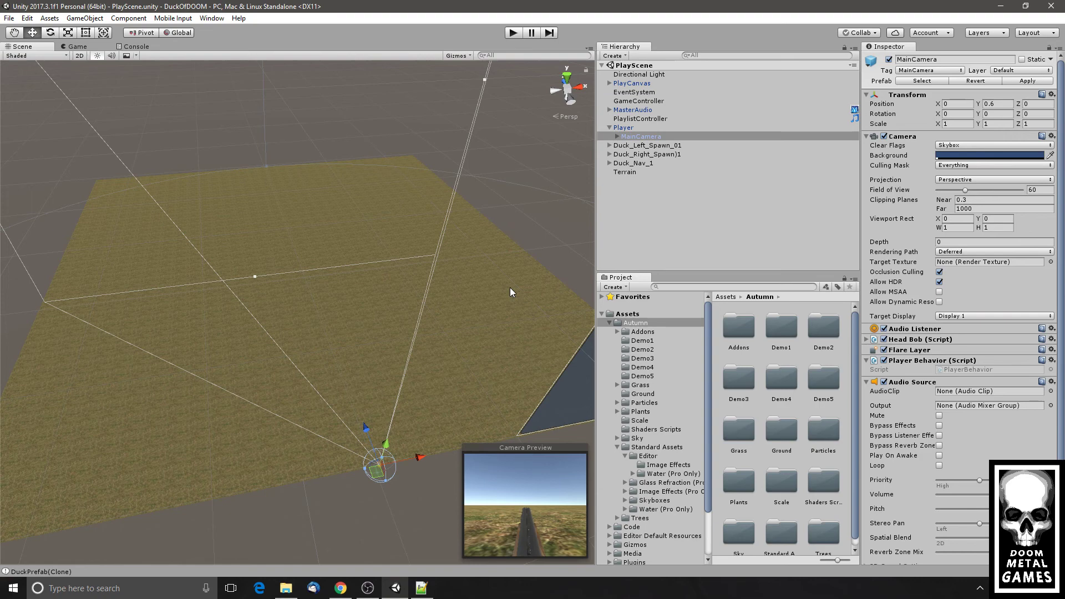
- Select the MainCamera object under Player in the scene hierarchy
left_click(630, 156)
left_click(630, 138)
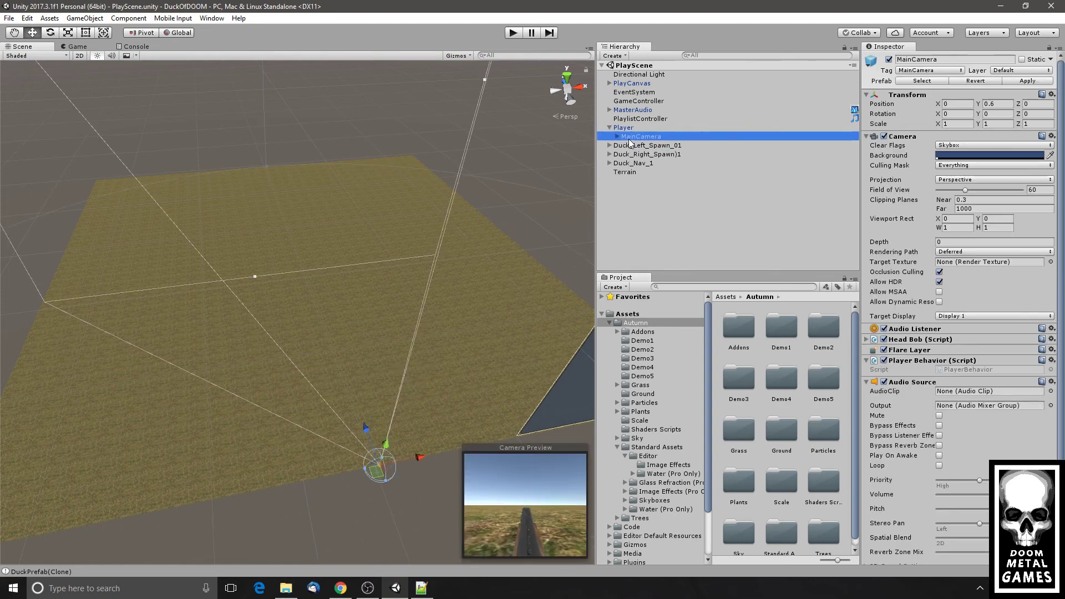
left_click(629, 131)
left_click(632, 139)
- Switch to Chrome, highlight the video title "How to get Good Graphics in Unity", and return to Unity
left_click(341, 588)
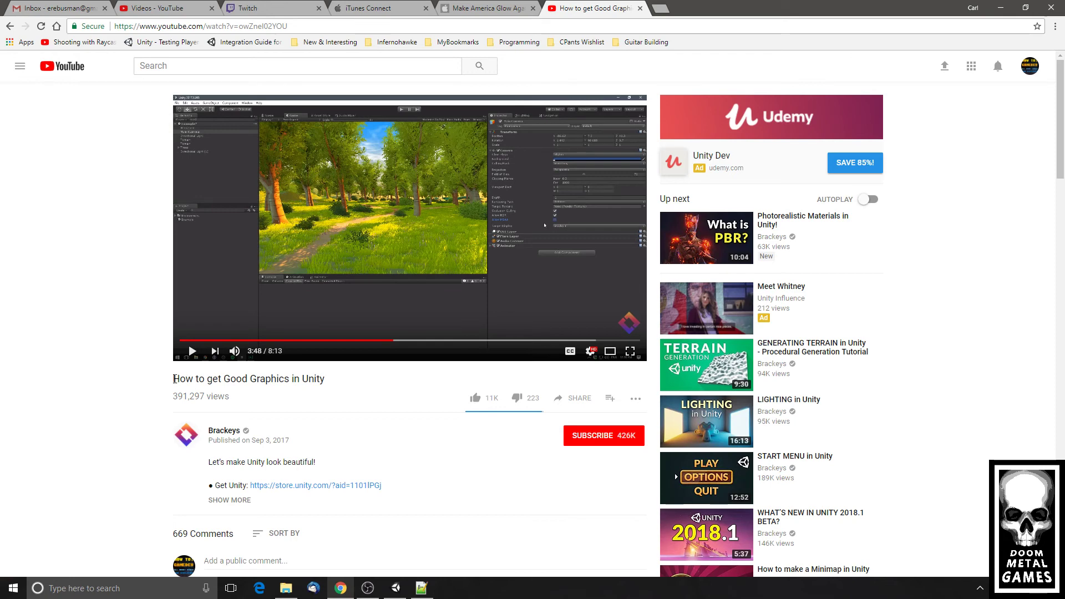
left_click_drag(173, 379, 330, 381)
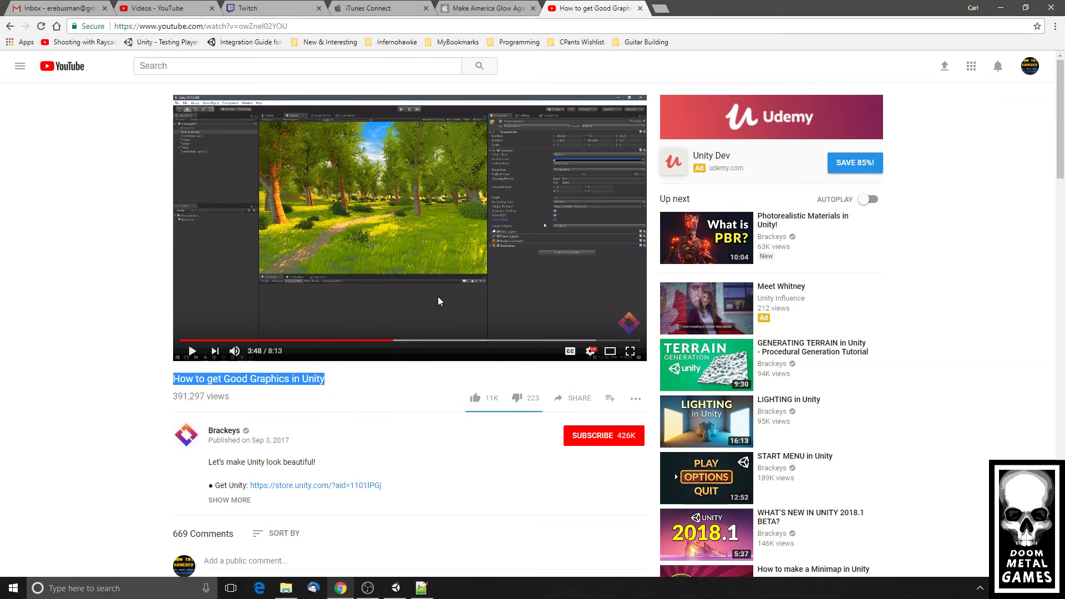
left_click(399, 588)
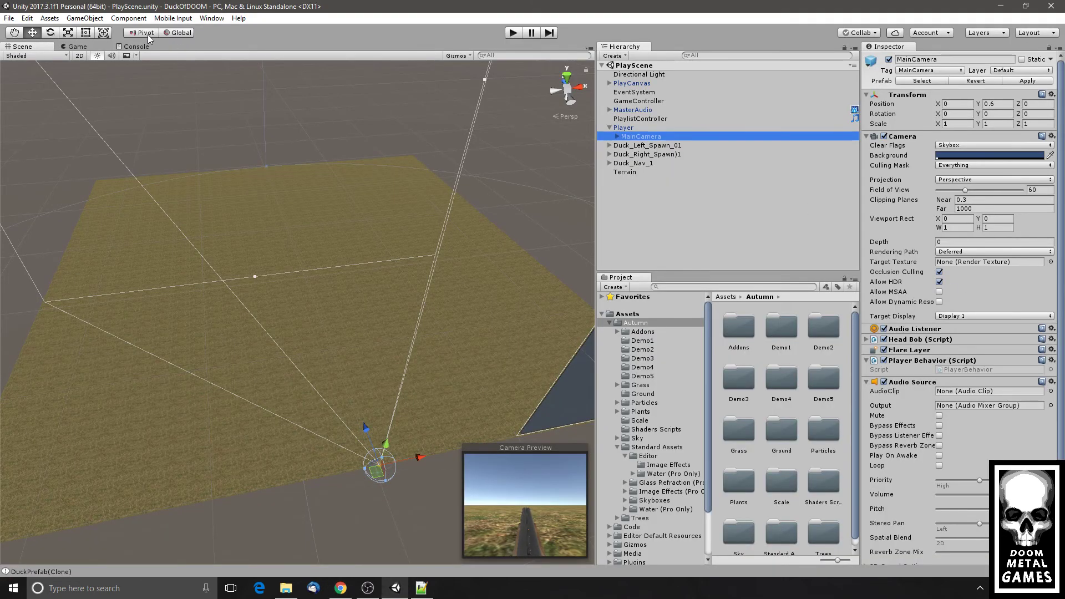
- Open the project's Player settings for the PC, Mac & Linux Standalone build
left_click(27, 18)
mouse_move(102, 294)
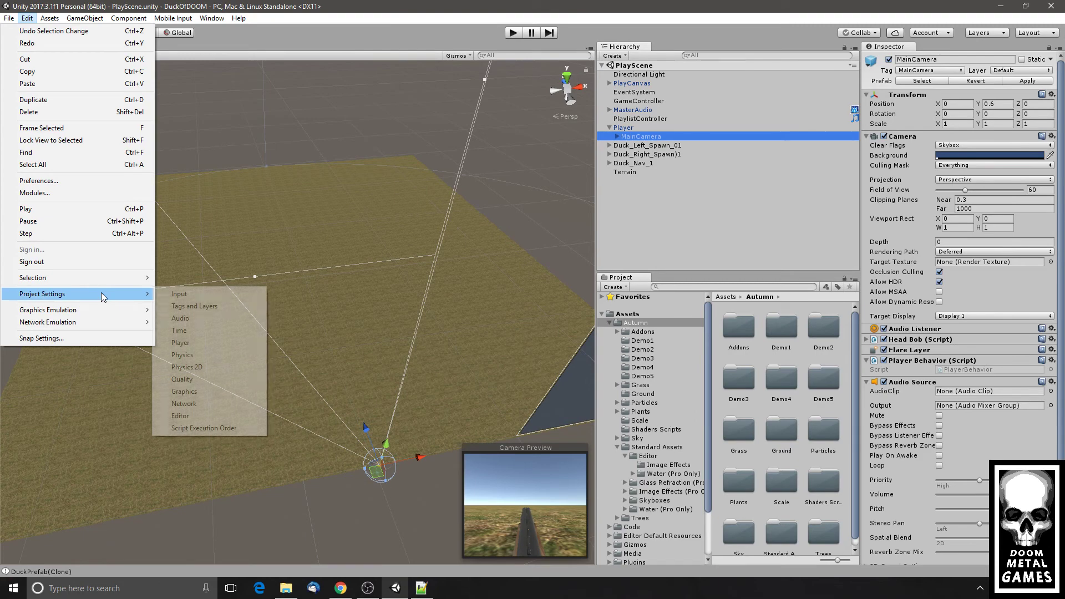
left_click(207, 345)
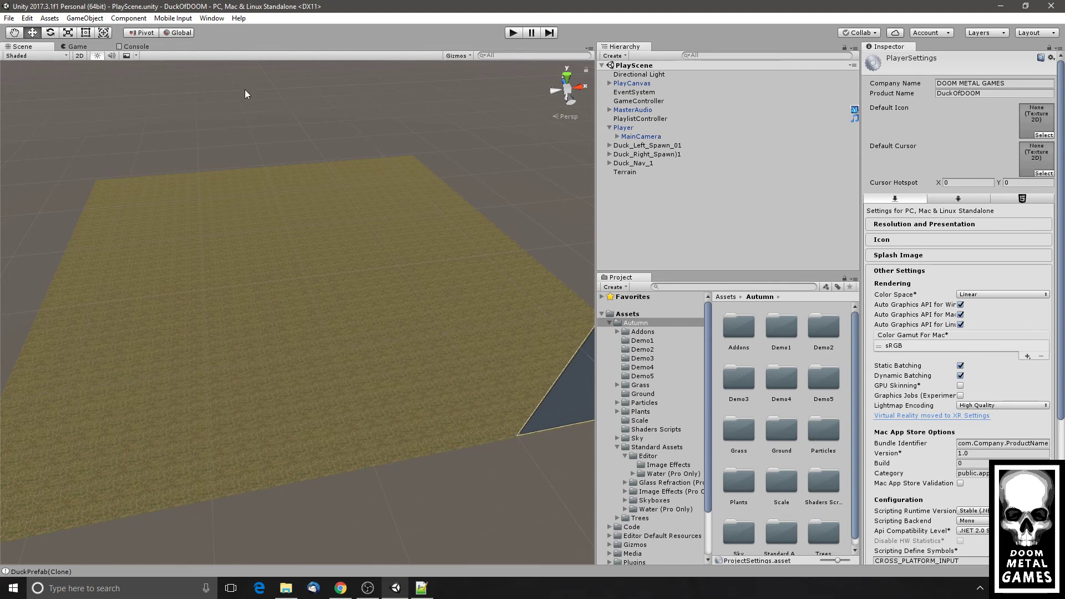
- Open the project's Quality settings and examine the Ultra level's Pixel Light Count and Shadow Distance
left_click(29, 18)
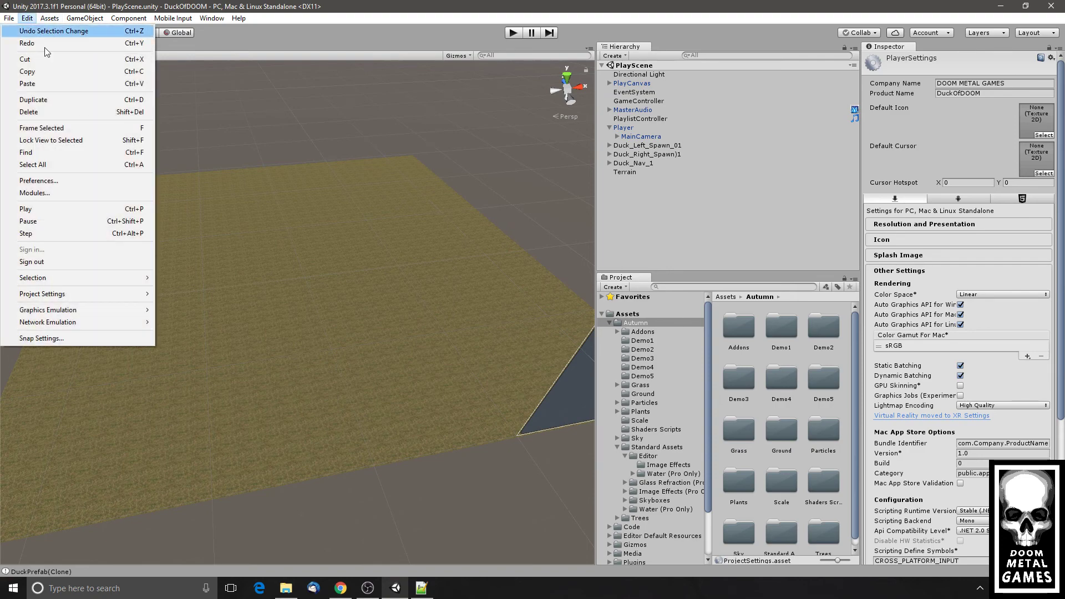
mouse_move(122, 295)
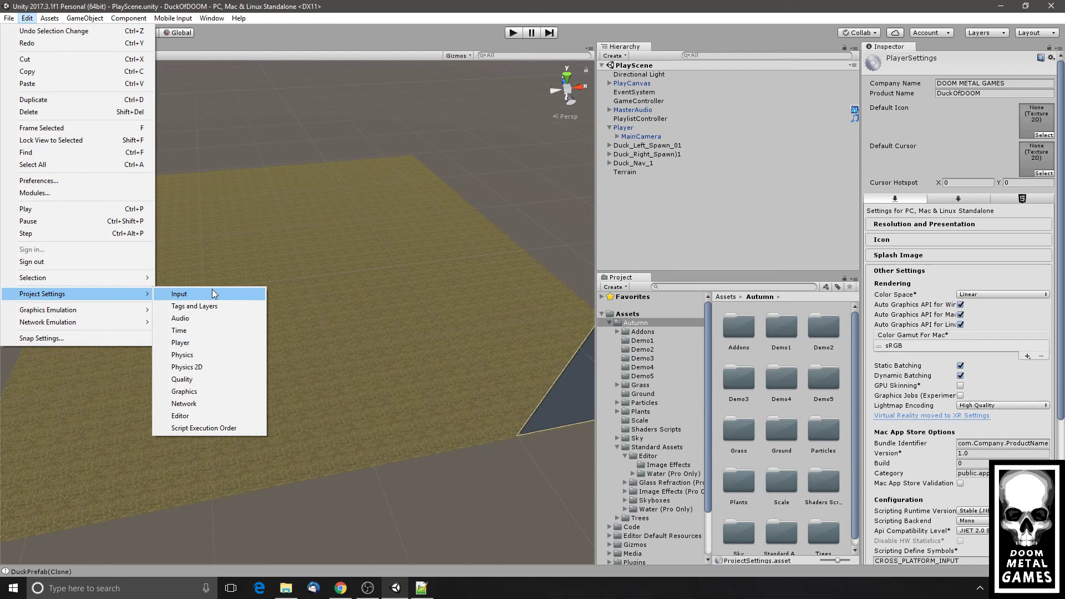
left_click(206, 380)
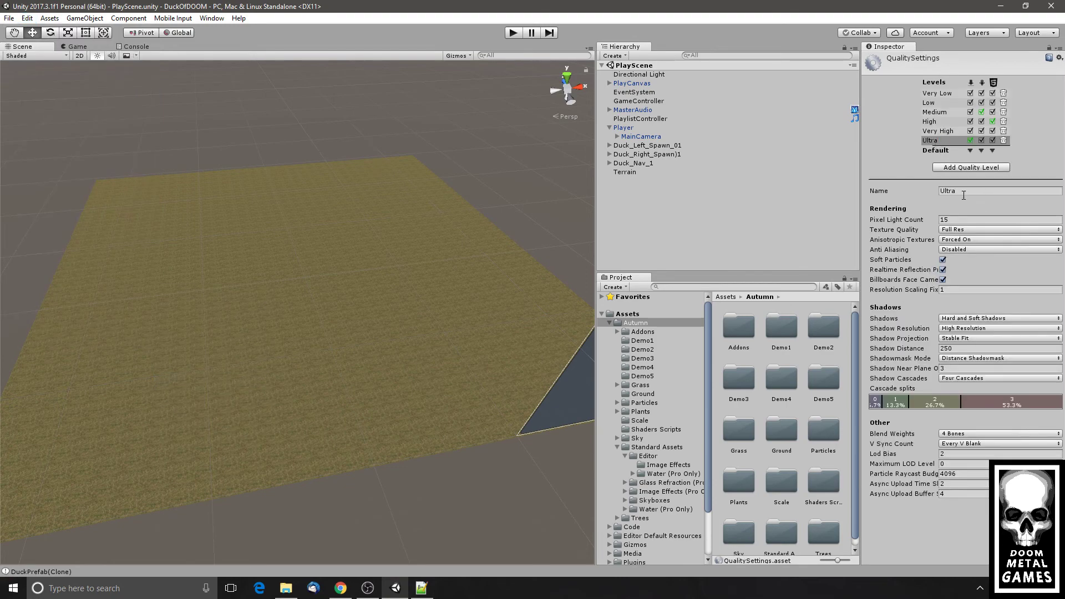
left_click(965, 220)
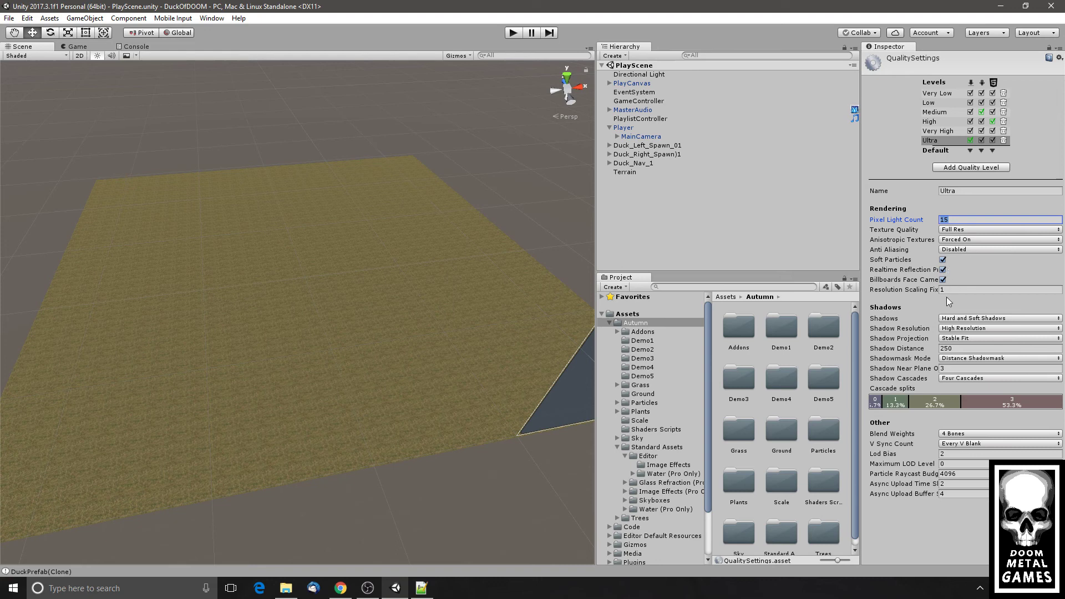
left_click(964, 350)
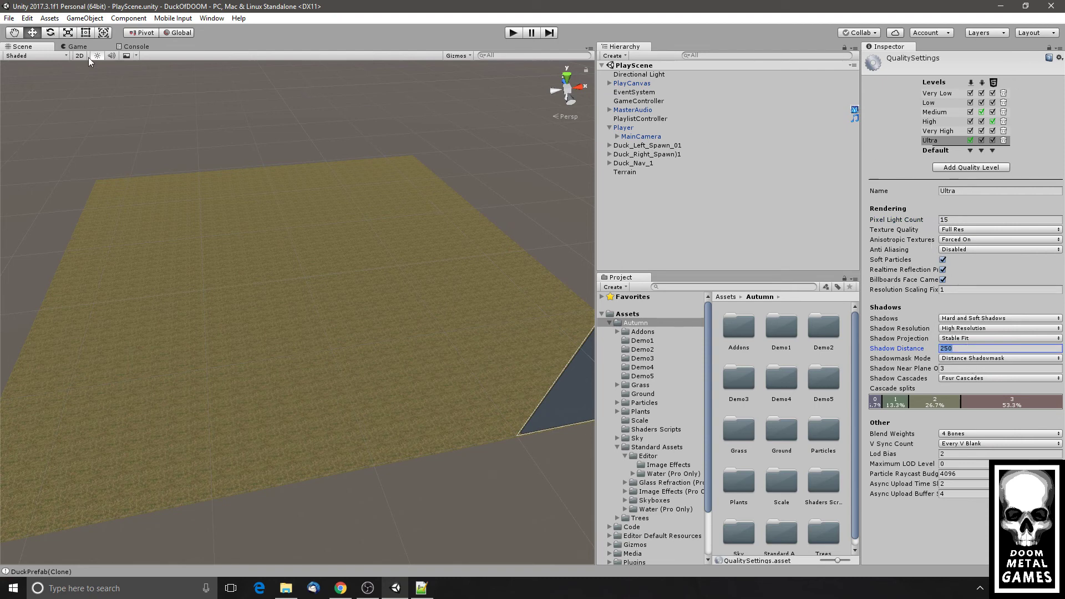
- Preview the player's view in the Game view, select the Terrain object, and return to the Scene view
left_click(77, 47)
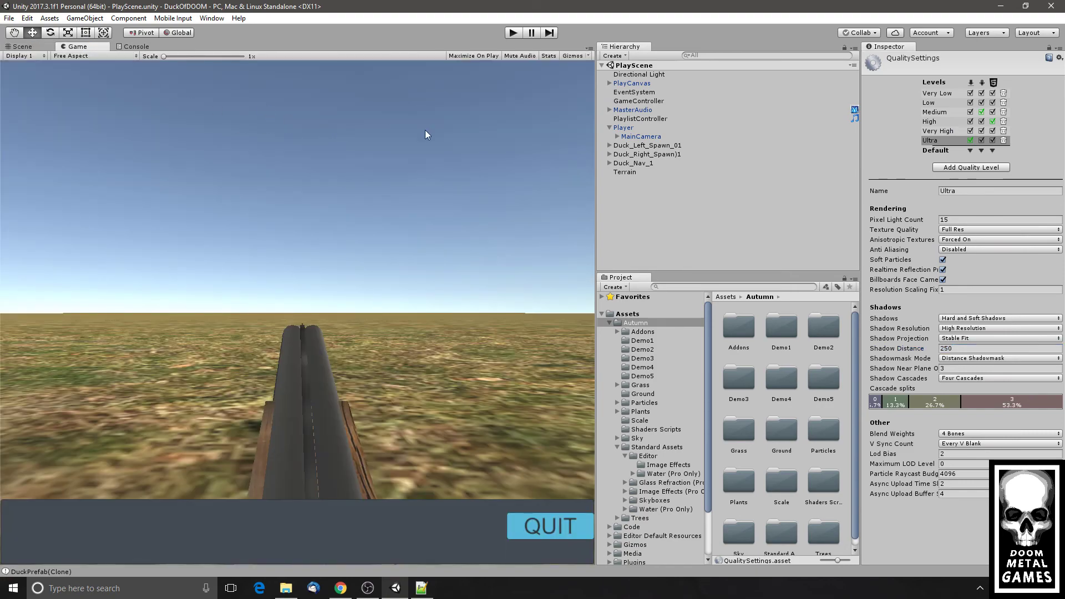
left_click(627, 172)
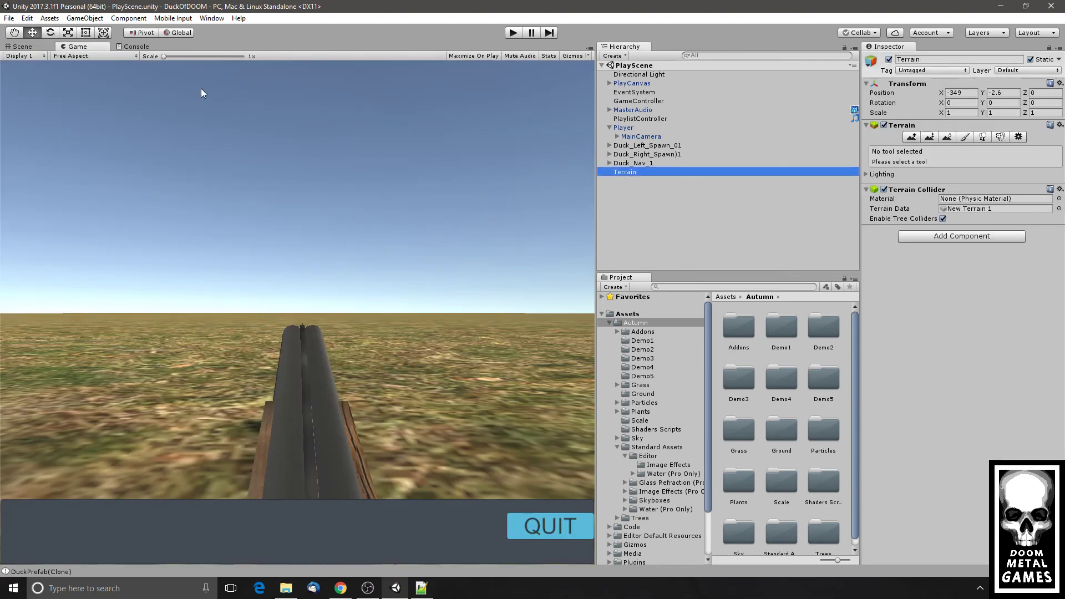
left_click(24, 47)
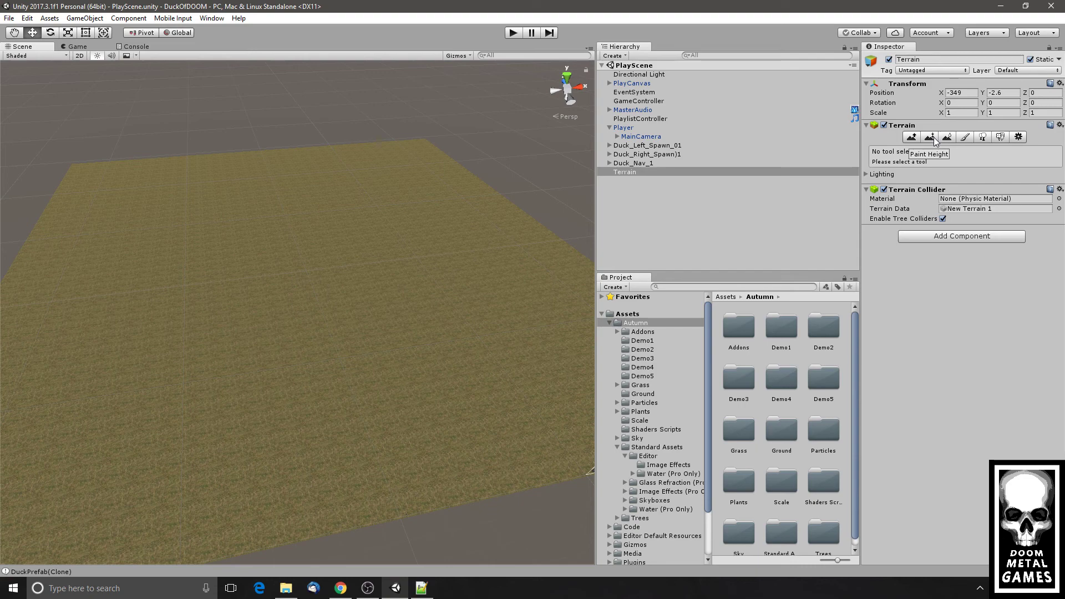
key("super")
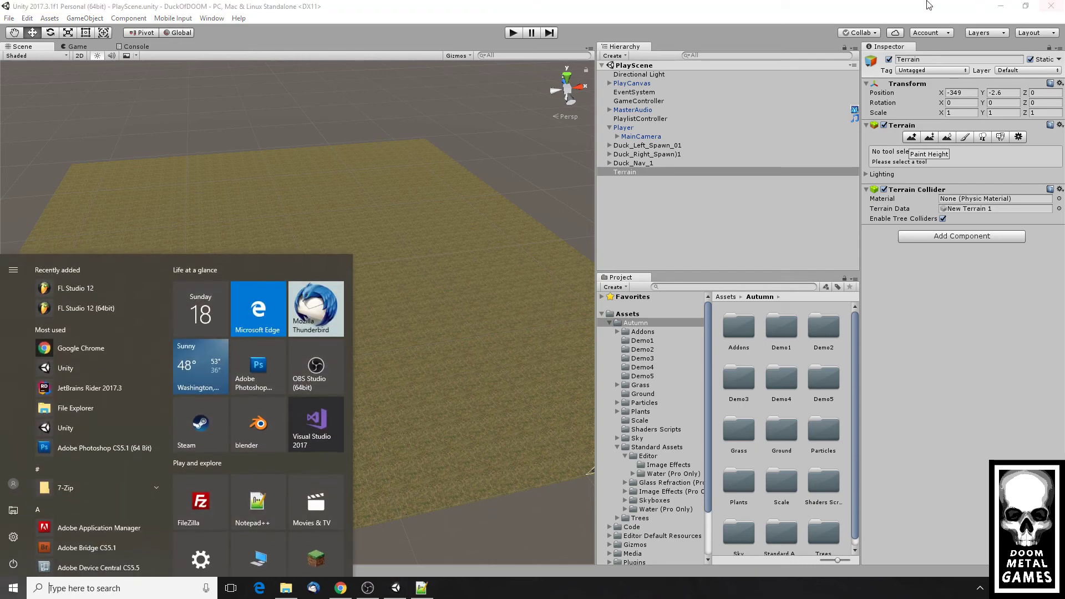
left_click(527, 278)
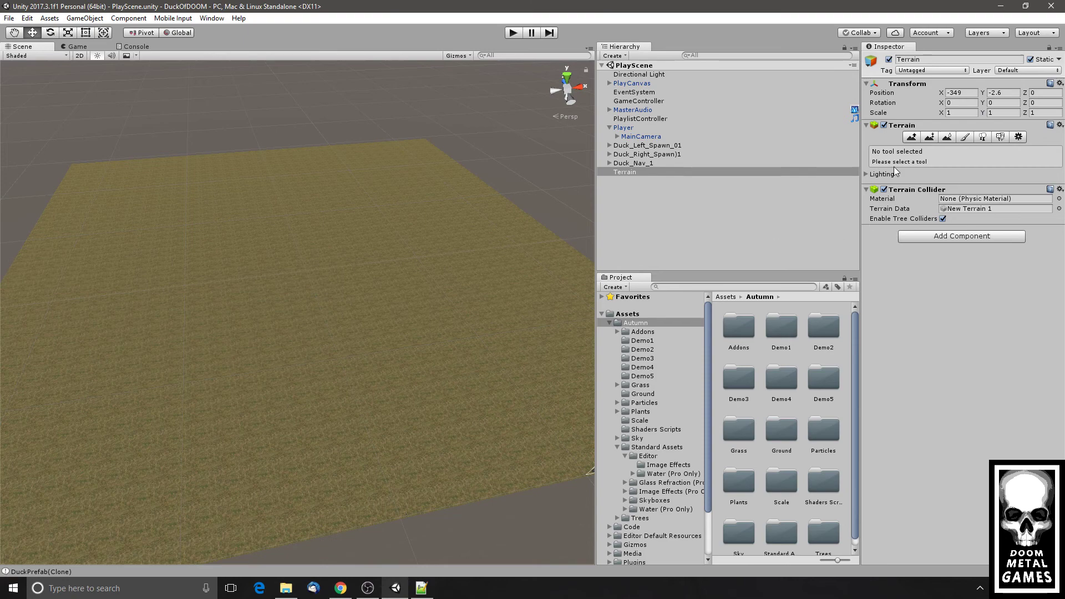
- Raise bumpy ridges along two adjoining edges of the terrain using Raise/Lower Terrain with the smallest soft round brush
left_click(910, 140)
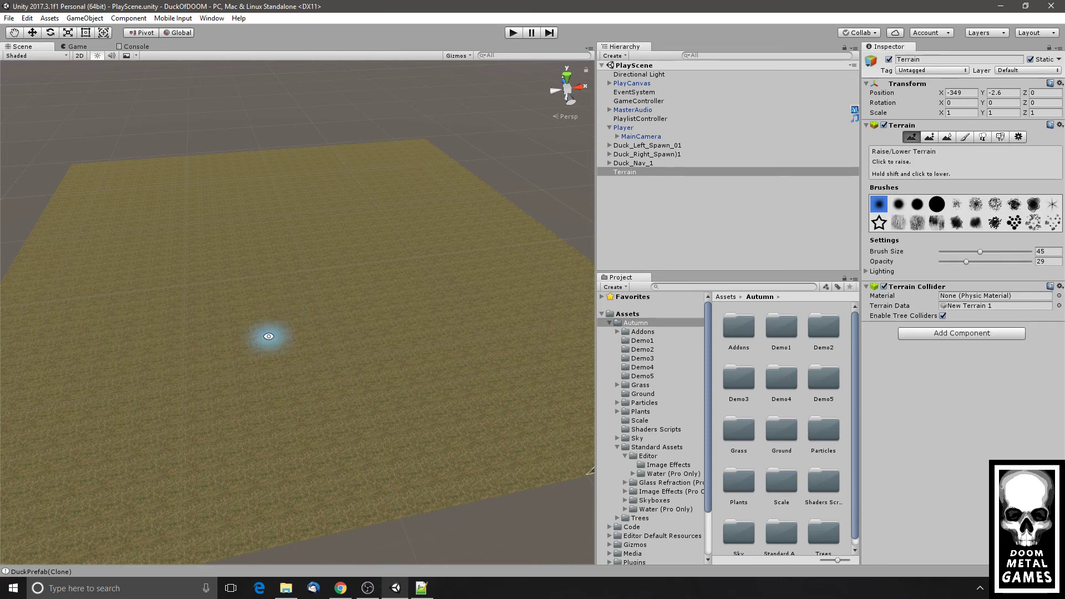
scroll(316, 314, "down", 3)
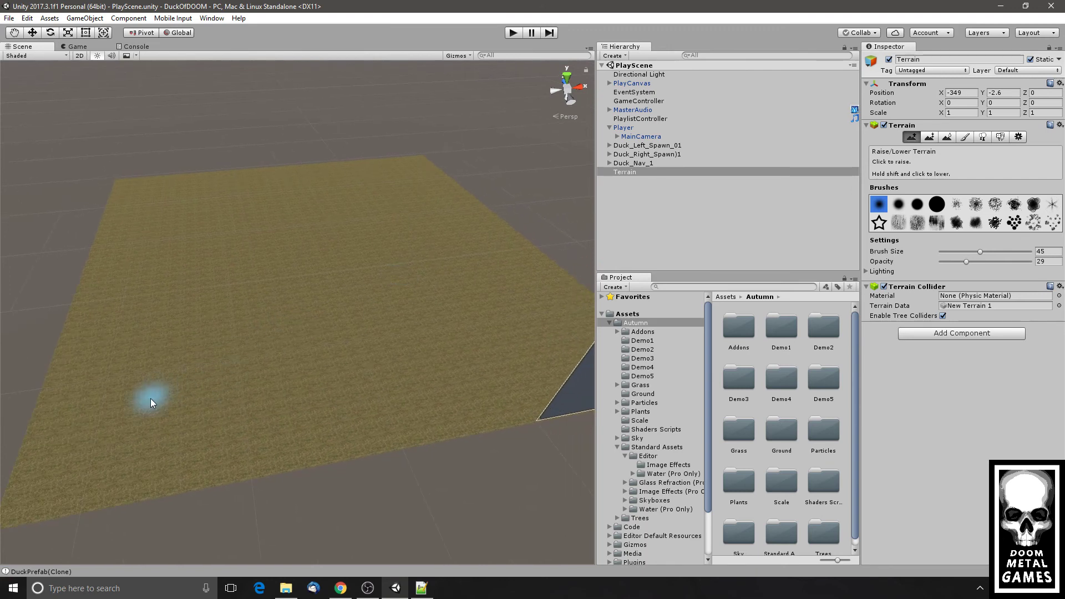
left_click(54, 479)
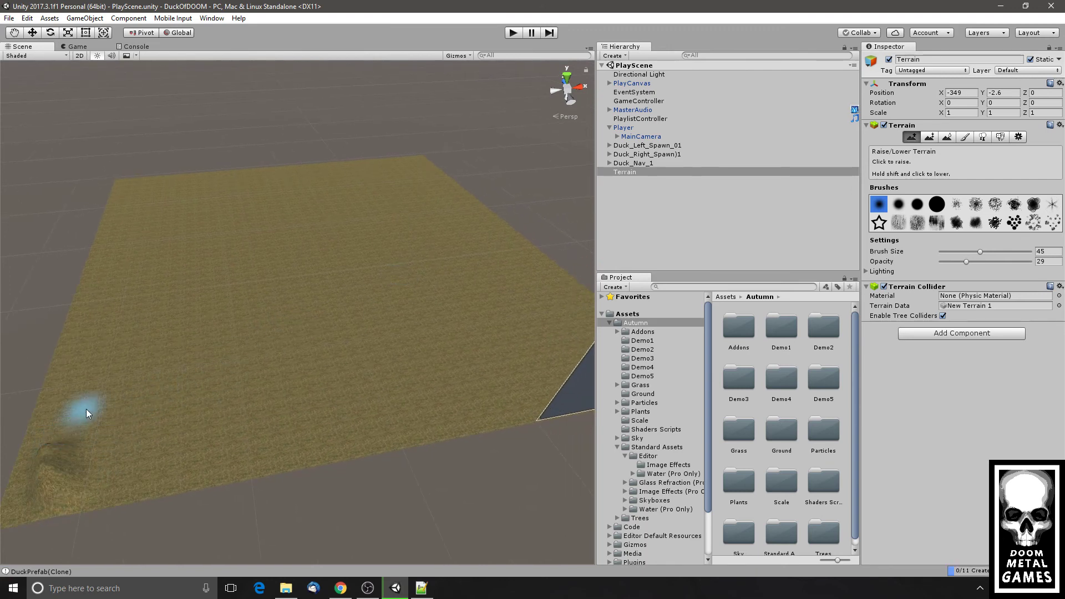
middle_click_drag(86, 409, 162, 395)
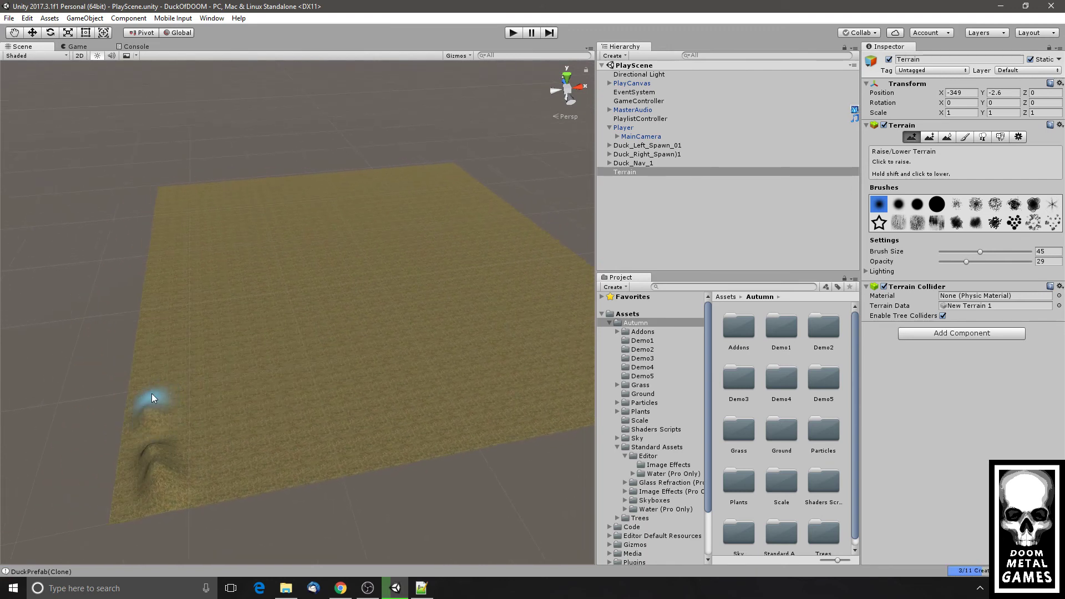
left_click_drag(151, 394, 148, 328)
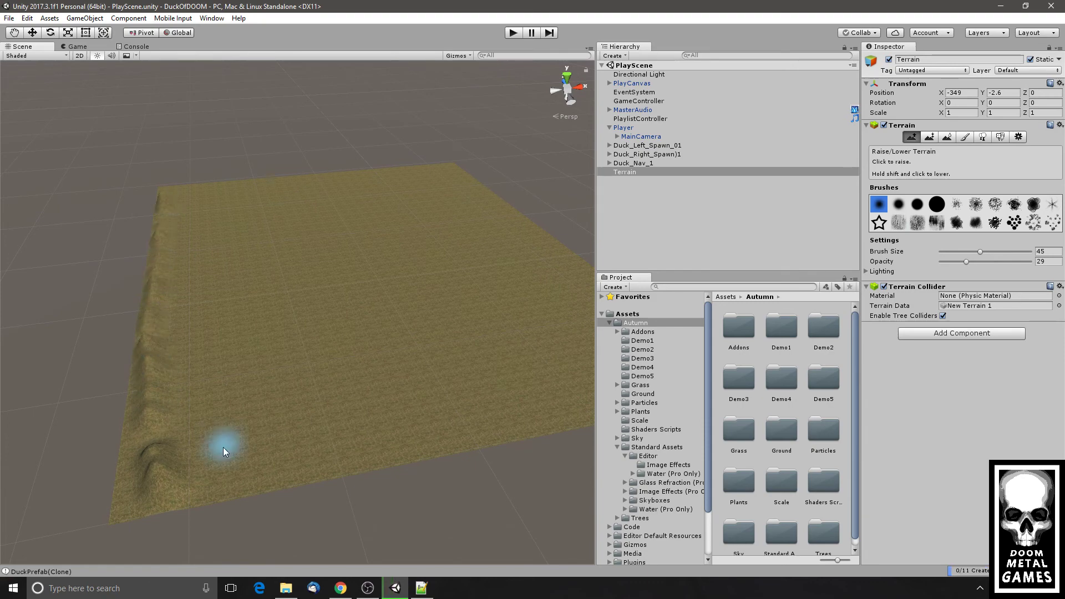
mouse_move(223, 447)
left_mouse_down()
mouse_move(491, 408)
mouse_move(538, 378)
left_mouse_up()
middle_click_drag(539, 378, 325, 416)
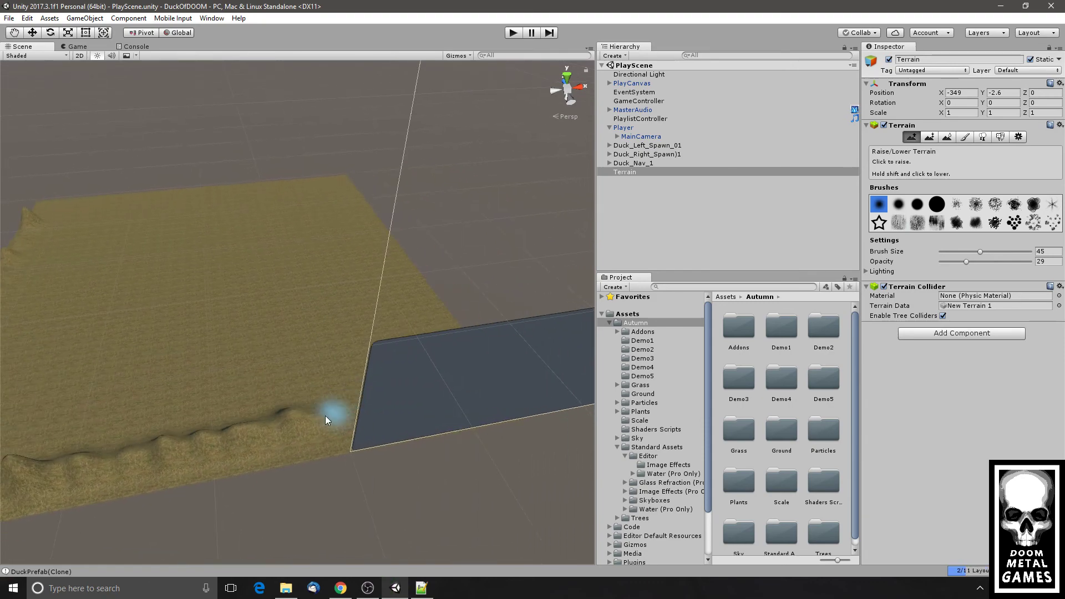
- Continue the raised ridge around the terrain's remaining edges to enclose the flat central area
left_click_drag(238, 417, 481, 398, "alt")
mouse_move(430, 301)
left_mouse_down()
mouse_move(411, 224)
mouse_move(278, 204)
mouse_move(216, 221)
left_mouse_up()
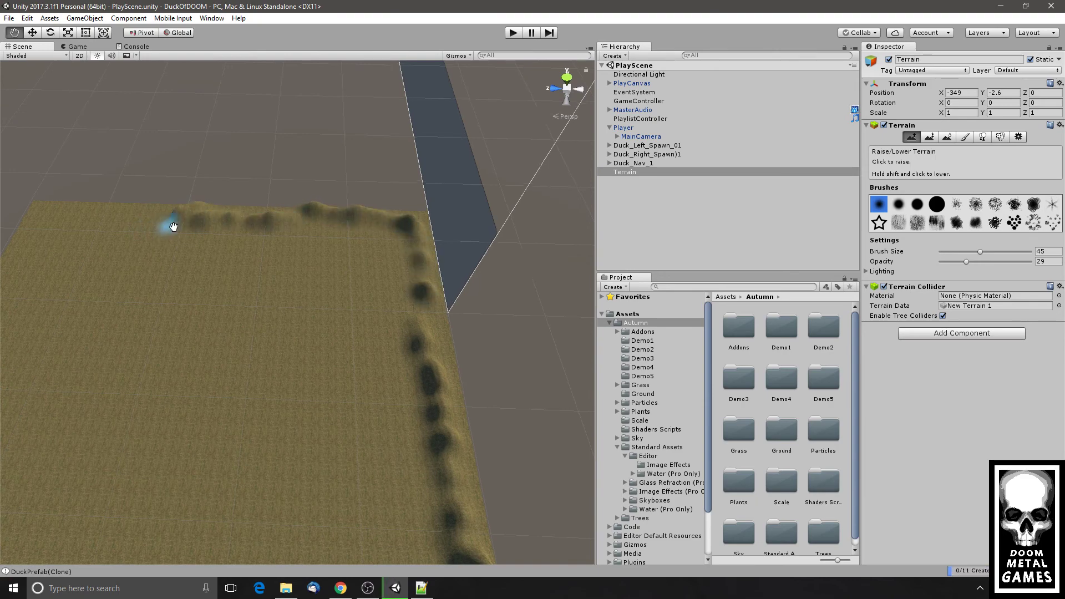
middle_click_drag(166, 228, 288, 237)
left_click_drag(229, 229, 157, 221)
middle_click_drag(200, 314, 294, 280)
left_click_drag(236, 205, 222, 244)
left_click_drag(210, 354, 188, 509)
middle_click_drag(295, 464, 304, 321)
mouse_move(196, 370)
left_mouse_down()
mouse_move(162, 461)
mouse_move(218, 484)
mouse_move(291, 487)
left_mouse_up()
left_click_drag(185, 370, 192, 339)
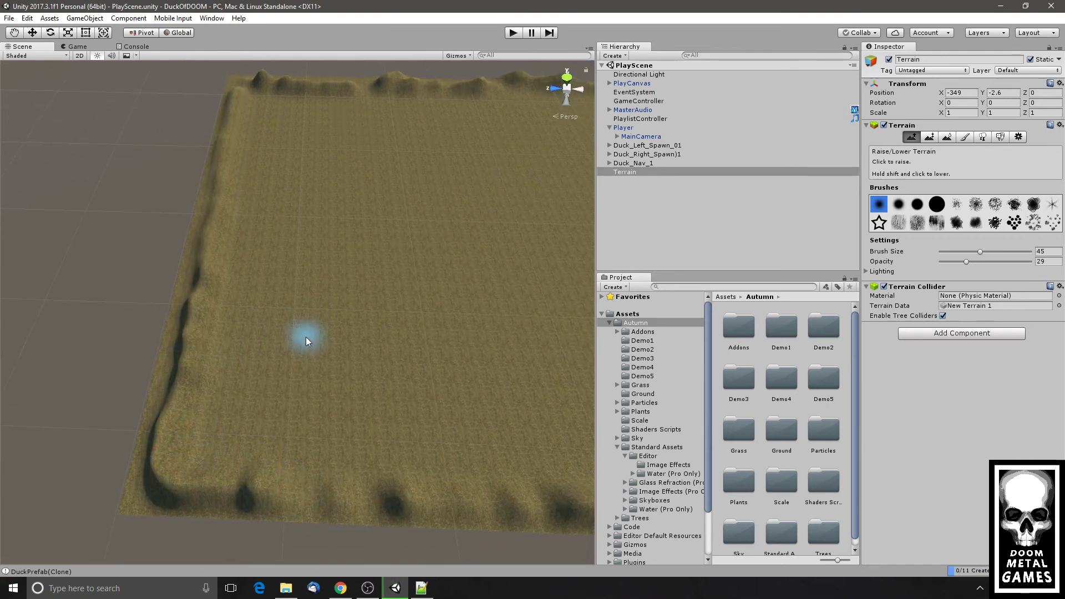
- Raise a larger hill inside one corner of the terrain using the second, wider soft round brush
left_click(899, 204)
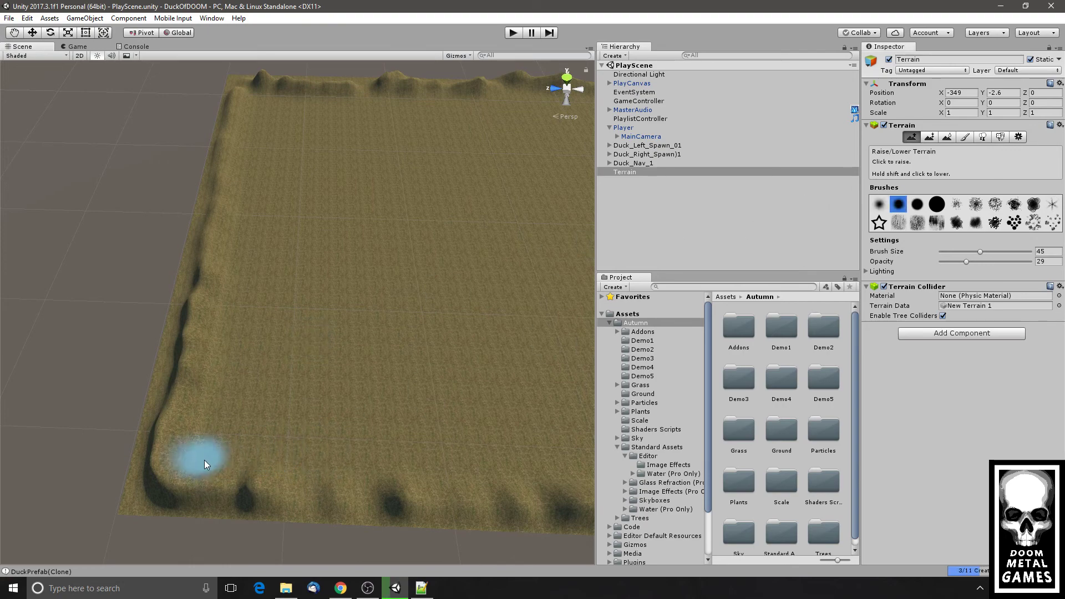
mouse_move(194, 452)
left_mouse_down()
mouse_move(179, 460)
mouse_move(261, 435)
left_mouse_up()
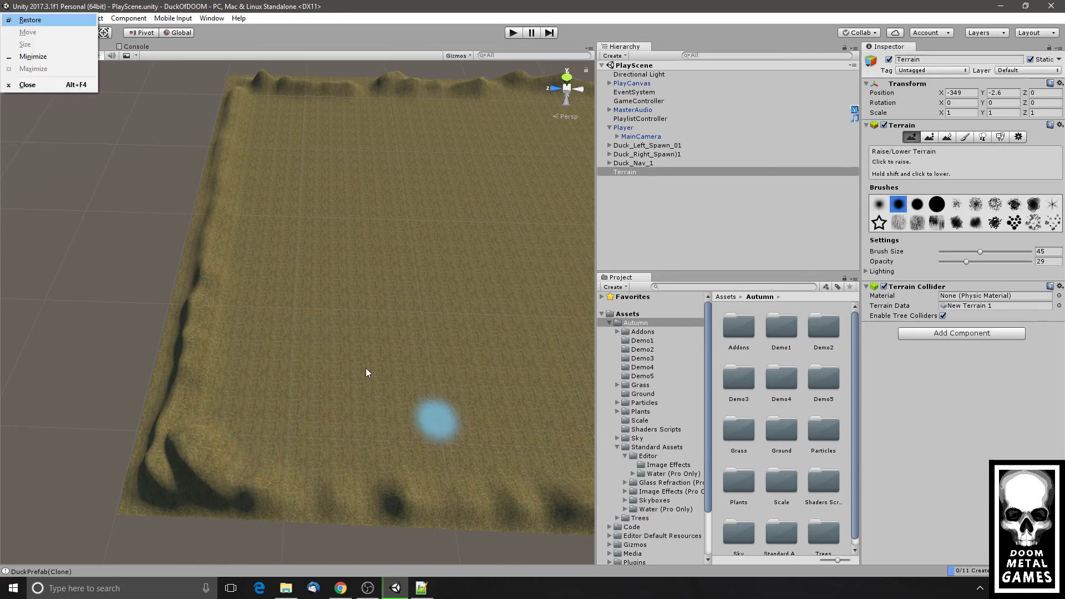
middle_click_drag(431, 350, 292, 314)
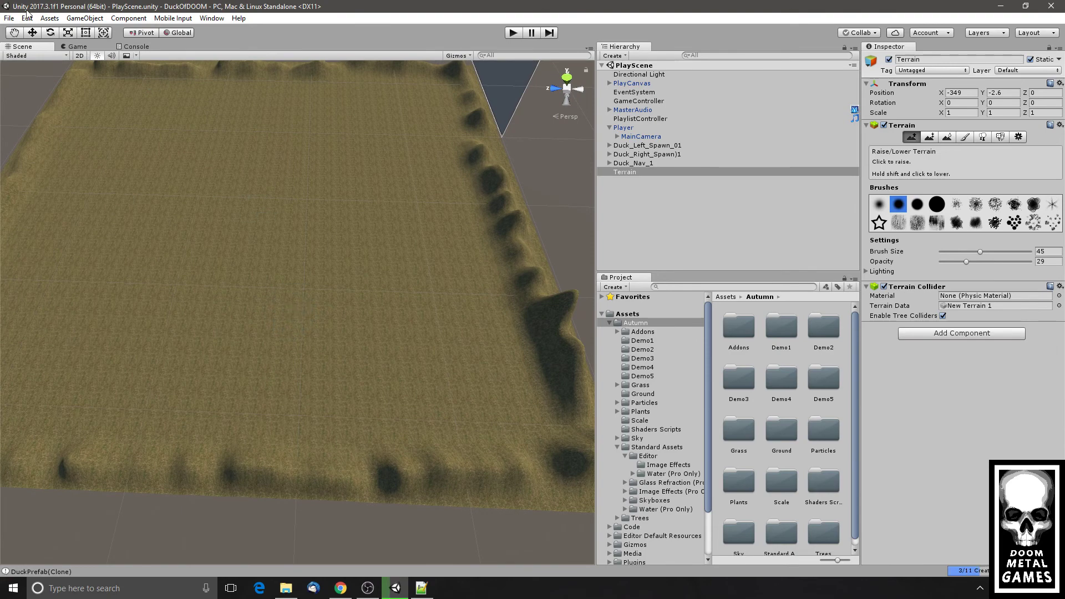
- Move the Terrain along the Z axis to about -57.7, checking its placement against the Player
left_click(35, 31)
scroll(449, 295, "down", 4, "alt")
left_click_drag(403, 296, 318, 307, "alt")
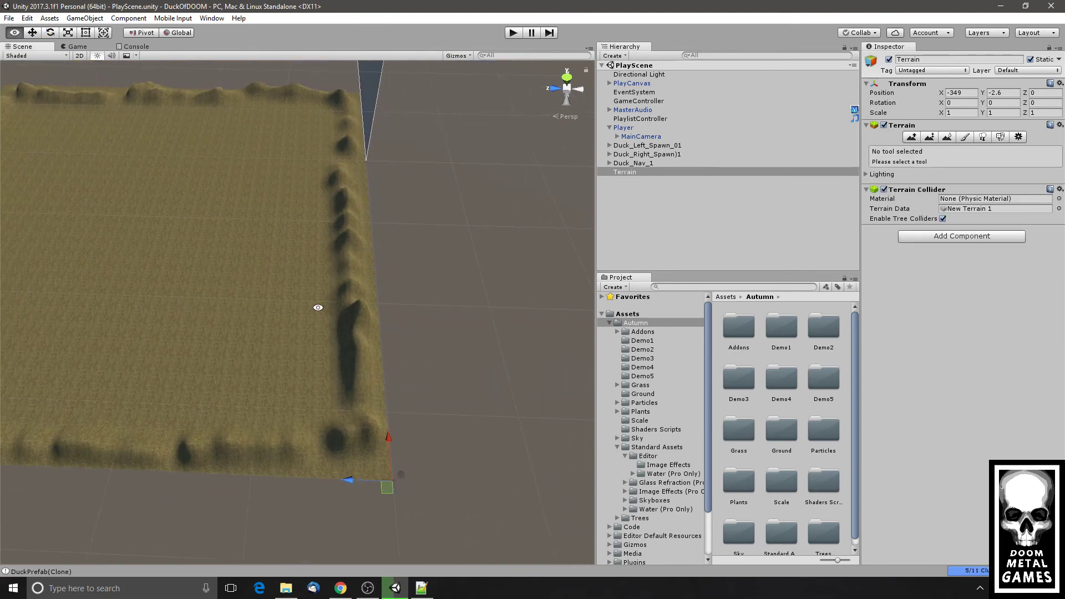
left_click_drag(355, 478, 419, 475)
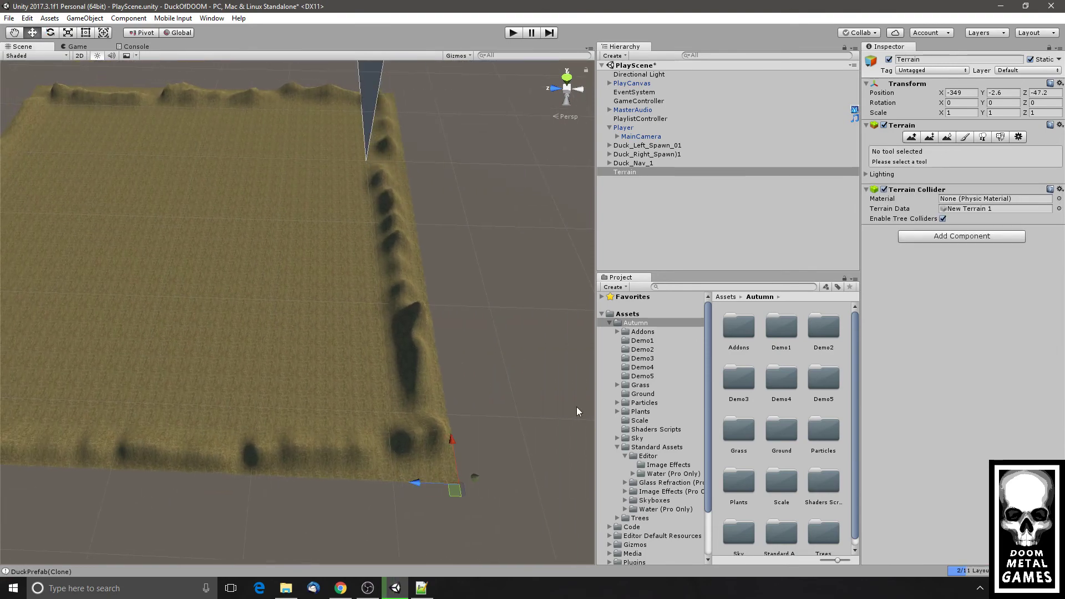
left_click(624, 128)
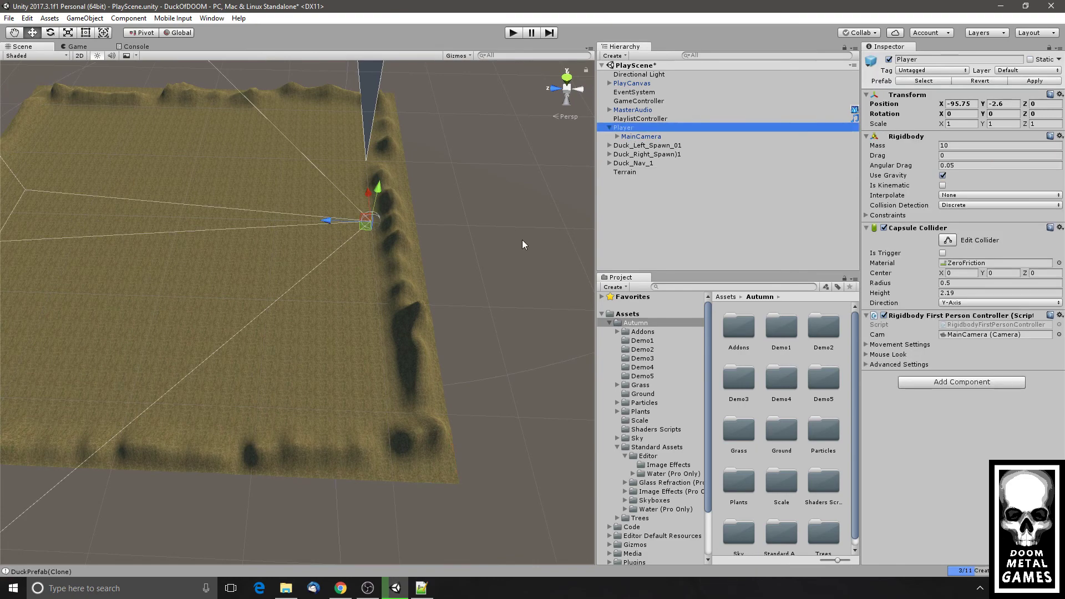
left_click(616, 172)
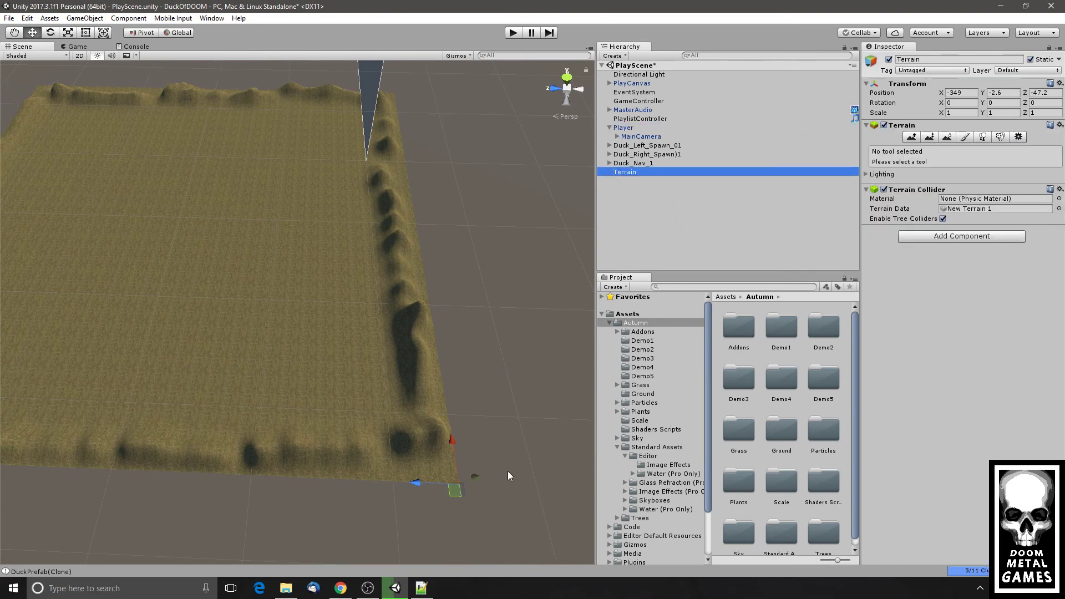
left_click_drag(424, 483, 438, 483)
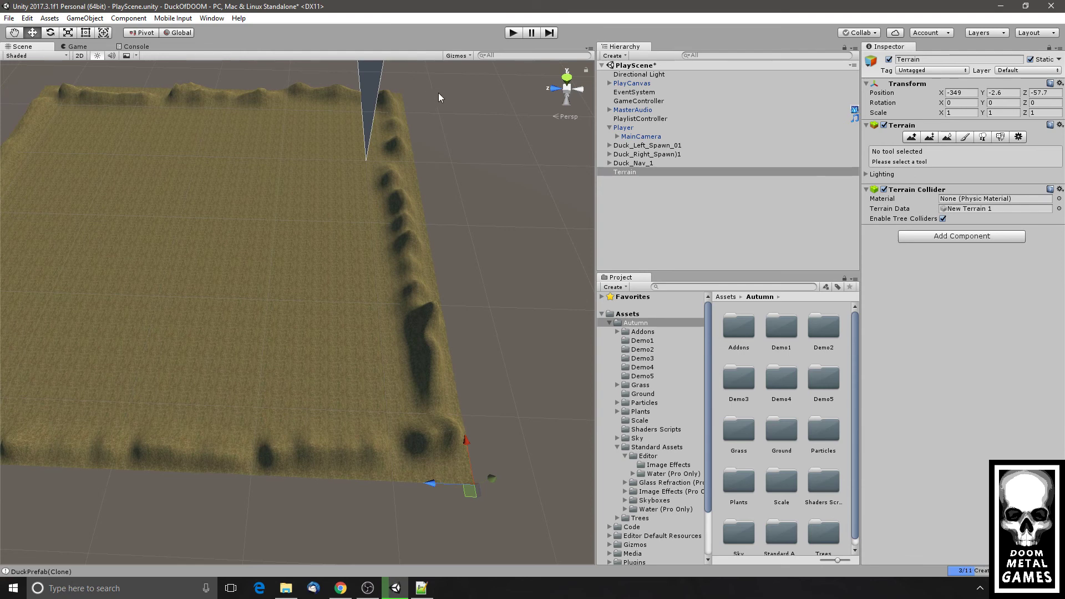
- Roughen a stretch of the terrain's edge ridge with Paint Height at height 0, using the clustered-dots brush
middle_click_drag(356, 302, 418, 295)
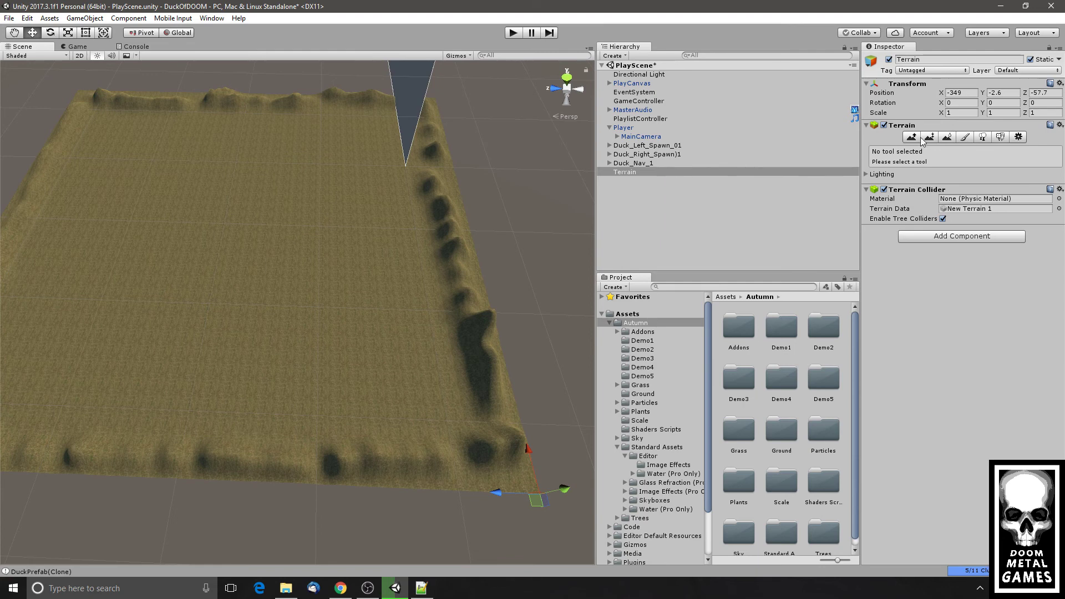
left_click(911, 137)
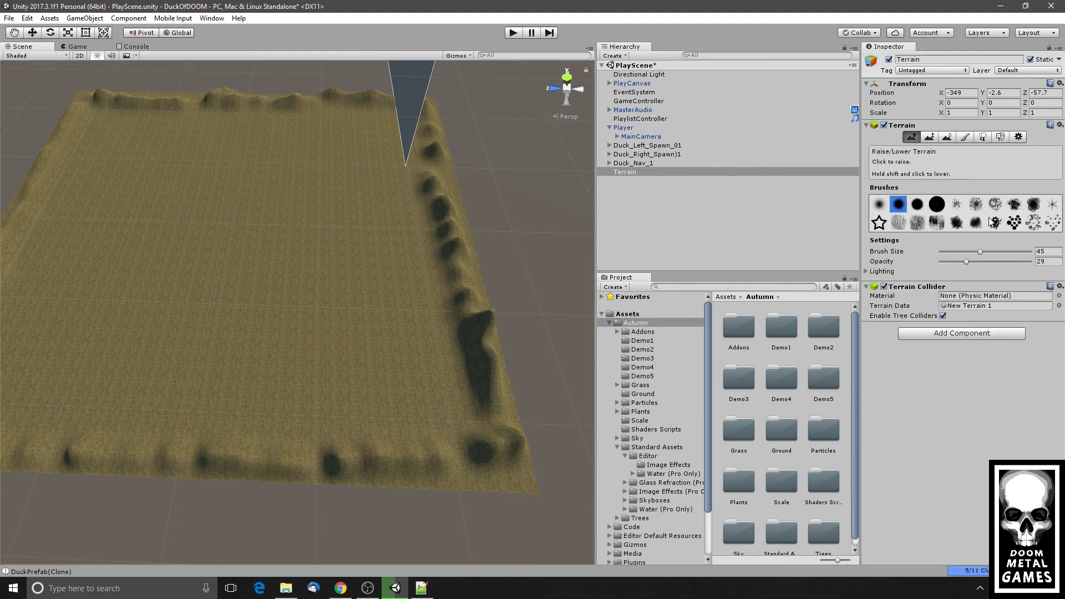
left_click(1018, 223)
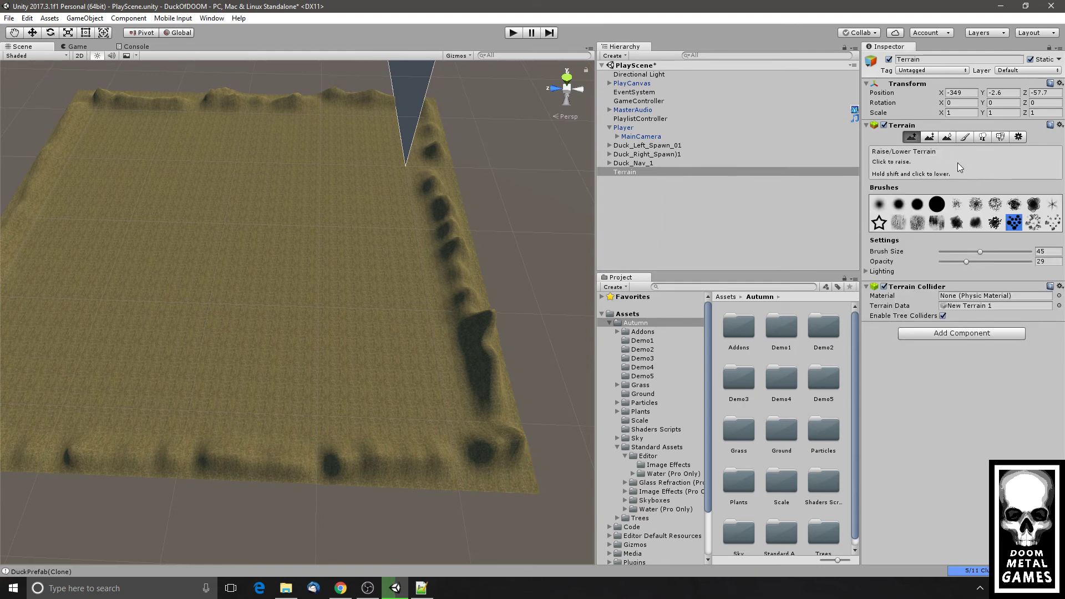
left_click(930, 137)
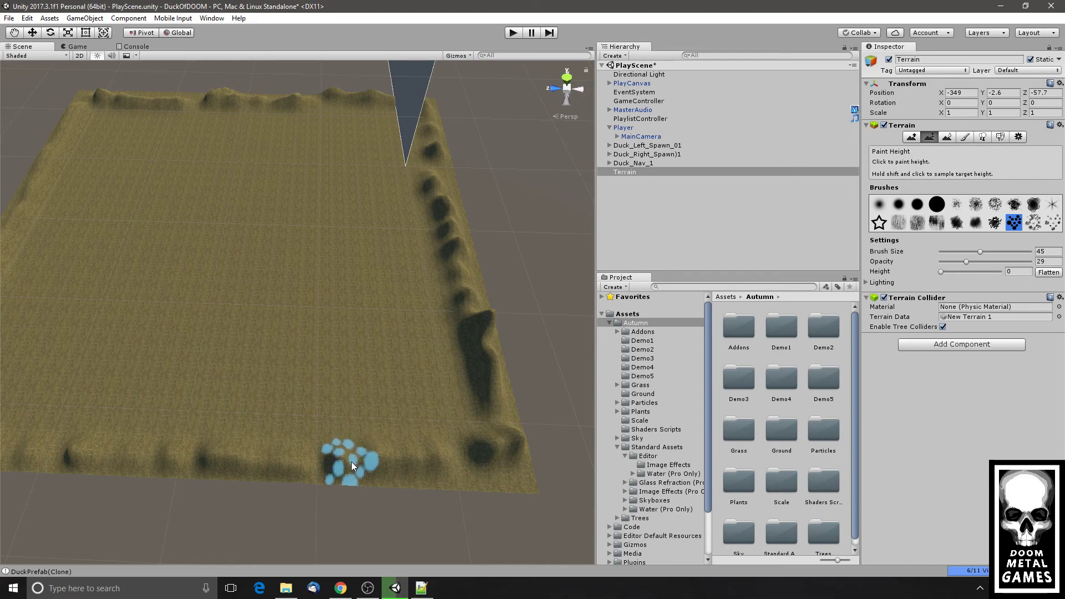
left_click_drag(345, 450, 234, 449)
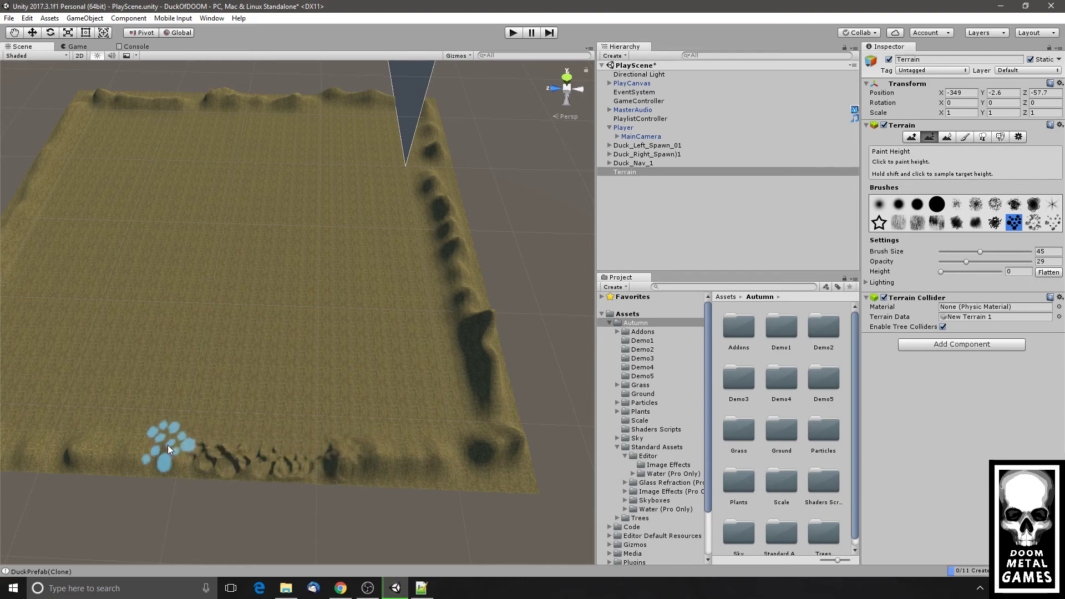
mouse_move(231, 385)
left_mouse_down("alt")
mouse_move(346, 274)
mouse_move(126, 281)
left_mouse_up("alt")
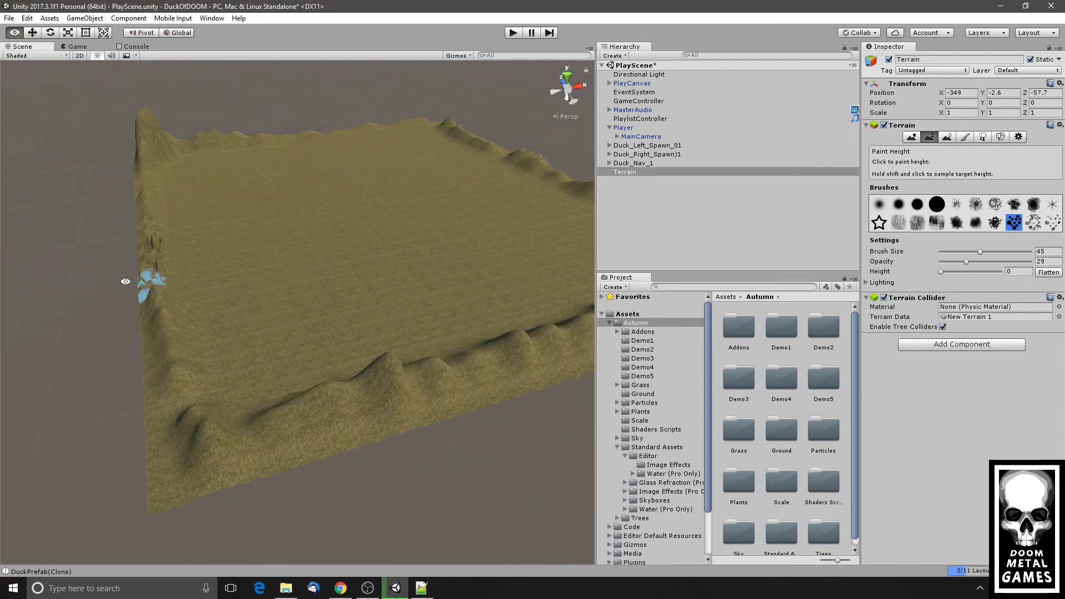
scroll(188, 250, "up", 10, "alt")
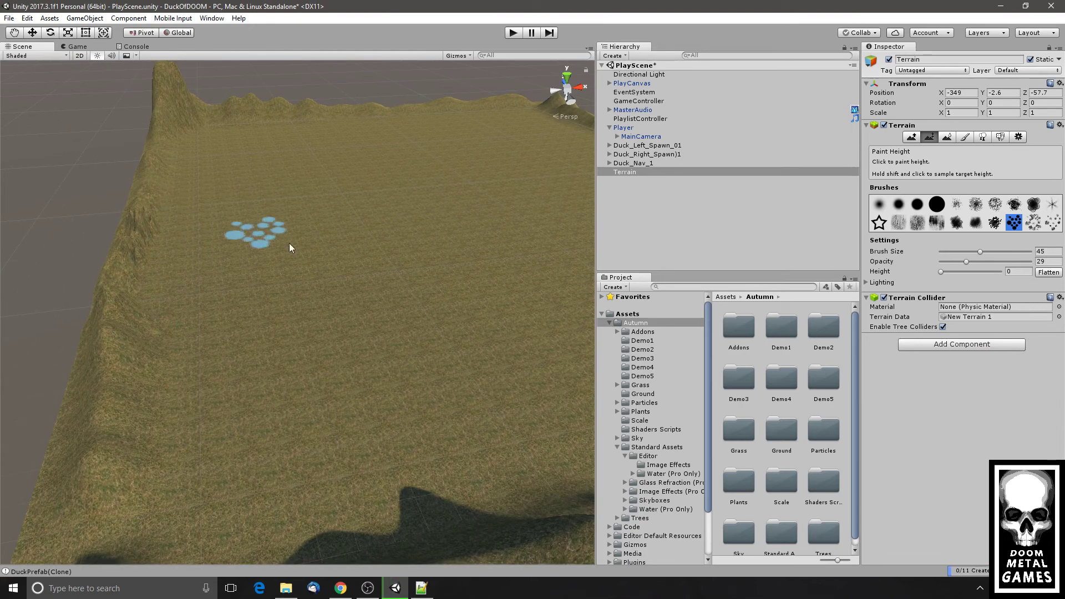
- Paint rugged relief onto the edge ridge at height 50 with the dense splatter brush, and soften it with Smooth Height
left_click_drag(942, 272, 947, 272)
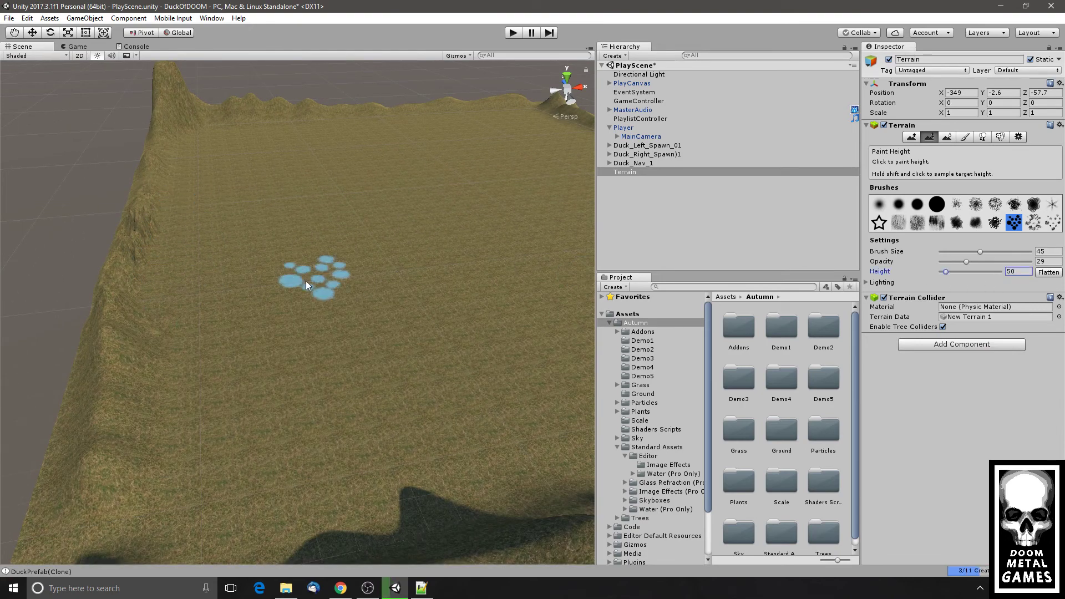
mouse_move(127, 265)
left_mouse_down()
mouse_move(171, 225)
mouse_move(329, 267)
mouse_move(261, 314)
mouse_move(166, 302)
left_mouse_up()
key("ctrl+z")
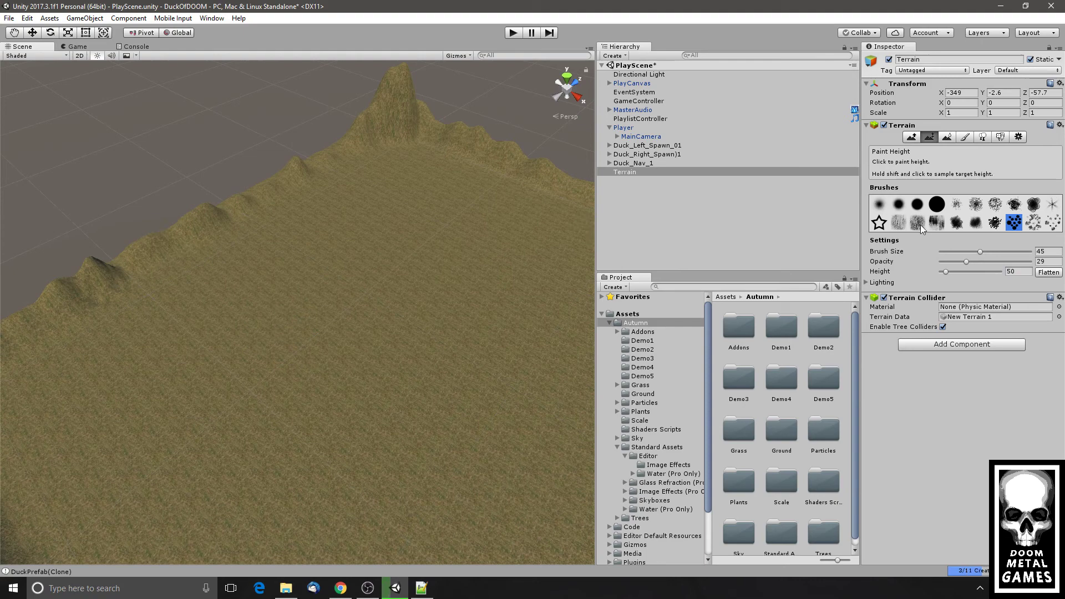
left_click(994, 226)
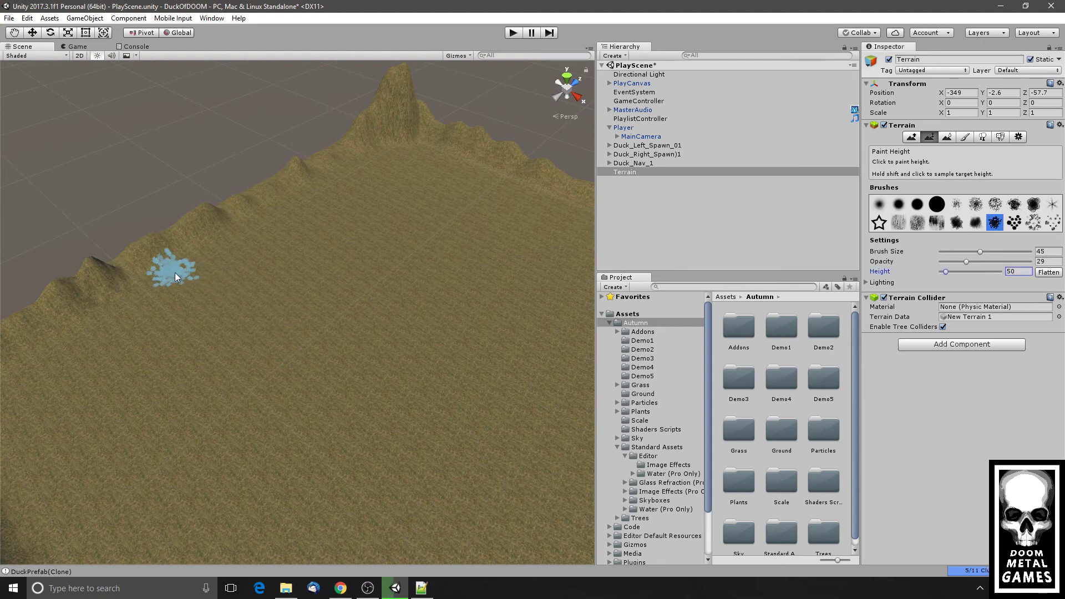
left_click_drag(175, 272, 214, 238)
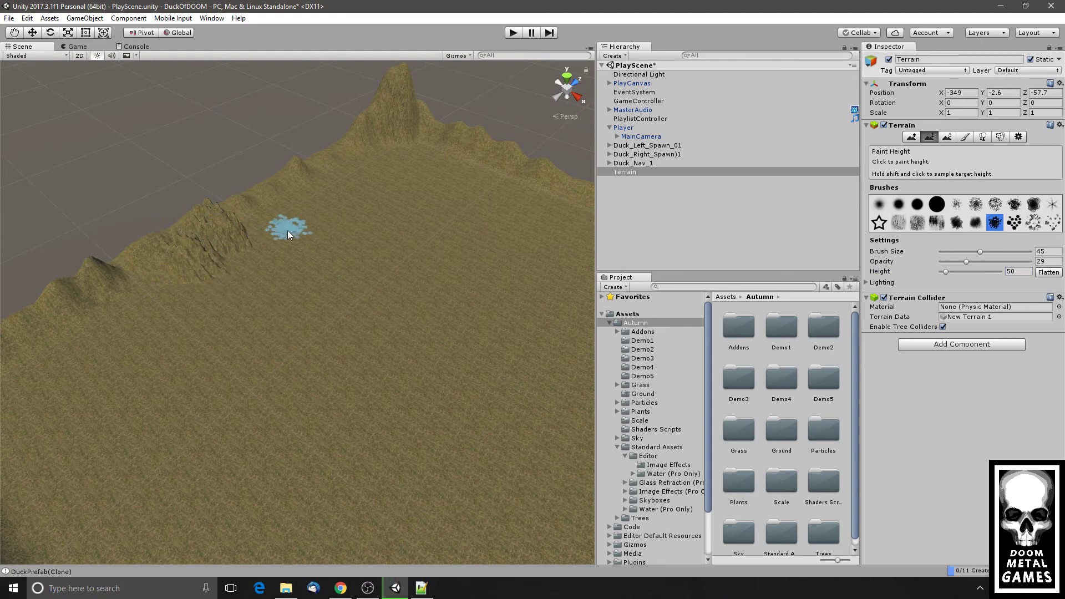
left_click(250, 230, "shift")
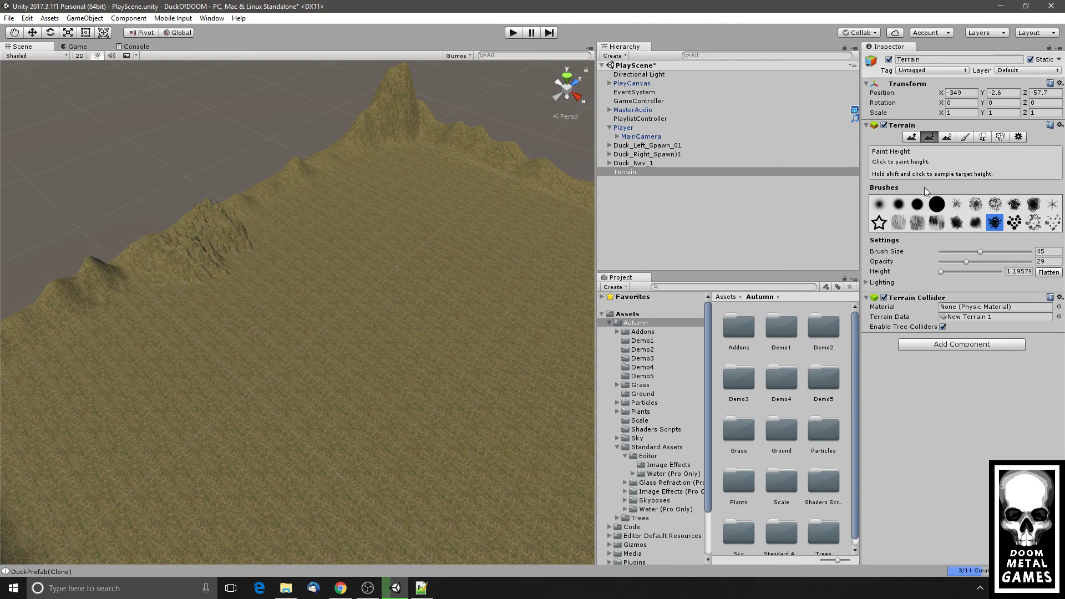
left_click(947, 136)
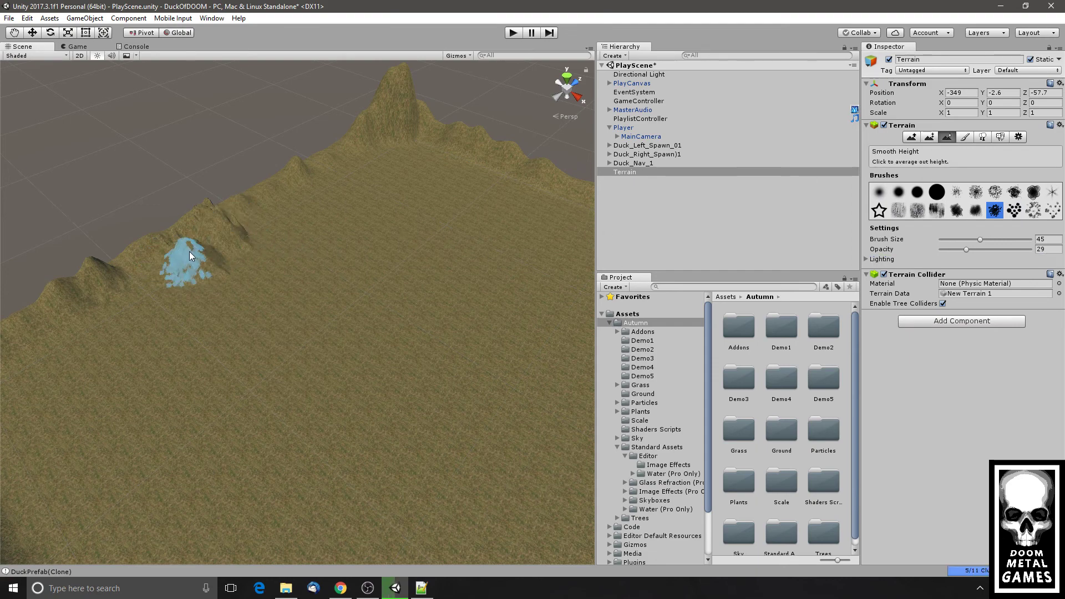
mouse_move(167, 238)
left_mouse_down()
mouse_move(221, 226)
mouse_move(230, 277)
left_mouse_up()
- Raise a row of hills along the terrain's far edge with Raise/Lower Terrain, using the irregular soft brush at size 61
middle_click_drag(187, 324, 361, 257)
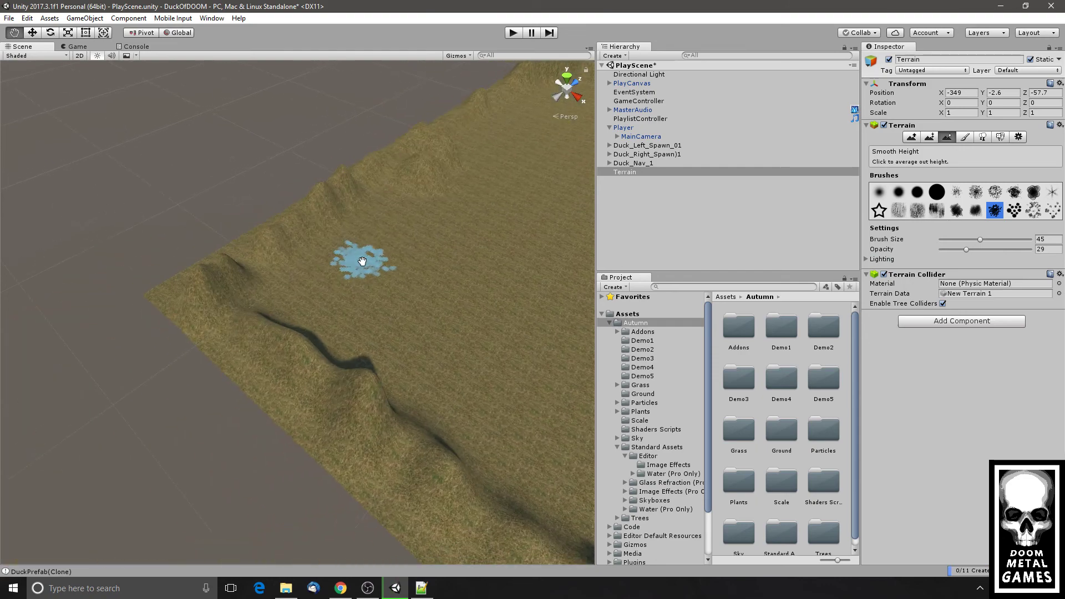
middle_click_drag(452, 233, 161, 335, "alt")
left_click_drag(267, 301, 385, 285, "alt")
middle_click_drag(391, 267, 311, 316, "alt")
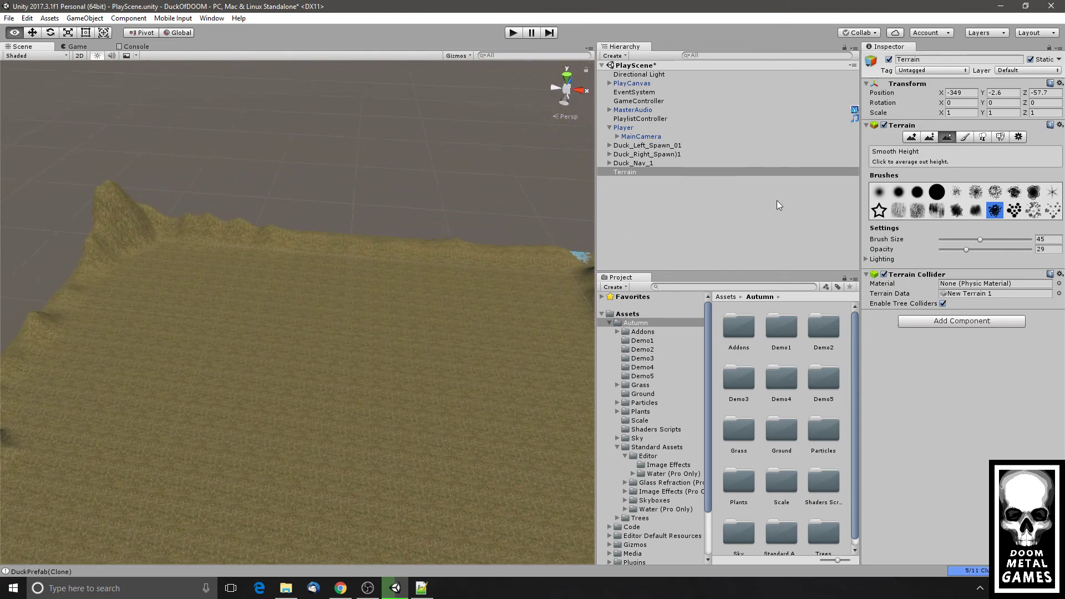
left_click(916, 137)
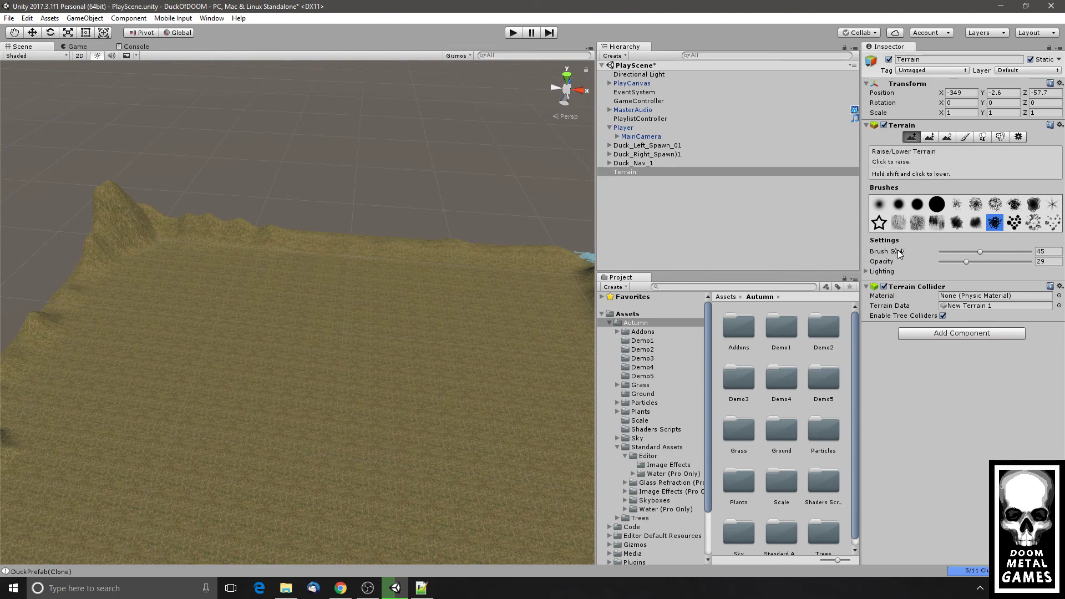
left_click_drag(995, 255, 994, 251)
left_click(979, 222)
mouse_move(175, 249)
left_mouse_down()
mouse_move(224, 241)
mouse_move(259, 254)
mouse_move(481, 261)
mouse_move(571, 281)
mouse_move(485, 282)
left_mouse_up()
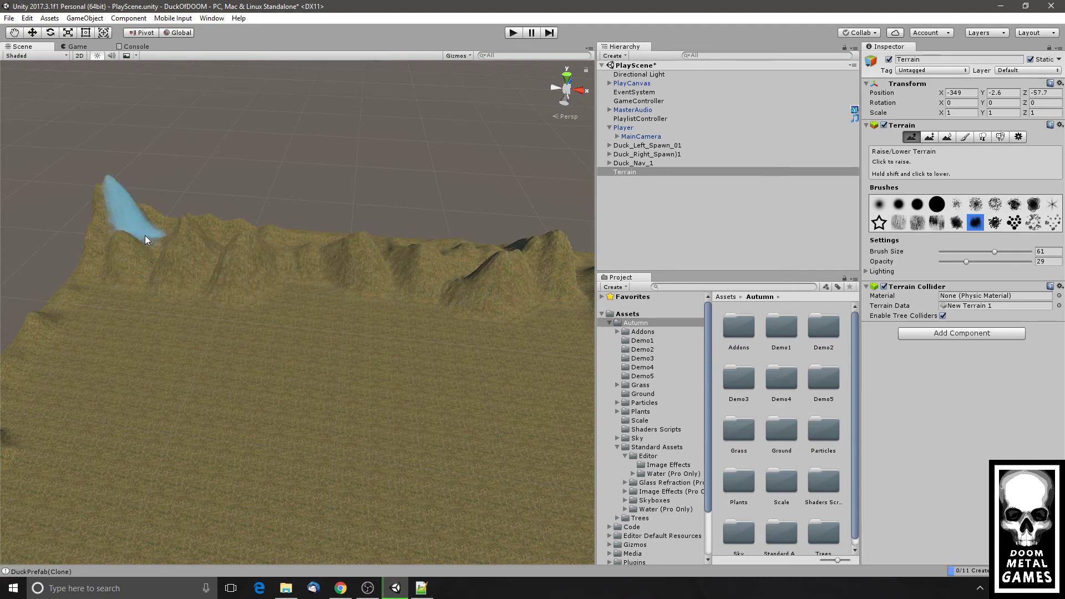
- Build the far-edge hills up into taller mountain peaks with the same brush
mouse_move(311, 322)
left_mouse_down("alt")
mouse_move(357, 333)
mouse_move(306, 440)
mouse_move(309, 475)
left_mouse_up("alt")
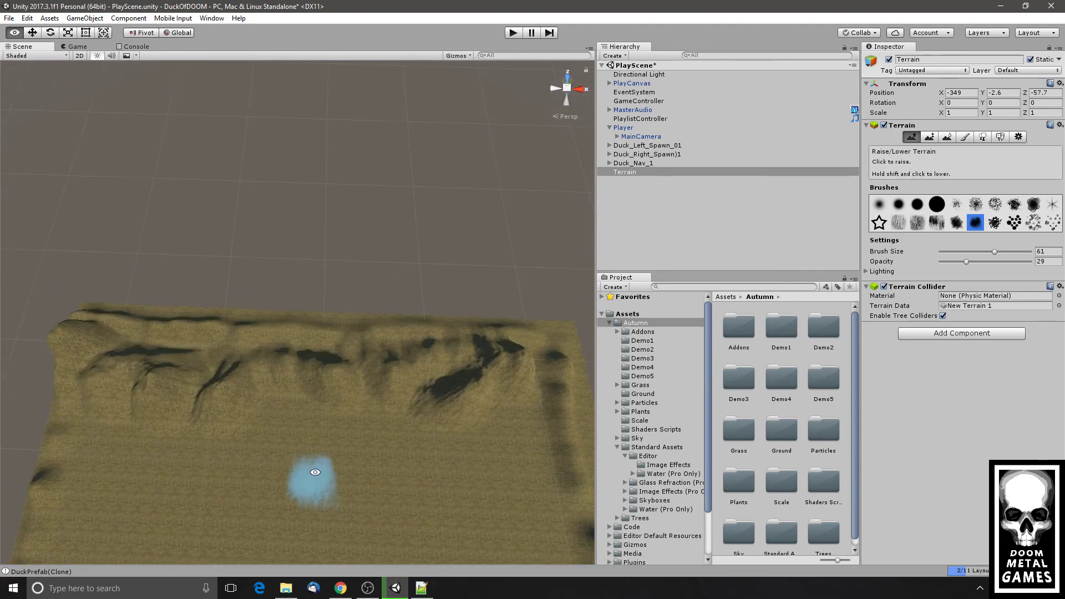
mouse_move(162, 332)
left_mouse_down()
mouse_move(262, 332)
mouse_move(190, 352)
left_mouse_up()
mouse_move(324, 349)
left_mouse_down()
mouse_move(340, 346)
mouse_move(294, 337)
mouse_move(411, 342)
mouse_move(403, 337)
mouse_move(399, 378)
mouse_move(451, 246)
mouse_move(429, 233)
left_mouse_up()
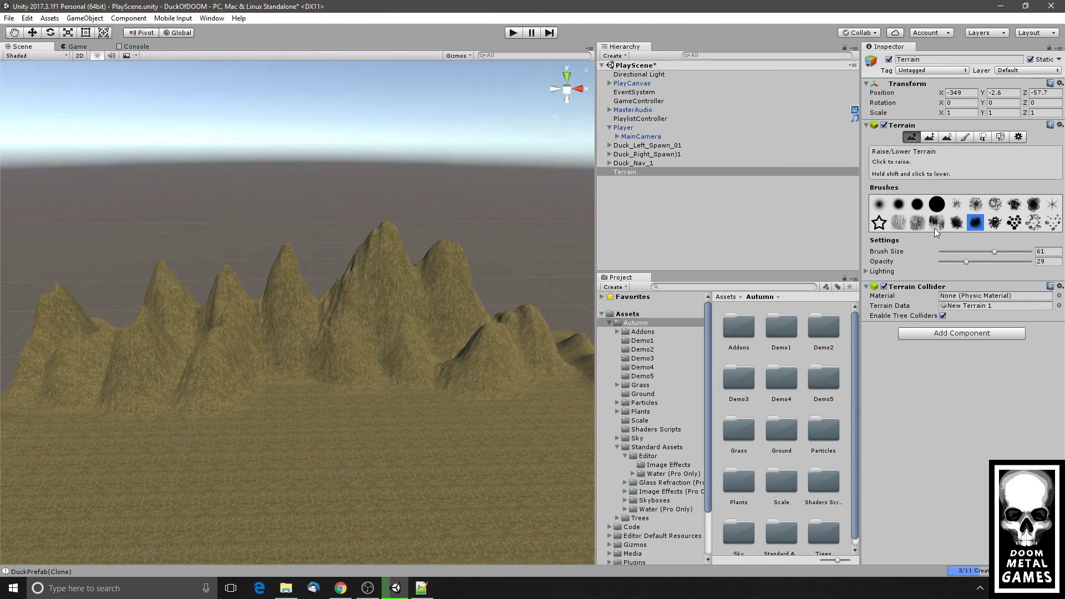
- Round off the sharp mountain peaks and slopes along the far edge with Smooth Height
left_click(945, 139)
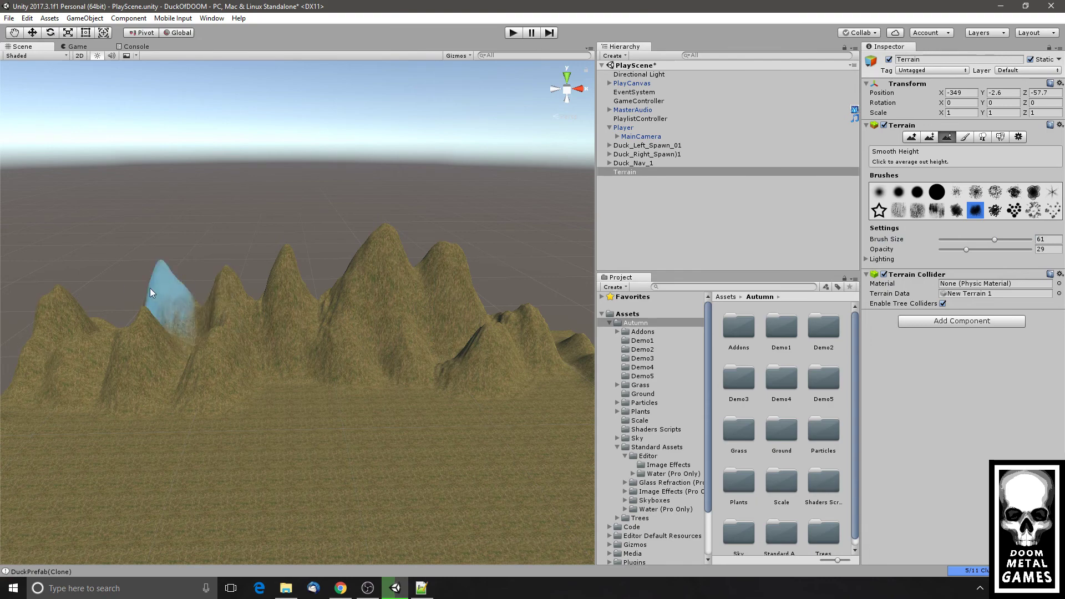
left_click_drag(150, 288, 145, 306, "alt")
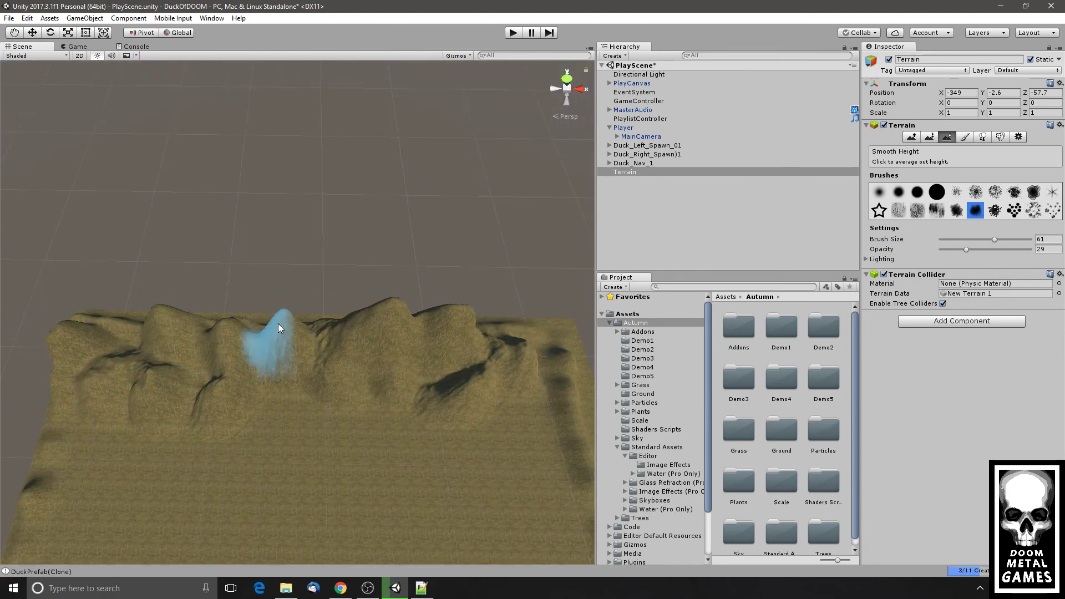
mouse_move(301, 317)
left_mouse_down("alt")
mouse_move(376, 430)
mouse_move(368, 333)
mouse_move(404, 373)
mouse_move(317, 365)
left_mouse_up("alt")
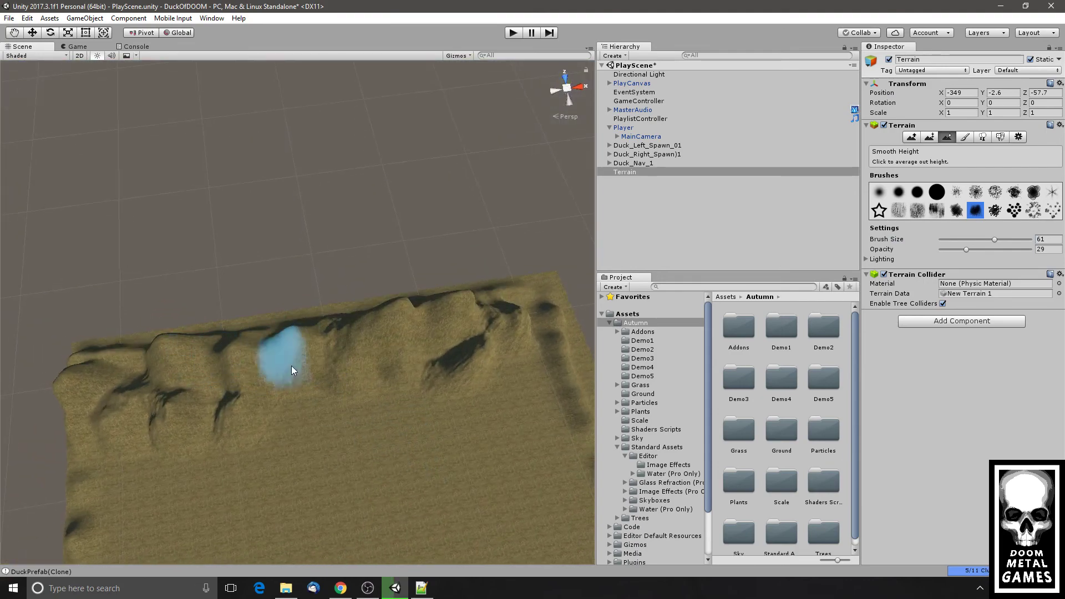
left_click_drag(292, 366, 339, 287, "alt")
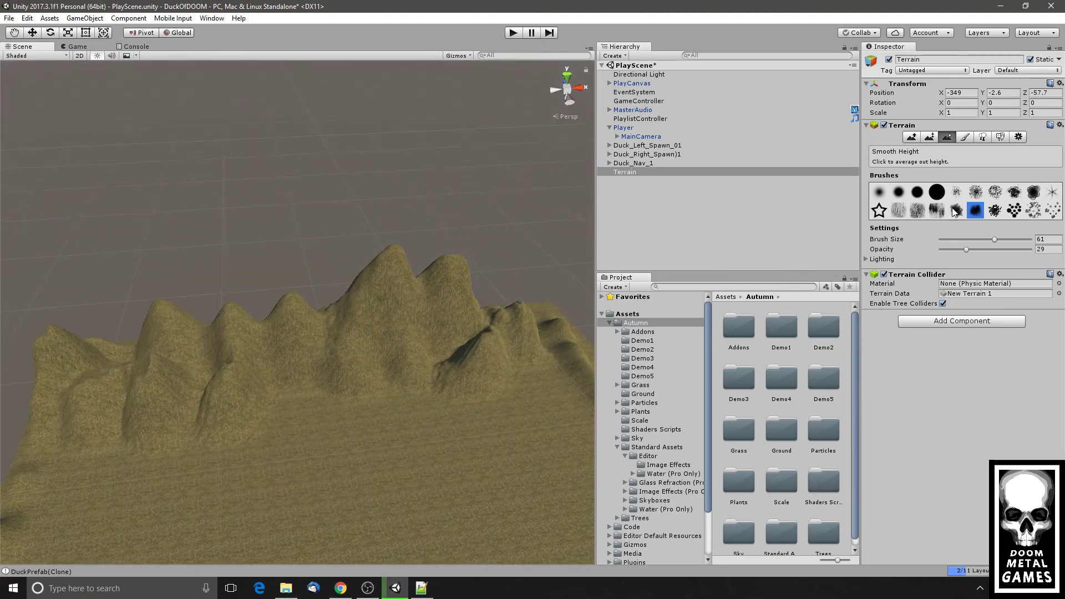
- Smooth the mountain slopes with the clustered-dots brush at brush size 48 and opacity 72
left_click(1015, 211)
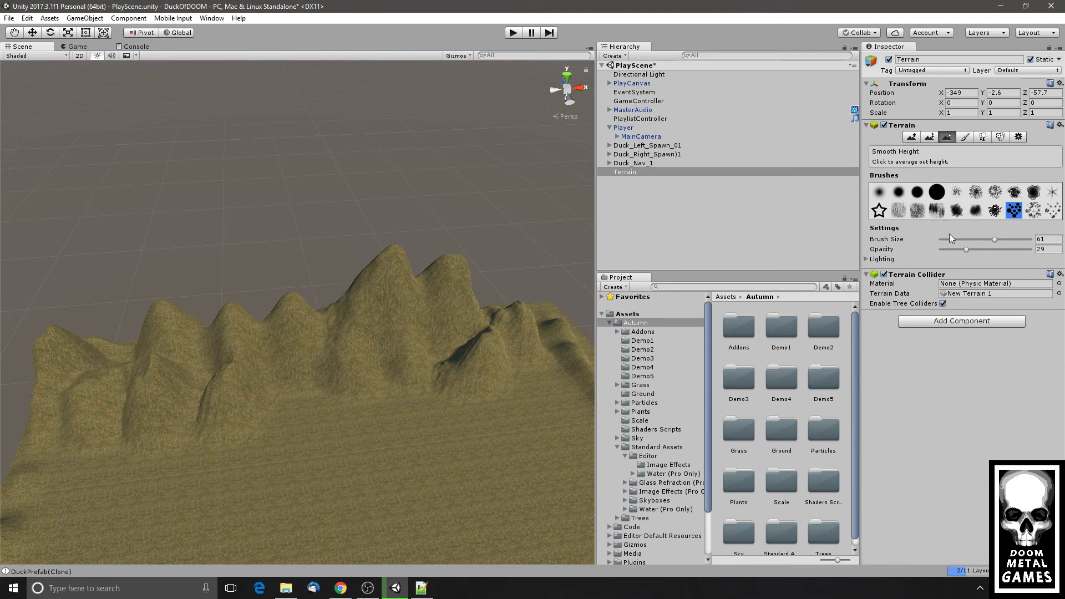
left_click_drag(994, 243, 982, 243)
left_click_drag(967, 250, 986, 250)
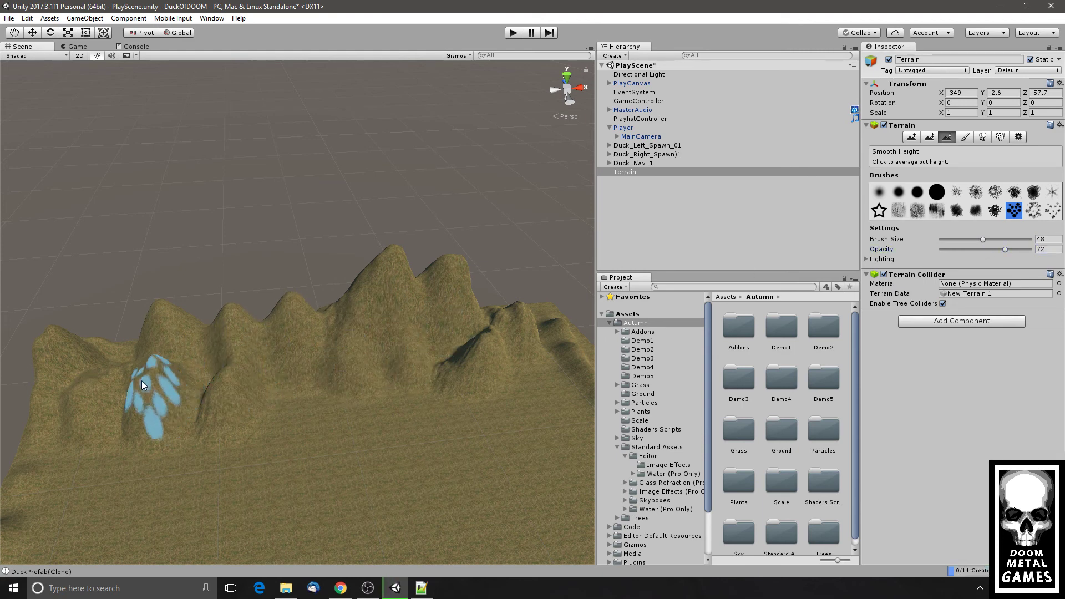
- Carve craggy grooves into the middle mountain slopes with Paint Height and the clustered-dots brush, and soften them with Smooth Height
left_click(930, 138)
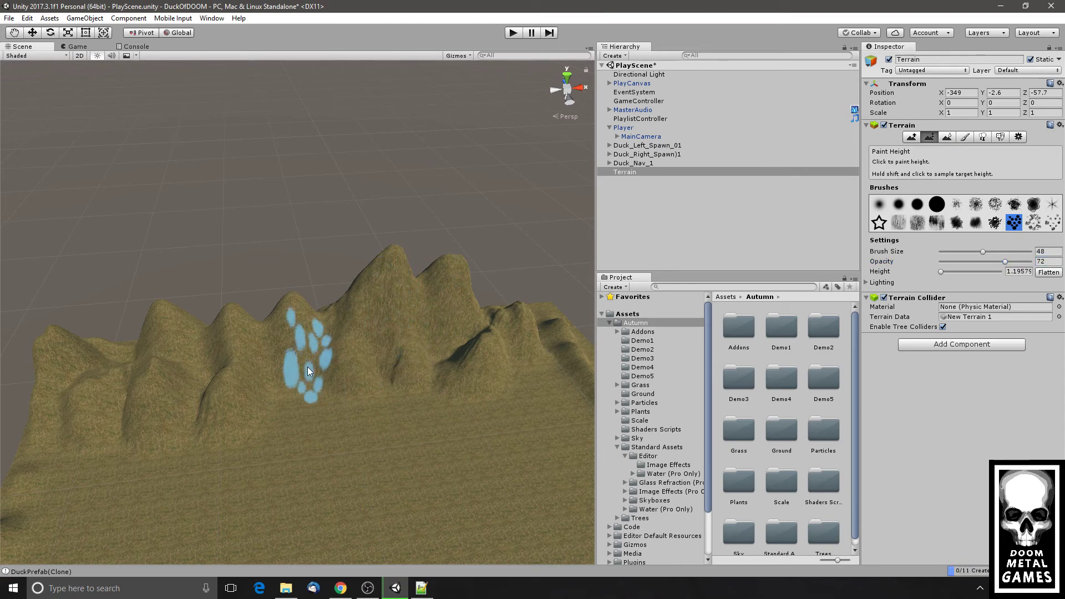
left_click_drag(307, 367, 233, 384)
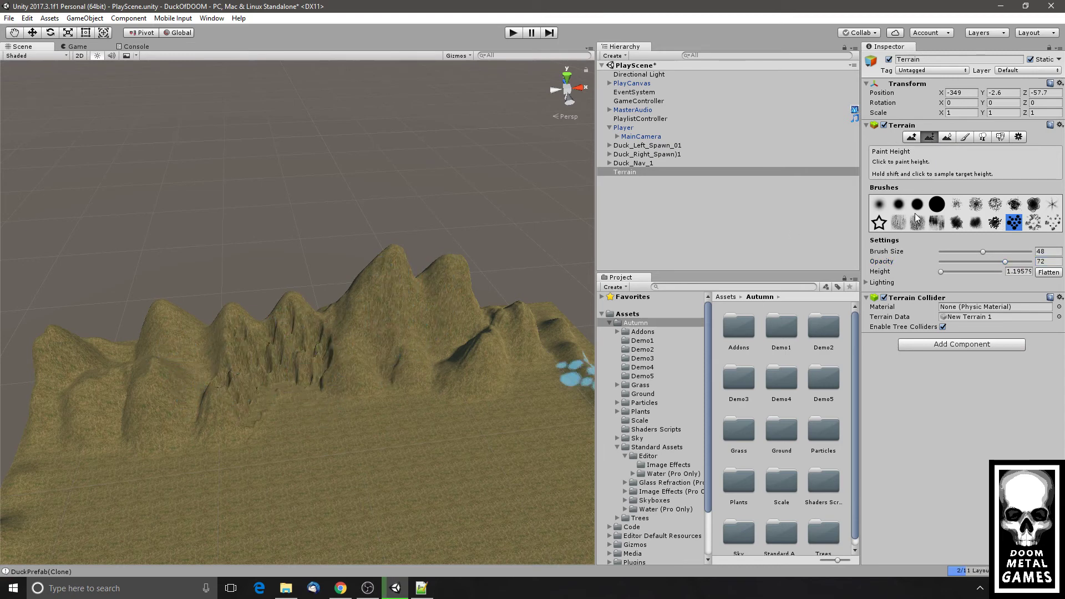
left_click(947, 137)
left_click_drag(342, 371, 161, 383)
- Cut down the middle peaks with Paint Height, using the second soft round brush at size 48 and opacity 72
left_click(929, 137)
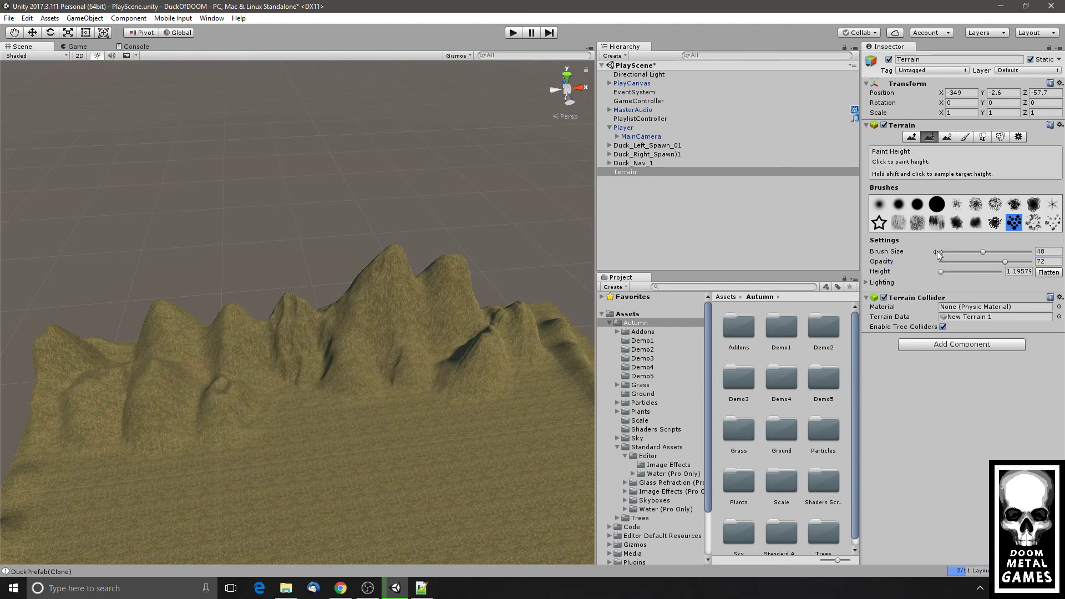
left_click(906, 211)
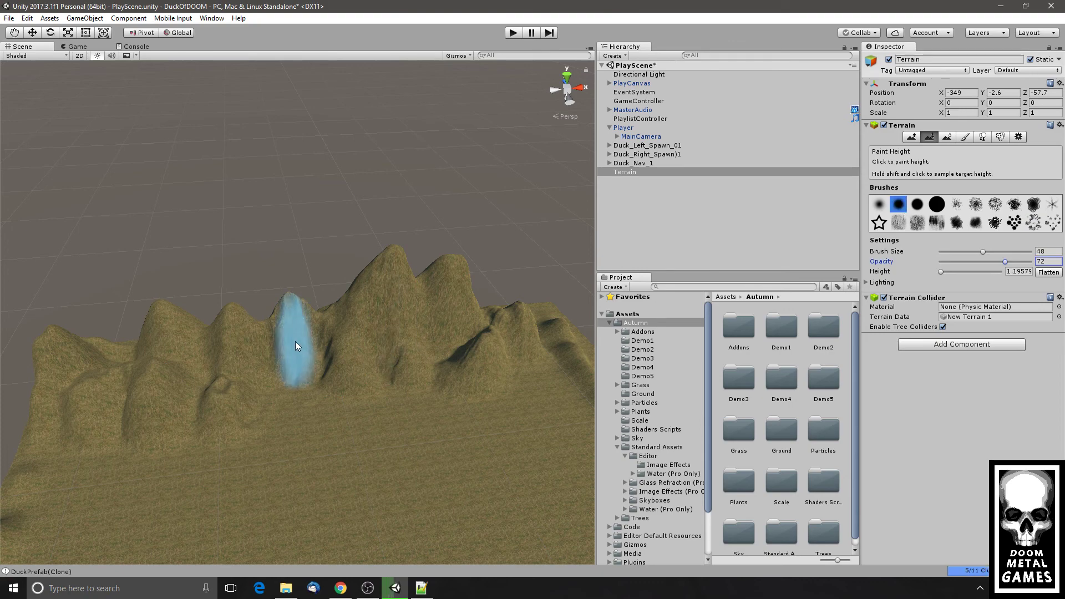
left_click_drag(295, 341, 295, 321)
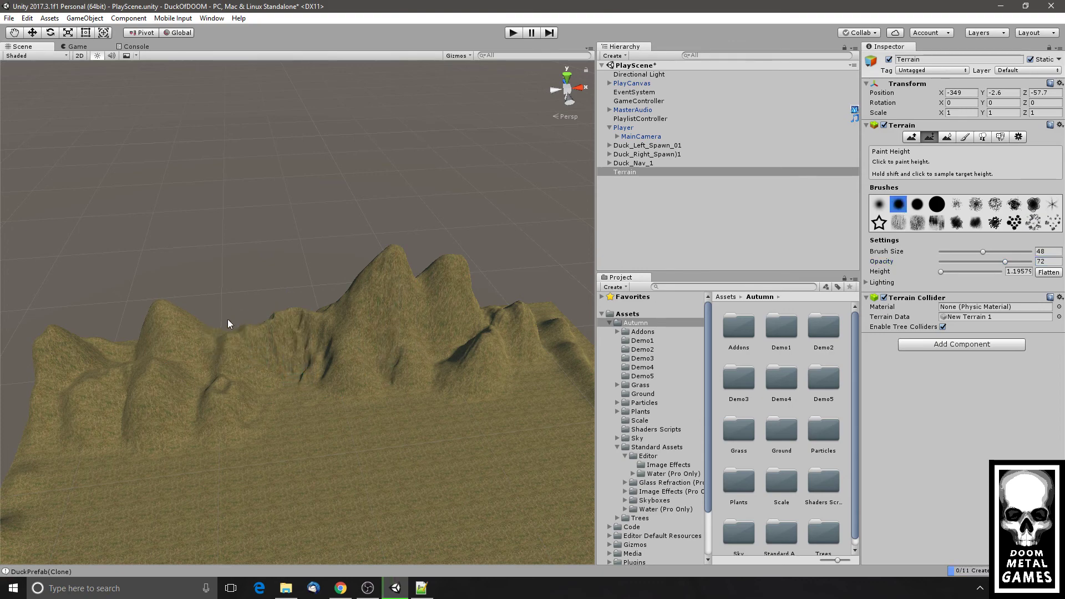
mouse_move(211, 342)
left_mouse_down("alt")
mouse_move(316, 309)
mouse_move(285, 333)
mouse_move(296, 434)
left_mouse_up("alt")
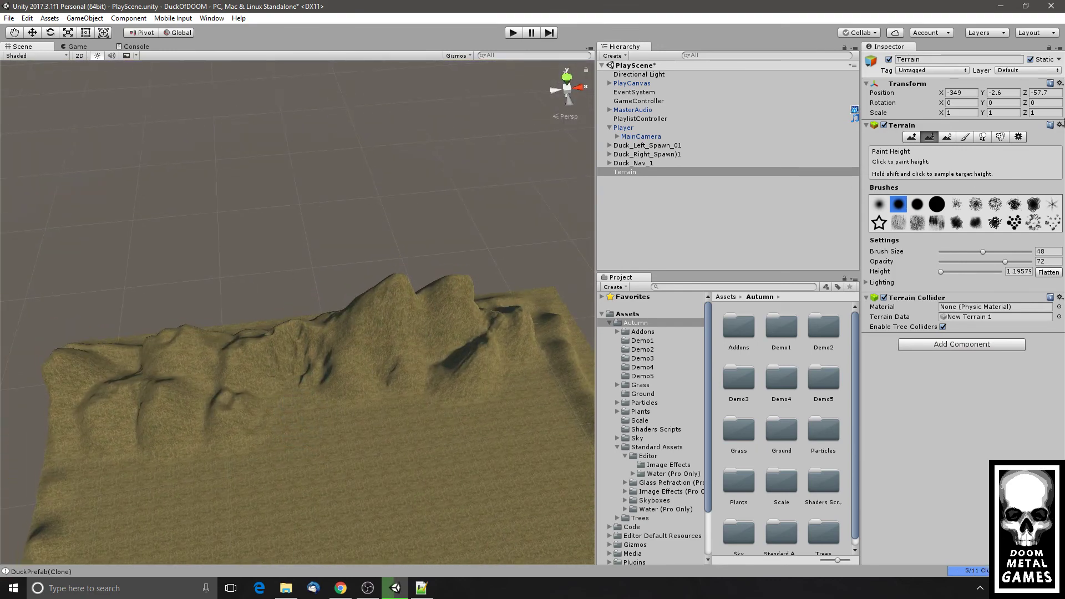
- Raise the lowered middle slopes with Raise/Lower Terrain, and blend them into the mountain range with Smooth Height
left_click(912, 137)
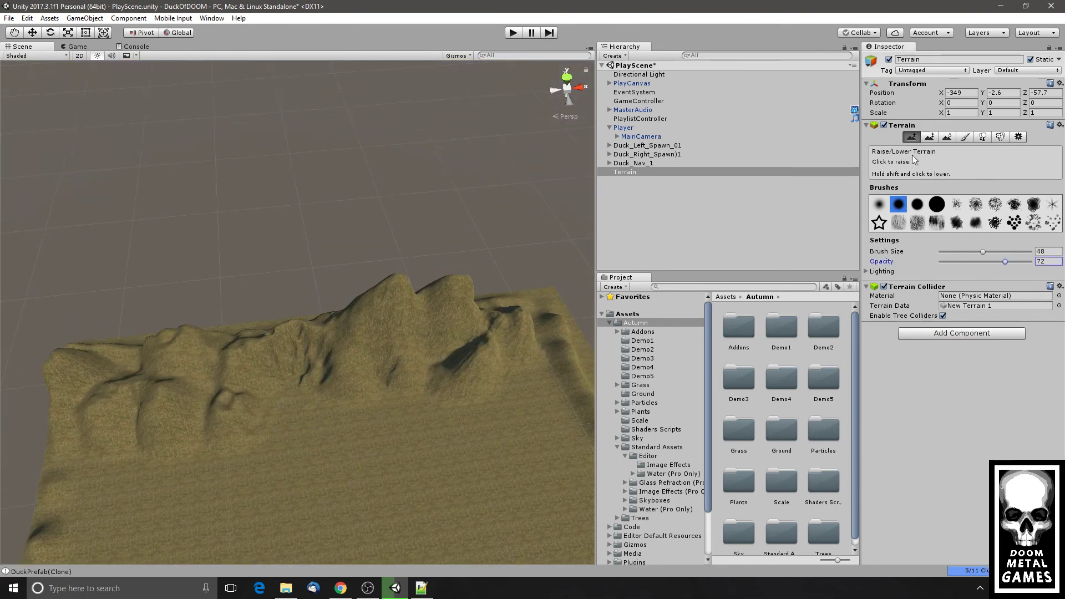
mouse_move(332, 409)
left_mouse_down()
mouse_move(238, 391)
mouse_move(318, 356)
mouse_move(224, 391)
left_mouse_up()
left_click(954, 138)
left_click_drag(242, 352, 438, 477, "alt")
left_click_drag(299, 467, 302, 266, "alt")
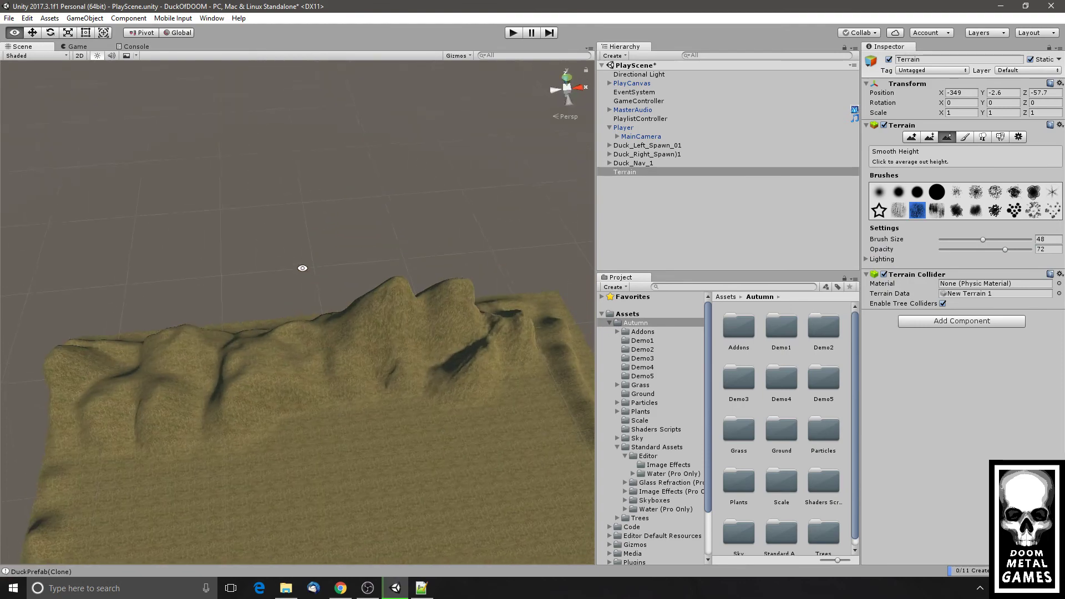
- Raise the low middle slopes into a taller peak with Raise/Lower Terrain, using a splatter brush at size 77 and opacity 72
left_click_drag(504, 391, 522, 310, "alt")
left_click_drag(359, 347, 549, 396, "alt")
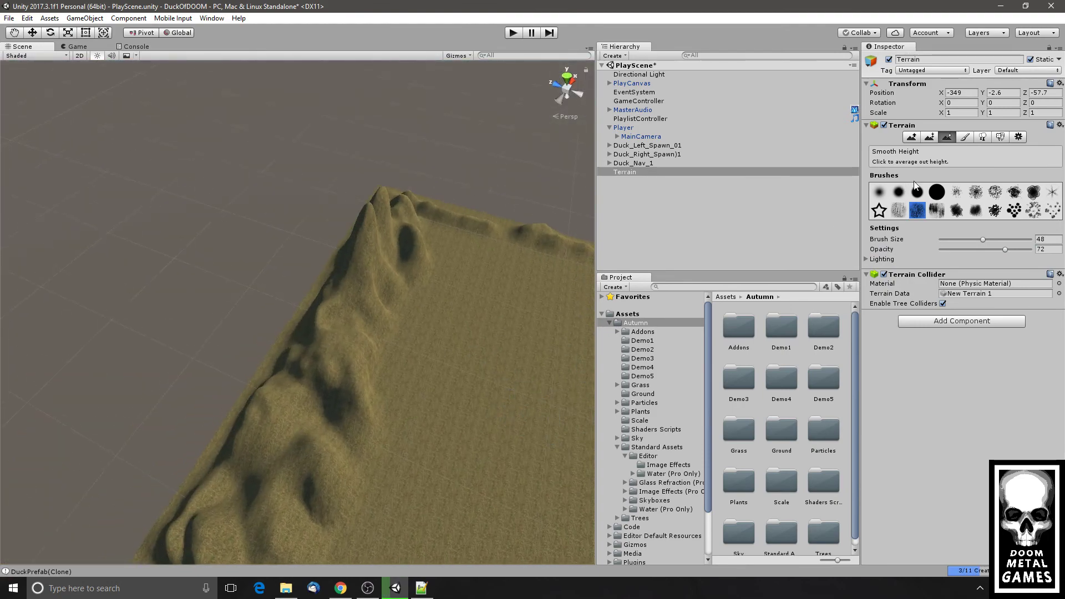
left_click(913, 137)
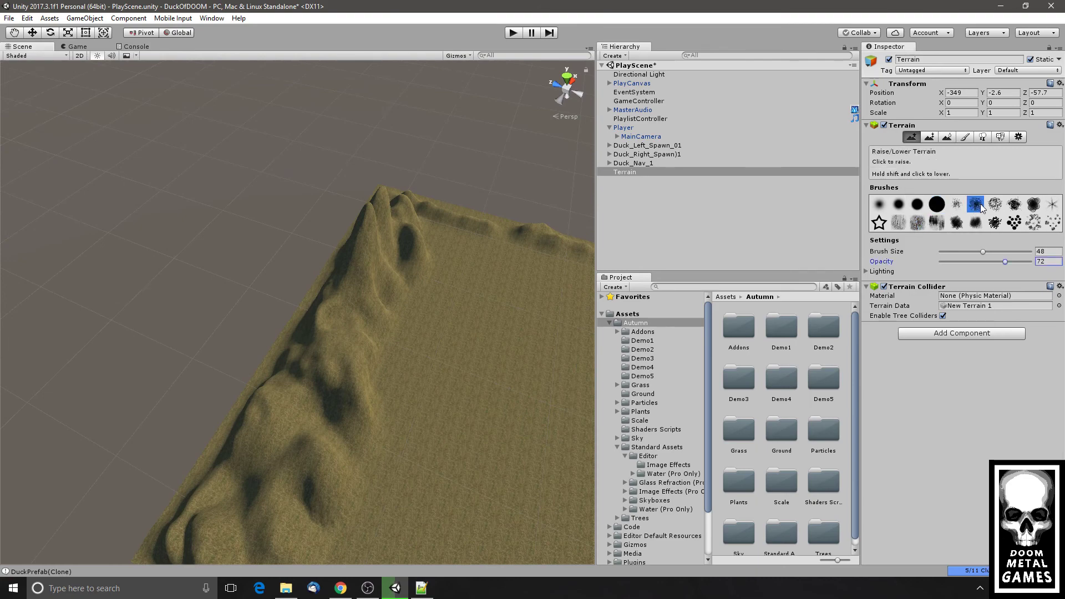
left_click_drag(381, 373, 388, 388)
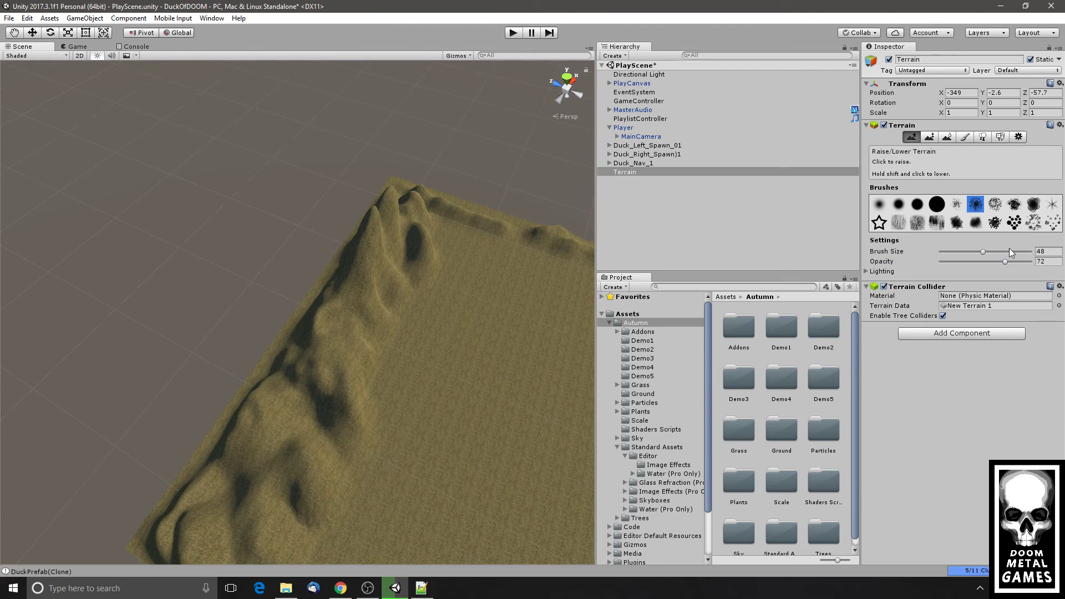
mouse_move(309, 388)
left_mouse_down()
mouse_move(292, 442)
mouse_move(271, 412)
mouse_move(318, 416)
mouse_move(221, 368)
mouse_move(48, 313)
mouse_move(287, 264)
mouse_move(322, 333)
left_mouse_up()
- Smooth the raised slopes with Smooth Height, using the second soft round brush at size 75
left_click(947, 137)
left_click(907, 187)
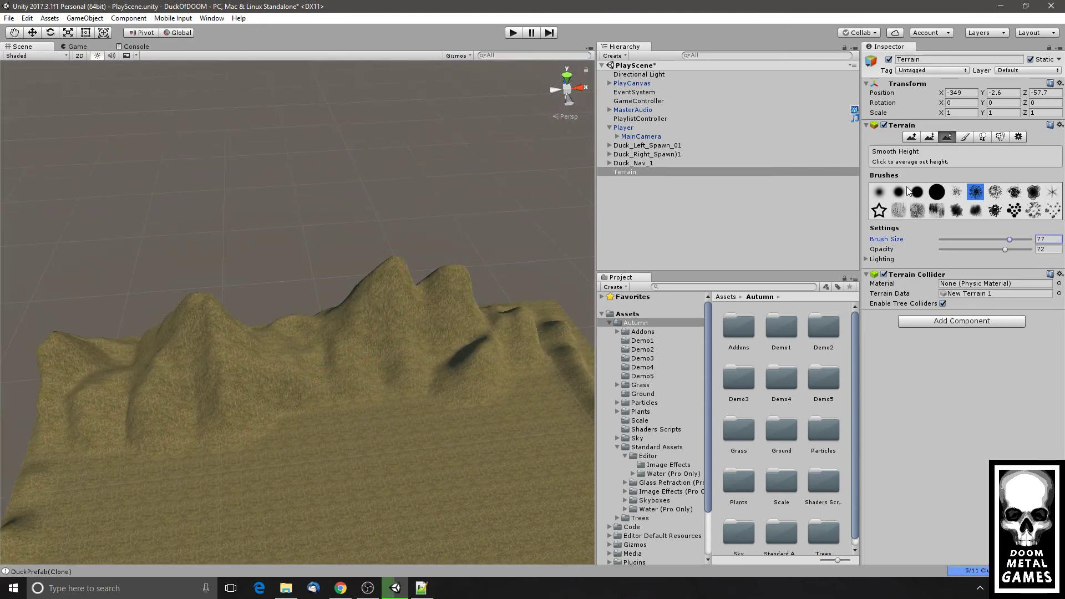
left_click_drag(1017, 242, 1007, 240)
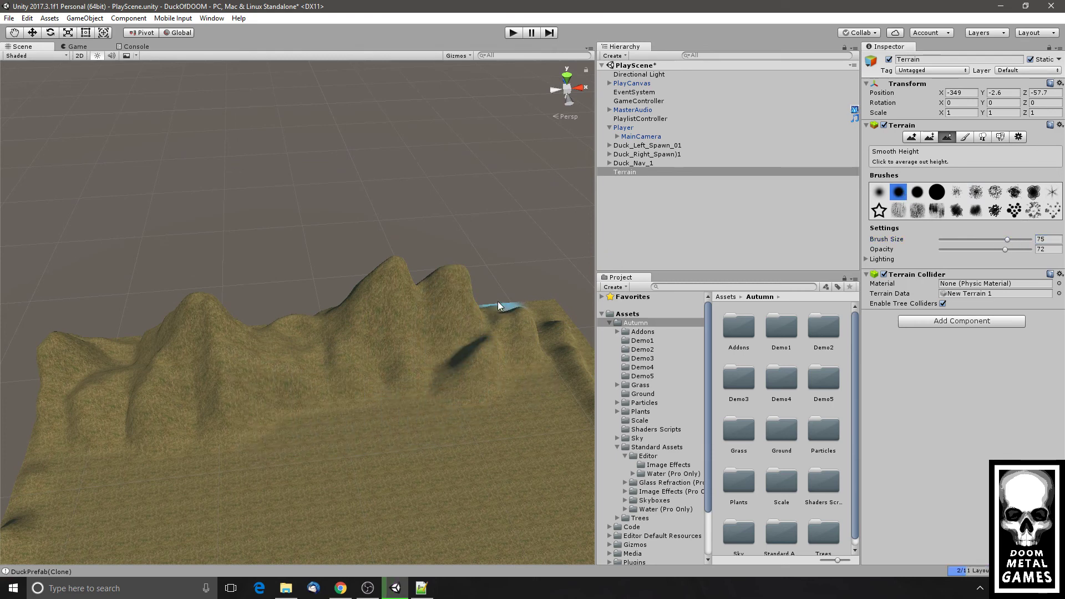
- Raise a smaller hill in front of the gap between the peaks with Raise/Lower Terrain, and blend it in with Smooth Height
left_click(911, 137)
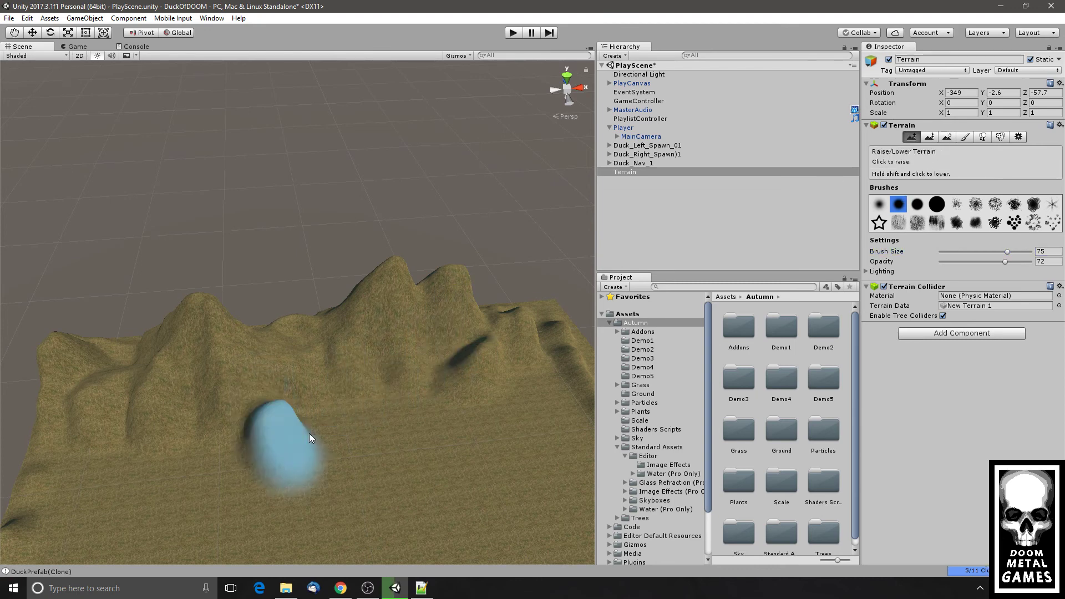
mouse_move(308, 434)
left_mouse_down()
mouse_move(473, 397)
mouse_move(471, 432)
mouse_move(429, 285)
left_mouse_up()
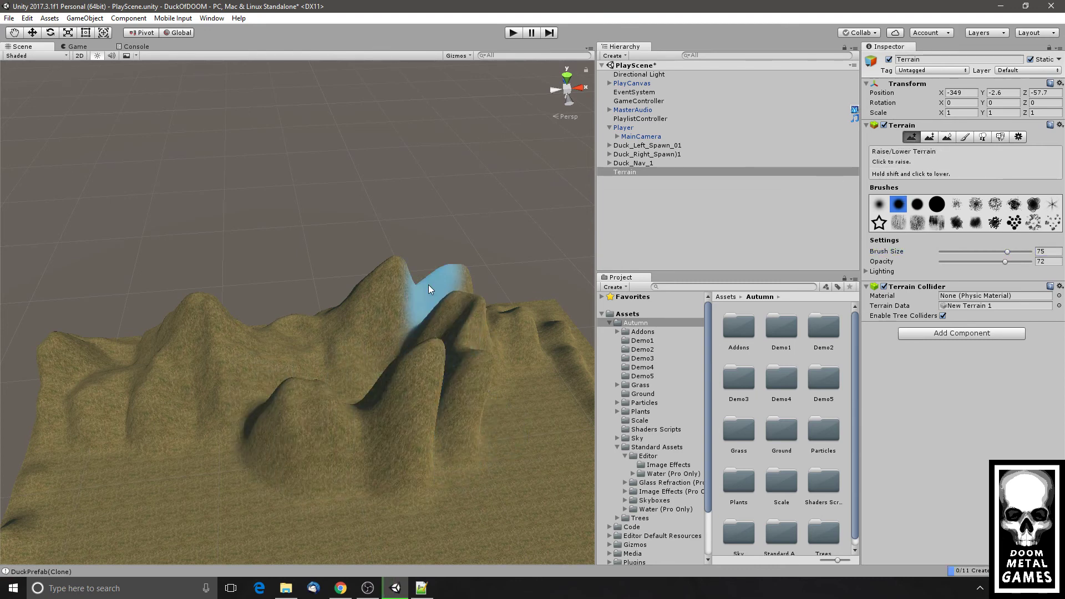
key("ctrl+z")
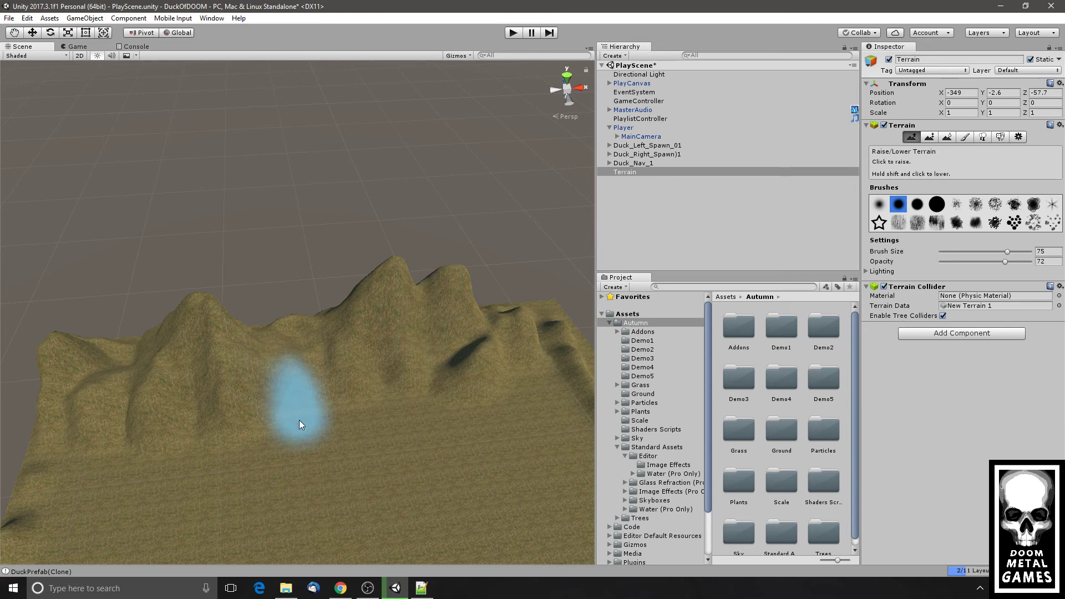
mouse_move(298, 425)
left_mouse_down()
mouse_move(332, 411)
mouse_move(408, 408)
mouse_move(344, 357)
mouse_move(291, 369)
mouse_move(277, 394)
left_mouse_up()
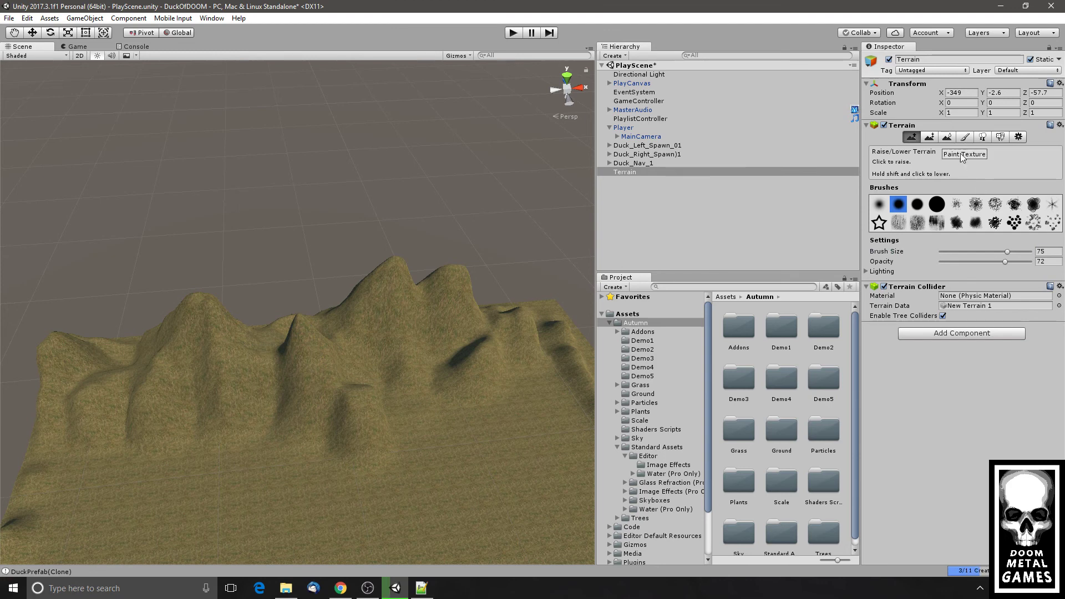
left_click(948, 138)
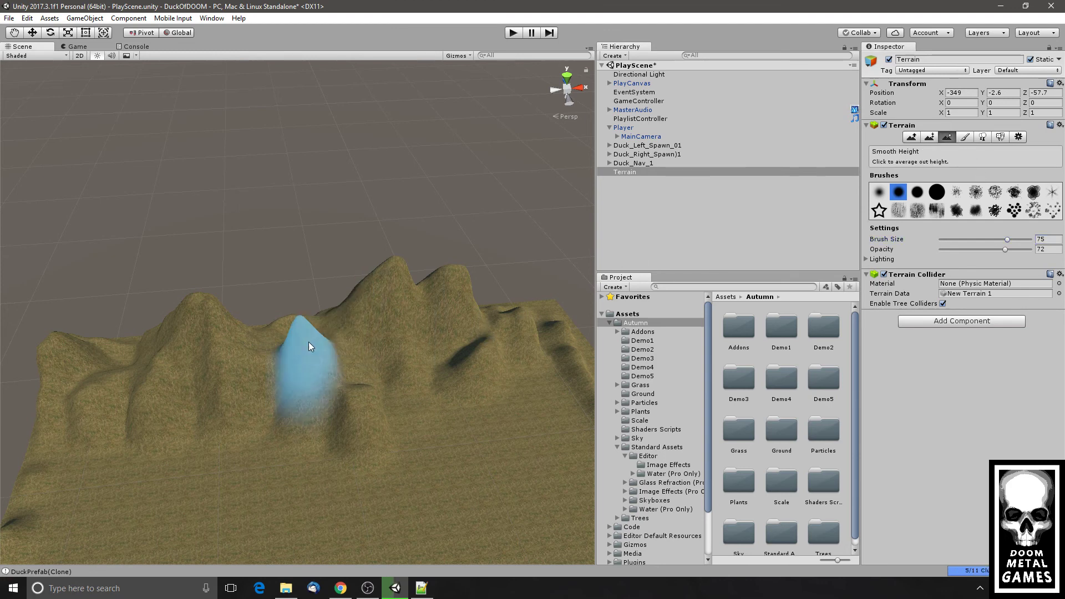
mouse_move(323, 361)
left_mouse_down()
mouse_move(361, 422)
mouse_move(333, 347)
mouse_move(305, 362)
mouse_move(325, 375)
left_mouse_up()
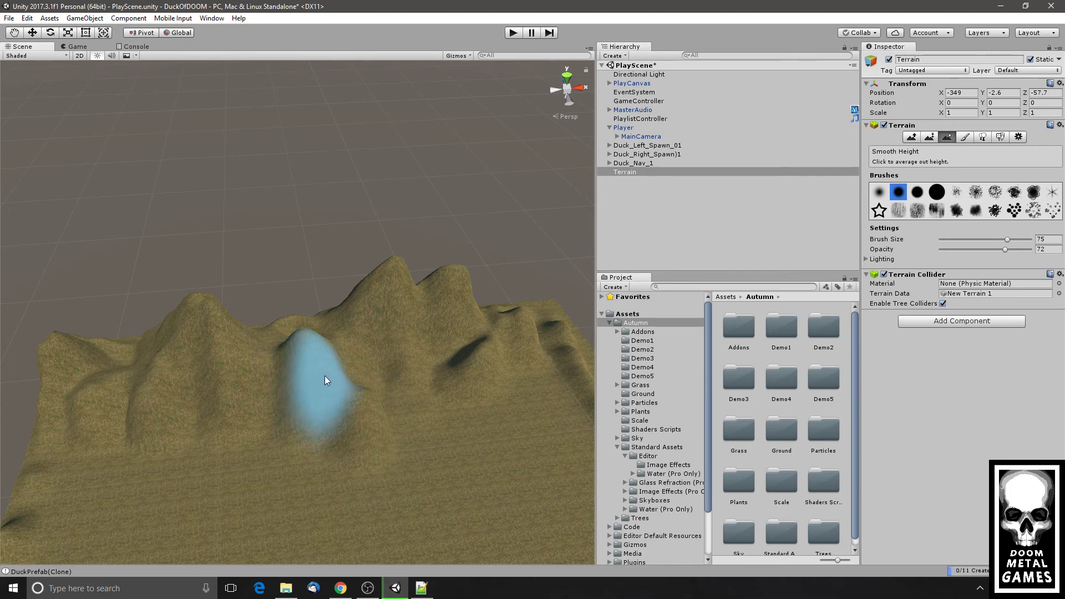
- Raise rough foothills along the mountains' base with a splatter brush at size 75 and opacity 21, and soften them with Smooth Height
mouse_move(406, 424)
left_mouse_down("alt")
mouse_move(115, 388)
mouse_move(352, 333)
mouse_move(385, 298)
mouse_move(384, 349)
mouse_move(389, 311)
left_mouse_up("alt")
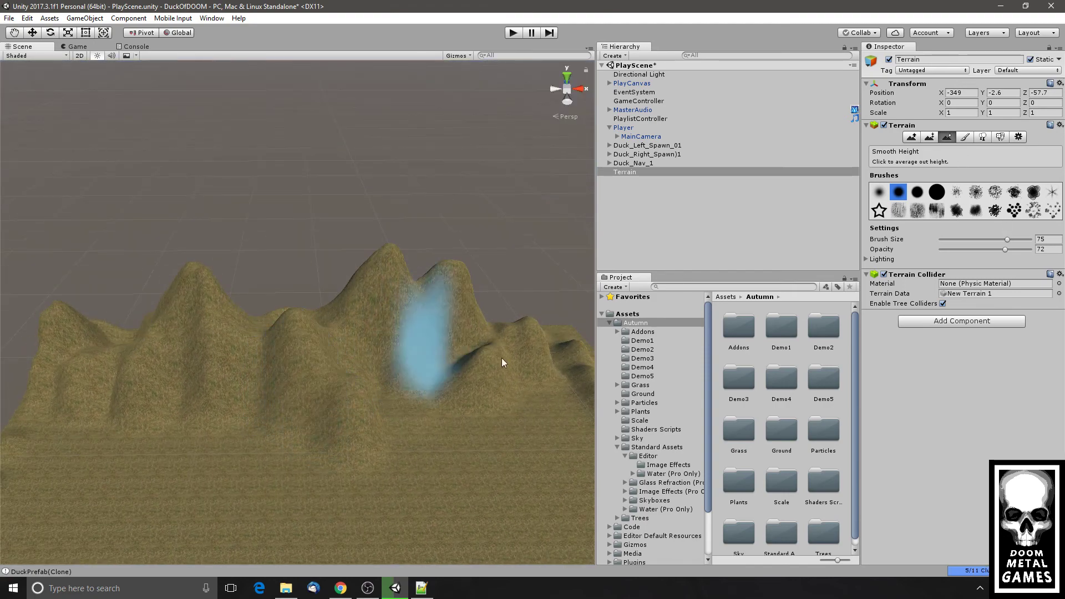
left_click(1015, 212)
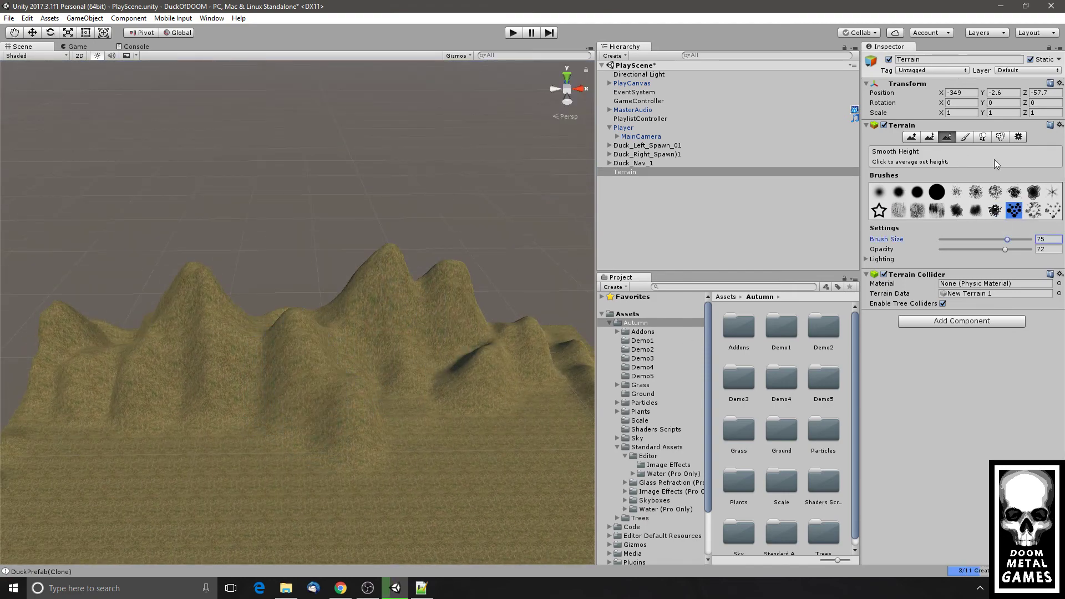
left_click(912, 138)
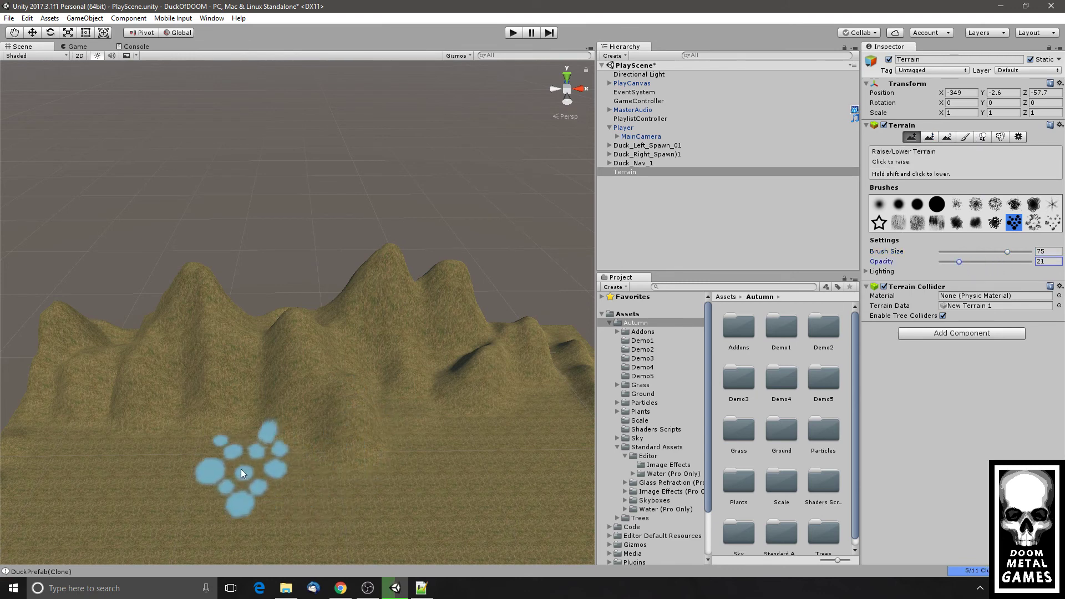
left_click(994, 223)
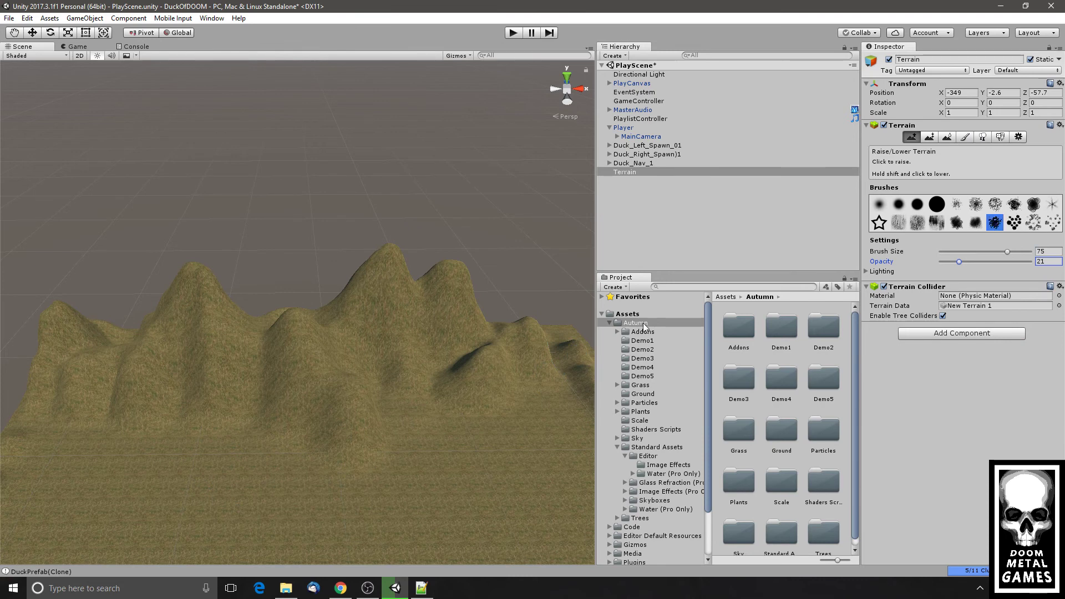
mouse_move(162, 444)
left_mouse_down()
mouse_move(75, 435)
mouse_move(387, 448)
mouse_move(577, 415)
mouse_move(502, 412)
mouse_move(431, 445)
mouse_move(228, 467)
mouse_move(225, 444)
mouse_move(105, 425)
mouse_move(174, 434)
mouse_move(182, 460)
mouse_move(82, 427)
mouse_move(270, 445)
left_mouse_up()
left_click(948, 137)
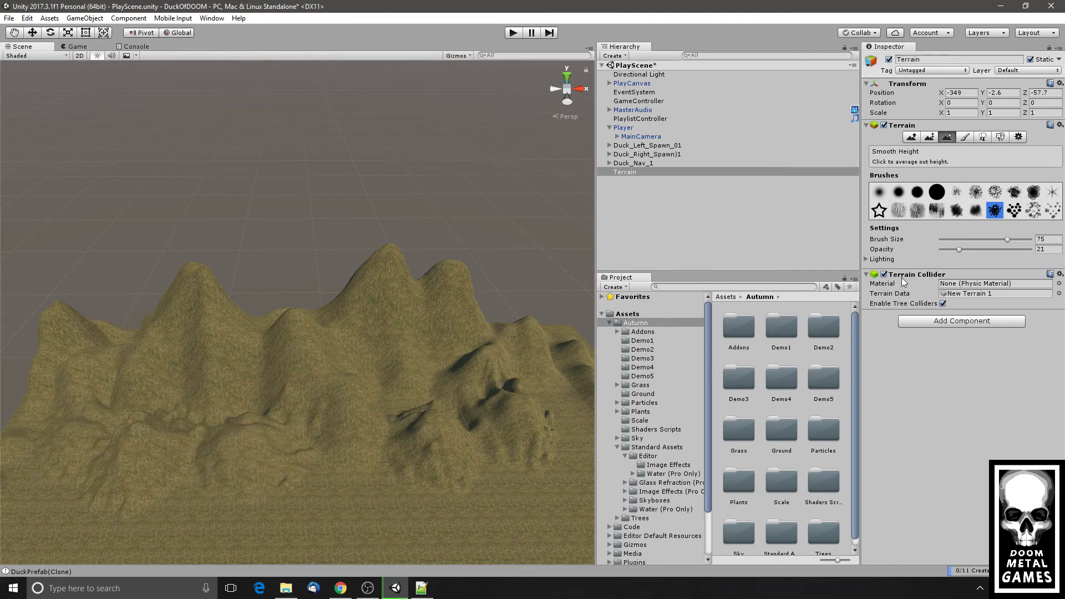
mouse_move(545, 411)
left_mouse_down()
mouse_move(461, 409)
mouse_move(549, 434)
mouse_move(178, 482)
mouse_move(163, 458)
mouse_move(429, 403)
mouse_move(528, 400)
mouse_move(345, 380)
mouse_move(53, 426)
mouse_move(461, 435)
mouse_move(555, 363)
mouse_move(392, 426)
left_mouse_up()
- Paint the dark rock texture over the mountains with the solid round brush at opacity 72, raise target strength to 0.696, and preview the game view
middle_click_drag(392, 426, 477, 461)
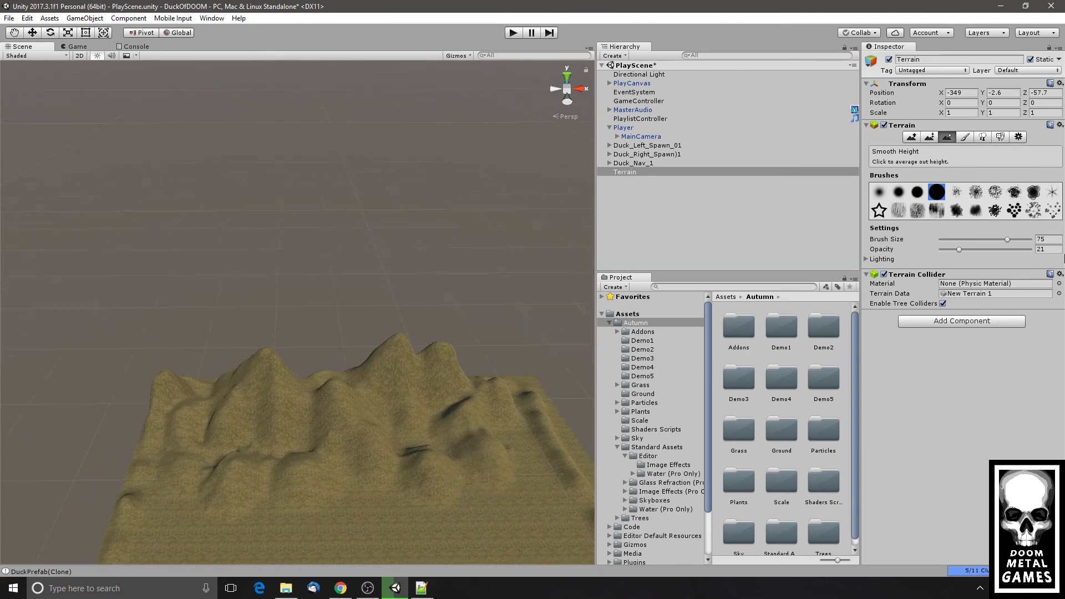
left_click(965, 137)
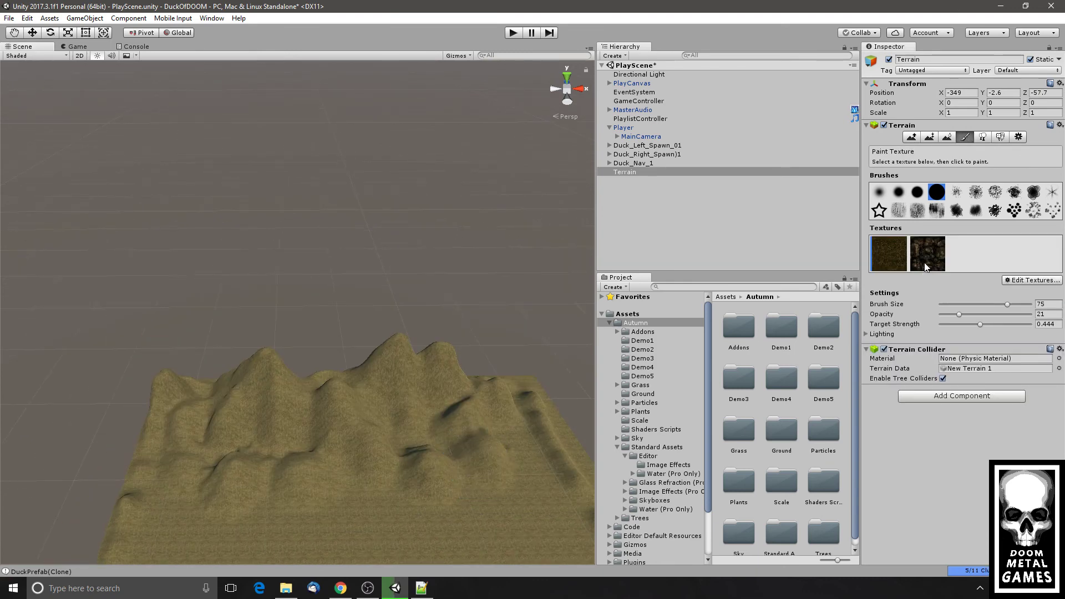
mouse_move(285, 426)
left_mouse_down()
mouse_move(304, 409)
mouse_move(209, 389)
mouse_move(465, 399)
mouse_move(196, 401)
mouse_move(278, 456)
mouse_move(368, 451)
mouse_move(484, 441)
mouse_move(324, 399)
mouse_move(482, 381)
left_mouse_up()
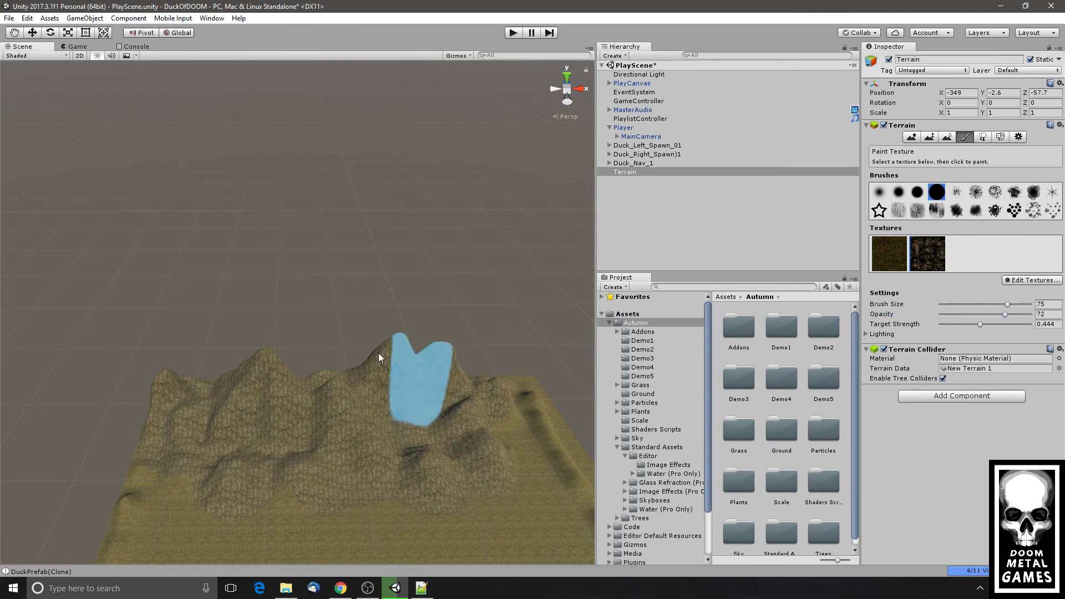
left_click(1003, 324)
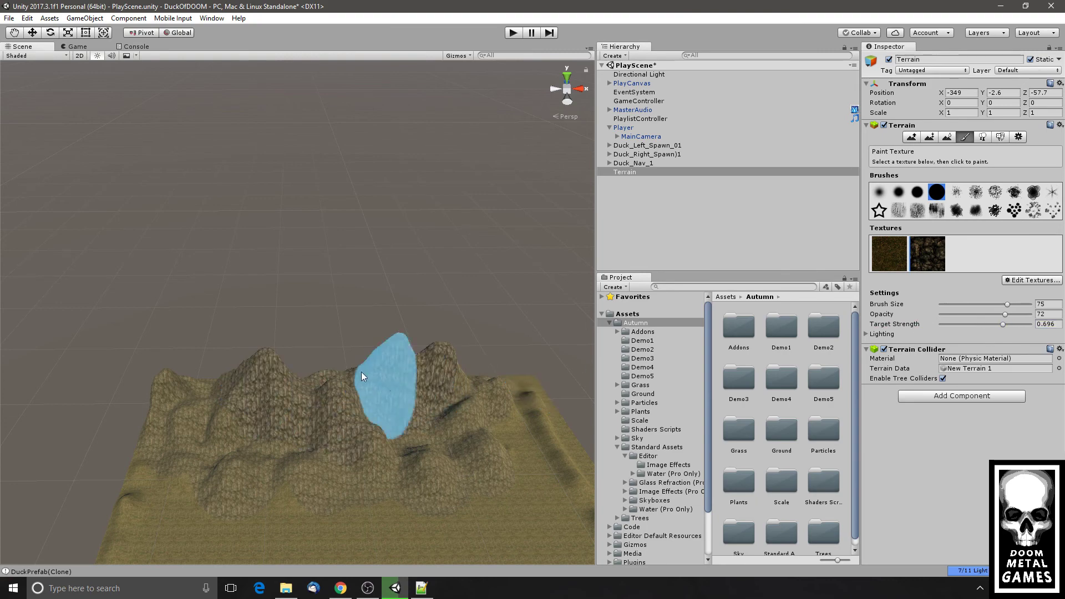
left_click(78, 47)
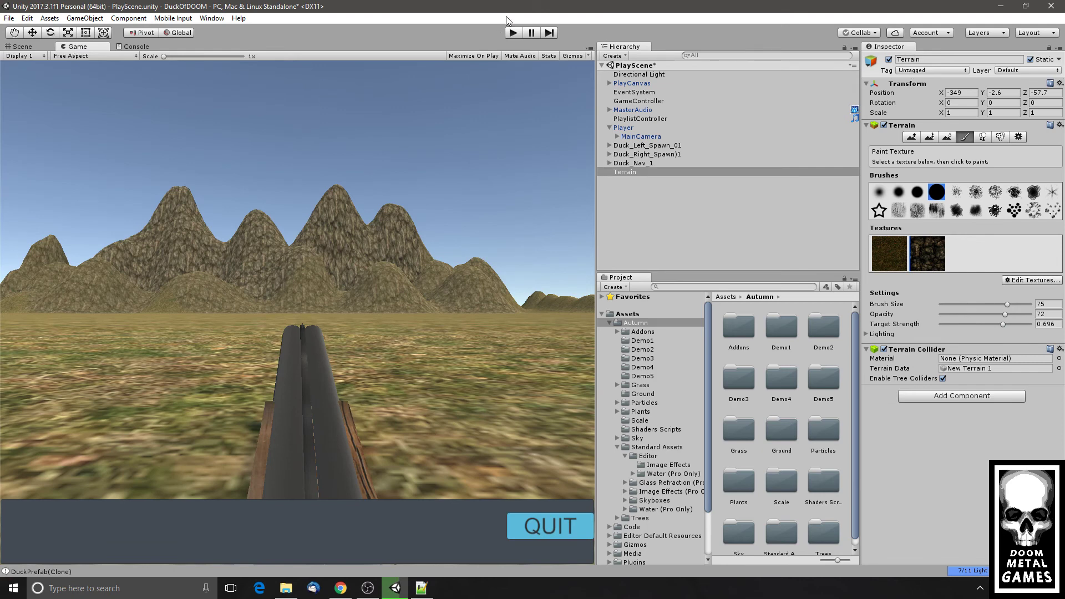
left_click(19, 56)
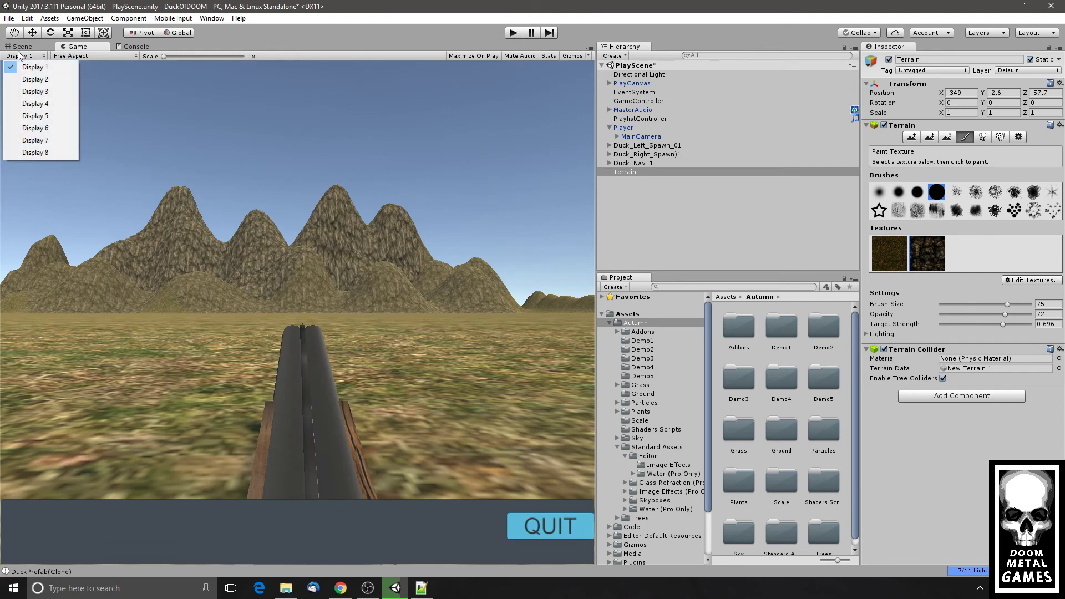
left_click(22, 46)
- Paint the flat ground and edge hills to height 17 with the solid round brush at size 75, leaving a sunken basin in the middle
middle_click_drag(444, 382, 369, 190)
left_click_drag(349, 290, 394, 355, "alt")
middle_click_drag(395, 355, 382, 246)
mouse_move(382, 245)
left_mouse_down("alt")
mouse_move(304, 264)
mouse_move(435, 260)
mouse_move(361, 265)
mouse_move(368, 209)
mouse_move(347, 198)
mouse_move(409, 229)
mouse_move(368, 257)
left_mouse_up("alt")
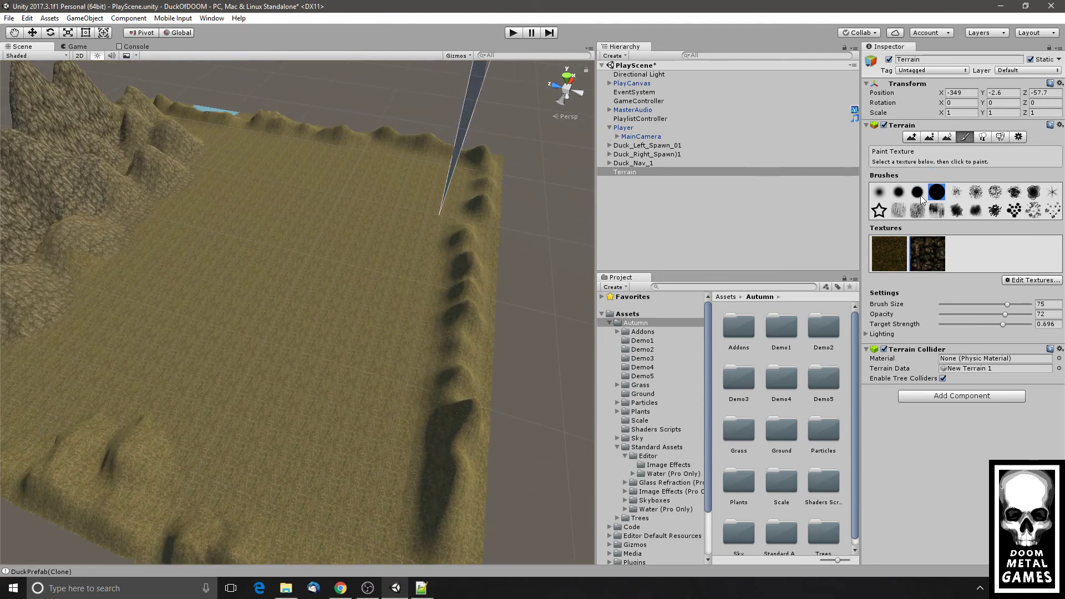
left_click(930, 137)
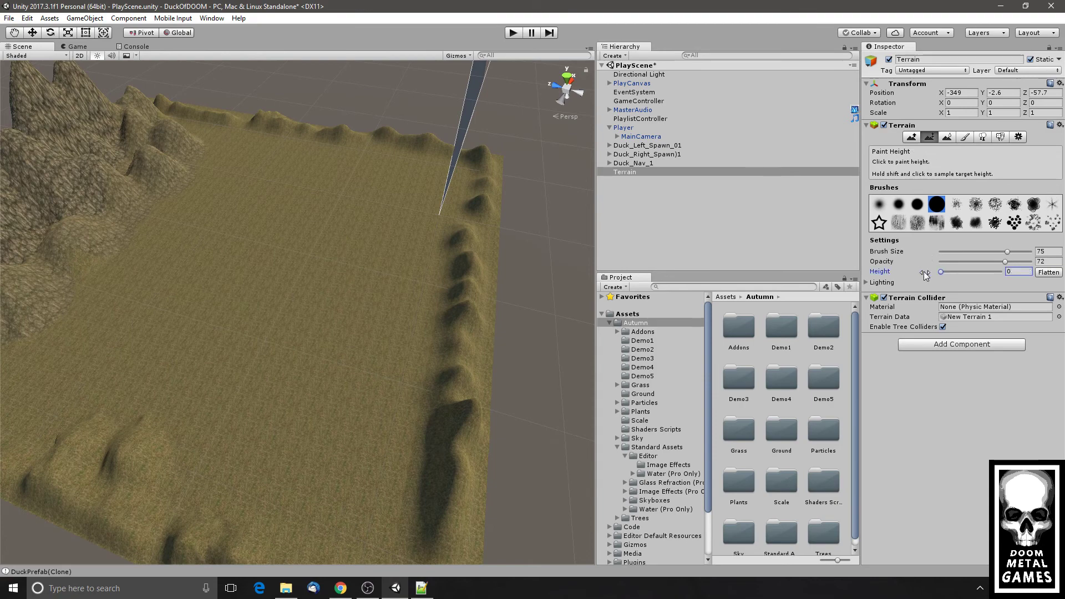
left_click_drag(941, 271, 946, 273)
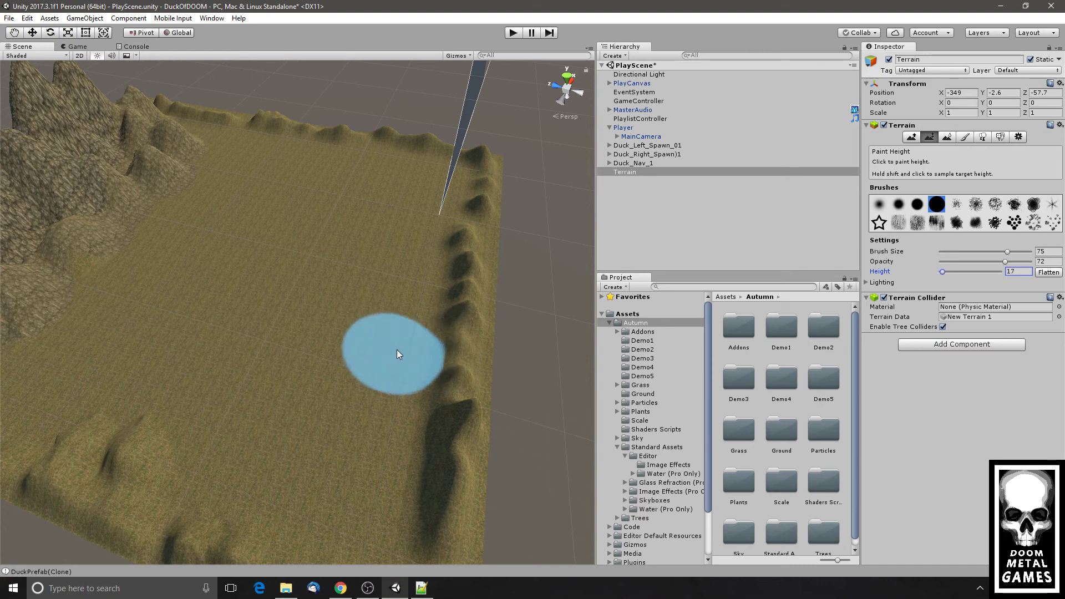
mouse_move(398, 349)
left_mouse_down()
mouse_move(411, 302)
mouse_move(403, 422)
mouse_move(454, 216)
mouse_move(446, 508)
mouse_move(382, 501)
mouse_move(329, 537)
mouse_move(147, 537)
mouse_move(57, 459)
mouse_move(82, 324)
mouse_move(162, 167)
left_mouse_up()
mouse_move(270, 127)
left_mouse_down()
mouse_move(422, 157)
mouse_move(266, 151)
mouse_move(284, 116)
left_mouse_up()
mouse_move(449, 143)
left_mouse_down()
mouse_move(492, 435)
mouse_move(259, 537)
mouse_move(151, 430)
mouse_move(157, 259)
mouse_move(217, 136)
mouse_move(228, 209)
left_mouse_up()
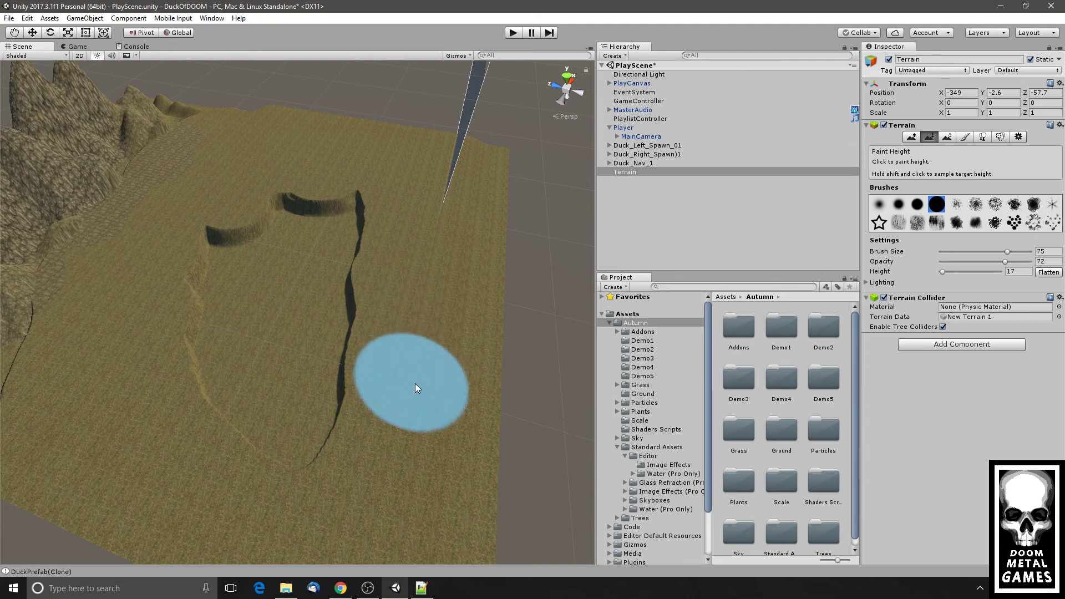
- Soften the steep edges around the sunken basin with Smooth Height and the solid round brush
left_click_drag(472, 422, 397, 418, "alt")
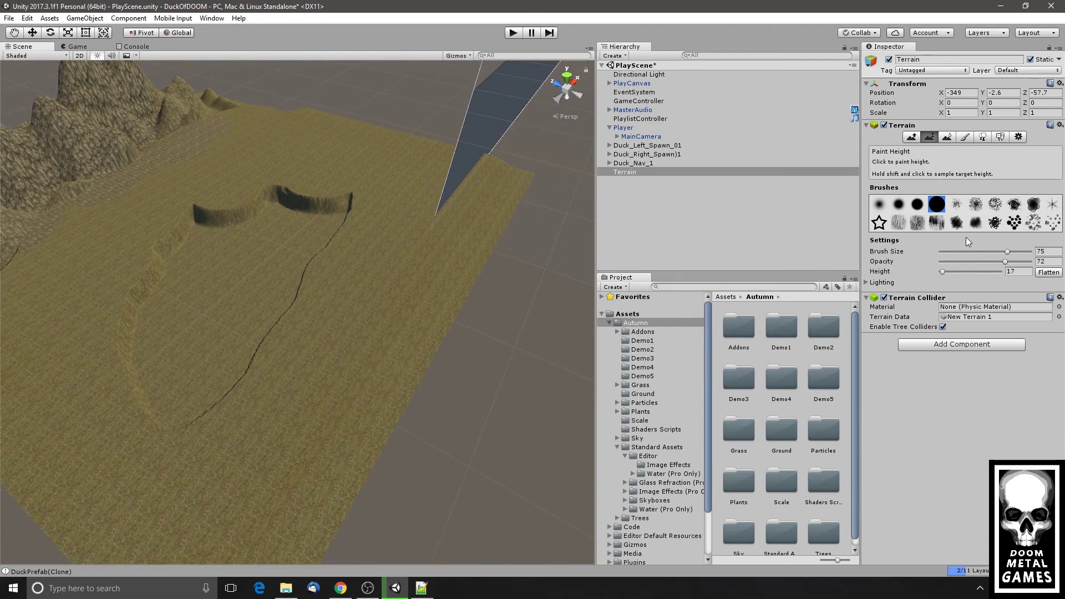
left_click(948, 136)
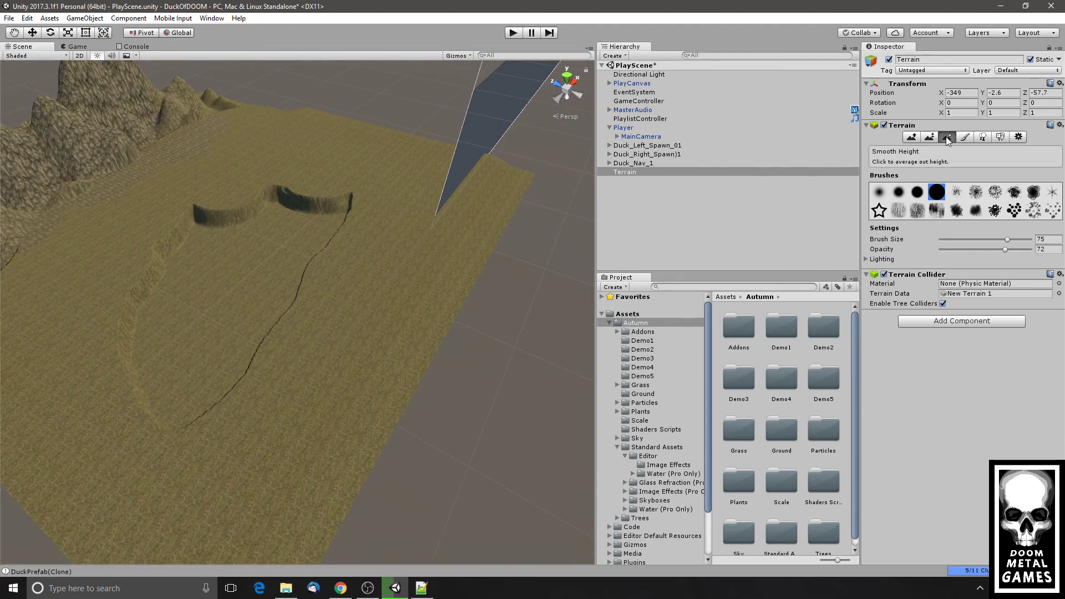
mouse_move(244, 206)
left_mouse_down()
mouse_move(147, 364)
mouse_move(238, 373)
mouse_move(308, 287)
mouse_move(355, 201)
left_mouse_up()
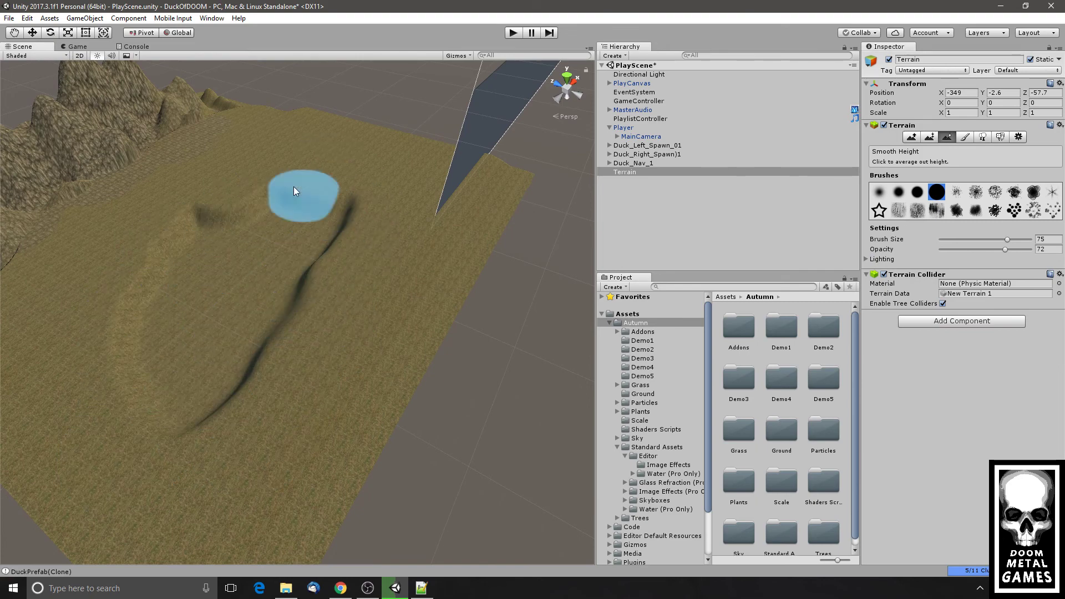
- Rework the ground at the basin's far end using the third solid round brush and Raise/Lower Terrain, undo unwanted strokes, and soften it with Smooth Height
left_click(919, 192)
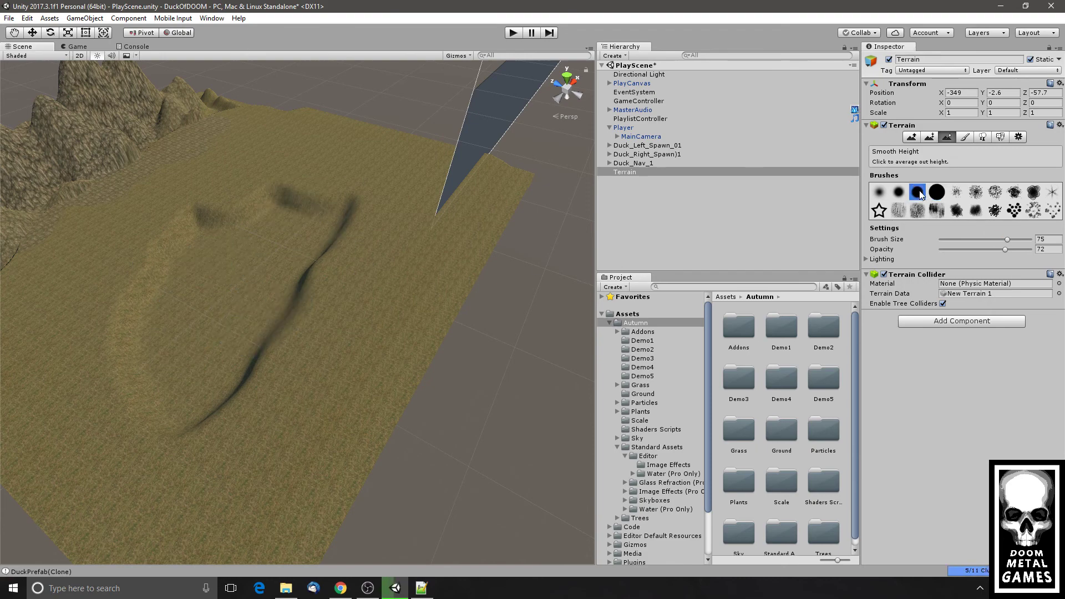
left_click(912, 137)
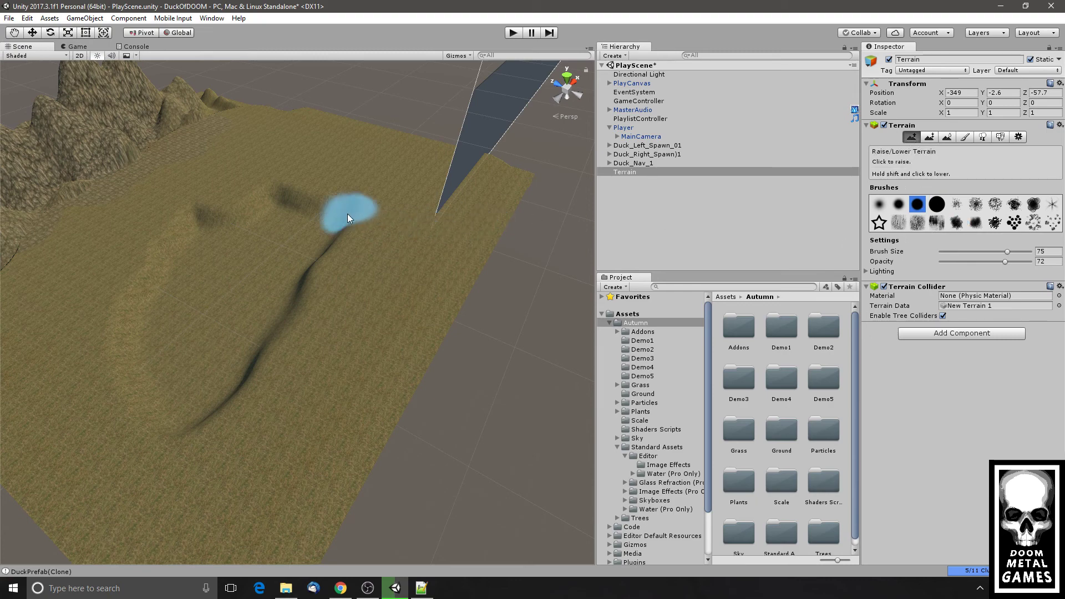
left_click_drag(330, 208, 351, 171)
key("ctrl+z")
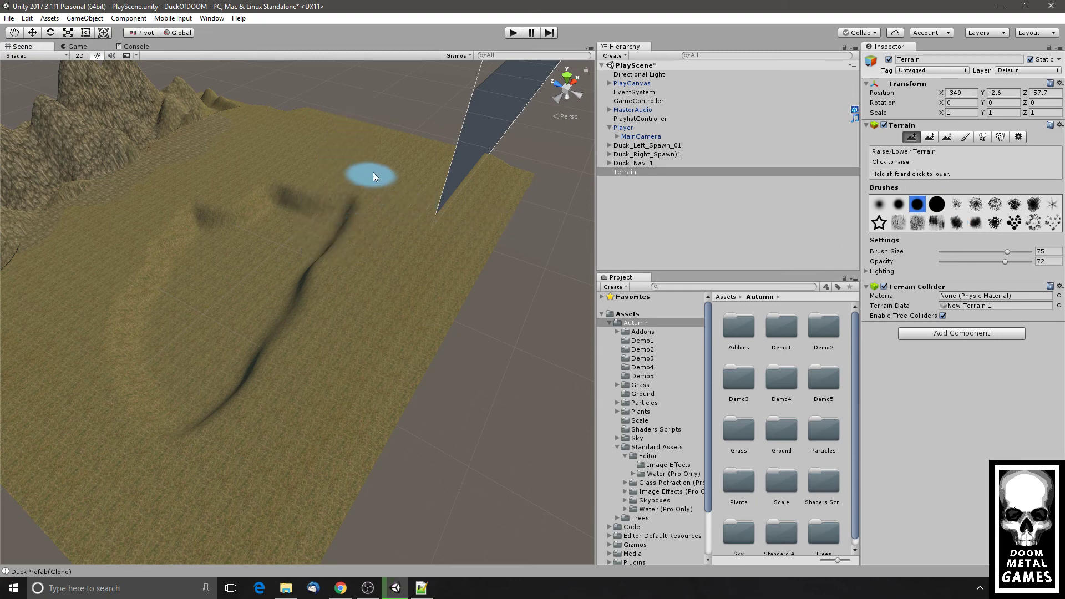
left_click(361, 204)
key("ctrl+z")
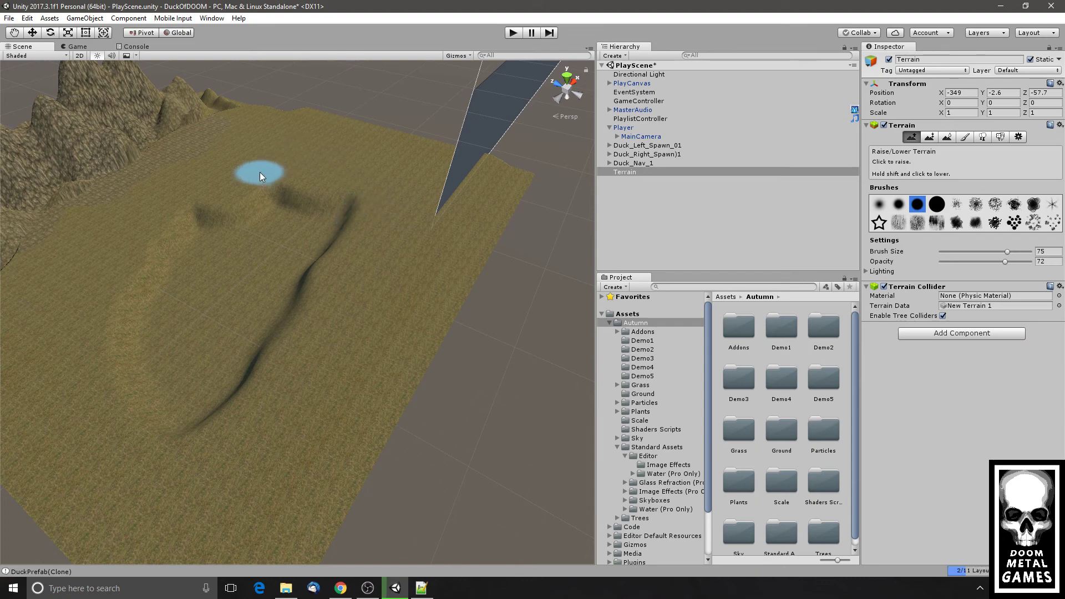
left_click(261, 174)
key("ctrl+z")
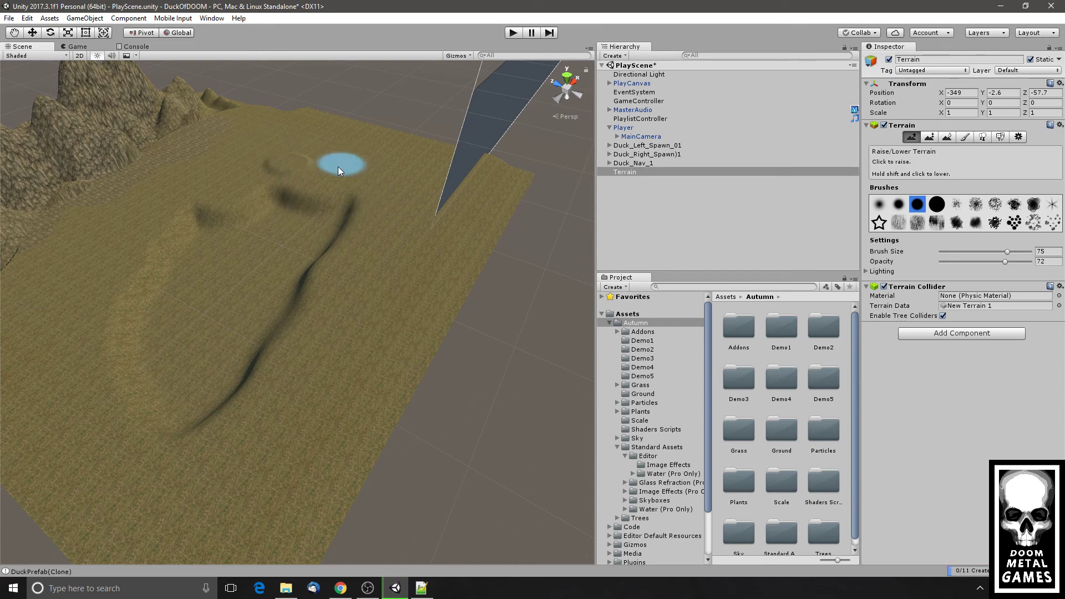
left_click(946, 137)
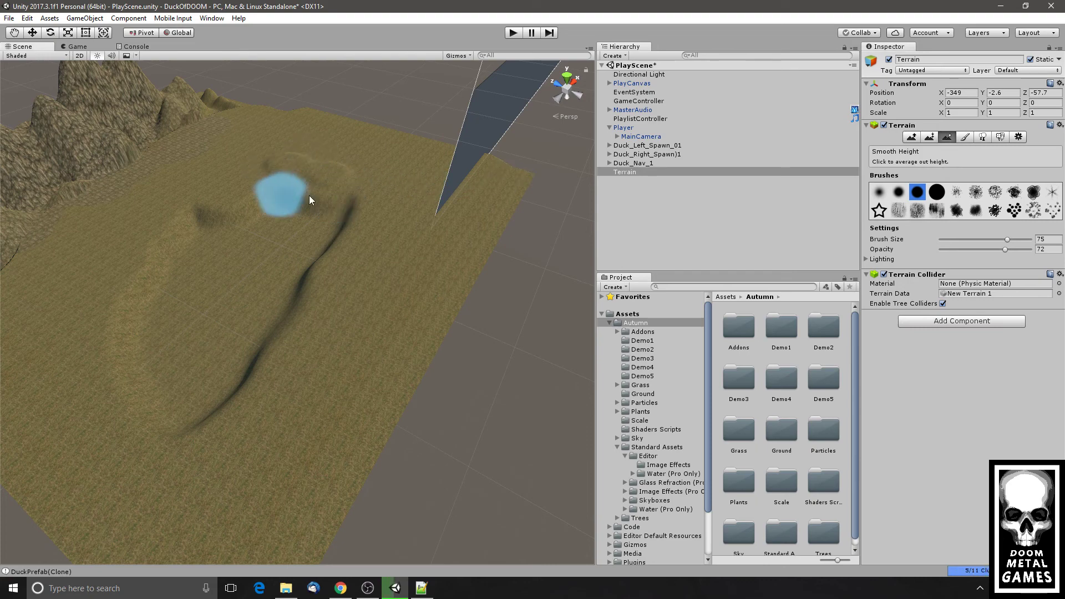
- Paint the basin's far end and inner floor to height 12 with Paint Height
left_click(929, 137)
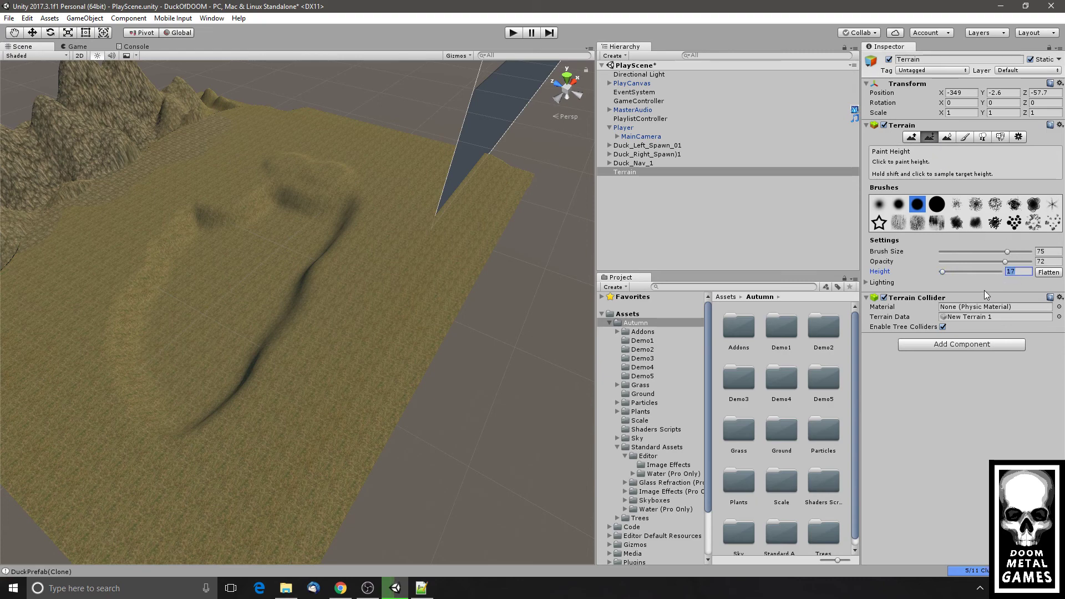
left_click_drag(327, 196, 238, 208)
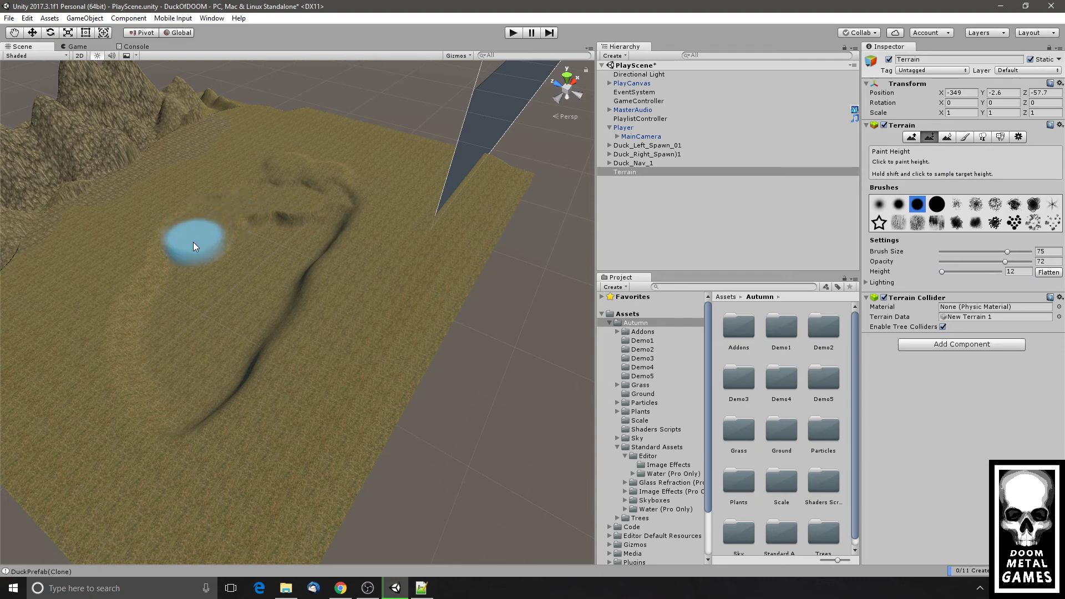
mouse_move(193, 242)
left_mouse_down()
mouse_move(169, 294)
mouse_move(168, 358)
mouse_move(255, 405)
mouse_move(403, 391)
left_mouse_up()
left_click_drag(469, 329, 365, 198)
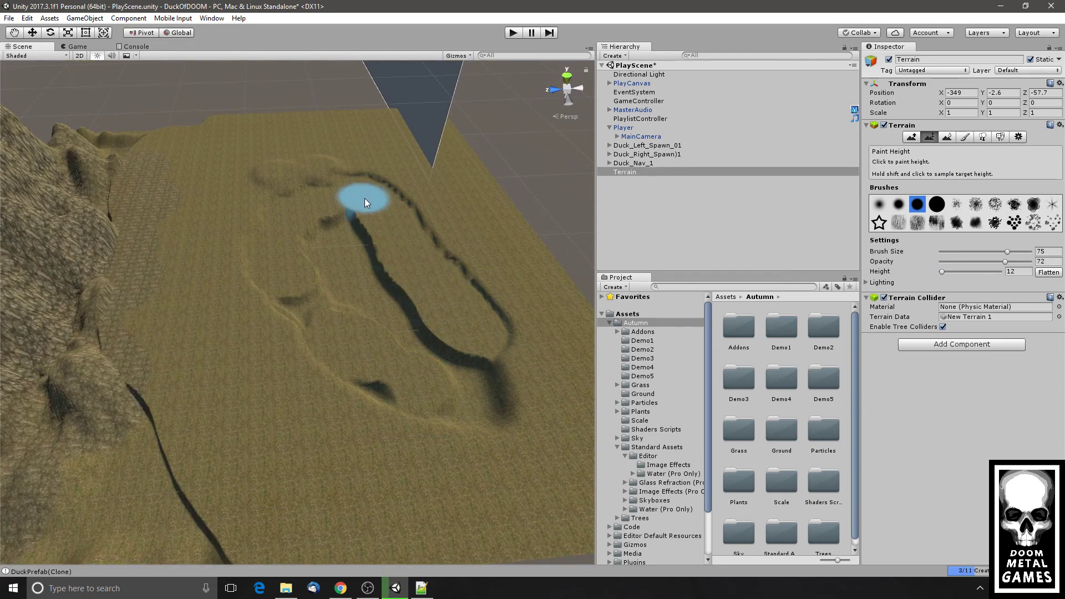
- Deepen the middle of the basin by painting its floor to height 4
left_click(1026, 271)
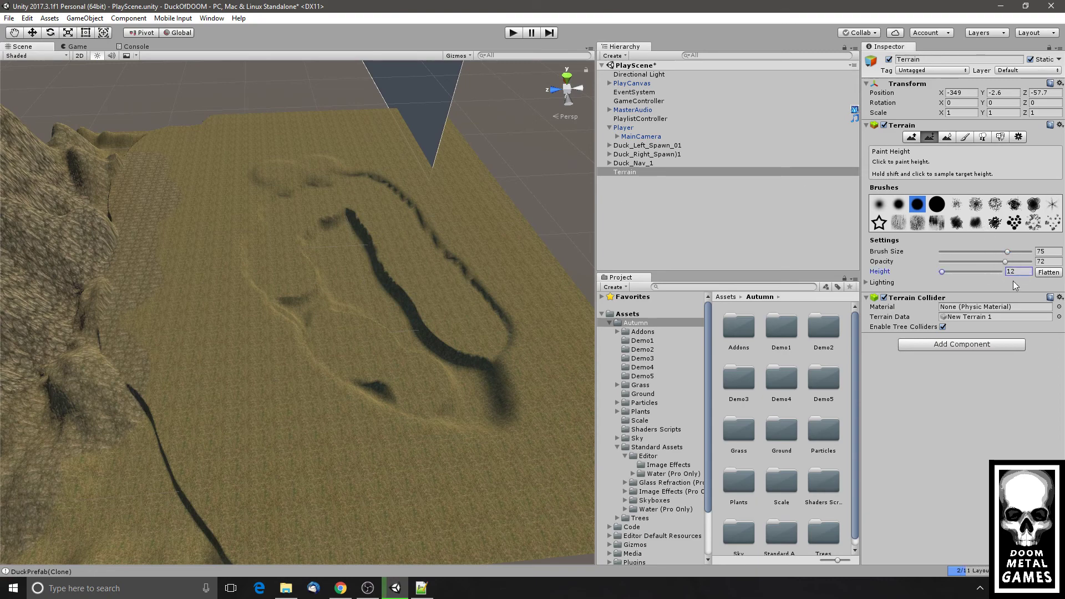
left_click_drag(1013, 282, 981, 273)
type("4")
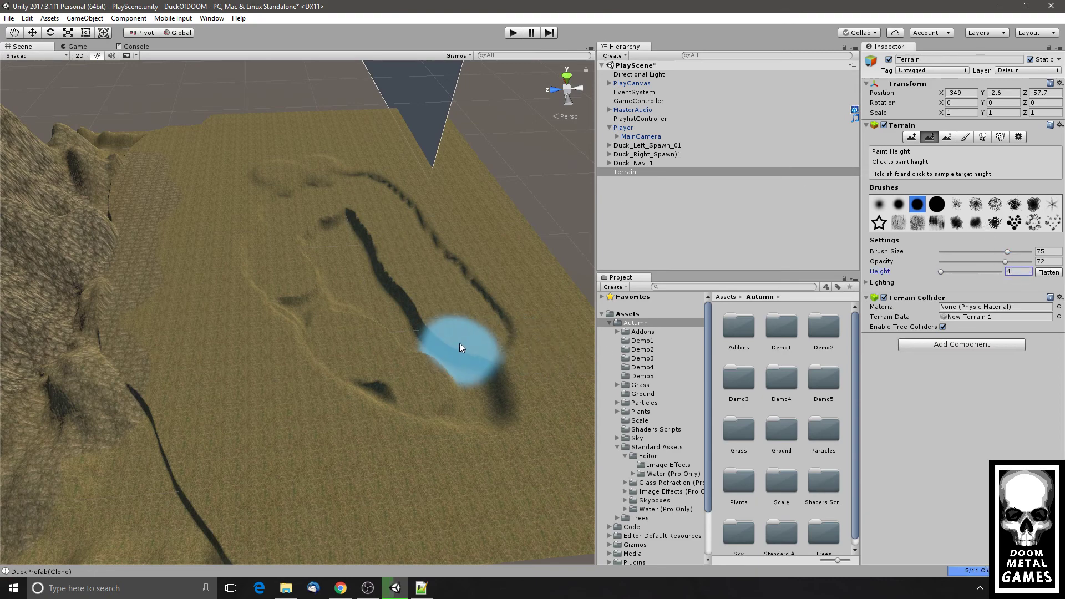
mouse_move(463, 345)
left_mouse_down()
mouse_move(382, 231)
mouse_move(341, 222)
mouse_move(305, 263)
mouse_move(365, 336)
mouse_move(421, 362)
left_mouse_up()
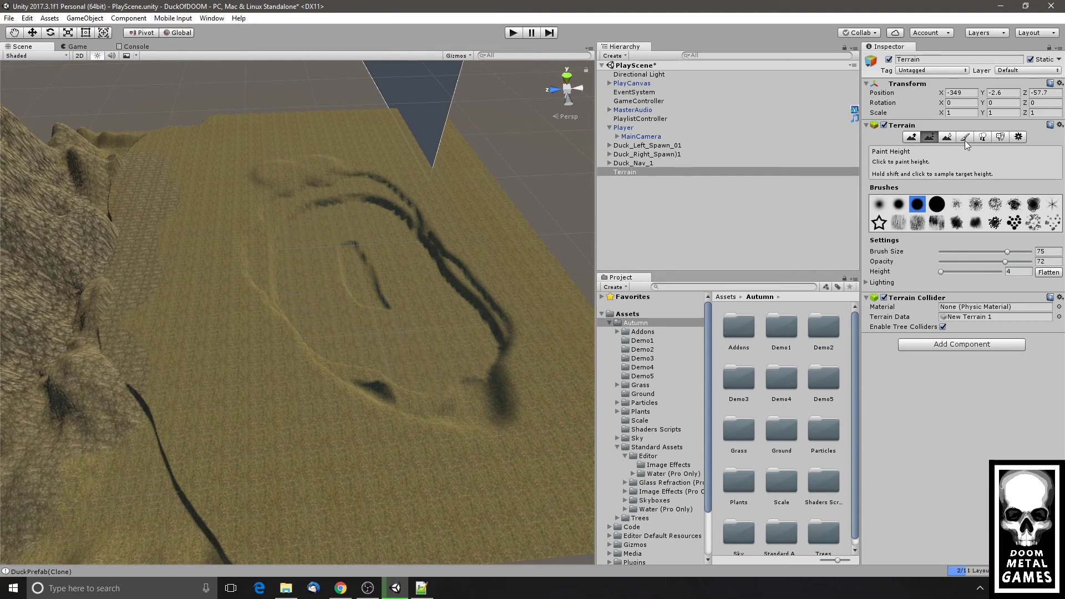
- Soften the stepped edges inside the basin with Smooth Height
left_click(947, 136)
mouse_move(493, 258)
left_mouse_down()
mouse_move(328, 187)
mouse_move(268, 275)
mouse_move(435, 415)
mouse_move(516, 367)
mouse_move(402, 227)
mouse_move(497, 432)
mouse_move(262, 278)
mouse_move(297, 410)
mouse_move(362, 302)
mouse_move(427, 362)
mouse_move(364, 281)
mouse_move(387, 323)
left_mouse_up()
left_click_drag(480, 328, 306, 339, "alt")
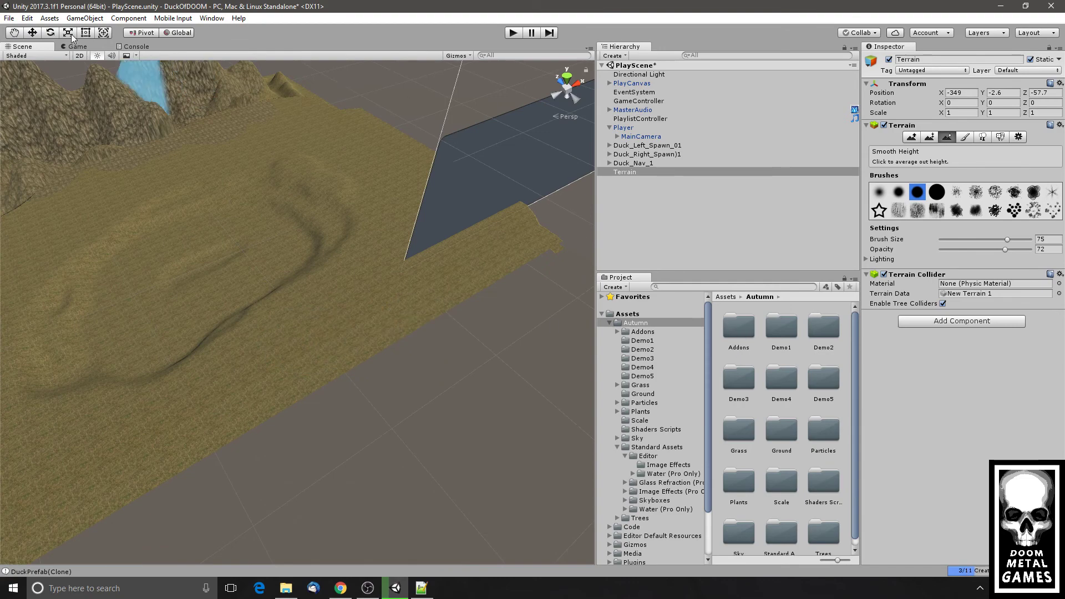
- Add a 3D plane to the scene and move it above the terrain near the basin's far end, at about Y 37.4 and Z 68
left_click(49, 17)
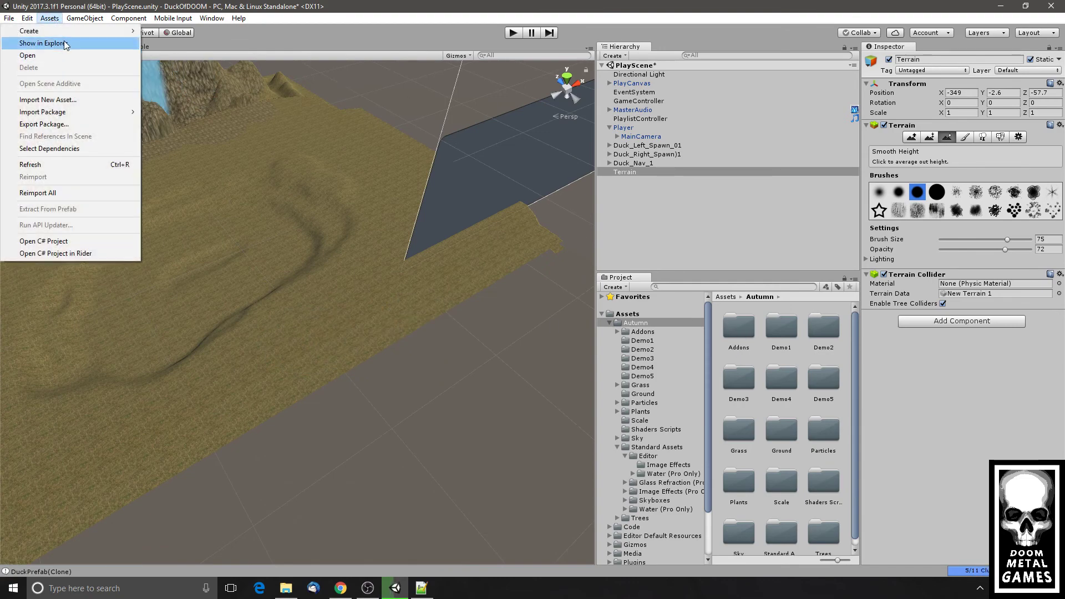
mouse_move(85, 18)
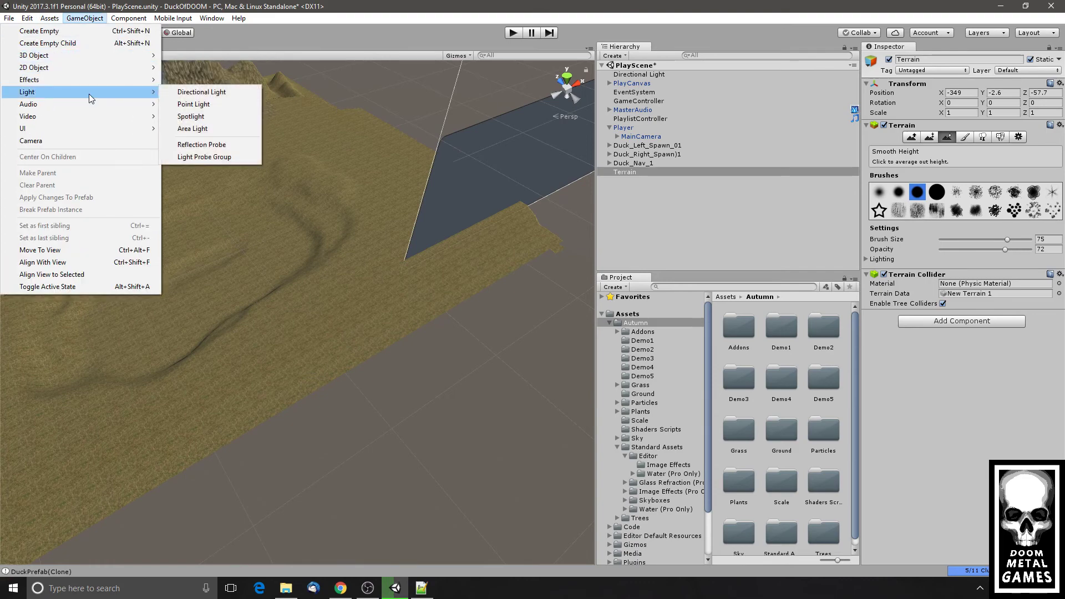
mouse_move(50, 17)
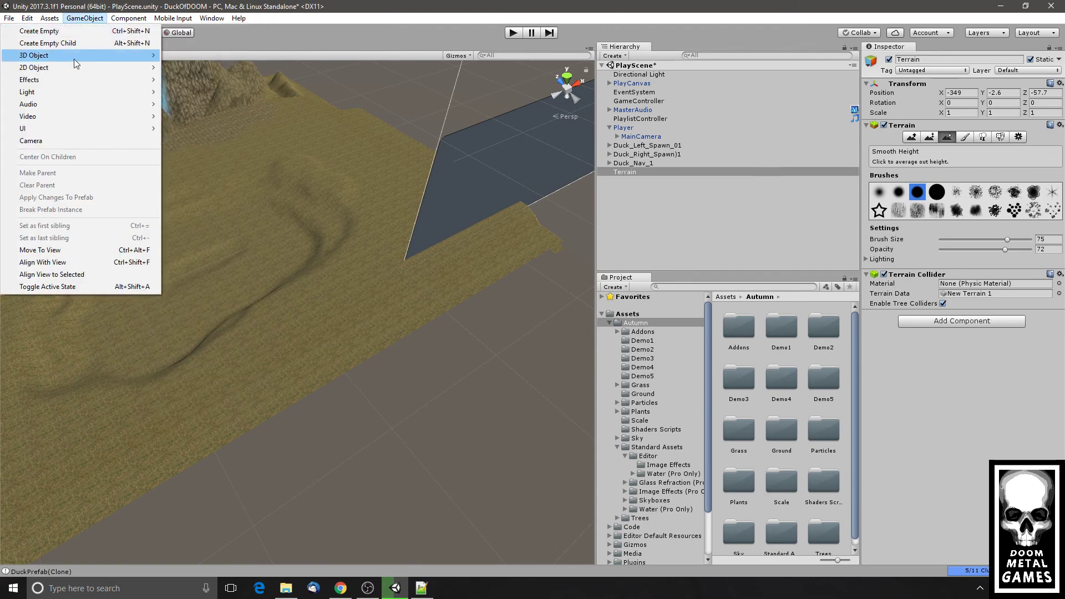
mouse_move(74, 55)
left_click(206, 105)
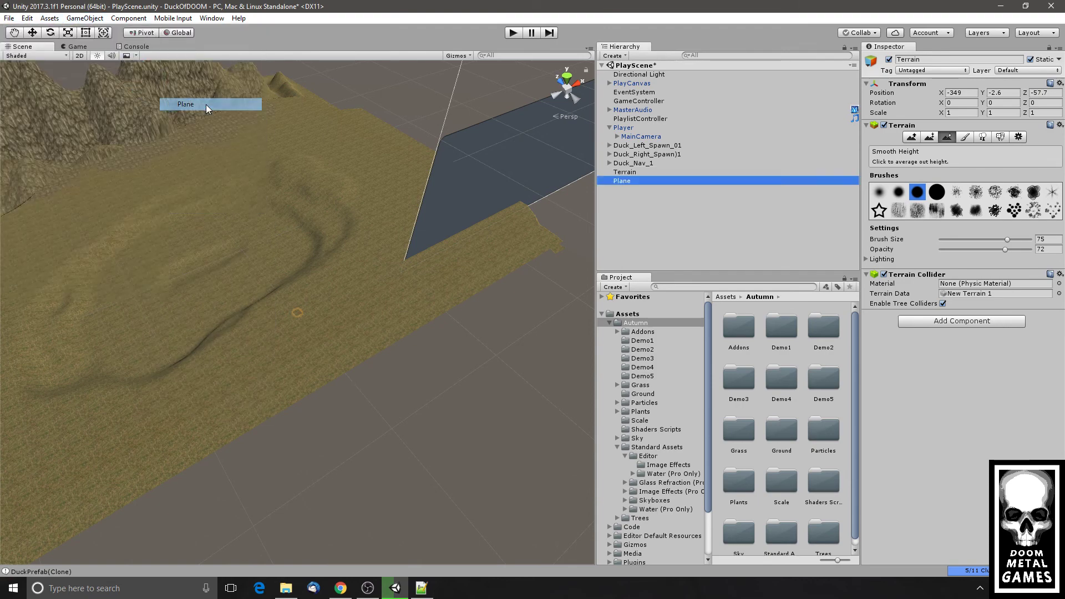
left_click(33, 34)
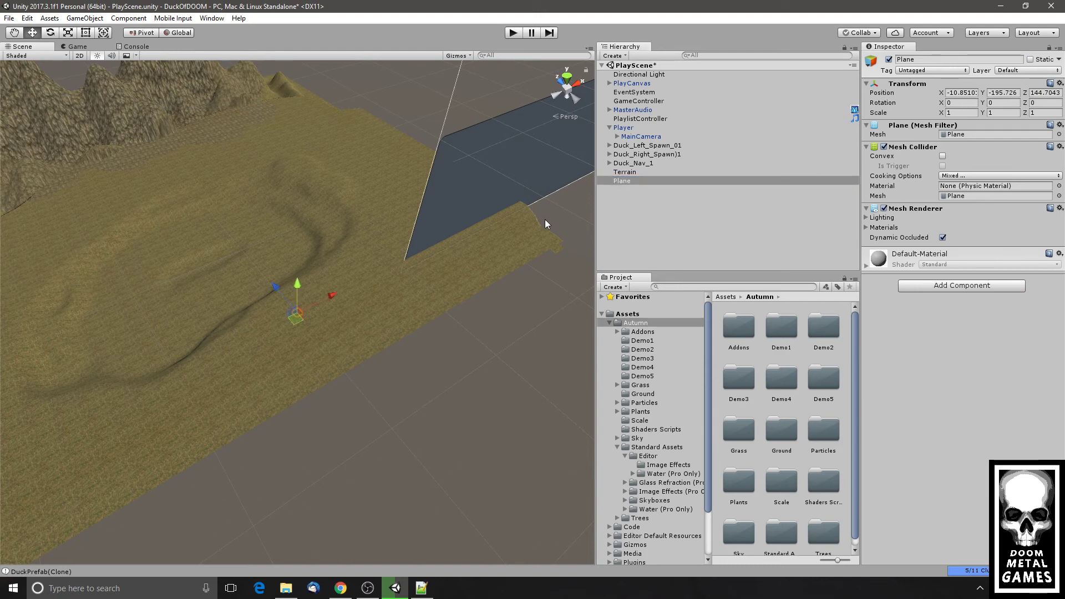
left_click_drag(265, 286, 249, 218)
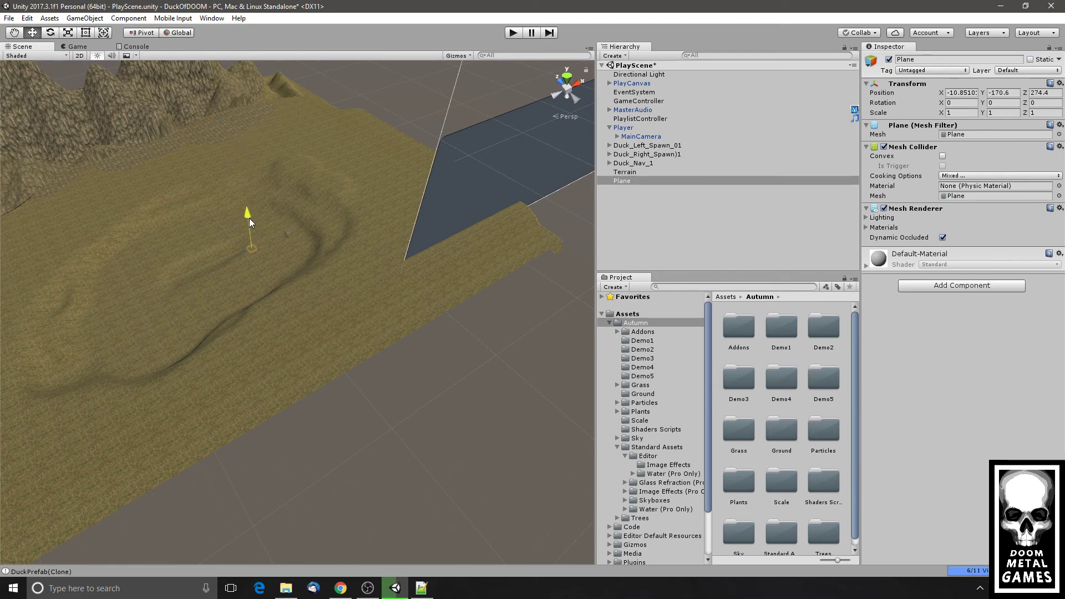
left_click_drag(290, 340, 430, 435, "alt")
left_click_drag(237, 331, 400, 313)
left_click_drag(315, 320, 342, 367)
scroll(339, 366, "up", 6)
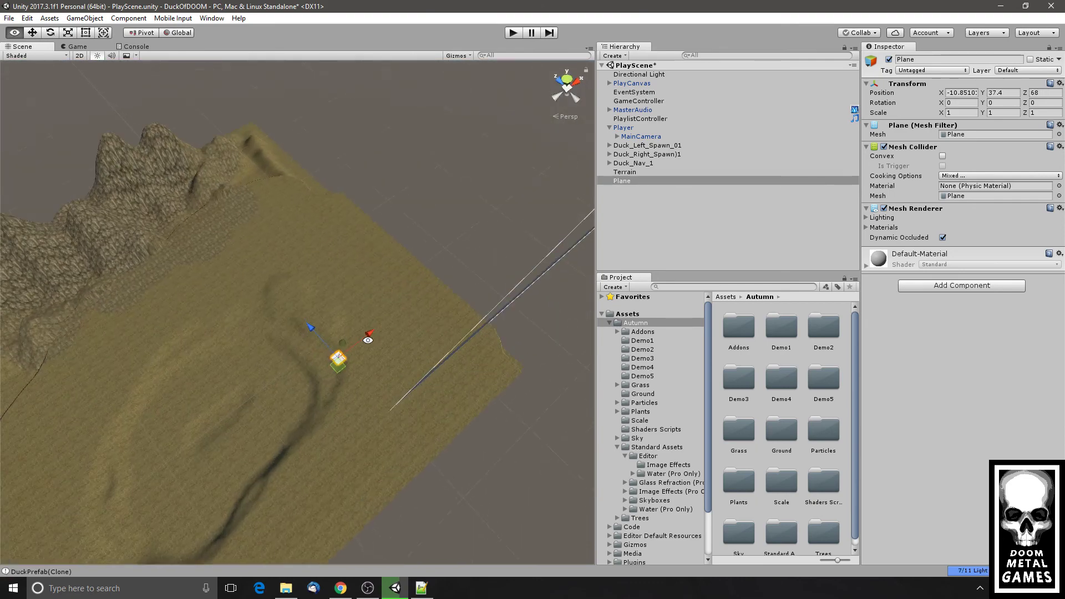
- Scale the plane up uniformly to about 21.33
middle_click_drag(330, 366, 372, 275)
key("r")
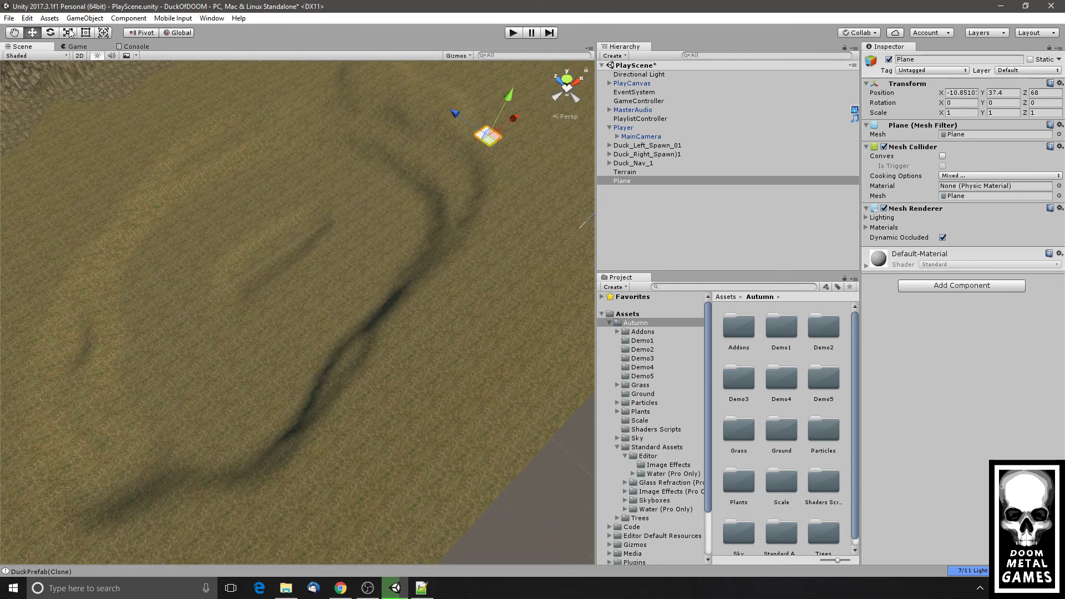
left_click_drag(494, 138, 51, 71)
- Lower the plane into the basin and center it there at about X -133.1, Y 10.1, Z 98.8
left_click(33, 34)
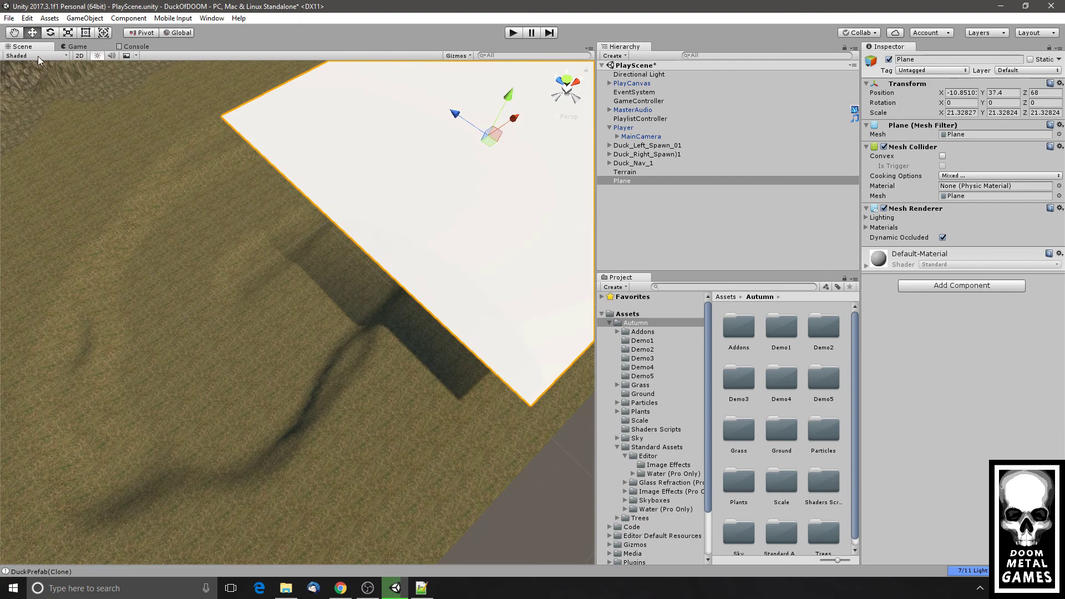
scroll(181, 228, "down", 5)
left_click_drag(516, 430, 485, 322, "alt")
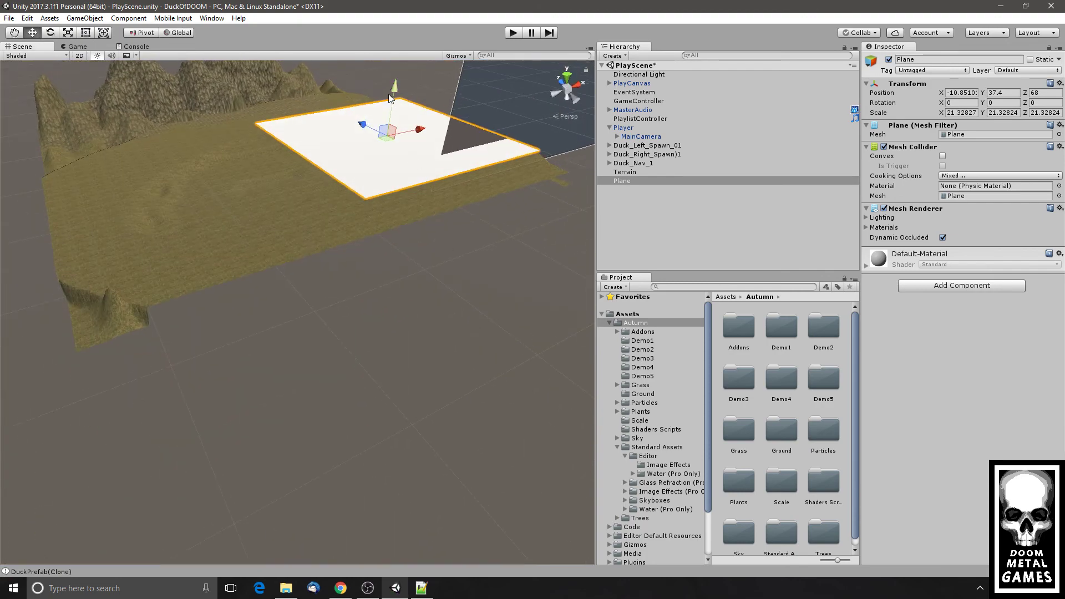
left_click_drag(392, 101, 382, 119)
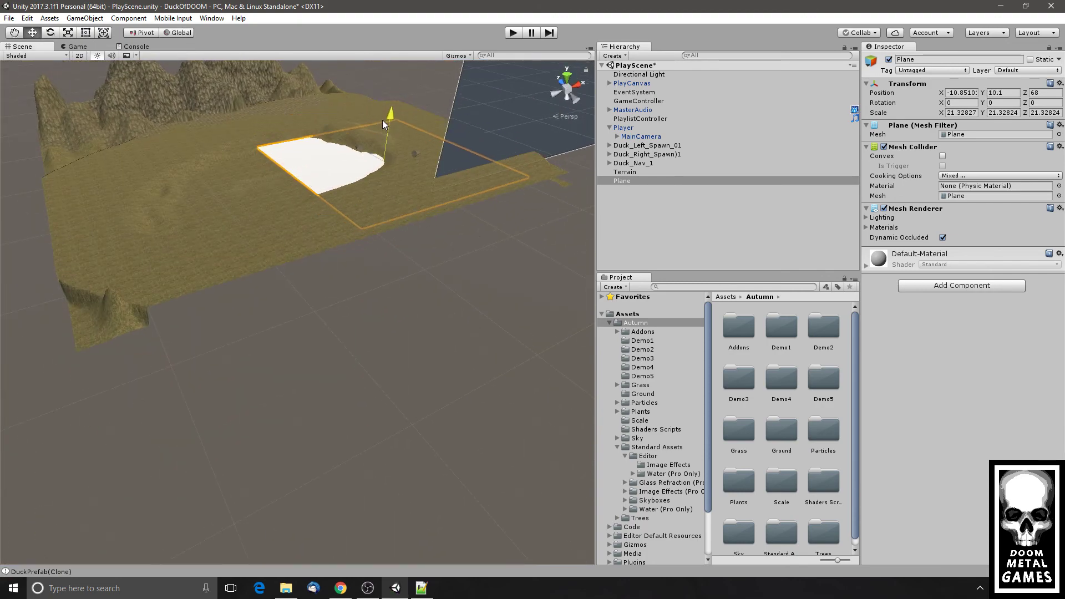
left_click_drag(415, 156, 305, 197)
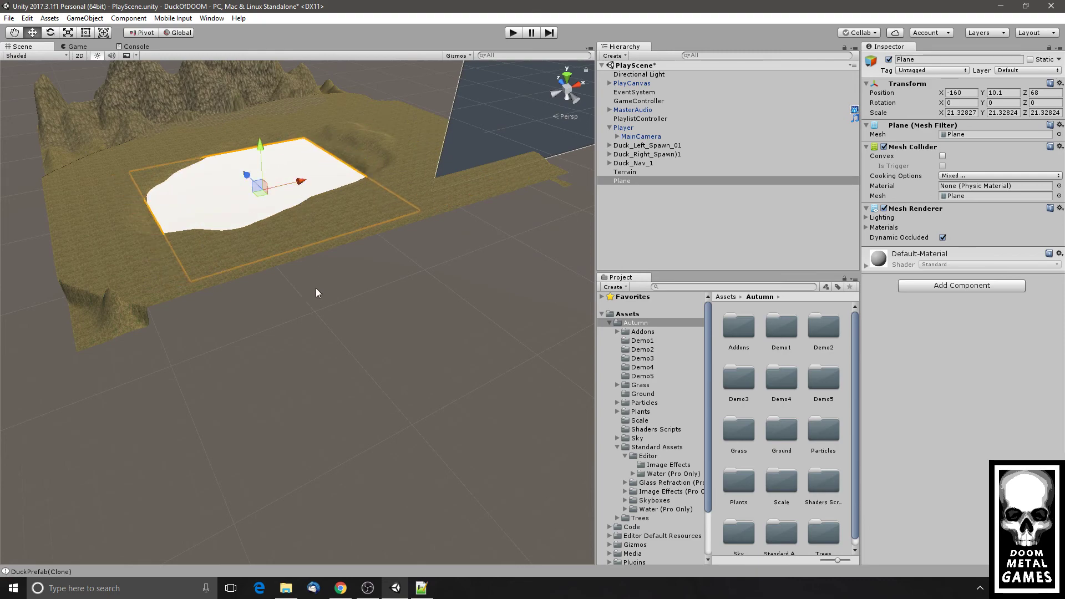
left_click_drag(316, 290, 331, 411, "alt")
left_click_drag(248, 353, 232, 326)
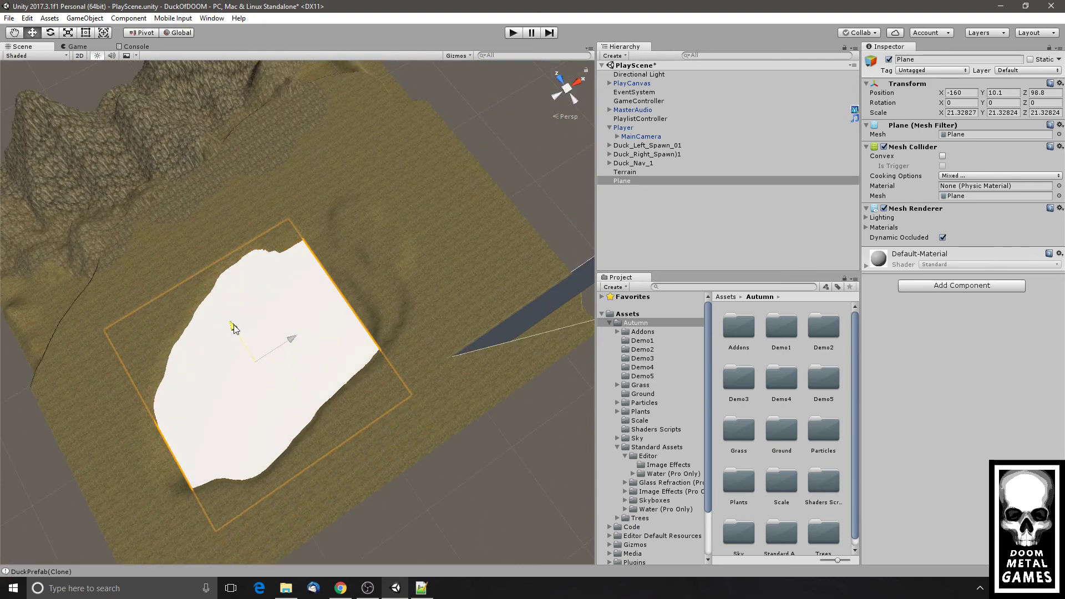
mouse_move(295, 341)
left_mouse_down()
mouse_move(318, 327)
mouse_move(288, 341)
mouse_move(299, 344)
left_mouse_up()
- Enlarge the plane uniformly to about 30.77 so it fills the whole basin
left_click(67, 35)
middle_click_drag(250, 360, 369, 378)
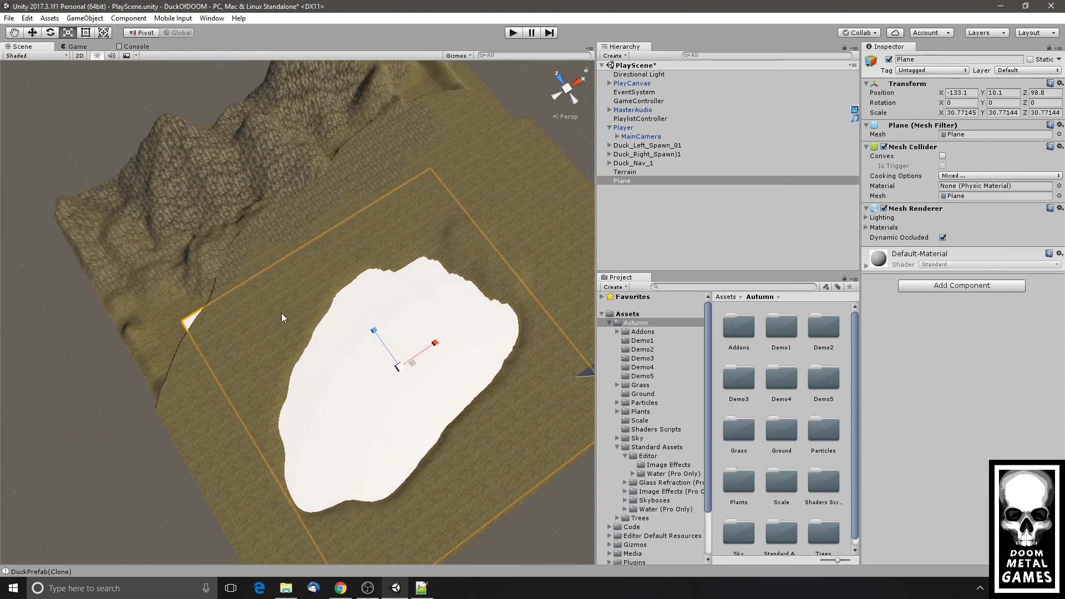
left_click(33, 32)
left_click(178, 32)
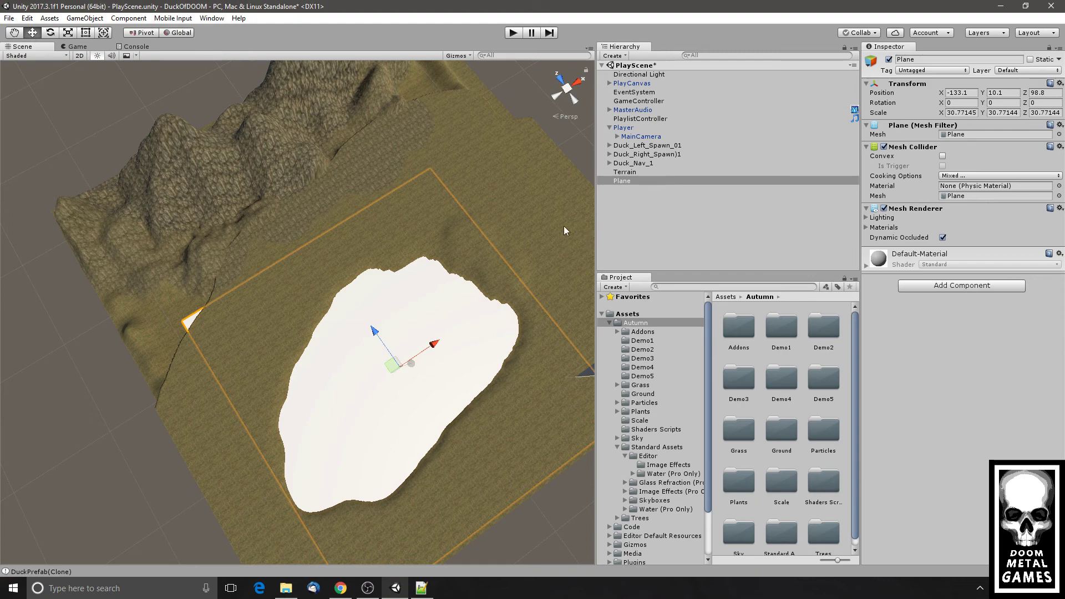
- Paint the terrain along the mountains' base to height 24 with the second soft round brush, covering the plane's exposed corner
left_click(627, 172)
left_click(627, 181)
left_click(635, 172)
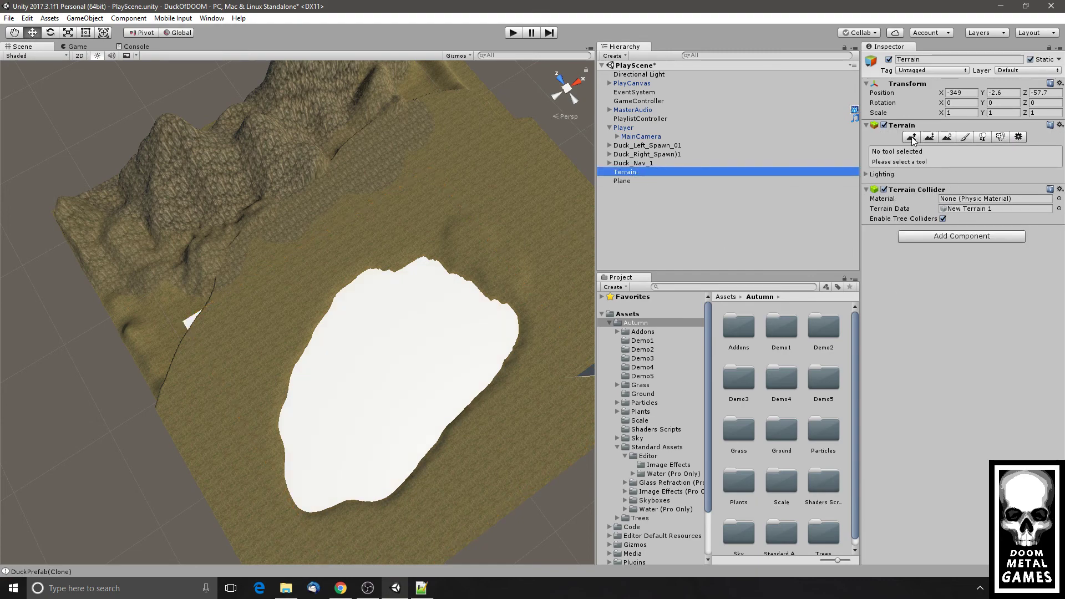
left_click(932, 139)
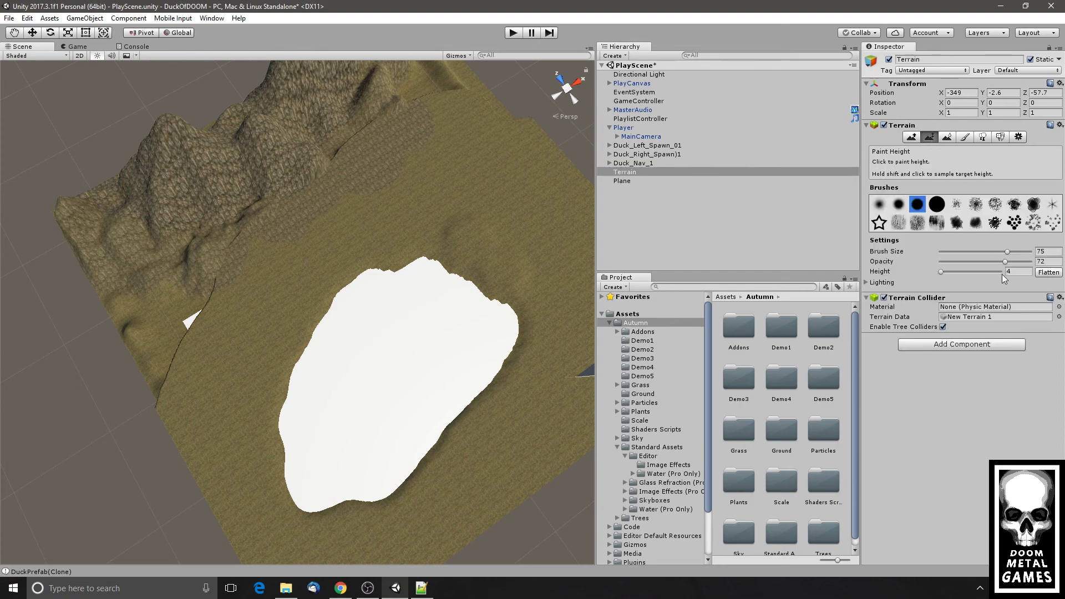
left_click(945, 272)
left_click_drag(944, 269, 941, 270)
left_click(899, 204)
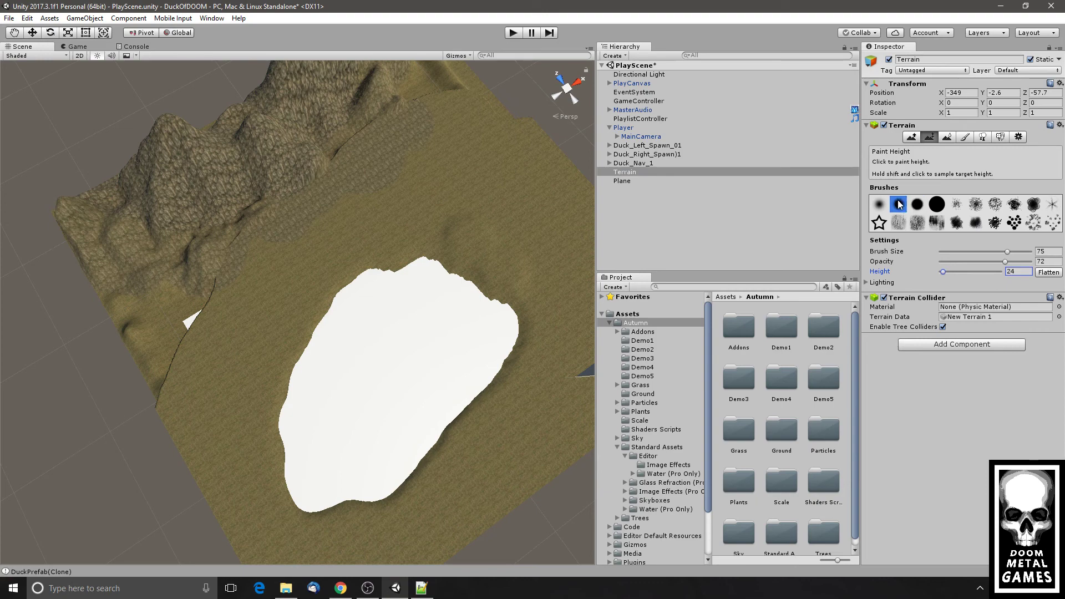
left_click(911, 136)
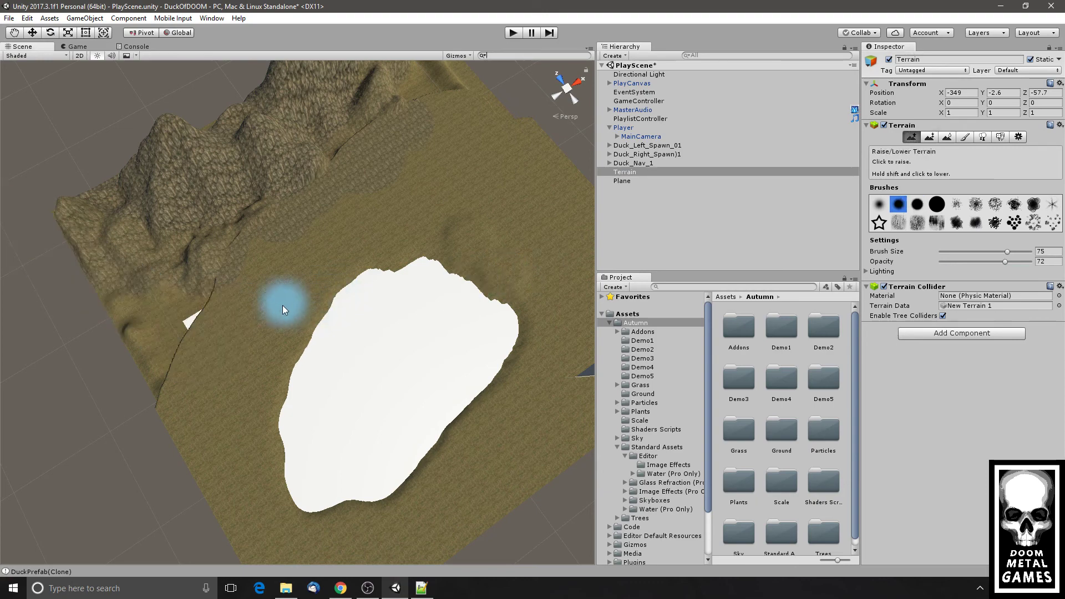
mouse_move(282, 305)
left_mouse_down("alt")
mouse_move(381, 196)
mouse_move(450, 310)
left_mouse_up("alt")
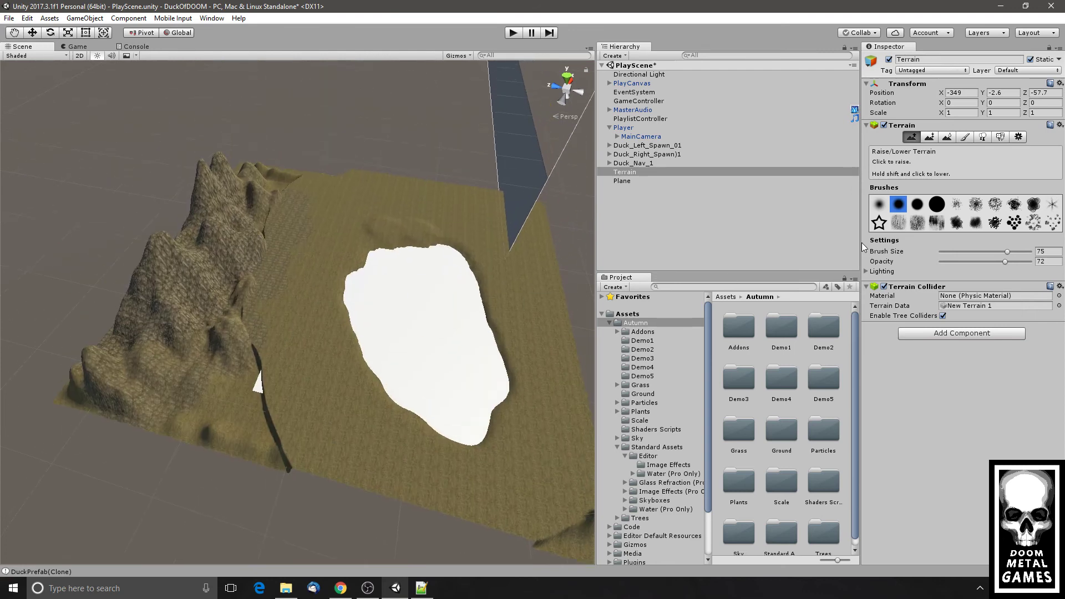
left_click(929, 137)
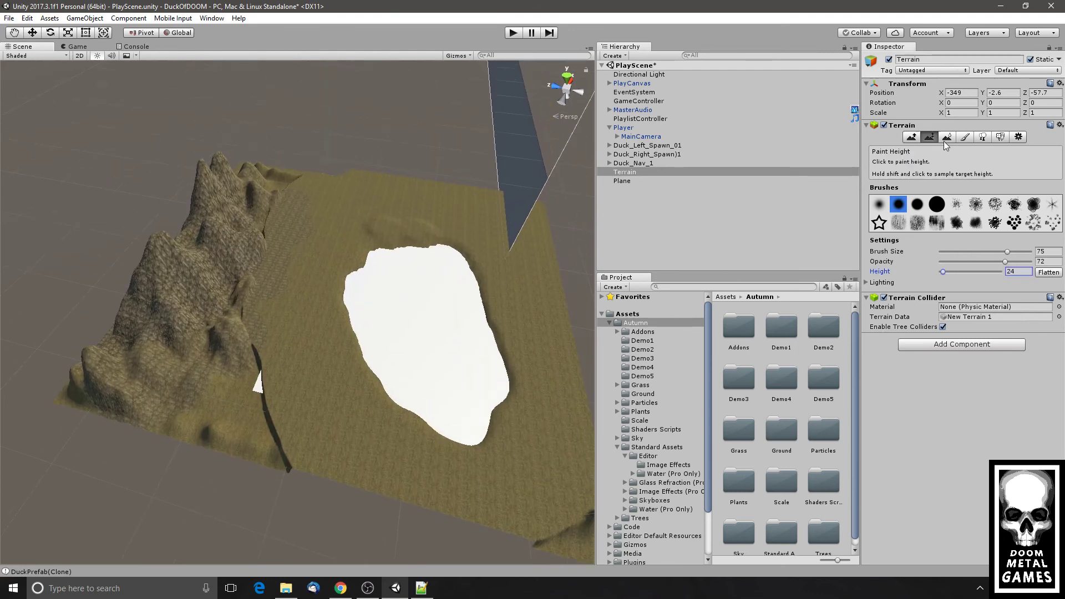
mouse_move(250, 371)
left_mouse_down()
mouse_move(195, 417)
mouse_move(257, 491)
mouse_move(139, 415)
mouse_move(189, 351)
mouse_move(248, 416)
mouse_move(261, 377)
mouse_move(316, 343)
mouse_move(323, 382)
mouse_move(414, 383)
mouse_move(449, 306)
mouse_move(433, 304)
left_mouse_up()
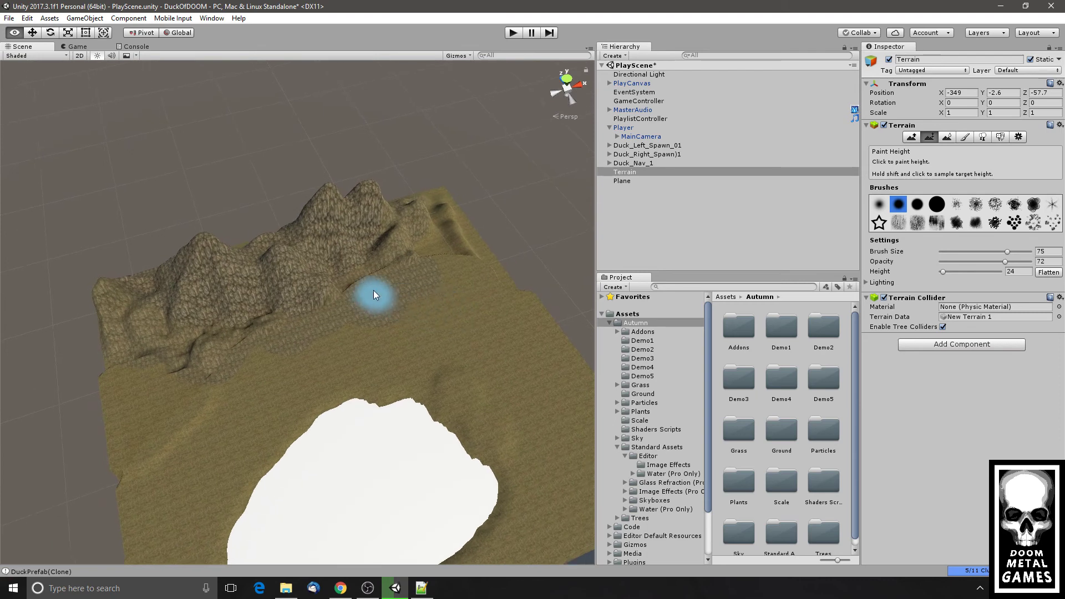
- Level the terrain along the mountains' base to height 24 and smooth the mountain edge and lake shore with the second soft round brush
mouse_move(401, 268)
left_mouse_down()
mouse_move(470, 252)
mouse_move(253, 345)
mouse_move(186, 391)
left_mouse_up()
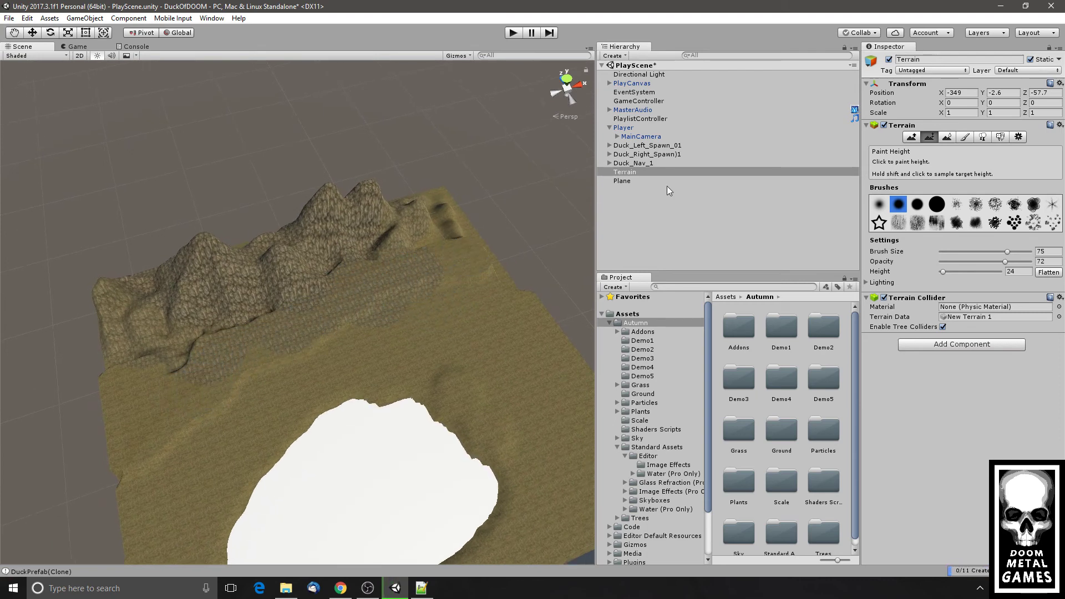
left_click(947, 137)
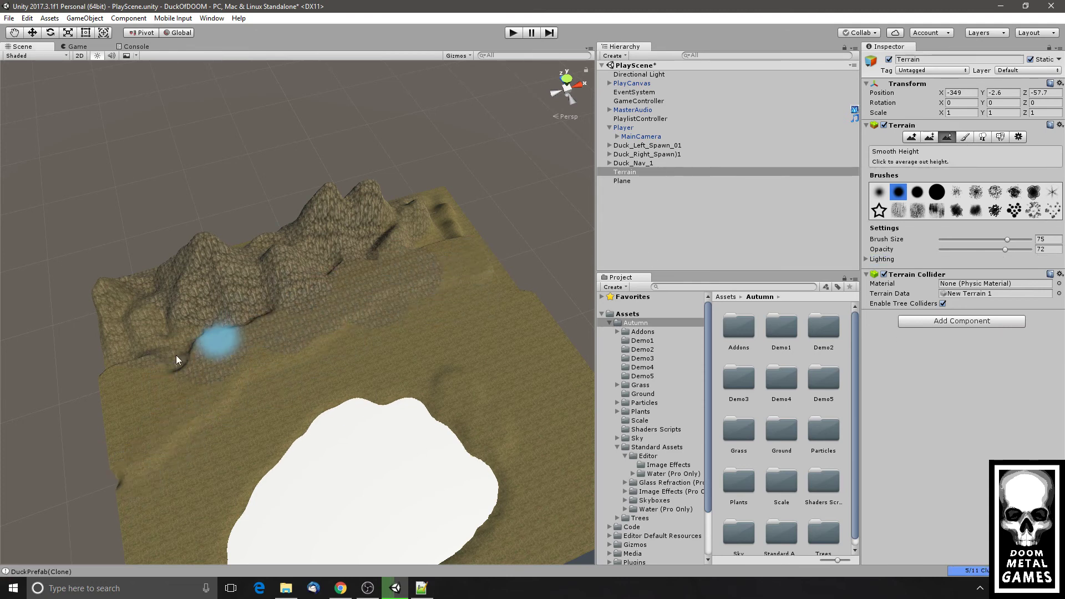
left_click_drag(383, 391, 342, 237, "alt")
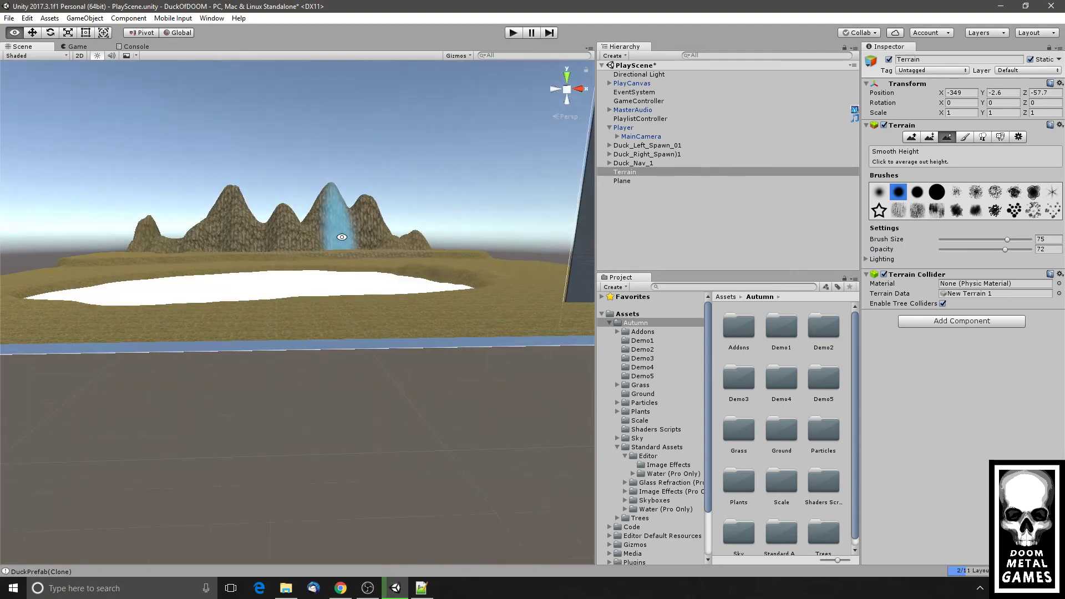
- Check the player's view in the game, and raise the Player to about Y 15.3 so it stands above the terrain
left_click(77, 46)
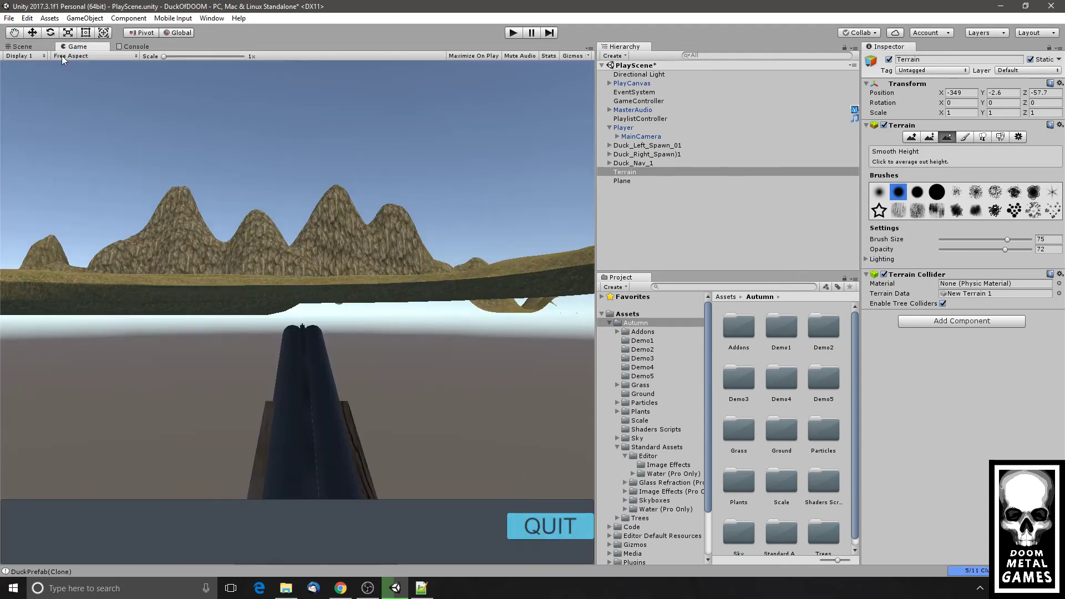
left_click(25, 46)
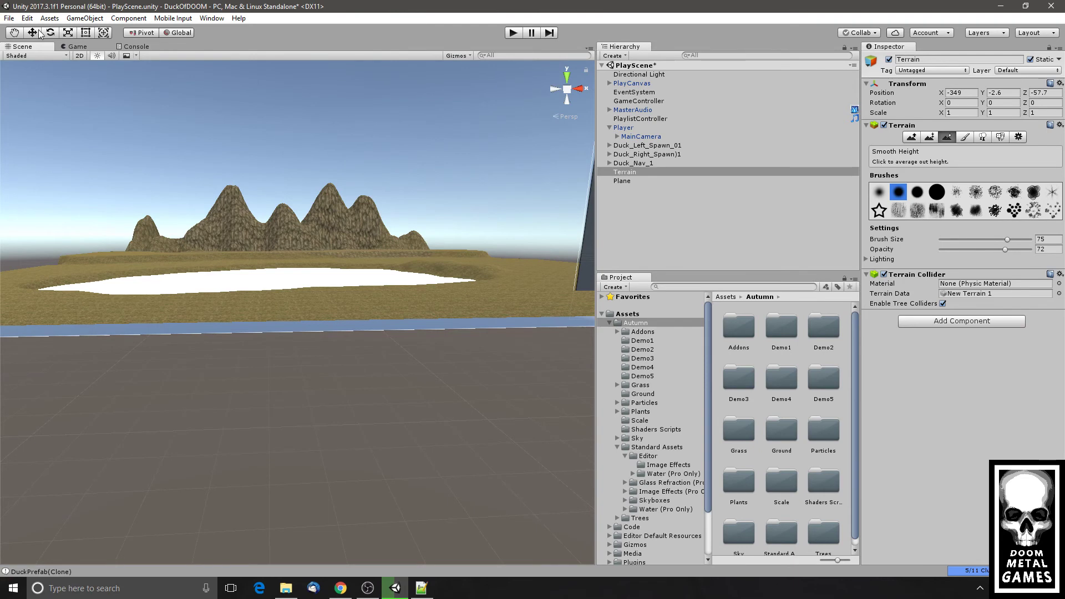
left_click(36, 34)
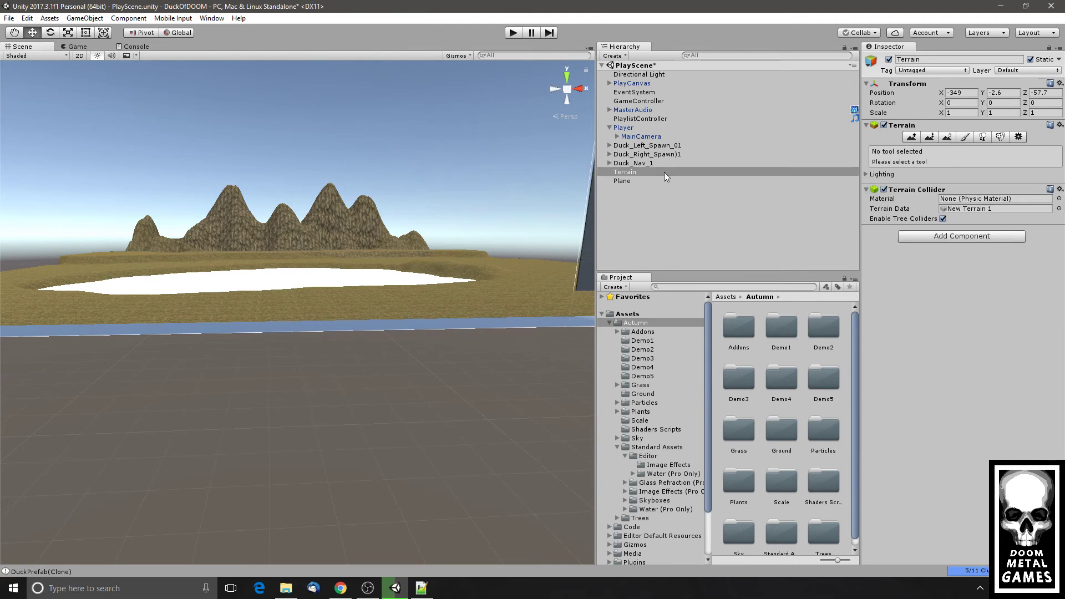
left_click(625, 129)
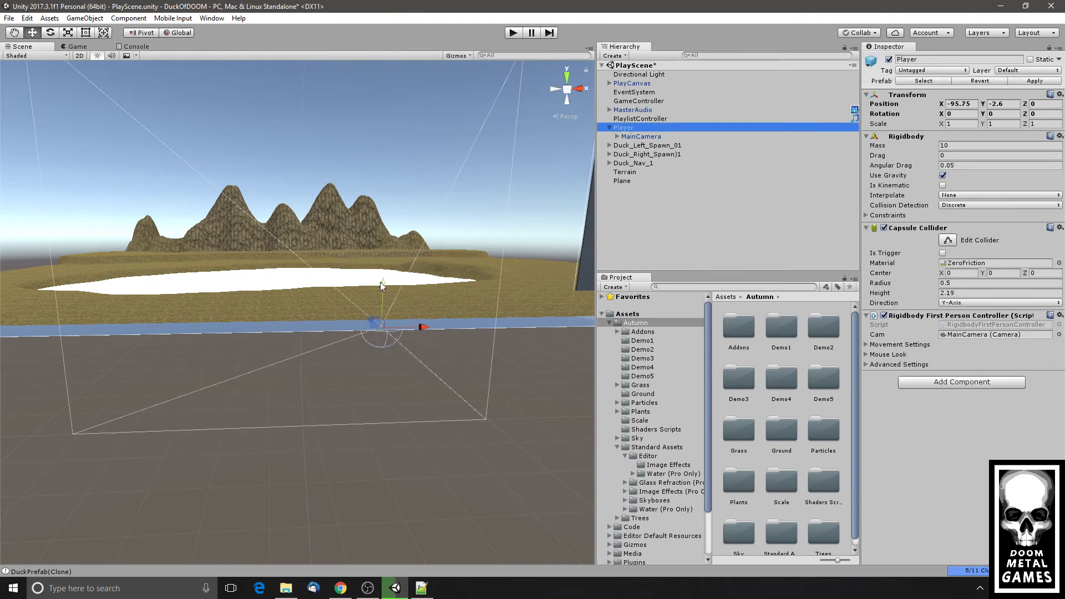
left_click_drag(381, 282, 379, 245)
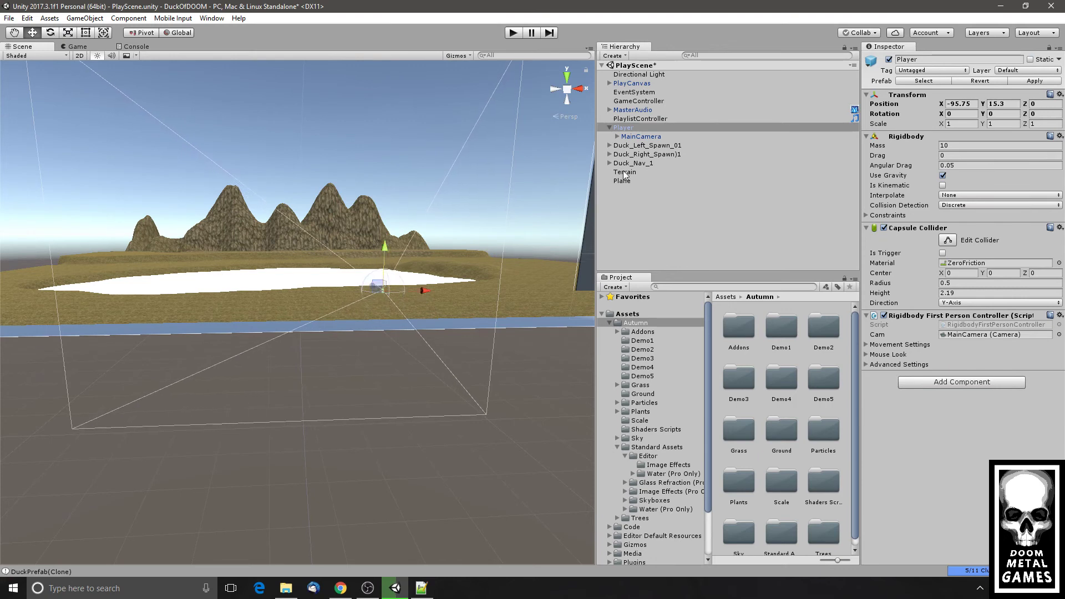
- Raise Duck_Left_Spawn_01, Duck_Right_Spawn)1 and Duck_Nav_1 together by about 24 units, bringing the left spawn to about Y 22.6
left_click(641, 147)
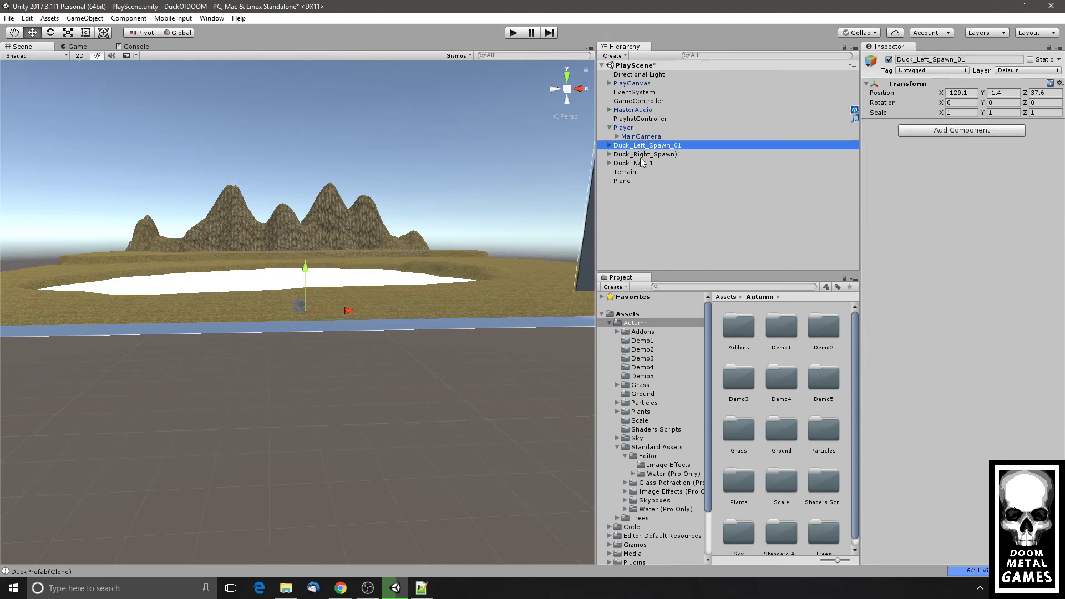
left_click(643, 155, "ctrl")
left_click(644, 164, "ctrl")
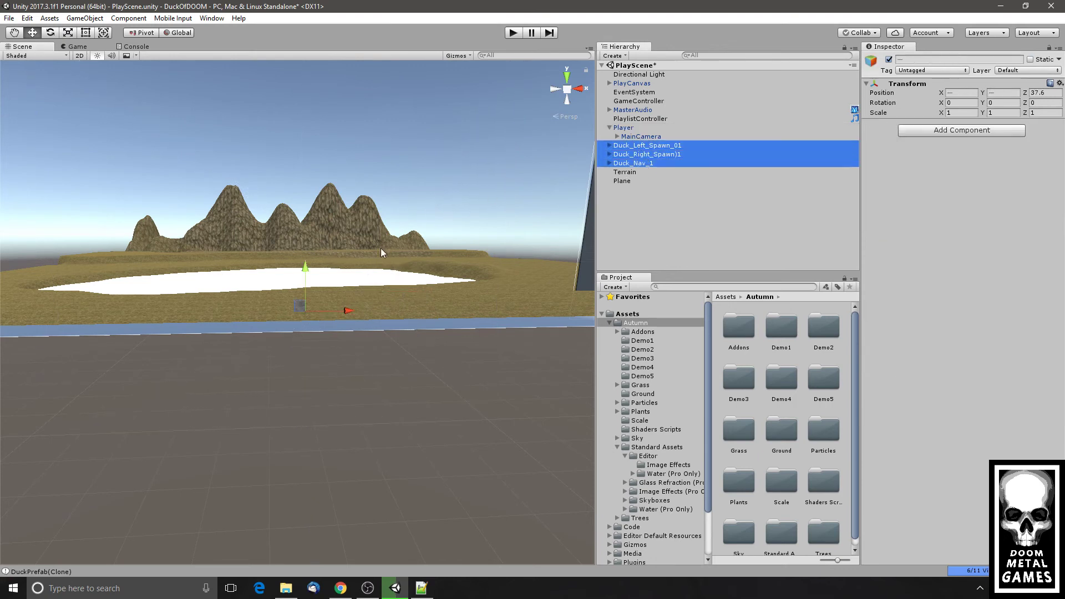
left_click_drag(307, 273, 303, 229)
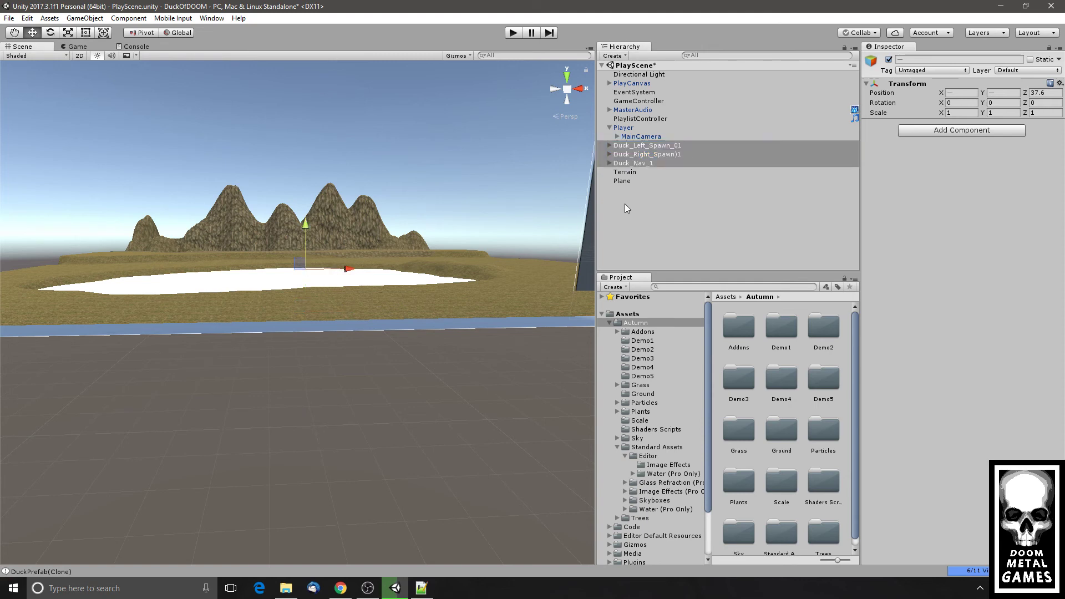
- Examine the raised duck objects in the scene and compare the lake and mountains with the player's game view
left_click(645, 163)
left_click_drag(497, 303, 502, 324, "alt")
left_click(622, 146)
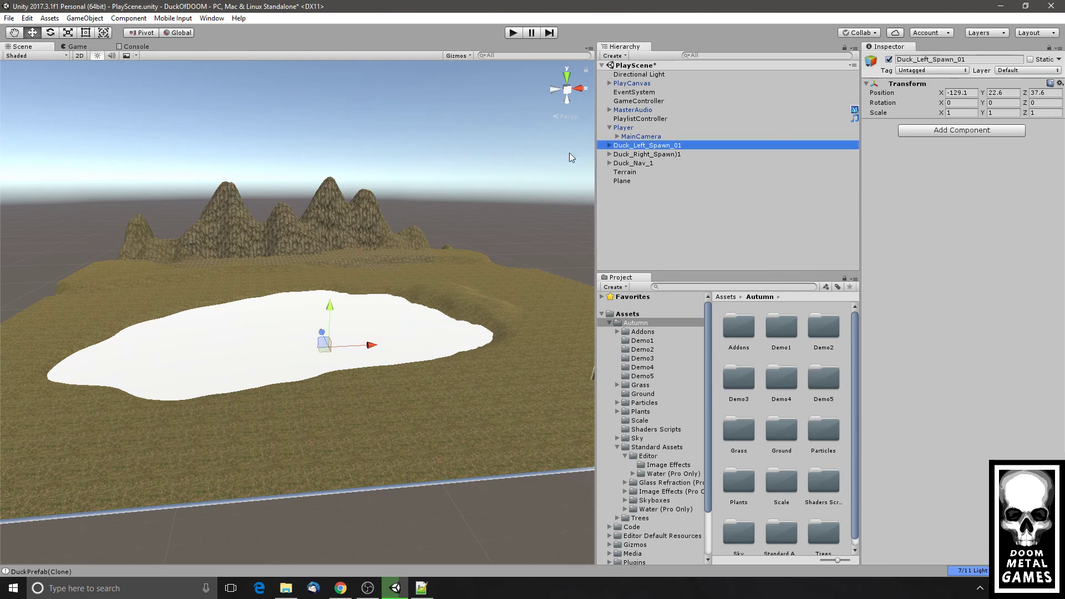
left_click(77, 47)
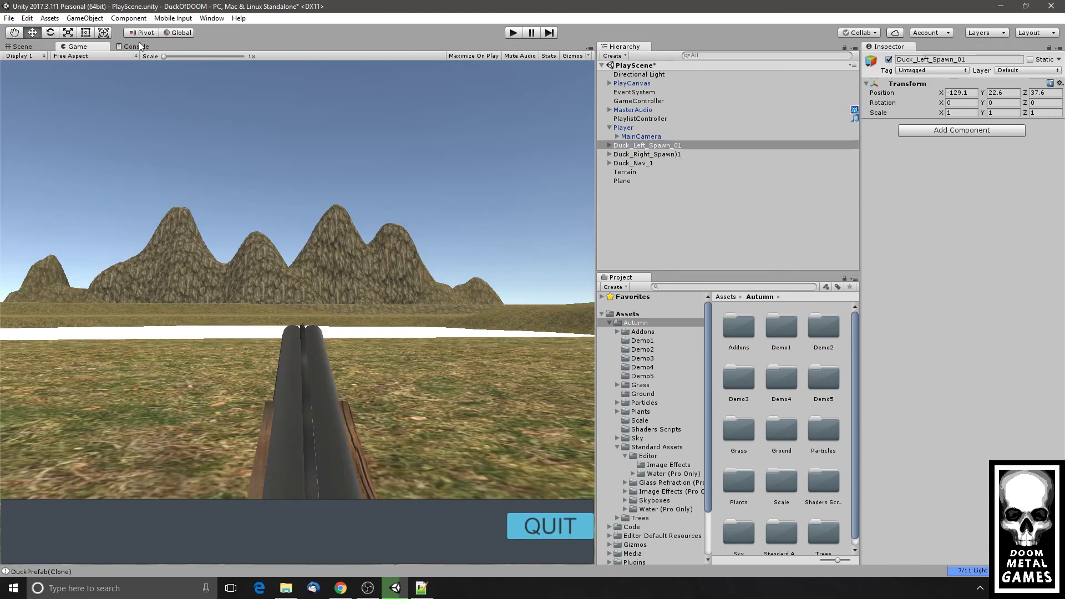
left_click(45, 47)
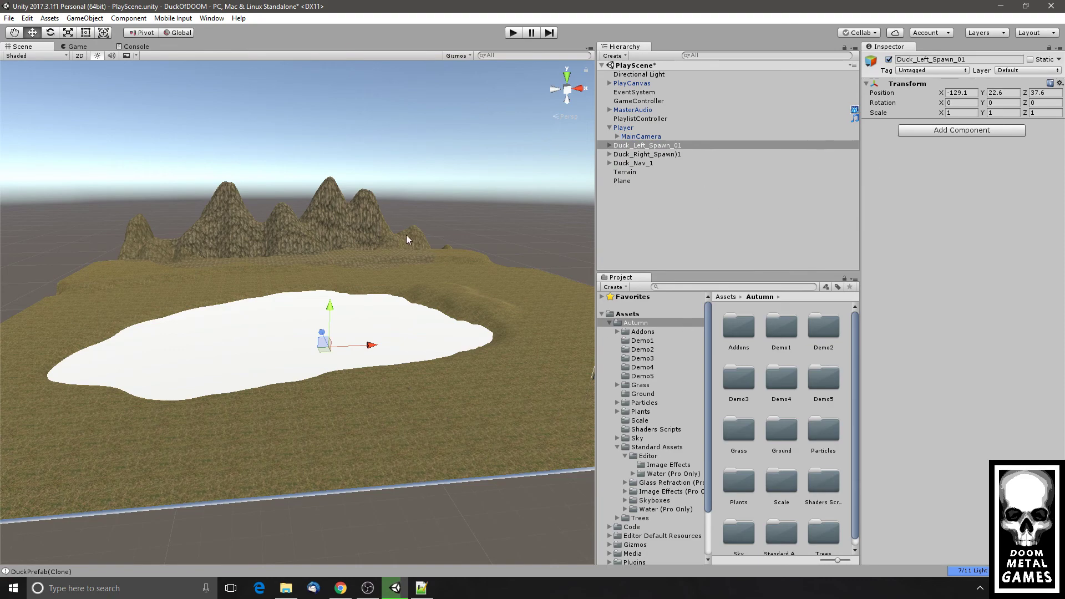
left_click(72, 47)
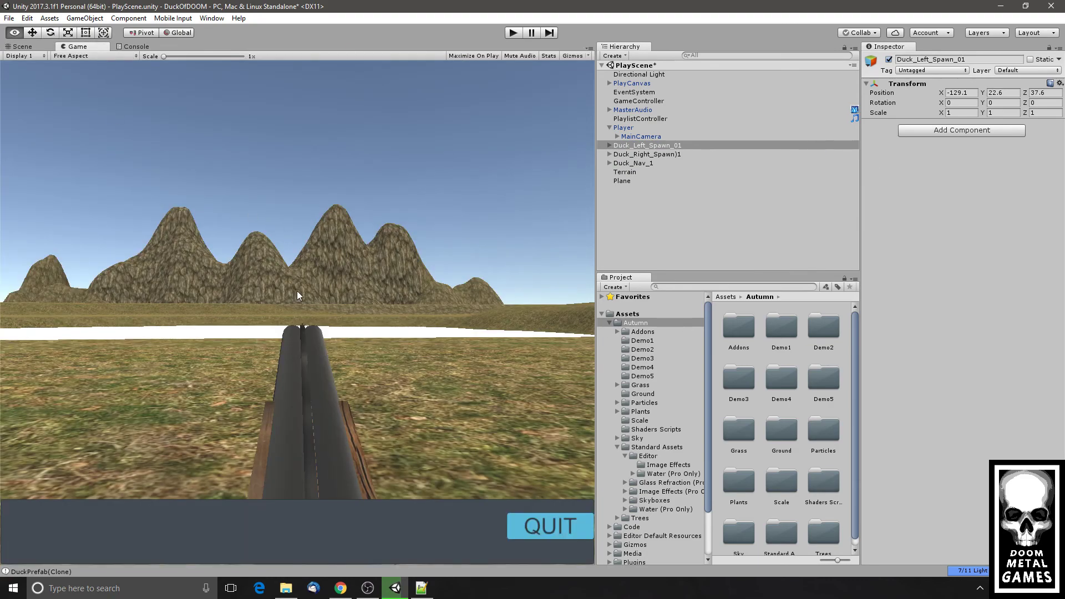
left_click(29, 49)
left_click_drag(250, 194, 442, 283, "alt")
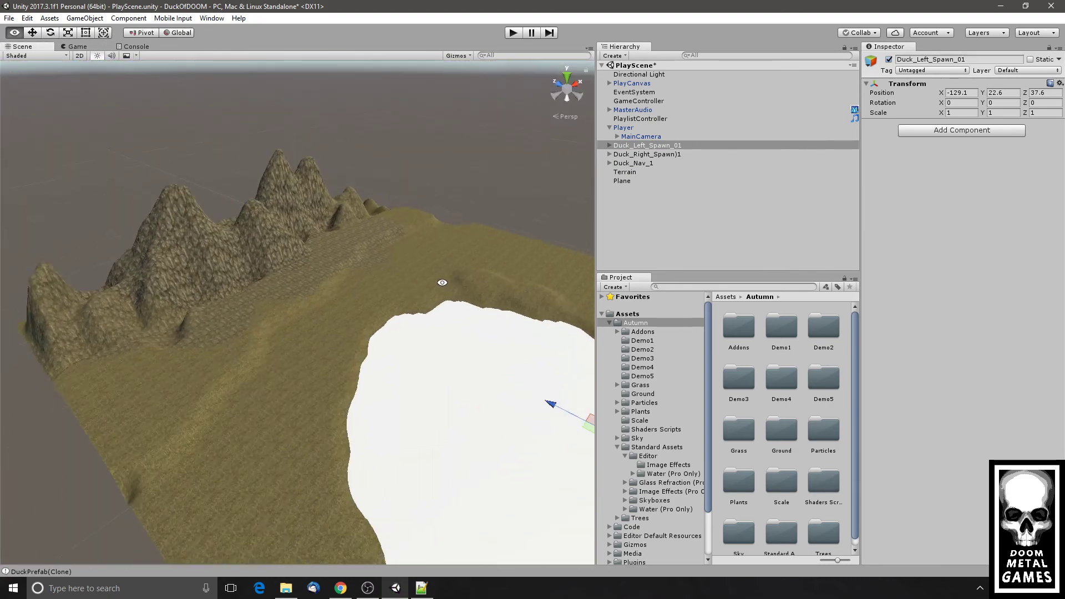
middle_click_drag(442, 283, 333, 206, "alt")
left_click_drag(327, 212, 325, 224, "alt")
scroll(322, 244, "down", 4)
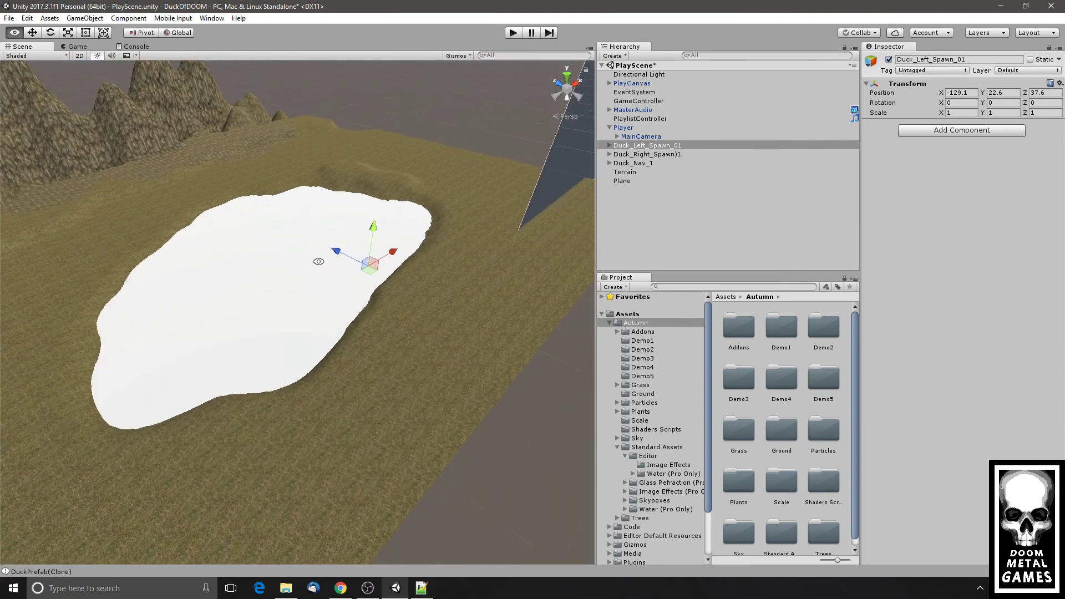
left_click_drag(318, 261, 345, 293, "alt")
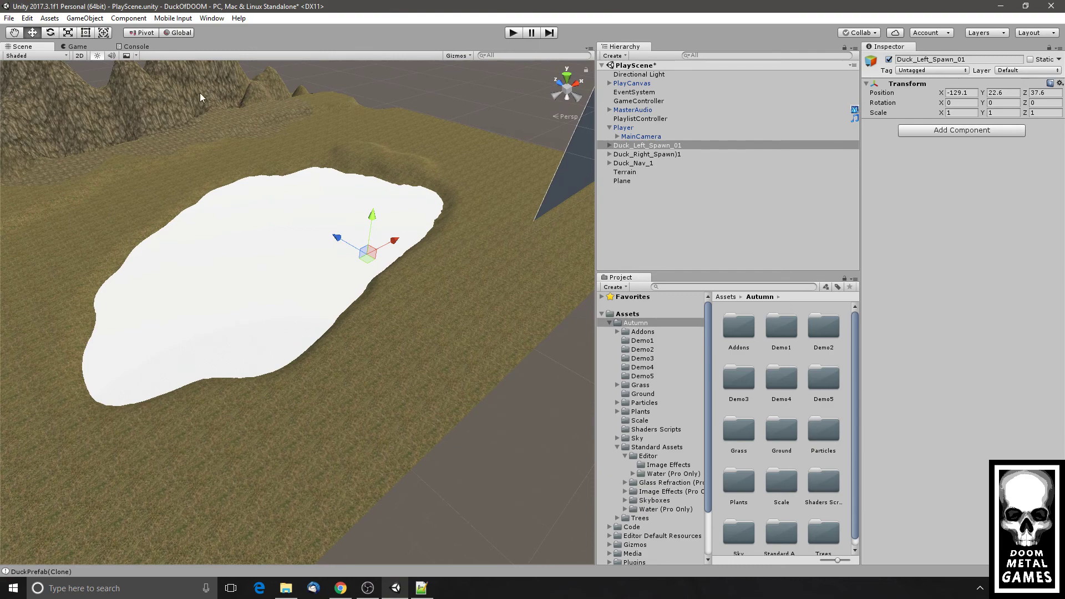
left_click_drag(338, 238, 490, 314)
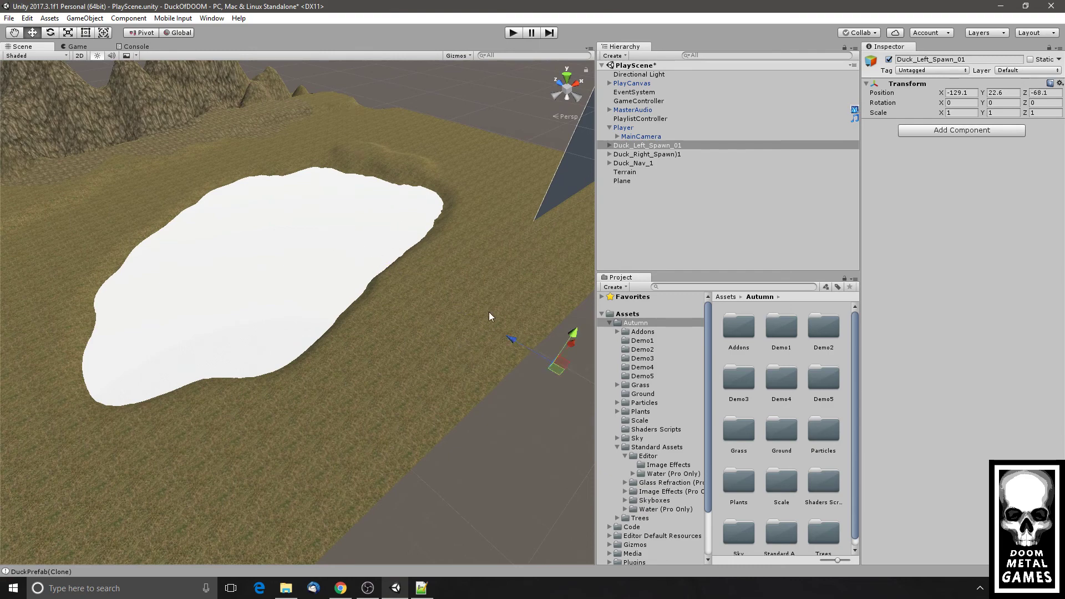
key("ctrl+f")
key("ctrl+z")
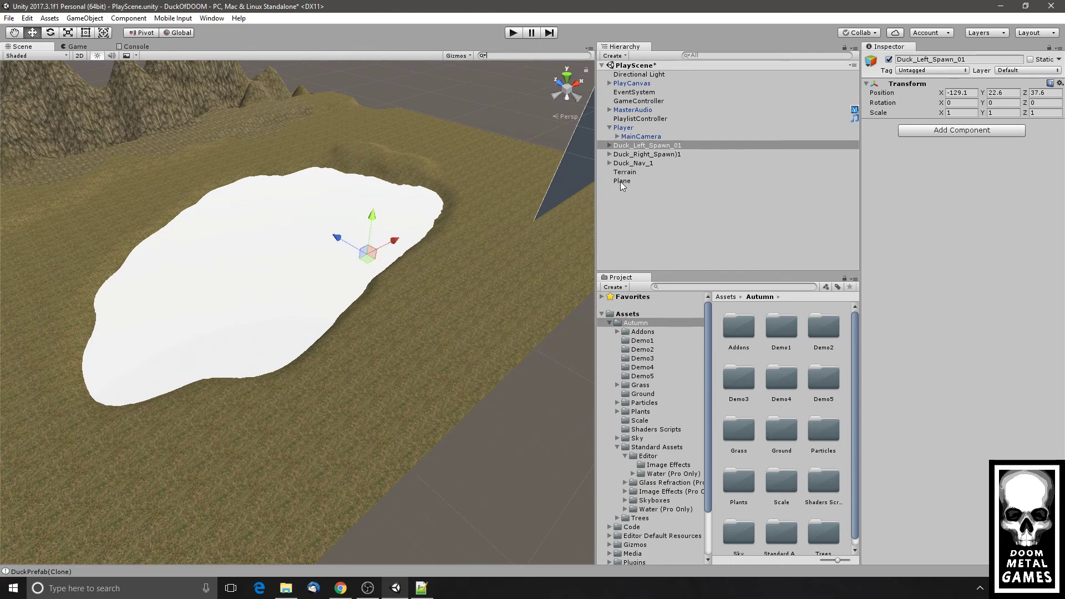
- Slide the plane out of the basin along Z to expose the ground, and bring it back to about Z 108.5
left_click(622, 181)
left_click_drag(259, 220, 544, 461)
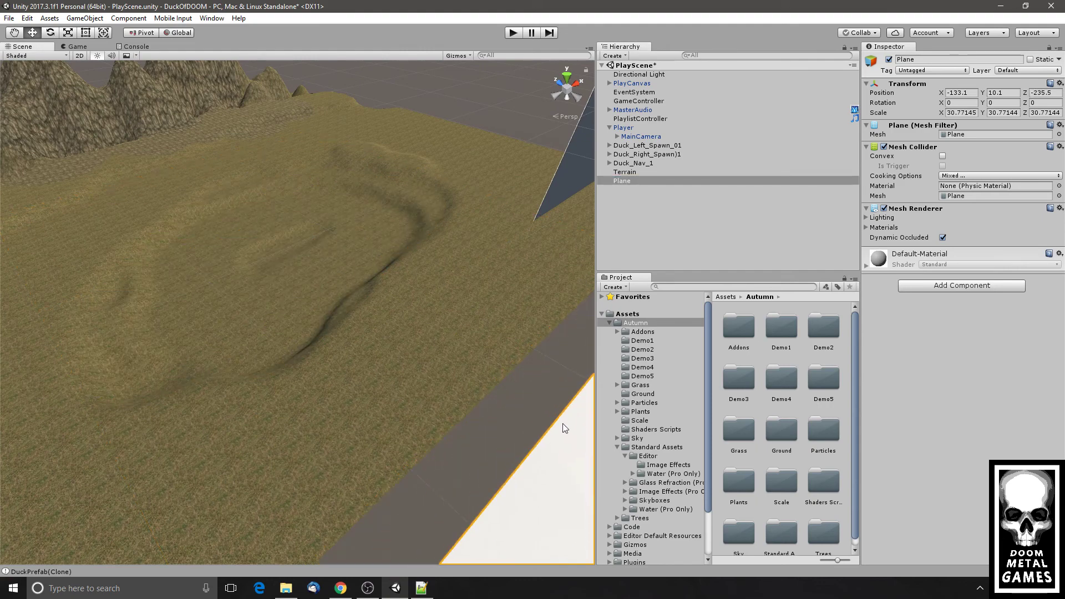
middle_click_drag(564, 422, 430, 368)
scroll(501, 394, "down", 2)
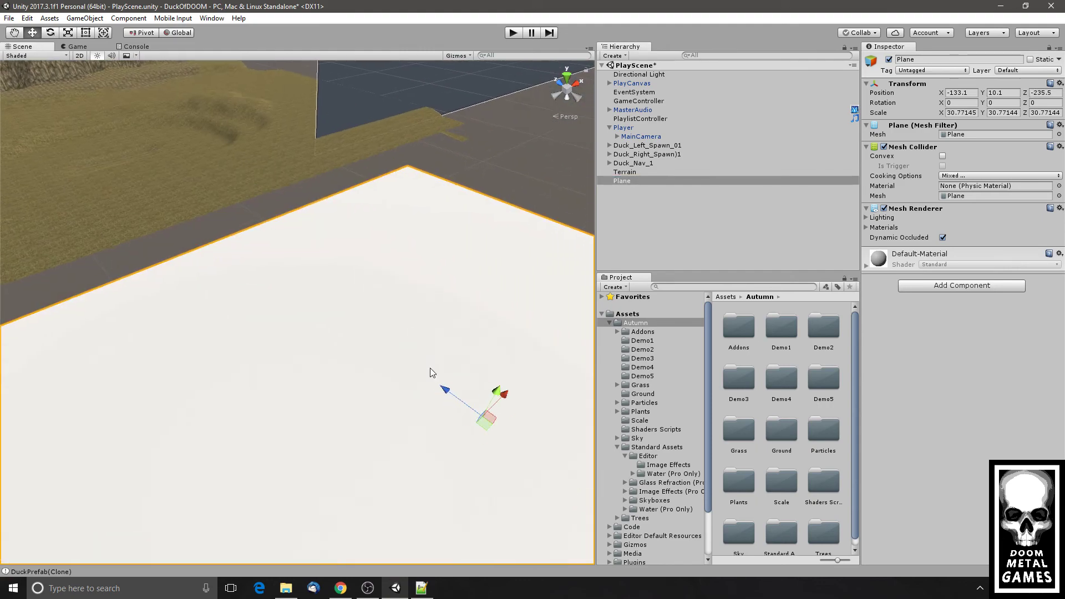
left_click_drag(443, 388, 111, 100)
middle_click_drag(348, 192, 510, 355)
left_click_drag(410, 382, 240, 238)
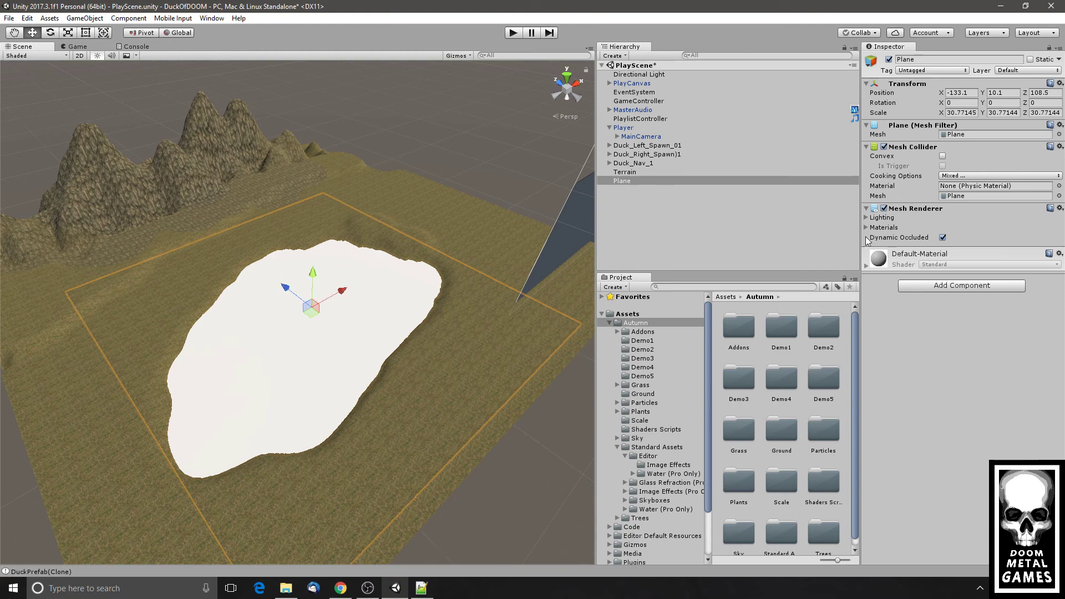
- Raise two joined mounds of terrain through the plane as a lake island and smooth them with the size 75 brush
left_click(605, 172)
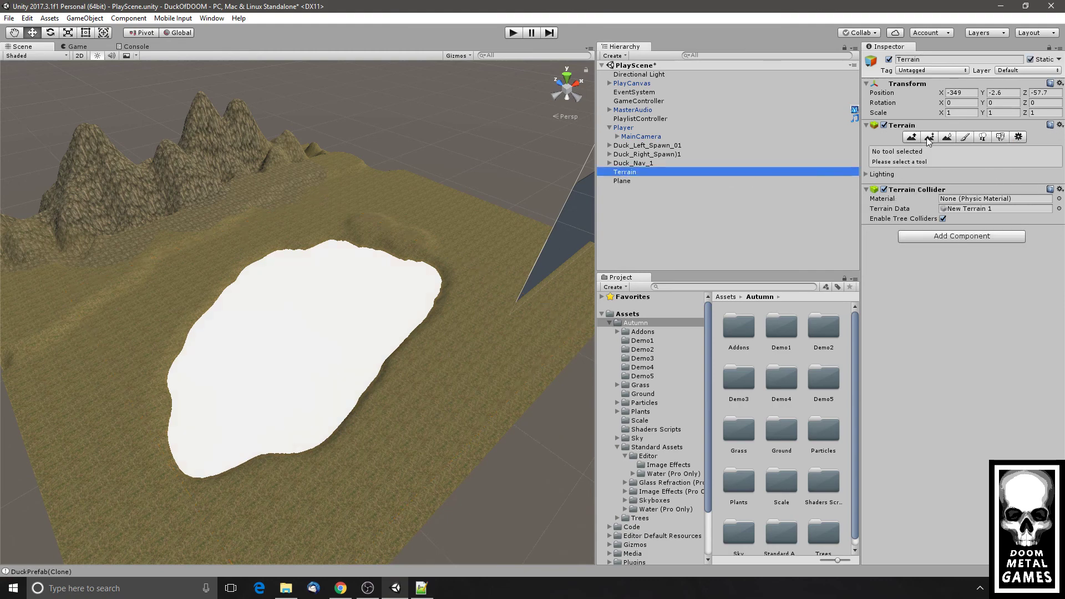
left_click(912, 137)
left_click(279, 317)
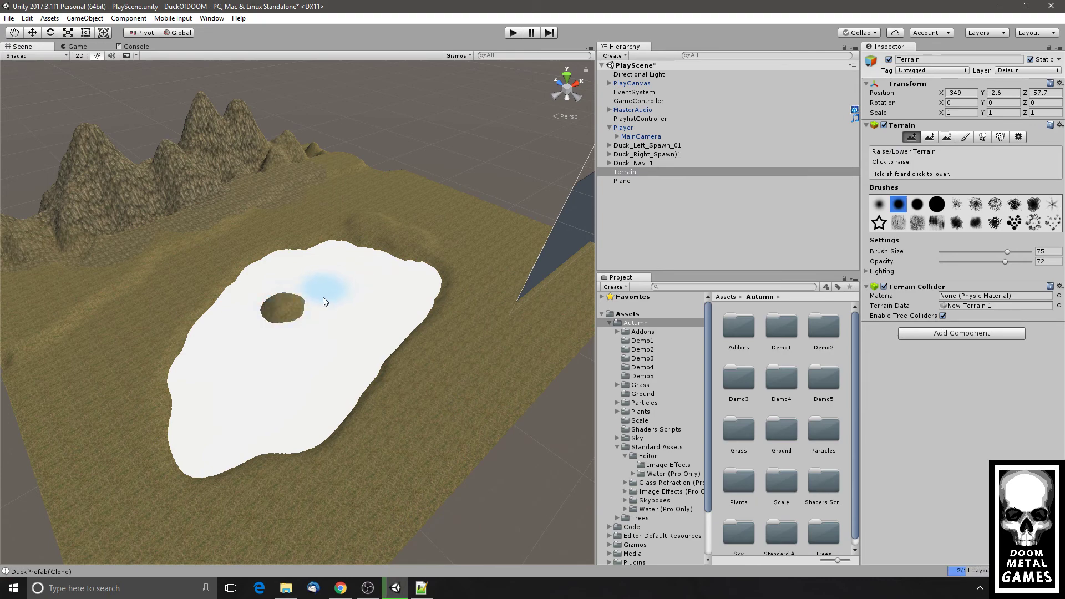
mouse_move(323, 297)
left_mouse_down()
mouse_move(365, 284)
mouse_move(333, 280)
left_mouse_up()
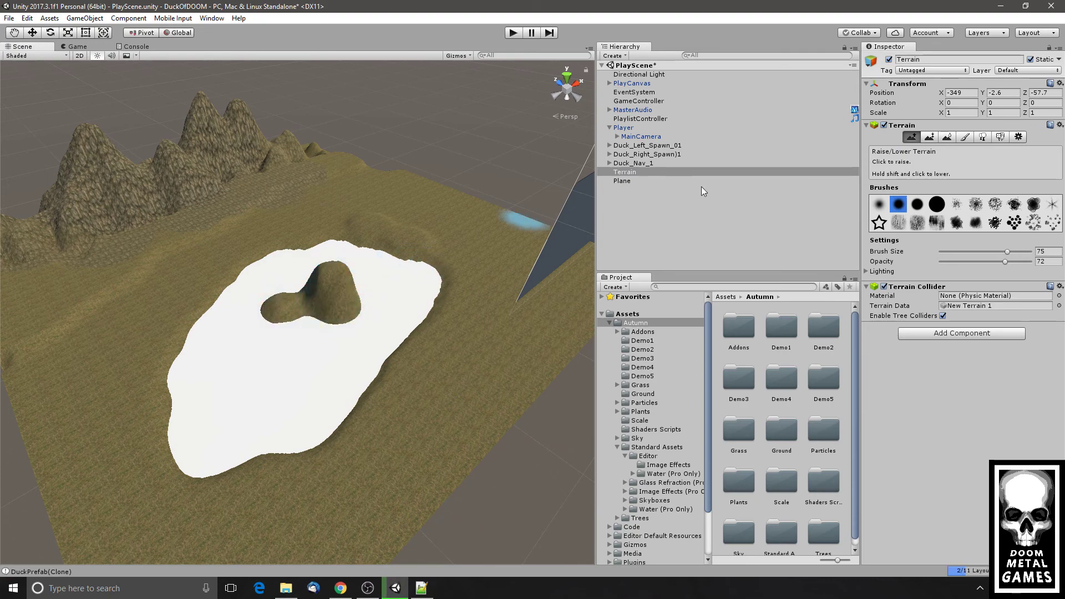
left_click(947, 137)
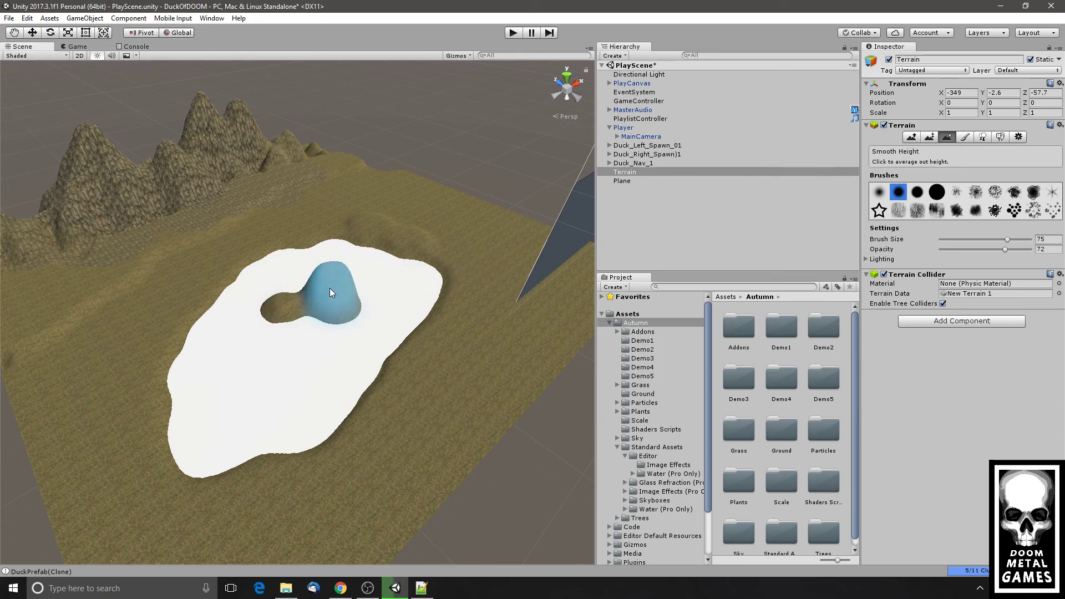
left_click_drag(334, 320, 361, 359, "alt")
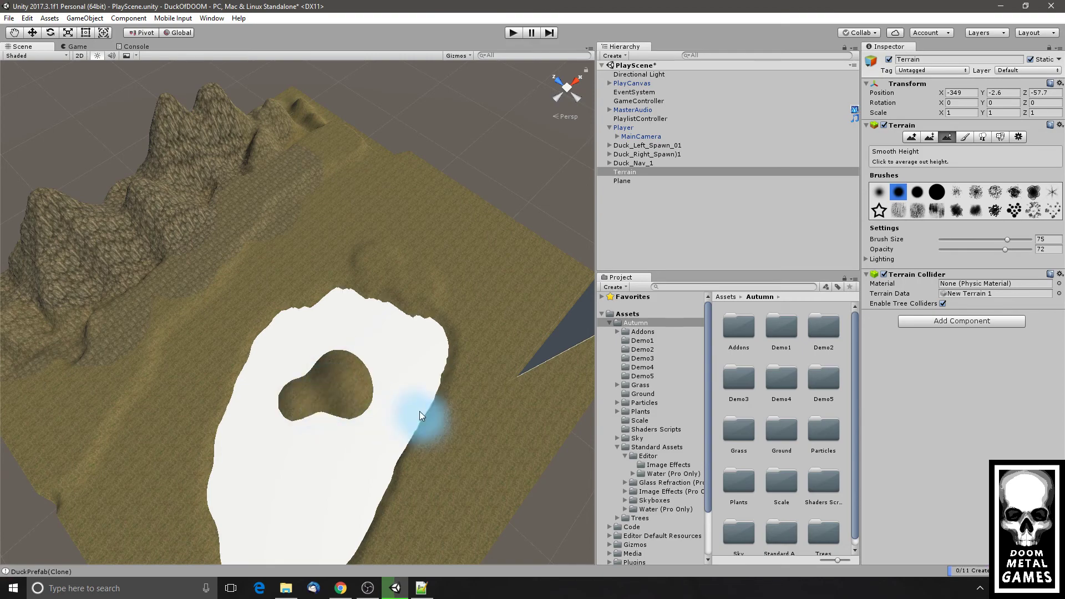
mouse_move(419, 411)
left_mouse_down("alt")
mouse_move(250, 349)
mouse_move(213, 364)
mouse_move(233, 333)
mouse_move(369, 405)
mouse_move(309, 288)
mouse_move(347, 401)
left_mouse_up("alt")
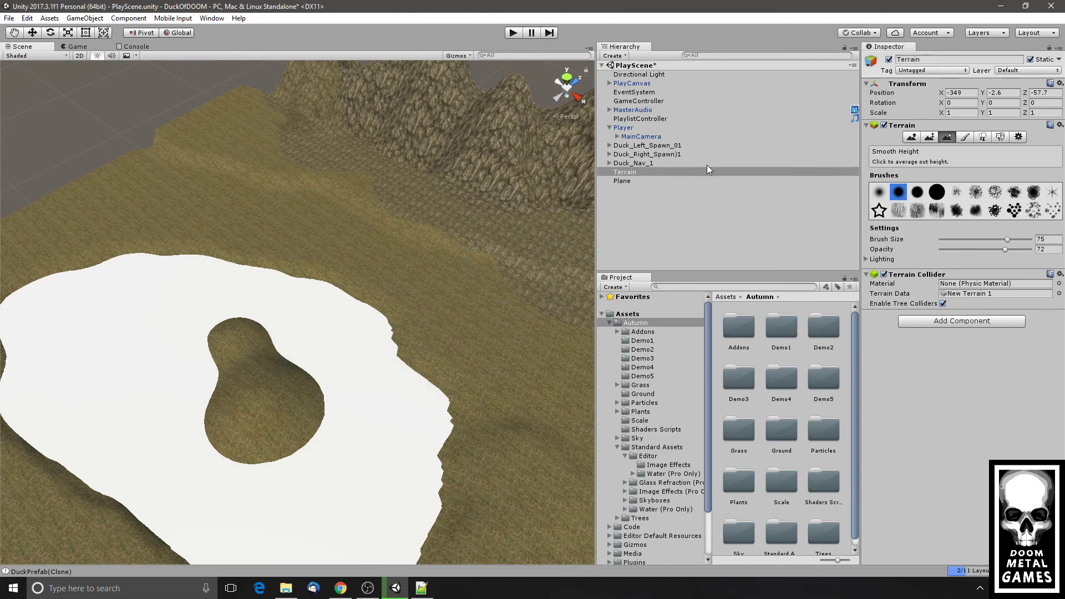
- Flatten the island's larger mound with Paint Height at 24, and repaint its top at height 21
left_click(930, 137)
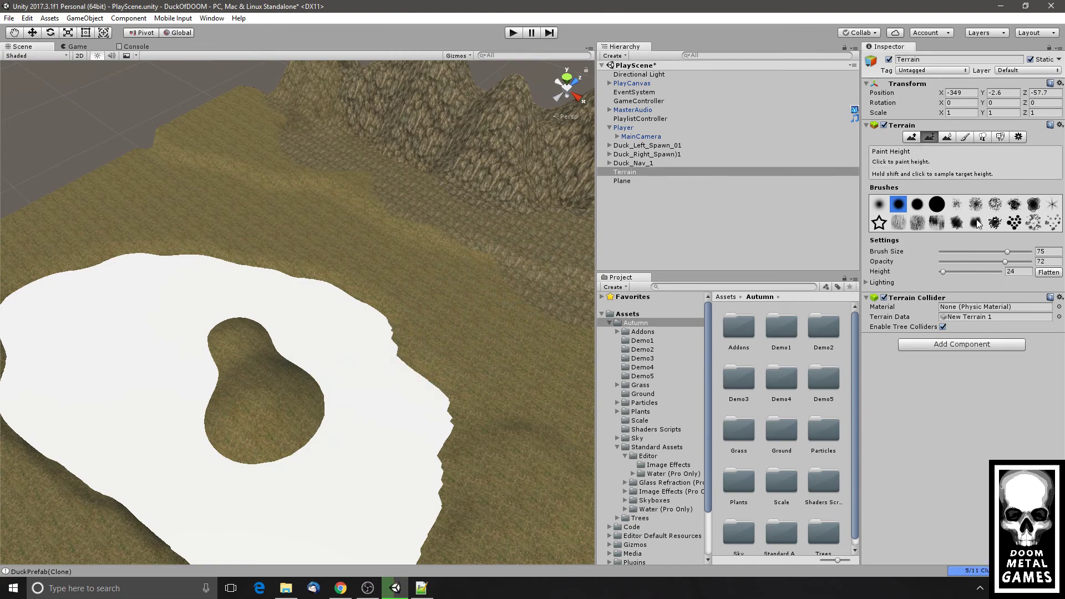
left_click(267, 395)
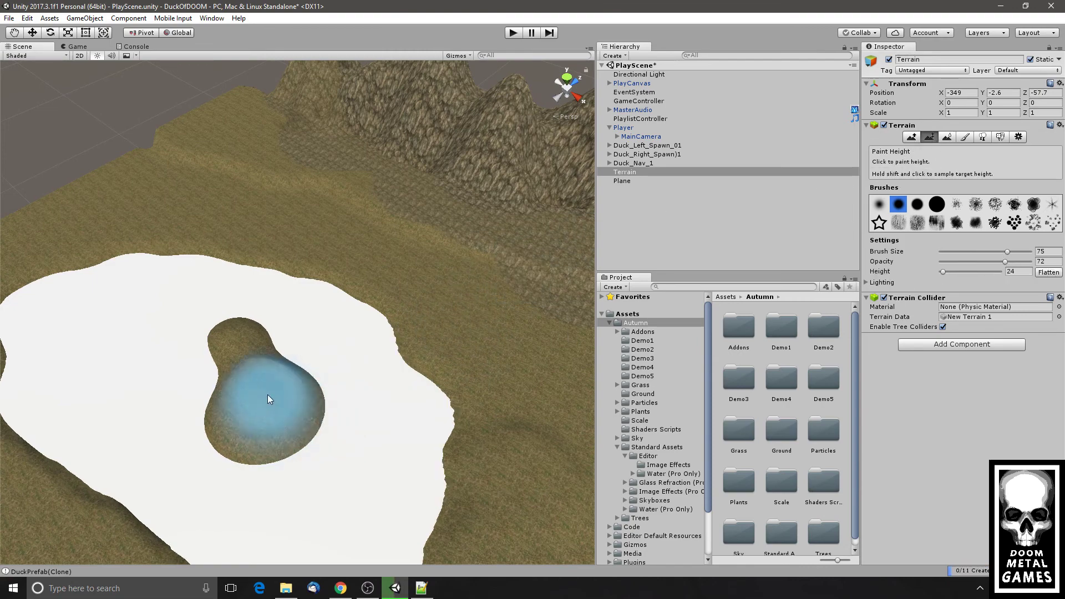
mouse_move(364, 382)
left_mouse_down("alt")
mouse_move(478, 271)
mouse_move(523, 314)
mouse_move(522, 328)
left_mouse_up("alt")
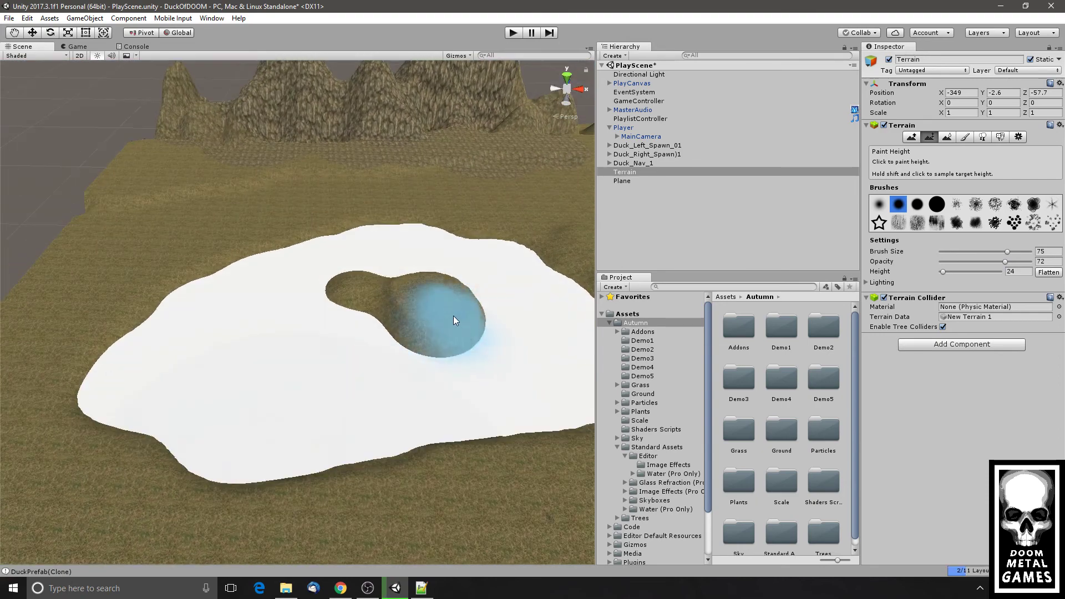
left_click(431, 311)
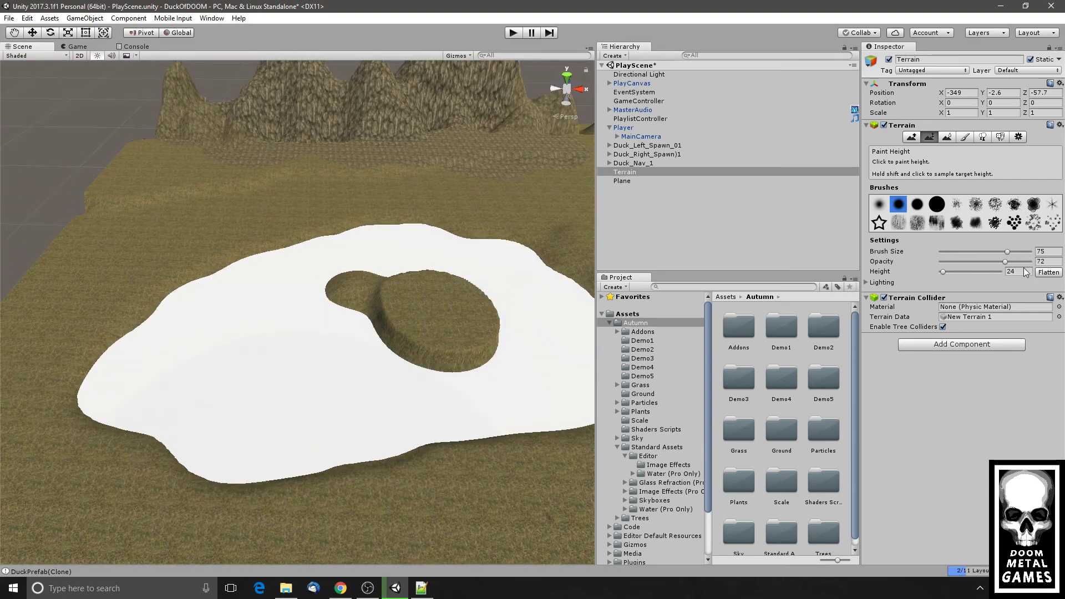
type("21")
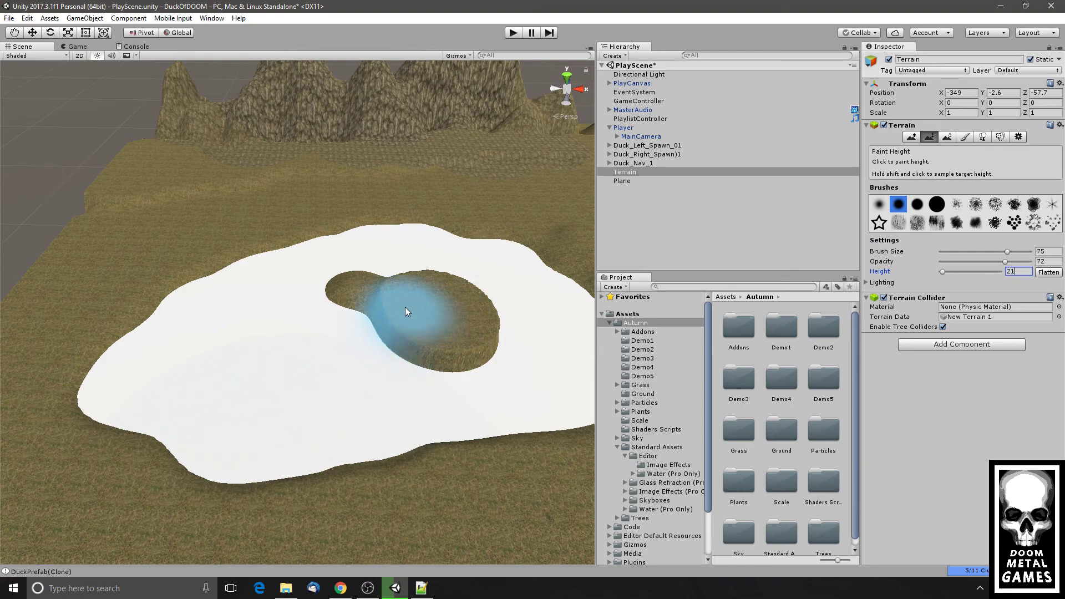
mouse_move(405, 308)
left_mouse_down()
mouse_move(458, 304)
mouse_move(469, 339)
mouse_move(456, 329)
left_mouse_up()
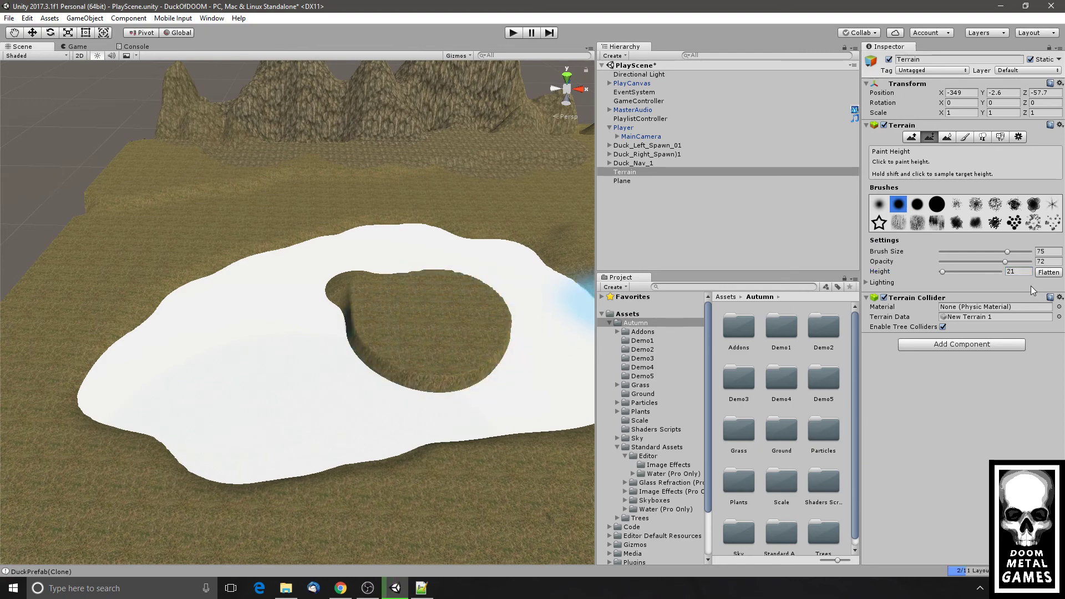
- Widen the island over both mounds with Paint Height at 18, and smooth it with the size 75 brush
left_click(1018, 272)
type("18")
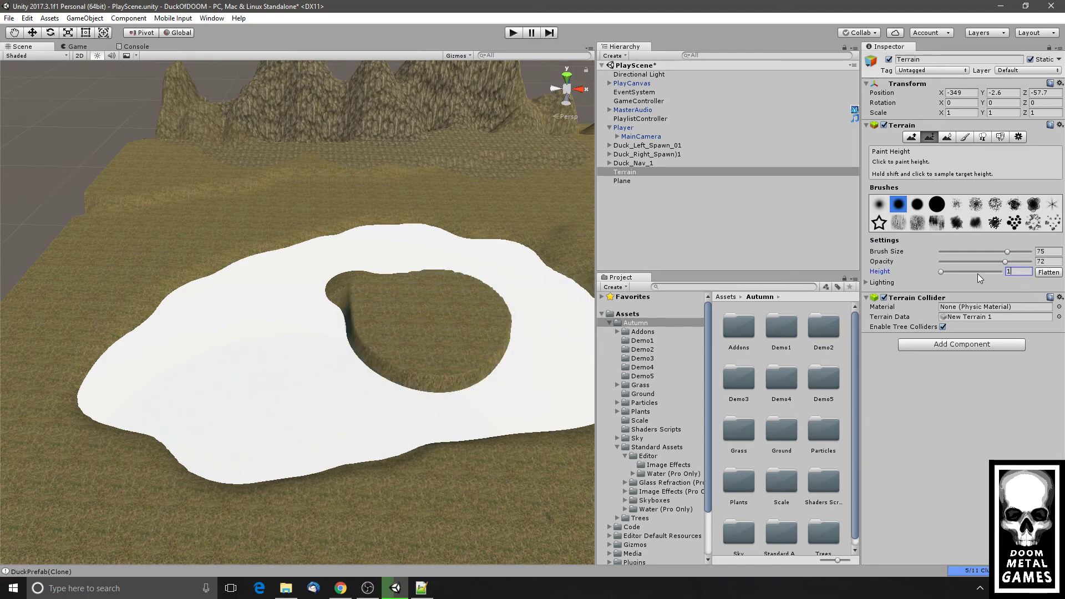
mouse_move(451, 319)
left_mouse_down()
mouse_move(448, 344)
mouse_move(371, 289)
left_mouse_up()
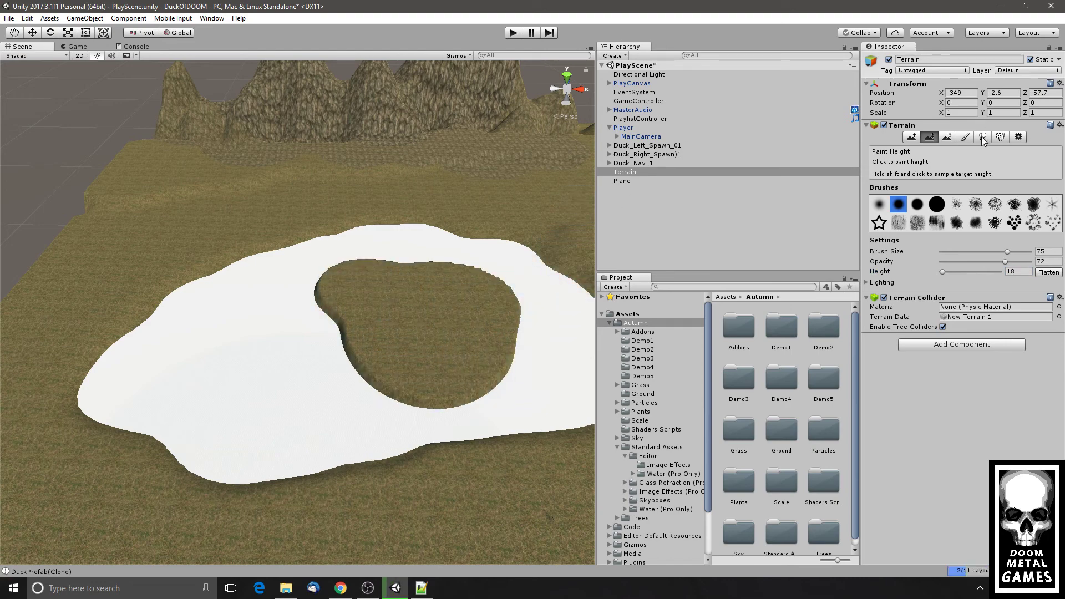
left_click(967, 137)
left_click(947, 137)
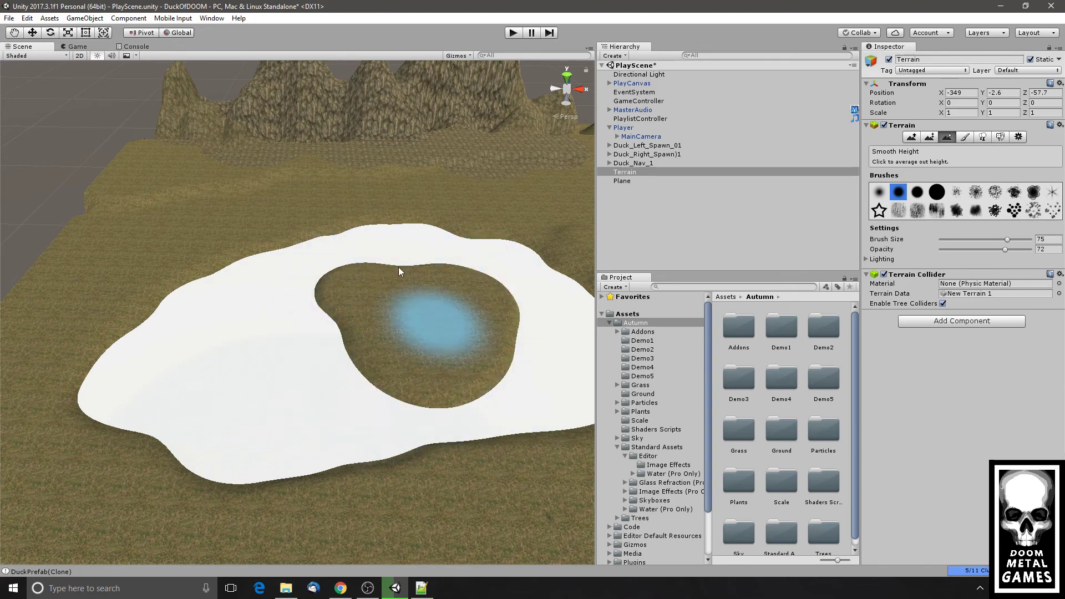
mouse_move(415, 319)
left_mouse_down("alt")
mouse_move(471, 237)
mouse_move(423, 327)
left_mouse_up("alt")
scroll(464, 350, "up", 4)
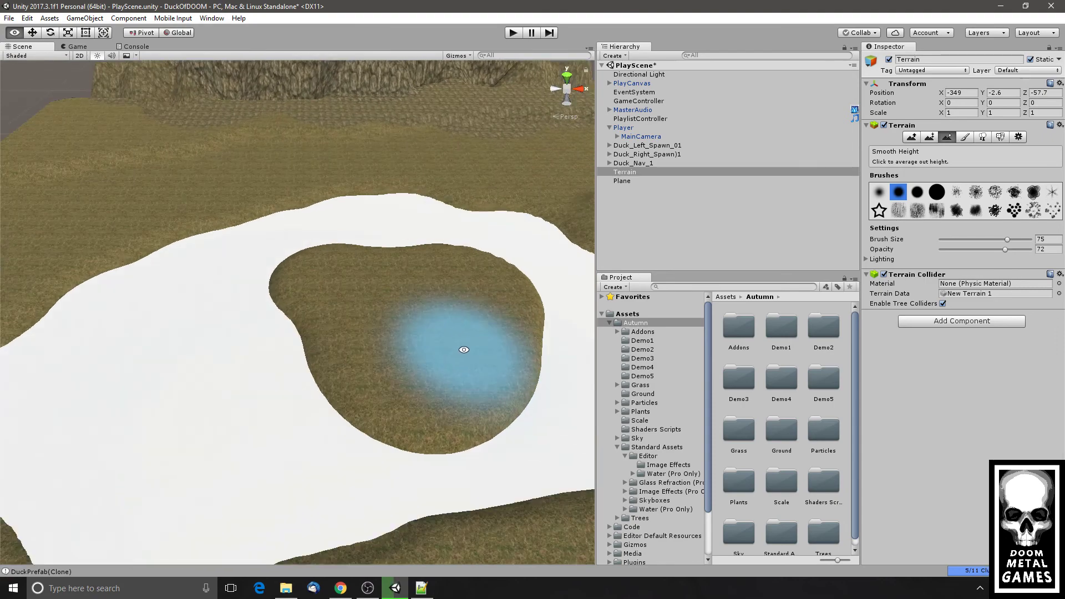
middle_click_drag(458, 350, 410, 319)
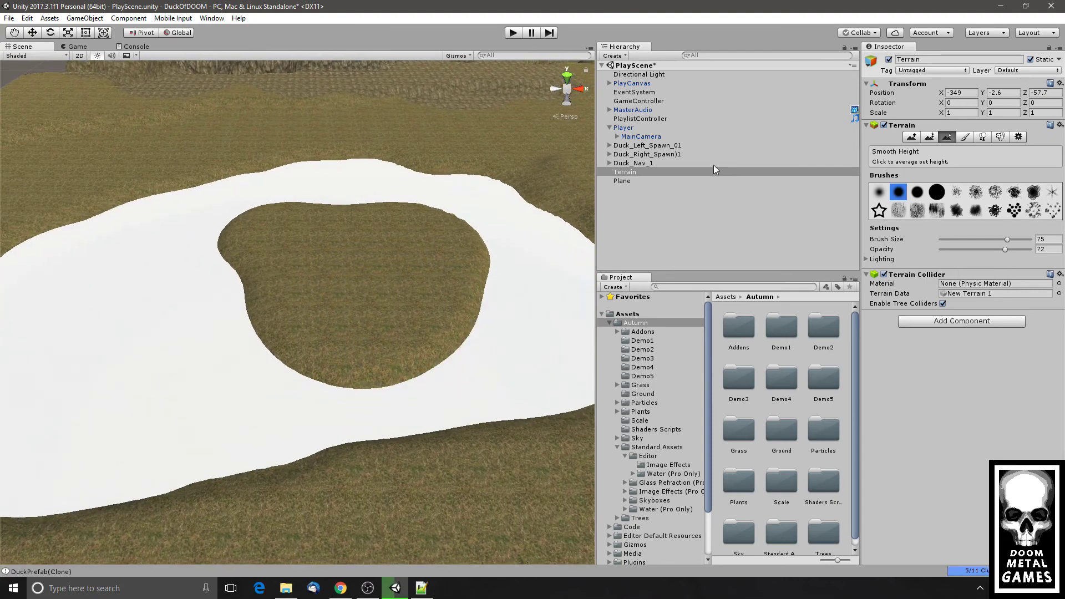
- Spread land from the island across the lake with Paint Height at 17, using the soft round brush at size 75
left_click(930, 137)
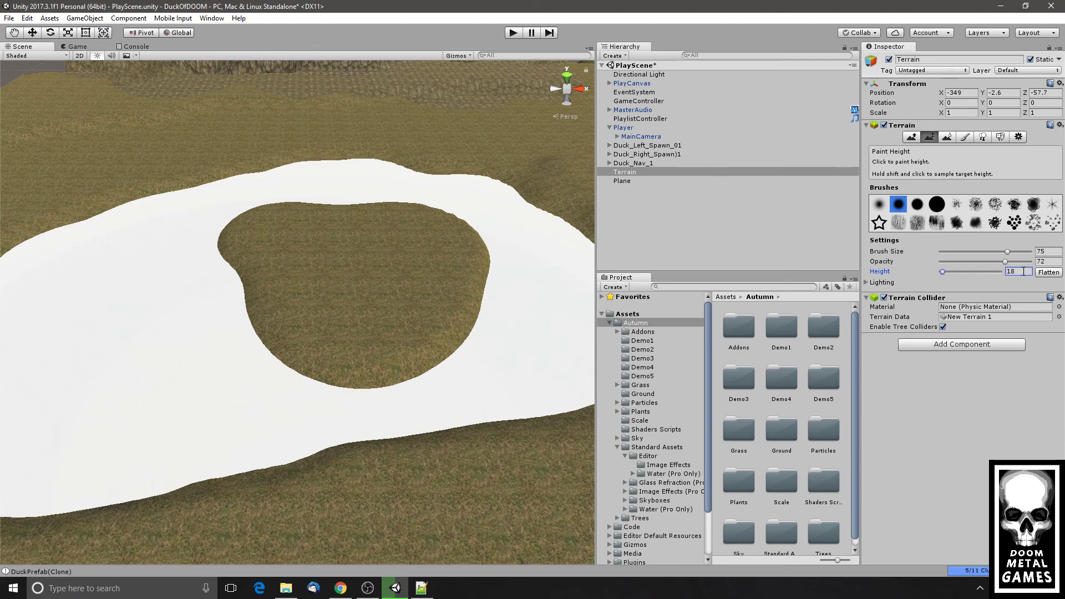
type("17")
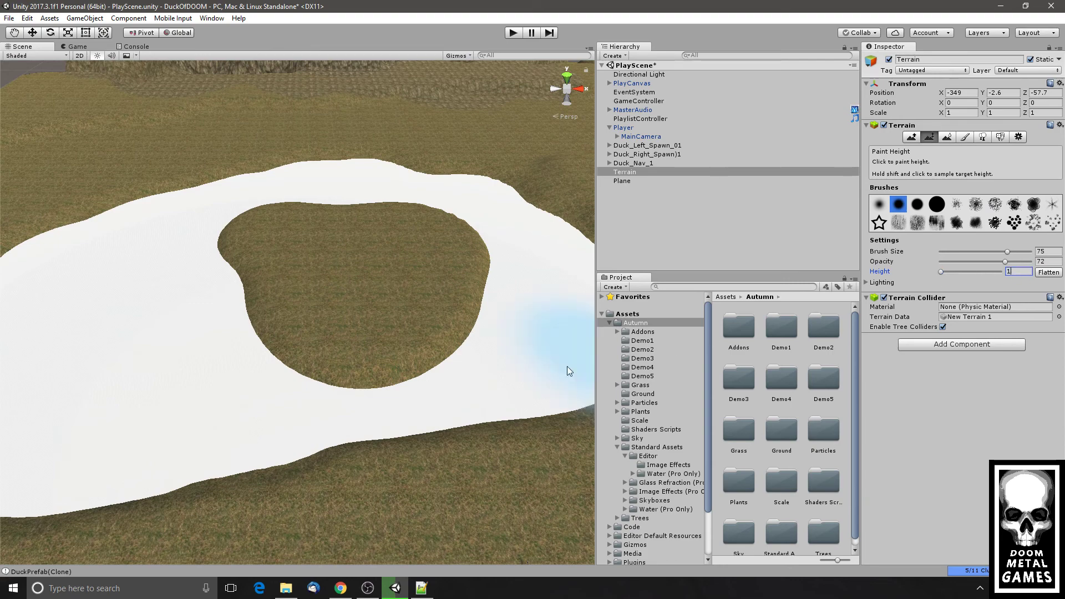
left_click(880, 205)
mouse_move(368, 340)
left_mouse_down()
mouse_move(352, 352)
mouse_move(220, 203)
mouse_move(79, 318)
mouse_move(72, 436)
mouse_move(319, 409)
left_mouse_up()
mouse_move(319, 409)
middle_mouse_down()
mouse_move(307, 369)
mouse_move(293, 370)
middle_mouse_up()
scroll(293, 369, "down", 6)
left_click_drag(444, 288, 437, 297)
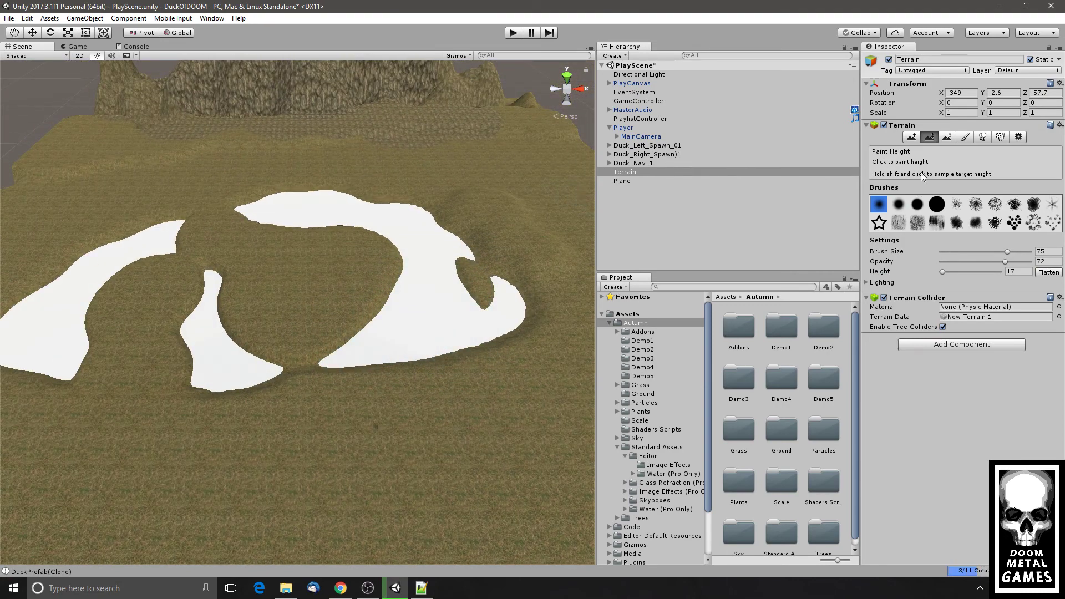
- Carve water openings into the raised land around the island with Paint Height at 11 and brush size 43
left_click(1013, 271)
type("13")
left_click_drag(1004, 251, 980, 251)
mouse_move(262, 279)
left_mouse_down()
mouse_move(237, 308)
mouse_move(212, 306)
mouse_move(232, 288)
mouse_move(241, 304)
left_mouse_up()
type("11")
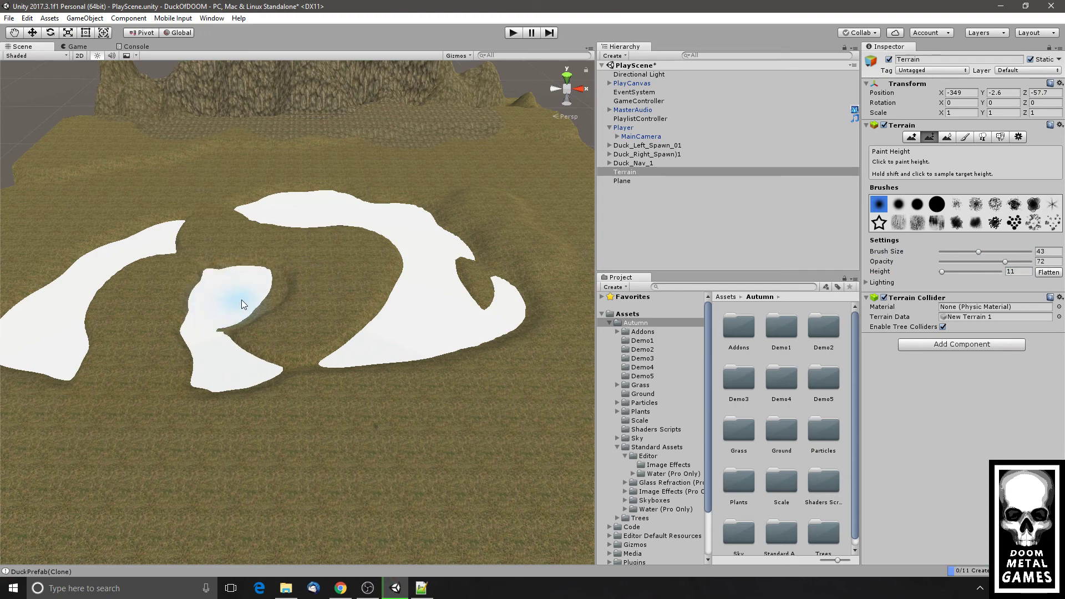
left_click_drag(282, 244, 300, 222)
left_click_drag(368, 313, 267, 311)
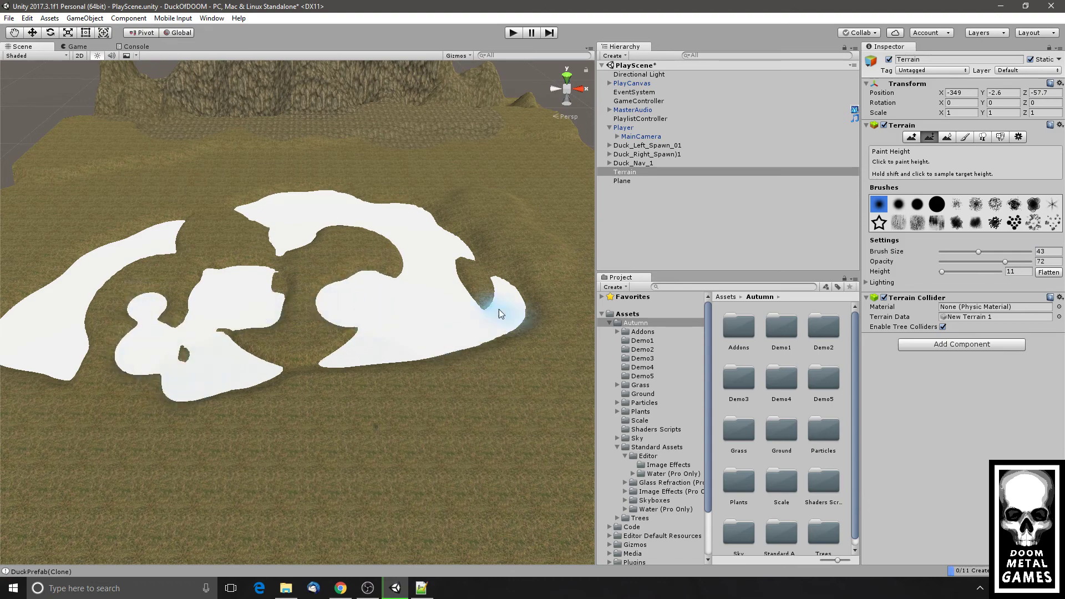
- Add patches of land in the far and near-side water with Paint Height at 13
left_click(1013, 272)
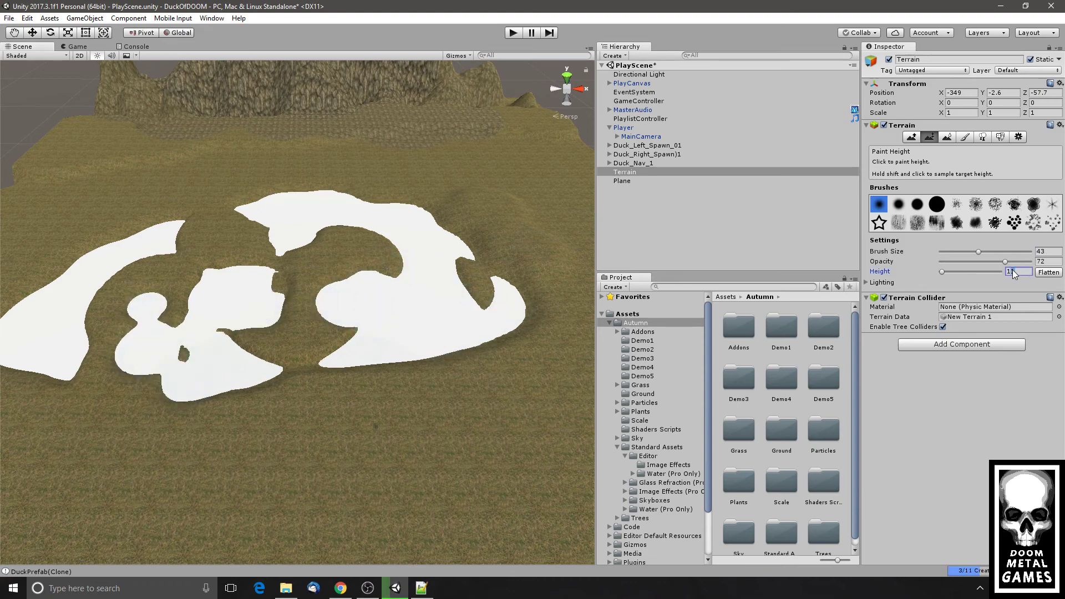
type("3")
mouse_move(294, 232)
left_mouse_down()
mouse_move(290, 220)
mouse_move(330, 204)
left_mouse_up()
mouse_move(402, 294)
left_mouse_down()
mouse_move(365, 306)
mouse_move(385, 335)
mouse_move(425, 354)
mouse_move(472, 338)
left_mouse_up()
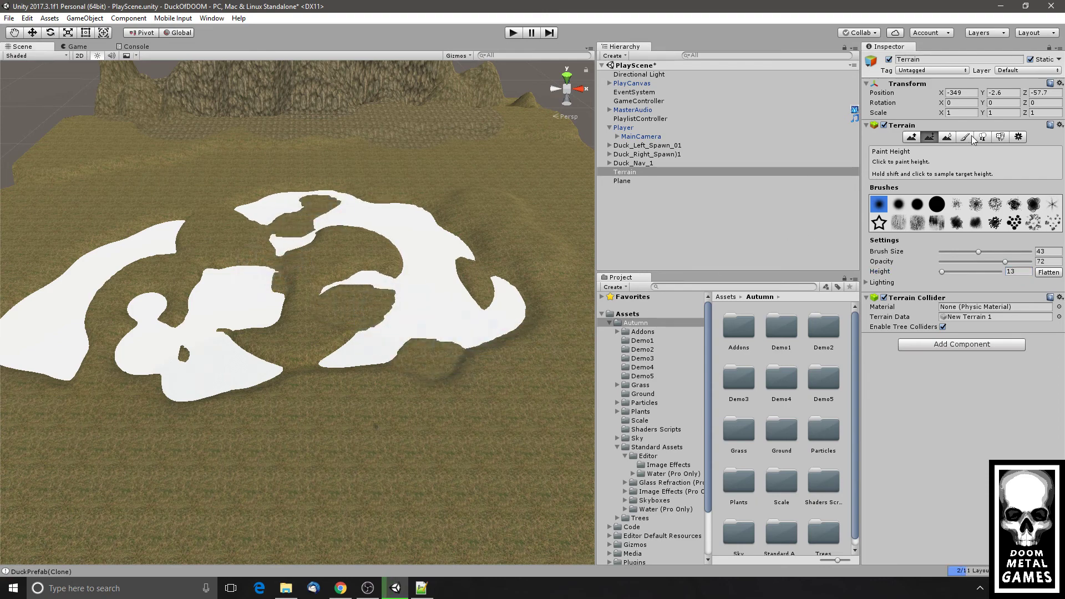
- Smooth the painted shorelines and patches around the lake with Smooth Height at brush size 43
left_click(948, 138)
mouse_move(358, 308)
left_mouse_down()
mouse_move(186, 342)
mouse_move(121, 315)
left_mouse_up()
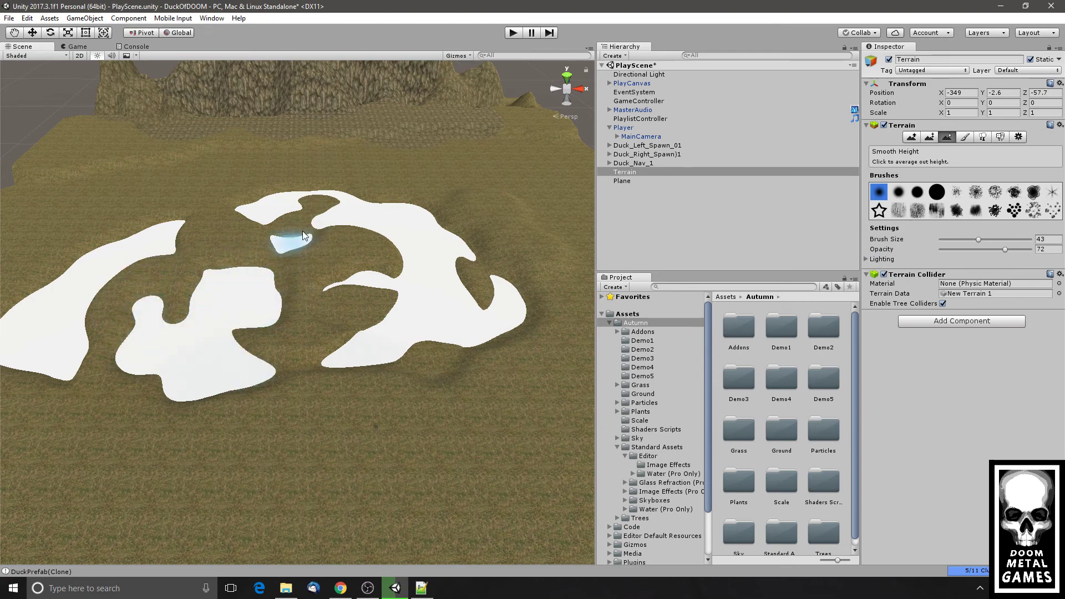
left_click_drag(289, 317, 501, 462, "alt")
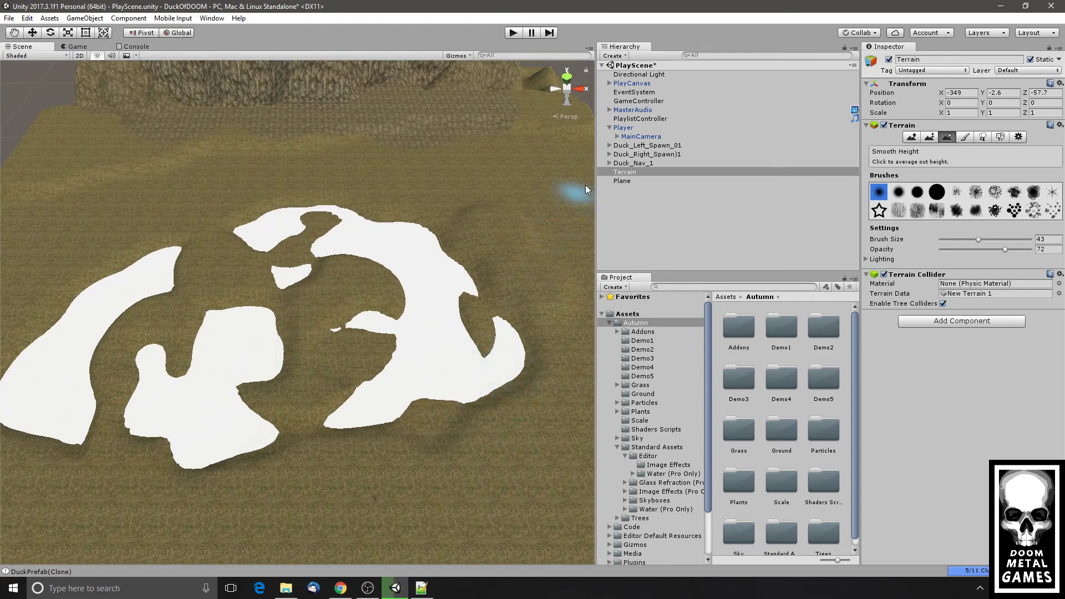
- Add the Water script component to the lake plane
left_click(624, 179)
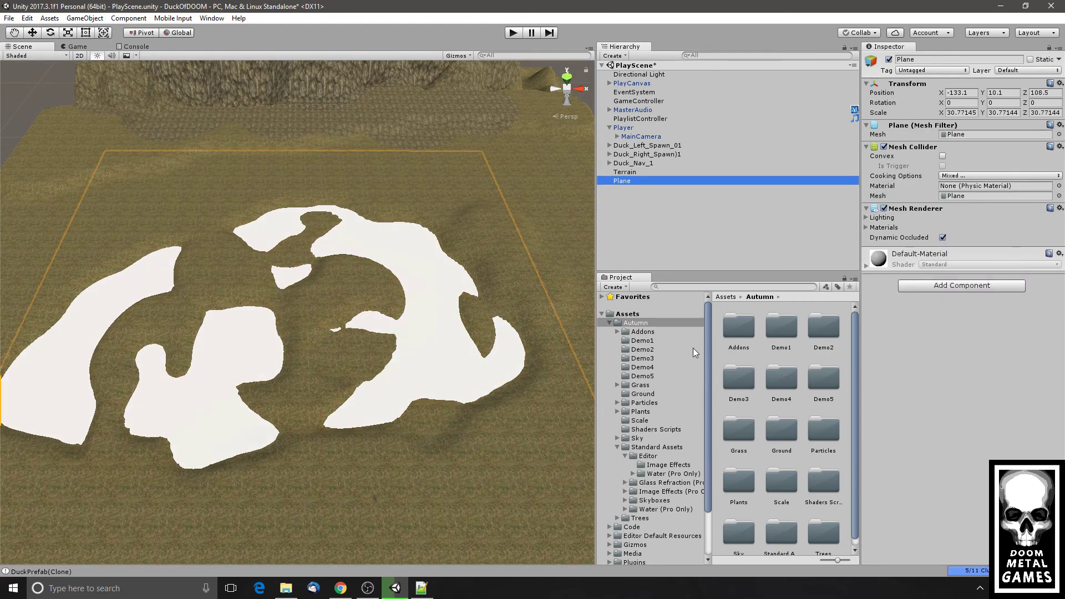
left_click(610, 324)
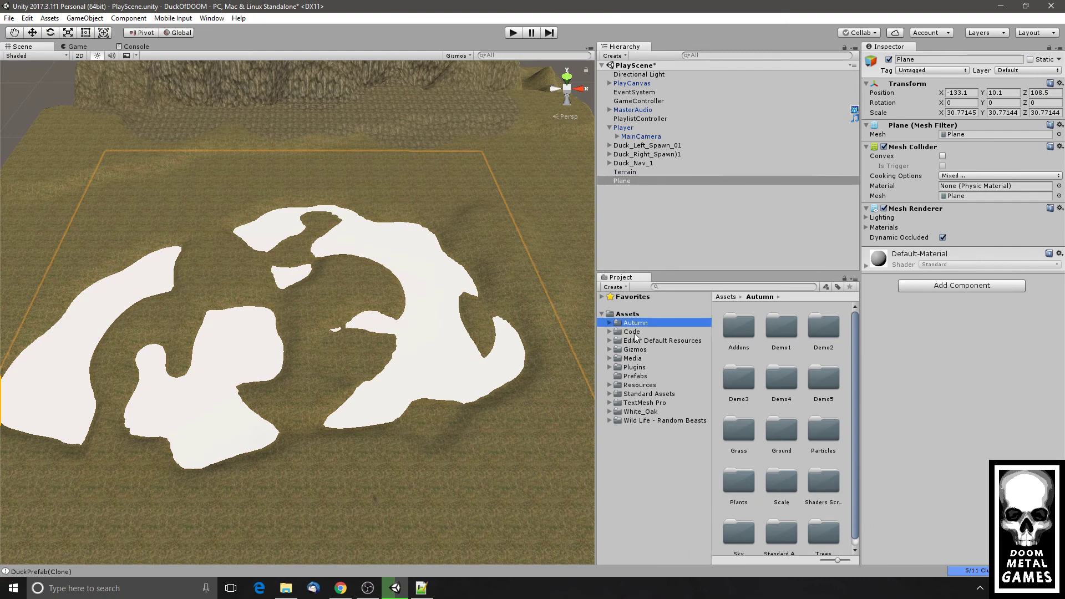
left_click(609, 394)
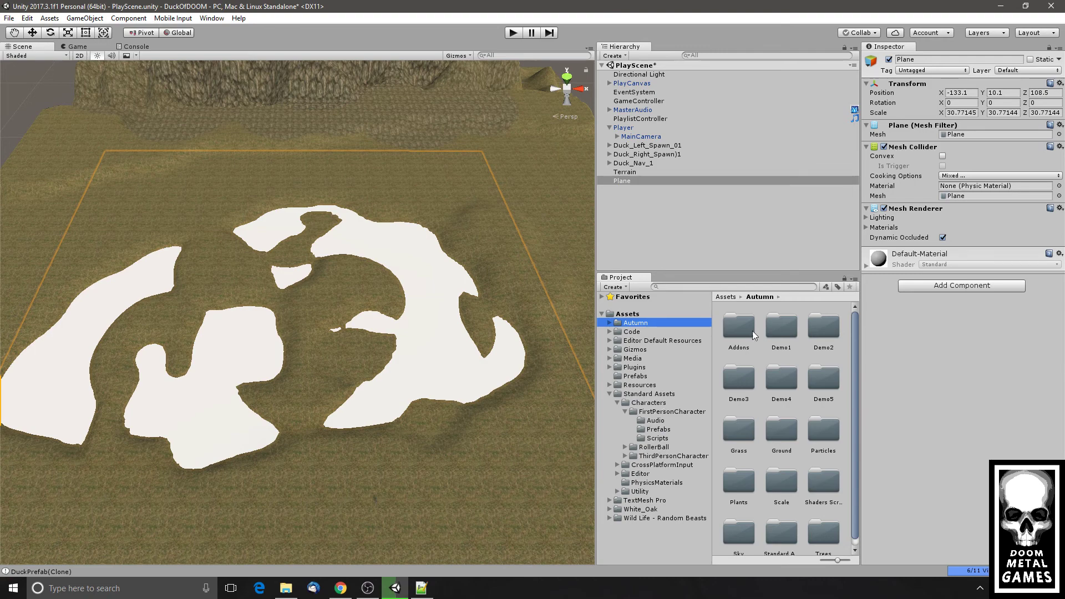
left_click(935, 286)
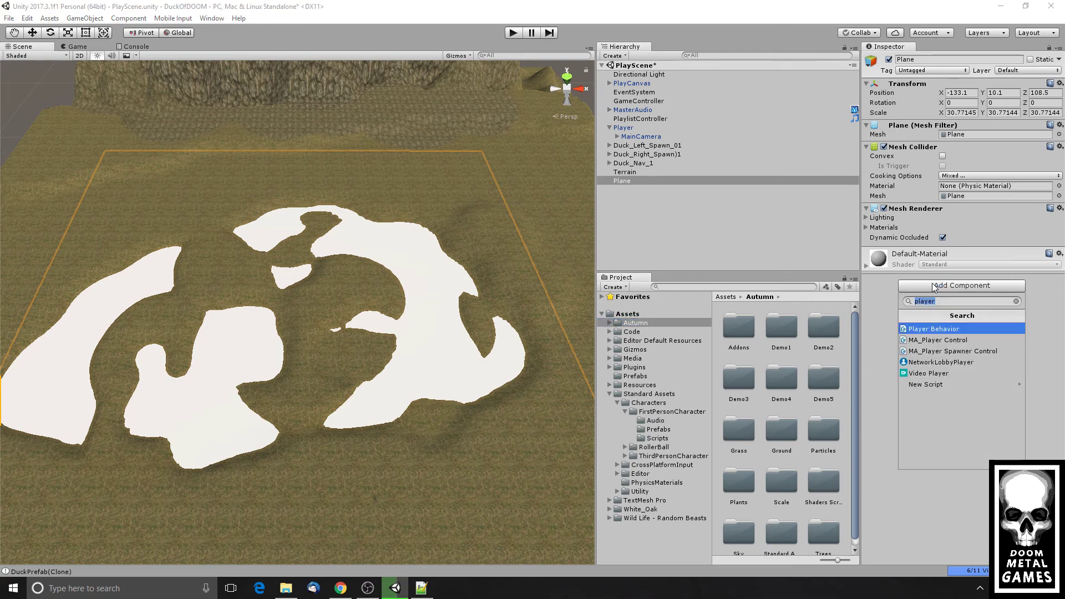
type("water")
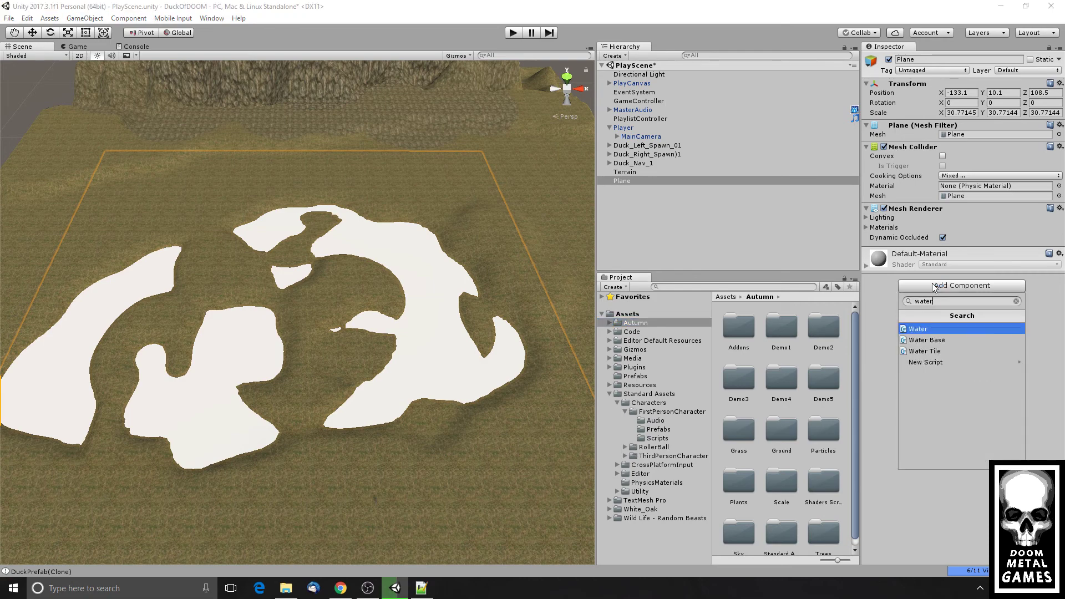
left_click(928, 330)
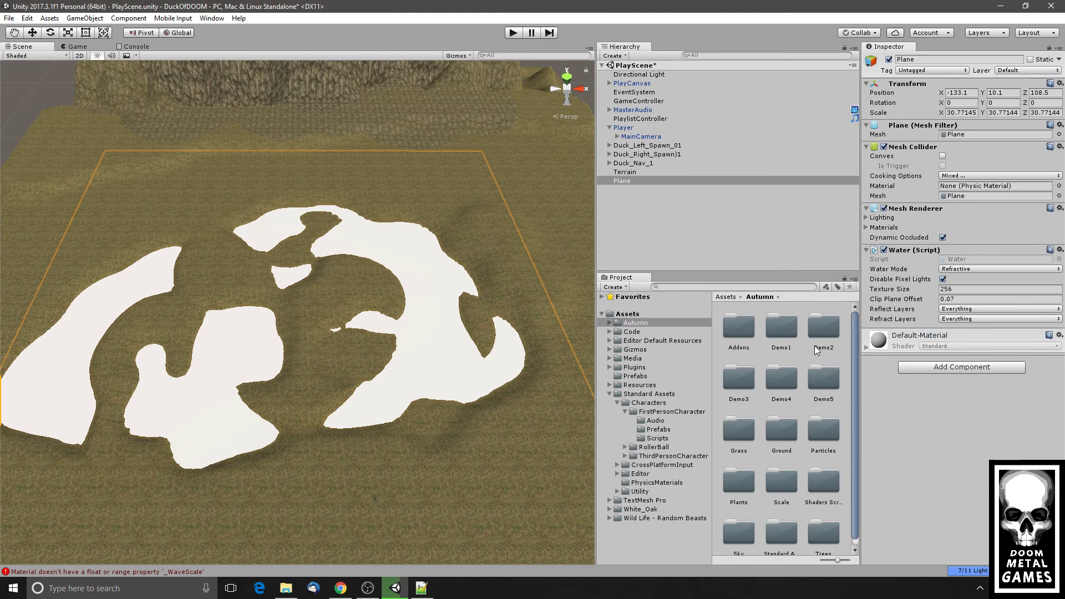
- Find the Water (Pro Only) source materials and apply Daylight Water to the plane
left_click(979, 258)
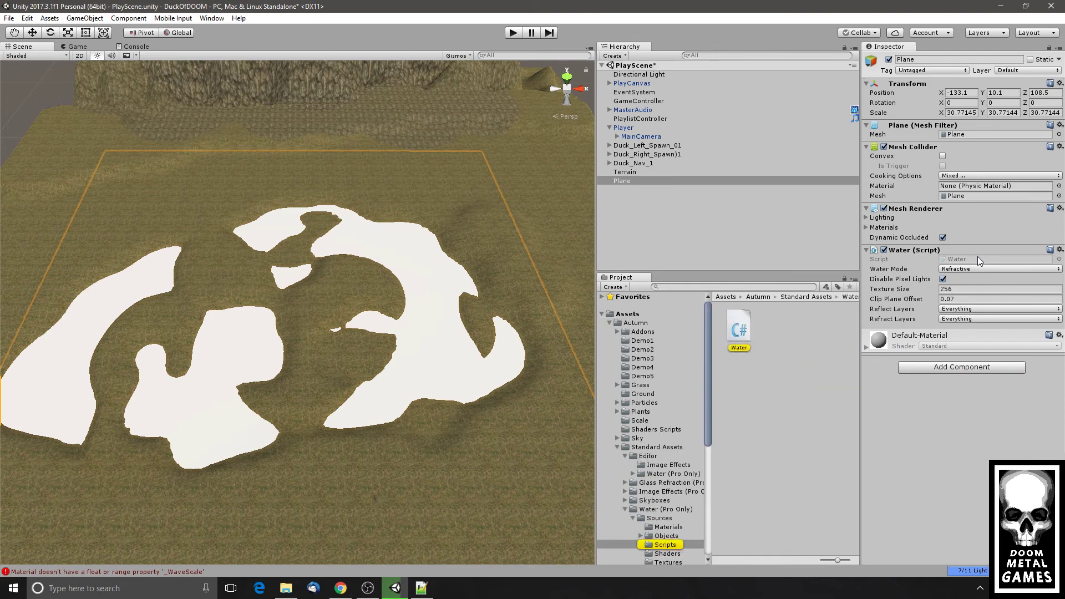
scroll(684, 466, "down", 3)
left_click(677, 461)
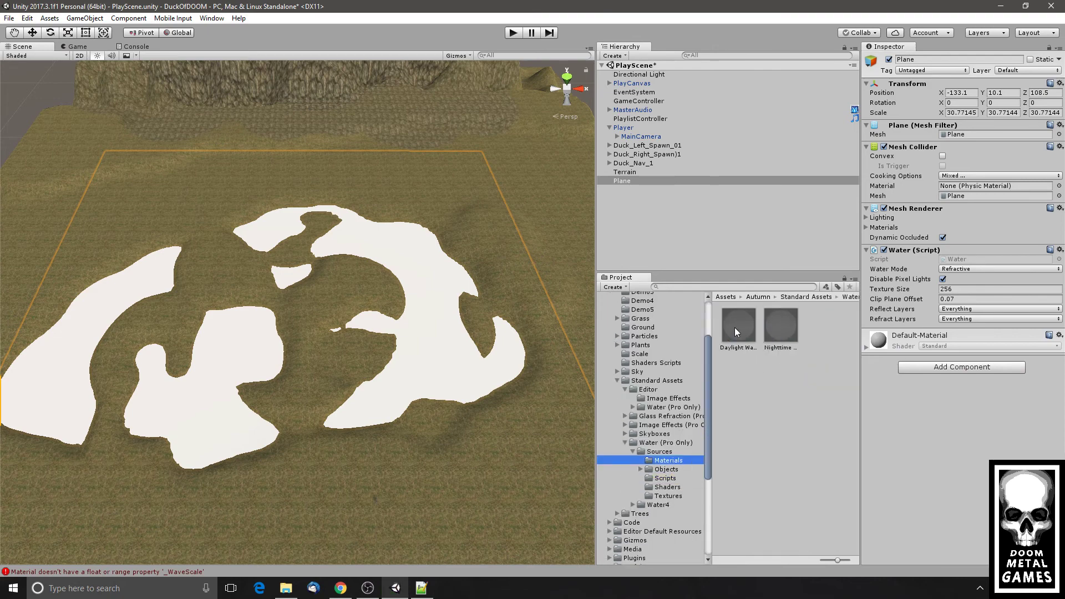
left_click_drag(737, 331, 917, 395)
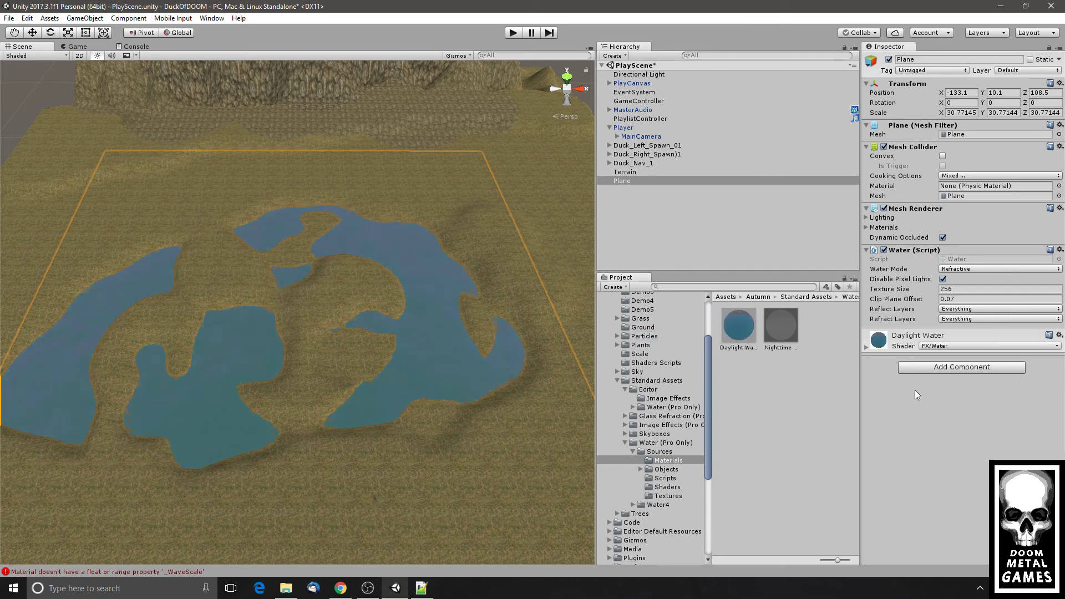
- Play-test the scene in the game view, shooting at the flying ducks and viewing the lake, and stop the game
left_click(77, 47)
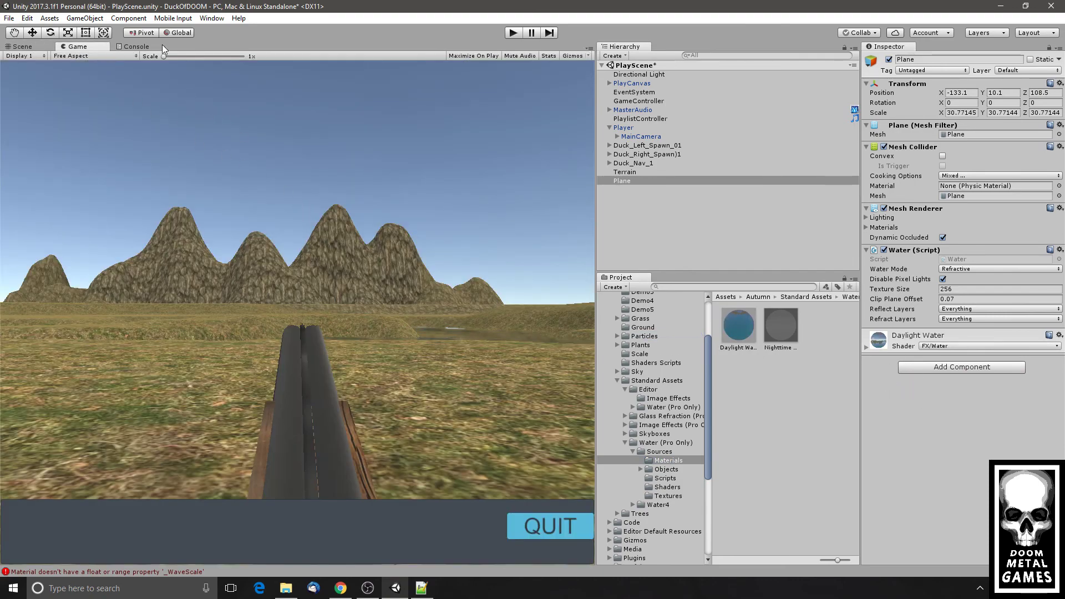
left_click(515, 32)
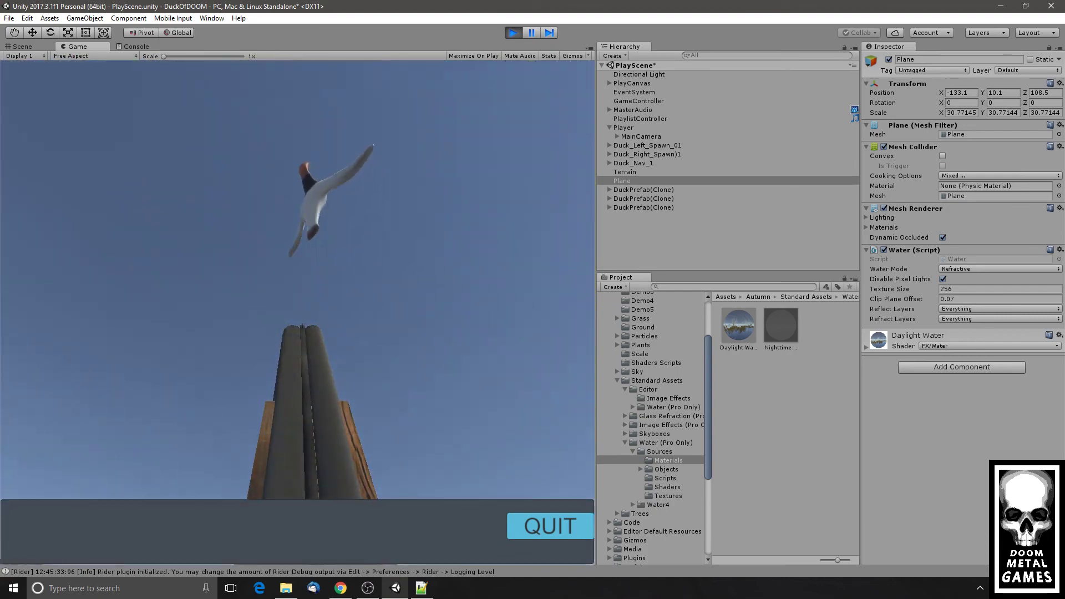
left_click(297, 312)
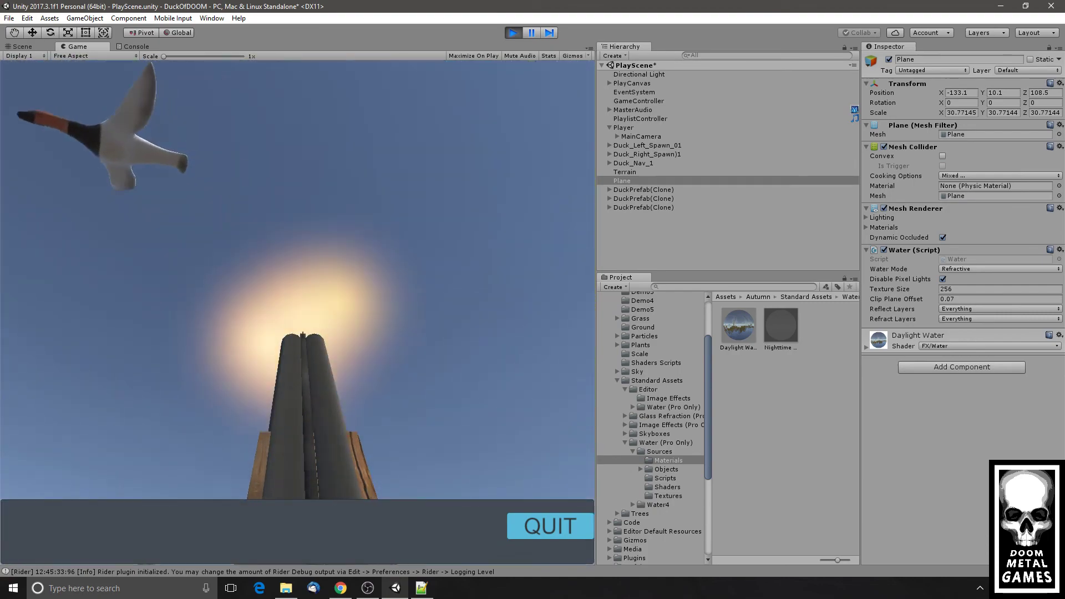
left_click(297, 312)
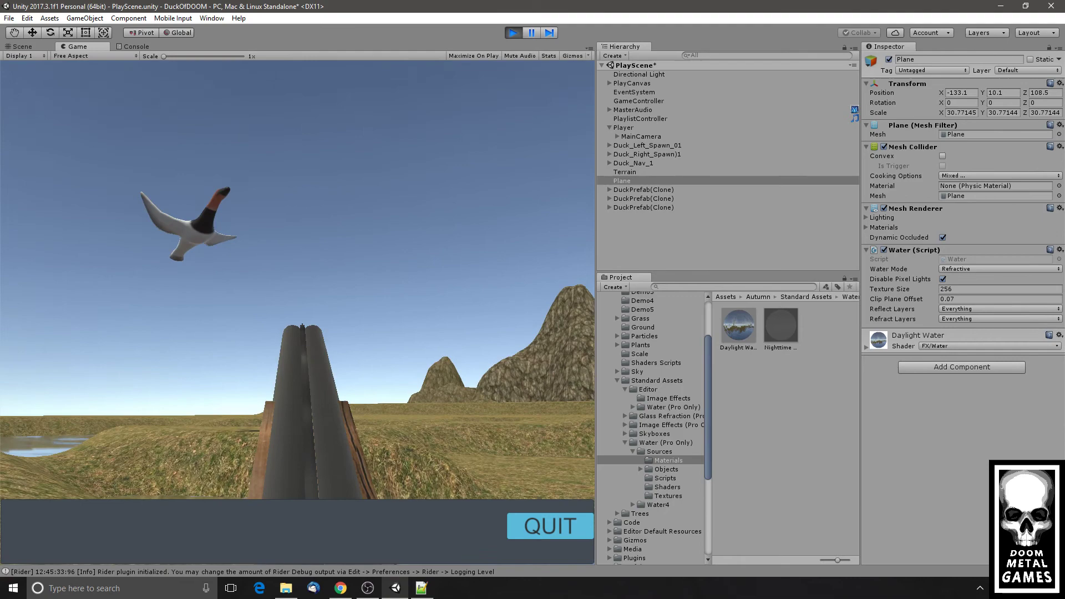
left_click(298, 313)
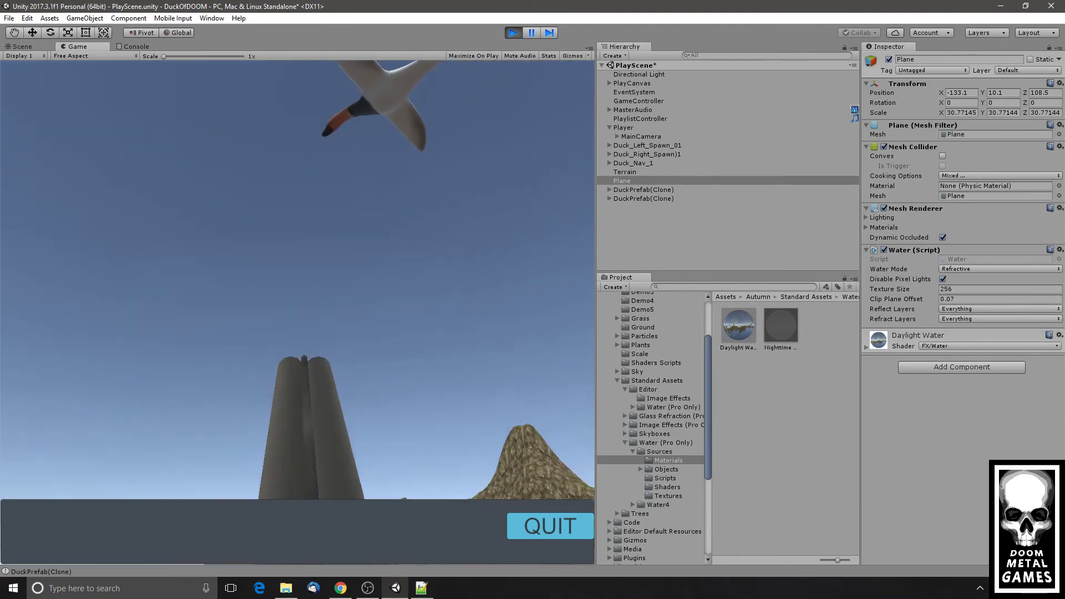
left_click(297, 312)
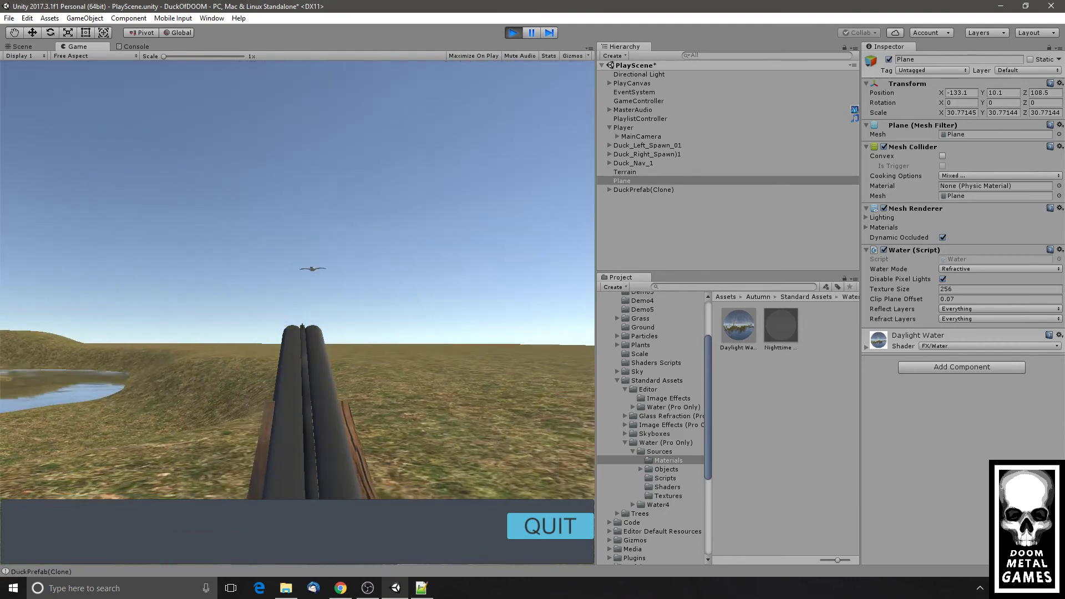
left_click(298, 312)
left_click(297, 312)
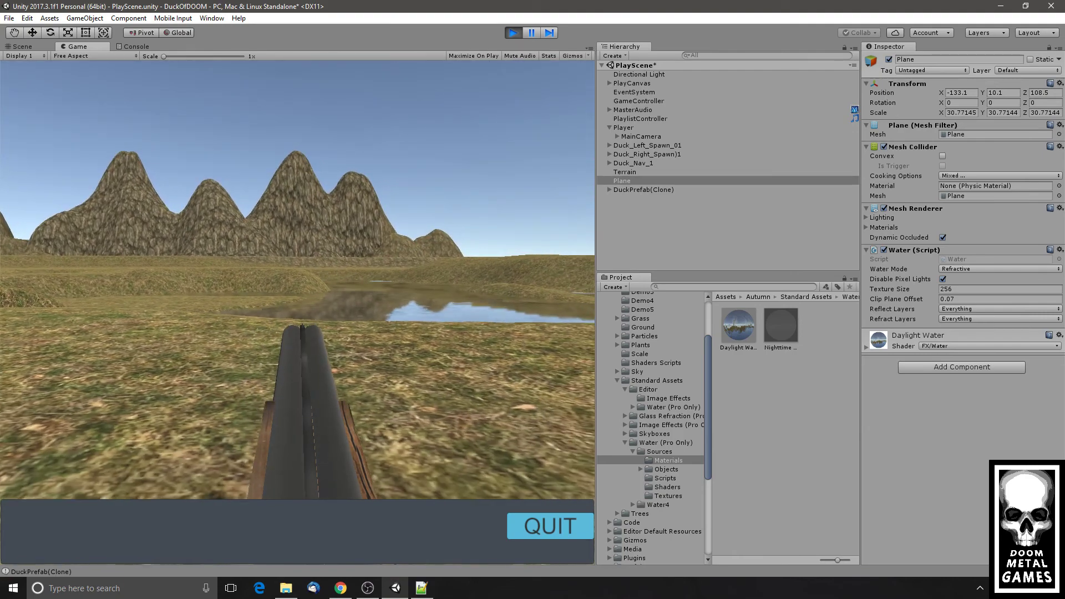
key("Escape")
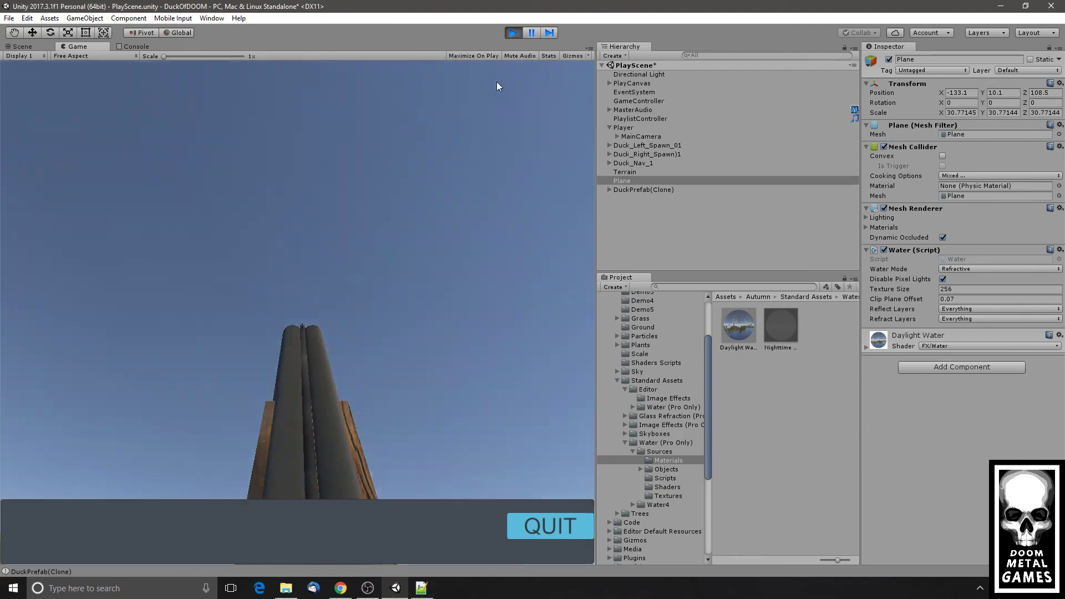
left_click(514, 33)
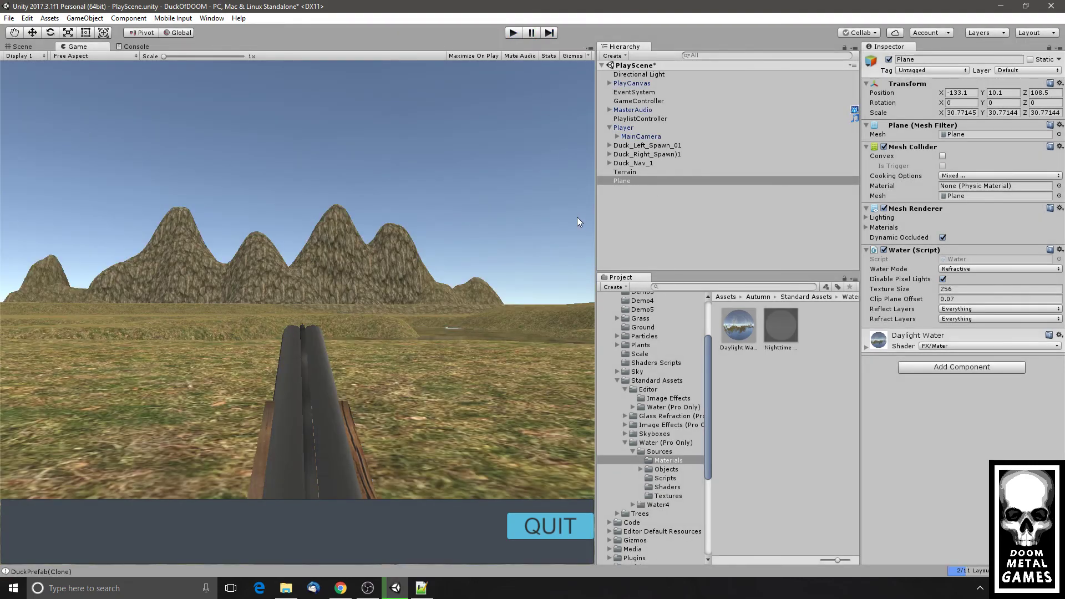
- Inspect the water surface and banks up close in the scene view, and select the terrain
left_click(22, 49)
scroll(248, 203, "up", 12)
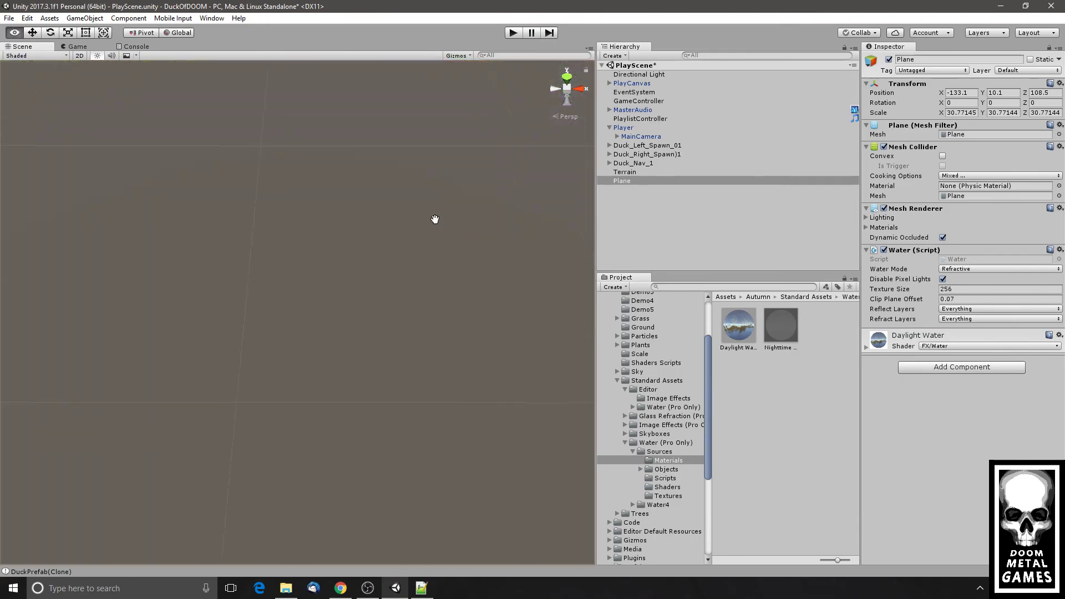
scroll(388, 241, "down", 8)
left_click_drag(430, 258, 232, 219, "alt")
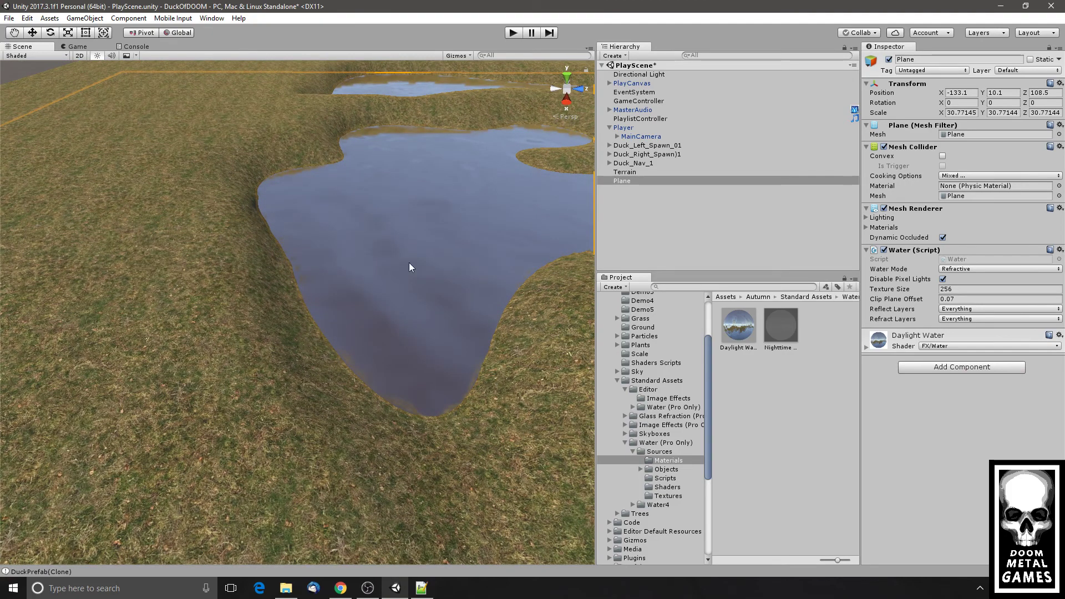
left_click(624, 172)
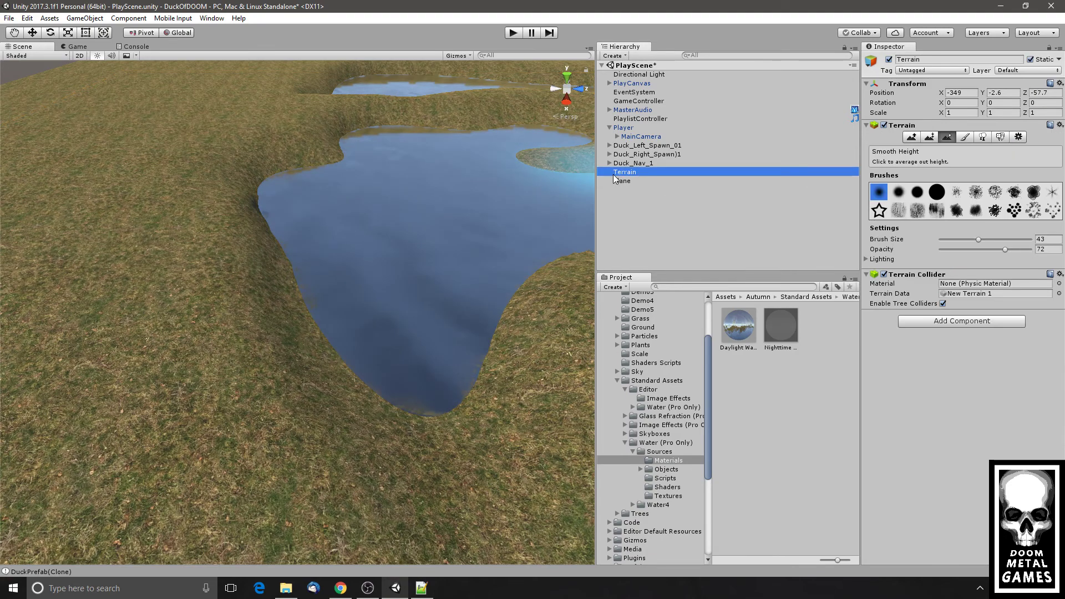
- Add a terrain paint texture using ground10 as the albedo and ground10_nmp as the normal map
left_click(965, 137)
left_click(1020, 281)
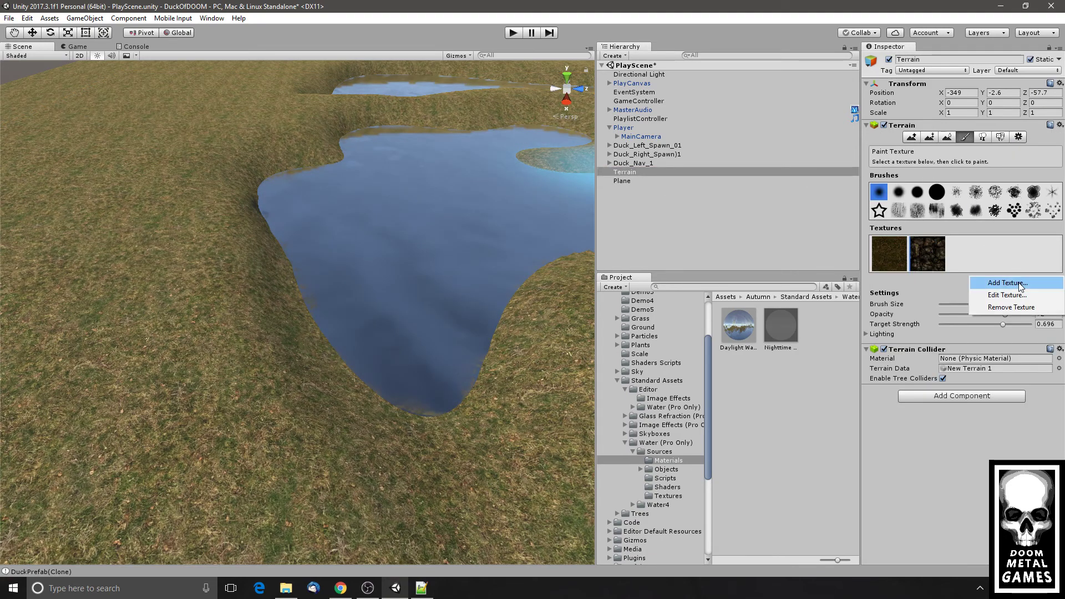
left_click(1018, 282)
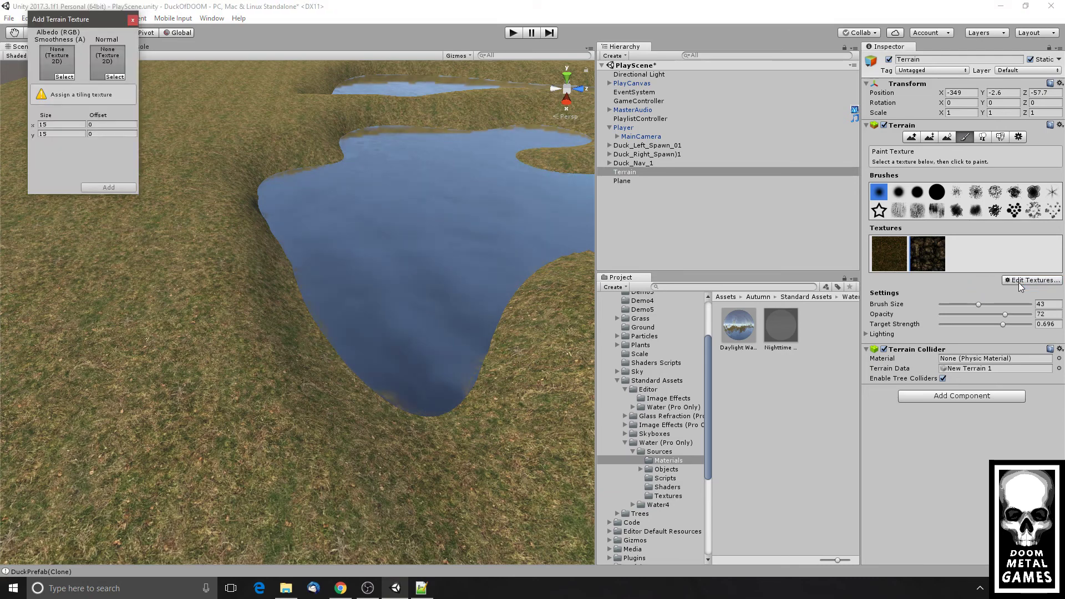
left_click(64, 76)
type("groun")
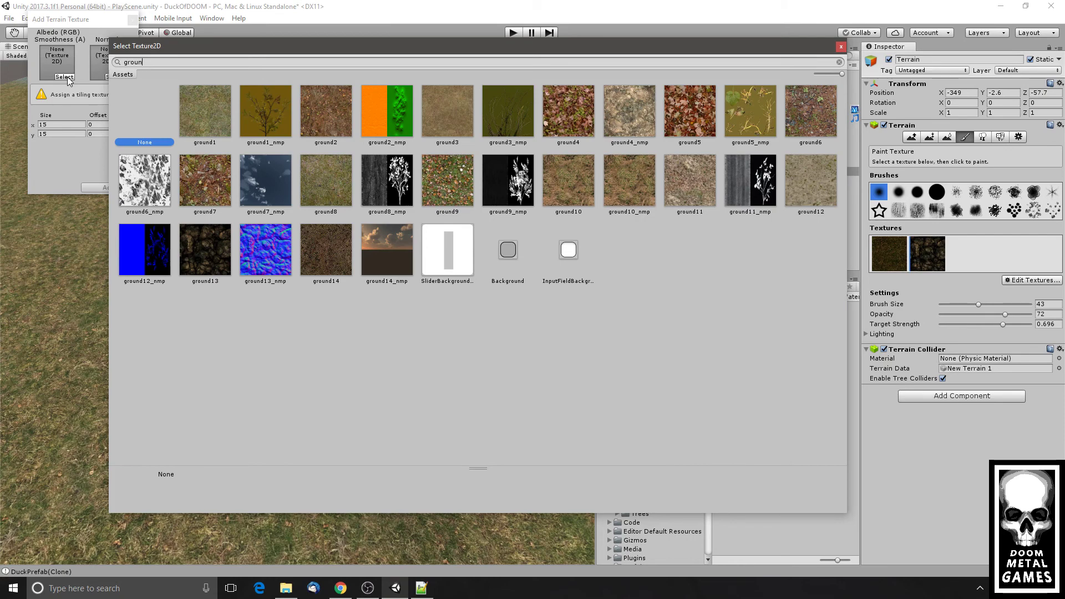
left_click(574, 189)
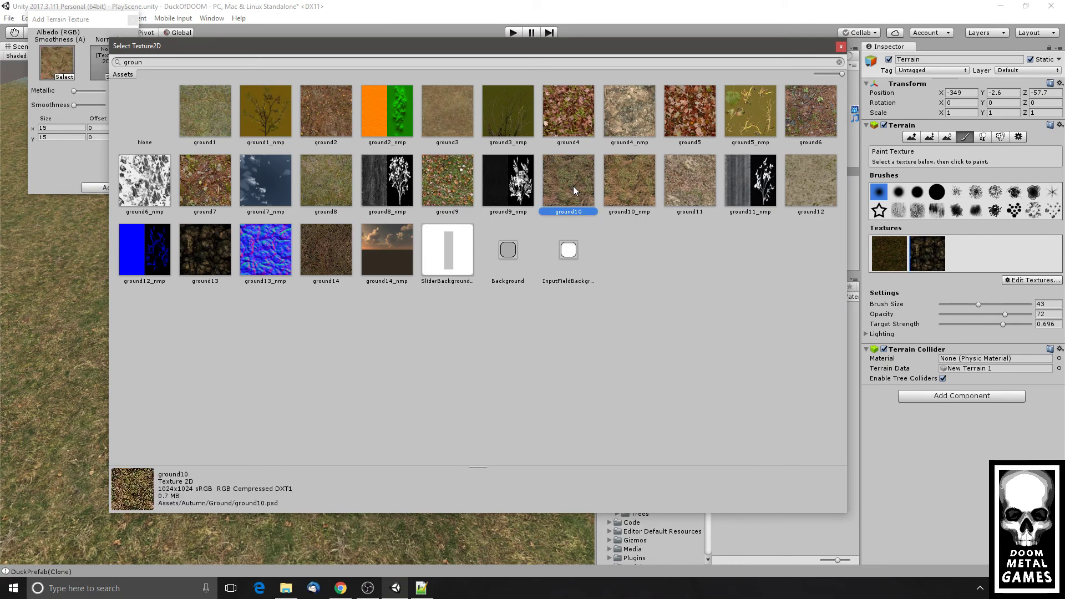
double_click(574, 185)
left_click(125, 77)
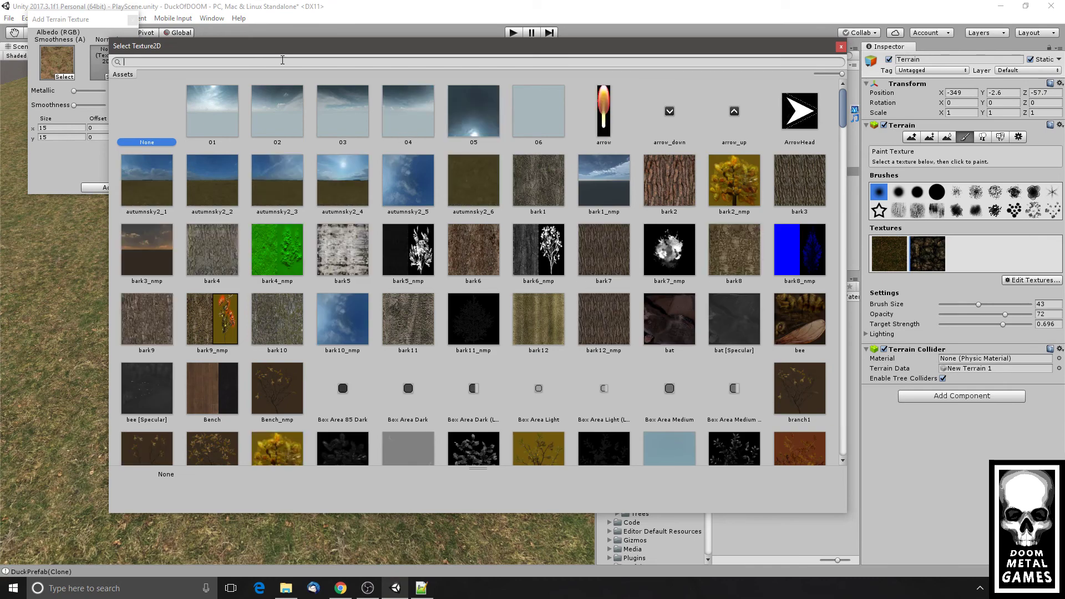
type("ground")
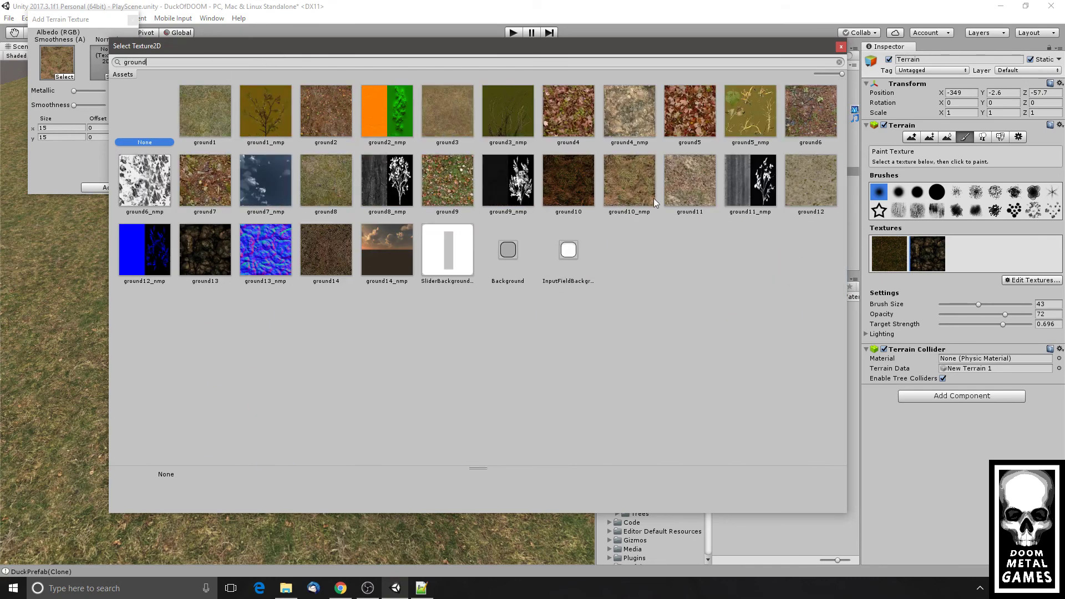
double_click(654, 202)
left_click(106, 187)
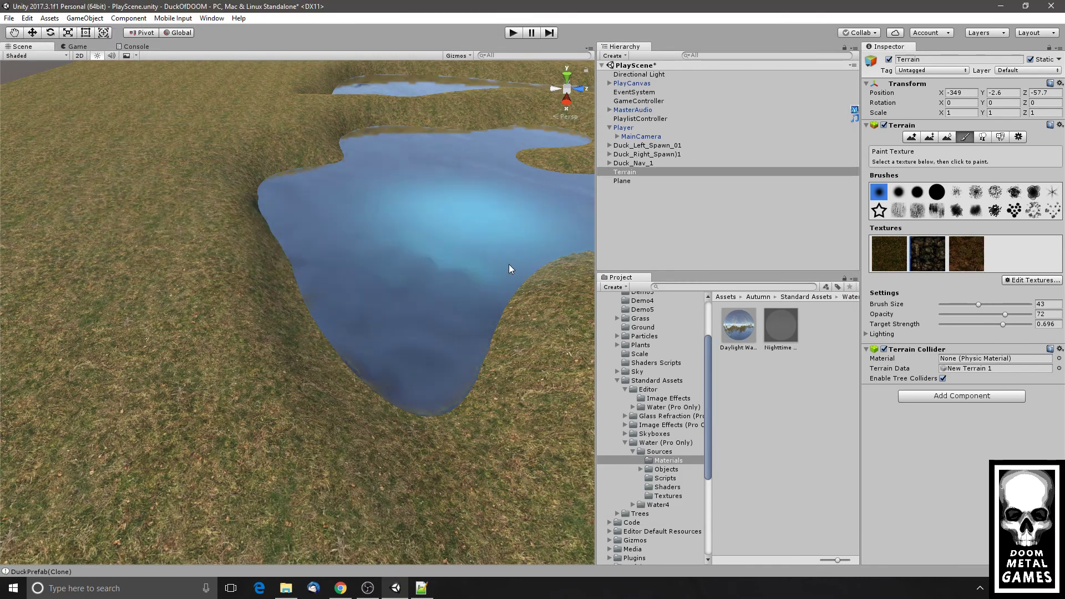
- Try painting the rock texture along the lake's bank
left_click(366, 368)
middle_click_drag(434, 275, 405, 272)
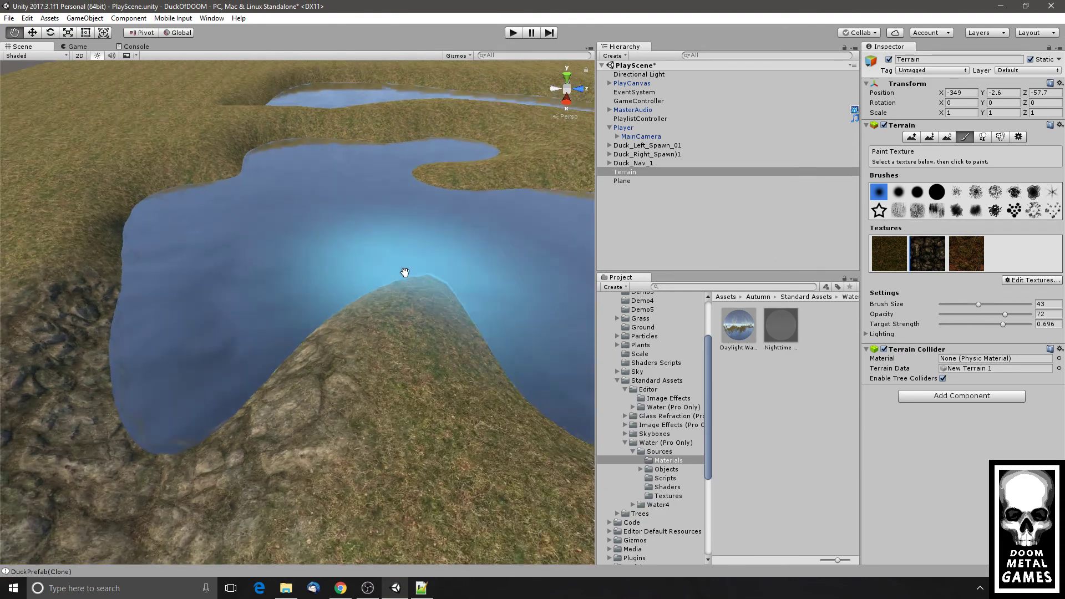
scroll(405, 274, "down", 3)
scroll(405, 276, "up", 1)
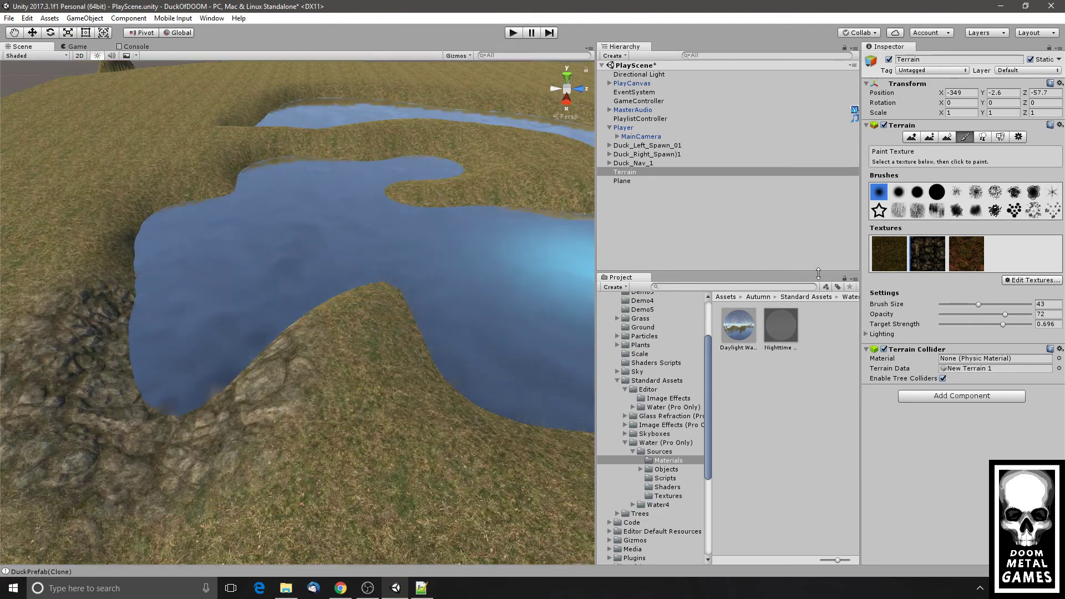
- Paint the new ground10 texture over the banks and the land strips around the lakes
left_click(980, 256)
mouse_move(358, 281)
left_mouse_down()
mouse_move(140, 398)
mouse_move(268, 397)
mouse_move(349, 321)
mouse_move(443, 178)
mouse_move(515, 179)
mouse_move(315, 121)
mouse_move(220, 170)
mouse_move(281, 116)
left_mouse_up()
middle_click_drag(424, 177, 206, 137)
mouse_move(178, 288)
left_mouse_down()
mouse_move(405, 297)
mouse_move(341, 128)
mouse_move(424, 129)
left_mouse_up()
mouse_move(423, 129)
middle_mouse_down()
mouse_move(380, 200)
mouse_move(383, 265)
middle_mouse_up()
mouse_move(383, 265)
left_mouse_down()
mouse_move(430, 347)
mouse_move(316, 236)
left_mouse_up()
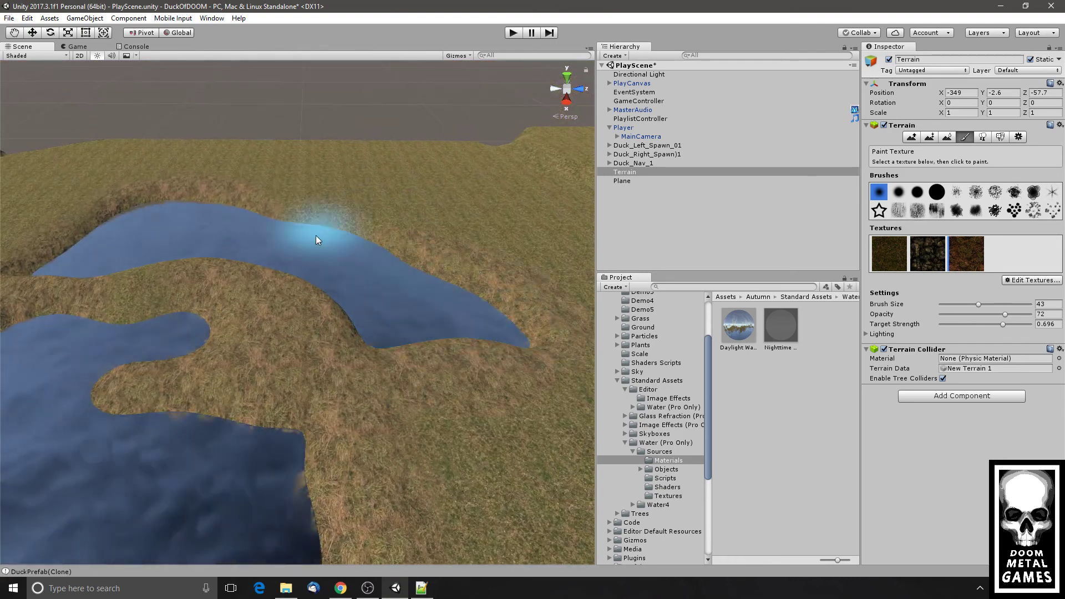
mouse_move(316, 221)
middle_mouse_down()
mouse_move(350, 325)
mouse_move(338, 283)
middle_mouse_up()
scroll(352, 307, "down", 3)
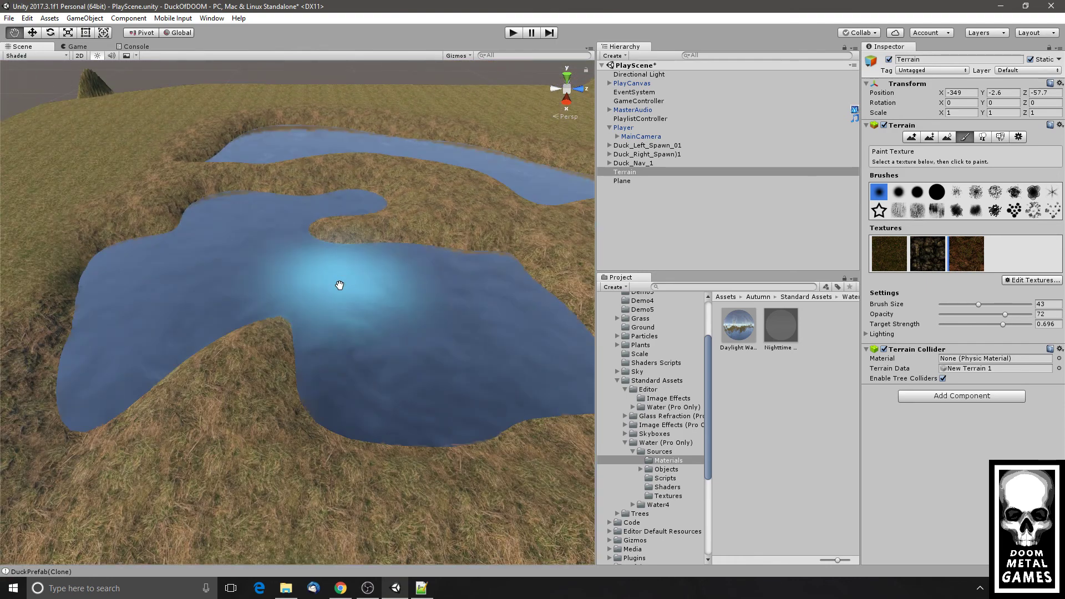
- Paint rock texture patches on the lake's peninsula and banks, and undo the stroke over the narrow channel
left_click(916, 267)
left_click_drag(255, 368, 303, 340)
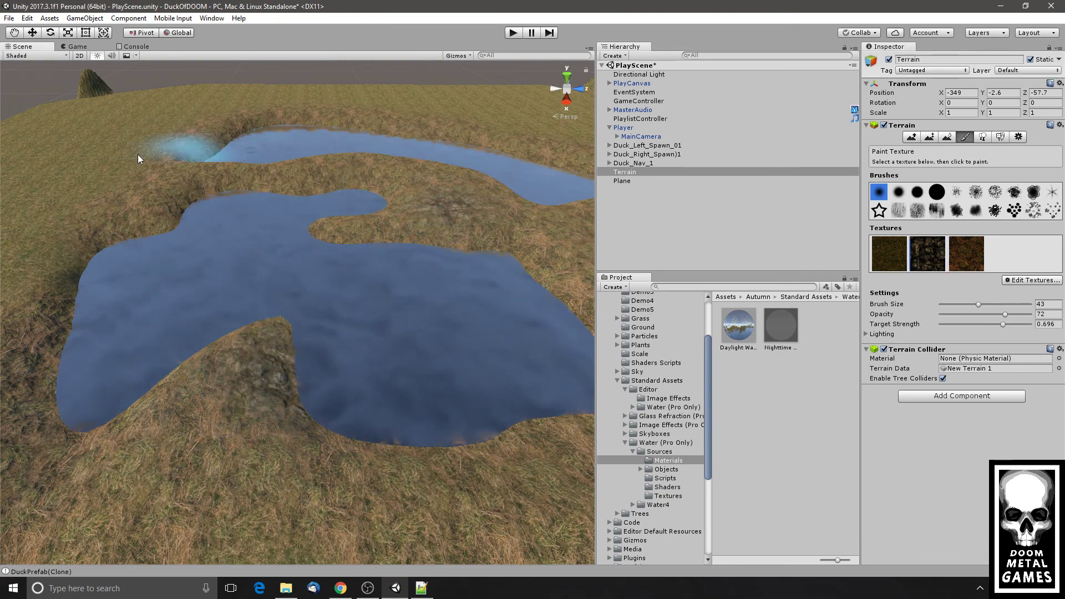
middle_click_drag(264, 432, 202, 257)
left_click_drag(202, 258, 438, 184)
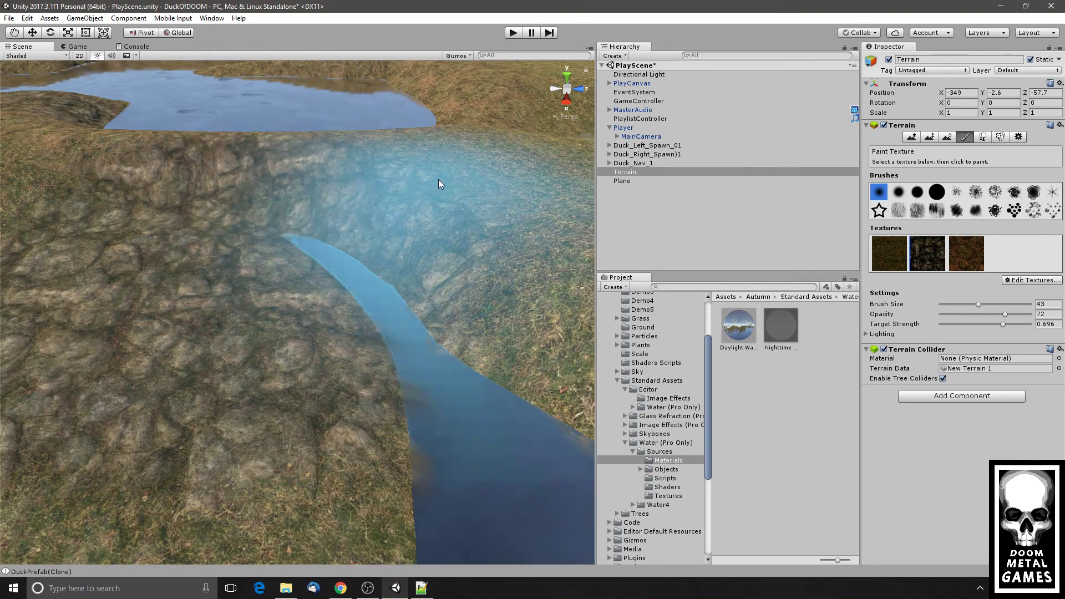
key("ctrl+z")
scroll(410, 254, "down", 10)
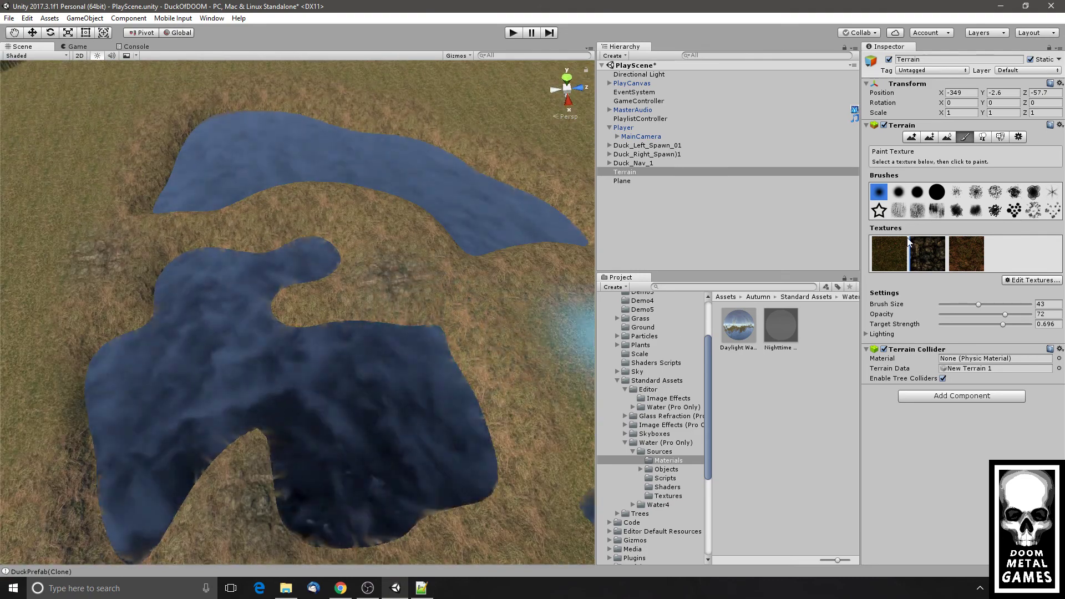
- Choose a streaky textured brush with target strength 0.436 and paint faint rock on the land beside the lake
left_click(918, 210)
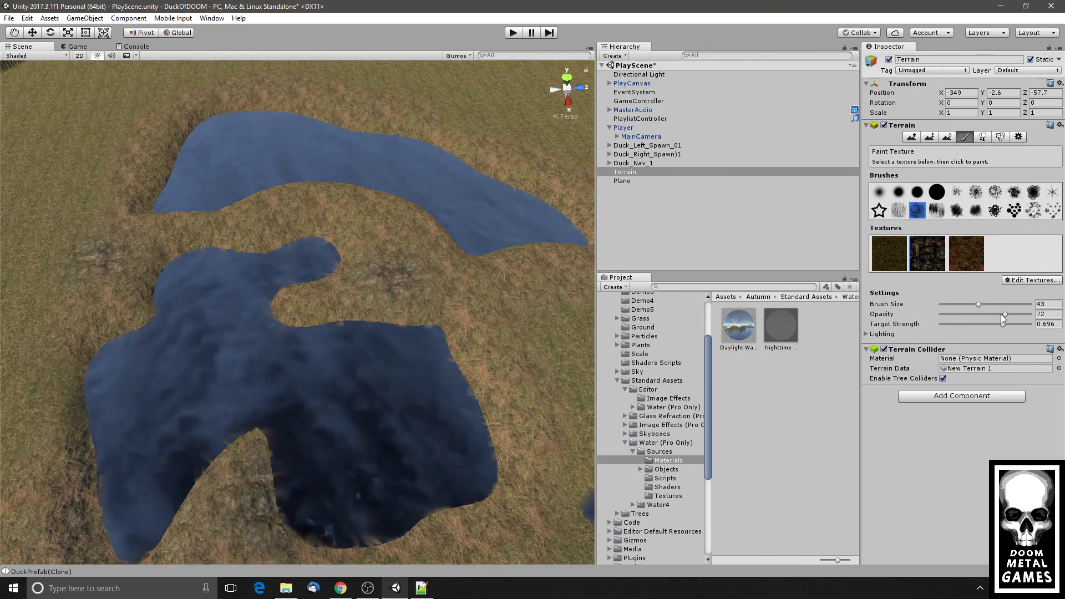
left_click(981, 324)
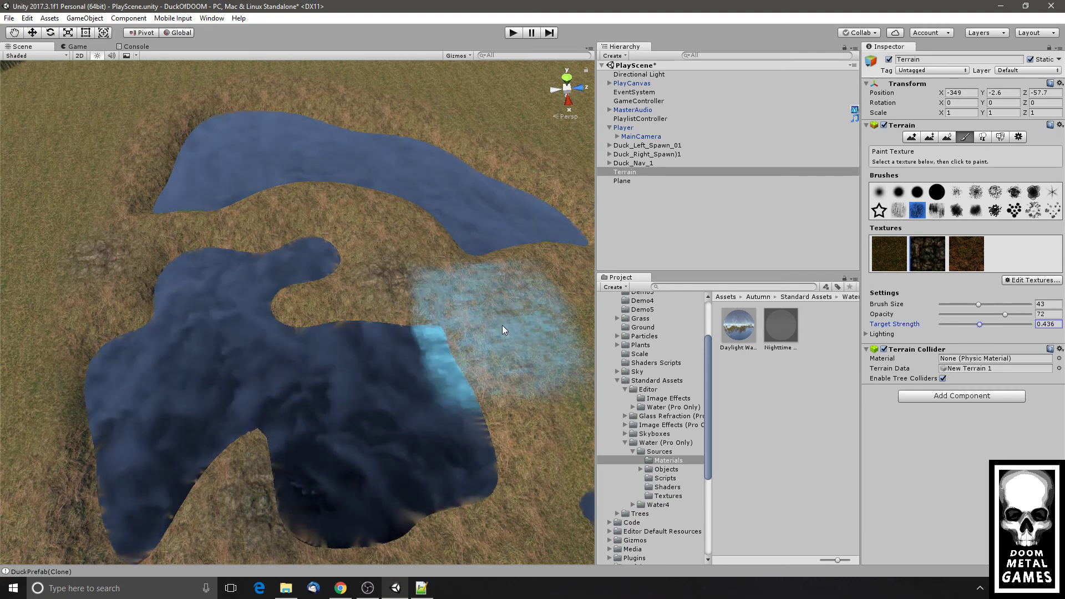
left_click(510, 307)
- Paint the ground10 texture around the neighbouring ponds with the streaky brush
middle_click_drag(504, 247, 472, 238)
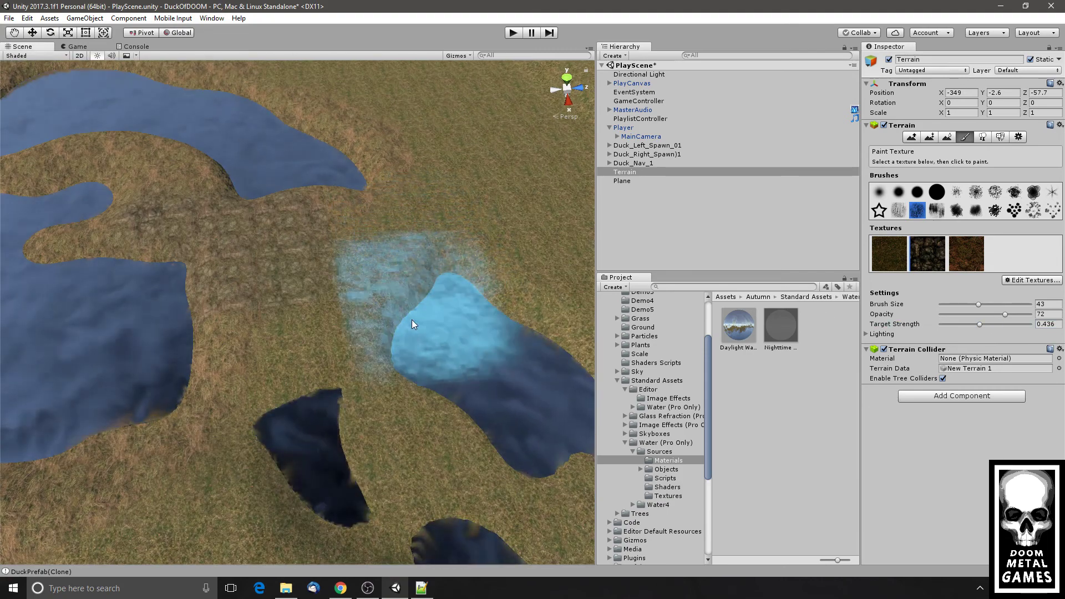
left_click(399, 322)
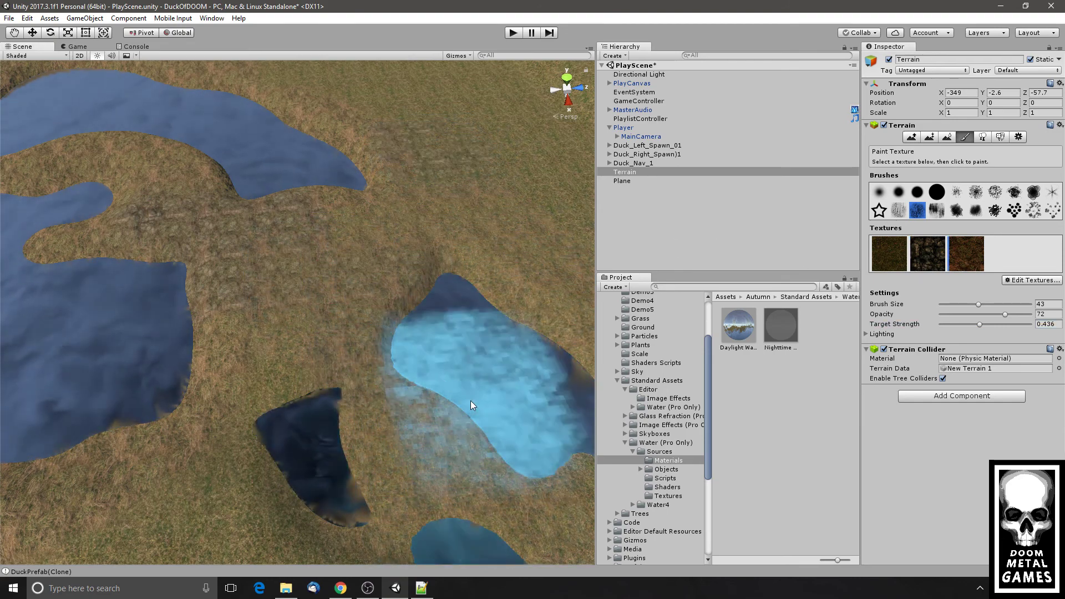
middle_click_drag(470, 400, 322, 216)
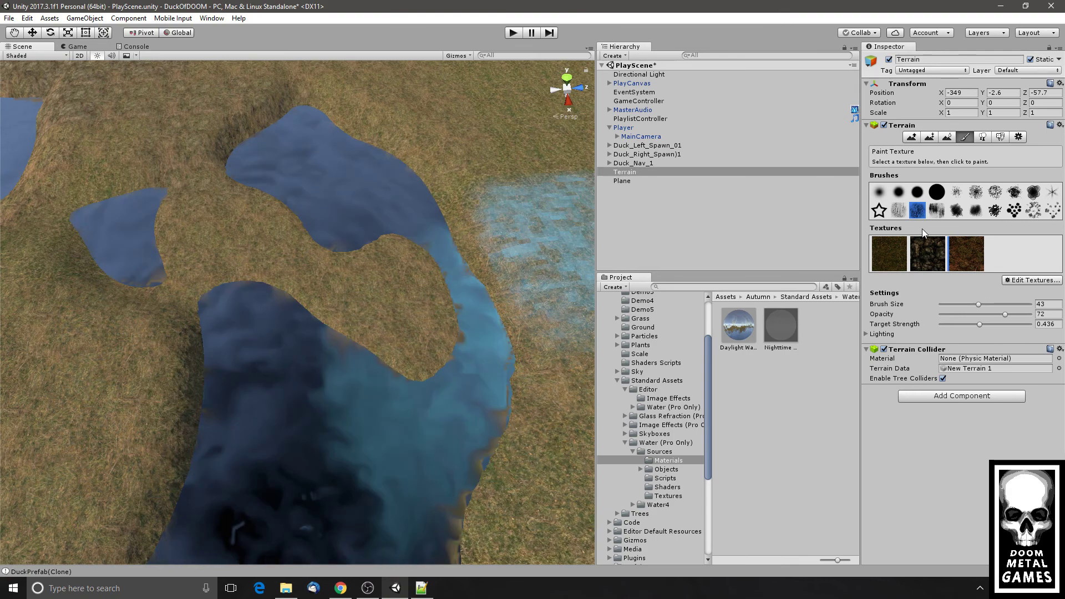
- Add a grass detail to the terrain using grass12 as its detail texture
left_click(982, 137)
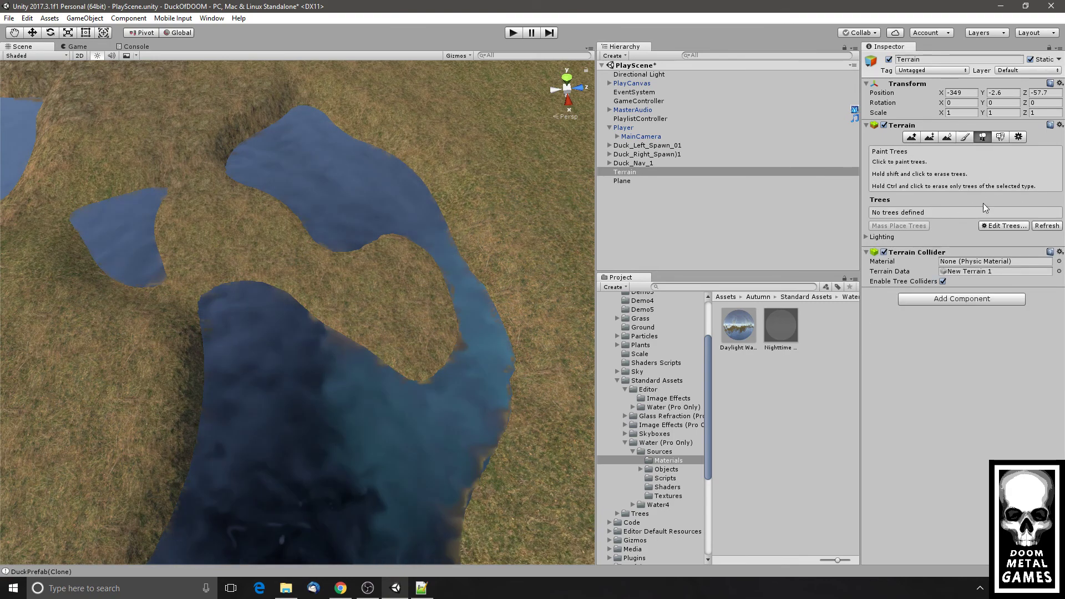
left_click(1001, 137)
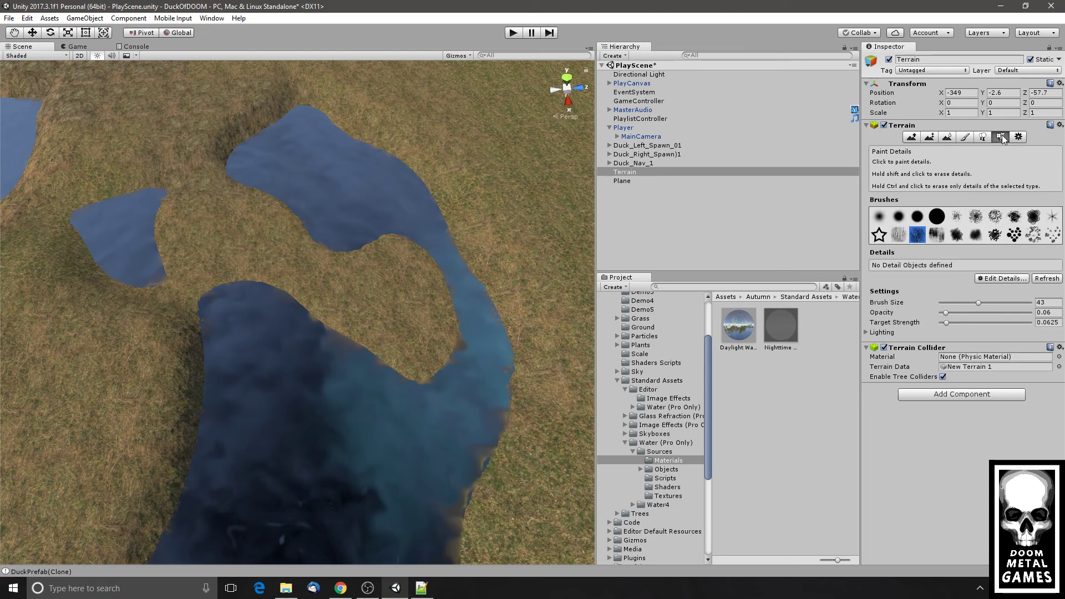
left_click(1008, 280)
left_click(1007, 281)
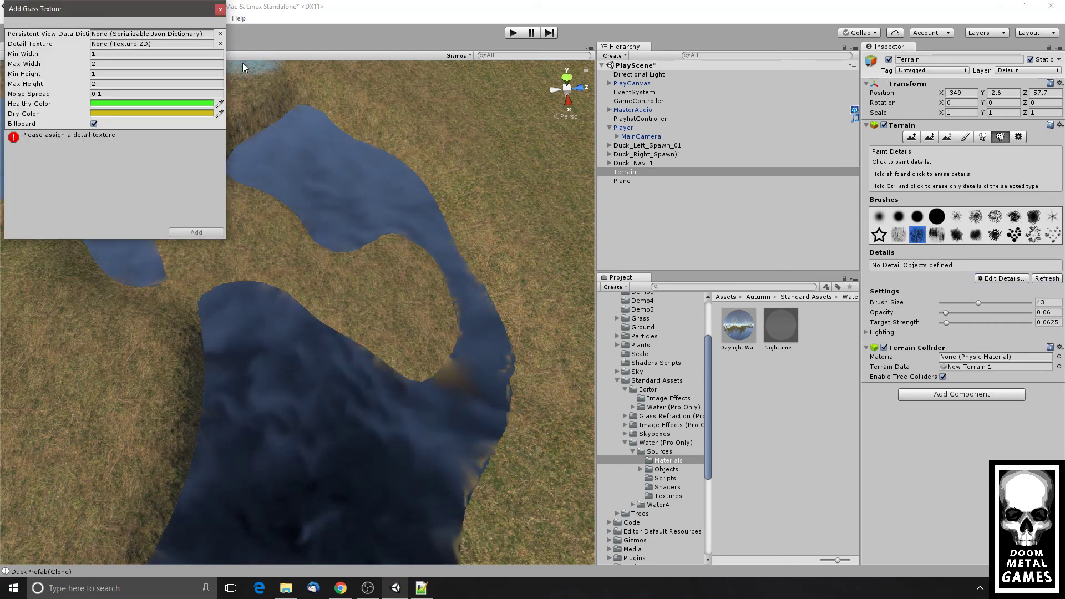
left_click(220, 44)
type("grass")
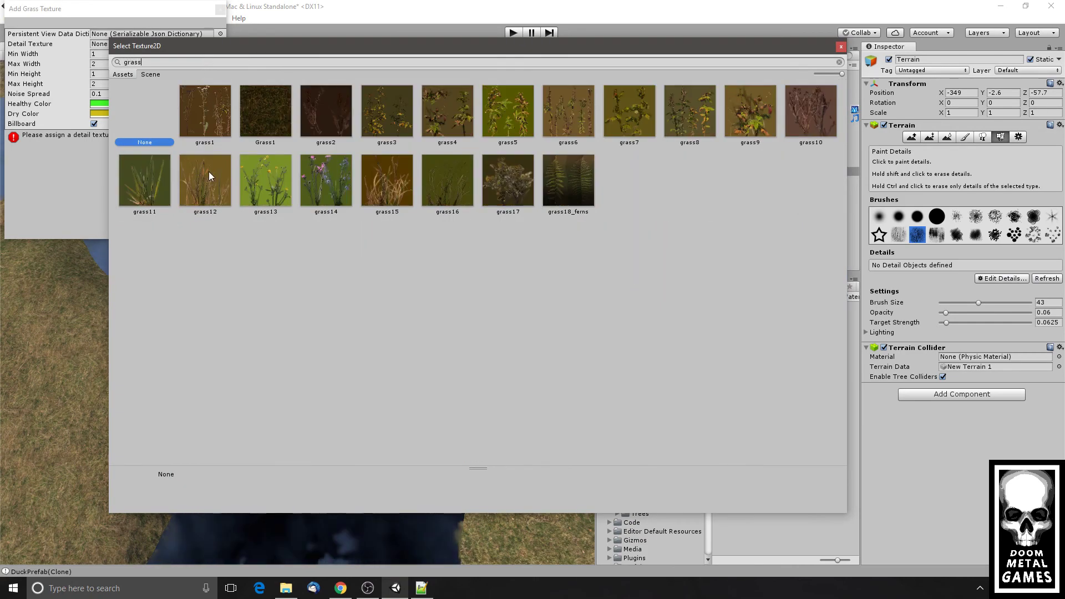
double_click(209, 171)
left_click(201, 233)
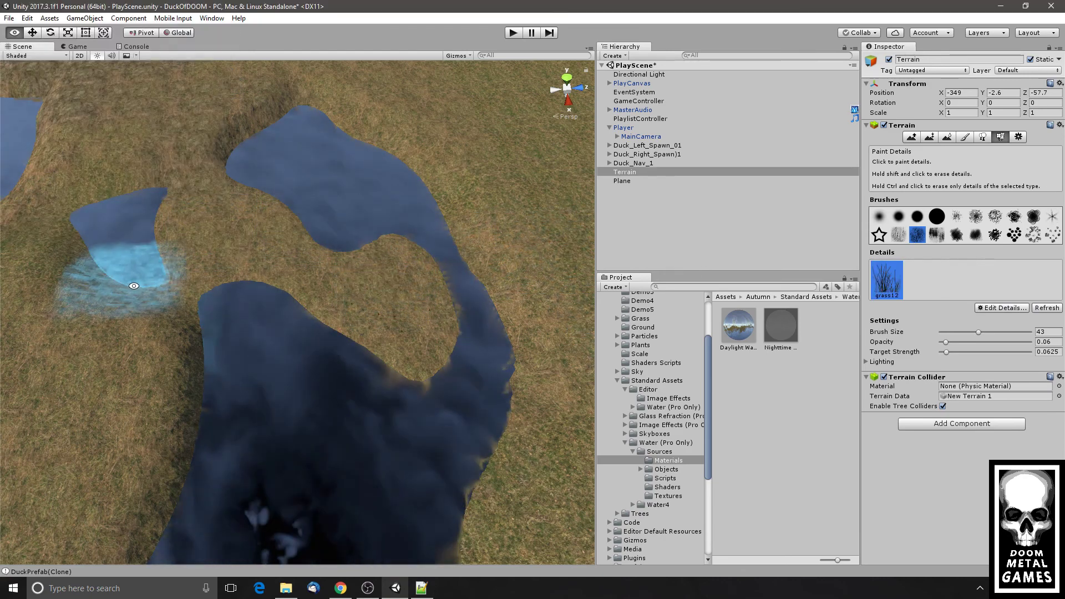
- Set the detail brush size to 57 and paint grass12 over the land around the lakes
middle_click_drag(134, 286, 202, 286, "alt")
scroll(235, 332, "up", 2)
scroll(235, 332, "down", 2)
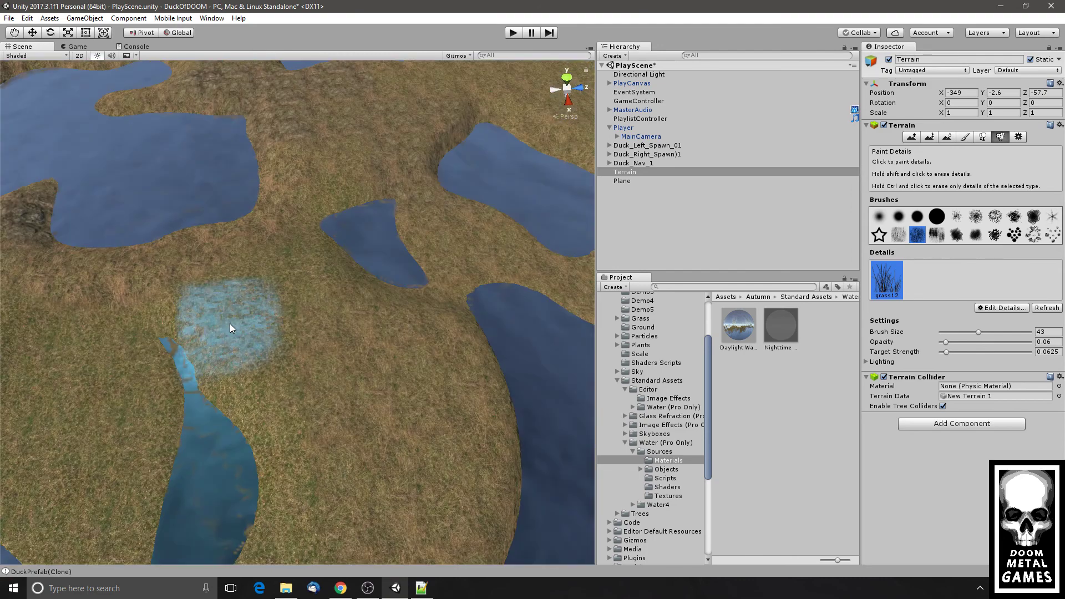
scroll(230, 324, "down", 5)
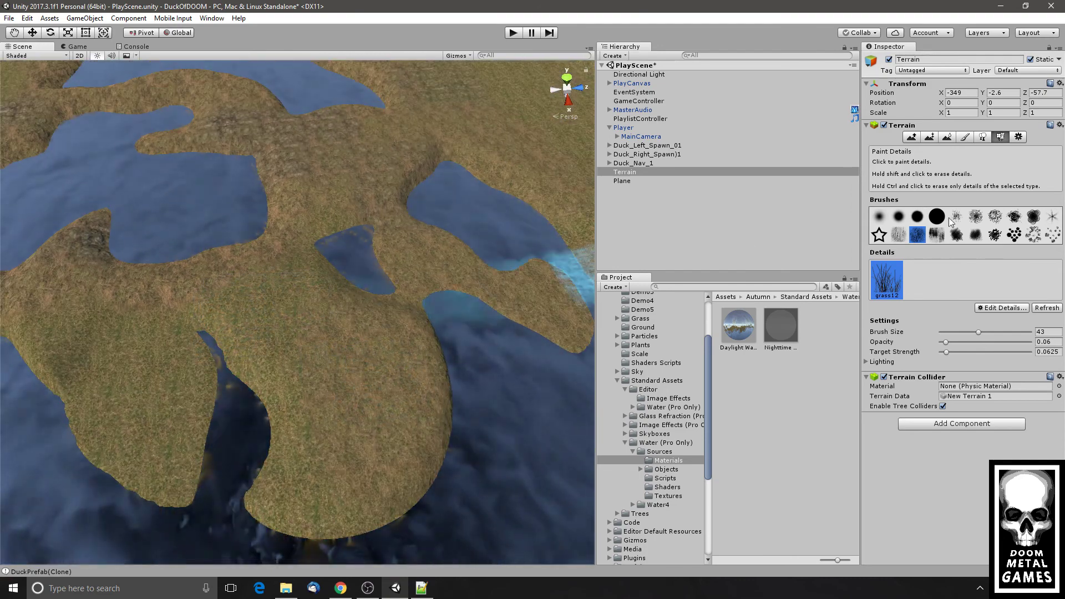
left_click_drag(978, 333, 992, 332)
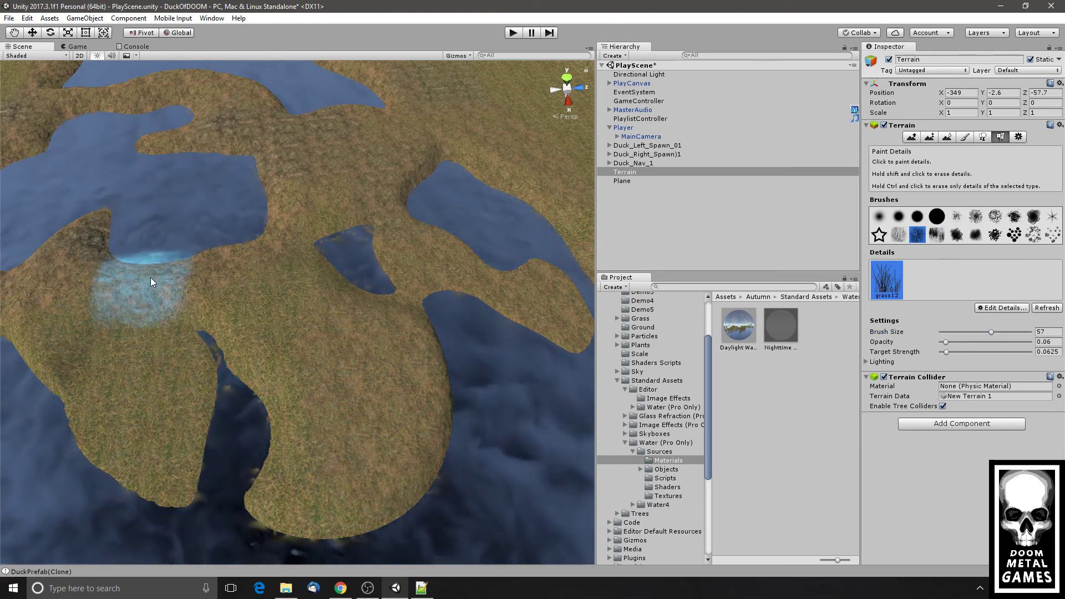
scroll(113, 277, "down", 5)
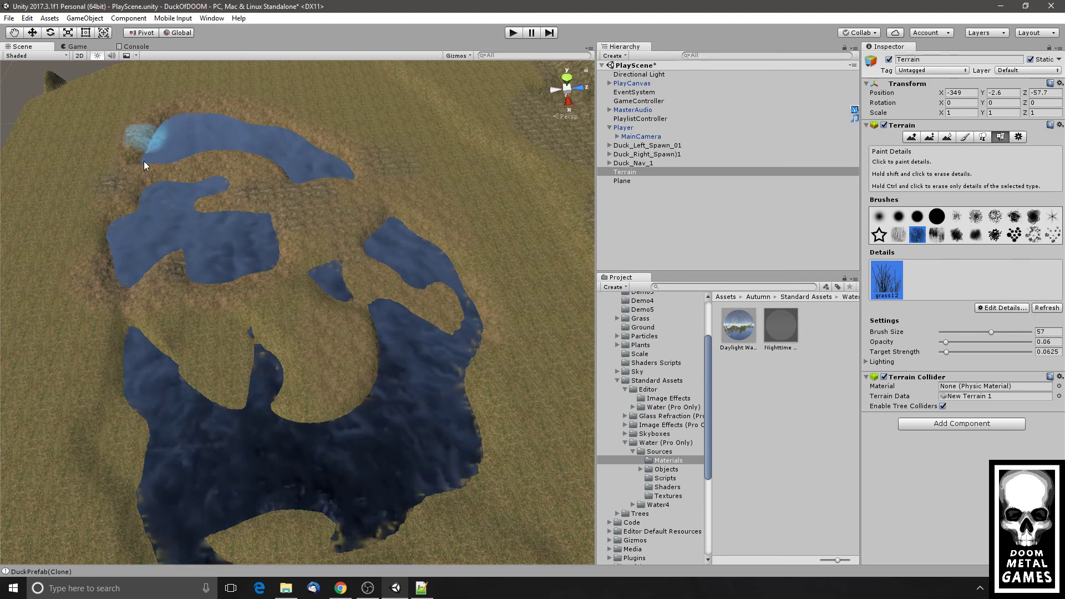
scroll(261, 294, "up", 3)
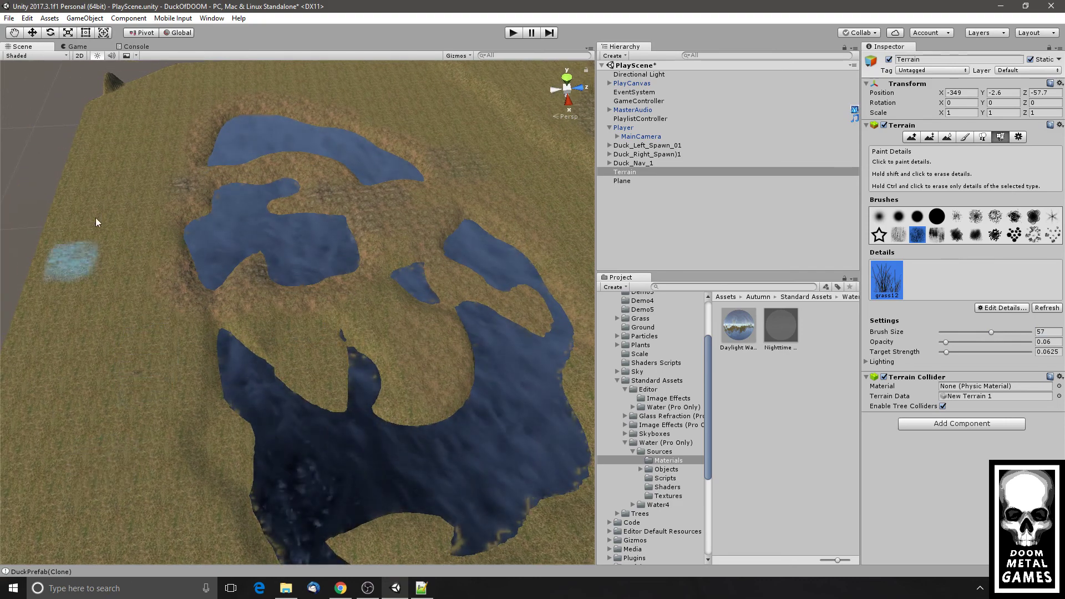
- Play-test the scene in the game view, walking through the grass and along the lake shore, and stop the game
left_click(78, 47)
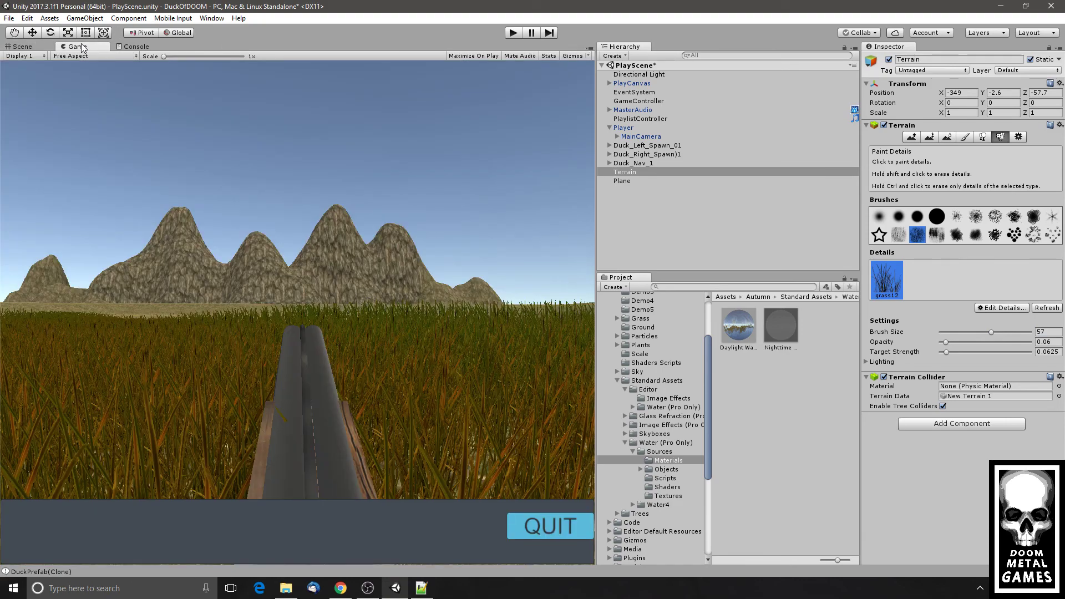
left_click(506, 35)
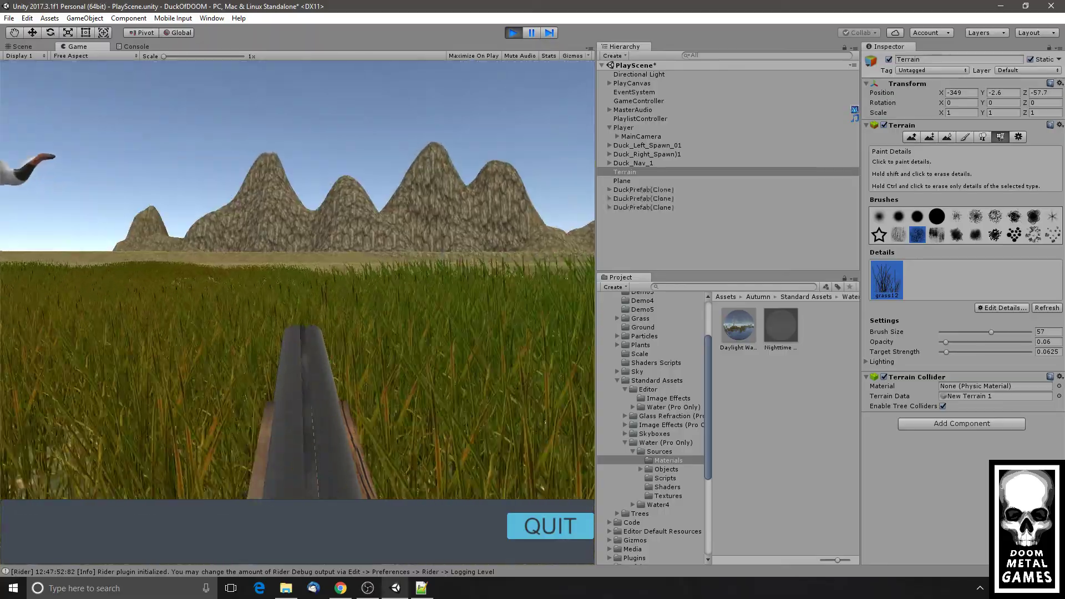
key("w")
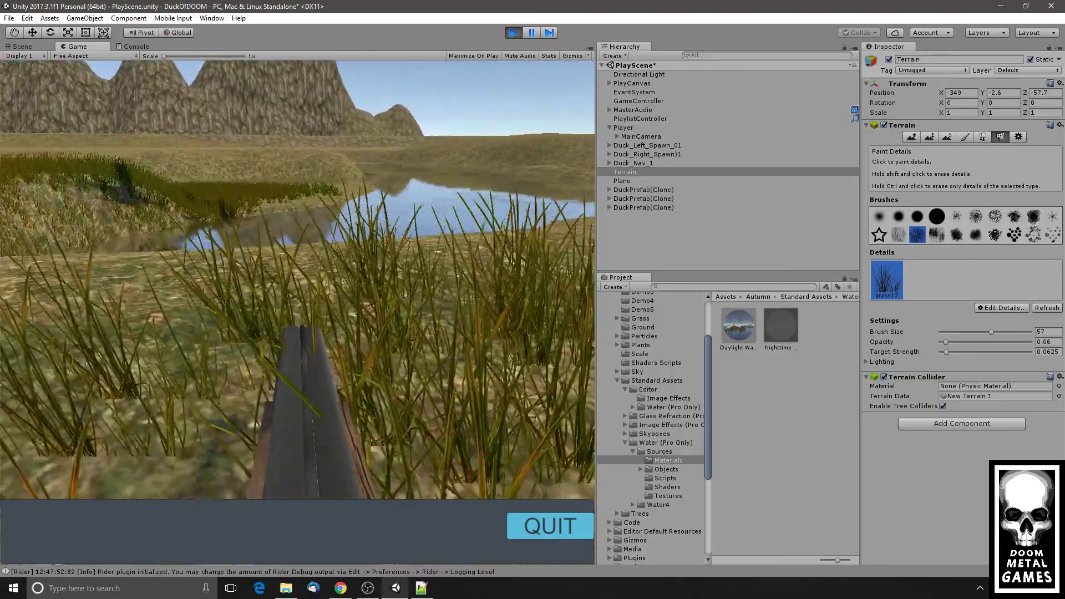
key("w")
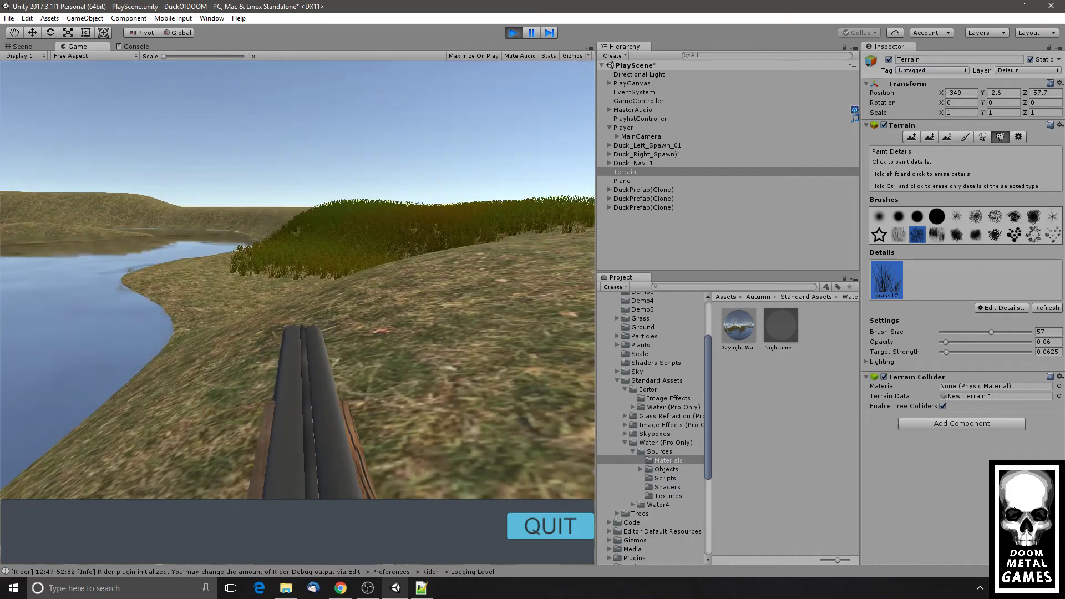
key("w")
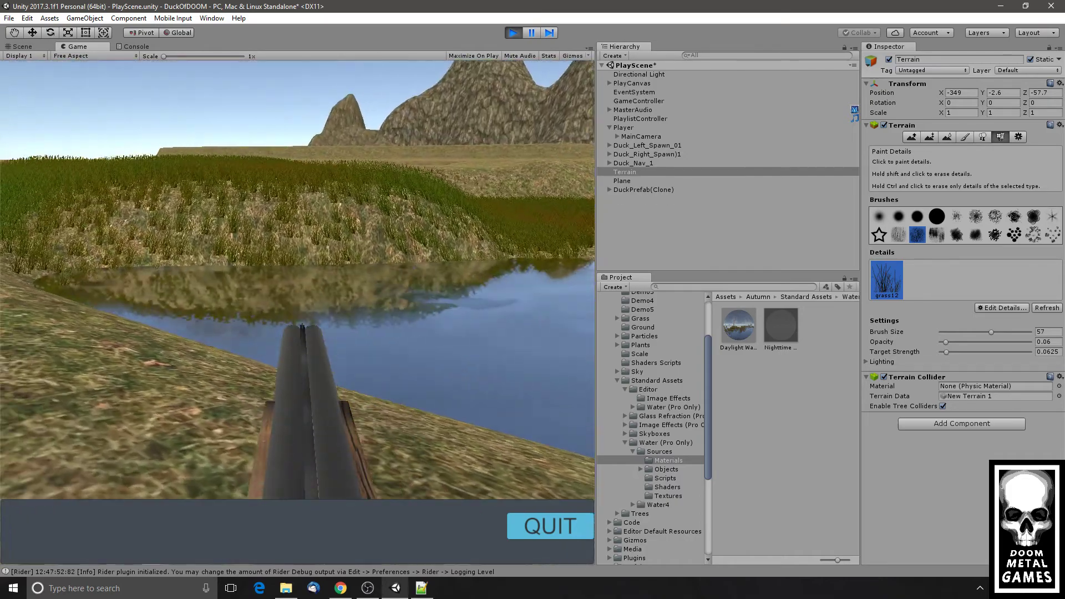
key("Escape")
left_click(514, 35)
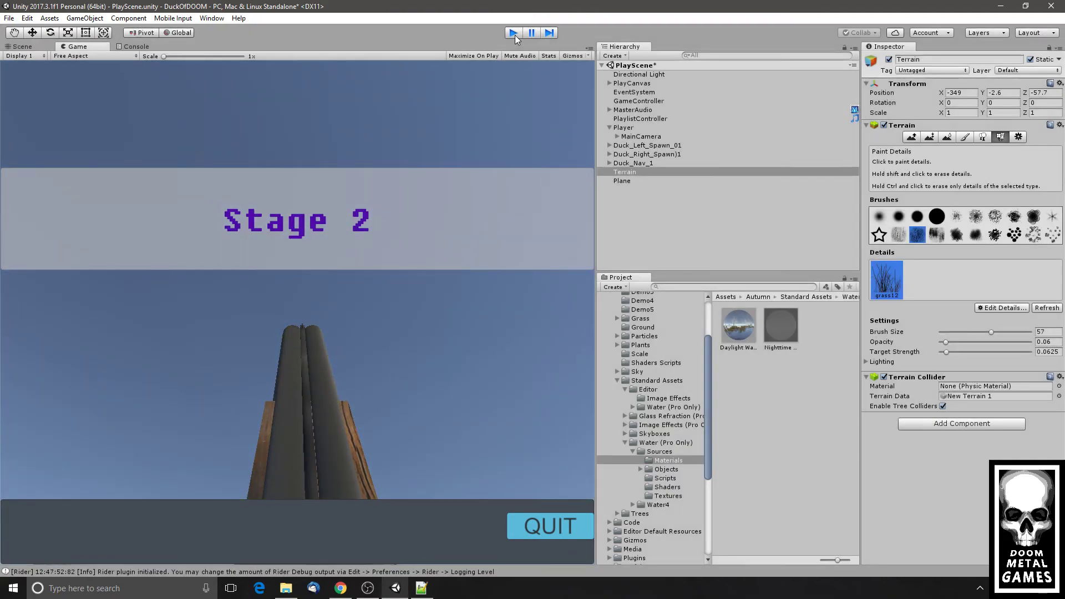
- Widen the scene view and paint more grass12 over the land beside the lake
left_click_drag(598, 214, 625, 213)
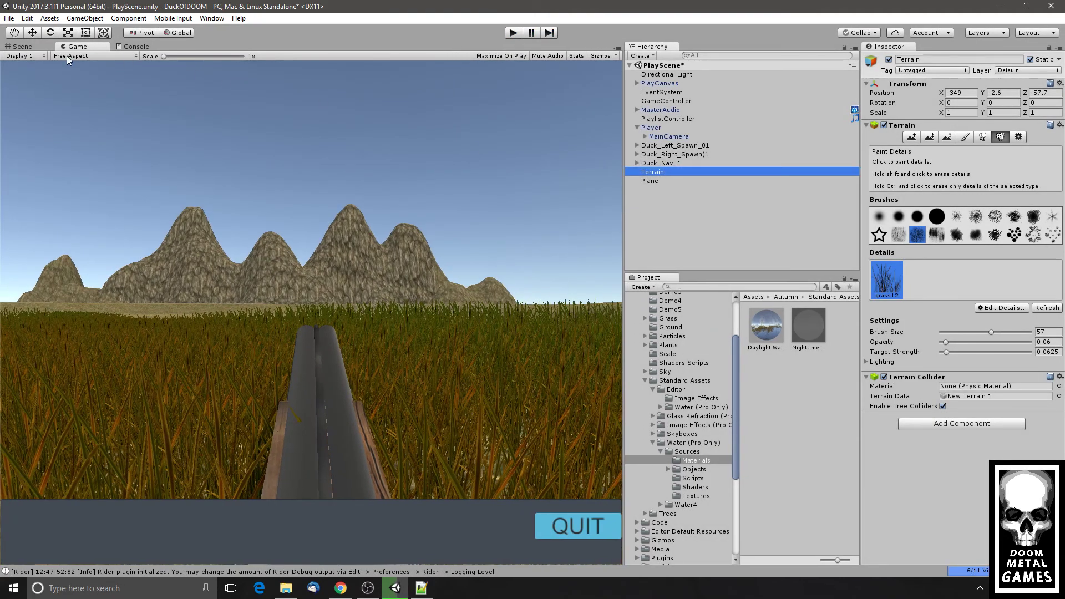
left_click(21, 47)
scroll(392, 248, "up", 10)
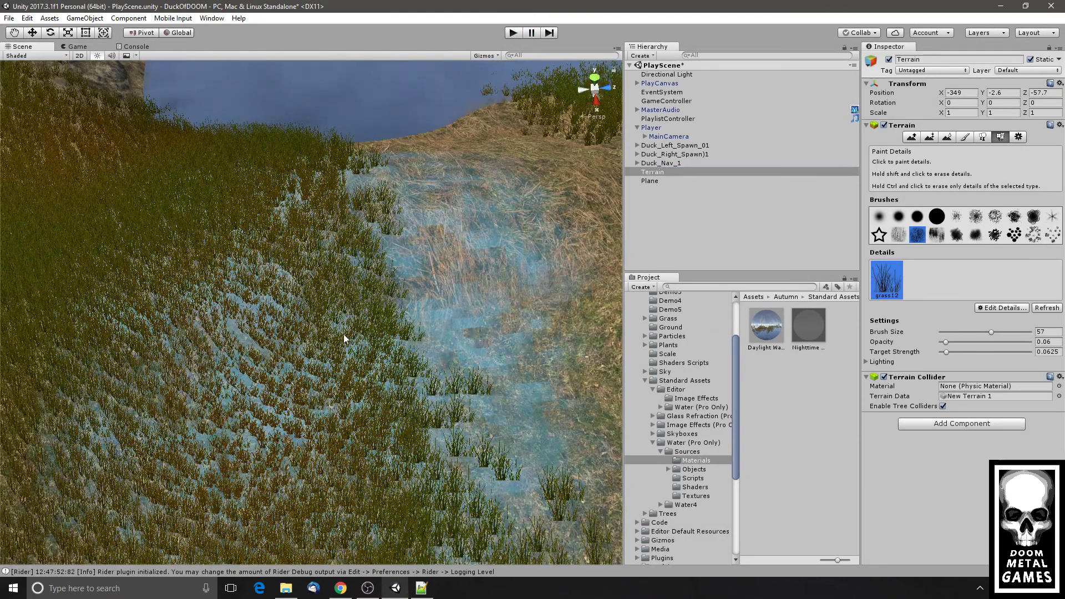
scroll(336, 321, "down", 10, "alt")
mouse_move(335, 321)
left_mouse_down("alt")
mouse_move(340, 305)
mouse_move(427, 294)
mouse_move(420, 310)
left_mouse_up("alt")
scroll(347, 299, "up", 6, "alt")
mouse_move(239, 250)
left_mouse_down()
mouse_move(393, 489)
mouse_move(159, 364)
mouse_move(138, 255)
left_mouse_up()
middle_click_drag(409, 214, 366, 347)
mouse_move(413, 238)
middle_mouse_down()
mouse_move(413, 250)
mouse_move(335, 194)
middle_mouse_up()
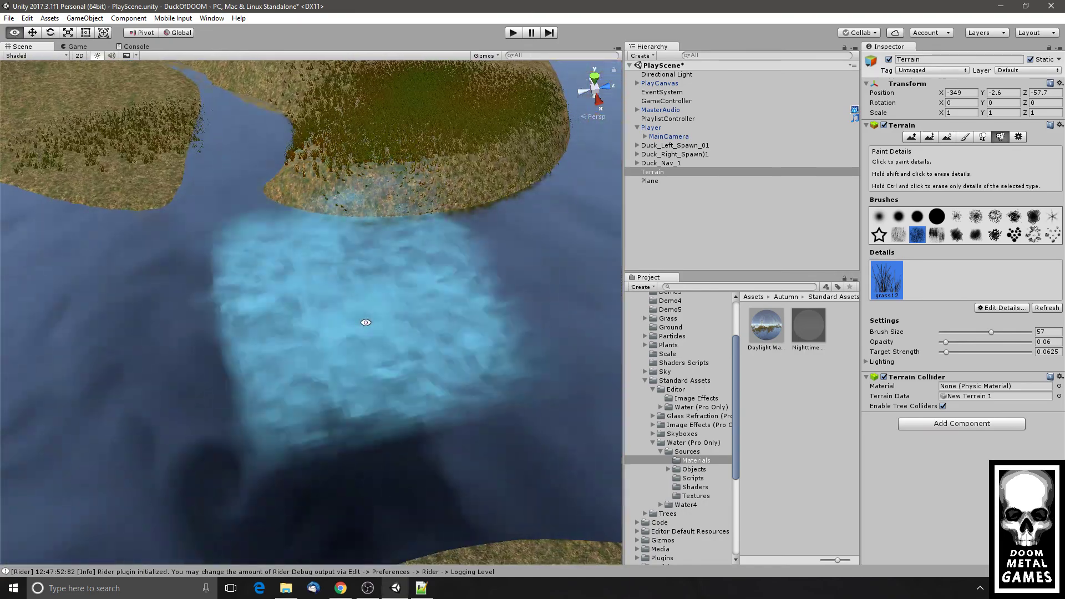
- Continue painting grass12 along the lake shore and across the open land in front of the water
scroll(347, 328, "down", 6, "alt")
middle_click_drag(334, 331, 328, 277)
scroll(333, 277, "up", 3)
mouse_move(370, 192)
left_mouse_down()
mouse_move(337, 195)
mouse_move(76, 323)
mouse_move(193, 228)
left_mouse_up()
middle_click_drag(193, 228, 410, 281)
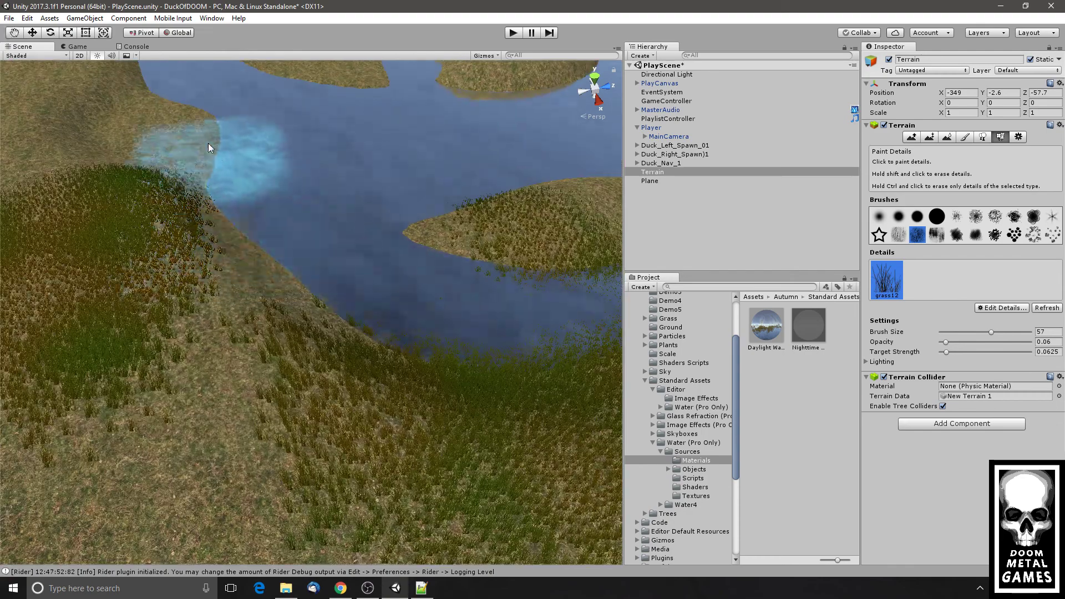
mouse_move(209, 148)
left_mouse_down()
mouse_move(251, 444)
mouse_move(418, 414)
left_mouse_up()
middle_click_drag(418, 414, 378, 373)
scroll(377, 374, "down", 3)
mouse_move(378, 373)
left_mouse_down()
mouse_move(352, 437)
mouse_move(549, 418)
mouse_move(560, 388)
left_mouse_up()
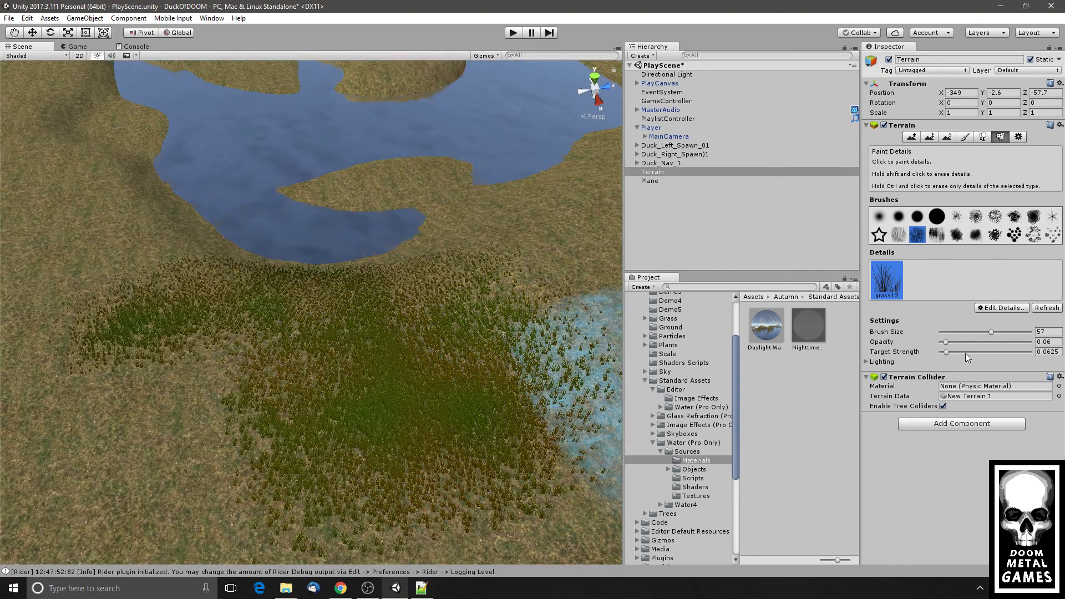
- Set the detail target strength to 0 and brush over the land in front of the lake to thin the grass
left_click(1042, 354)
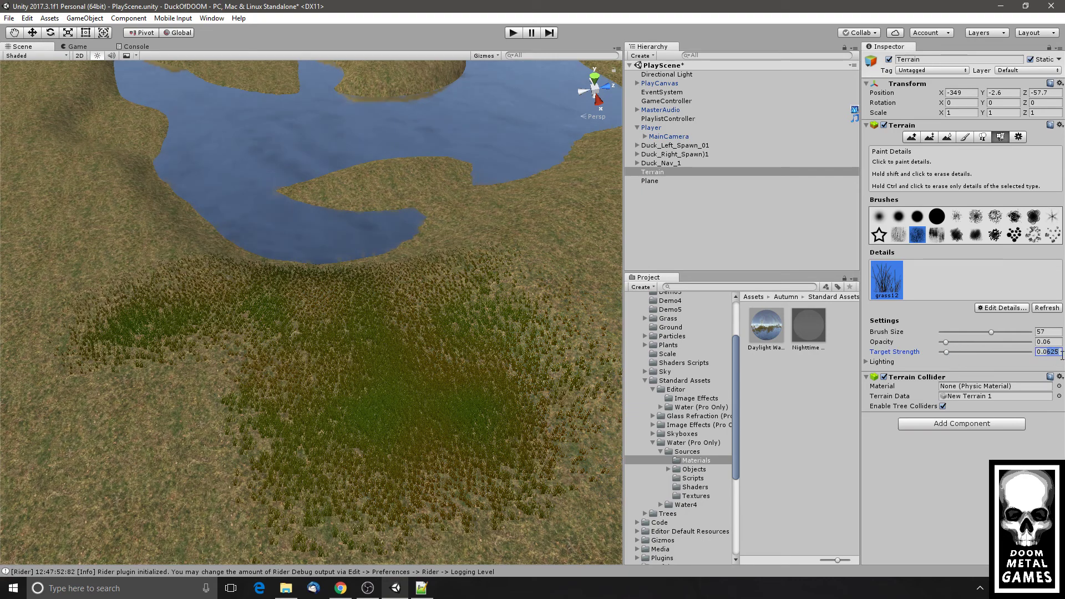
key("Tab")
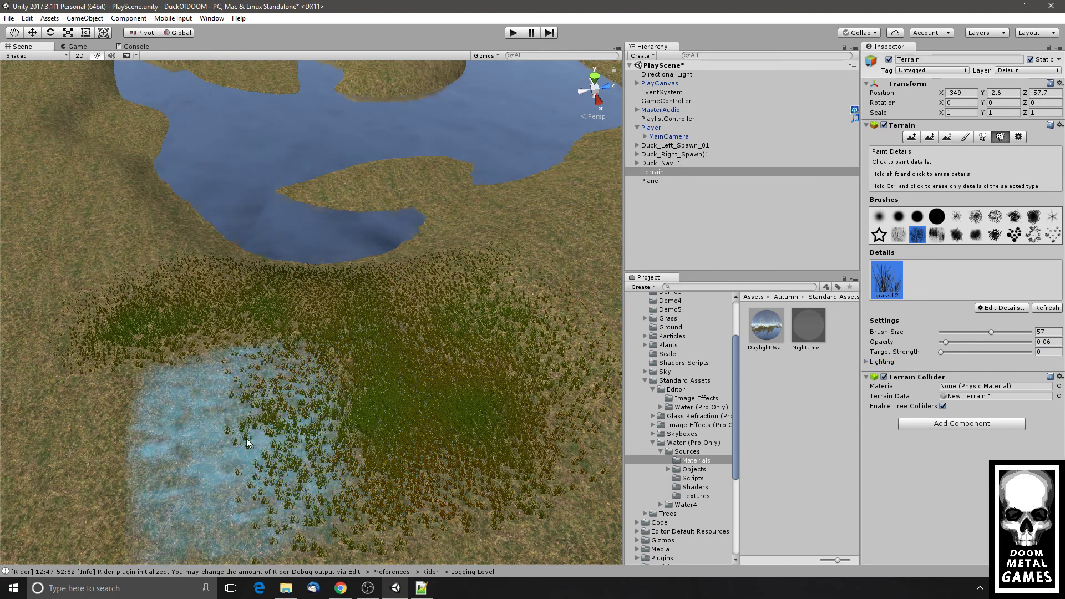
left_click_drag(248, 438, 250, 410)
scroll(249, 409, "down", 6)
scroll(265, 397, "up", 3)
middle_click_drag(205, 384, 335, 415)
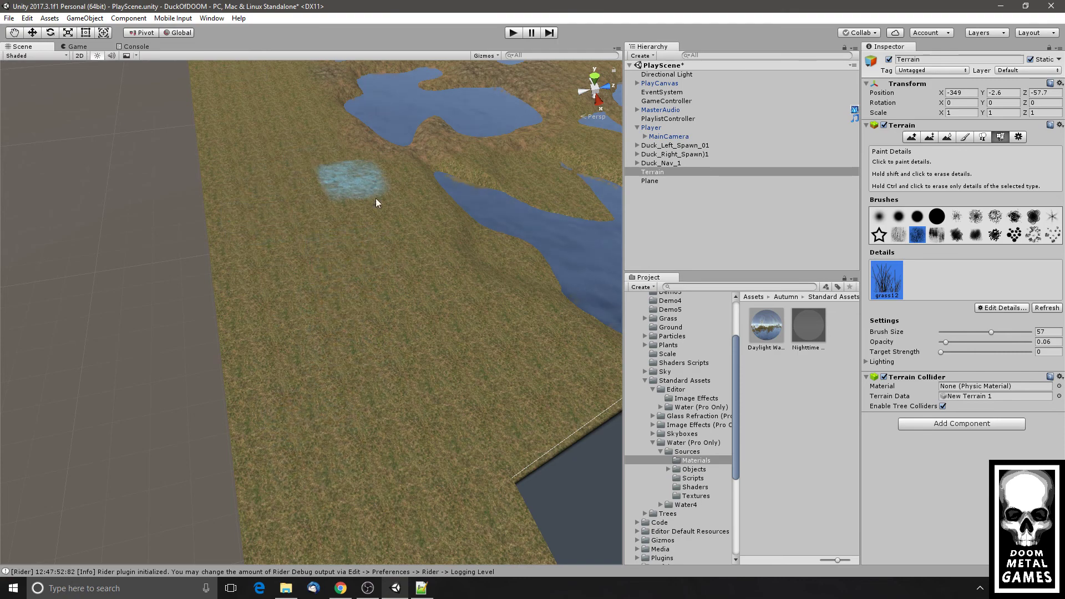
- Inspect the thinned grass in the game view and around the lakes, and briefly play-test the scene
left_click(73, 46)
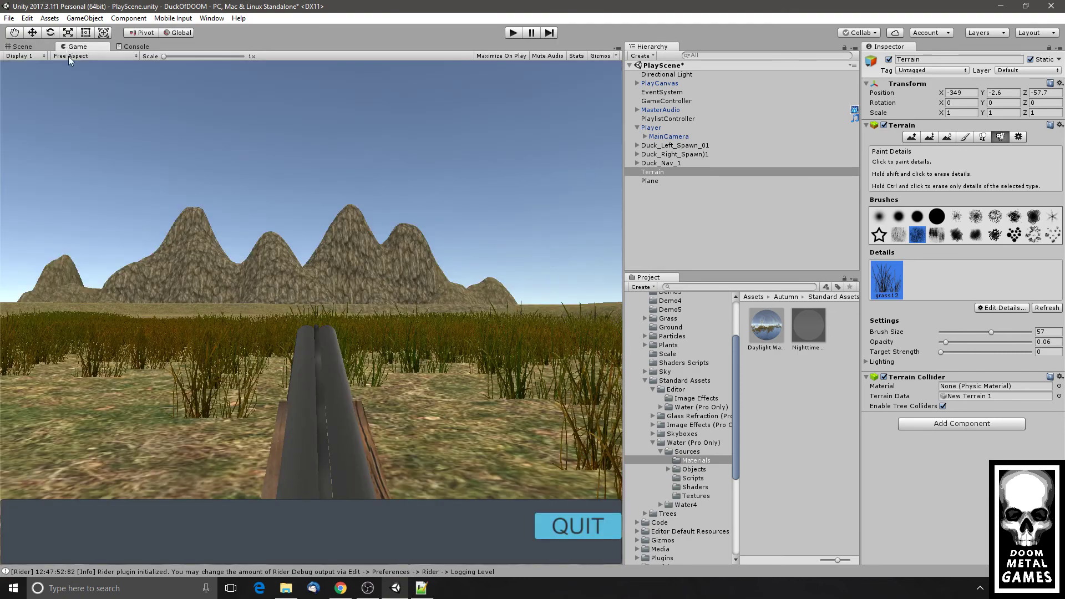
left_click(35, 49)
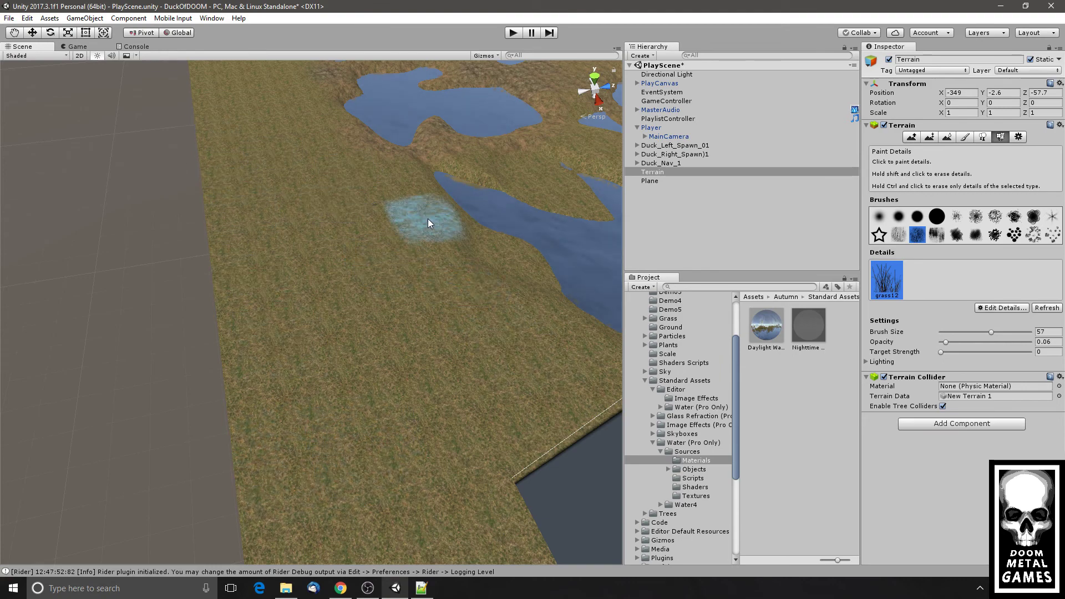
middle_click_drag(471, 177, 451, 323)
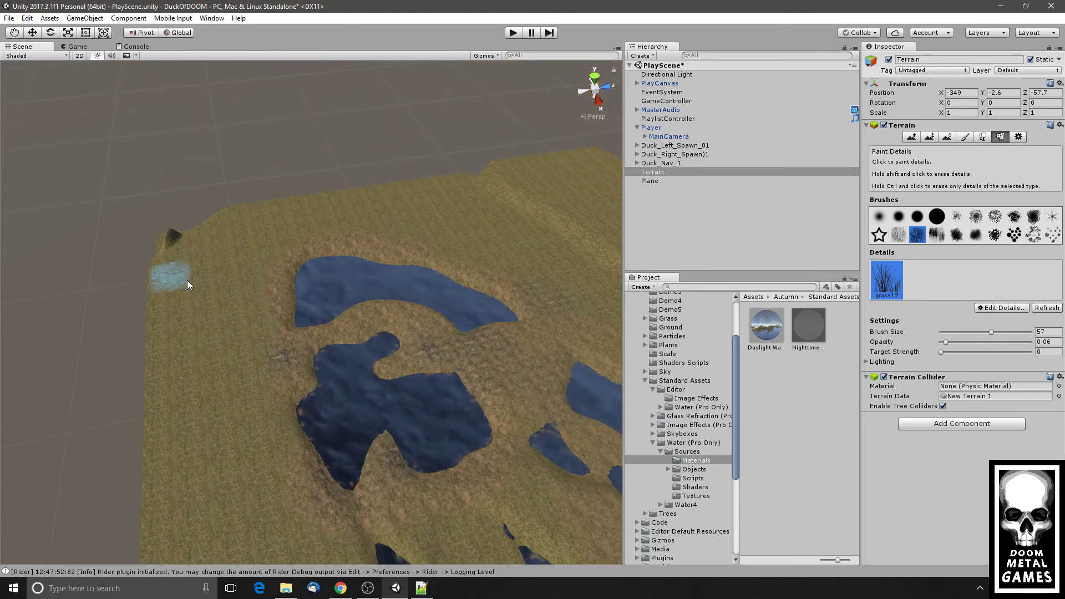
middle_click_drag(549, 426, 444, 278)
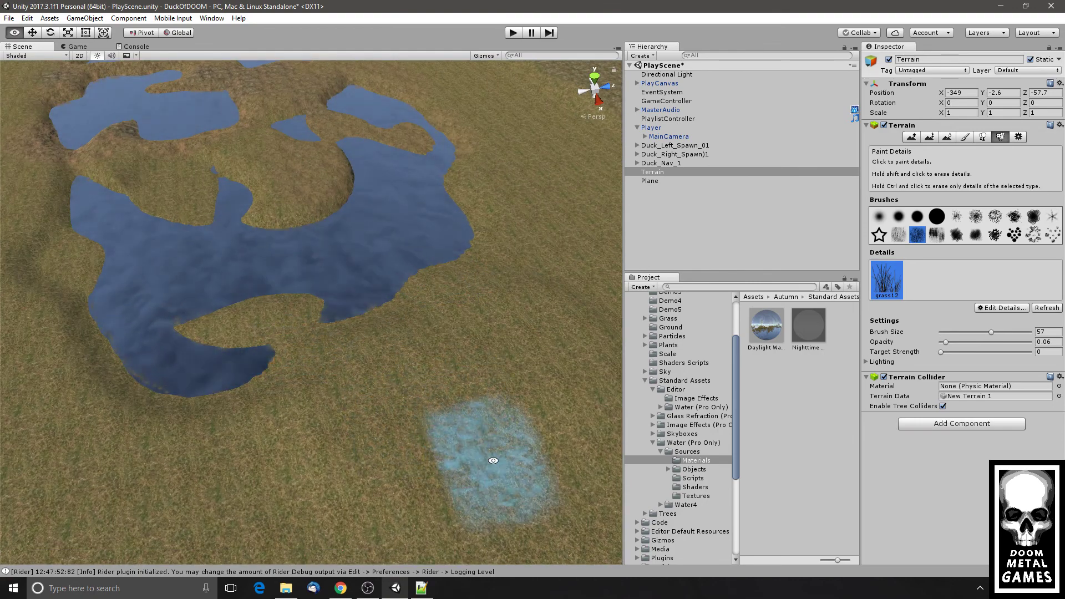
scroll(447, 444, "down", 1)
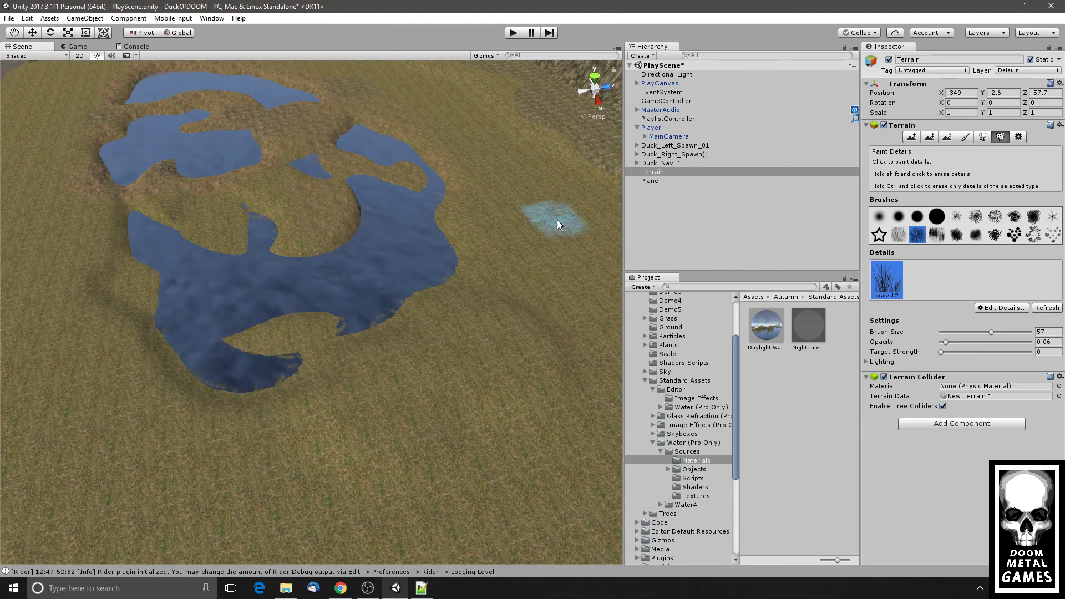
left_click(74, 47)
left_click(513, 33)
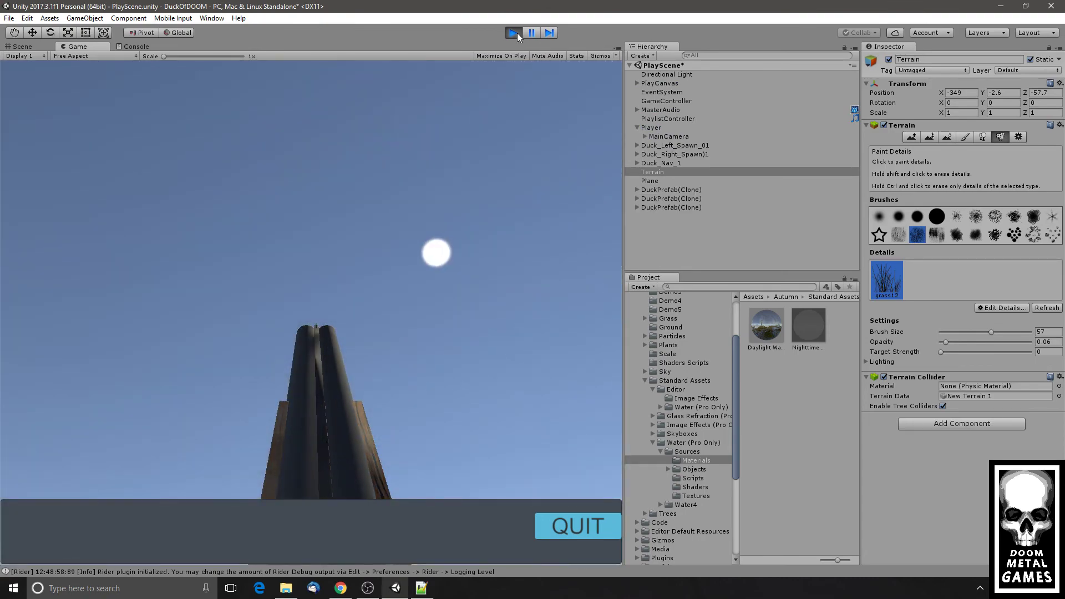
left_click(515, 33)
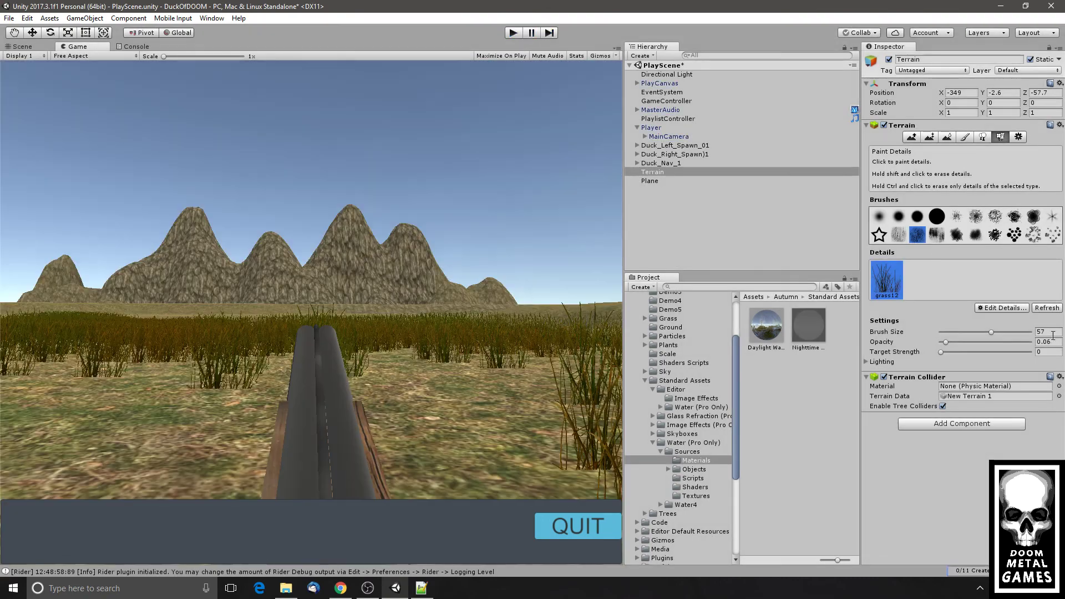
- Set target strength to 0.0625 and brush size to 67, and repaint grass12 in front of the player with a round speckled brush
left_click(941, 352)
left_click_drag(946, 352, 947, 352)
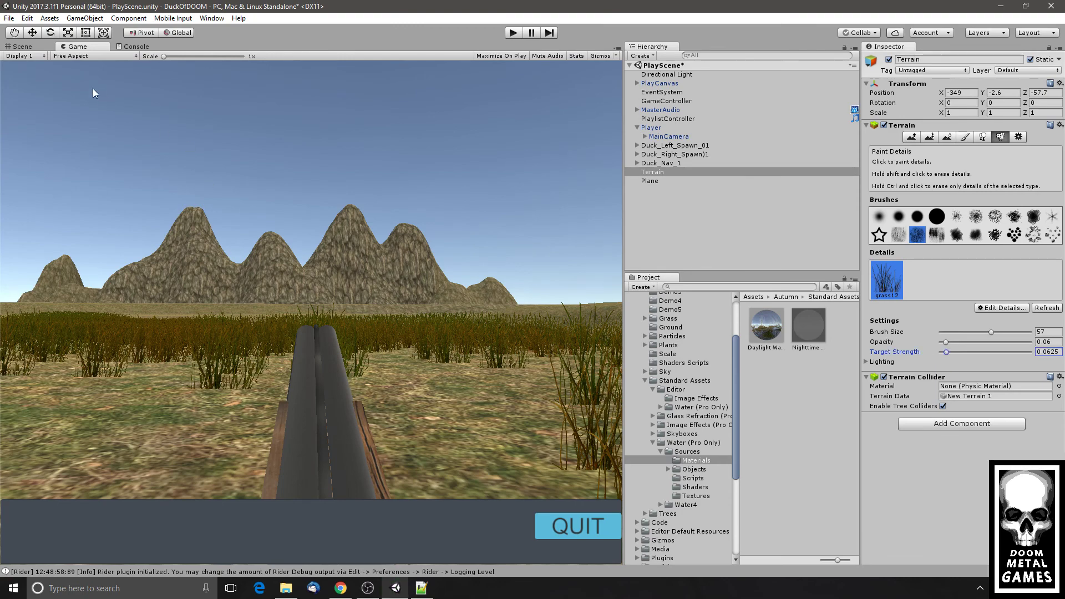
left_click(25, 49)
left_click_drag(209, 323, 340, 355, "alt")
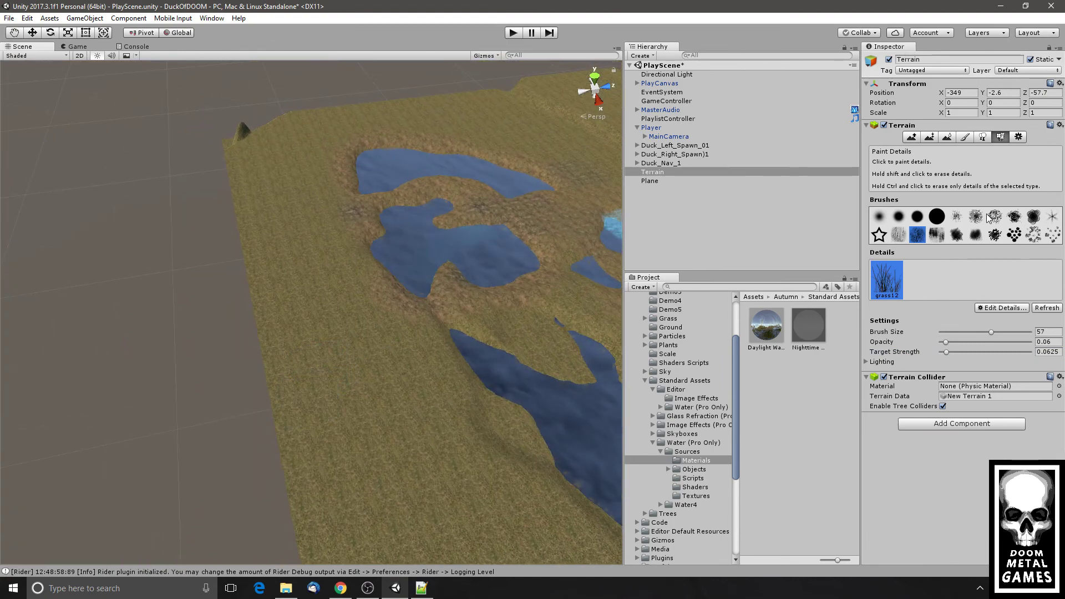
left_click(1001, 332)
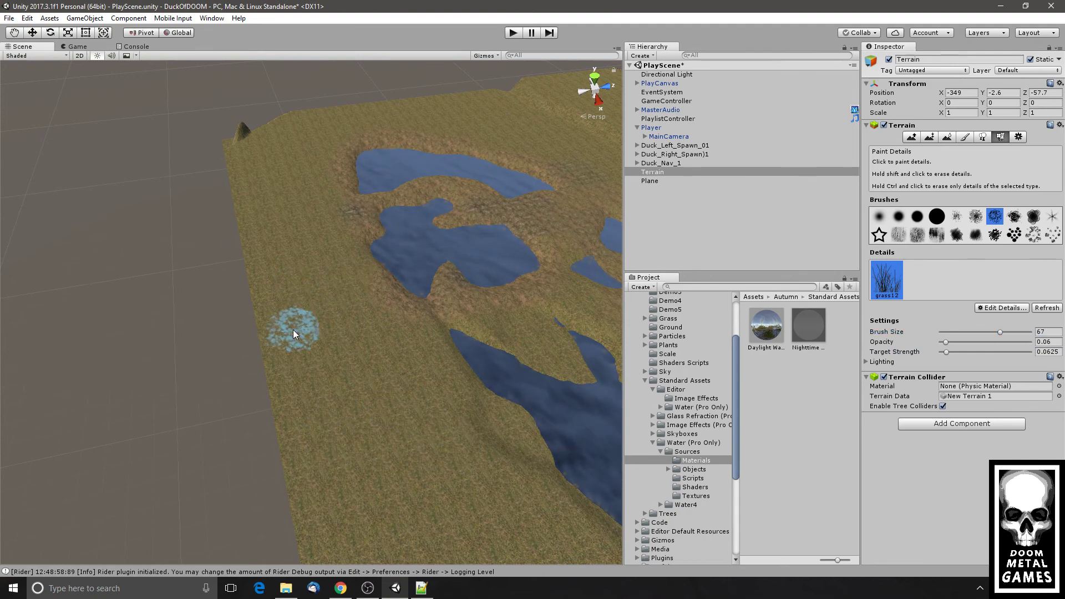
left_click(77, 47)
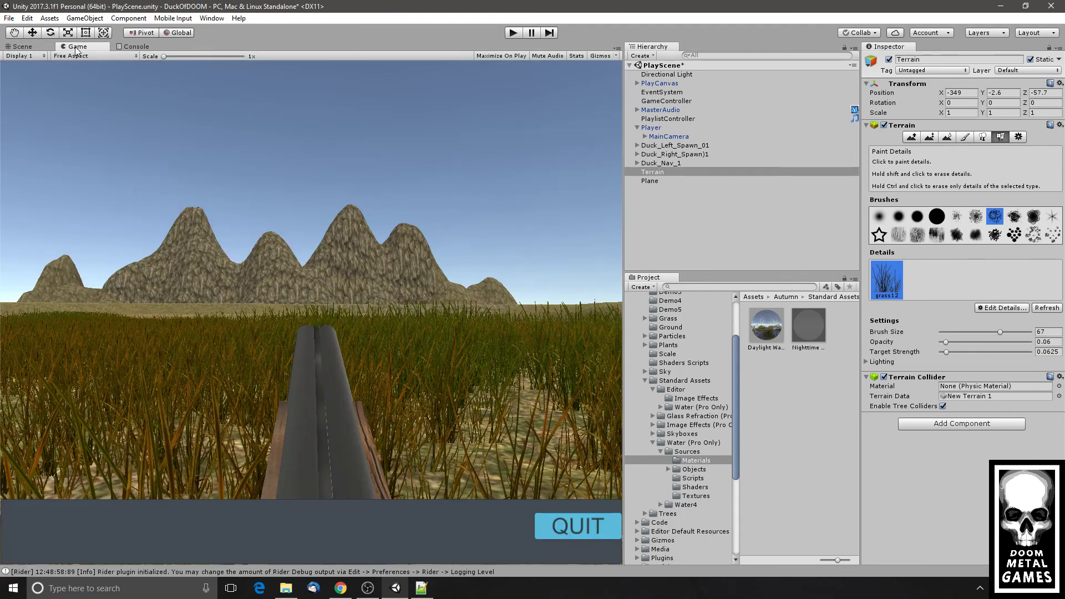
- Play-test the repainted grass by shooting the ducks in the first stage, and stop the game
left_click(517, 37)
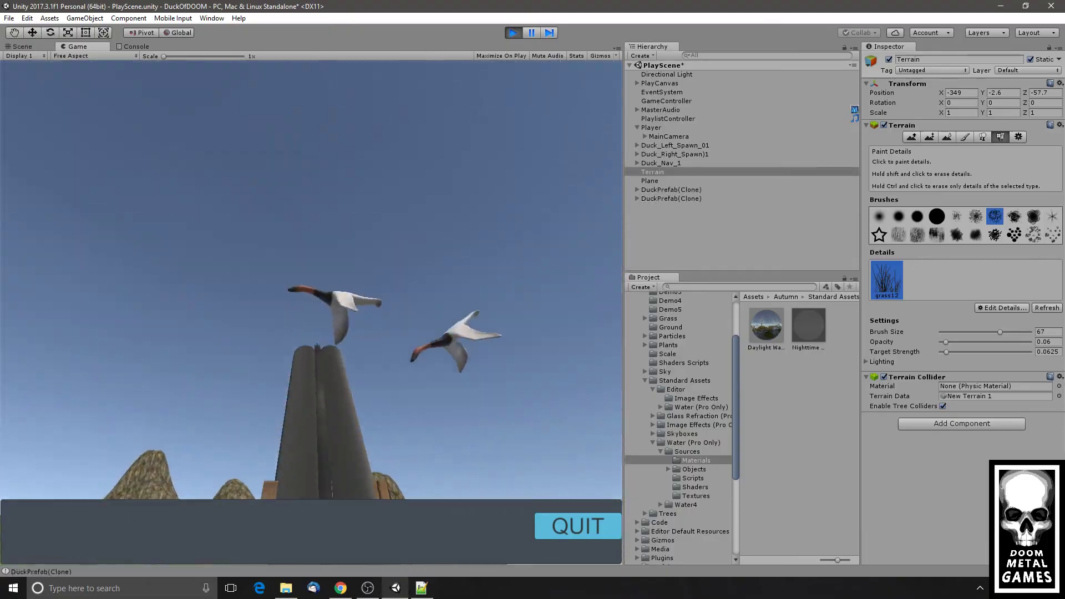
left_click(311, 312)
left_click(311, 313)
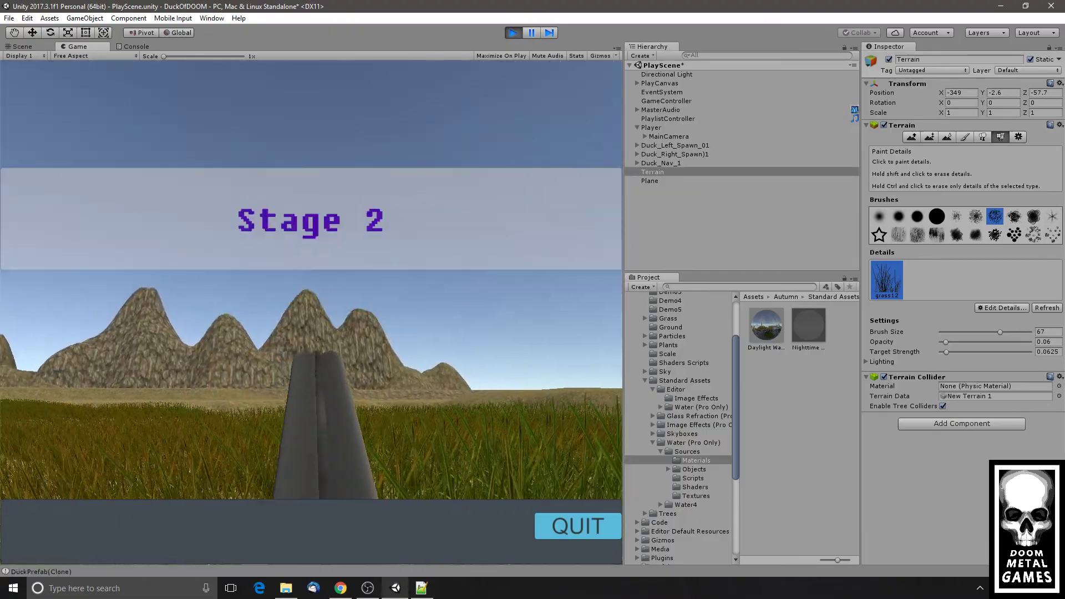
left_click(509, 36)
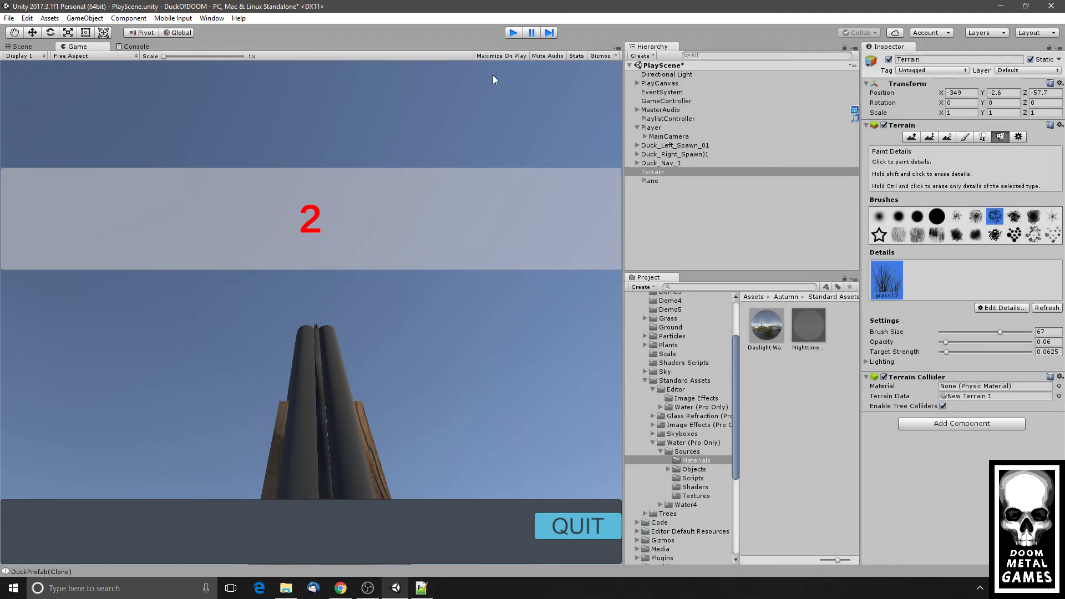
- Add the White_Oak_Desktop prefab to the terrain's paintable trees
left_click(982, 137)
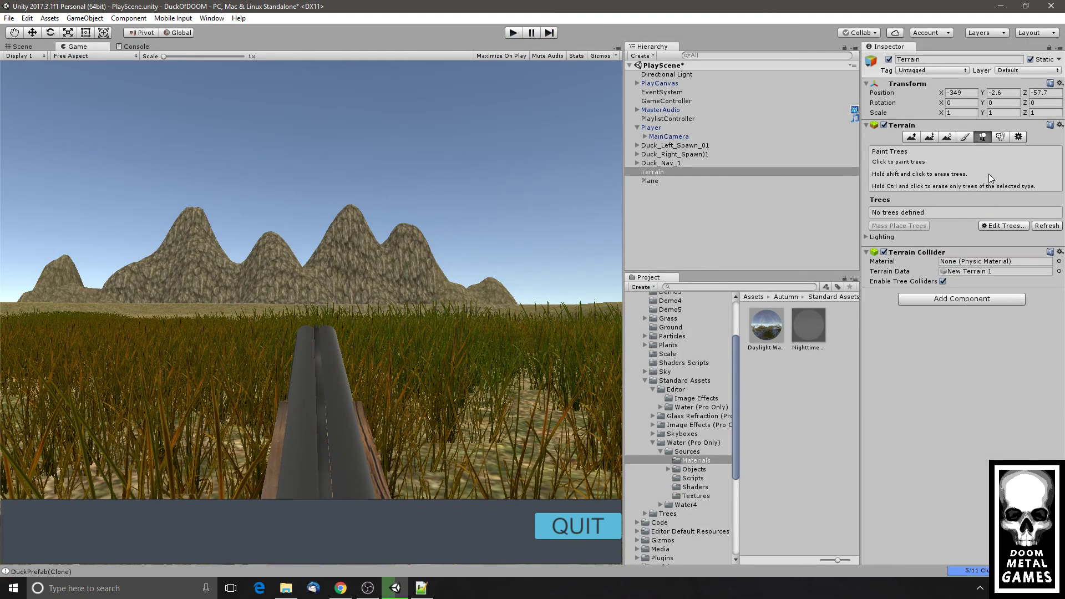
left_click(995, 227)
left_click(1004, 229)
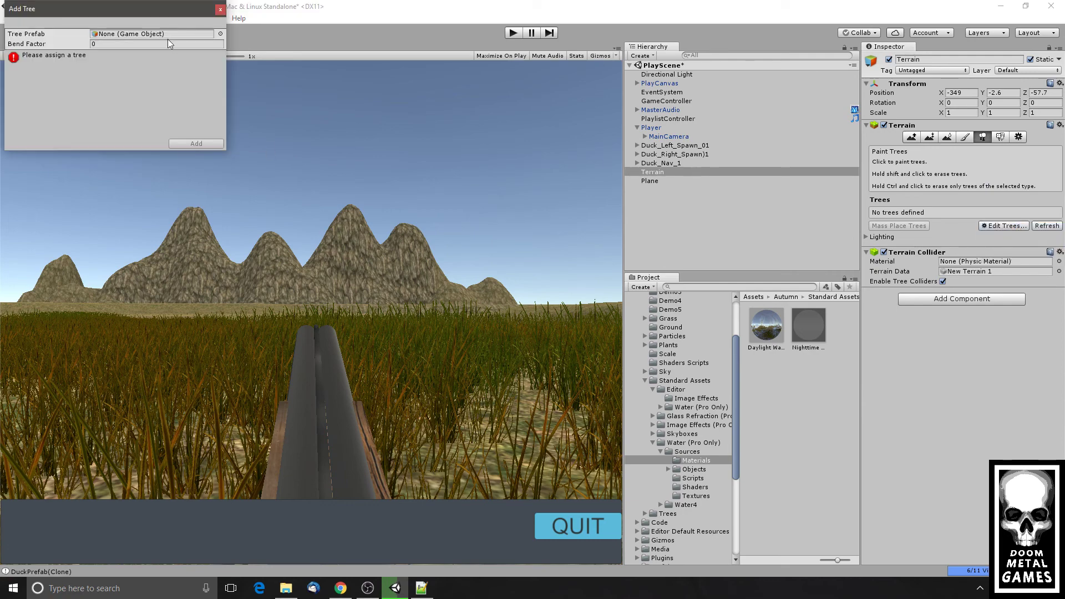
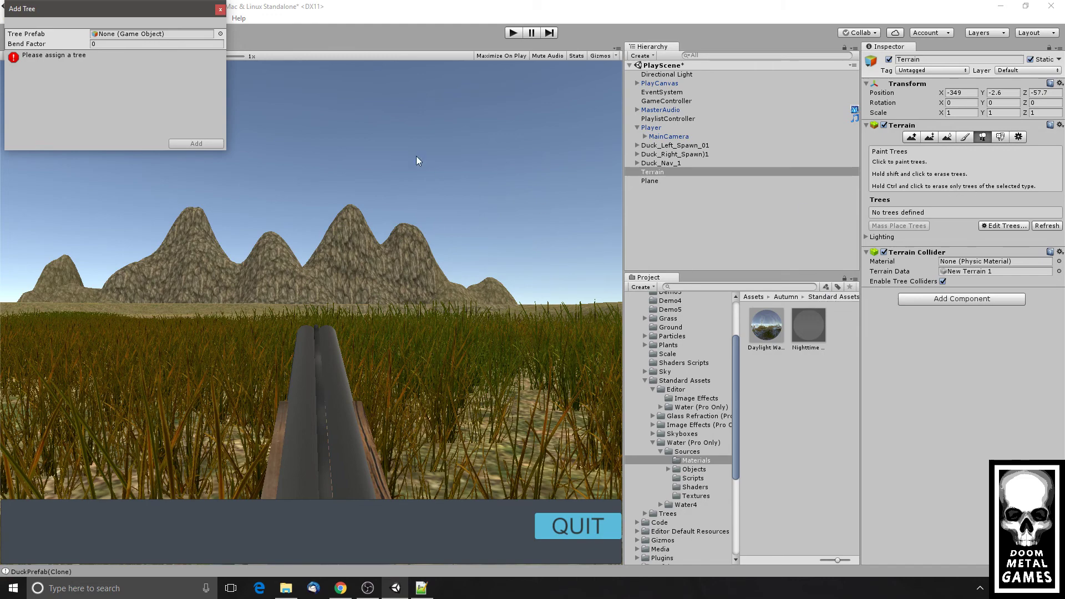
left_click(222, 34)
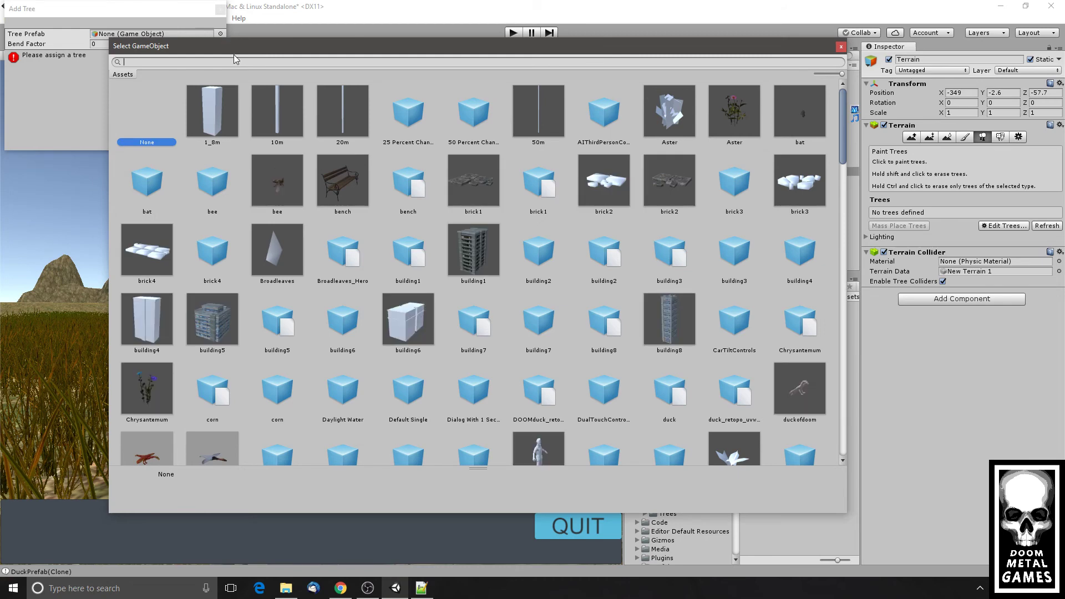
type("oak")
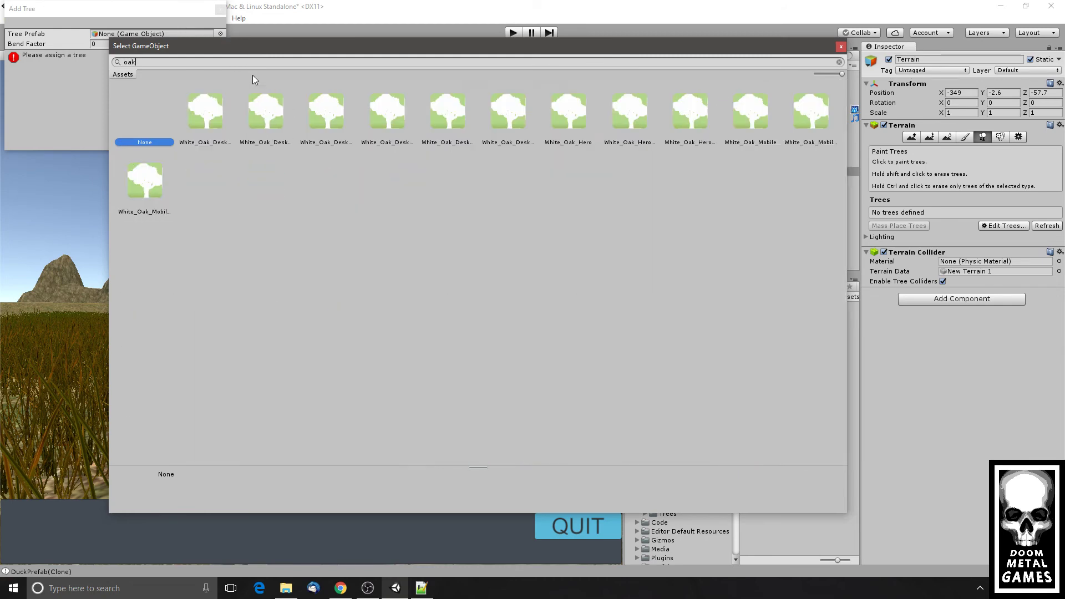
left_click(264, 116)
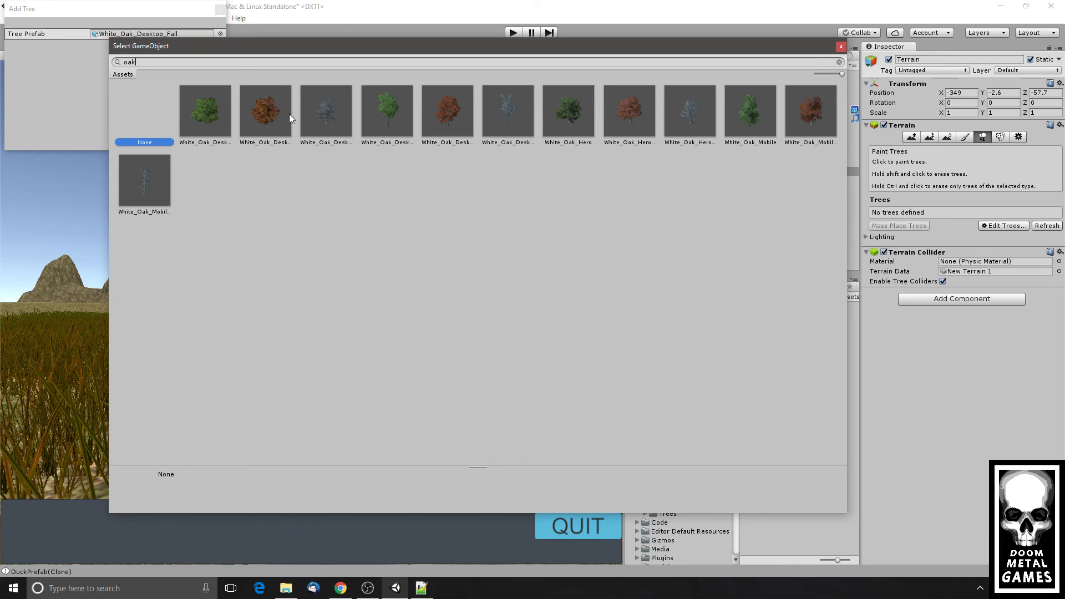
left_click(267, 118)
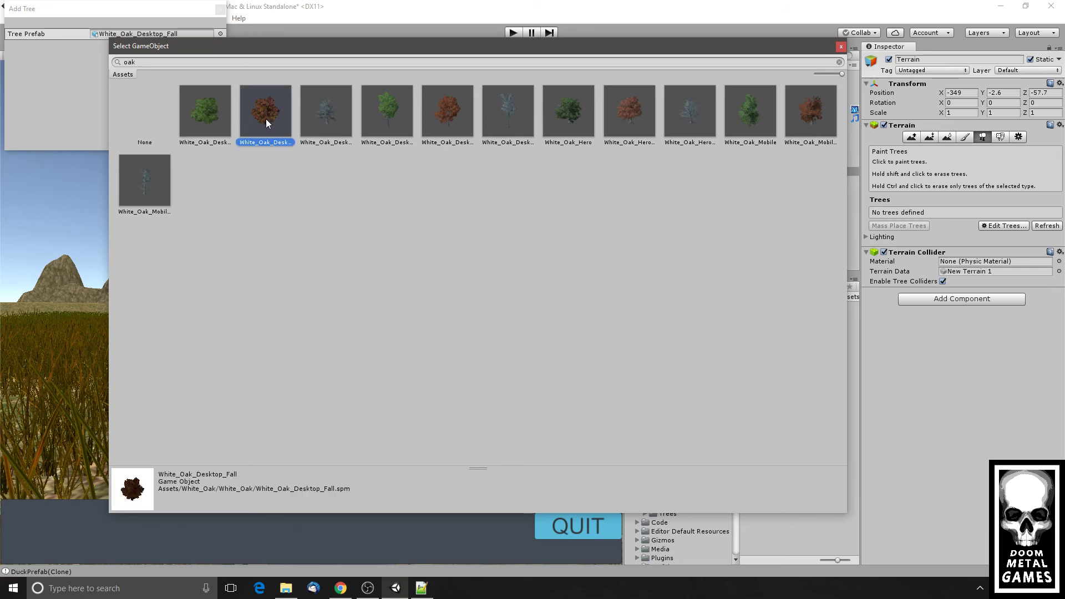
left_click(209, 118)
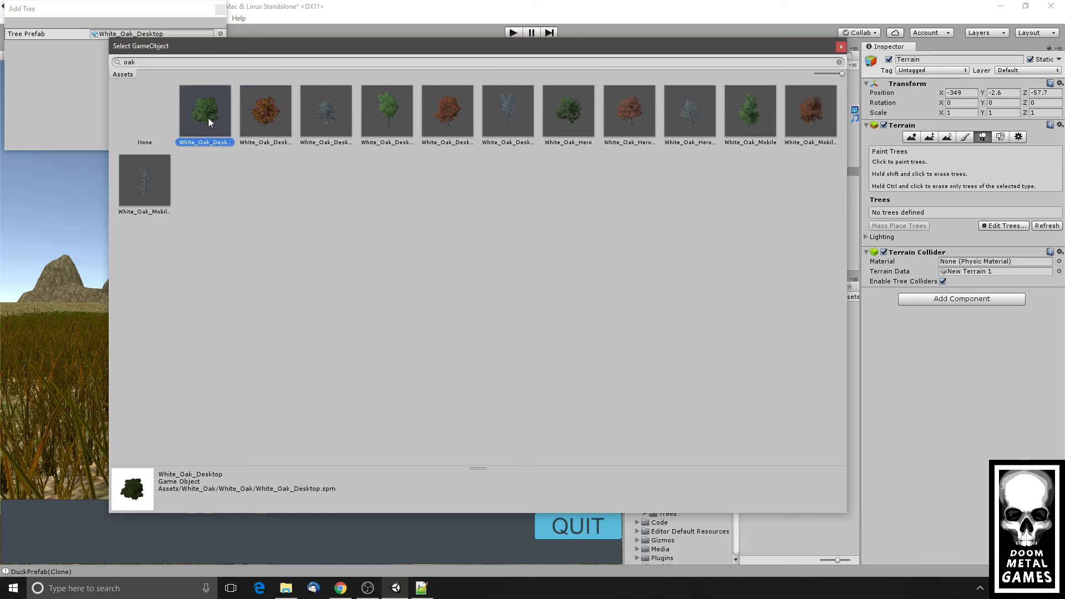
double_click(208, 117)
left_click(212, 146)
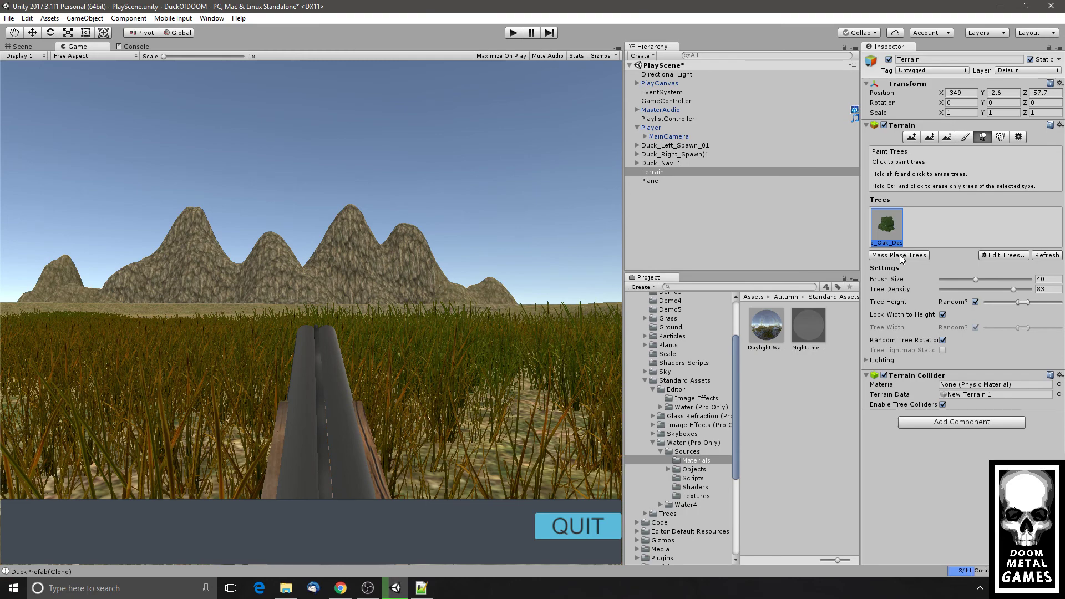
- Add the White_Oak_Desktop_Young prefab to the terrain's paintable trees
left_click(1008, 257)
left_click(1010, 260)
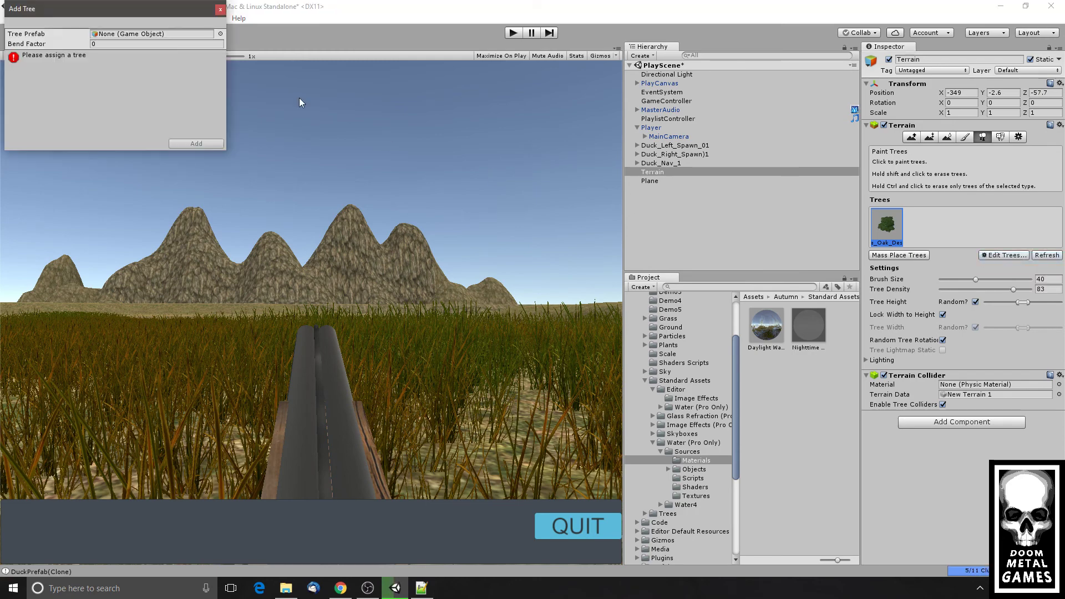
left_click(220, 34)
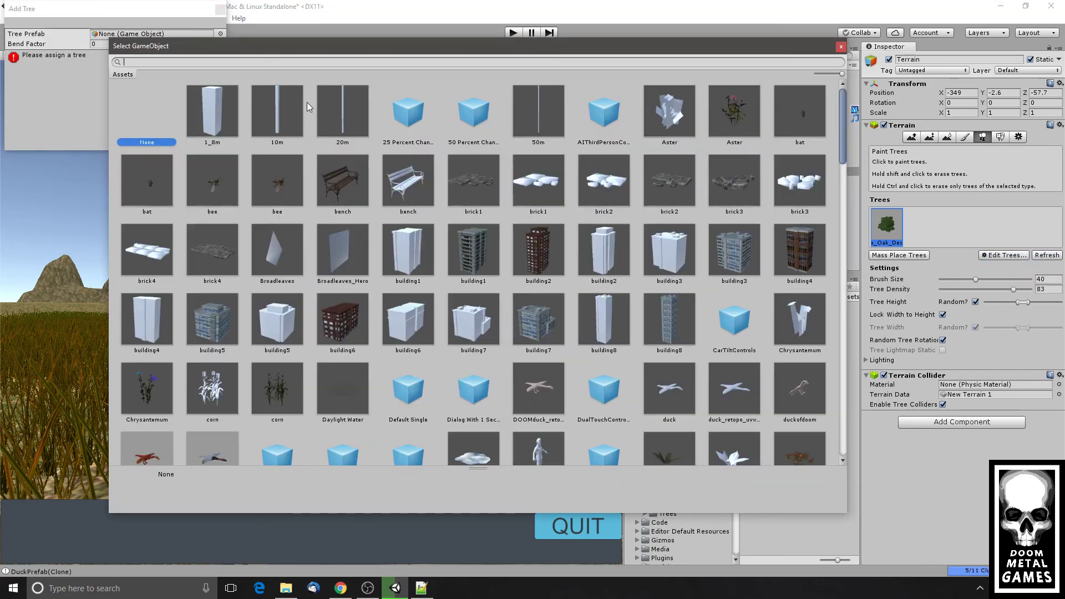
type("oak")
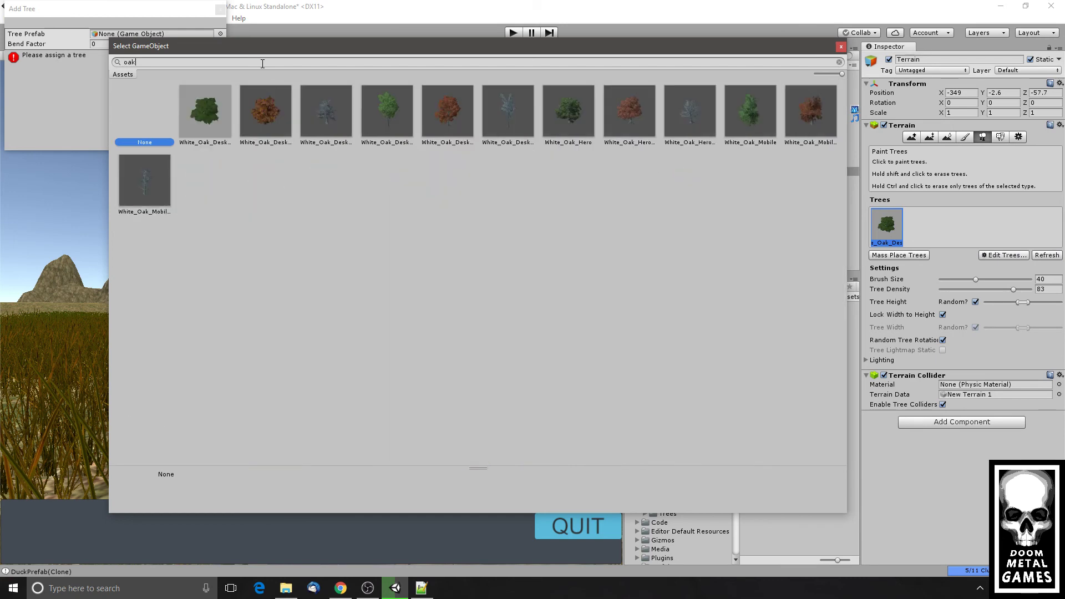
double_click(396, 117)
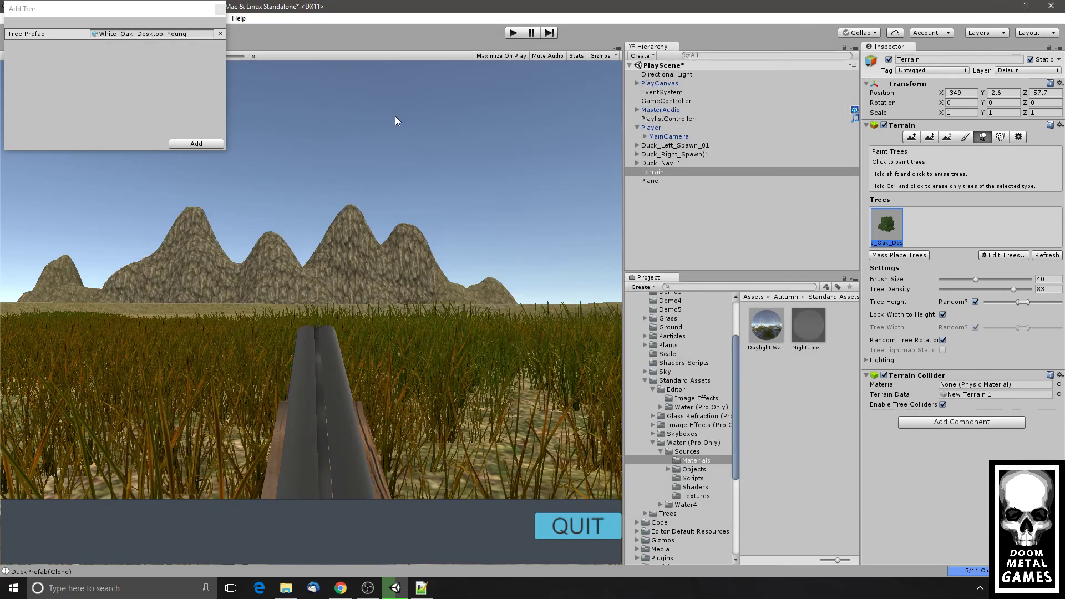
left_click(202, 146)
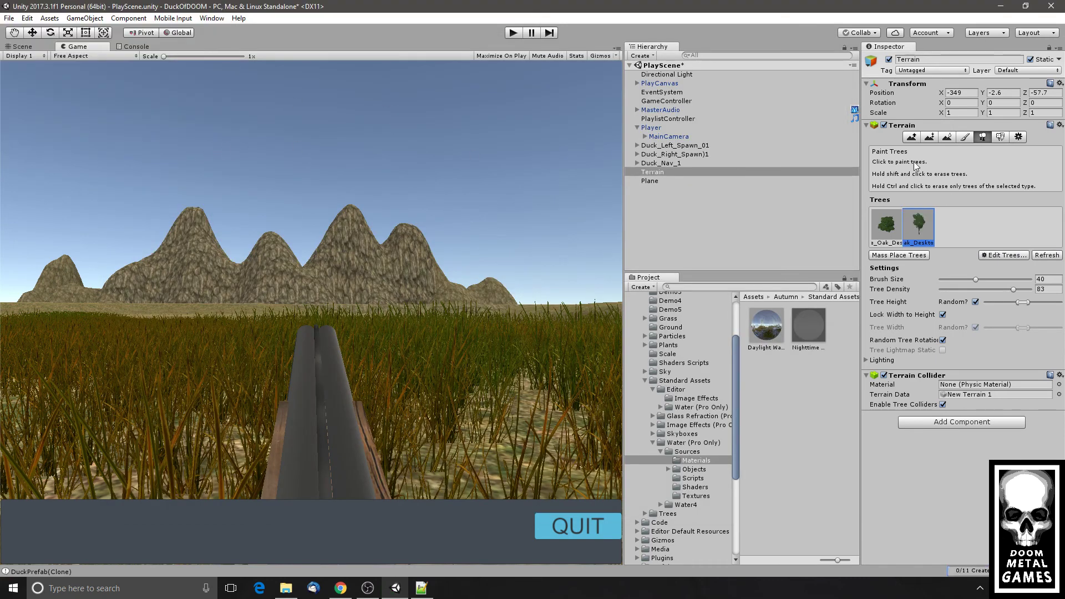
- Add the White_Oak_Hero prefab to the terrain's paintable trees
left_click(998, 256)
left_click(1005, 257)
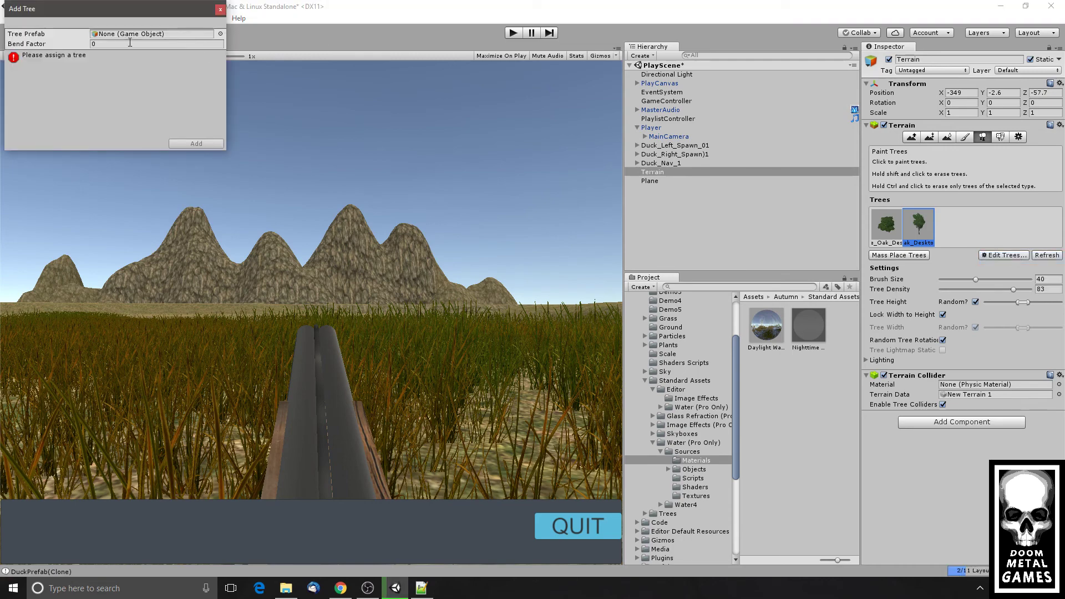
left_click(220, 34)
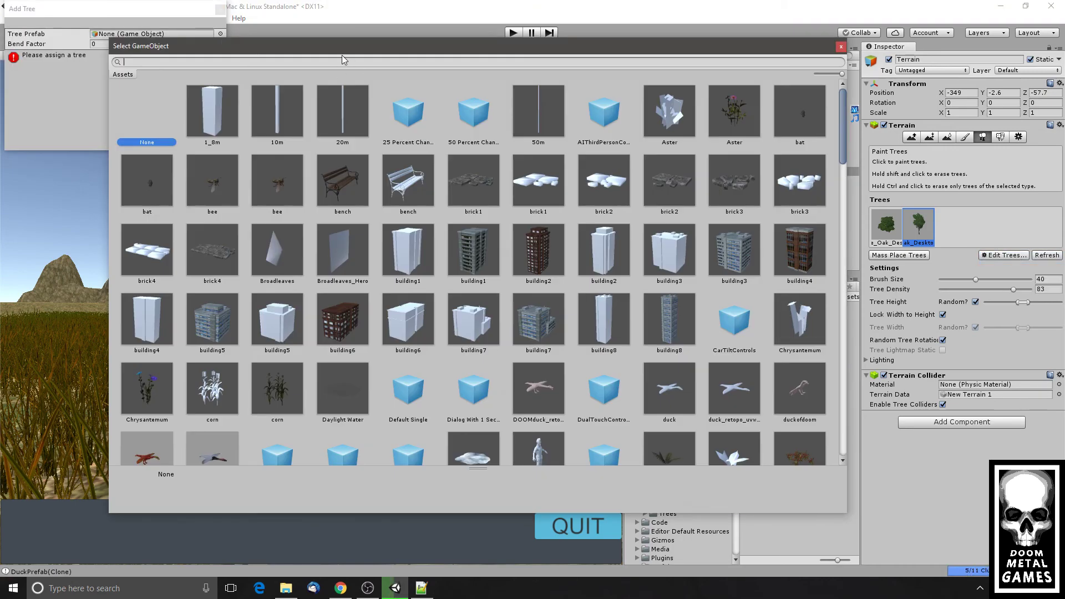
type("oak")
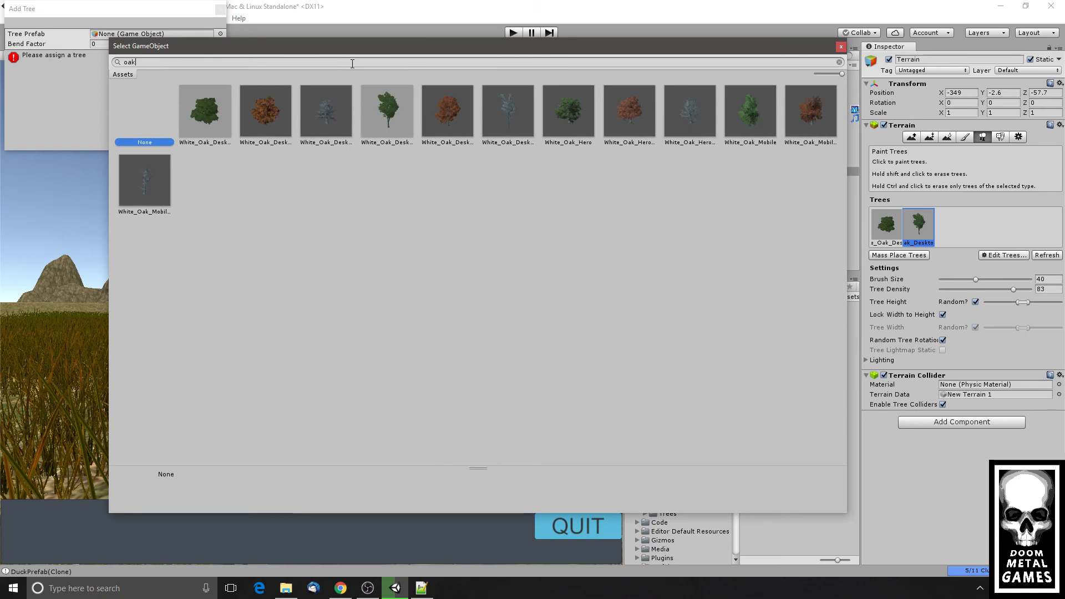
double_click(570, 113)
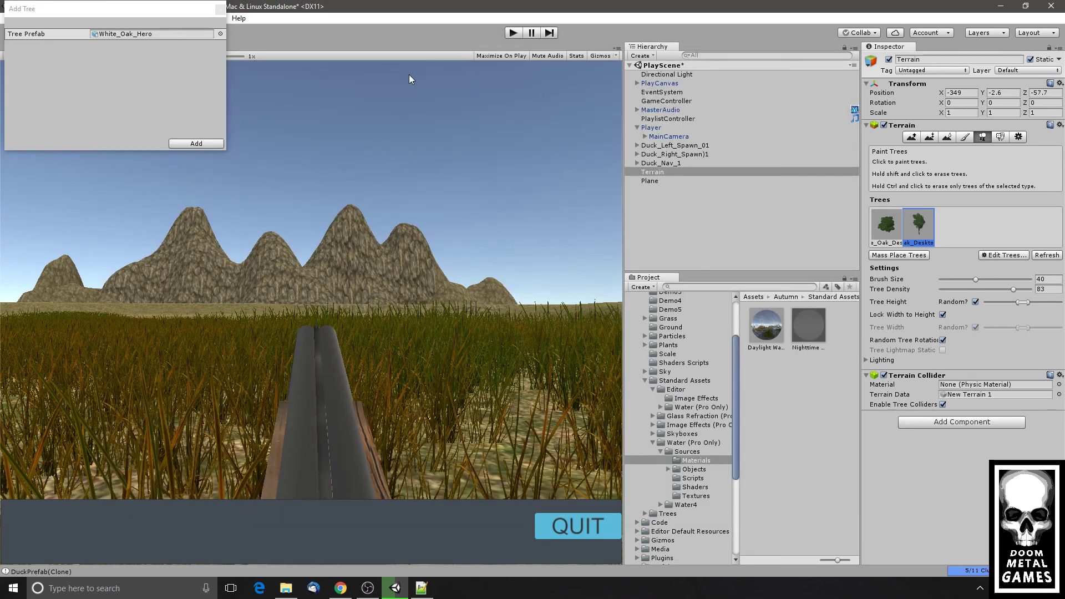
left_click(194, 144)
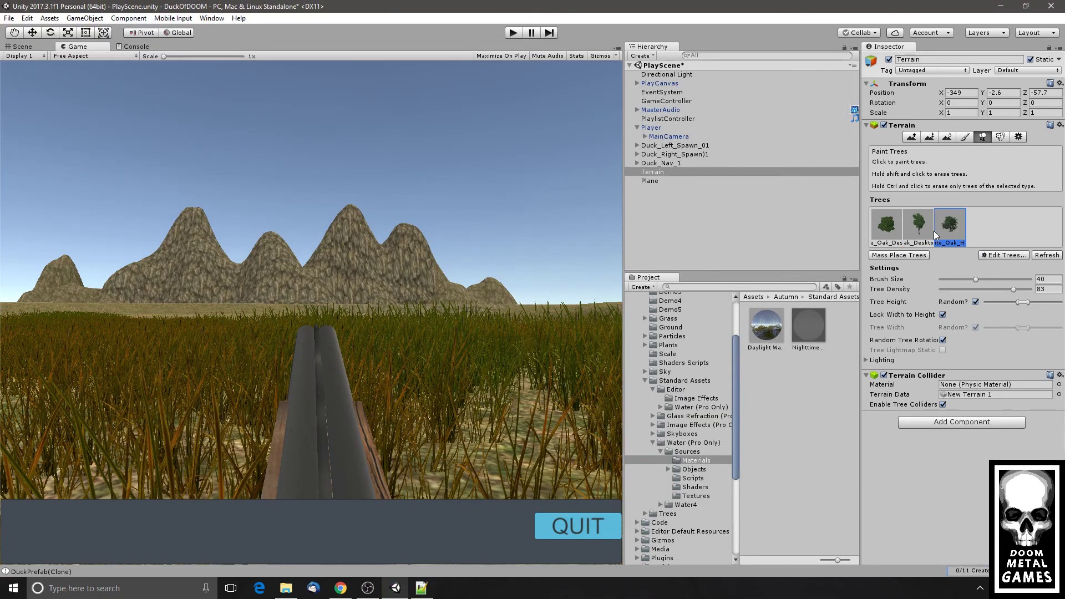
- Add the White_Oak_Mobile prefab to the terrain's paintable trees
left_click(1009, 257)
left_click(1009, 257)
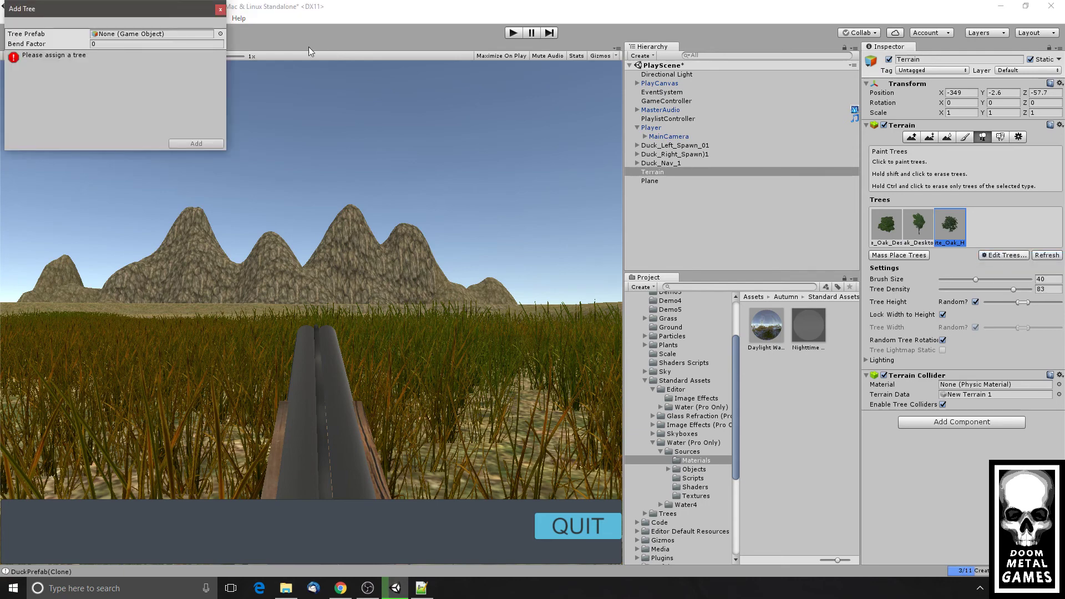
left_click(220, 34)
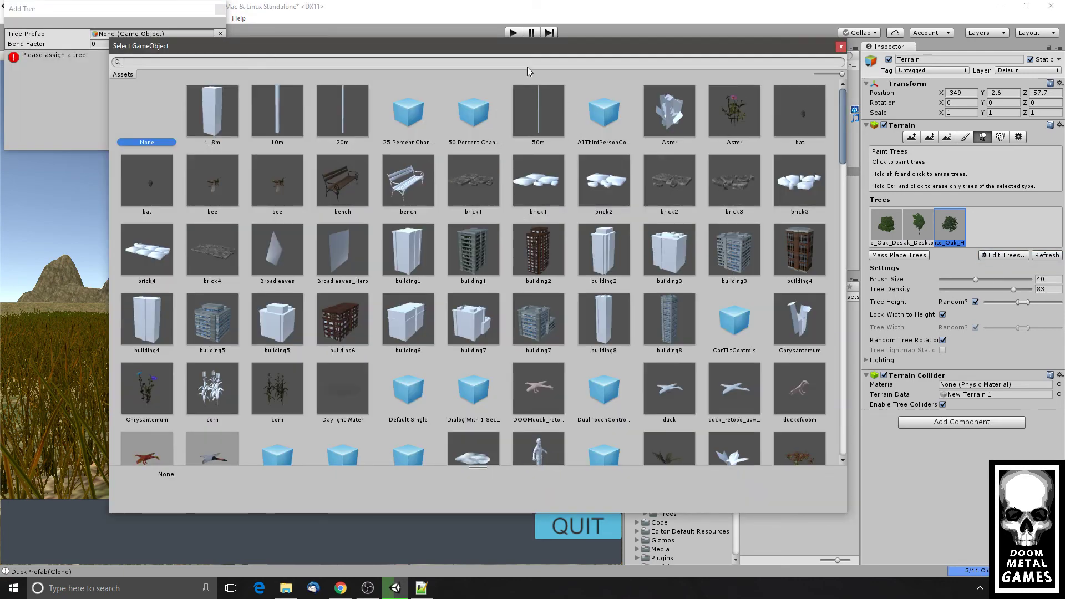
type("oak")
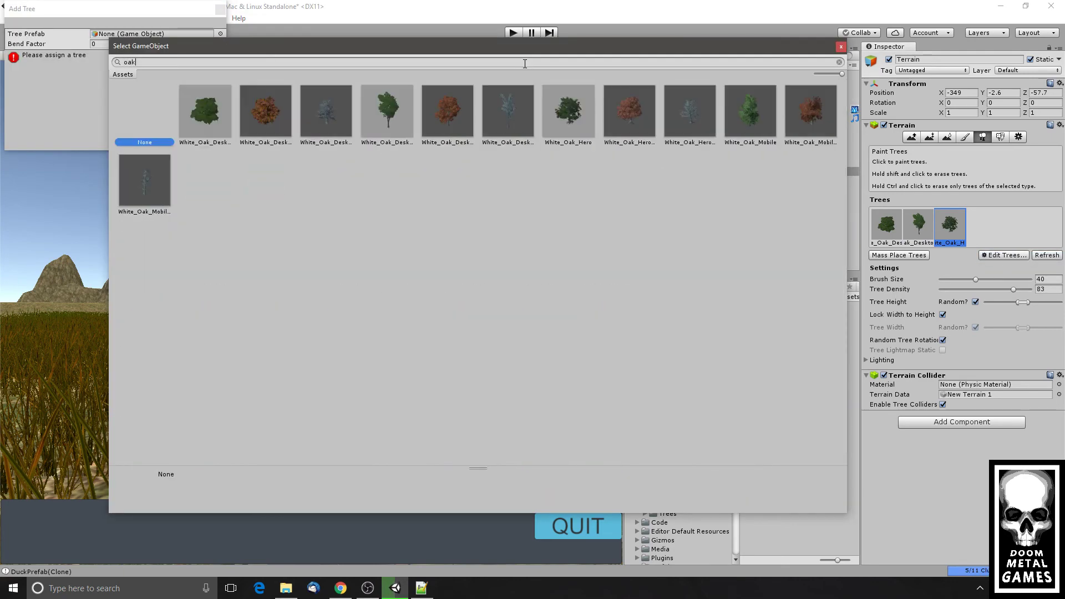
double_click(739, 105)
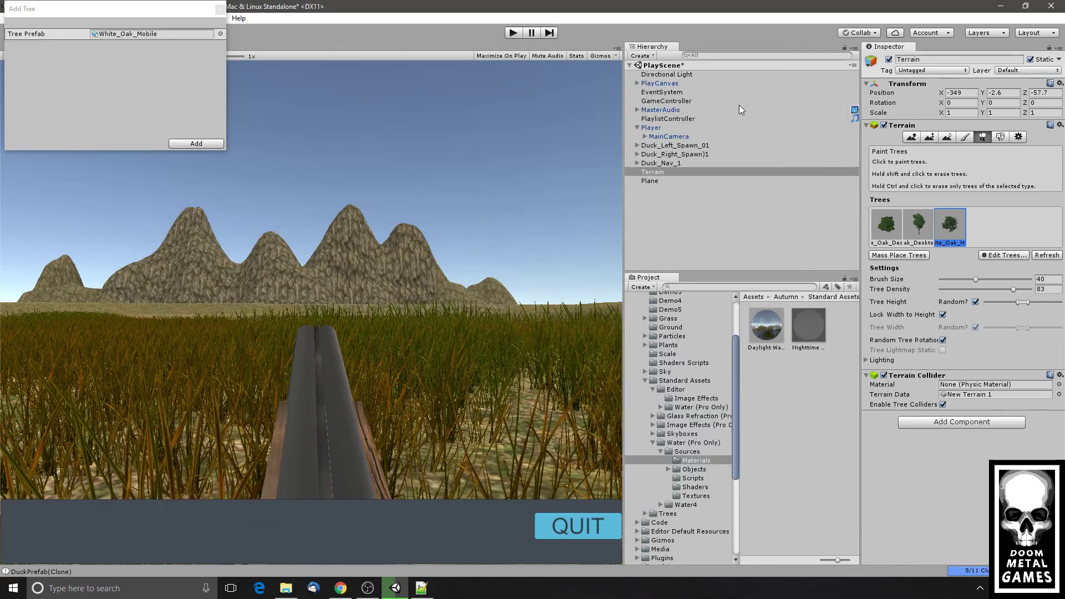
left_click(205, 144)
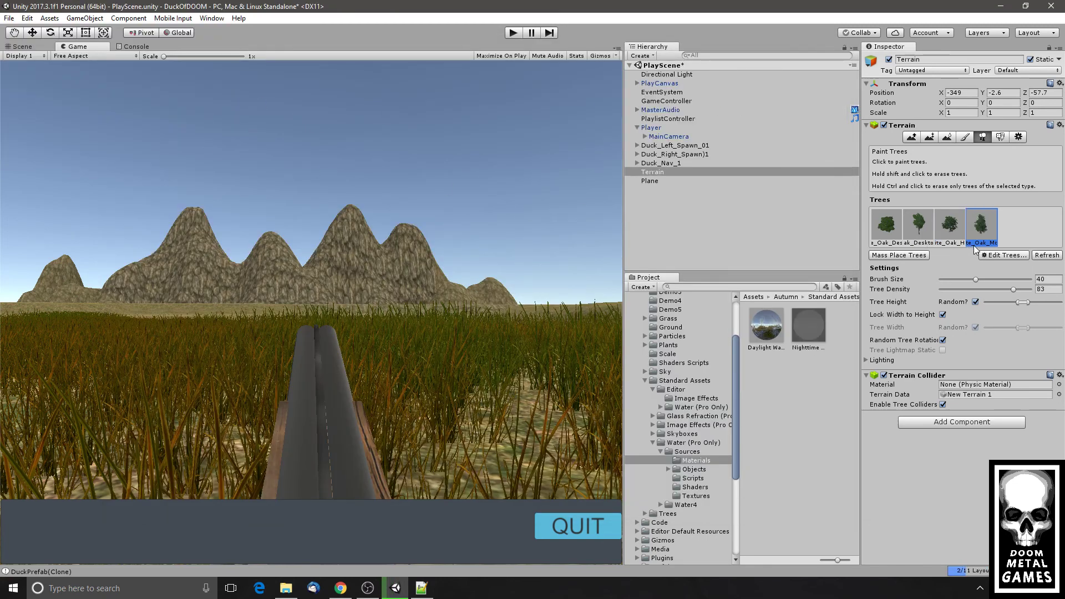
- Add the leafless mobile variant of the white oak to the terrain's paintable trees
left_click(990, 255)
left_click(991, 259)
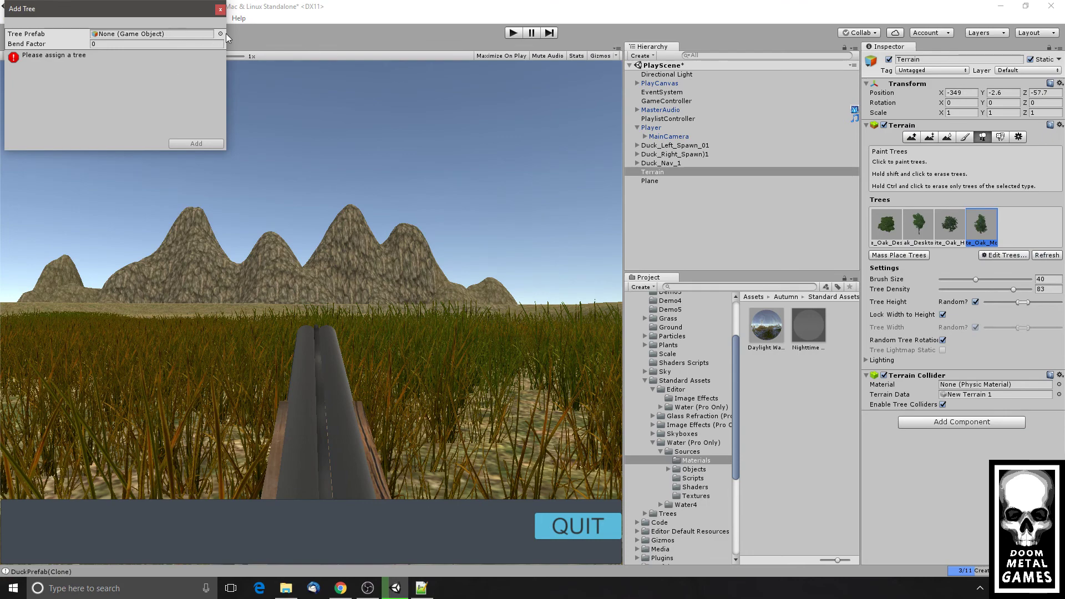
left_click(221, 34)
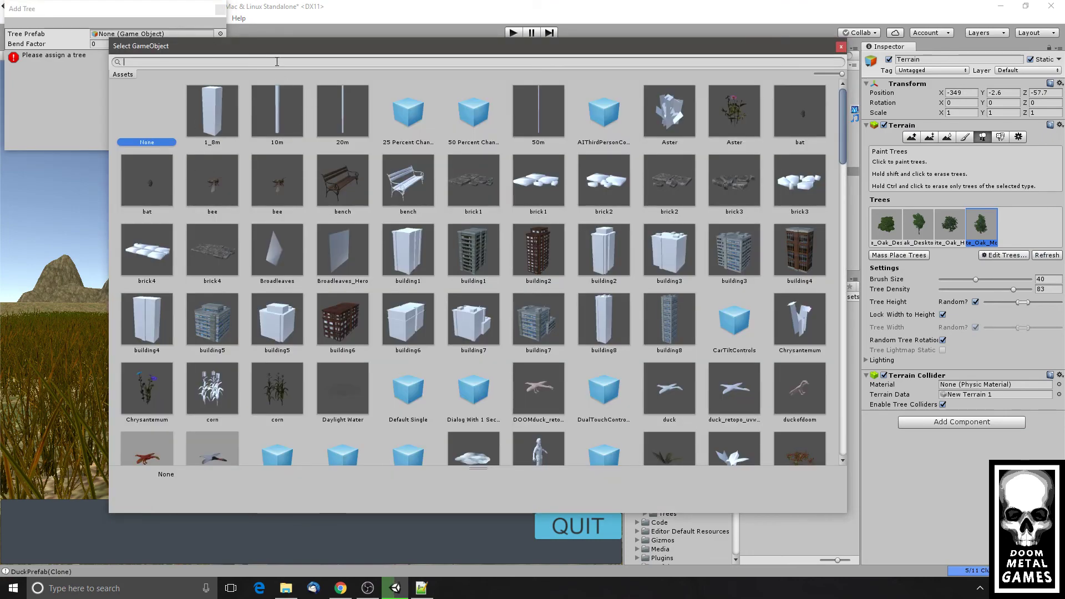
type("oak")
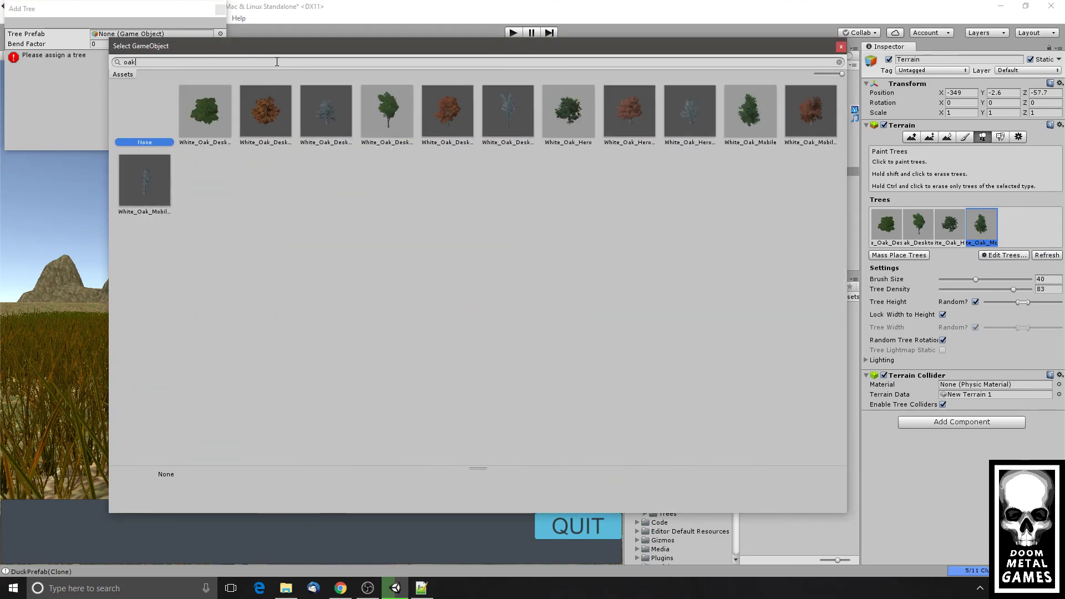
double_click(144, 194)
left_click(205, 148)
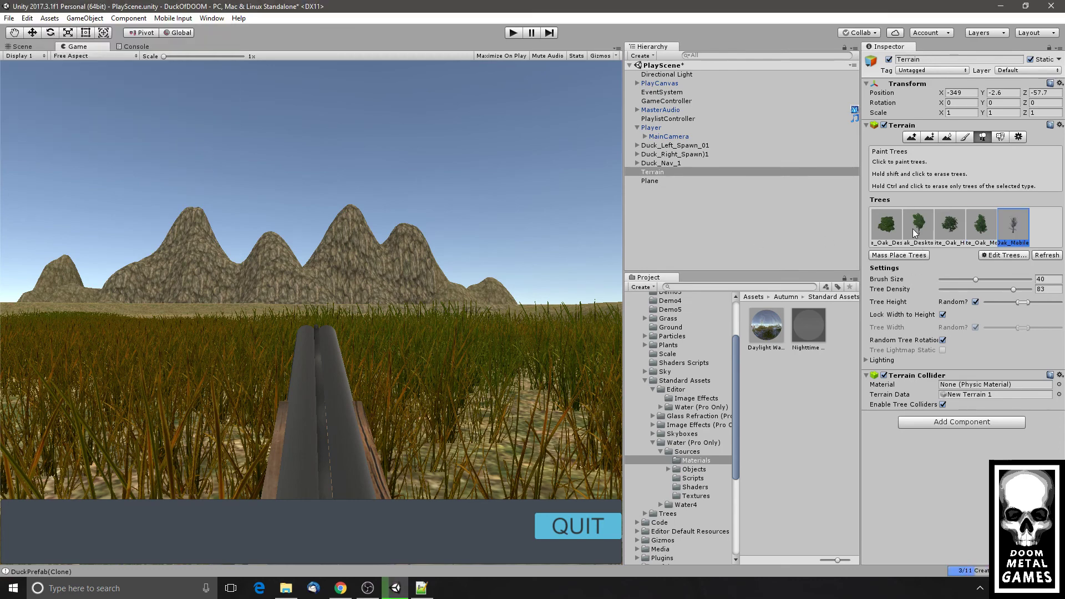
- Mass place 300 trees across the terrain, keeping the existing trees
left_click(885, 256)
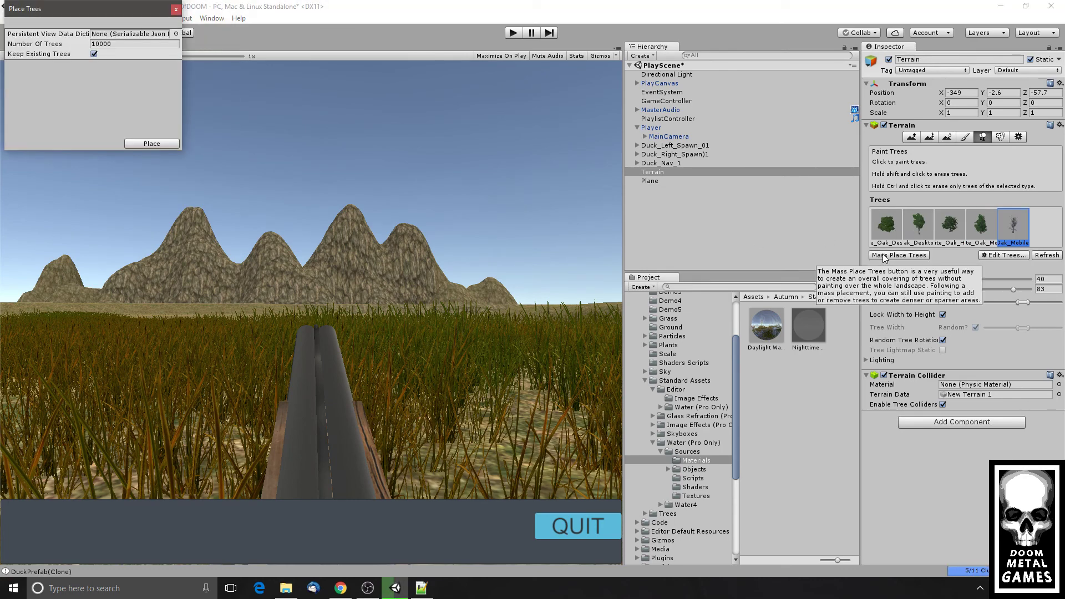
left_click(62, 45)
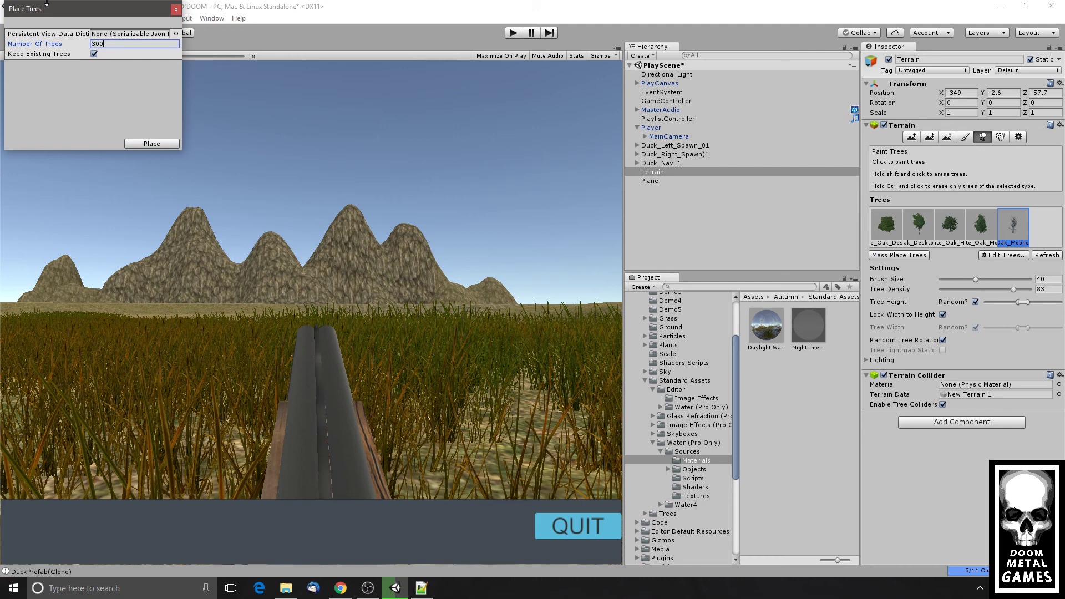
left_click(154, 146)
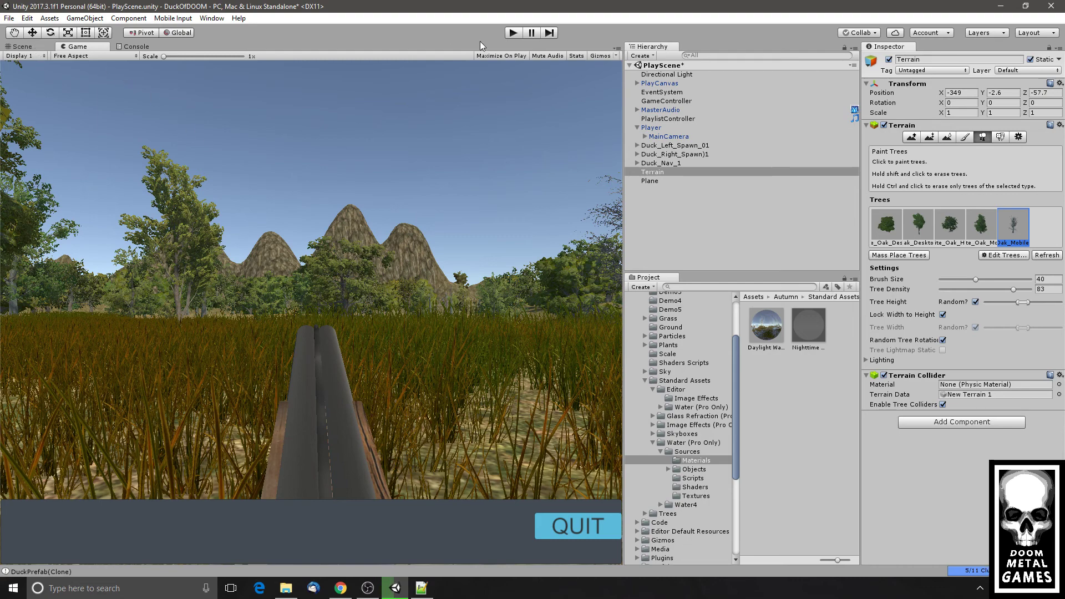
- Play-test the scene with the new trees by shooting at the ducks, and stop the game
left_click(512, 34)
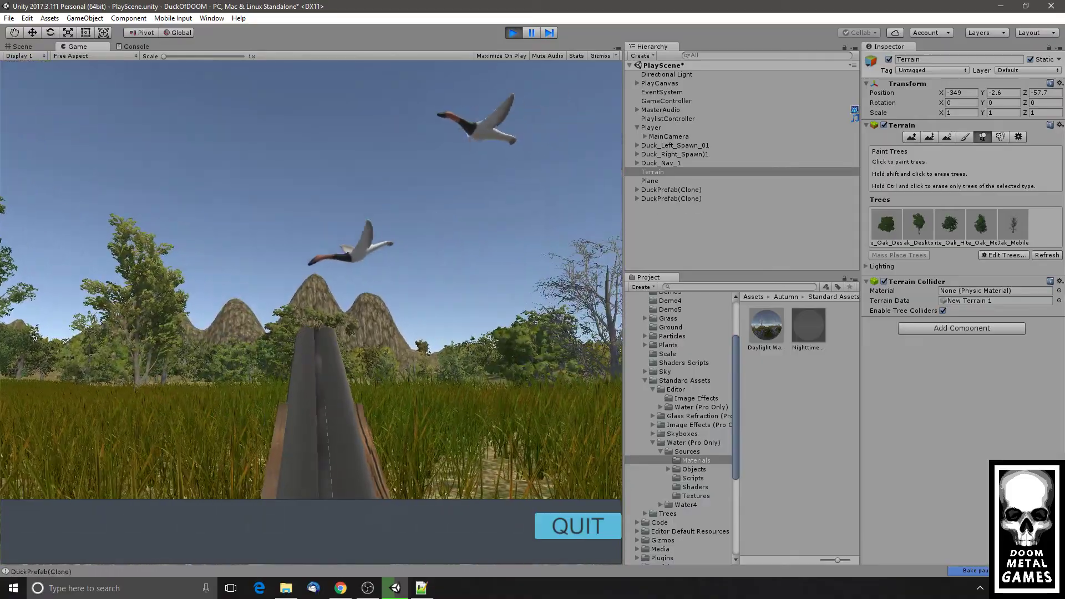
left_click(311, 312)
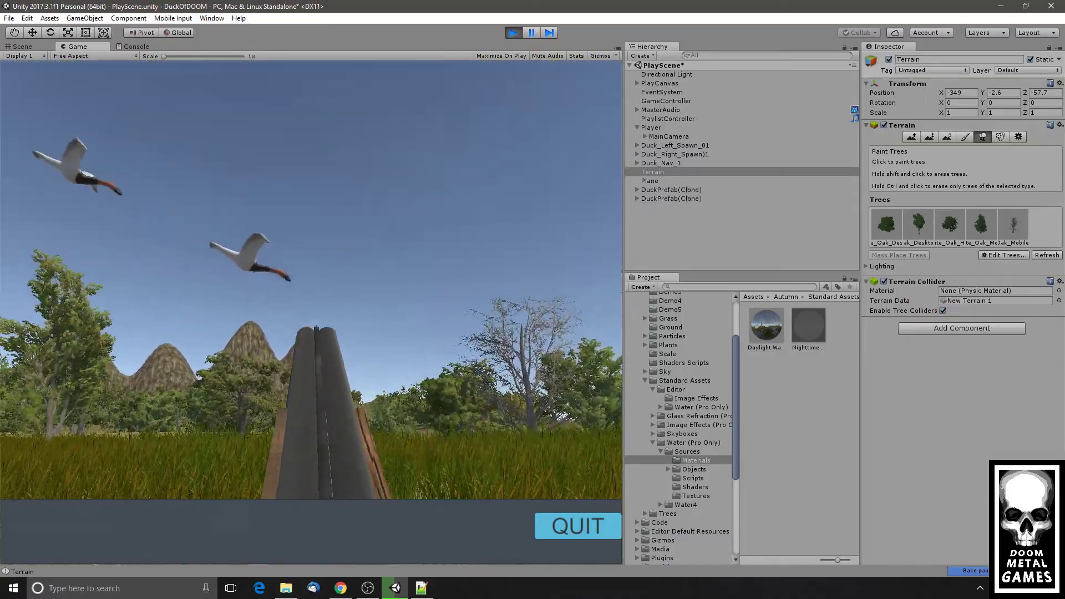
left_click(311, 312)
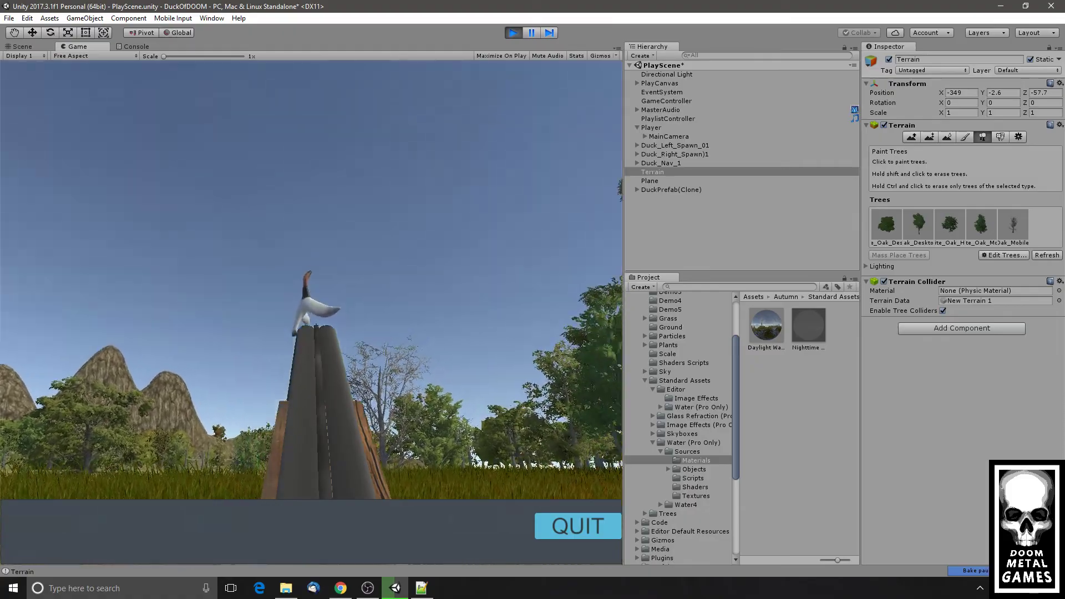
left_click(312, 312)
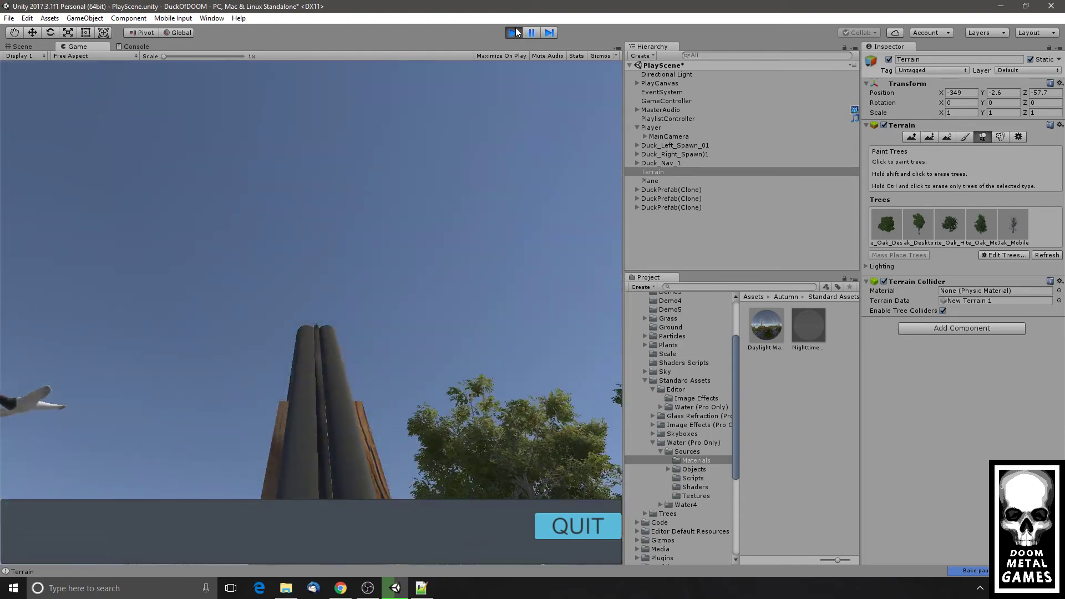
left_click(515, 32)
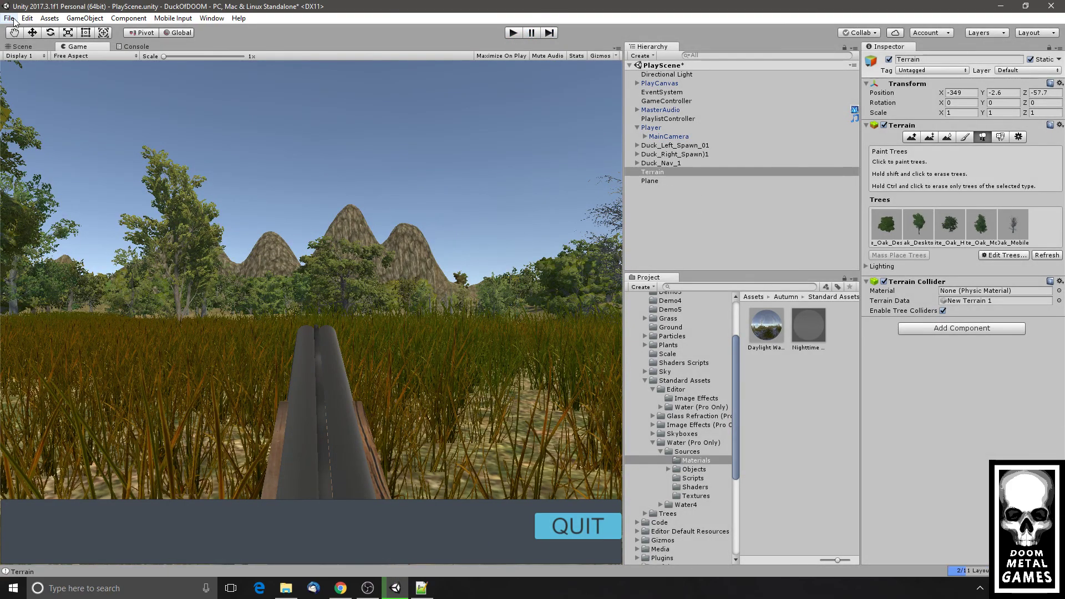
- Widen the viewport and inspect the placed trees around the lakes in the scene view
left_click_drag(620, 195, 692, 205)
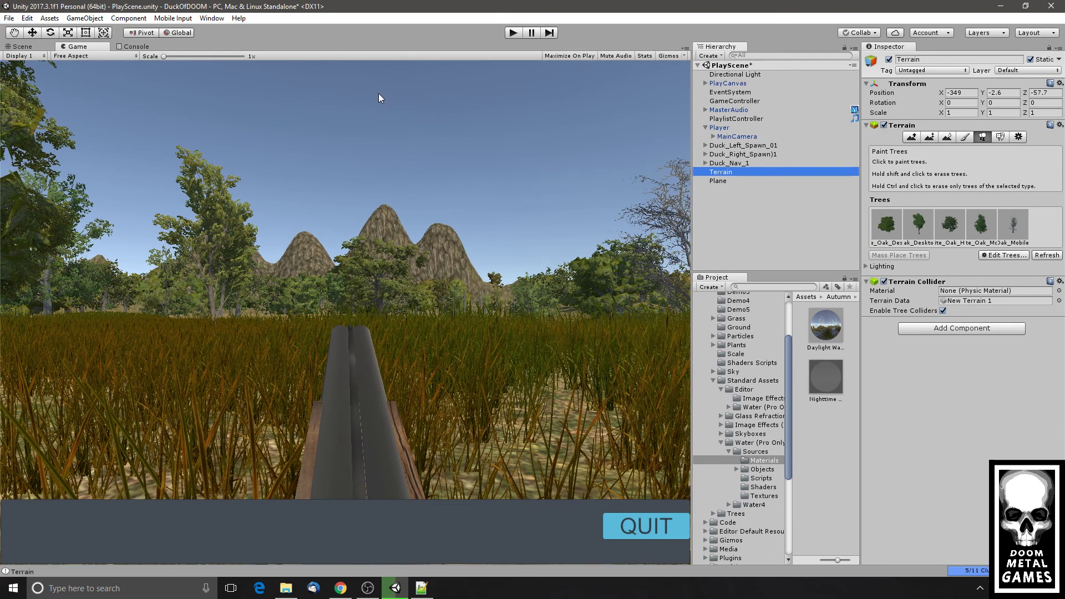
left_click(27, 46)
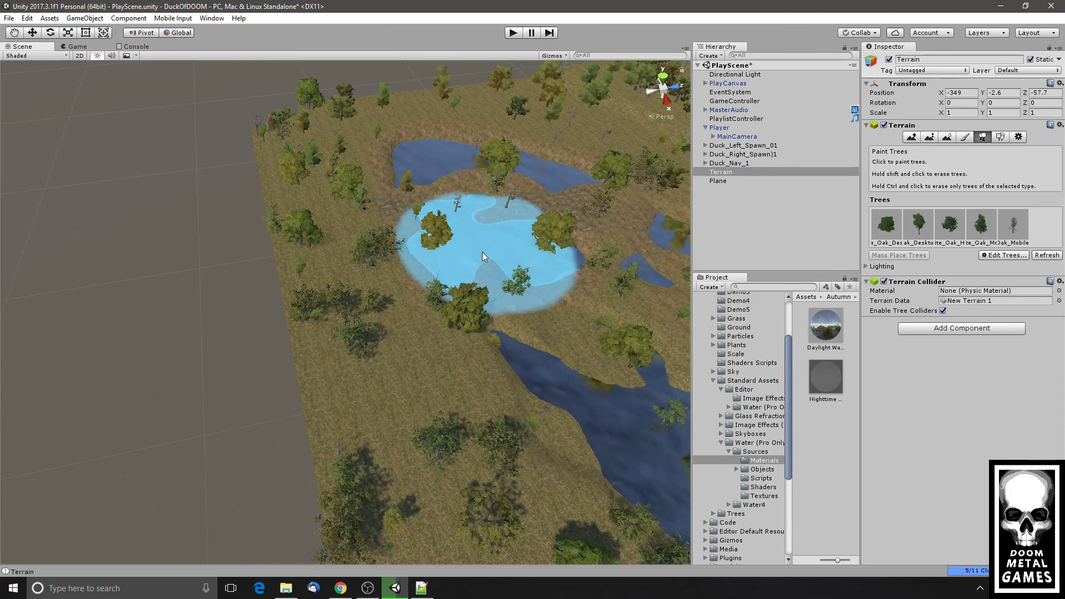
mouse_move(476, 328)
left_mouse_down("alt")
mouse_move(461, 357)
mouse_move(538, 357)
mouse_move(411, 306)
mouse_move(262, 322)
mouse_move(357, 321)
left_mouse_up("alt")
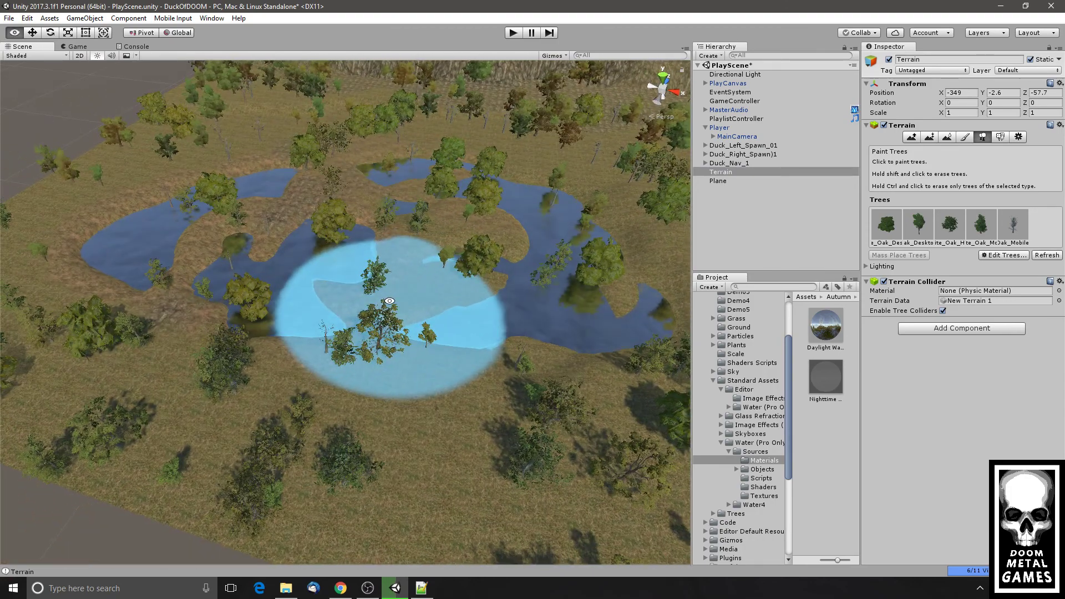
mouse_move(484, 377)
left_mouse_down("alt")
mouse_move(310, 333)
mouse_move(322, 333)
mouse_move(317, 349)
mouse_move(365, 359)
mouse_move(275, 311)
mouse_move(278, 295)
mouse_move(482, 377)
left_mouse_up("alt")
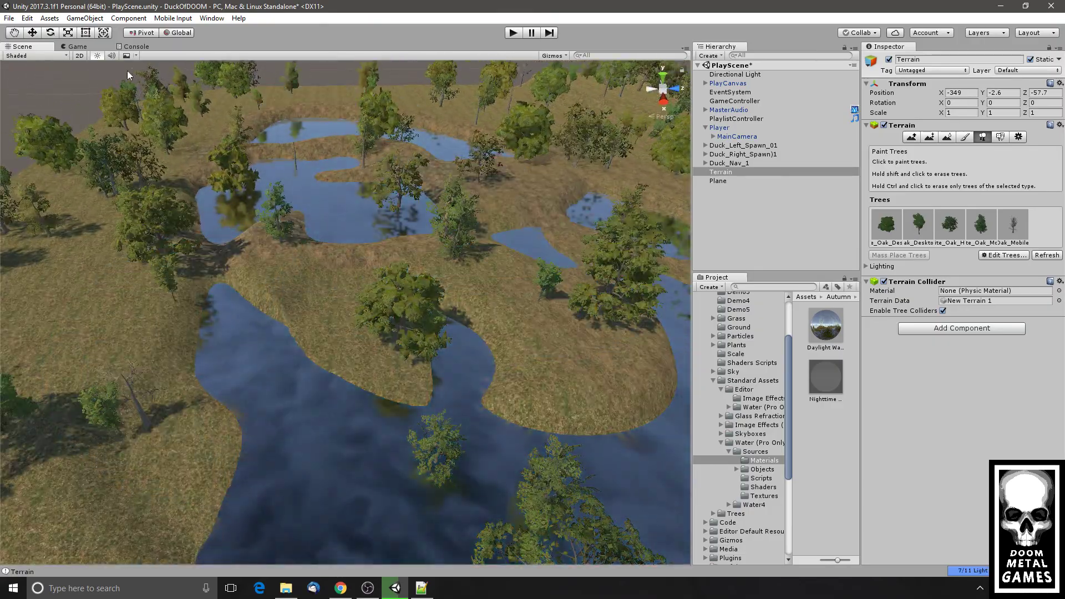
- Move the Player, both duck spawns and Duck_Nav_1 together across the grass toward the lake shore
left_click(719, 128)
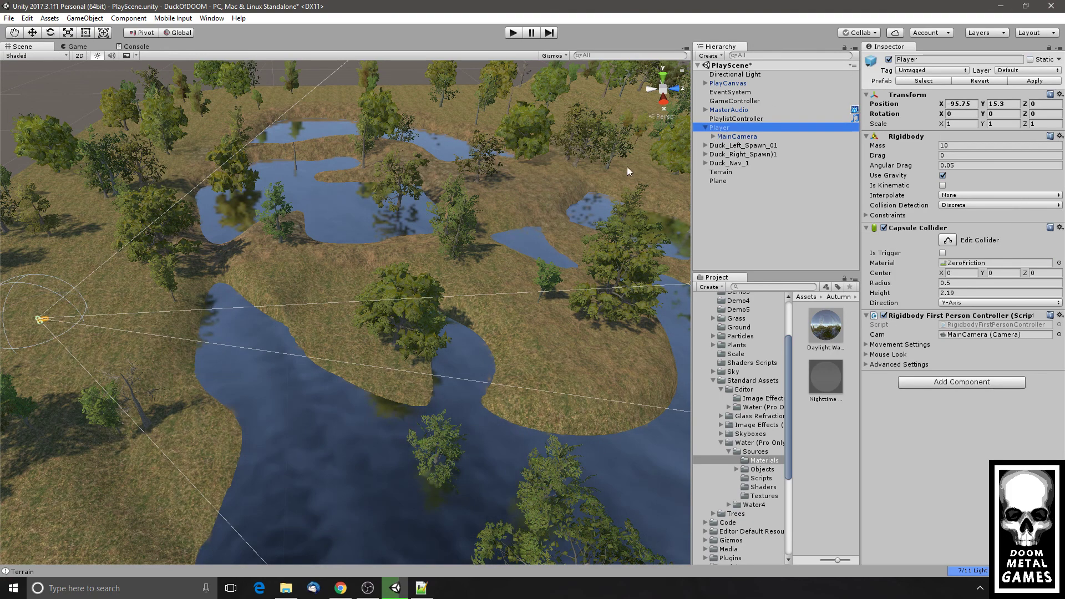
left_click(32, 32)
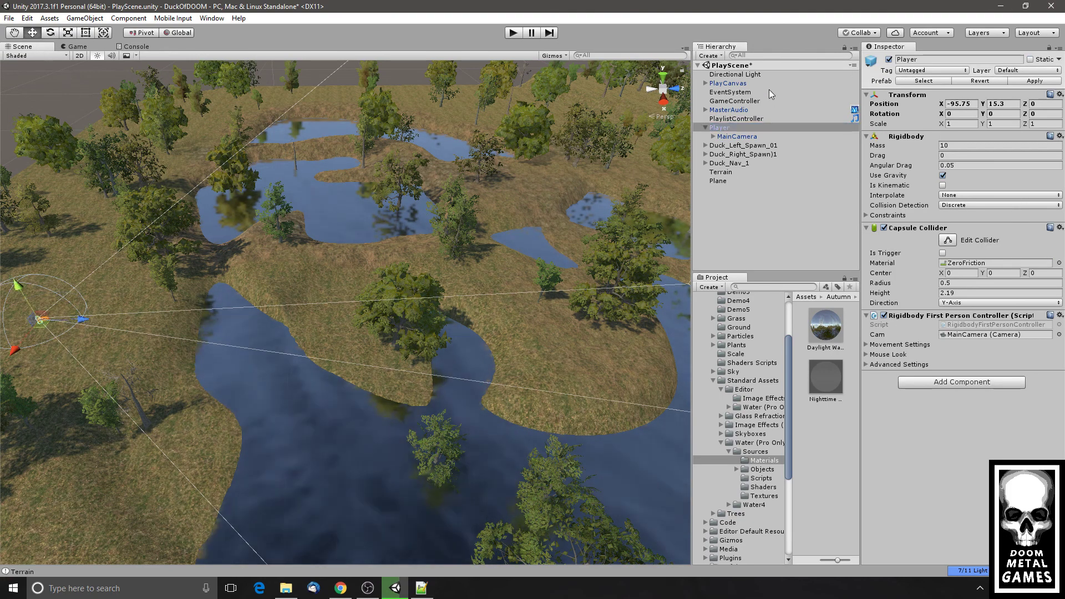
left_click(727, 145, "ctrl")
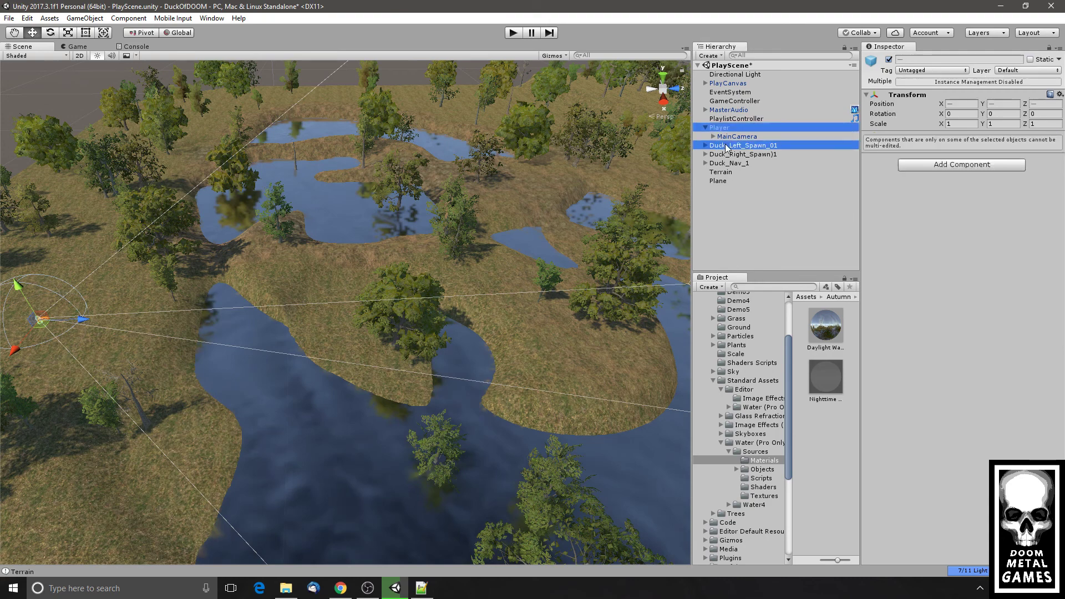
left_click(726, 155, "ctrl")
left_click(727, 163, "ctrl")
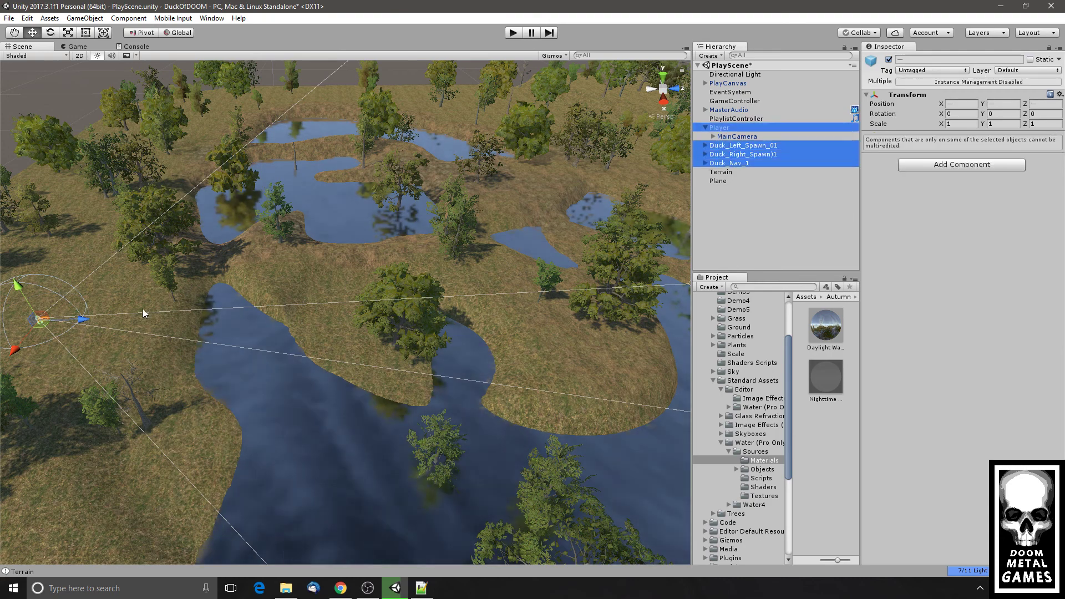
left_click_drag(84, 323, 169, 325)
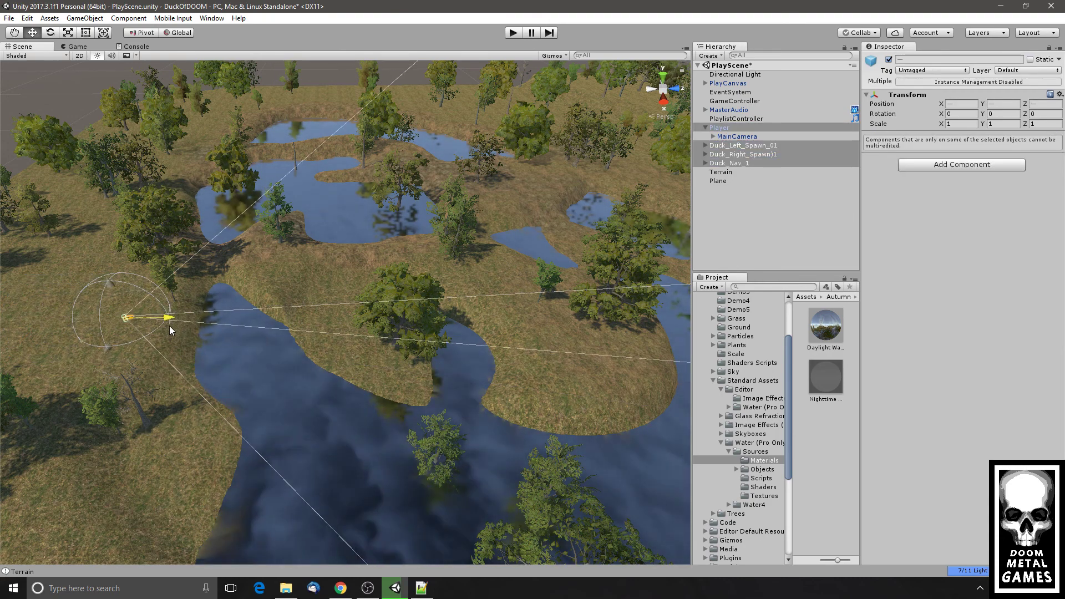
- Play-test the scene from the new player position by shooting at the ducks, and stop the game
left_click(77, 46)
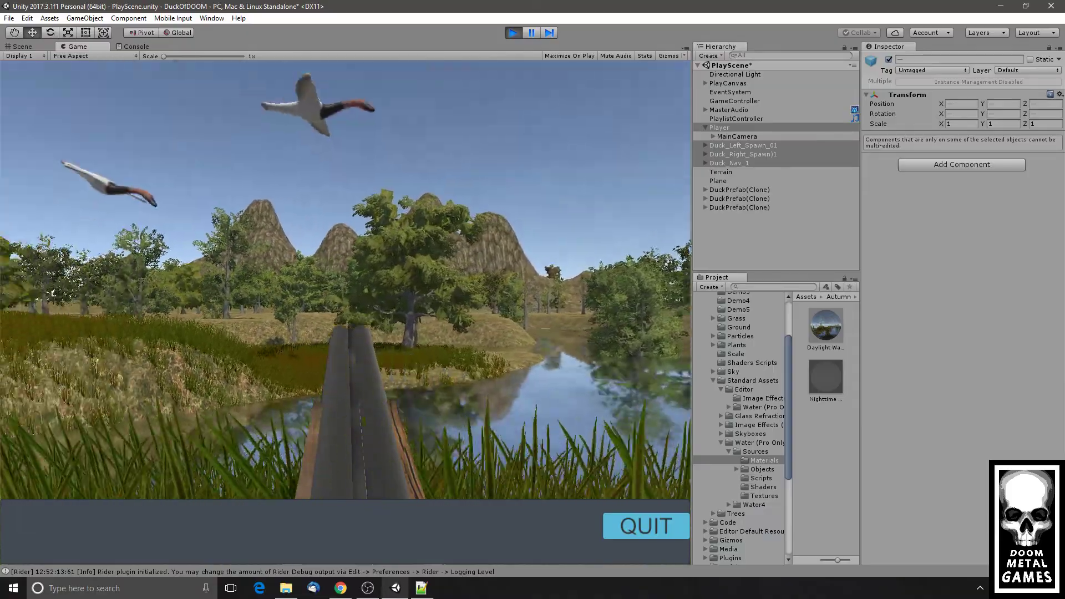
left_click(345, 313)
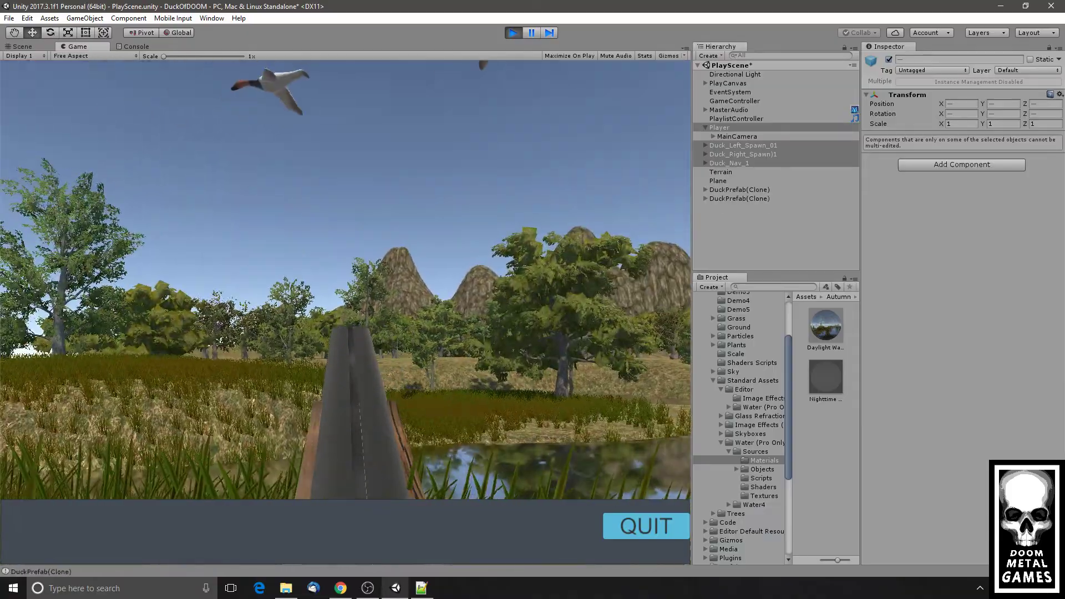
left_click(345, 313)
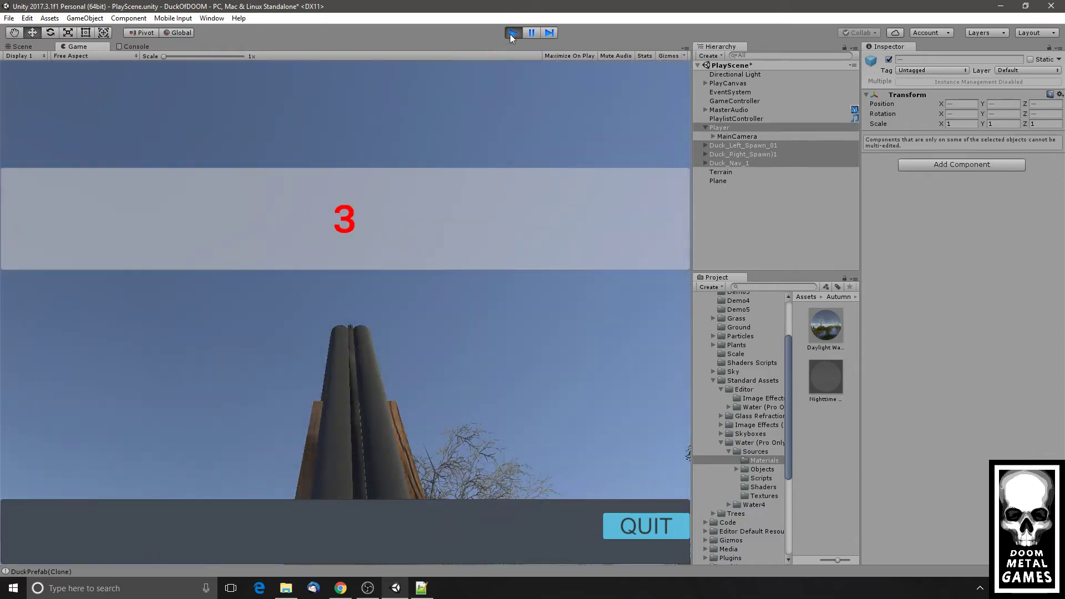
left_click(511, 33)
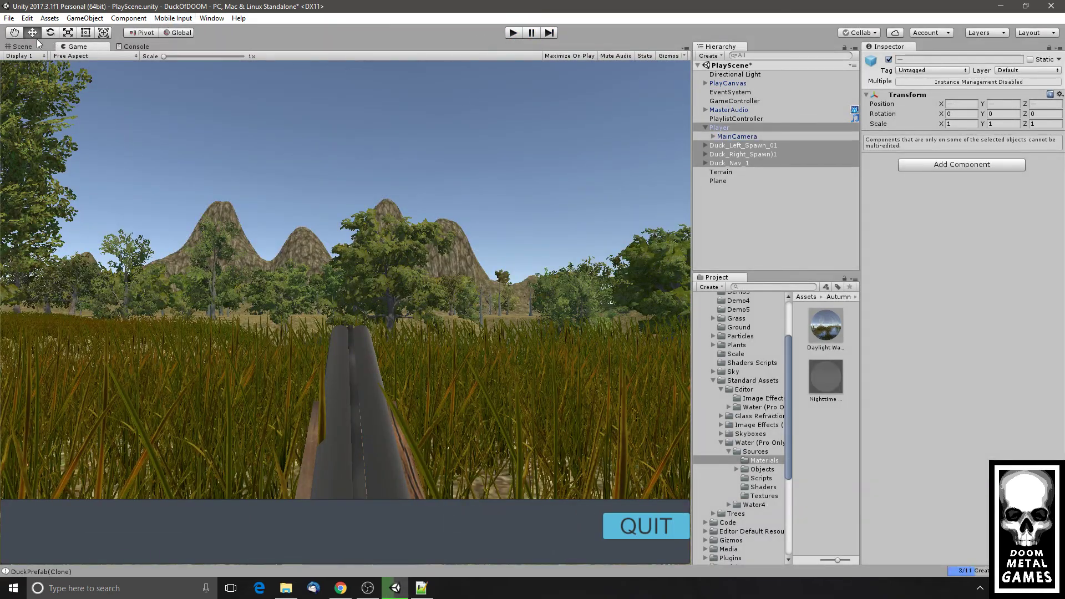
- Shift the player, duck spawns and nav group slightly closer to the water and check the player's view
left_click(25, 46)
left_click_drag(175, 315, 201, 316)
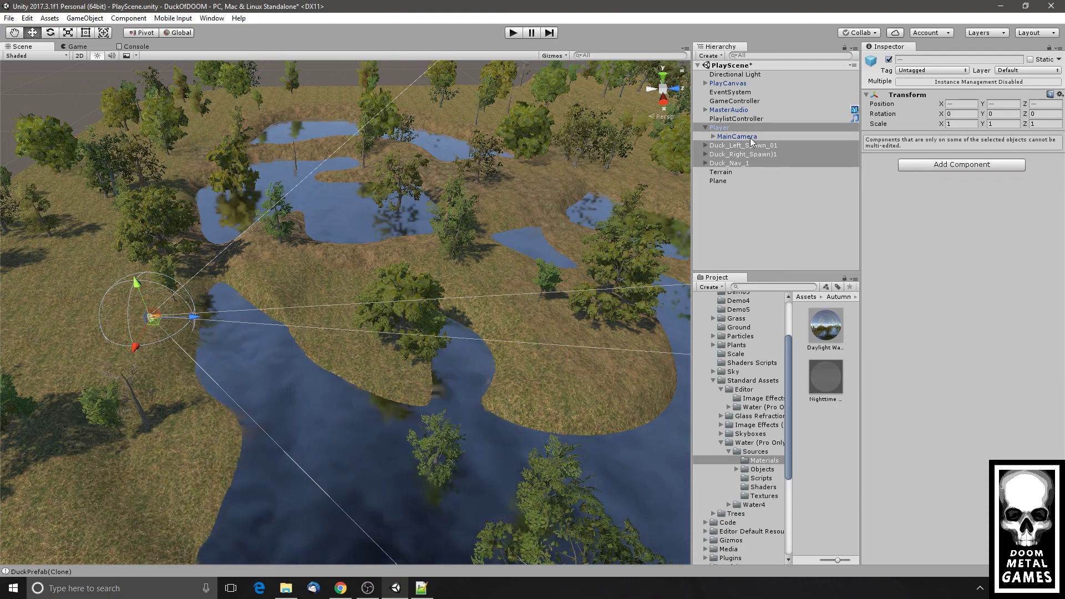
left_click(748, 209)
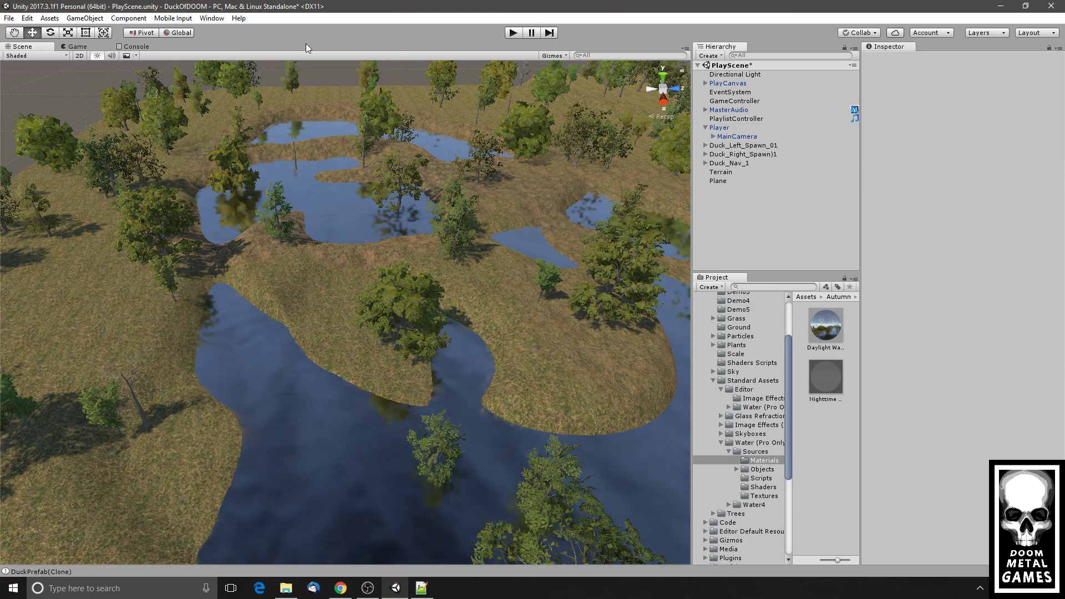
left_click(76, 46)
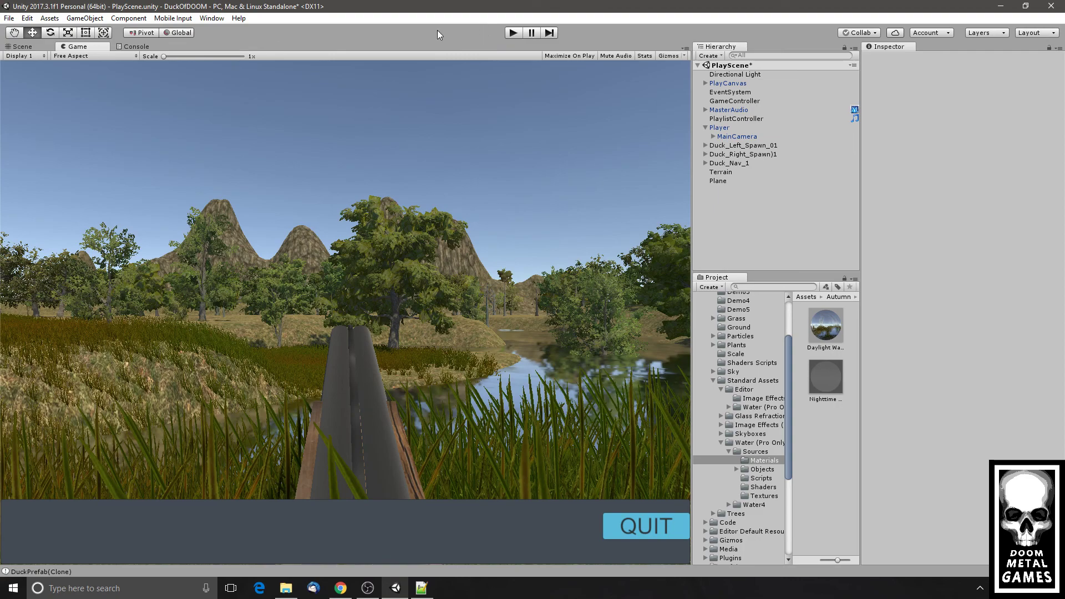
- Raise the terrain's mountain range behind the lakes into taller, wider peaks with the size 67 brush
left_click(21, 47)
scroll(544, 185, "down", 3)
middle_click_drag(590, 195, 514, 205)
left_click_drag(448, 249, 472, 254)
left_click_drag(462, 292, 483, 304, "alt")
left_click(721, 172)
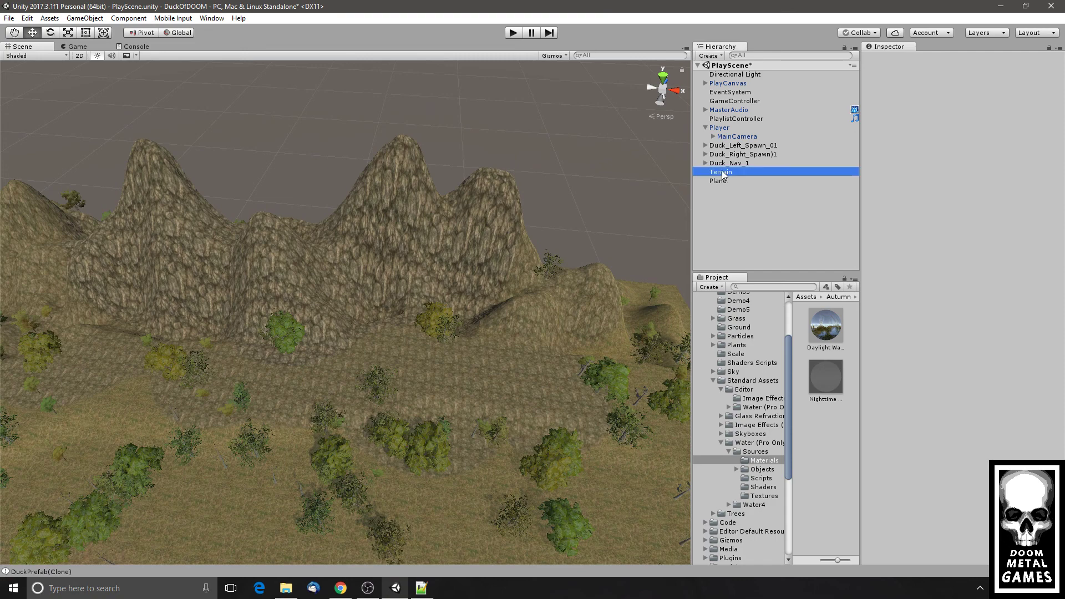
left_click(911, 137)
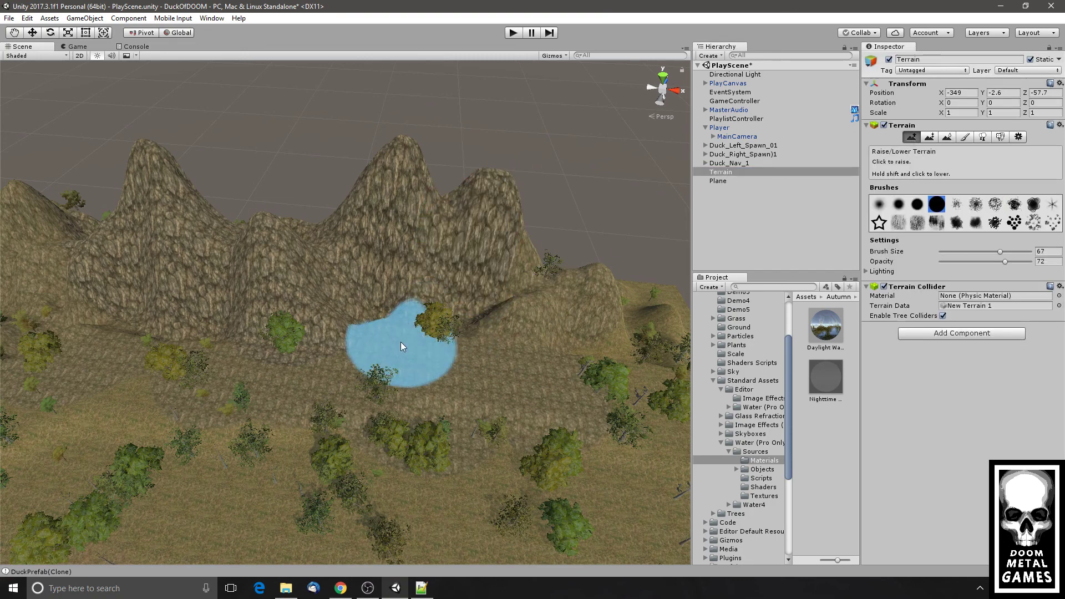
mouse_move(401, 342)
left_mouse_down()
mouse_move(406, 320)
mouse_move(490, 333)
left_mouse_up()
key("ctrl+z")
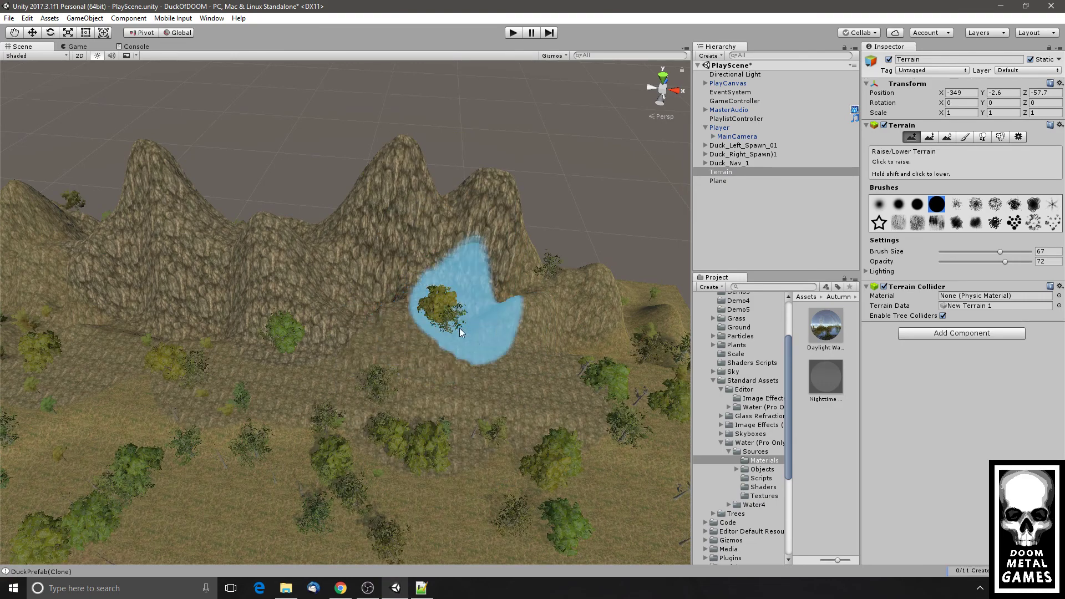
mouse_move(352, 302)
left_mouse_down()
mouse_move(327, 292)
mouse_move(491, 322)
mouse_move(71, 283)
mouse_move(338, 355)
left_mouse_up()
left_click_drag(481, 345, 544, 334, "alt")
left_click_drag(567, 405, 527, 411, "alt")
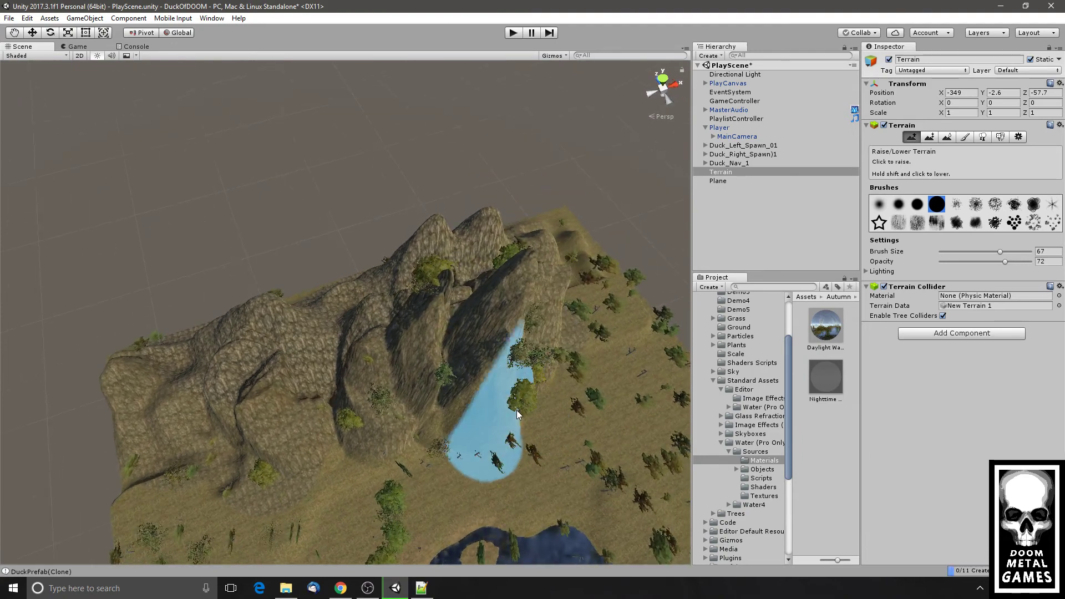
mouse_move(221, 460)
left_mouse_down()
mouse_move(137, 452)
mouse_move(161, 350)
mouse_move(217, 375)
mouse_move(298, 328)
left_mouse_up()
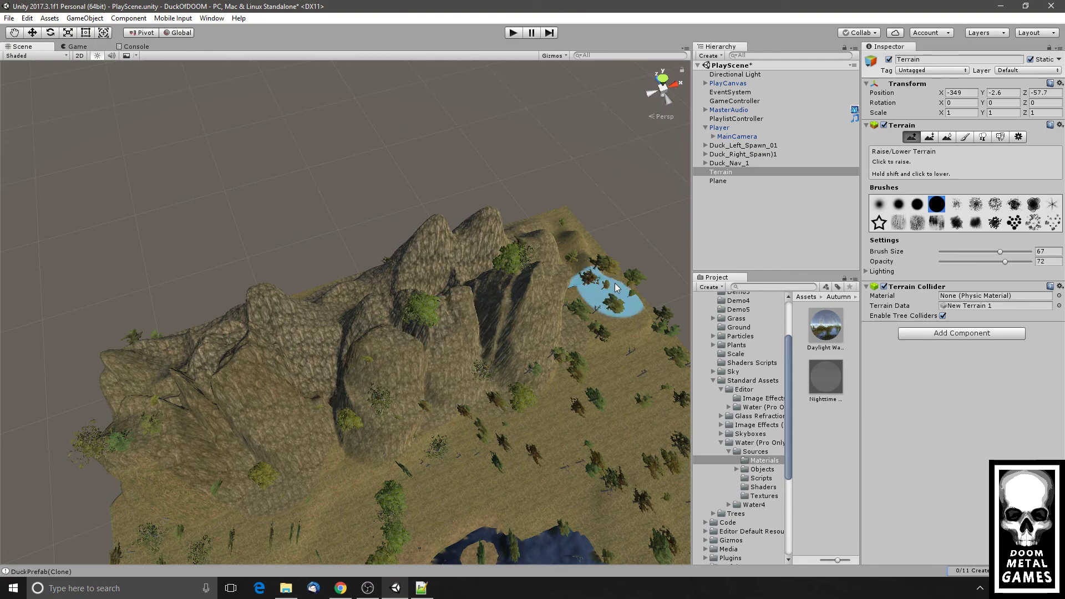
- Smooth the heights of the raised mountains and check them from the player's view
left_click(953, 143)
mouse_move(499, 311)
left_mouse_down()
mouse_move(408, 341)
mouse_move(545, 303)
mouse_move(143, 394)
mouse_move(295, 321)
mouse_move(572, 301)
mouse_move(531, 275)
mouse_move(593, 343)
mouse_move(418, 248)
mouse_move(435, 214)
mouse_move(512, 191)
left_mouse_up()
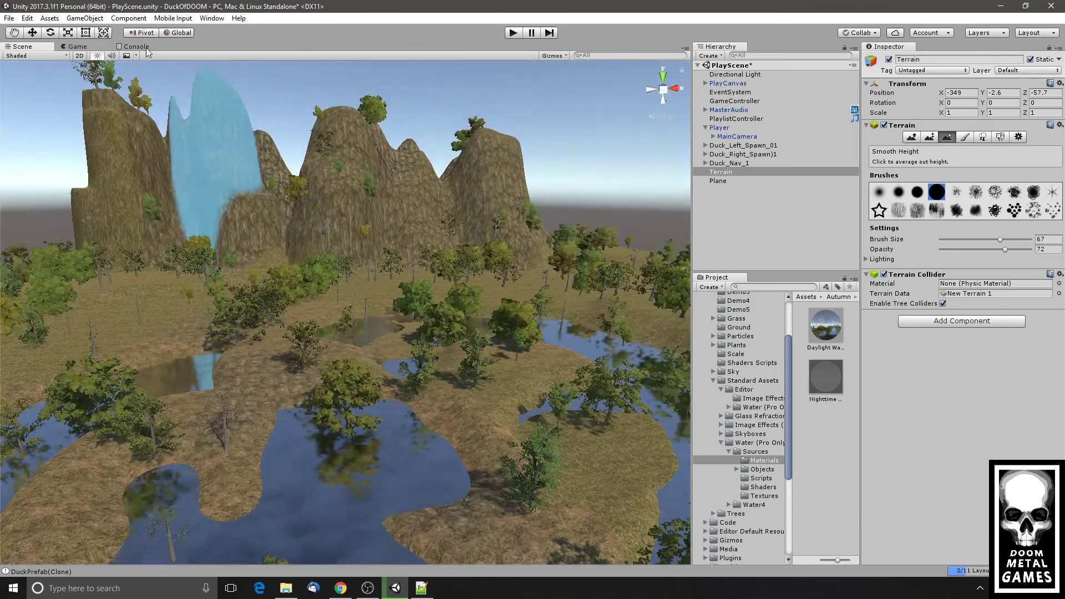
left_click(77, 47)
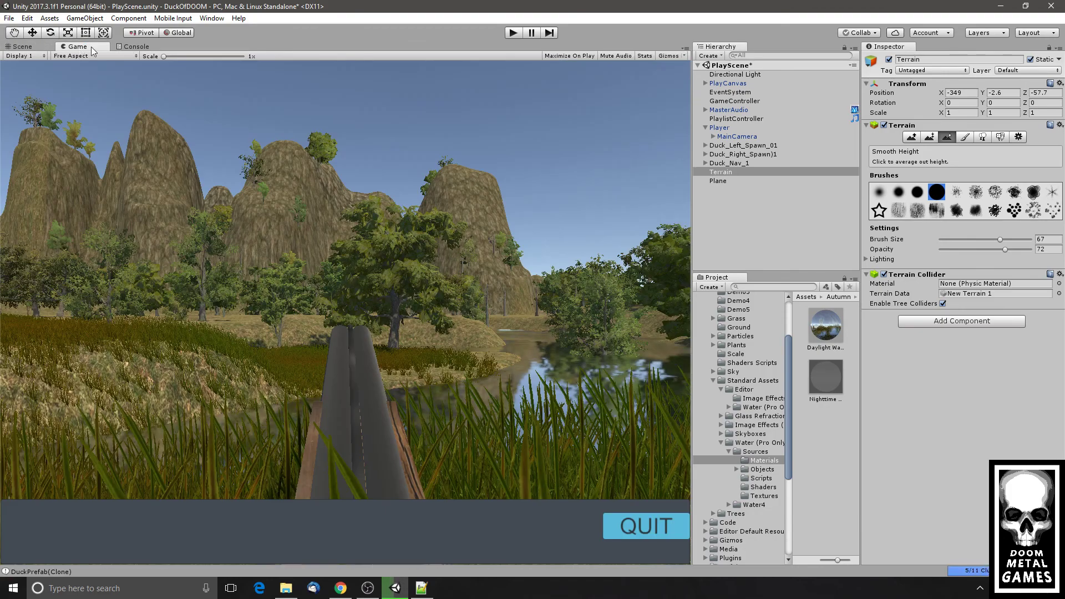
left_click(137, 47)
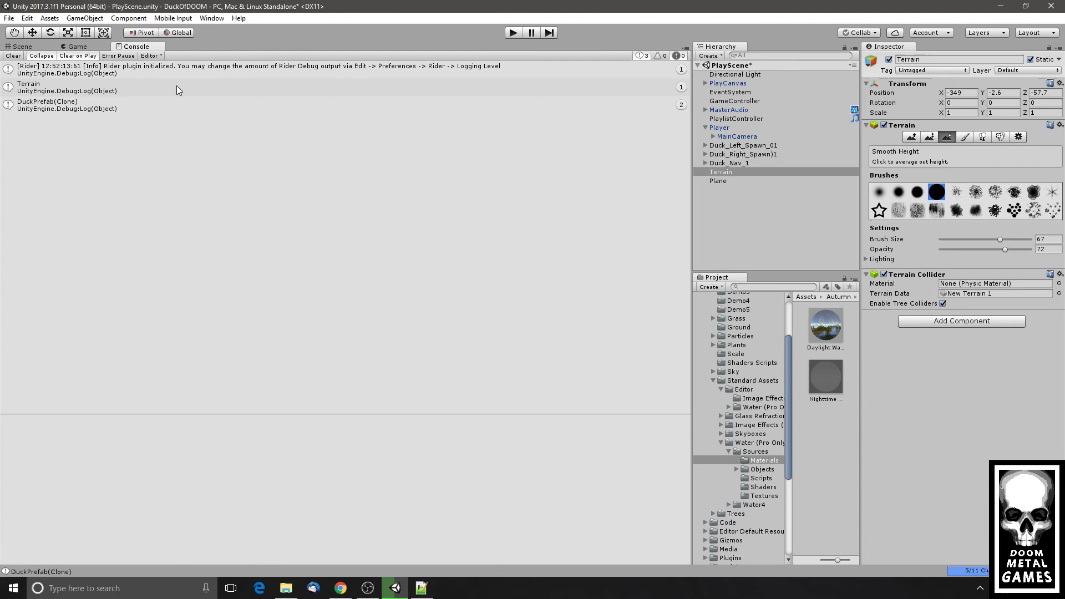
left_click(78, 47)
left_click(26, 49)
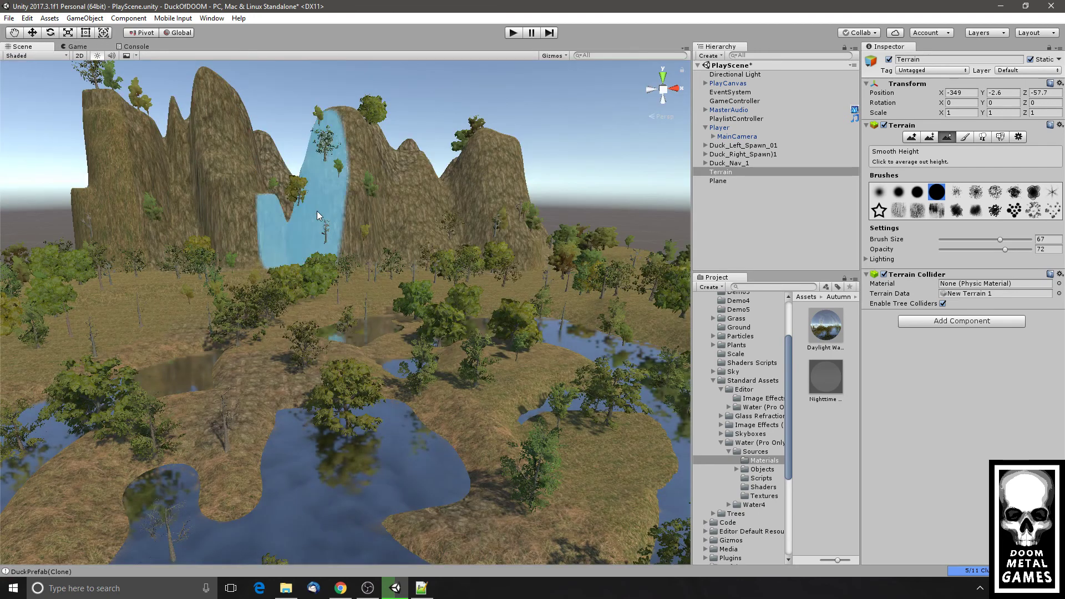
- Level the whole mountain range into a plateau by painting it to height 53, and check it from the player's view
left_click_drag(410, 251, 437, 364, "alt")
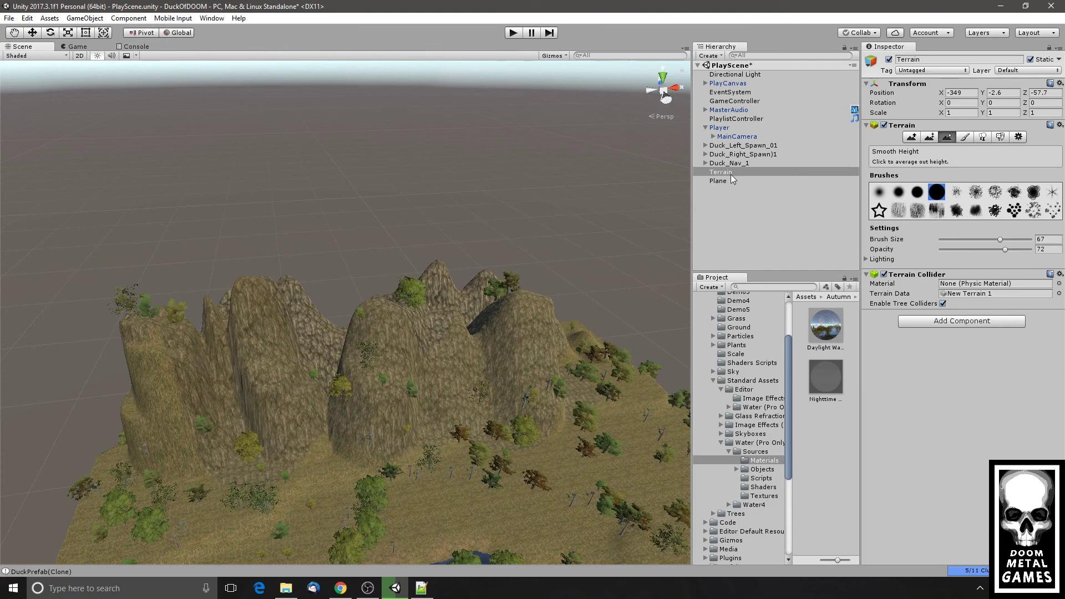
left_click(930, 137)
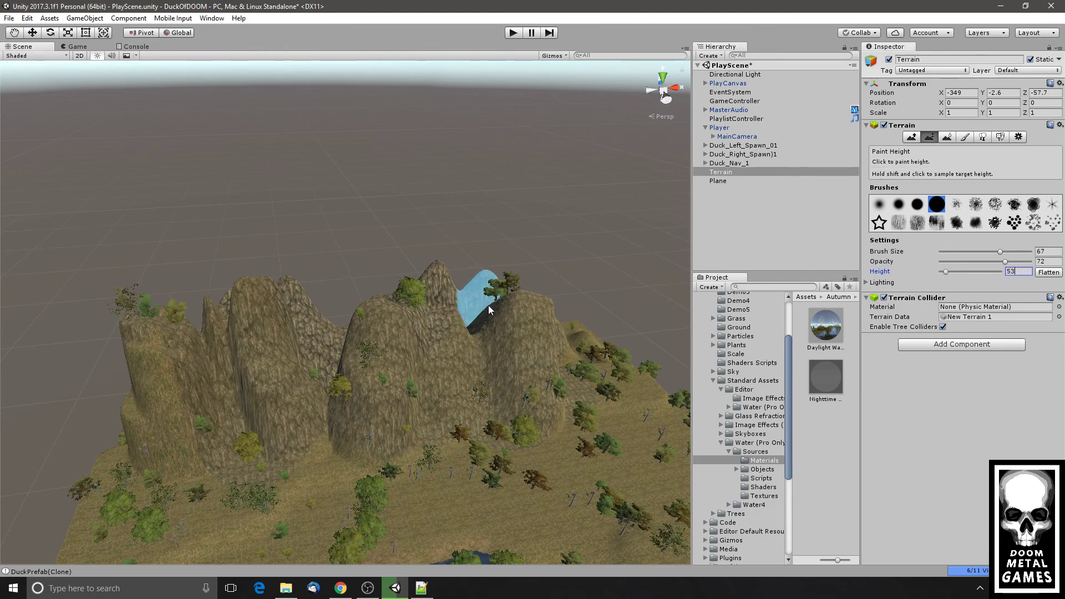
mouse_move(488, 305)
left_mouse_down()
mouse_move(338, 344)
mouse_move(533, 358)
mouse_move(455, 307)
mouse_move(250, 364)
mouse_move(194, 354)
mouse_move(158, 414)
mouse_move(157, 395)
mouse_move(118, 399)
mouse_move(130, 348)
left_mouse_up()
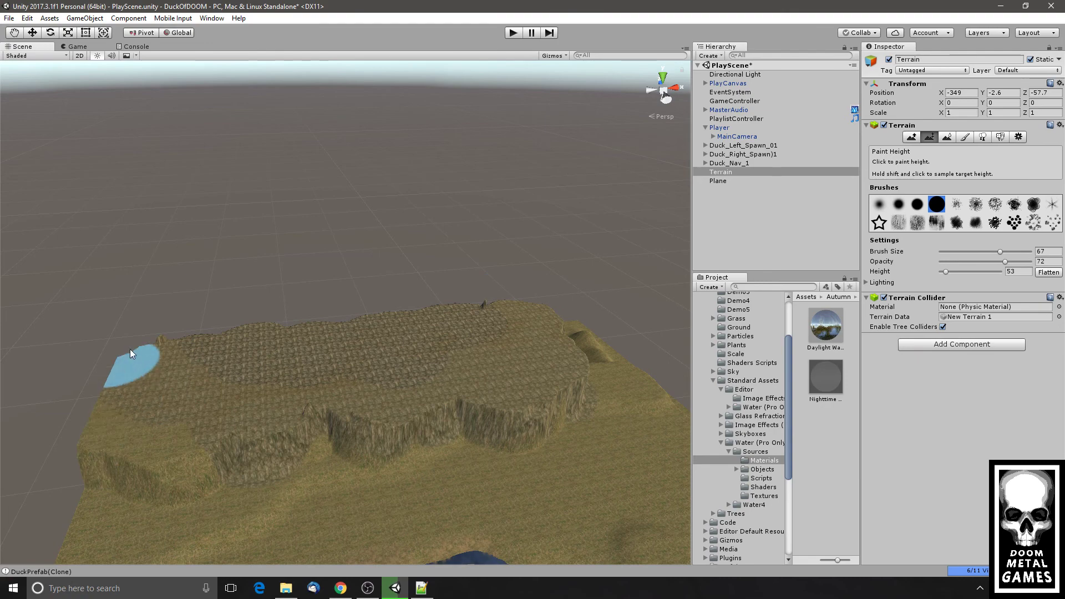
mouse_move(588, 338)
left_mouse_down()
mouse_move(454, 294)
mouse_move(292, 343)
mouse_move(331, 314)
mouse_move(337, 337)
left_mouse_up()
left_click_drag(227, 371, 494, 364, "alt")
mouse_move(364, 349)
left_mouse_down("alt")
mouse_move(344, 399)
mouse_move(366, 388)
mouse_move(349, 478)
left_mouse_up("alt")
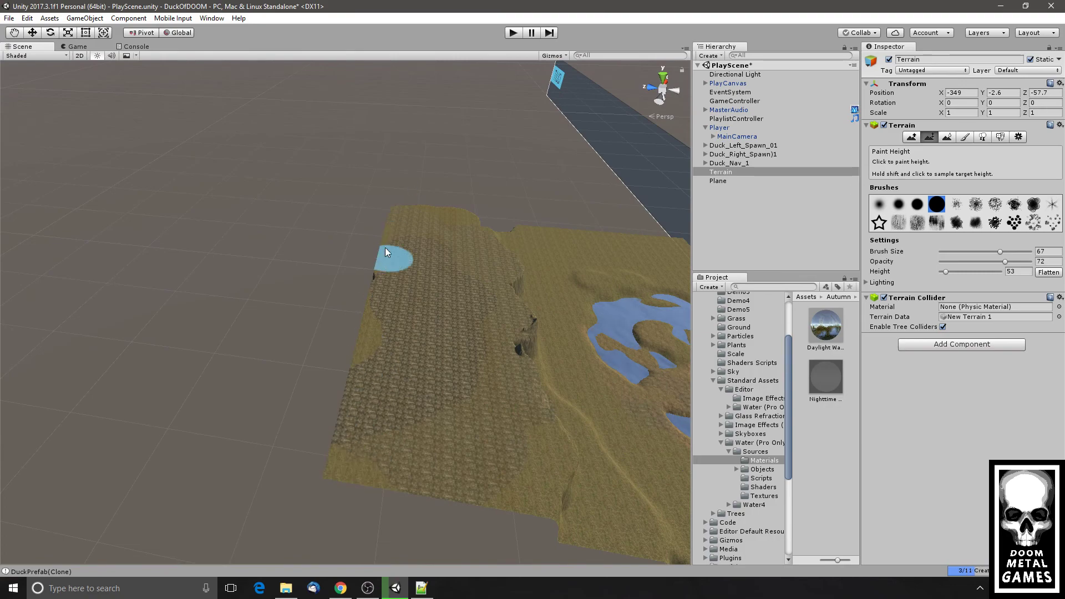
mouse_move(391, 315)
left_mouse_down()
mouse_move(388, 402)
mouse_move(395, 393)
left_mouse_up()
mouse_move(460, 345)
left_mouse_down("alt")
mouse_move(231, 320)
mouse_move(128, 293)
mouse_move(185, 264)
mouse_move(222, 261)
mouse_move(201, 280)
left_mouse_up("alt")
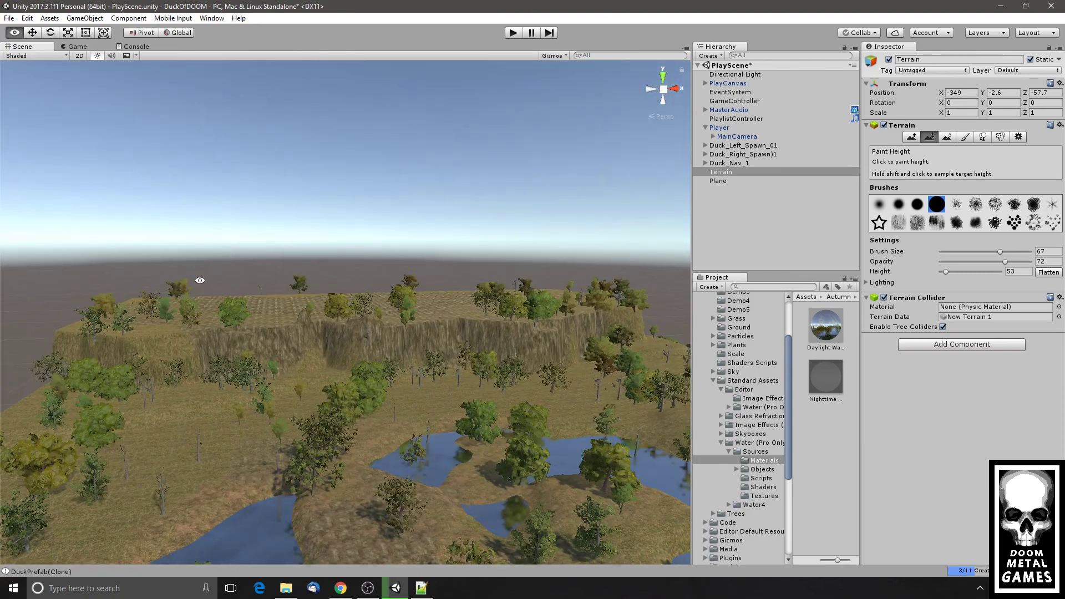
left_click(76, 48)
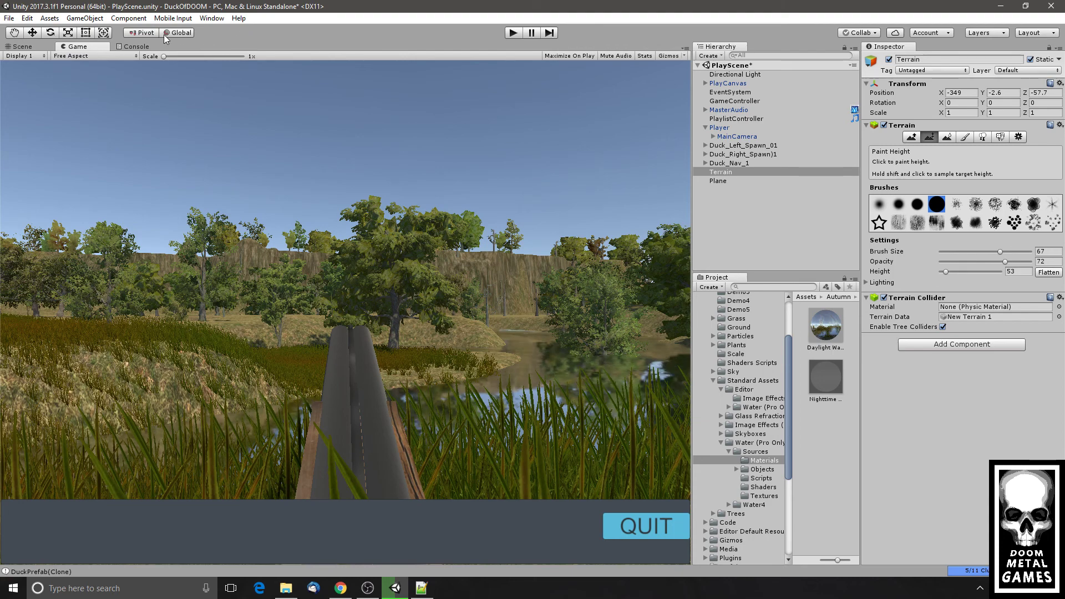
- Set the Paint Height target to 64 and paint a raised tier across the rear of the cliff plateau in the scene
left_click(22, 47)
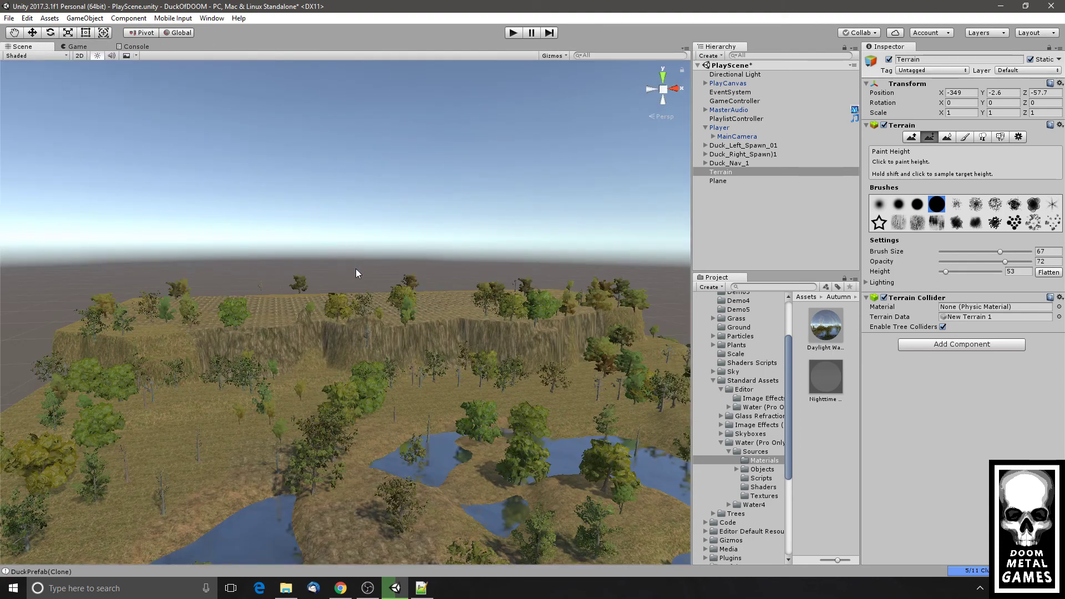
scroll(382, 297, "up", 8, "alt")
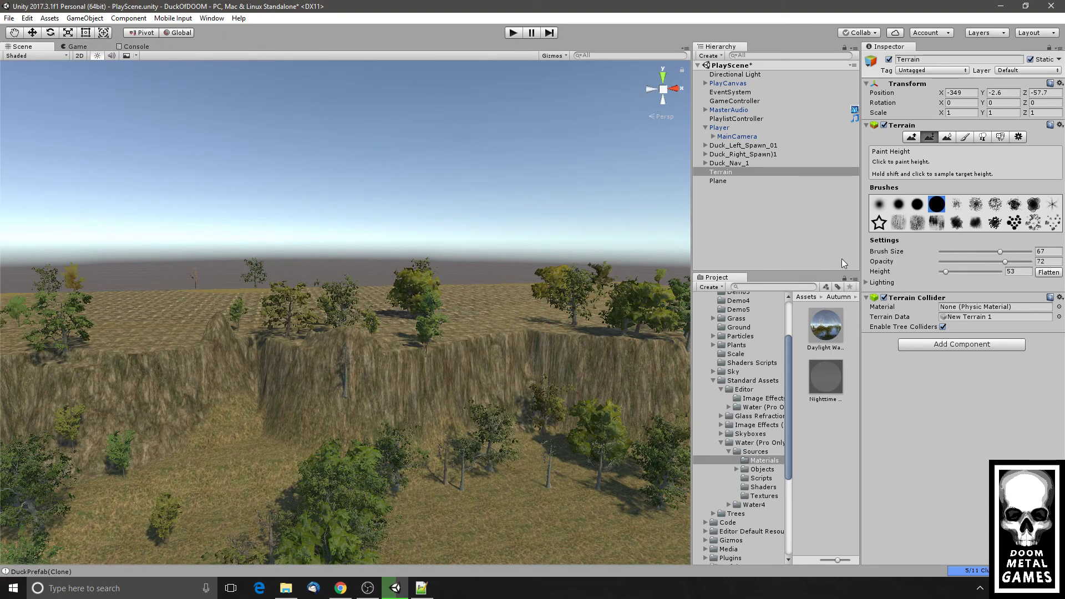
scroll(599, 394, "up", 2, "alt")
scroll(590, 392, "down", 4, "alt")
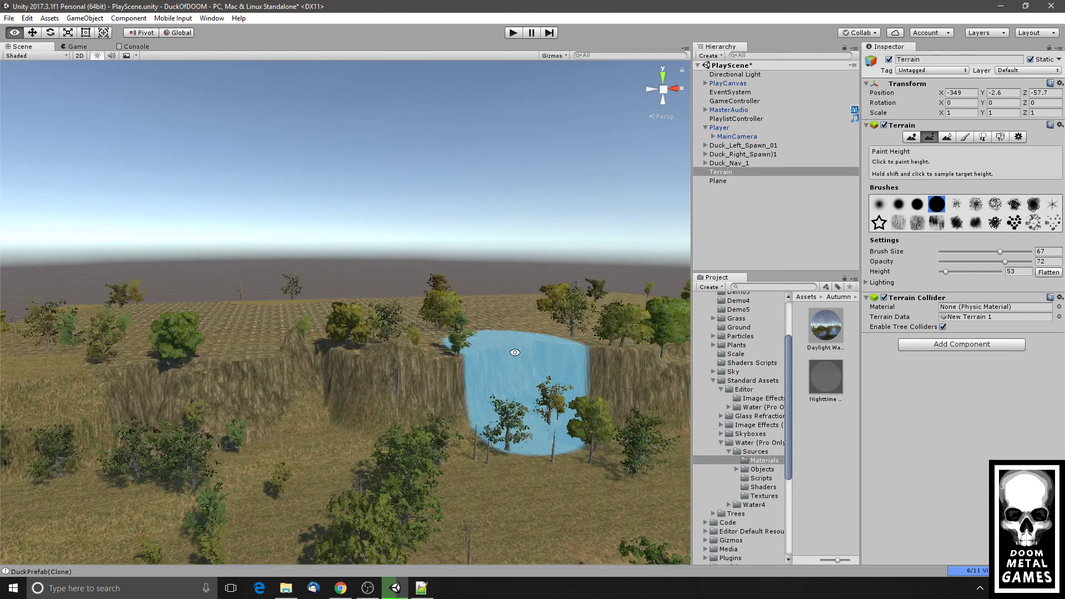
left_click_drag(515, 352, 503, 382, "alt")
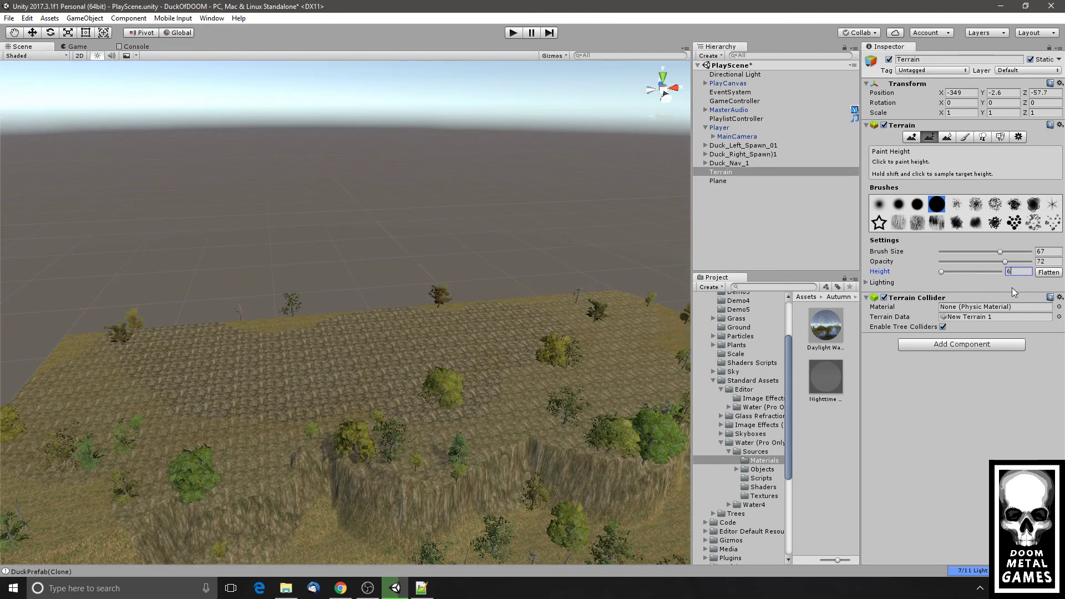
type("4")
mouse_move(637, 307)
left_mouse_down()
mouse_move(317, 341)
mouse_move(69, 352)
mouse_move(156, 365)
mouse_move(521, 319)
mouse_move(462, 309)
mouse_move(252, 339)
mouse_move(192, 363)
left_mouse_up()
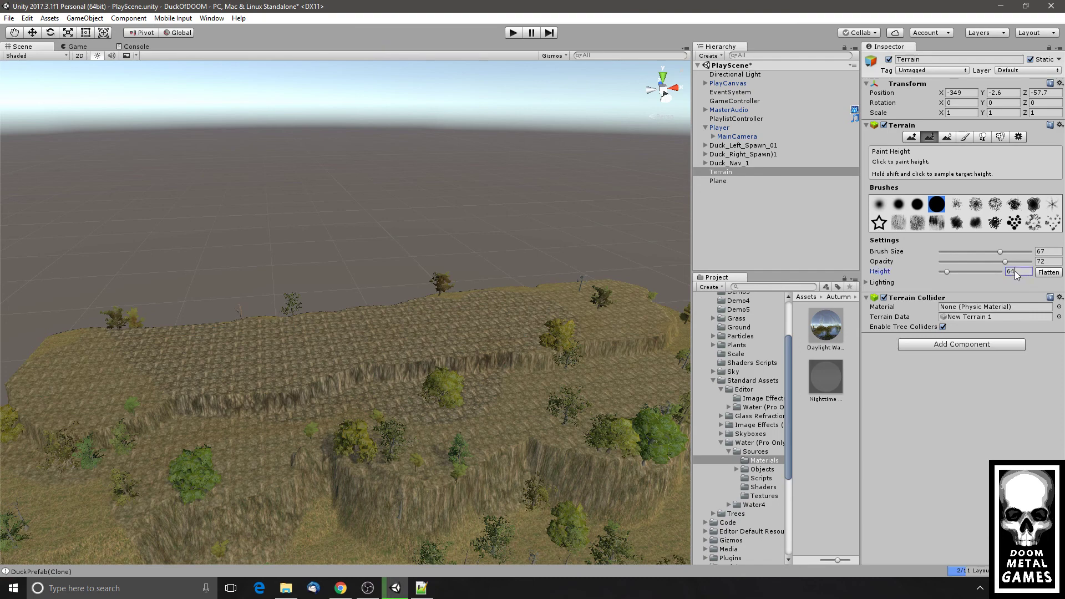
- Set the Paint Height target to 87 and raise the plateau's rear tier further along its length
key("BackSpace")
type("87")
mouse_move(582, 314)
left_mouse_down()
mouse_move(260, 325)
mouse_move(110, 349)
mouse_move(237, 320)
left_mouse_up()
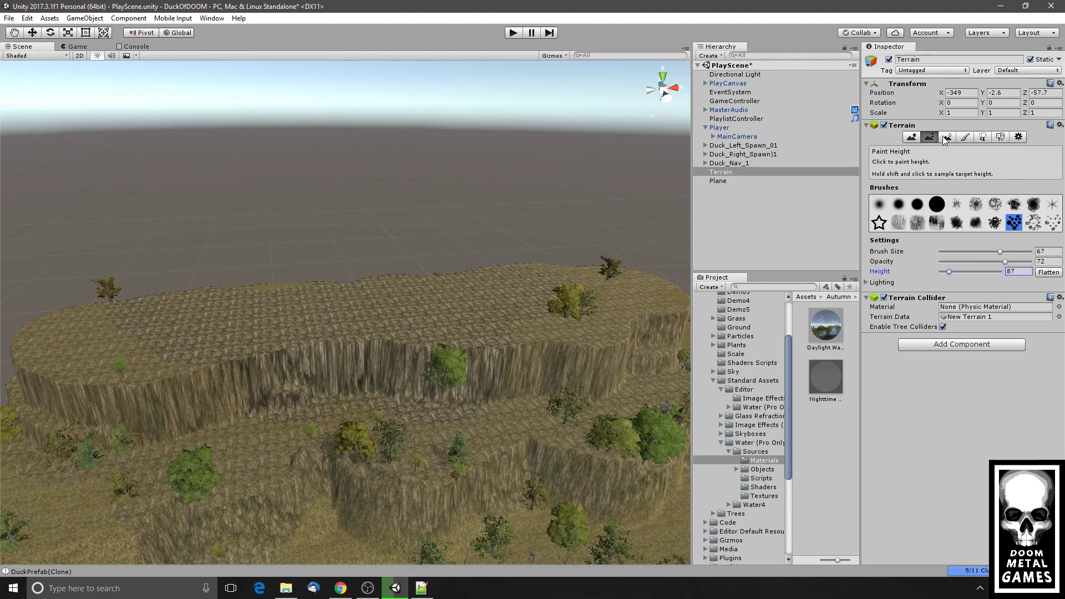
- Roughen both cliff tiers with Raise/Lower Terrain and the spotted brush, and soften the bumps with Smooth Height
left_click(915, 137)
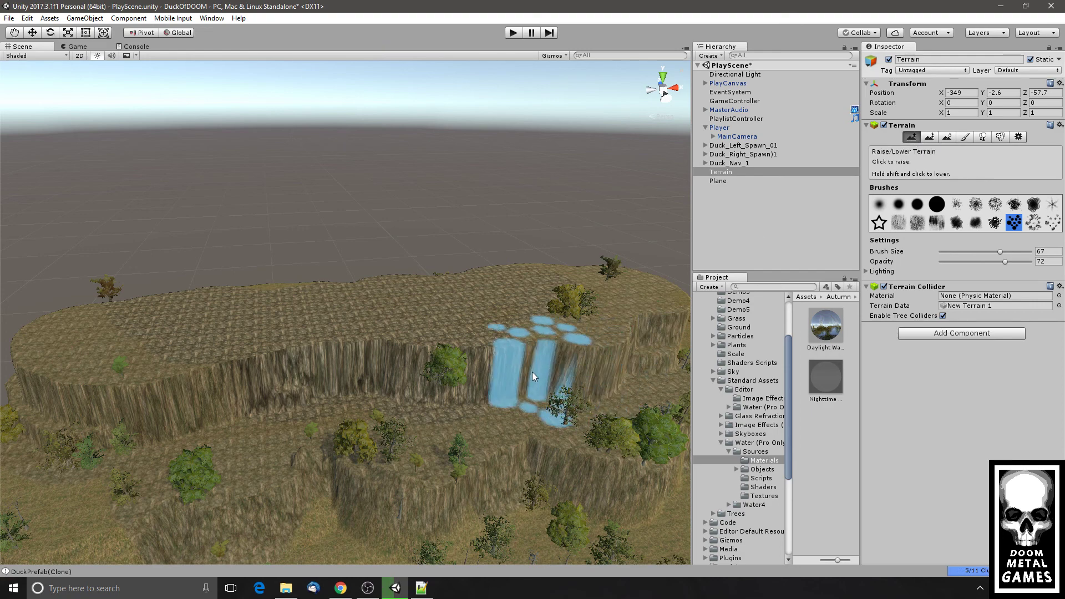
left_click_drag(493, 385, 469, 371)
left_click_drag(304, 362, 214, 361)
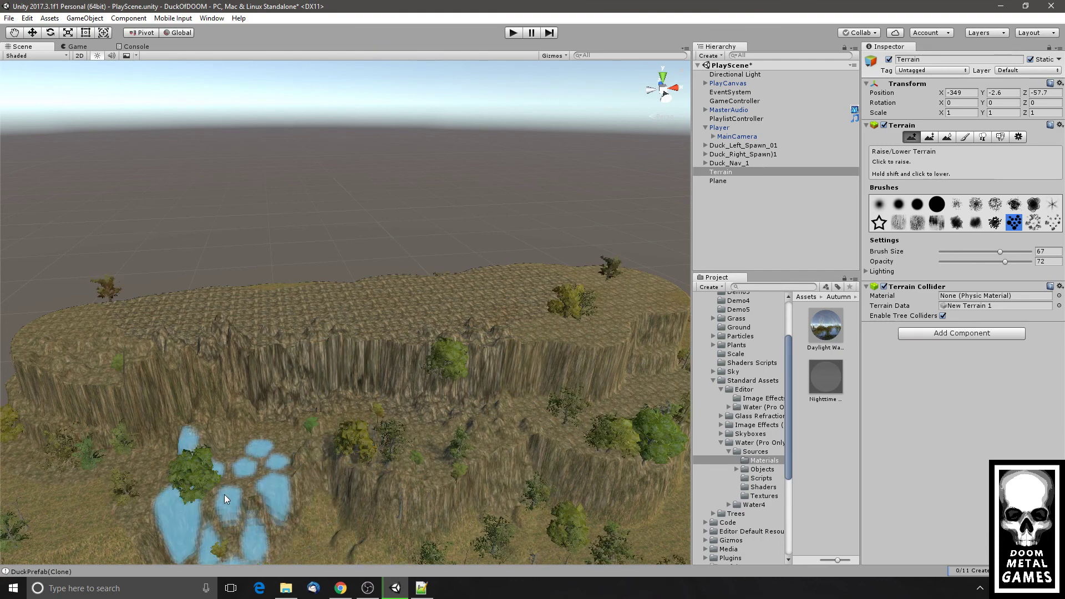
middle_click_drag(227, 495, 573, 294)
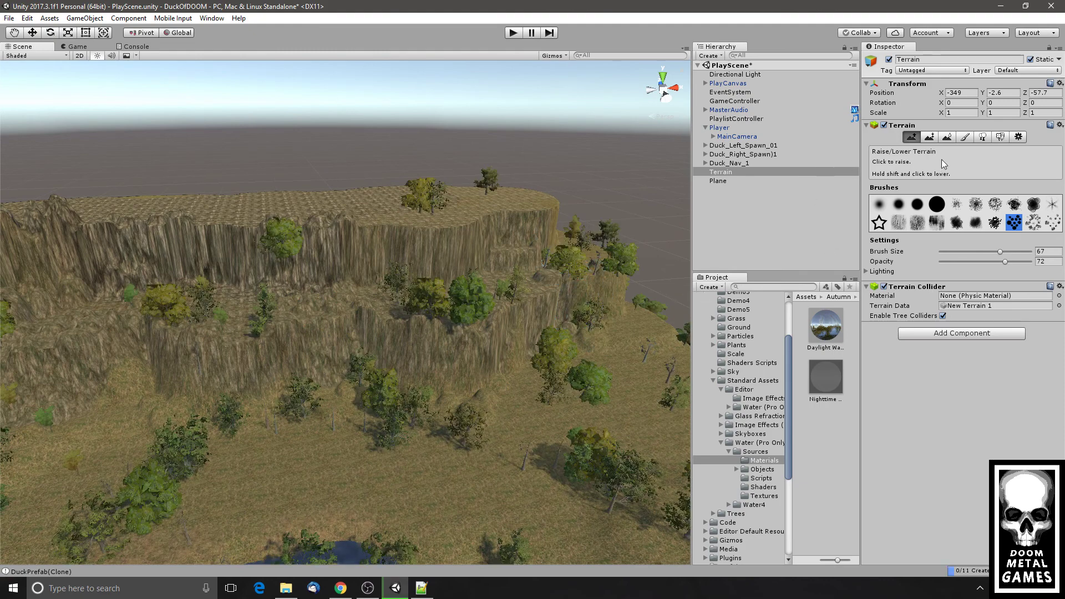
left_click(947, 137)
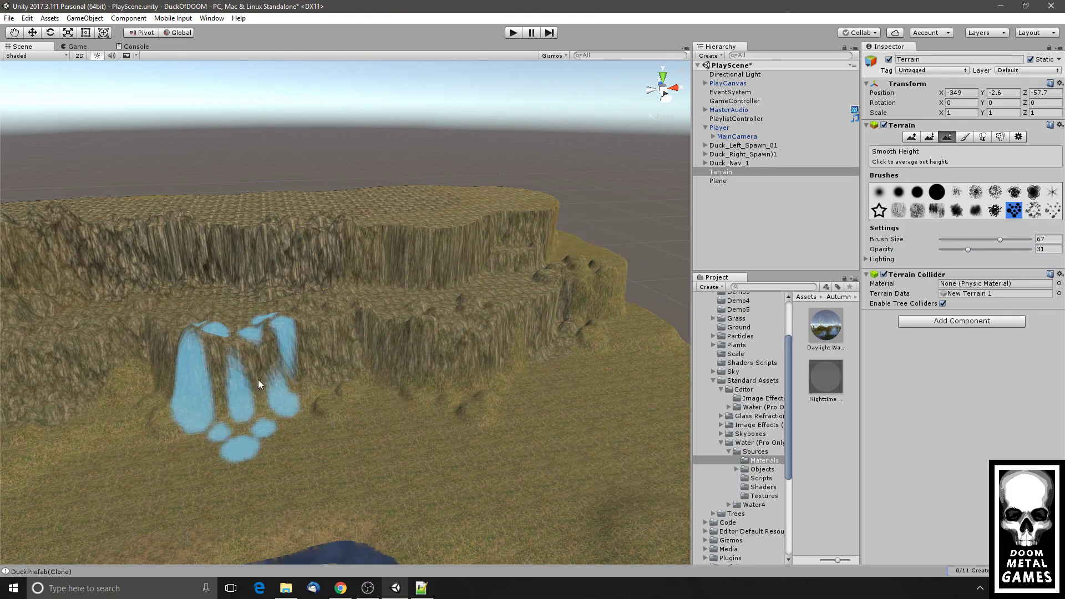
- Paint the dark rock texture onto the cliff faces with a soft round brush, setting the target strength to 0.702
left_click(965, 138)
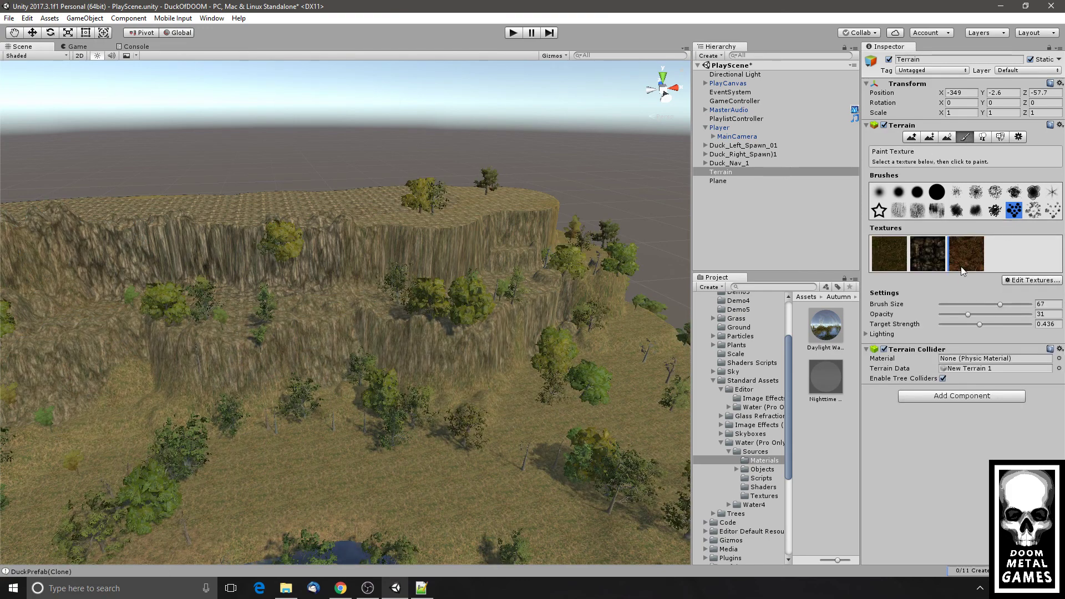
left_click(898, 192)
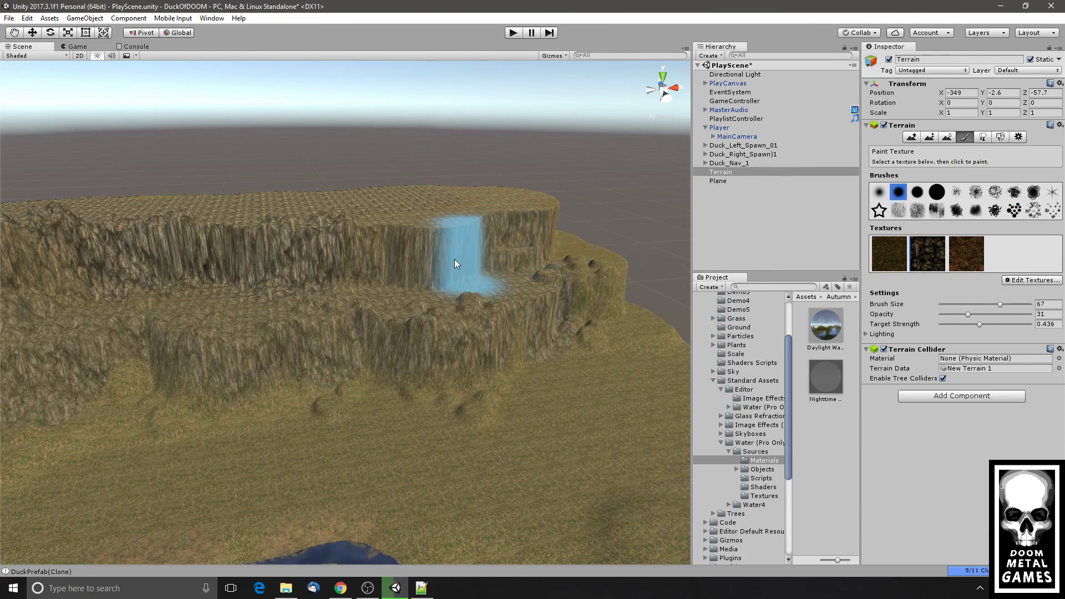
scroll(416, 228, "down", 5)
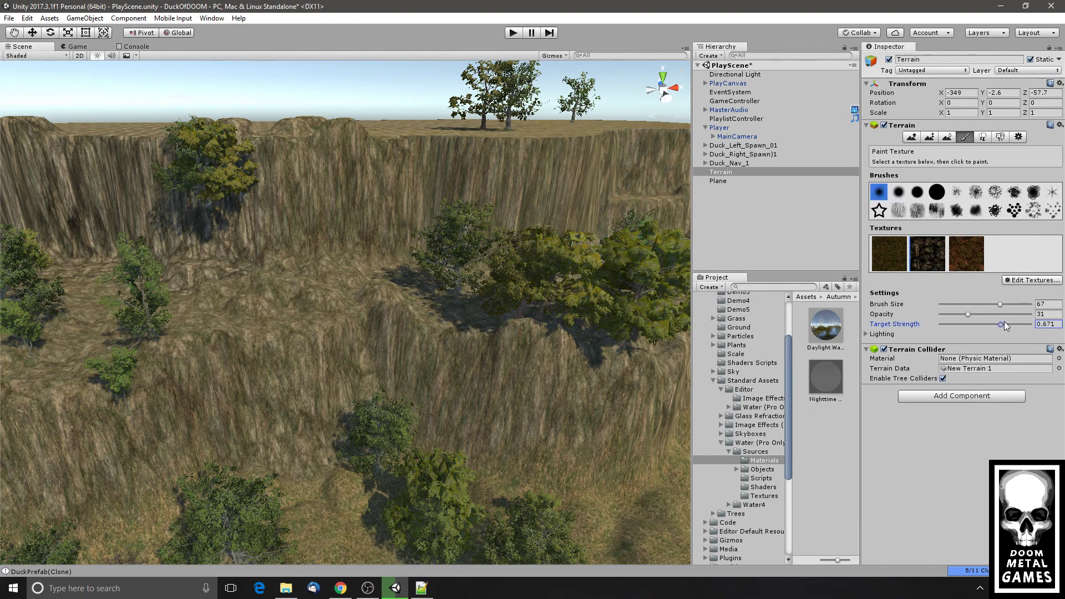
left_click_drag(1004, 324, 1006, 324)
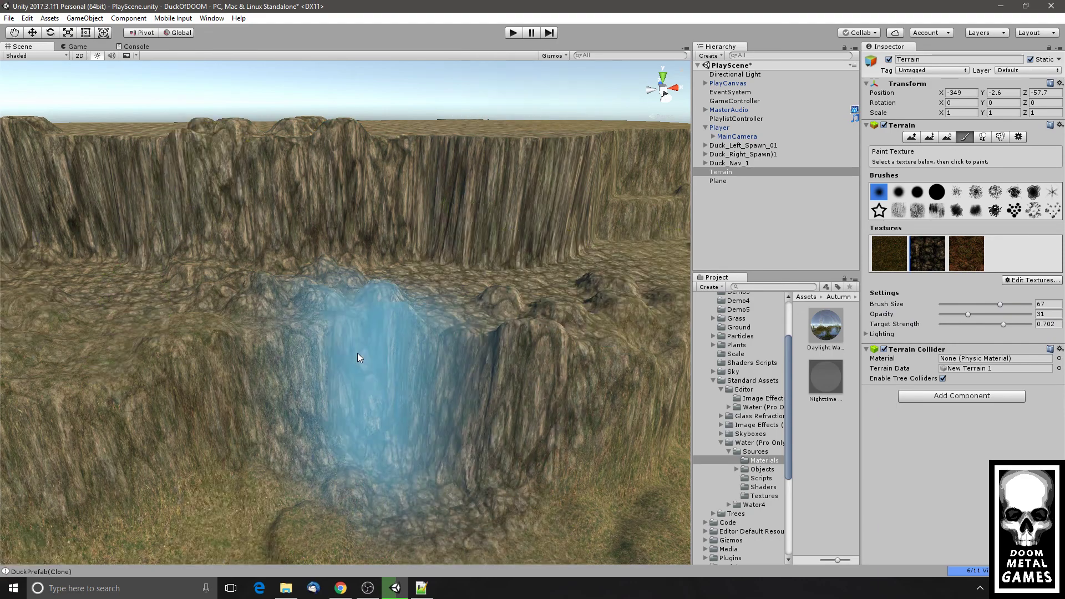
- Reduce the texture brush size to 34 and paint rock over both cliff tiers toward the plateau's right end
middle_click_drag(357, 358, 357, 333)
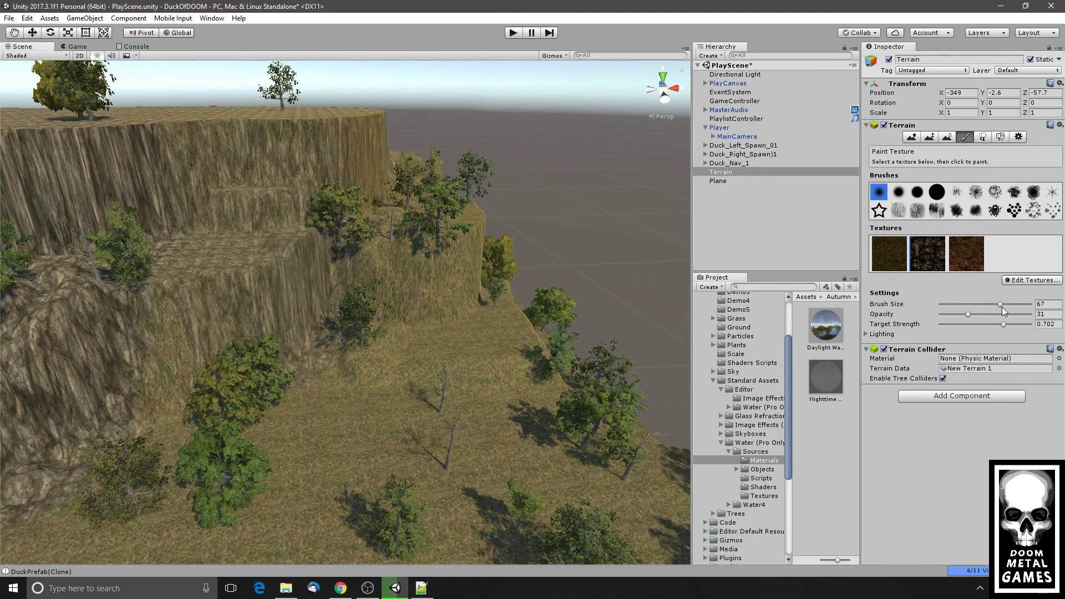
left_click_drag(980, 305, 973, 305)
mouse_move(172, 333)
left_mouse_down()
mouse_move(228, 341)
mouse_move(387, 294)
mouse_move(489, 280)
left_mouse_up()
left_click_drag(377, 177, 194, 202)
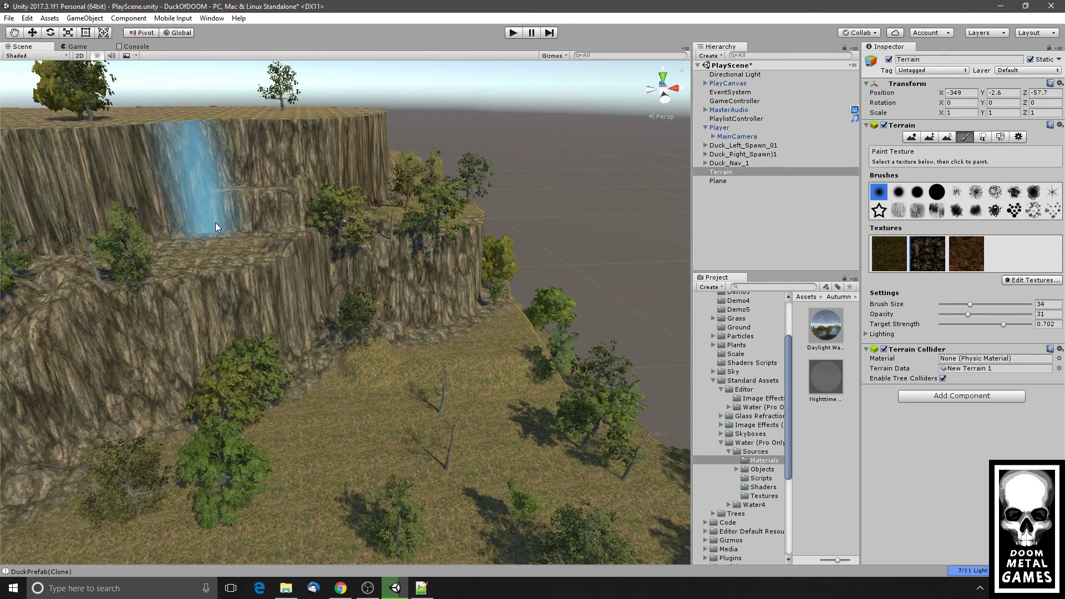
mouse_move(215, 222)
middle_mouse_down()
mouse_move(582, 251)
mouse_move(182, 189)
mouse_move(185, 254)
mouse_move(567, 259)
middle_mouse_up()
left_click_drag(650, 225, 567, 249)
- Cover the remaining cliff faces toward the plateau's left end with the rock texture and check the result in the game view
middle_click_drag(564, 250, 395, 203)
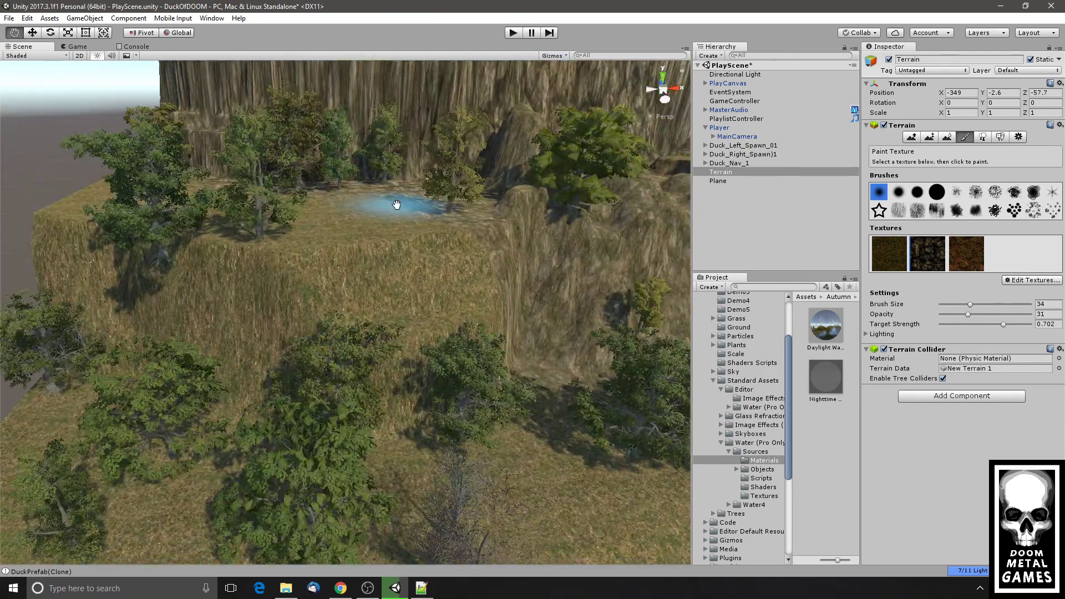
mouse_move(107, 289)
middle_mouse_down()
mouse_move(360, 311)
mouse_move(657, 302)
mouse_move(250, 311)
middle_mouse_up()
left_click_drag(350, 313, 144, 317)
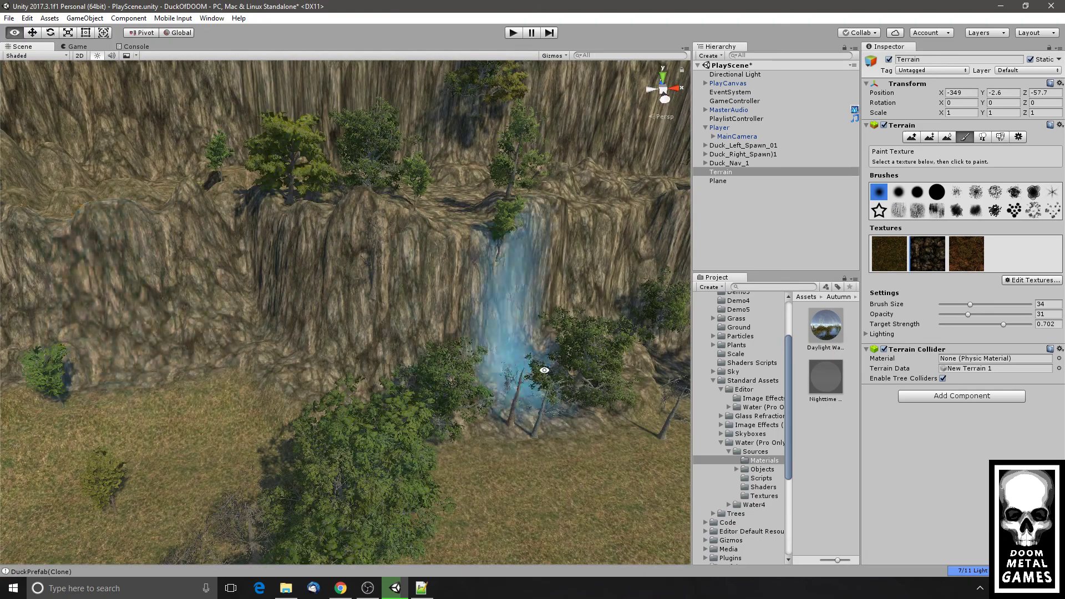
middle_click_drag(542, 369, 355, 382)
left_click_drag(355, 382, 336, 377, "alt")
left_click_drag(233, 380, 510, 355)
scroll(555, 343, "down", 10)
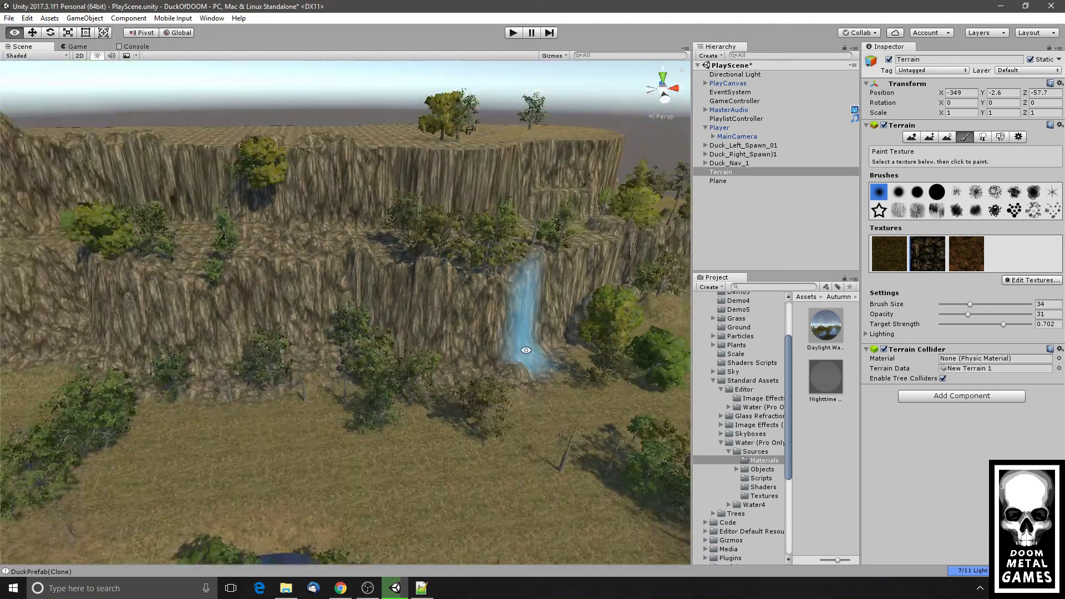
mouse_move(443, 349)
middle_mouse_down()
mouse_move(475, 380)
mouse_move(594, 335)
middle_mouse_up()
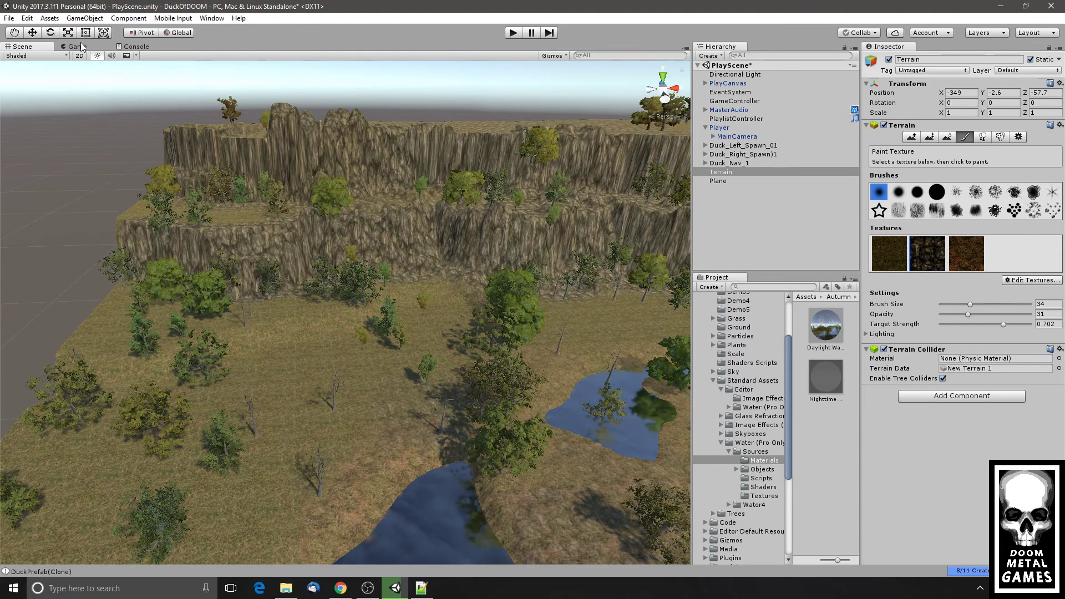
left_click(77, 46)
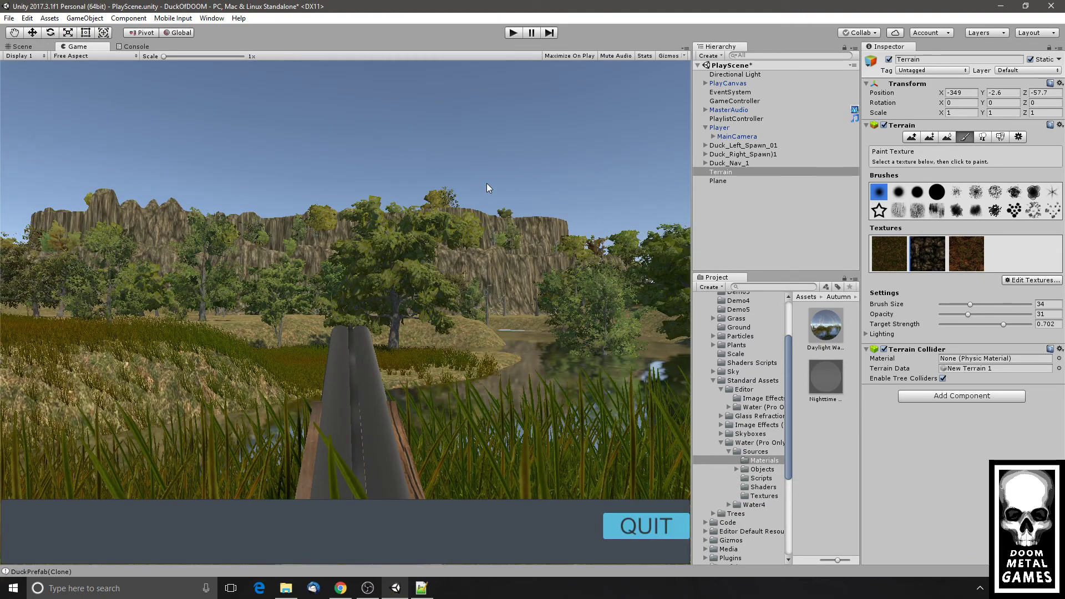
- Paint three clusters of the second tree type along the top of the raised plateau in the scene
left_click(25, 47)
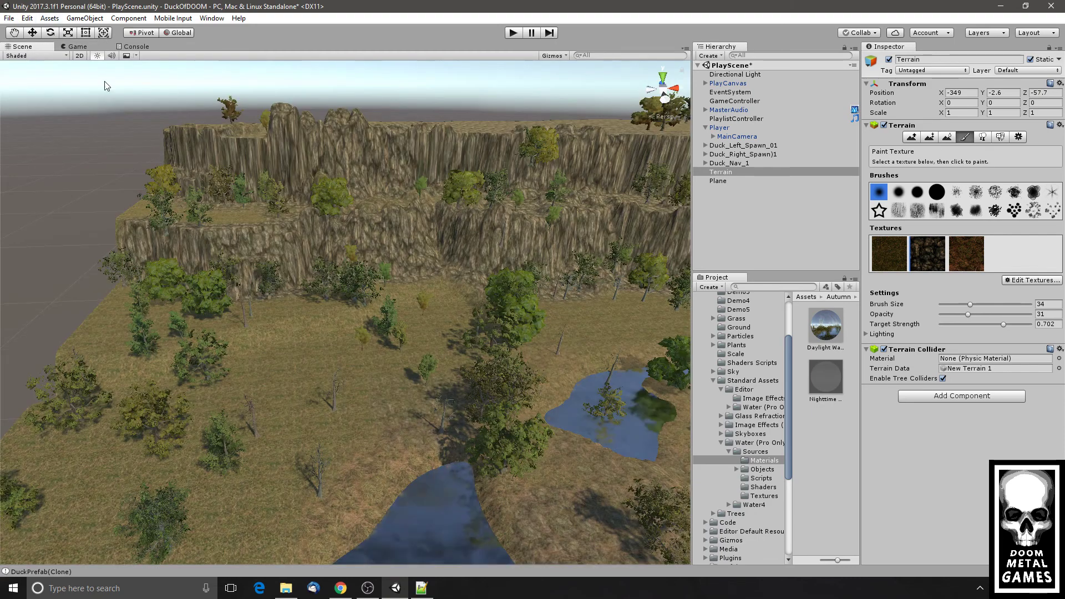
middle_click_drag(430, 166, 407, 294)
scroll(420, 296, "up", 3)
left_click_drag(421, 297, 483, 300, "alt")
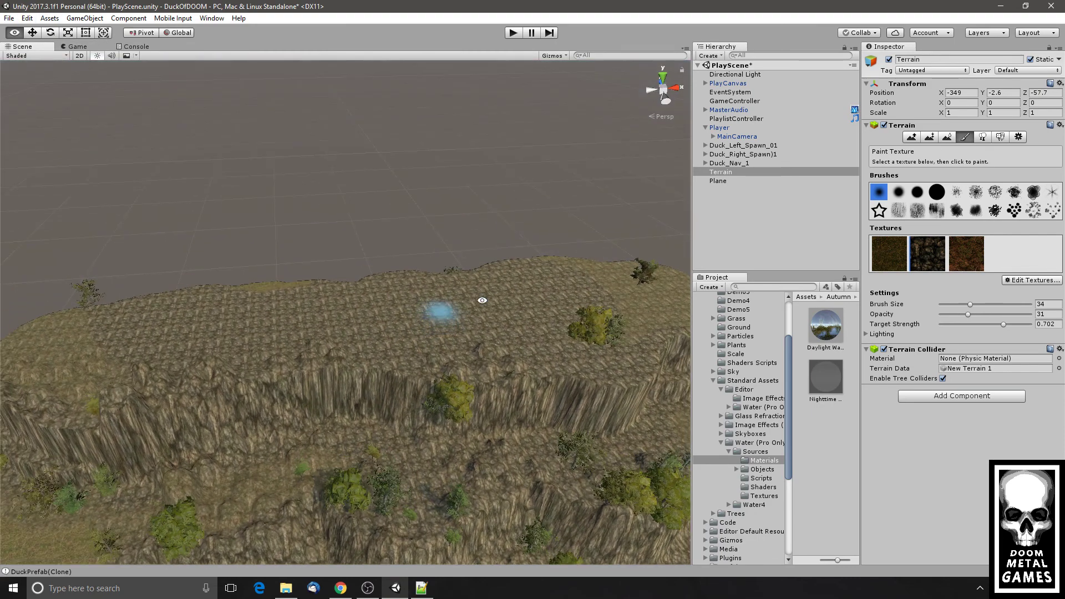
left_click(983, 137)
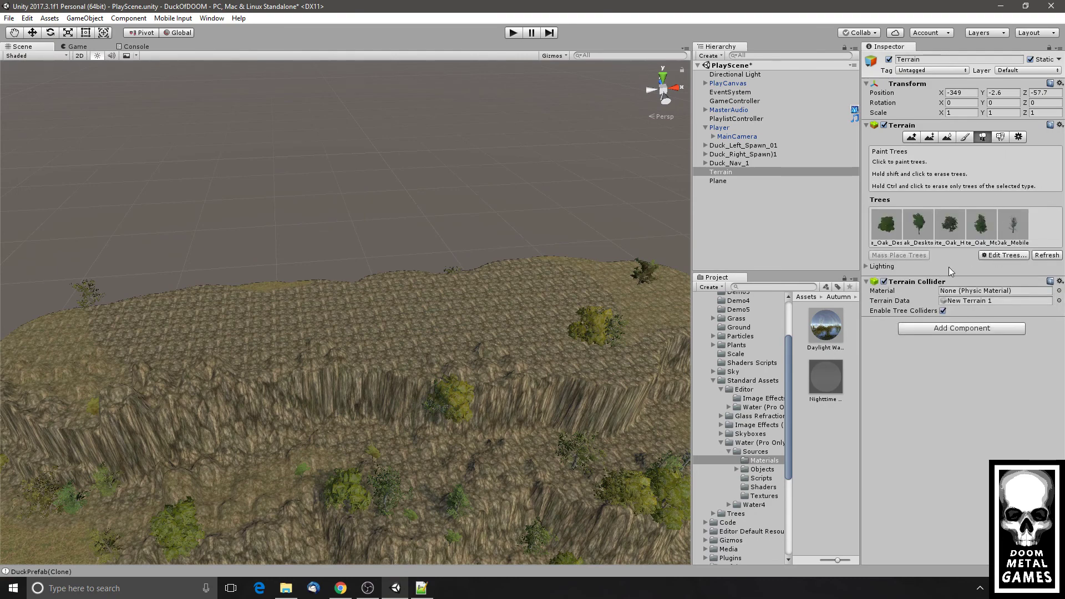
left_click(918, 224)
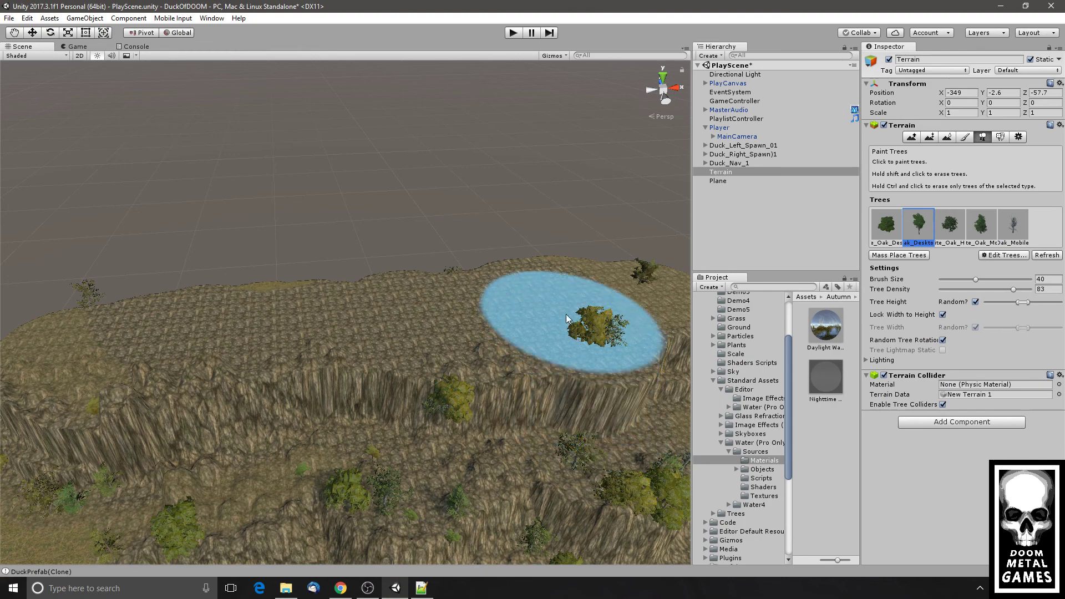
left_click(559, 318)
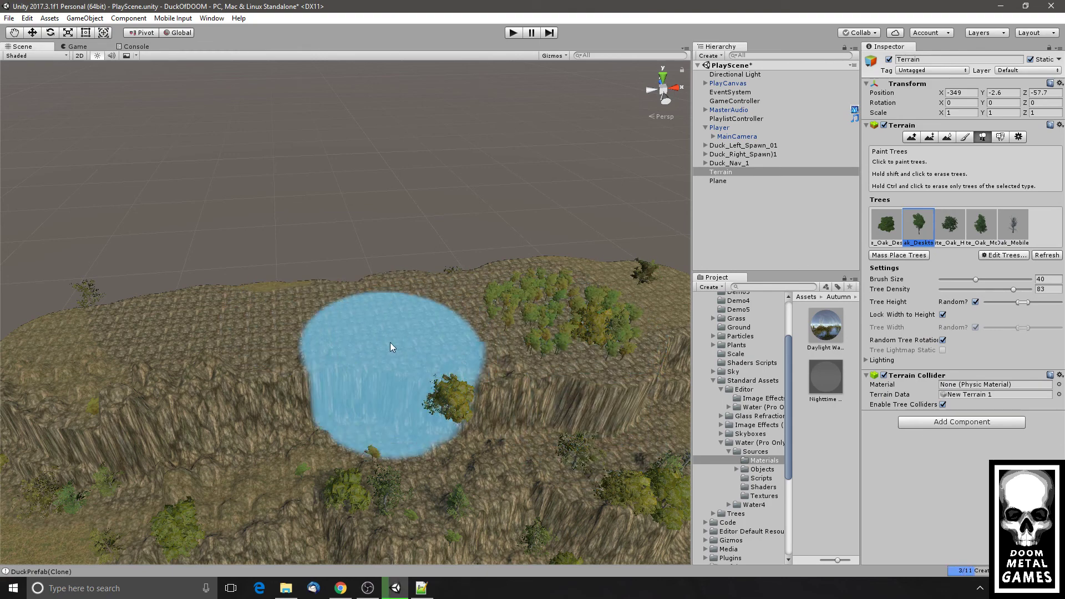
left_click(371, 313)
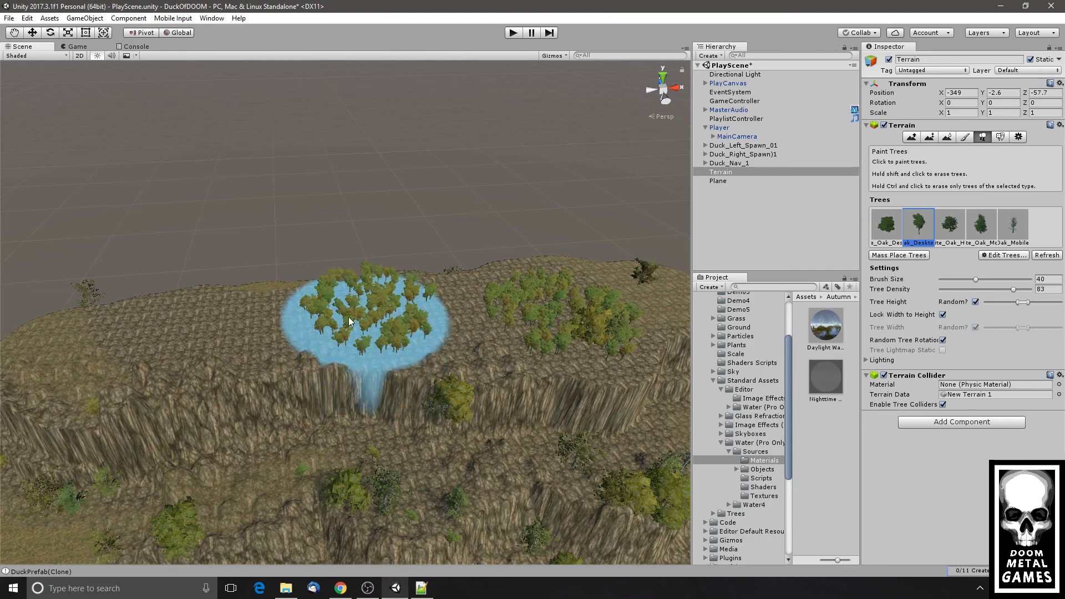
left_click(201, 331)
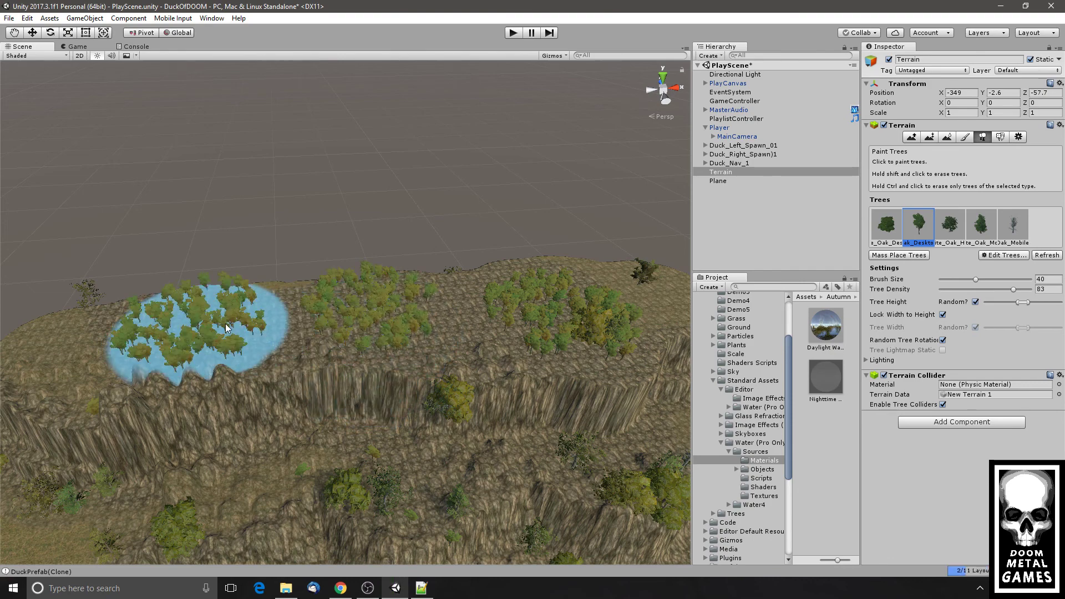
- Paint the third tree type across the plateau and its right-hand slope, and check the treeline in the game view
left_click(950, 225)
mouse_move(466, 316)
left_mouse_down()
mouse_move(356, 333)
mouse_move(307, 317)
mouse_move(33, 358)
mouse_move(349, 438)
mouse_move(352, 455)
left_mouse_up()
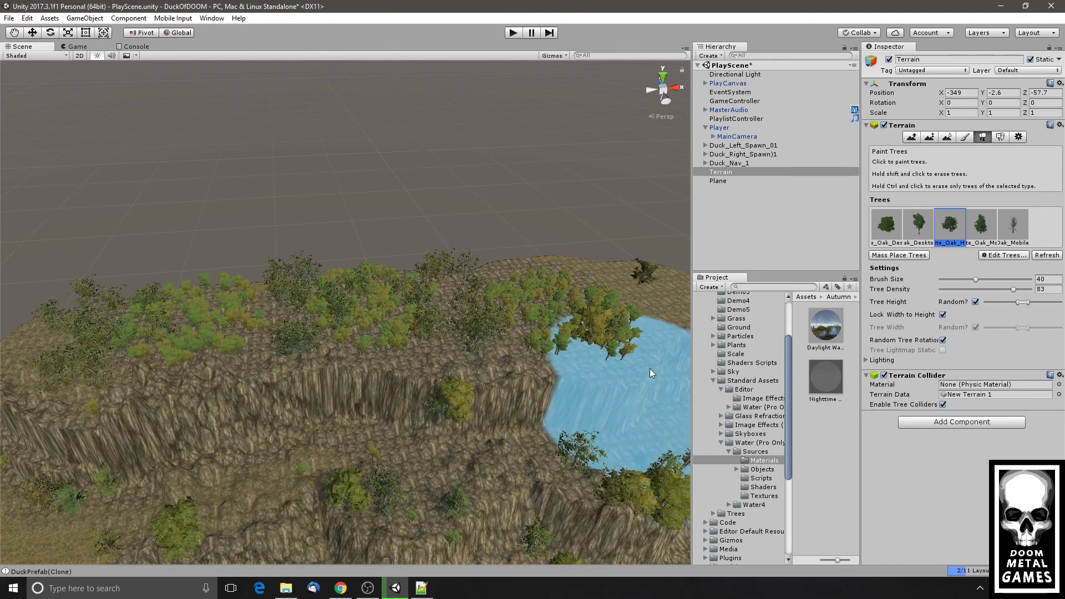
left_click(647, 363)
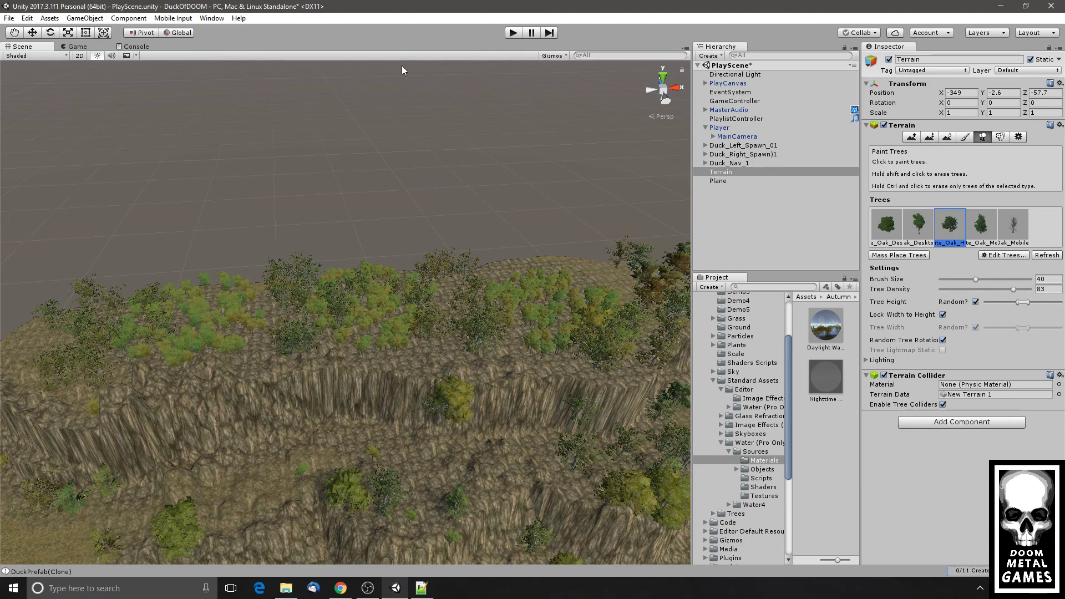
left_click(77, 47)
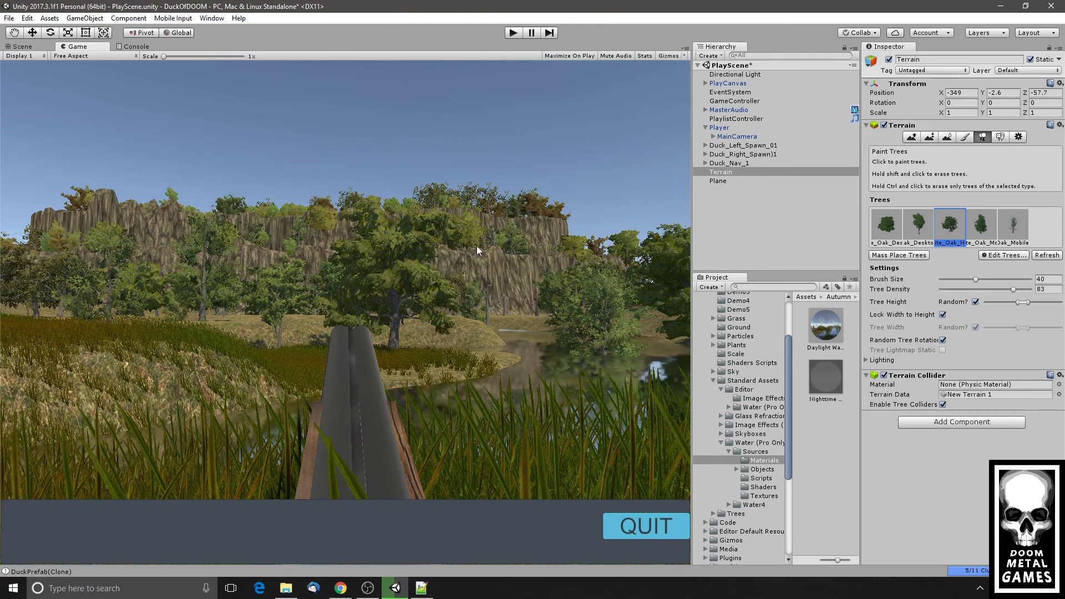
- Save the scene and run a short play test of the game, stopping it after the countdown
left_click(10, 18)
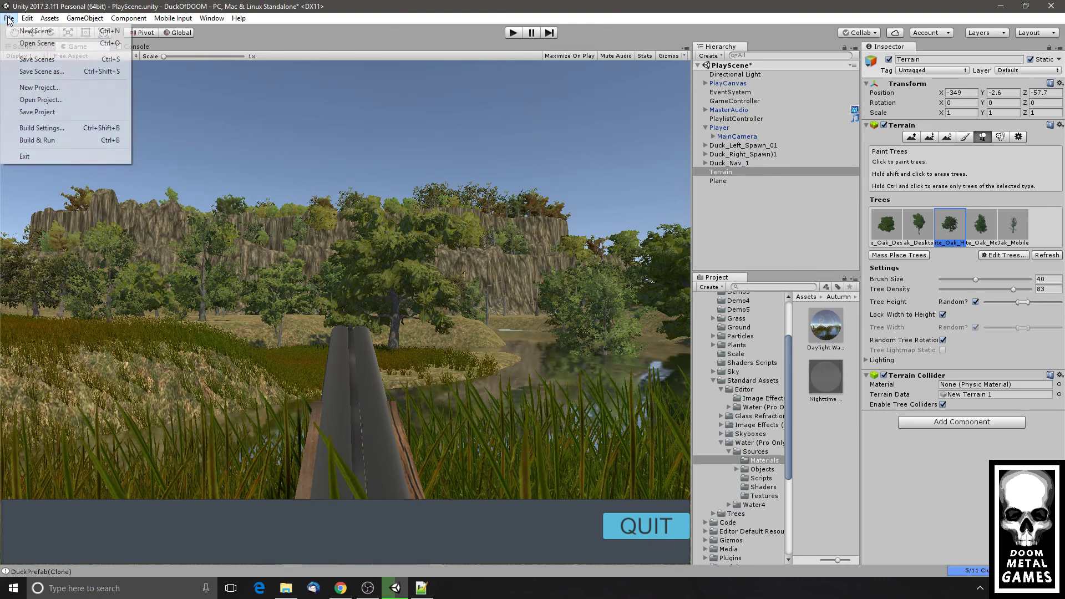
left_click(33, 60)
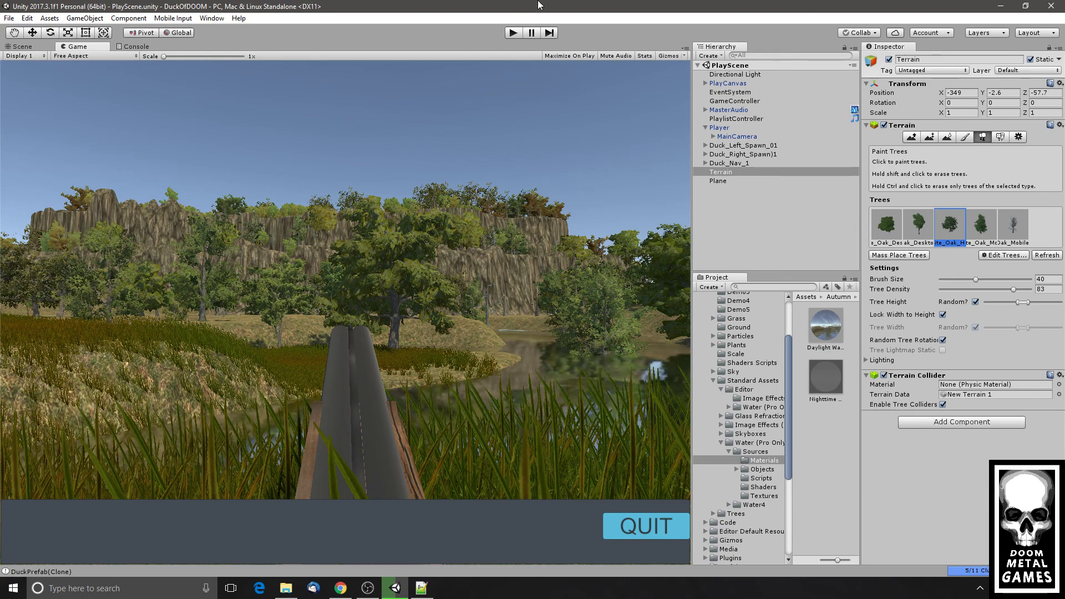
left_click(512, 33)
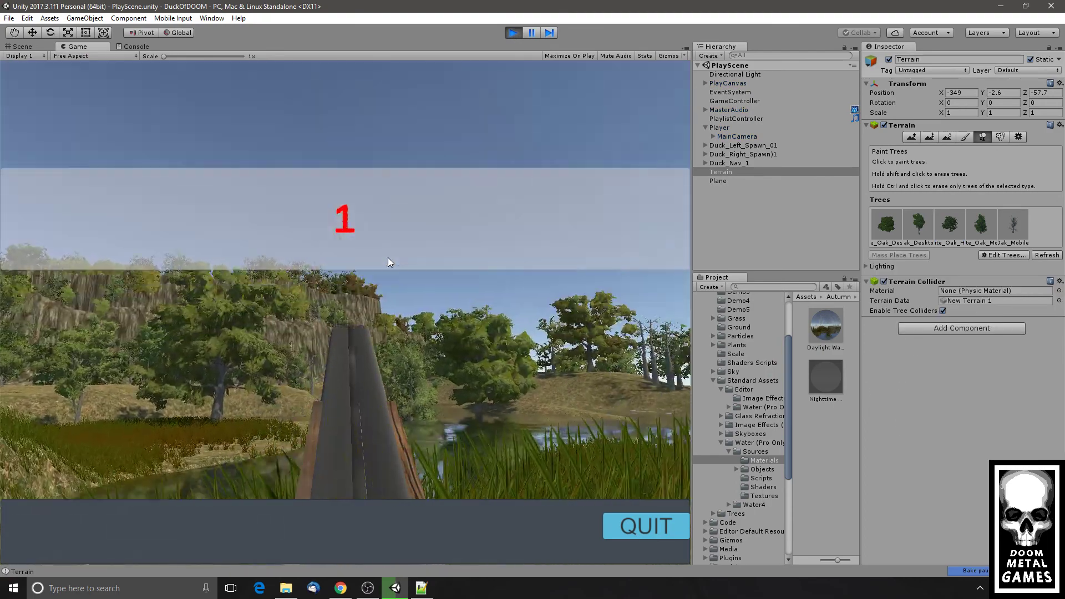
left_click(511, 34)
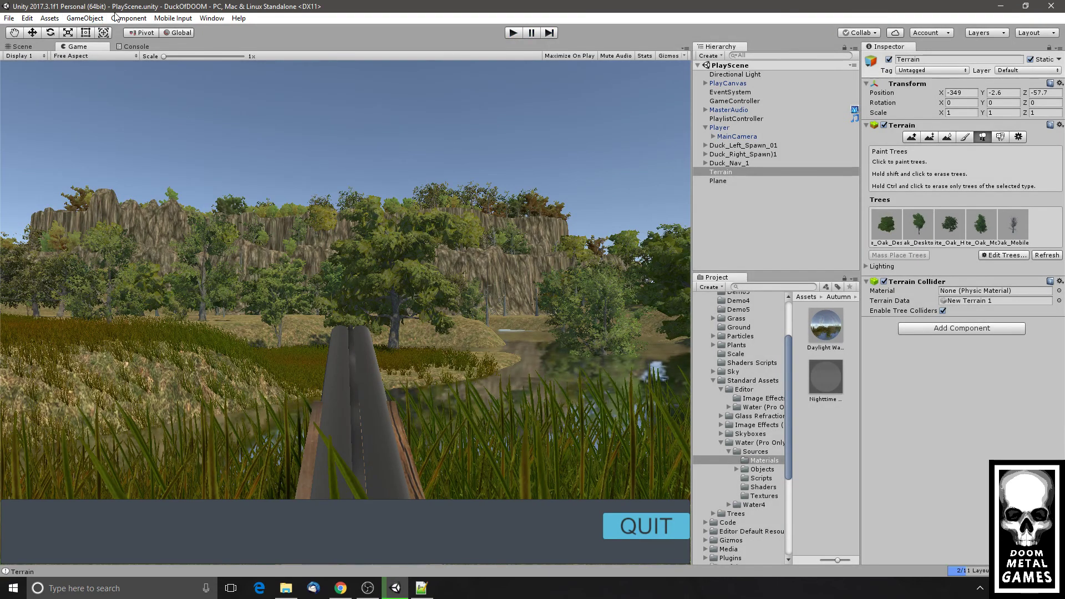
- Open the scene's lighting settings and set the skybox material to skybox4
left_click(203, 19)
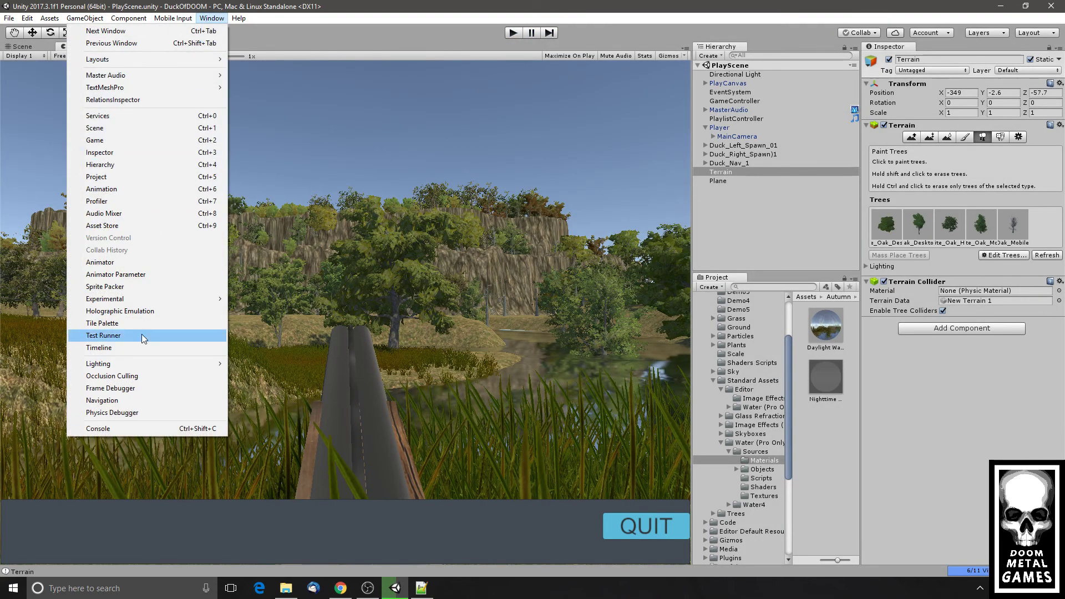
mouse_move(205, 367)
left_click(256, 363)
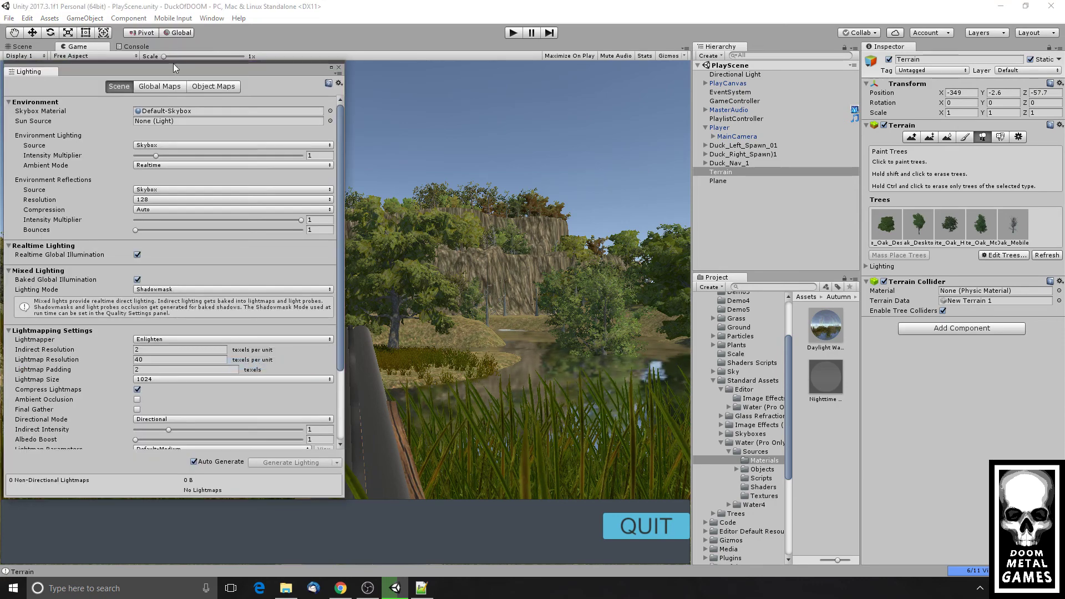
left_click(193, 110)
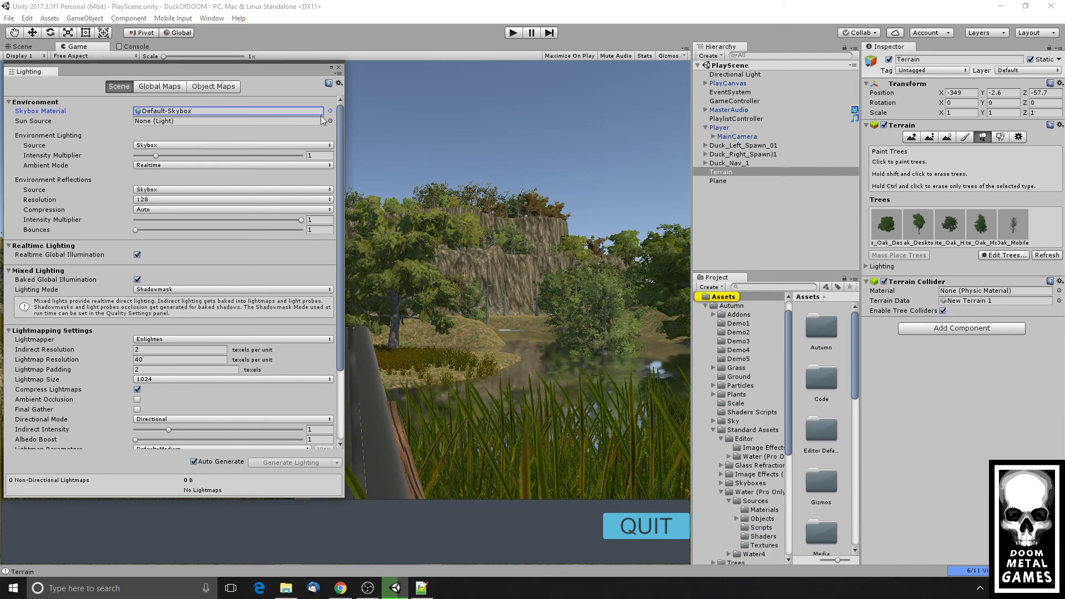
left_click(330, 111)
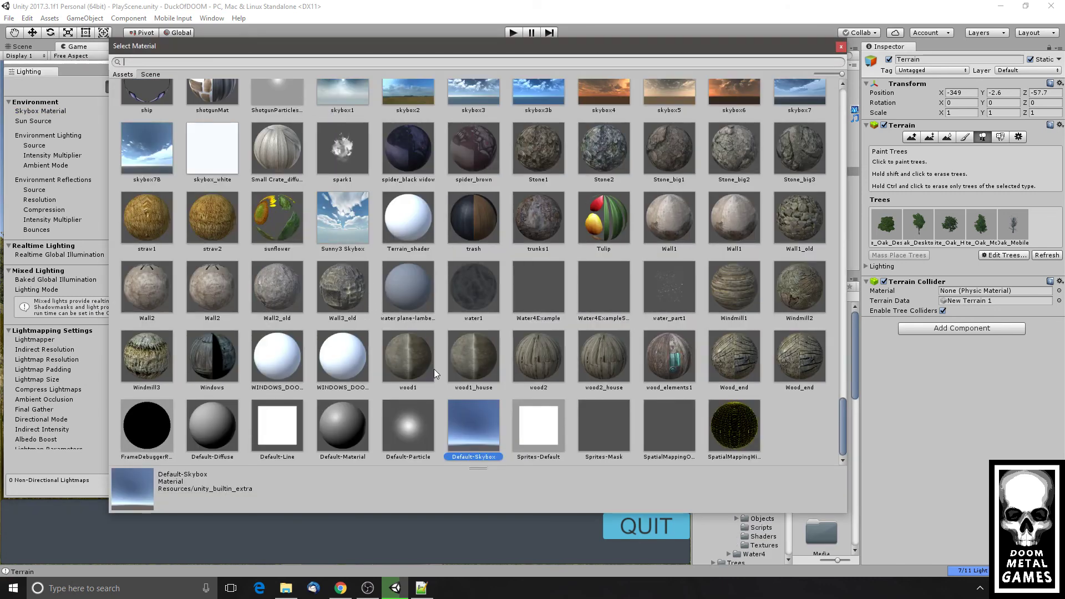
left_click(342, 218)
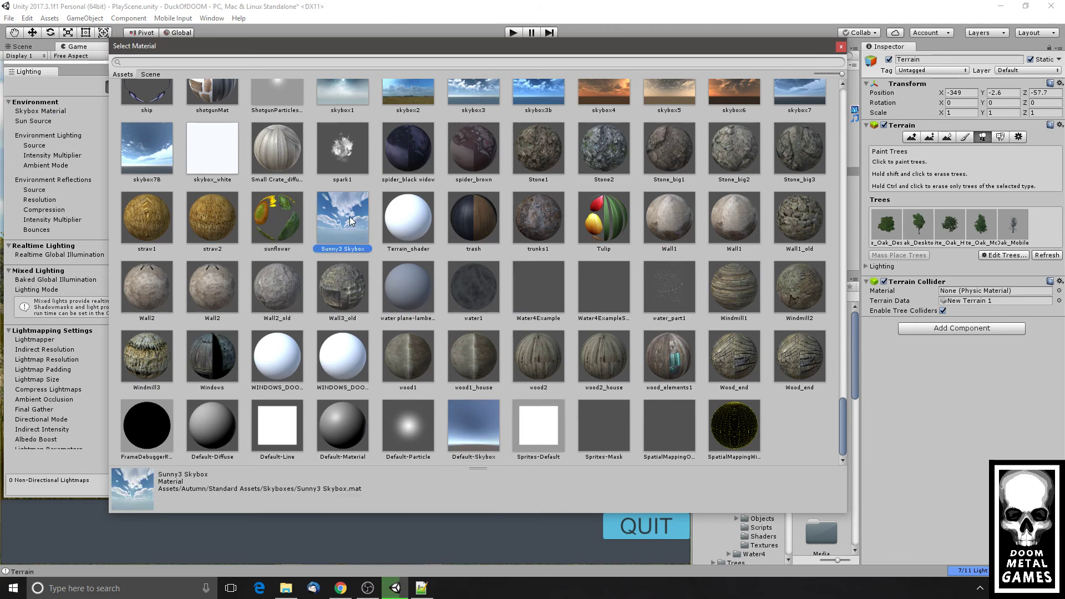
scroll(354, 225, "up", 3)
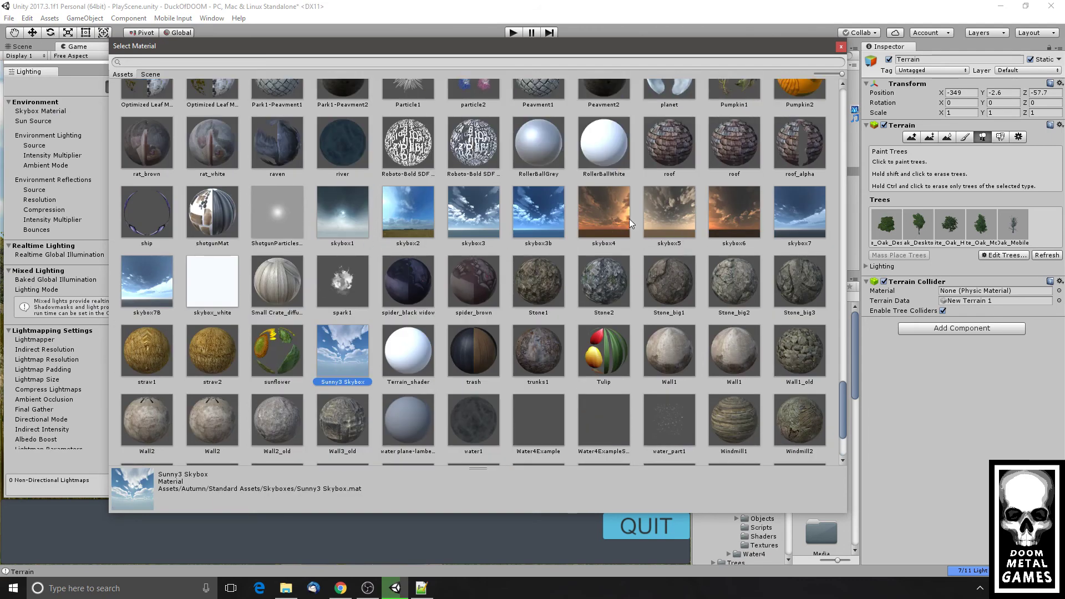
double_click(615, 214)
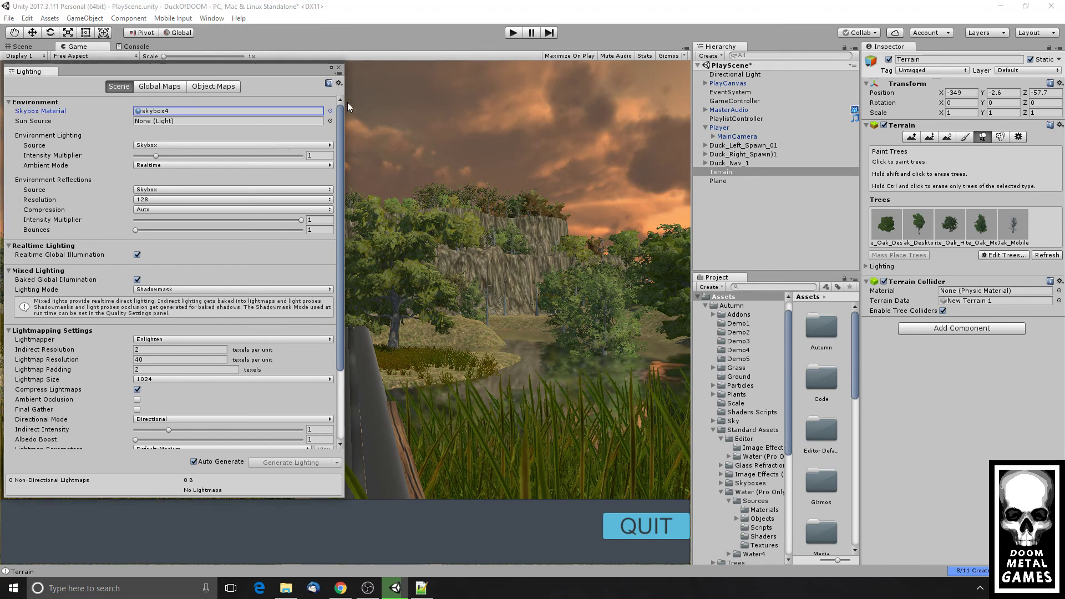
- Assign the Directional Light as the sun source in the scene's environment lighting
left_click(164, 86)
left_click(119, 88)
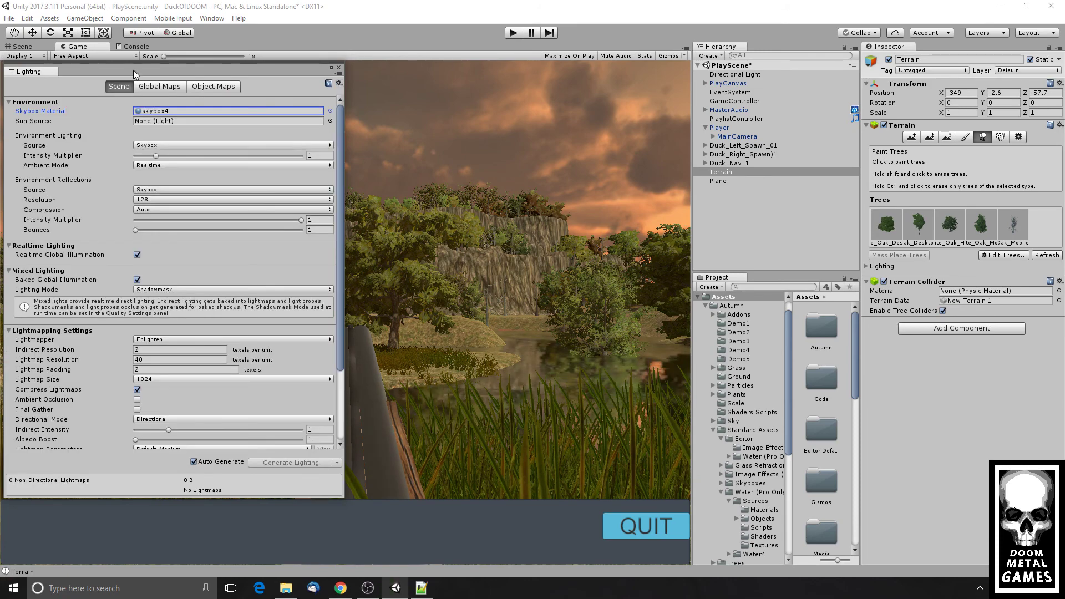
left_click_drag(134, 64, 355, 86)
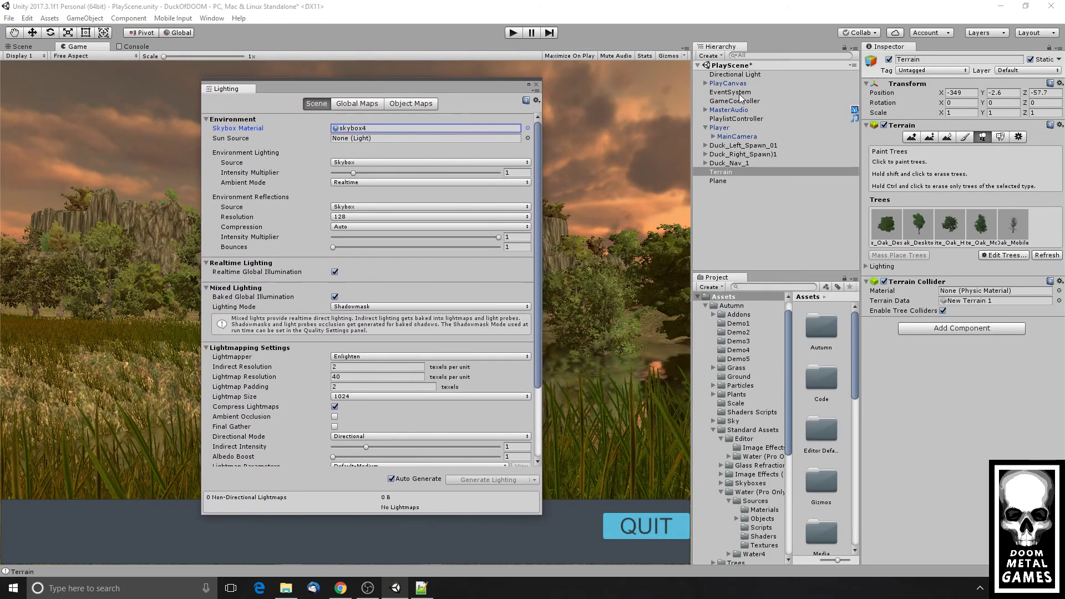
left_click_drag(740, 78, 417, 140)
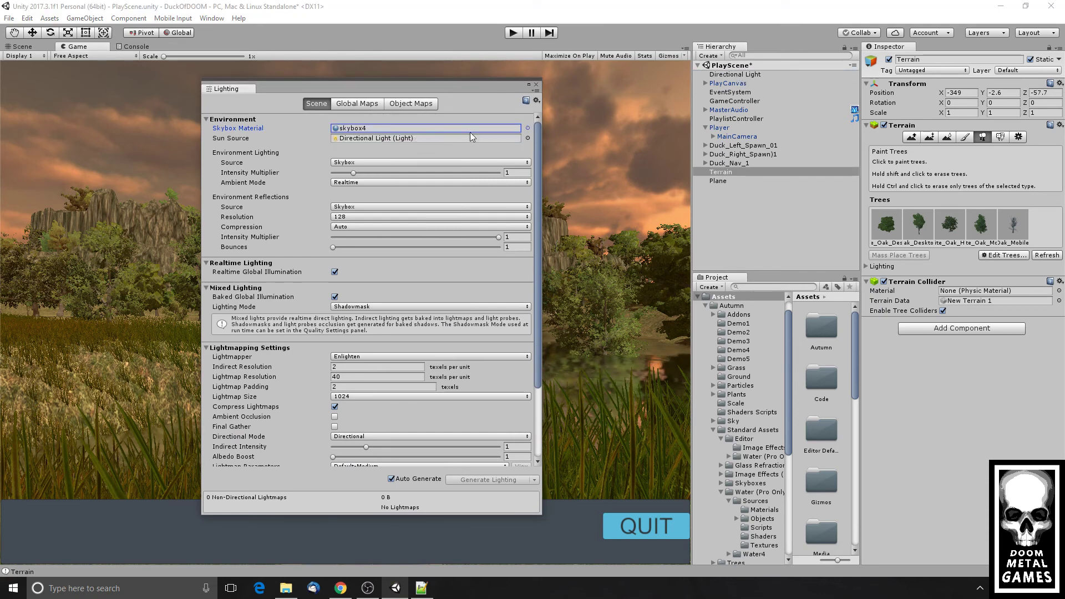
- Sample an orange tone from the sunset sky as the Directional Light's color
left_click(735, 74)
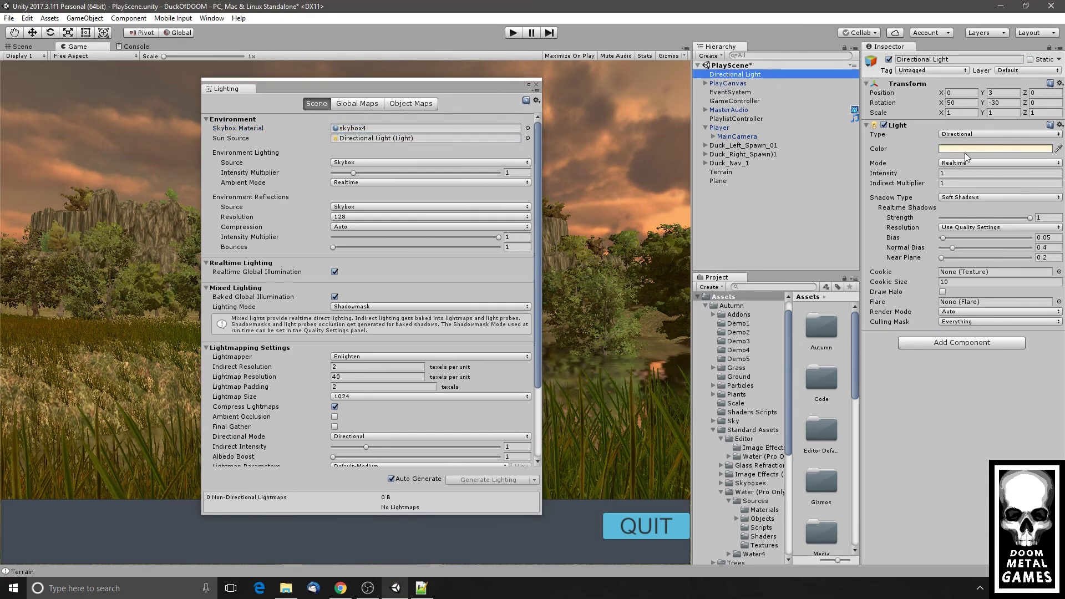
left_click(960, 148)
left_click(835, 193)
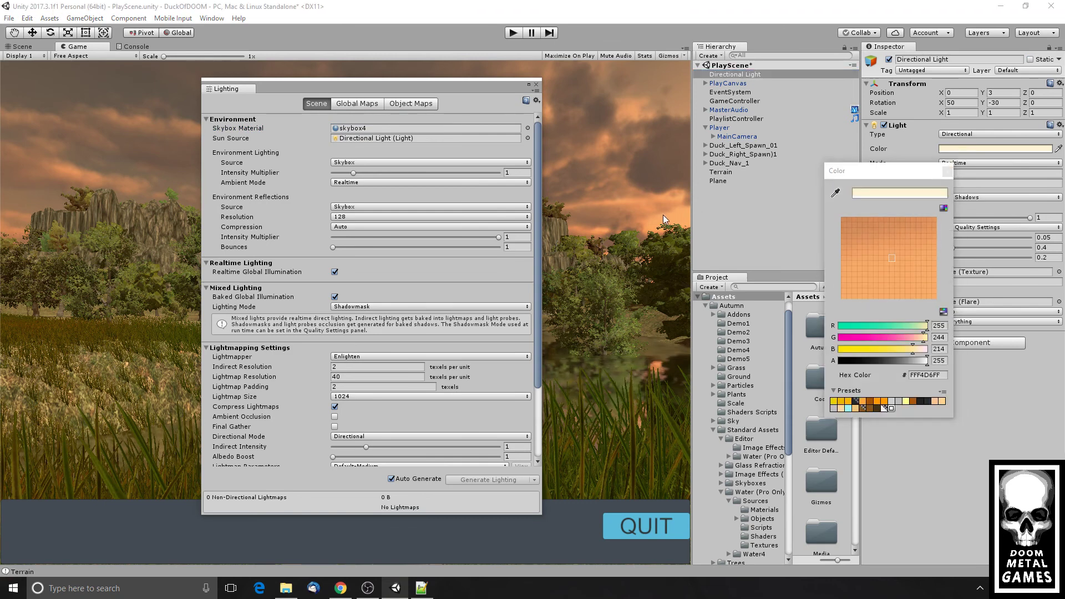
left_click(667, 220)
left_click(411, 86)
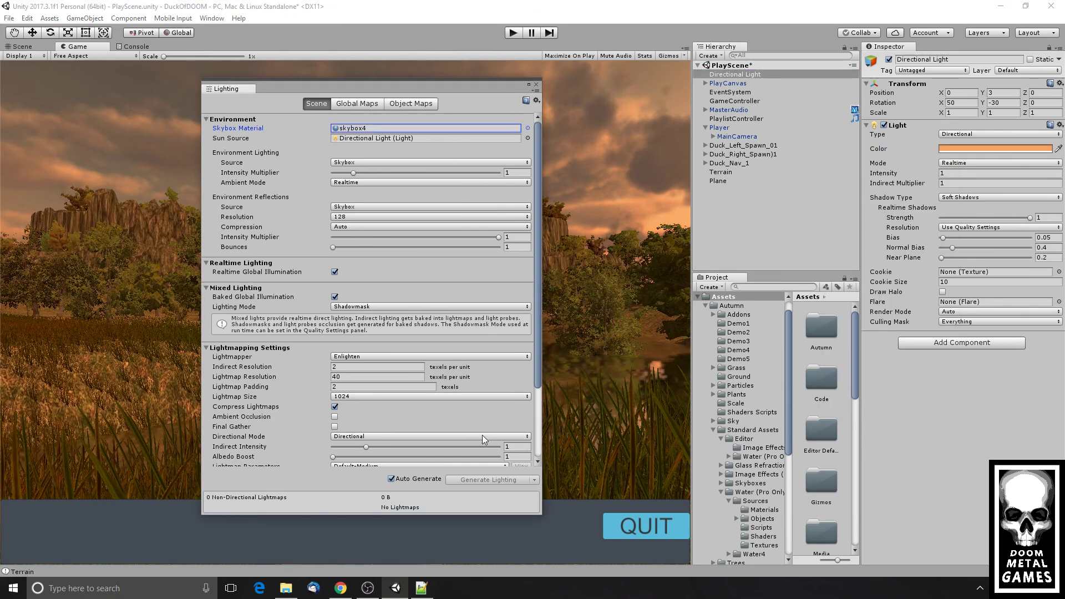
- Adjust the Directional Light's color to a pale yellow, F6ECC1FF
left_click(944, 149)
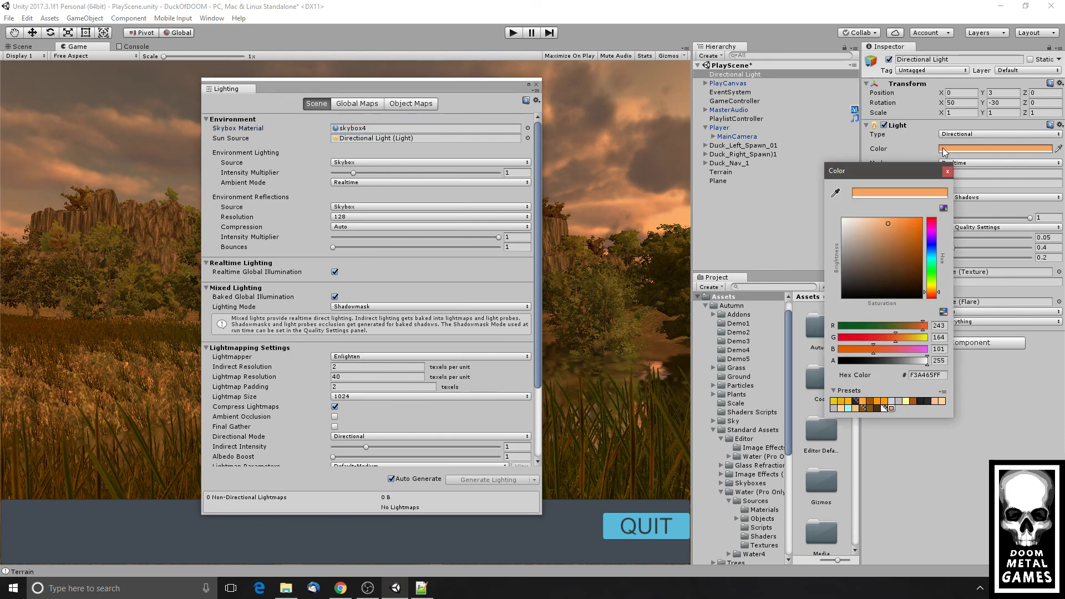
left_click_drag(860, 225, 860, 223)
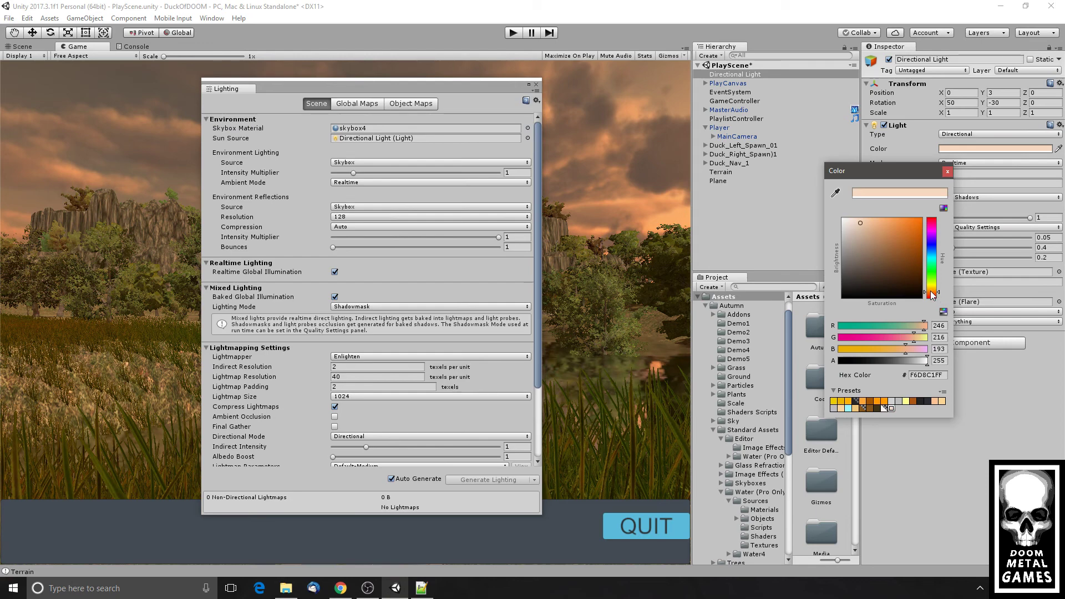
left_click_drag(932, 295, 932, 287)
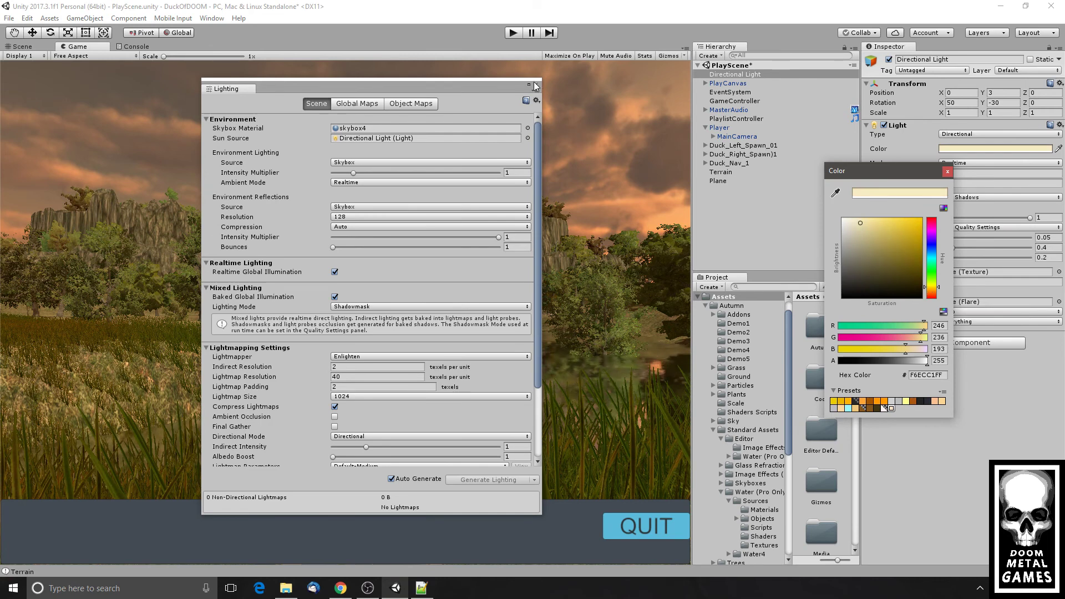
left_click(857, 224)
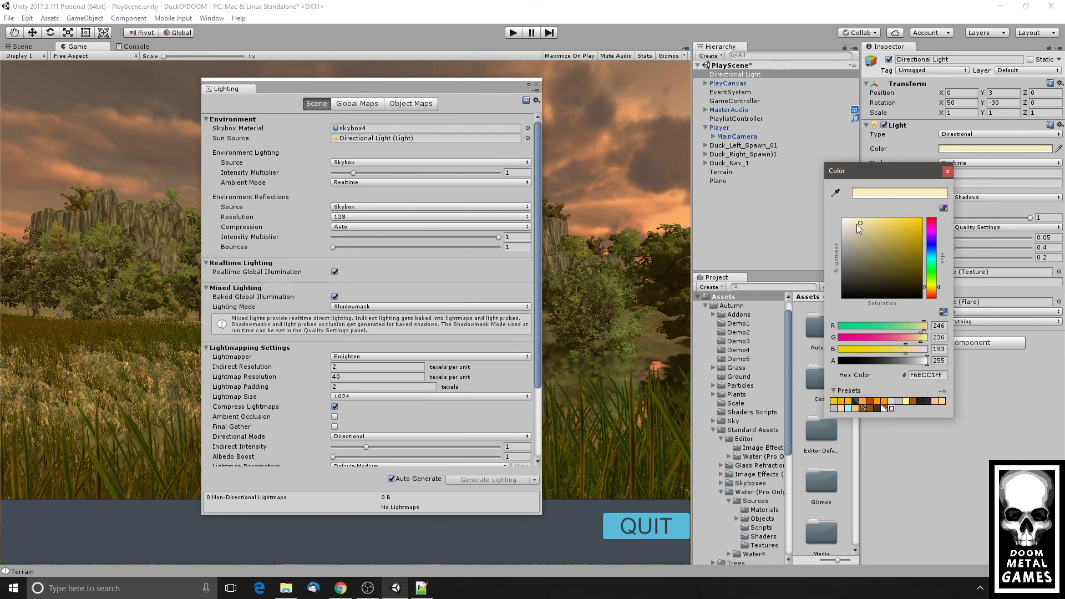
left_click(947, 172)
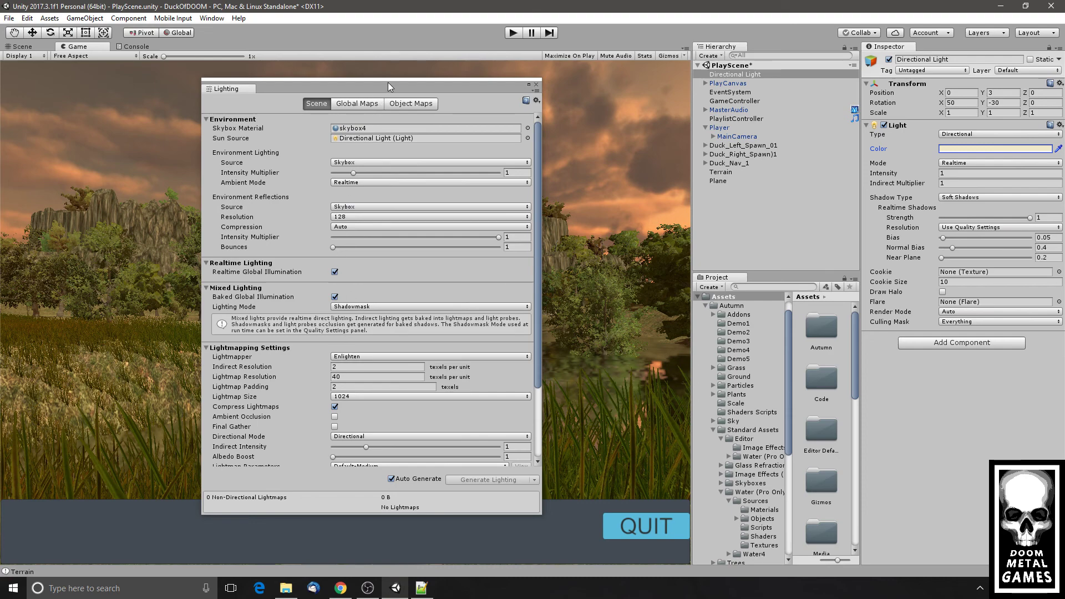
- Enable fog in the scene's lighting settings, with the lighting window moved clear of the game view
left_click_drag(387, 82, 608, 83)
scroll(605, 241, "down", 5)
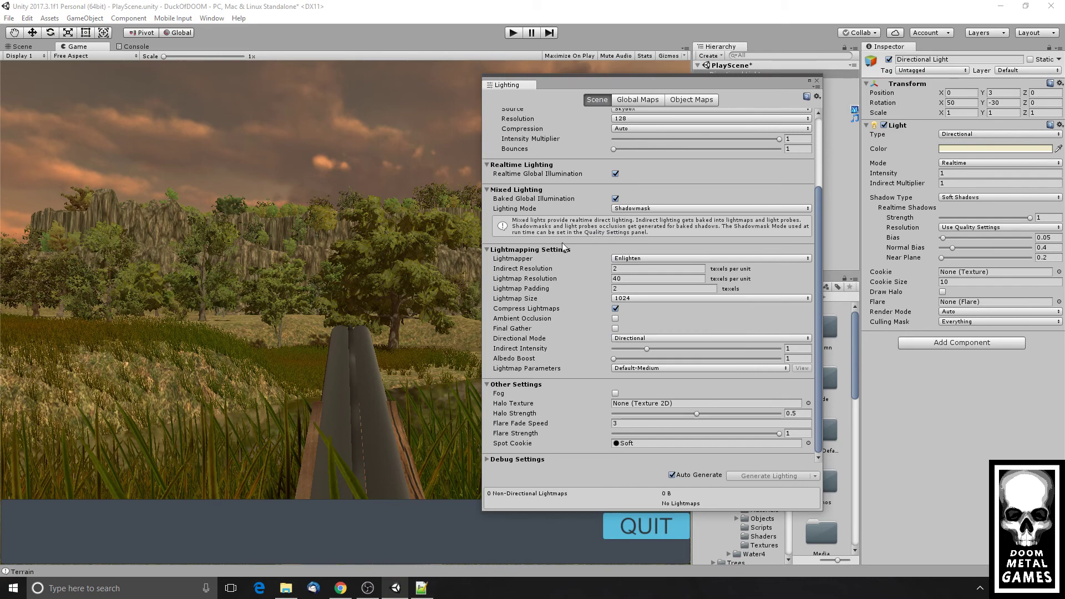
left_click(615, 395)
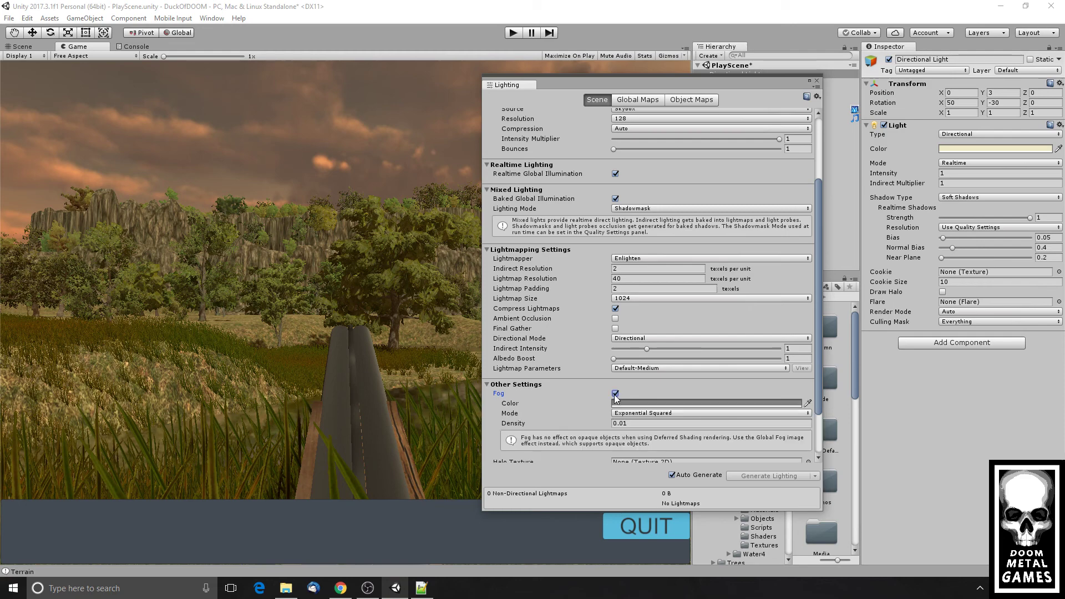
left_click_drag(569, 87, 695, 57)
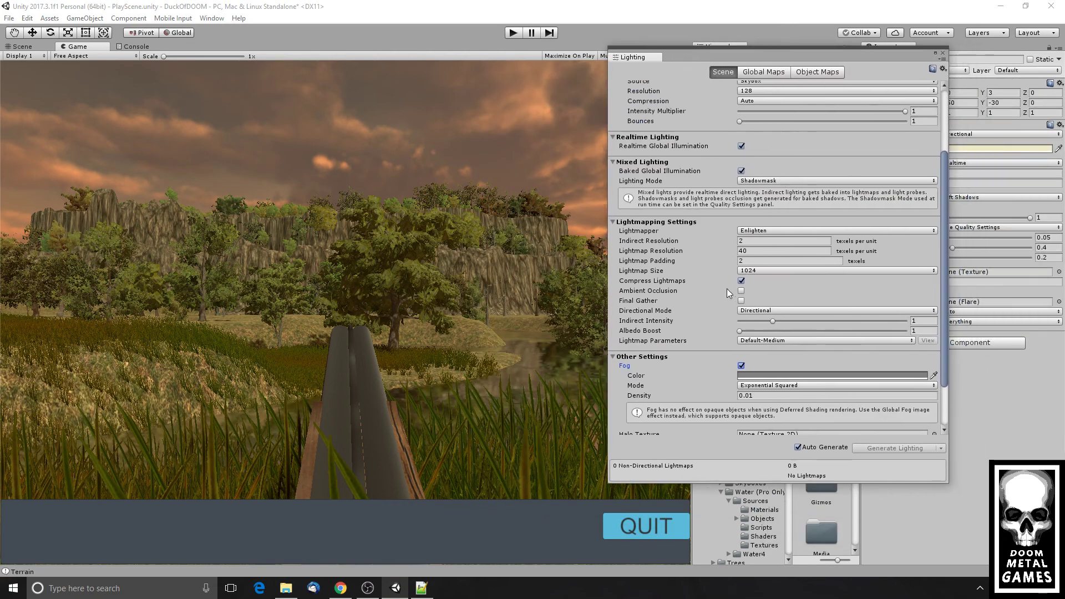
- Set the fog color to a brown sampled from the sunset clouds, 725948FF
left_click(743, 376)
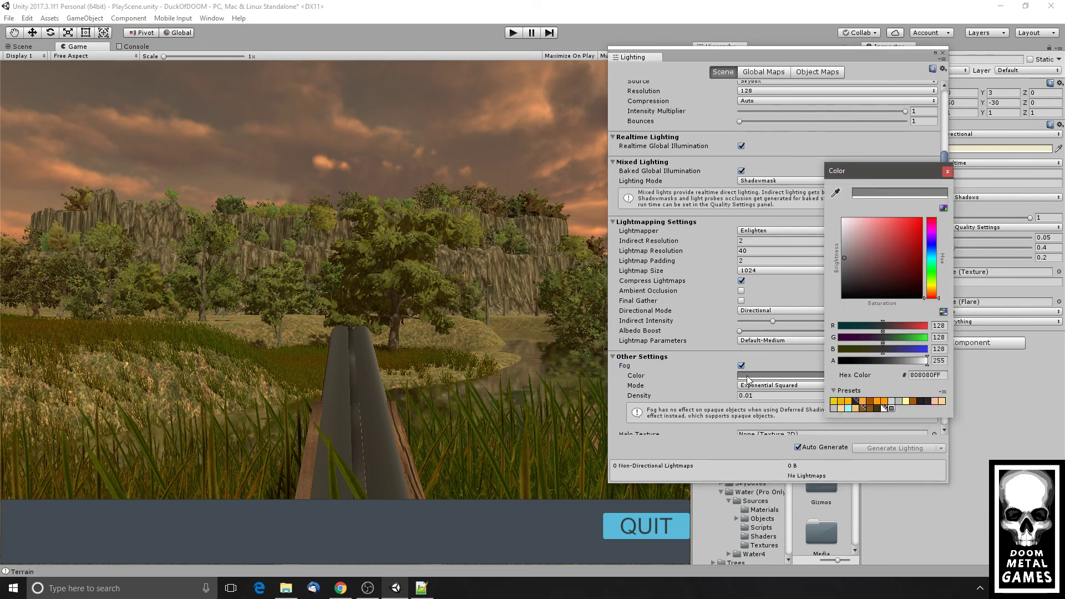
left_click(834, 195)
left_click(508, 175)
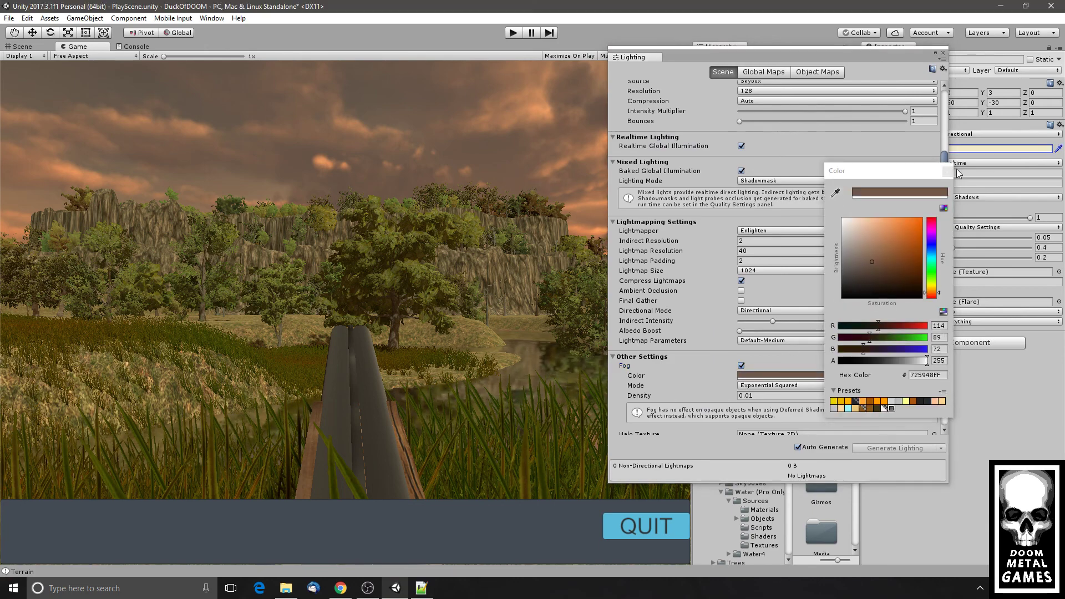
left_click(947, 171)
scroll(848, 366, "down", 3)
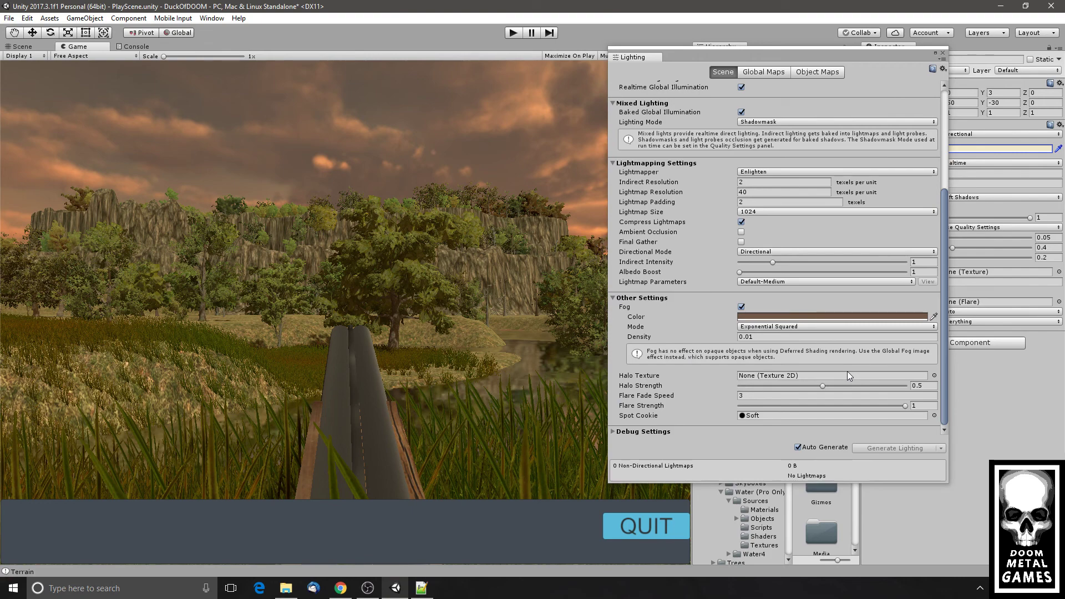
- Close the lighting settings and run a short play test of the game under the sunset sky
left_click(942, 53)
left_click(510, 38)
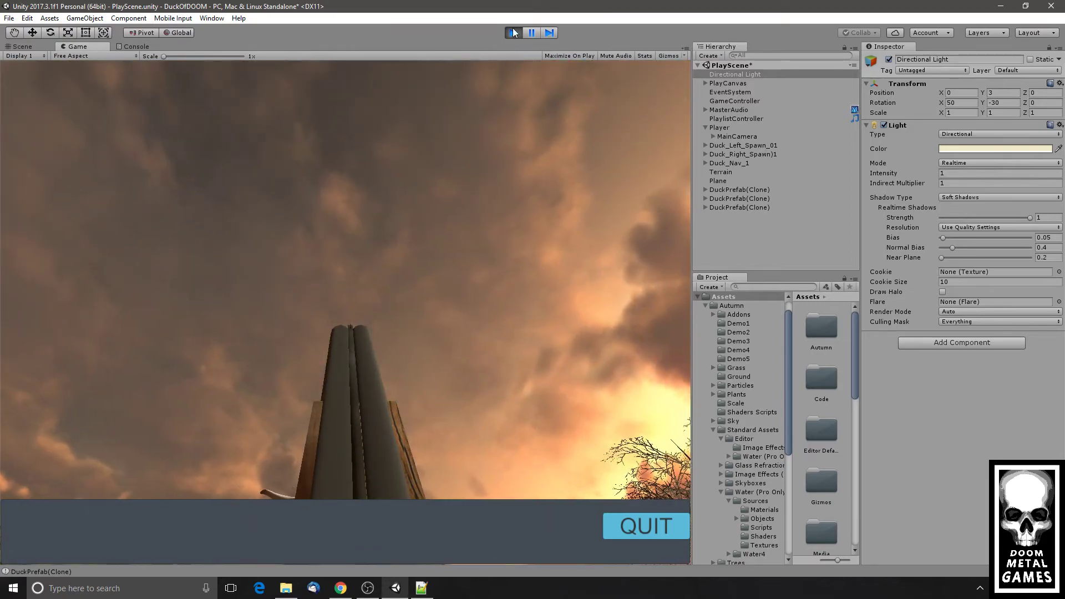
left_click(512, 31)
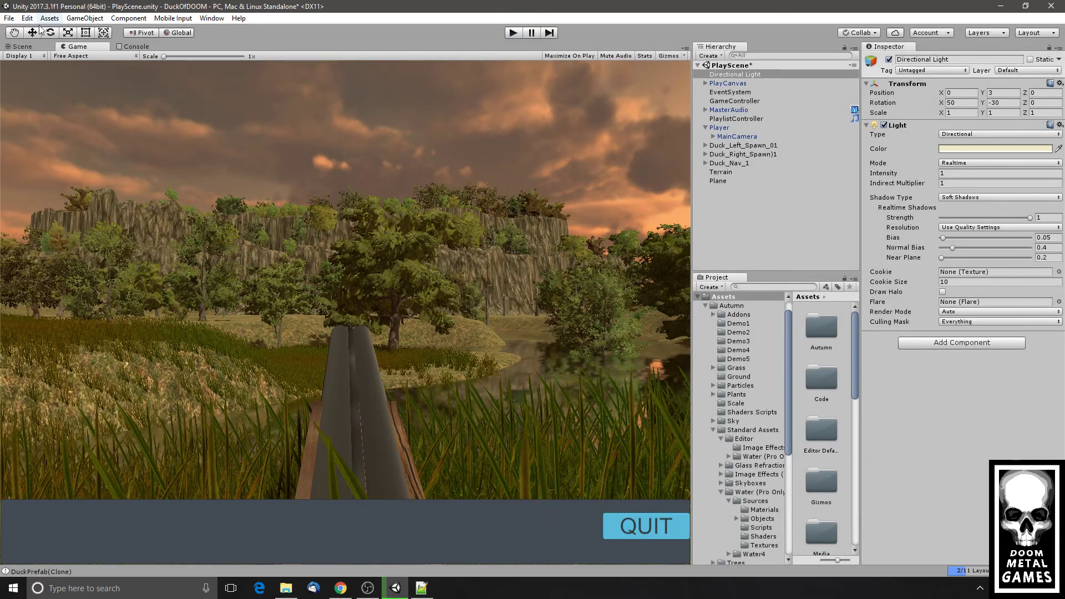
- Locate the Directional Light in the scene and raise it above the terrain to Y position 32.24
left_click(22, 47)
left_click(734, 74)
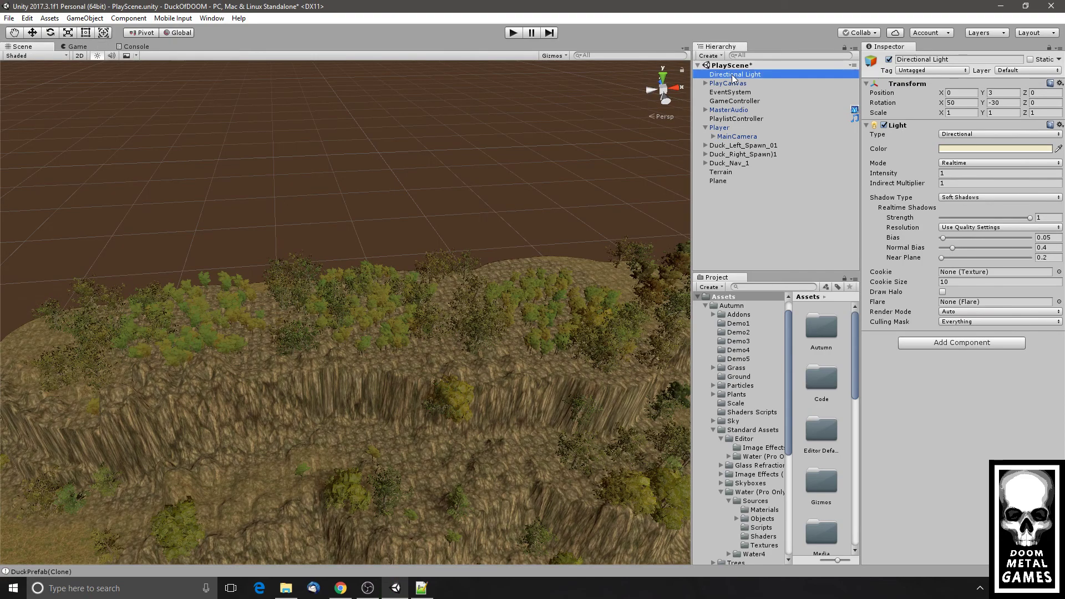
double_click(734, 78)
key("s")
right_click_drag(512, 321, 506, 332)
left_click_drag(506, 332, 480, 292, "alt")
scroll(466, 312, "down", 8)
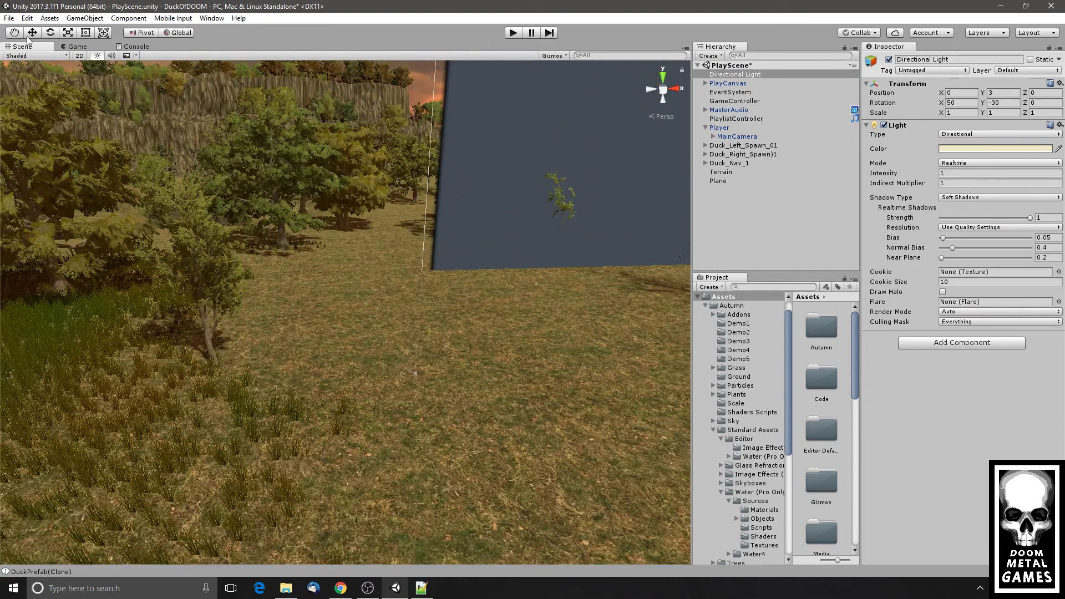
left_click(33, 32)
left_click_drag(418, 313, 408, 108)
left_click_drag(461, 159, 690, 327, "alt")
- Rotate the Directional Light about the vertical axis to a Y rotation of about -91.36
key("e")
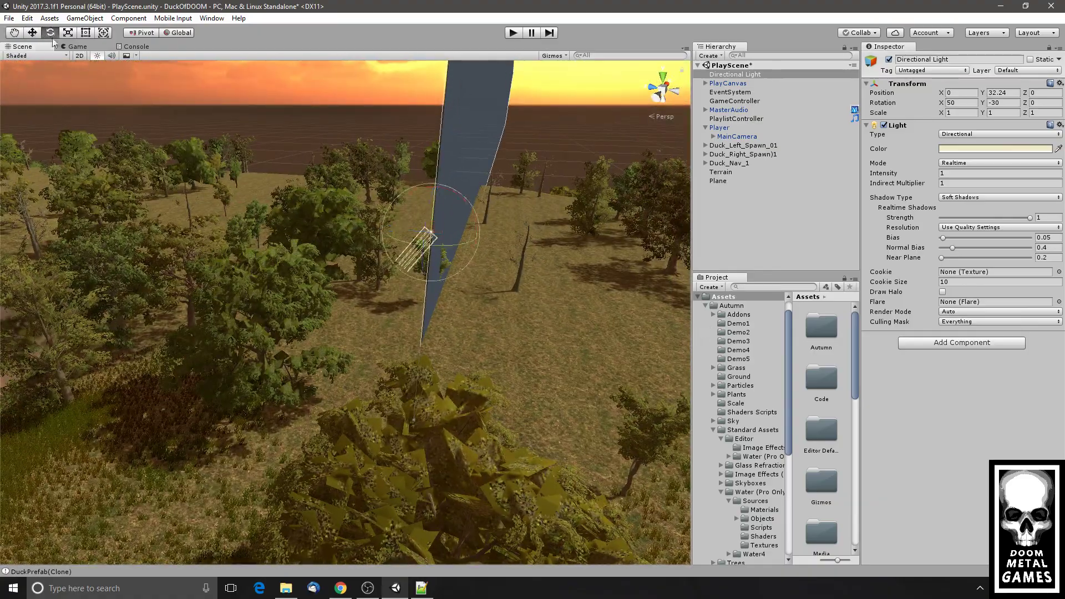
left_click_drag(408, 245, 518, 288)
left_click_drag(448, 243, 421, 302)
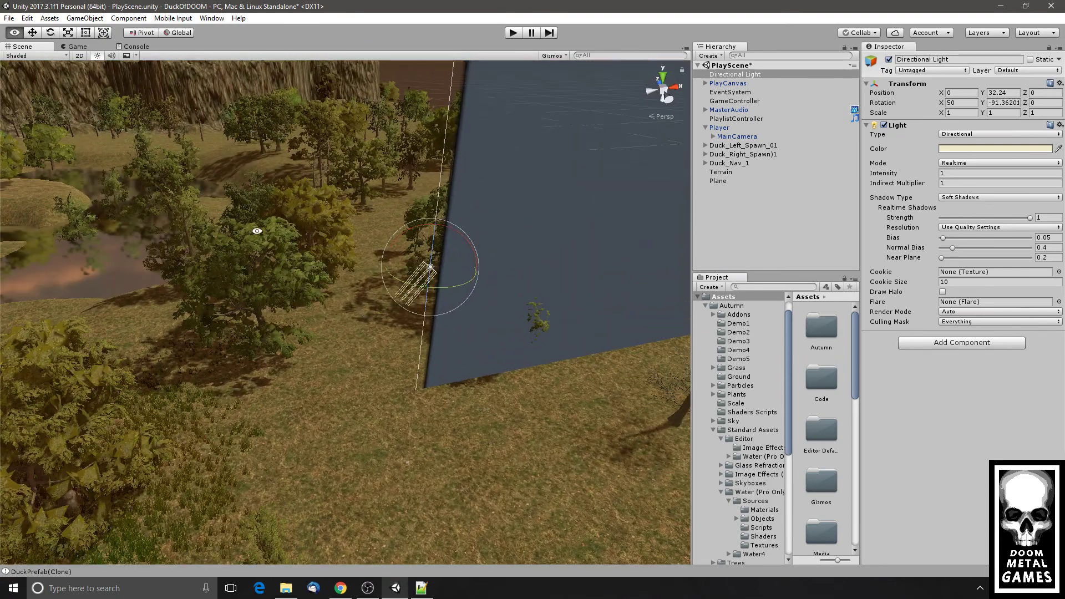
- Check the light's new direction on the cliffs in the game view and save the scene
left_click(81, 47)
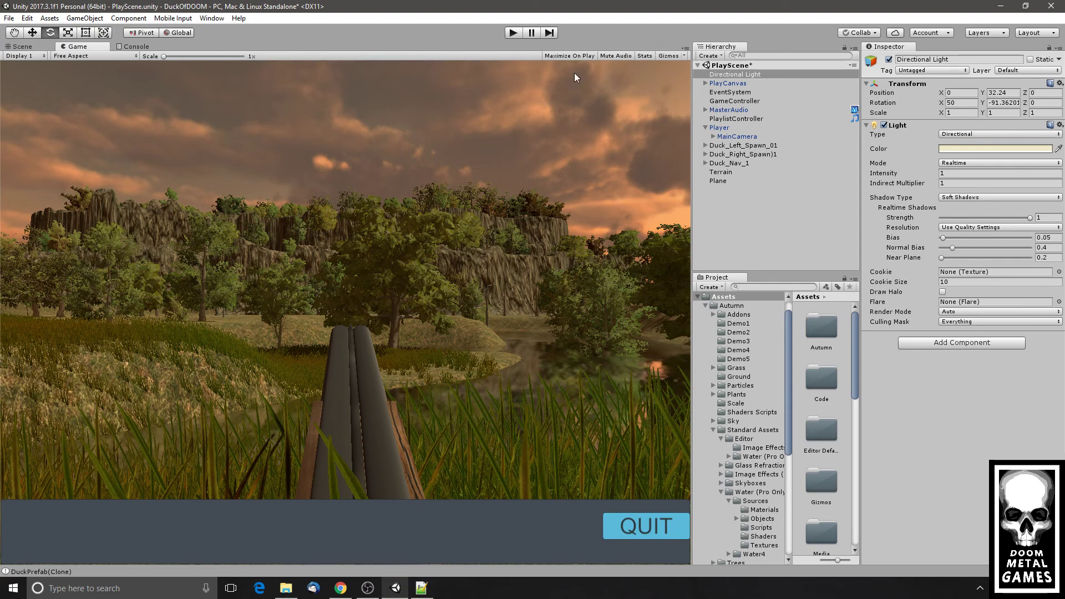
left_click(9, 18)
left_click(24, 58)
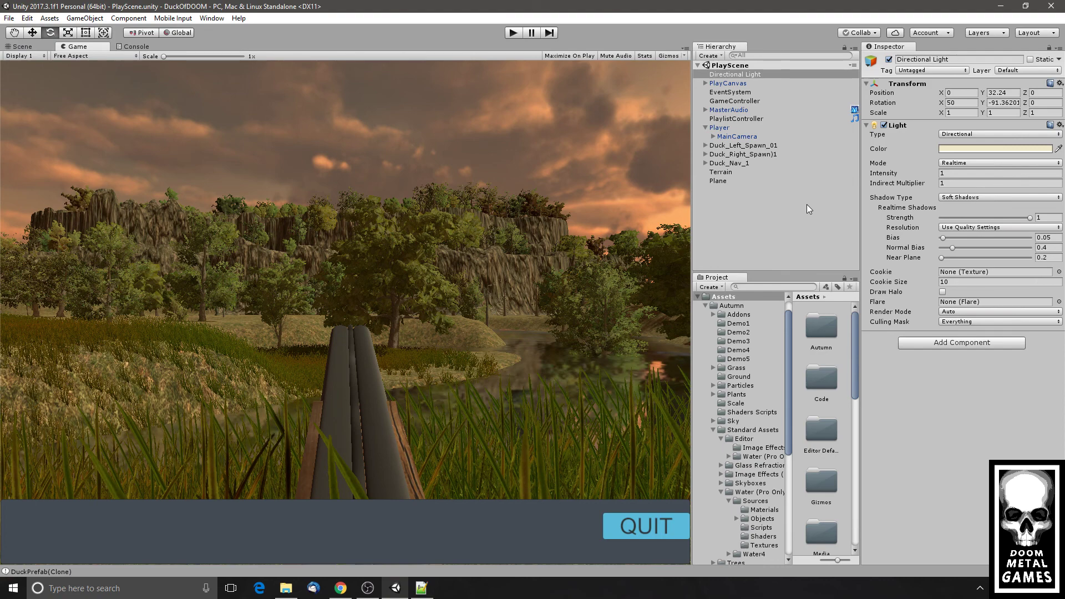
- Select the MainCamera, widen the game view, and reopen the scene's lighting settings
left_click(734, 136)
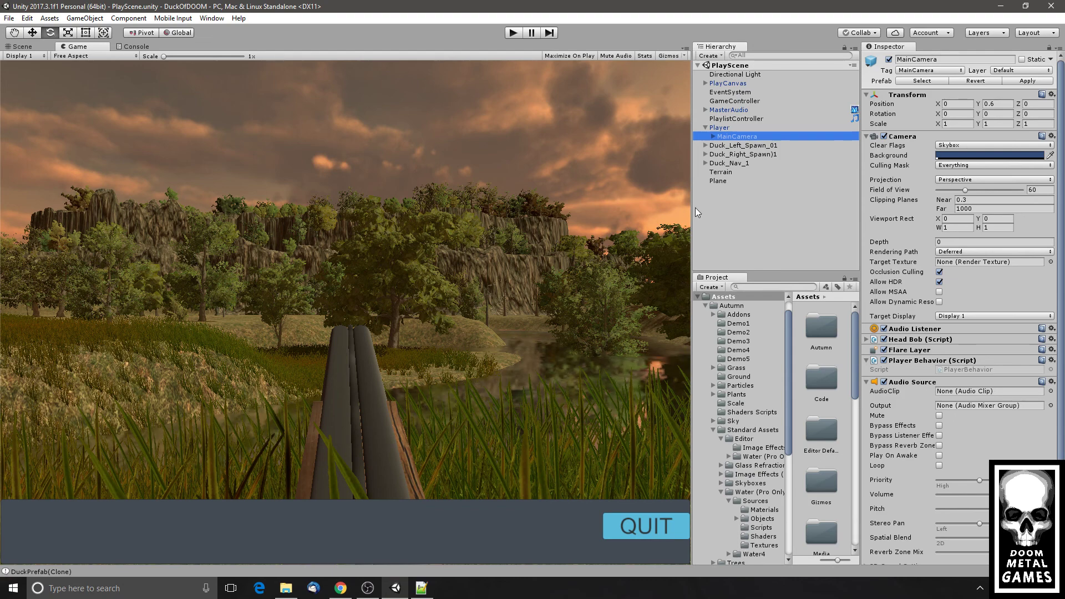
left_click_drag(695, 207, 722, 208)
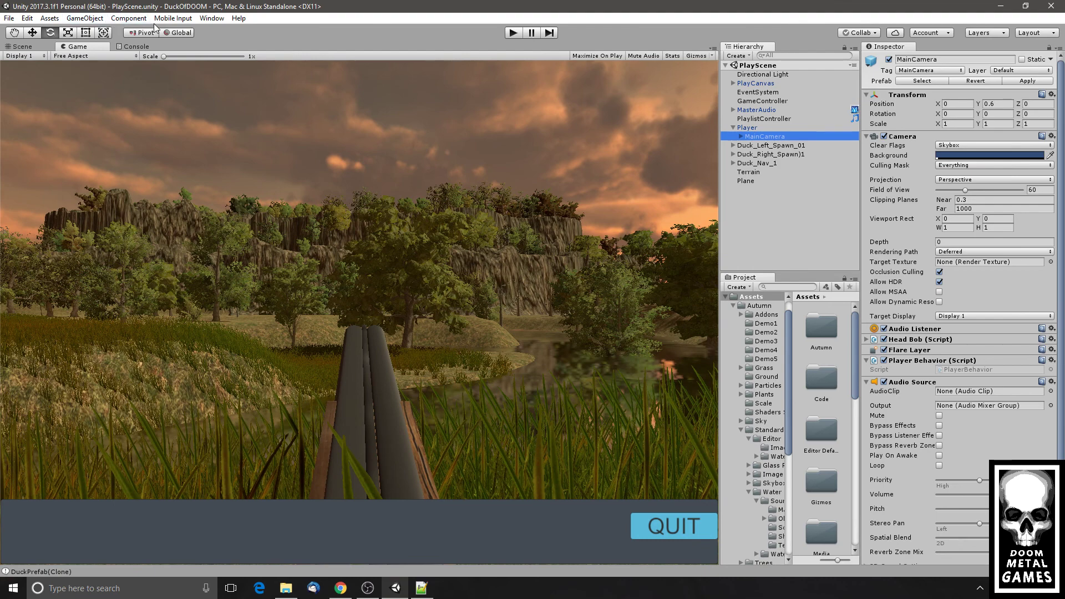
left_click(212, 18)
mouse_move(209, 365)
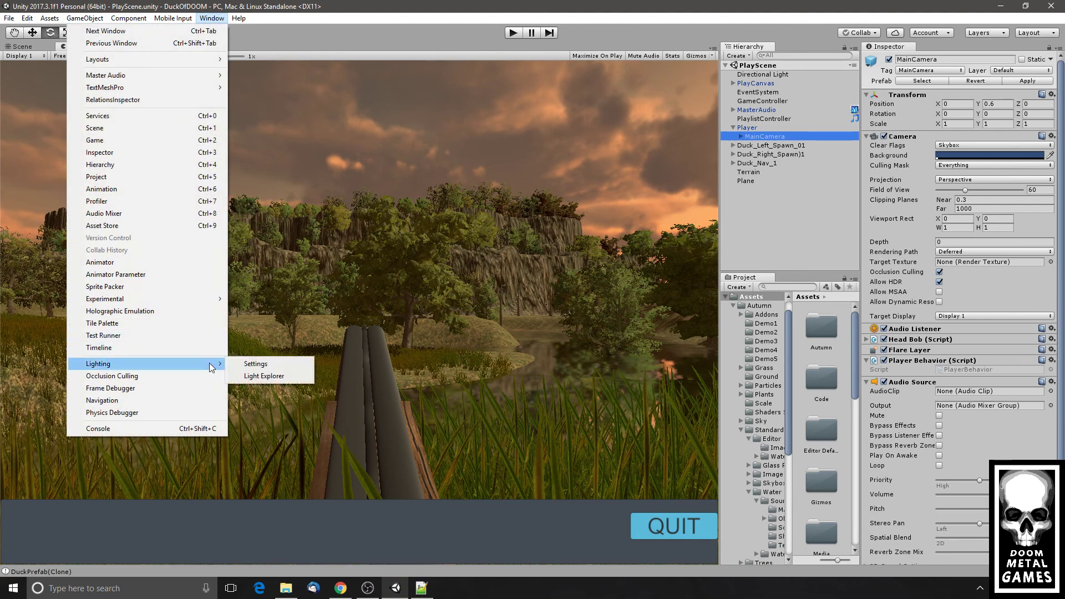
left_click(261, 365)
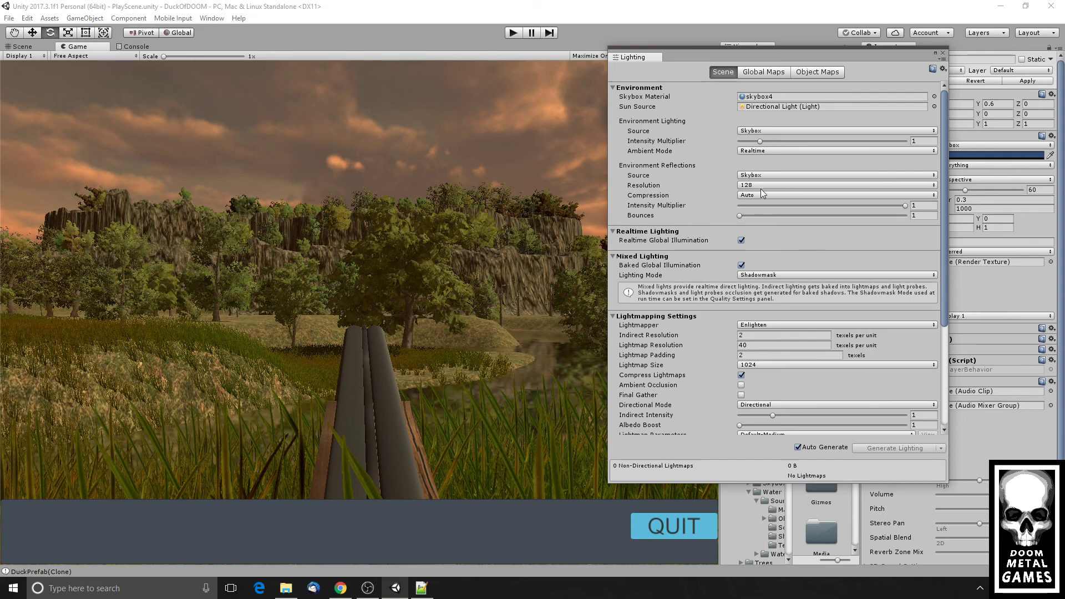
- Set the environment lighting's Ambient Mode to Baked, then close the lighting settings and save the scene
left_click(750, 154)
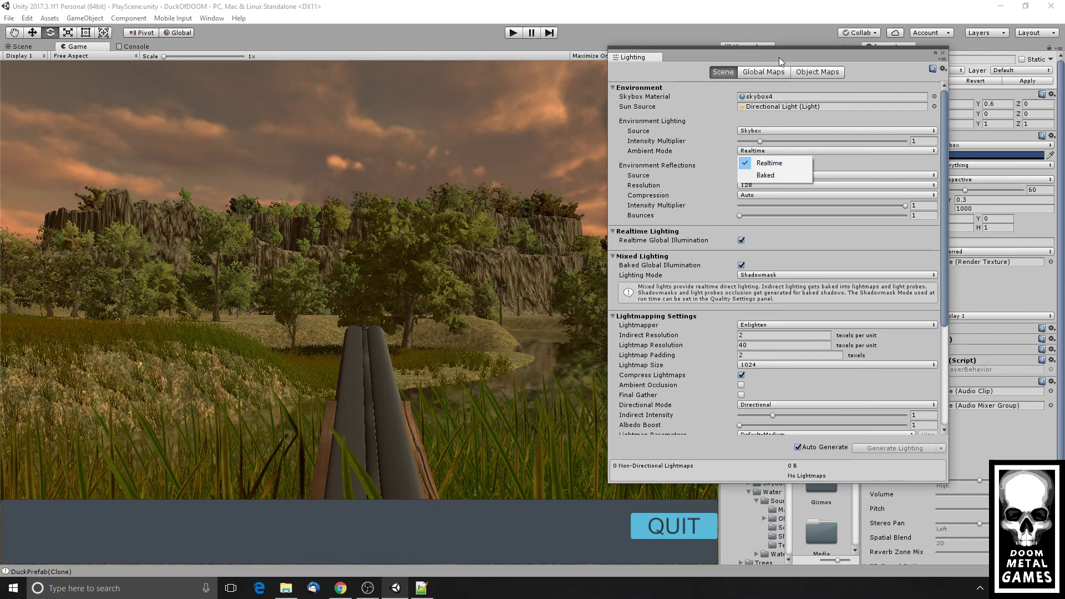
left_click_drag(779, 58, 718, 58)
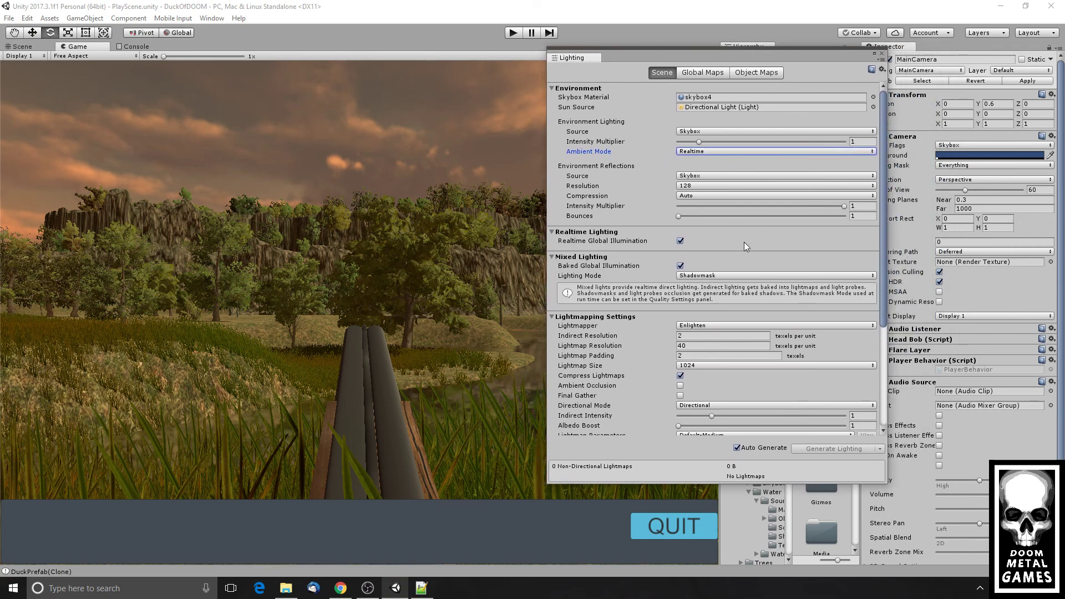
scroll(744, 242, "down", 5)
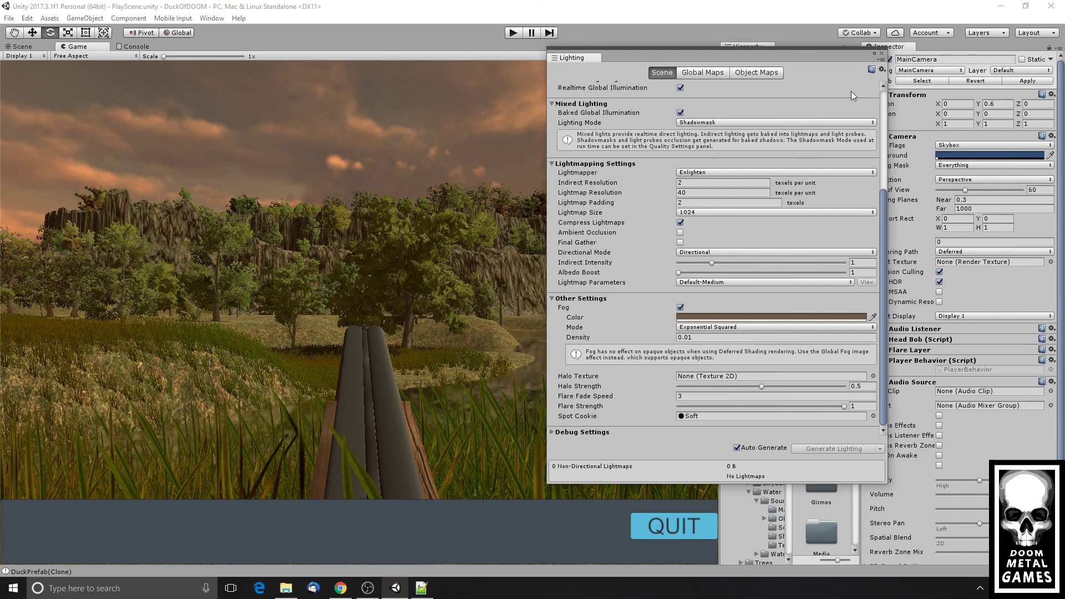
scroll(715, 147, "up", 5)
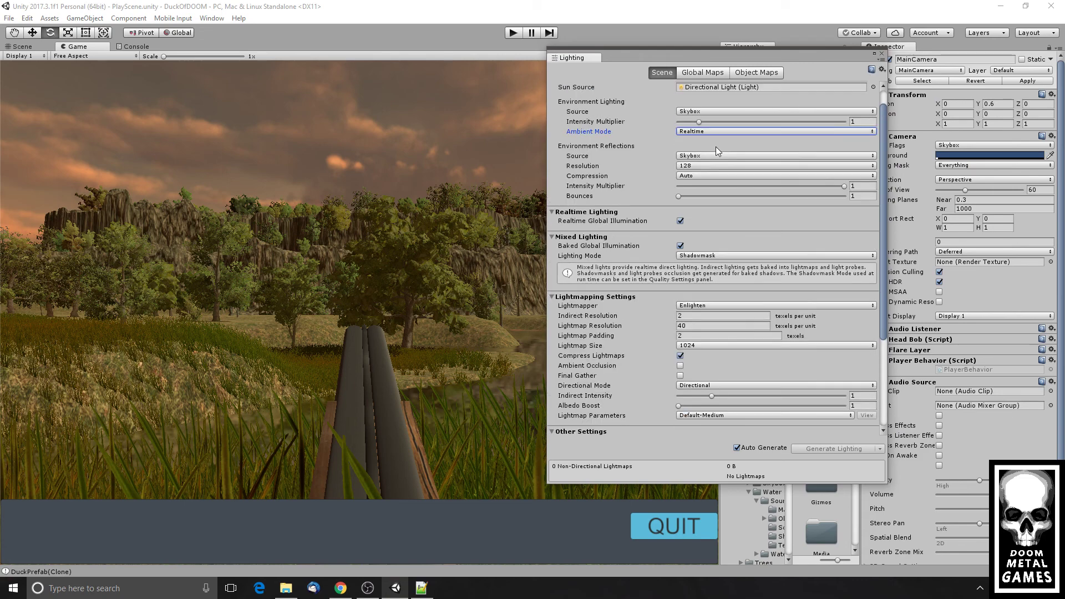
left_click(715, 137)
left_click(713, 151)
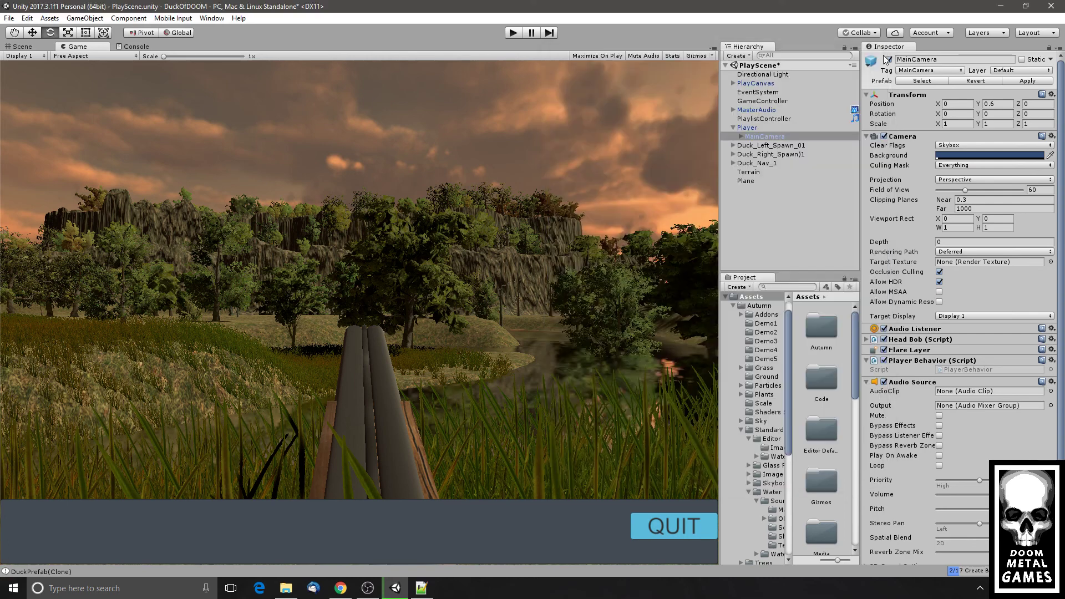
left_click(882, 54)
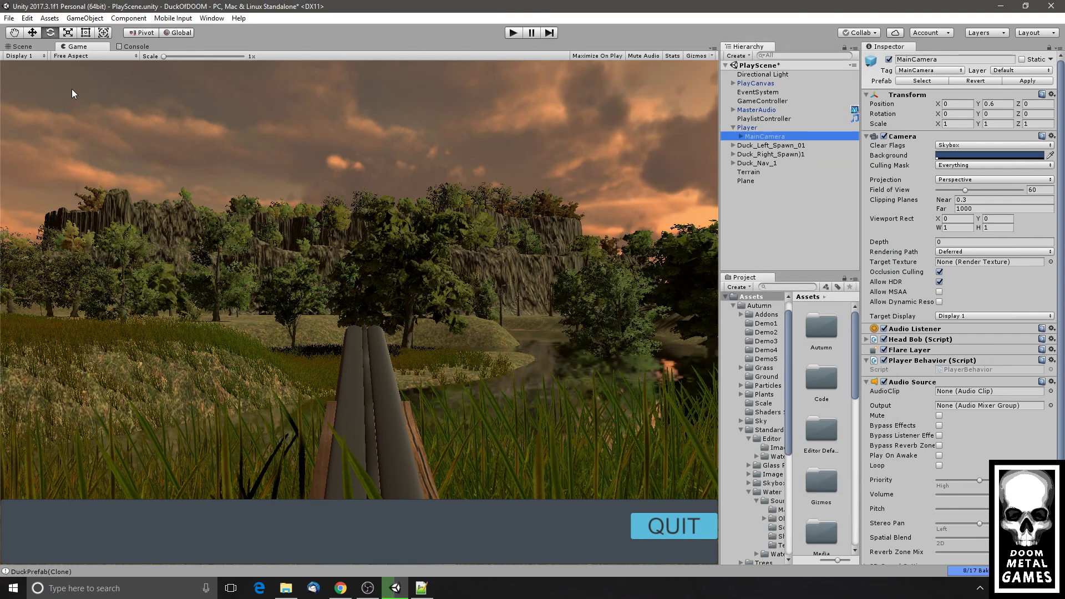
left_click(9, 18)
left_click(34, 60)
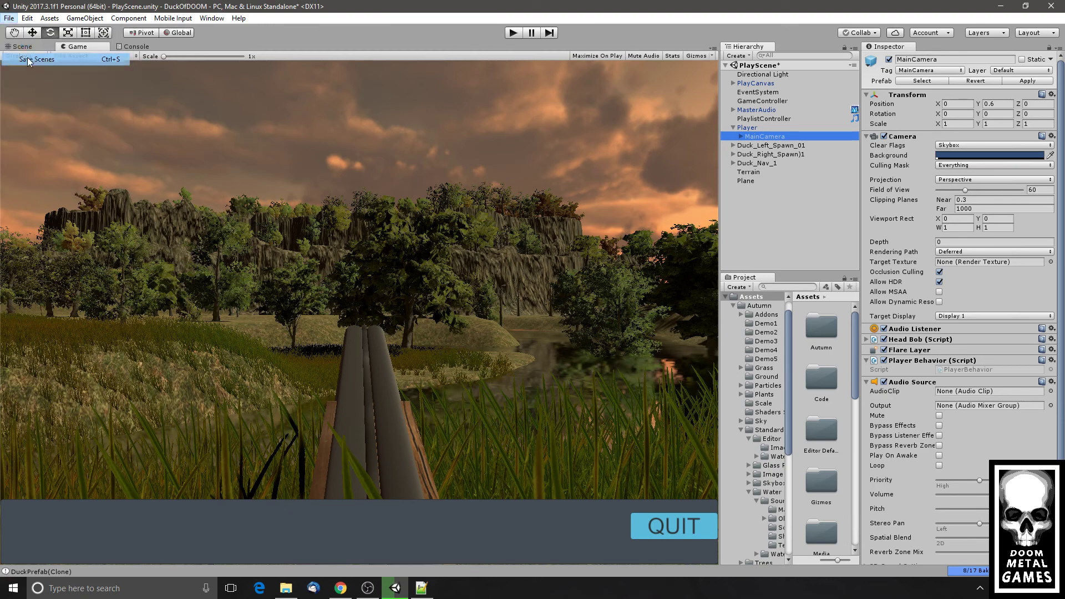
- Open the project's Graphics settings for inspection
left_click(27, 21)
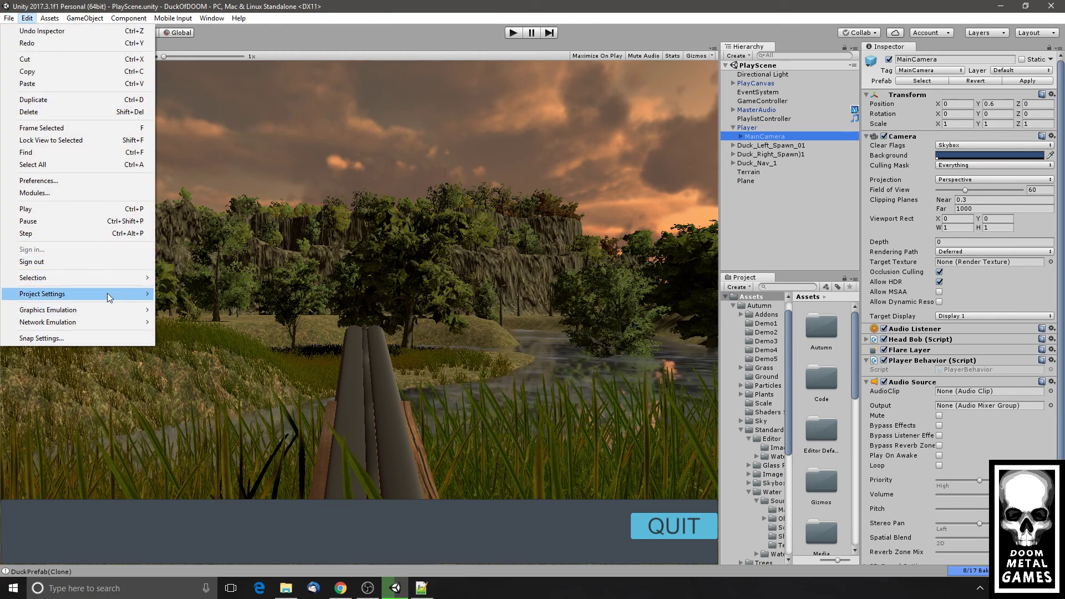
mouse_move(108, 293)
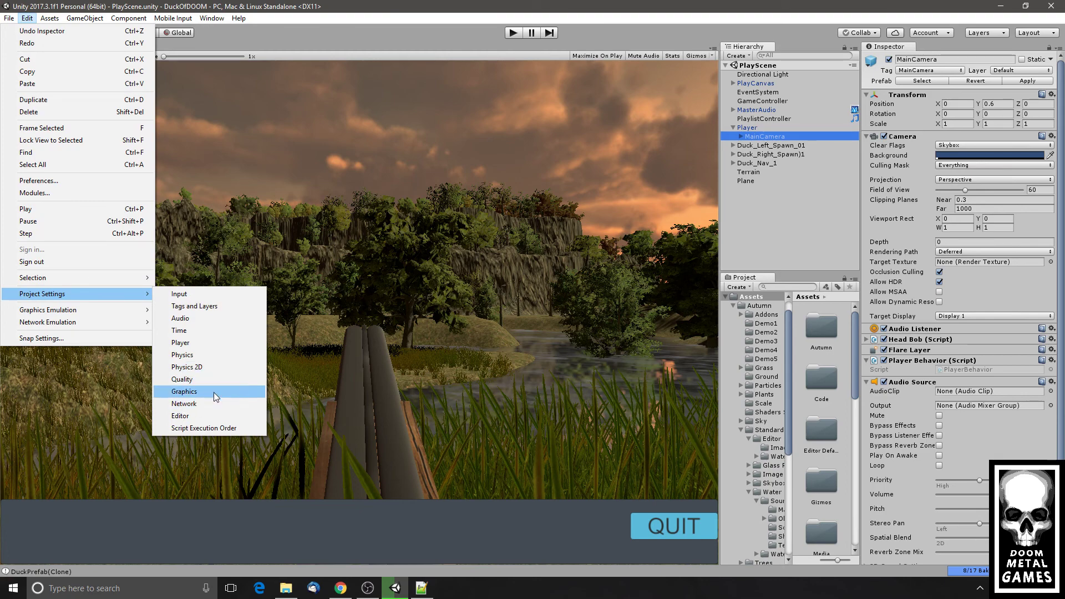
mouse_move(128, 315)
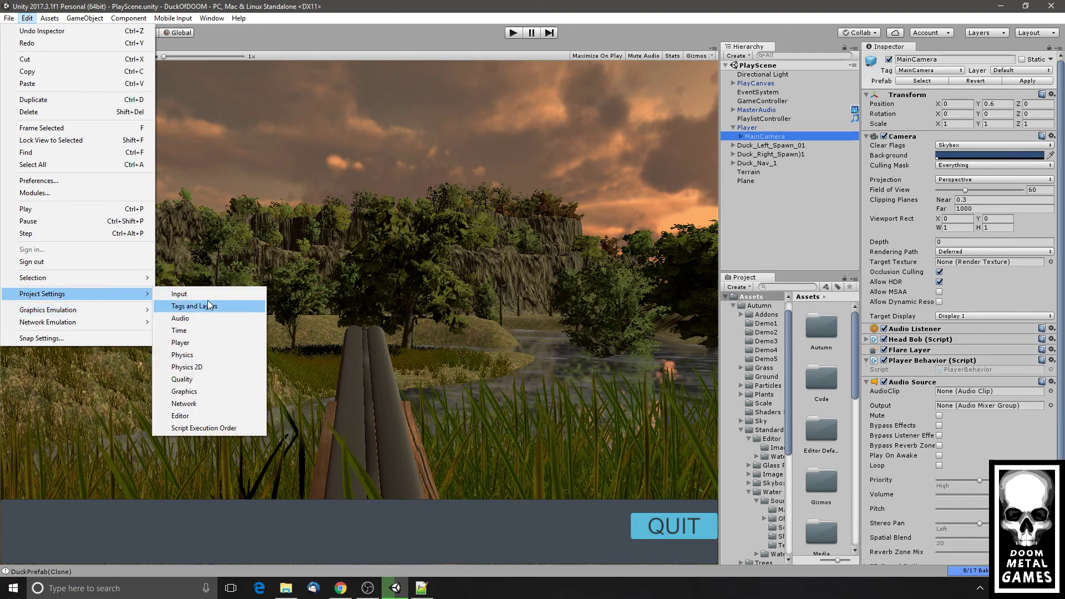
left_click(217, 391)
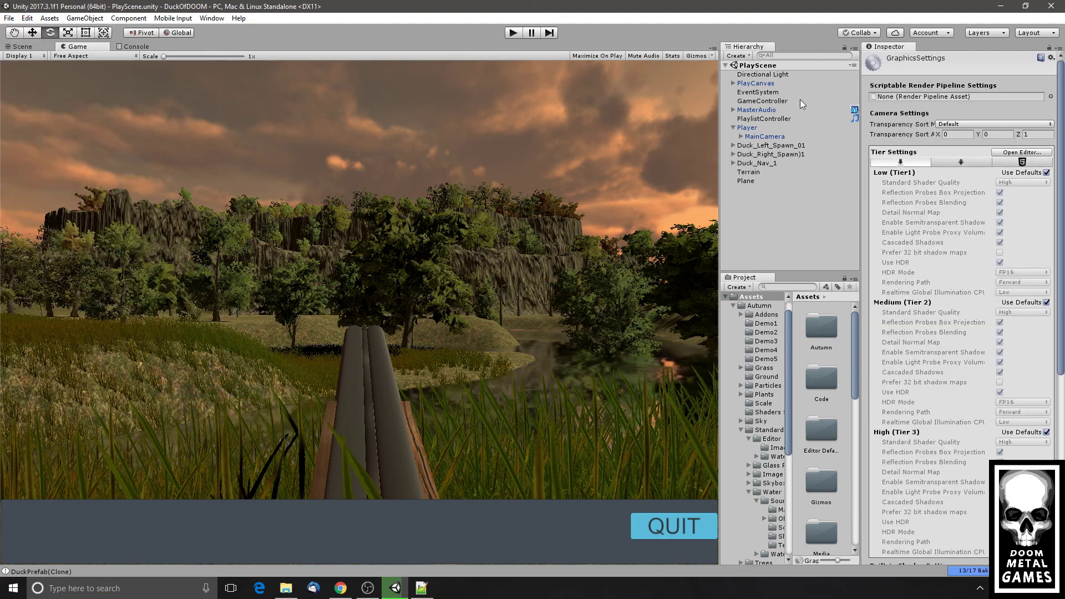
- Check the scene's lights in the Light Explorer and close it
left_click(211, 20)
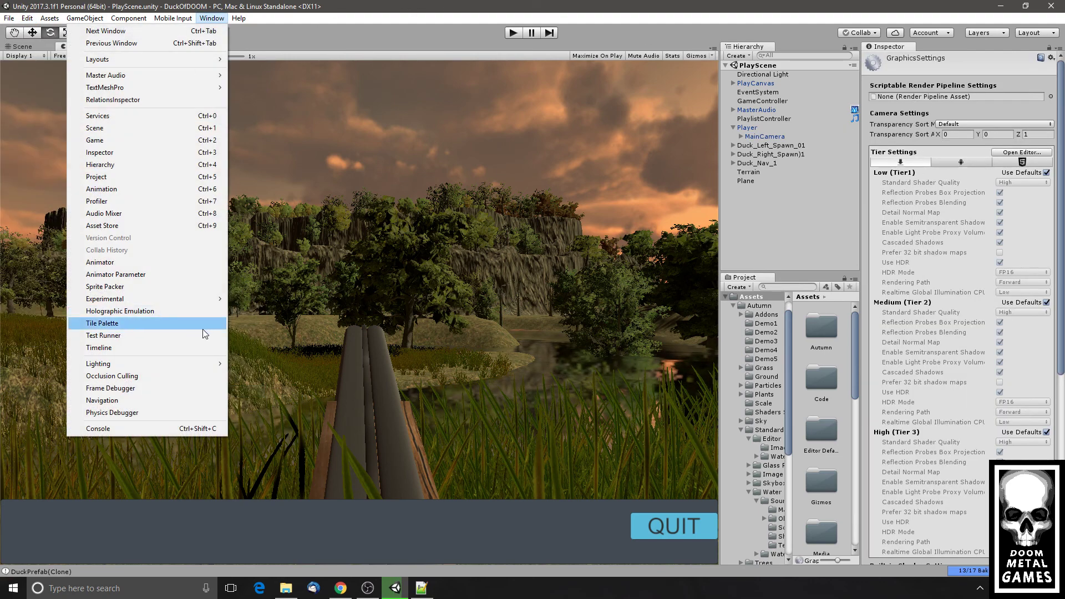
mouse_move(206, 365)
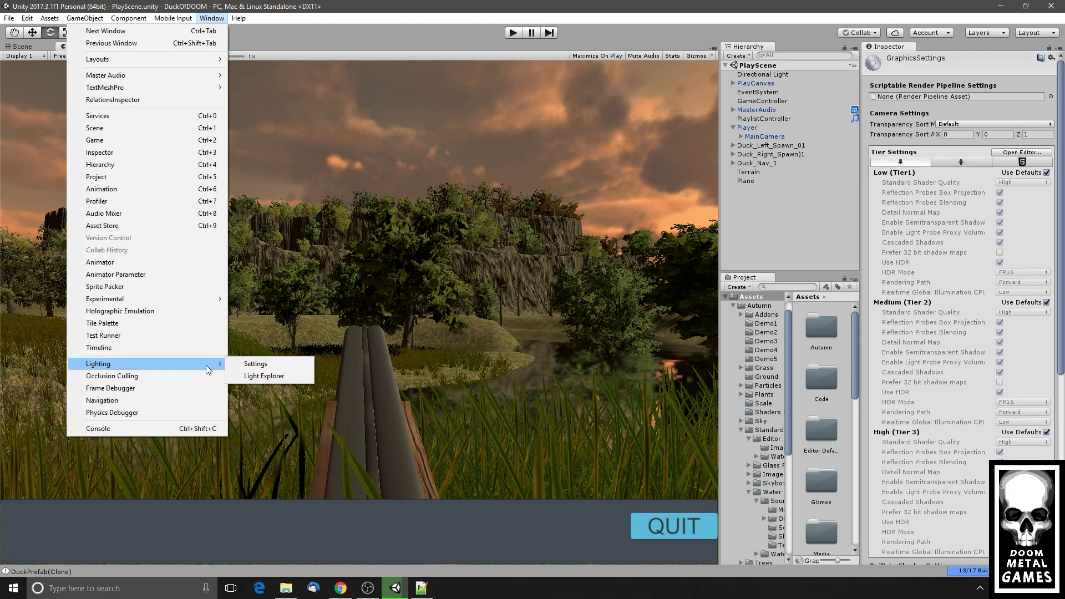
left_click(264, 376)
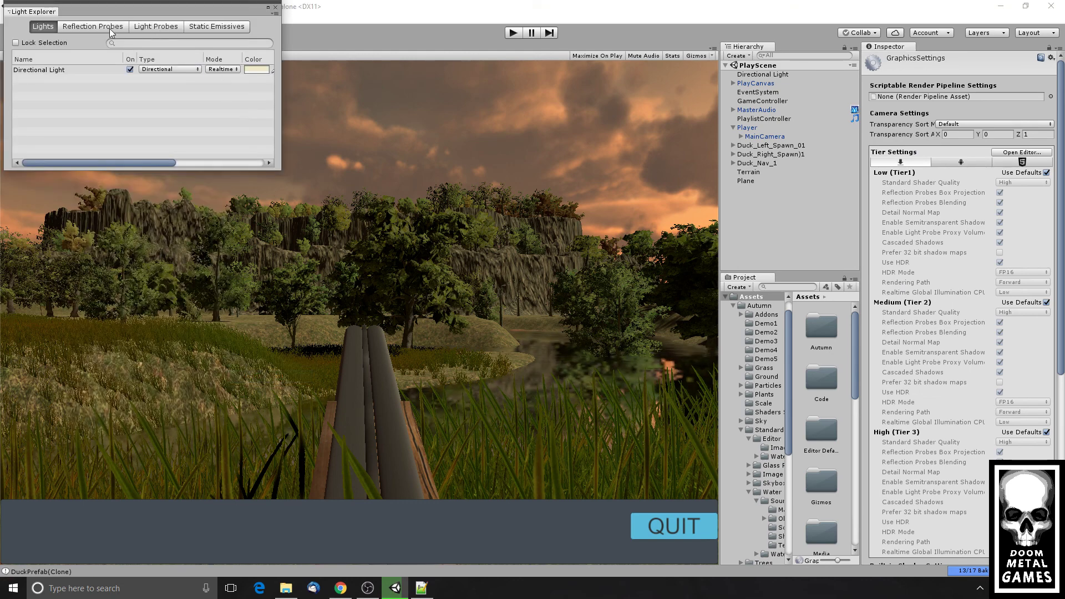
left_click(276, 5)
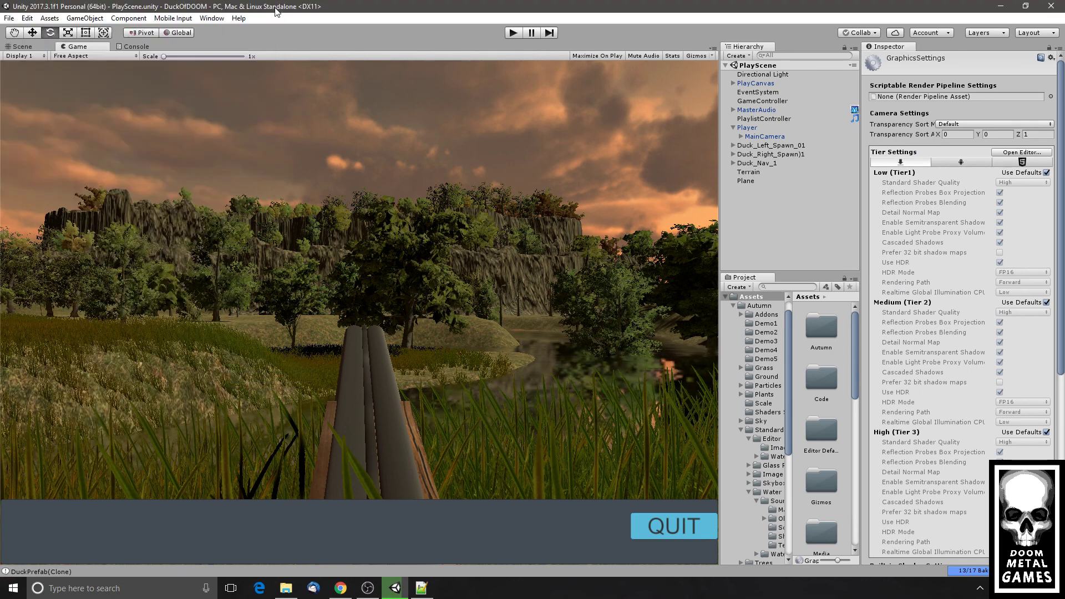
- Reopen the lighting settings, look through the global and object maps, and return to the scene settings
left_click(211, 17)
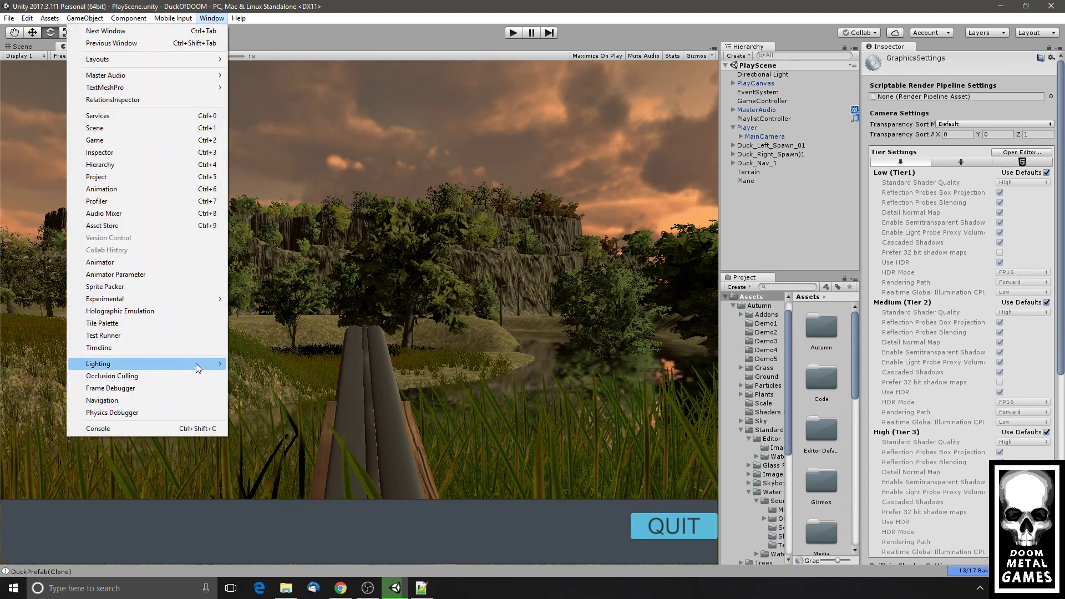
mouse_move(202, 364)
left_click(258, 364)
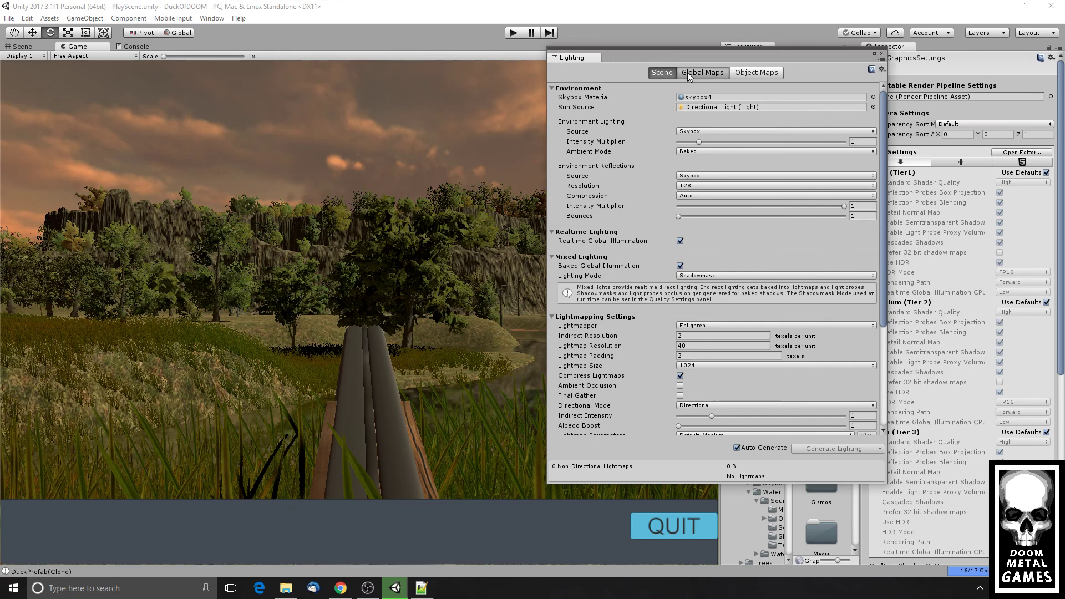
left_click(691, 72)
left_click_drag(674, 51, 558, 64)
left_click(635, 83)
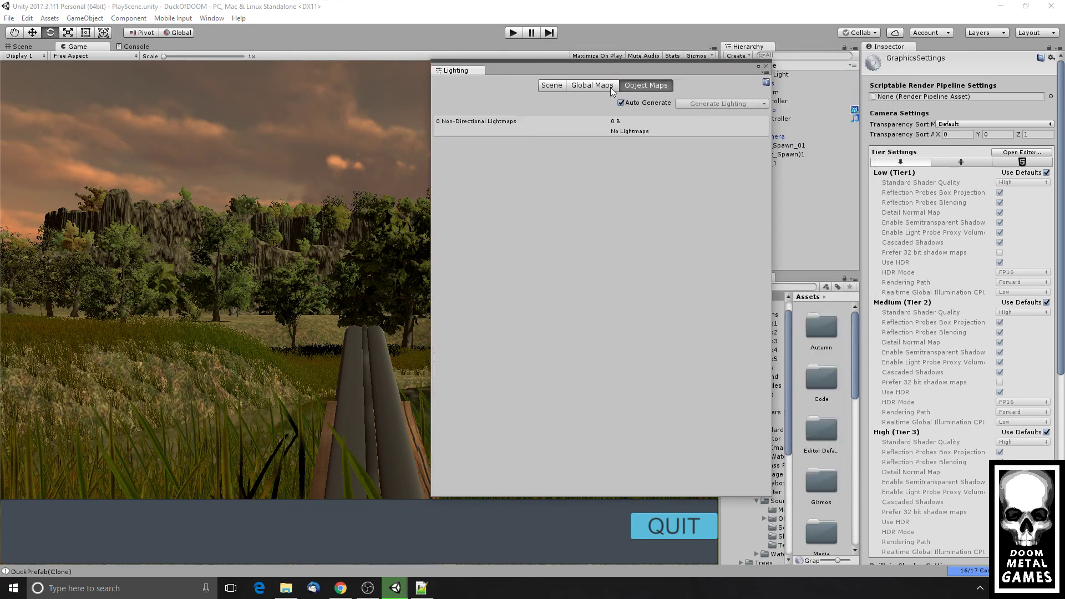
left_click(552, 85)
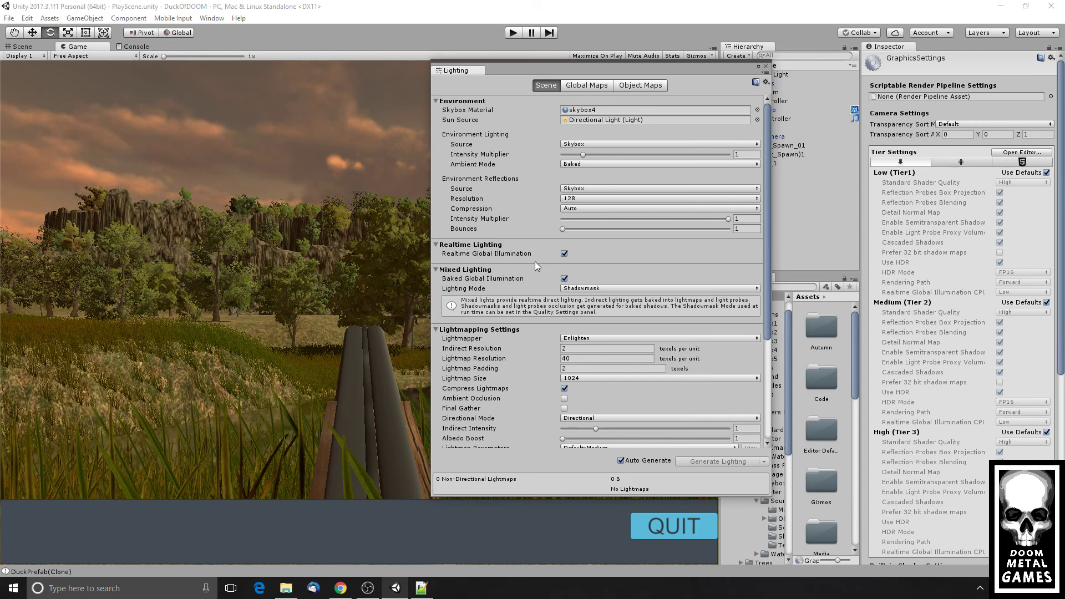
- Compare the scene with Realtime Global Illumination off and on, and with Ambient Mode set to Realtime and Baked
left_click(564, 254)
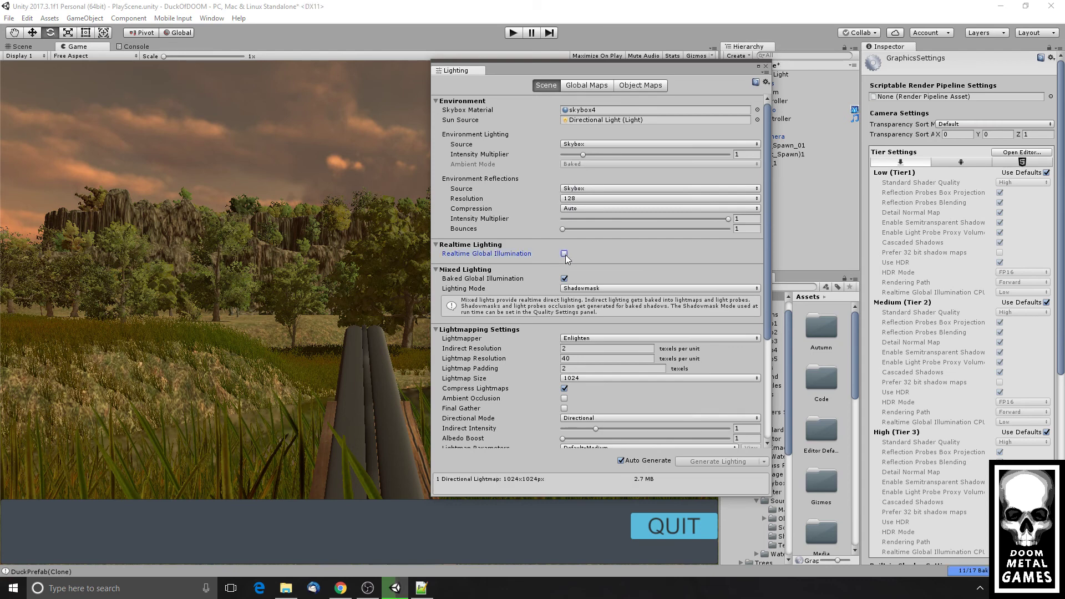
left_click(564, 254)
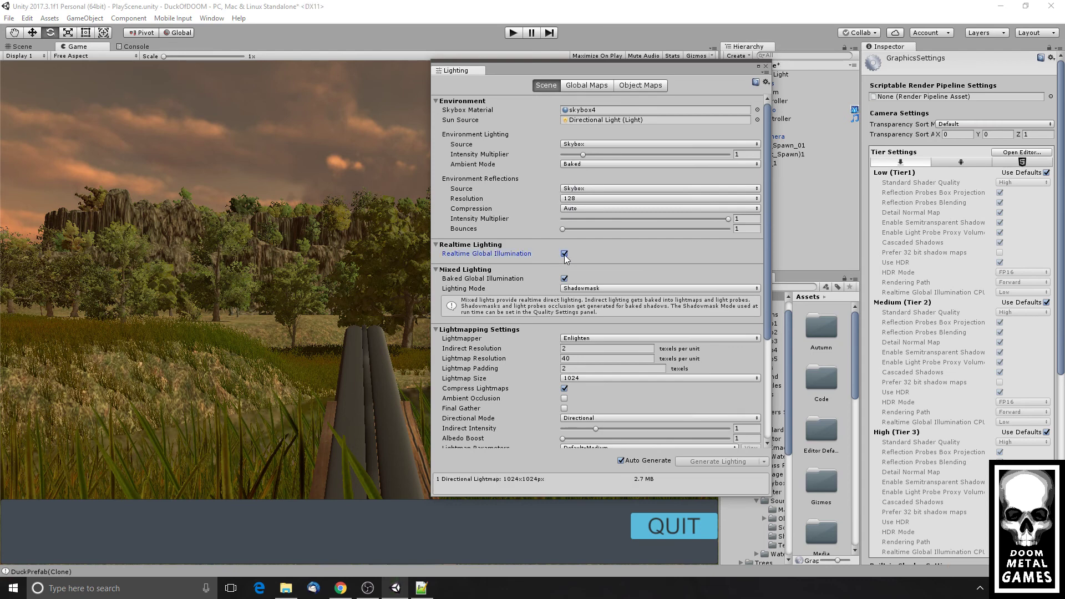
left_click(581, 165)
left_click(581, 178)
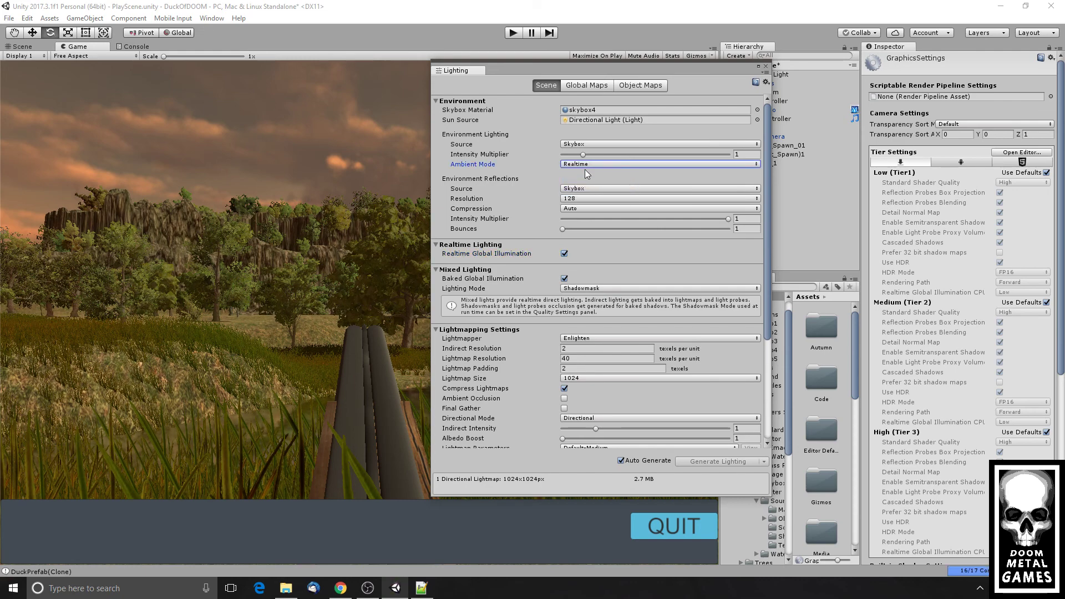
left_click(585, 167)
left_click(582, 188)
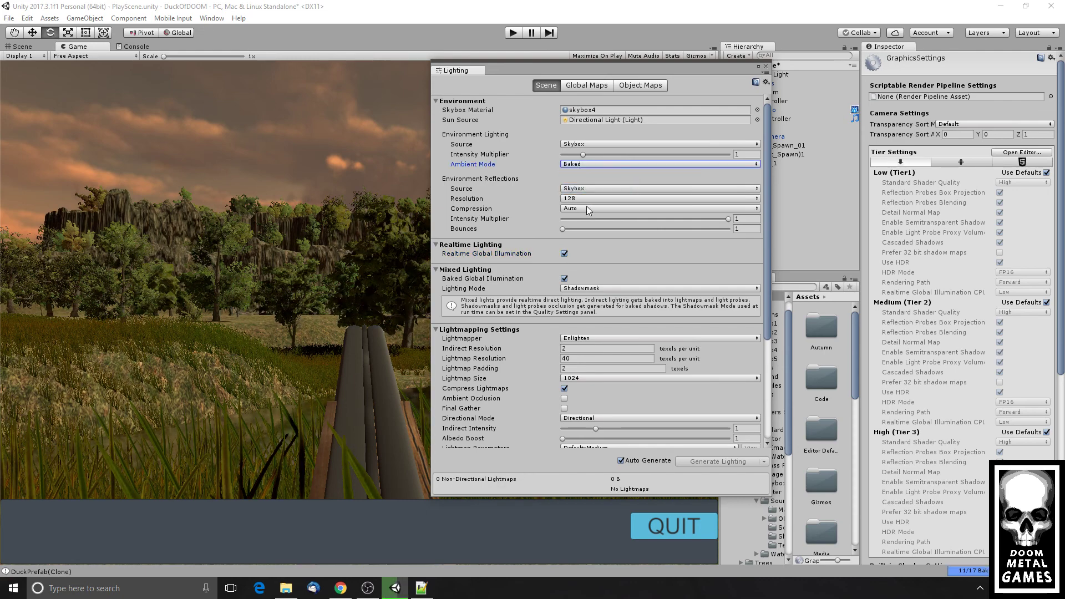
- Disable Realtime Global Illumination and set the Lightmapper to Progressive (Preview)
left_click(565, 253)
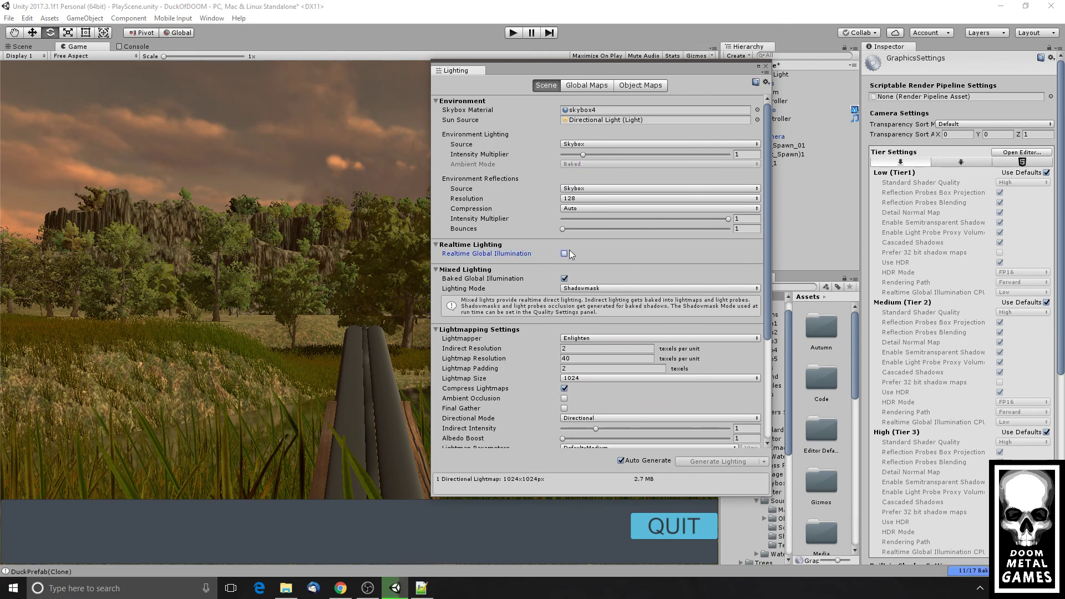
scroll(569, 253, "down", 3)
left_click(582, 272)
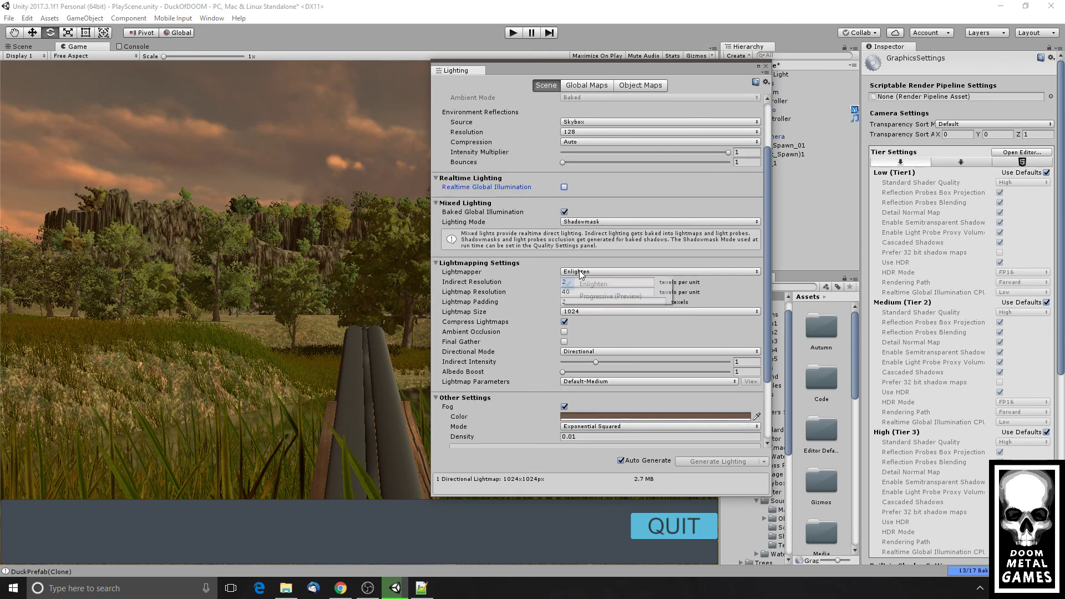
left_click(587, 294)
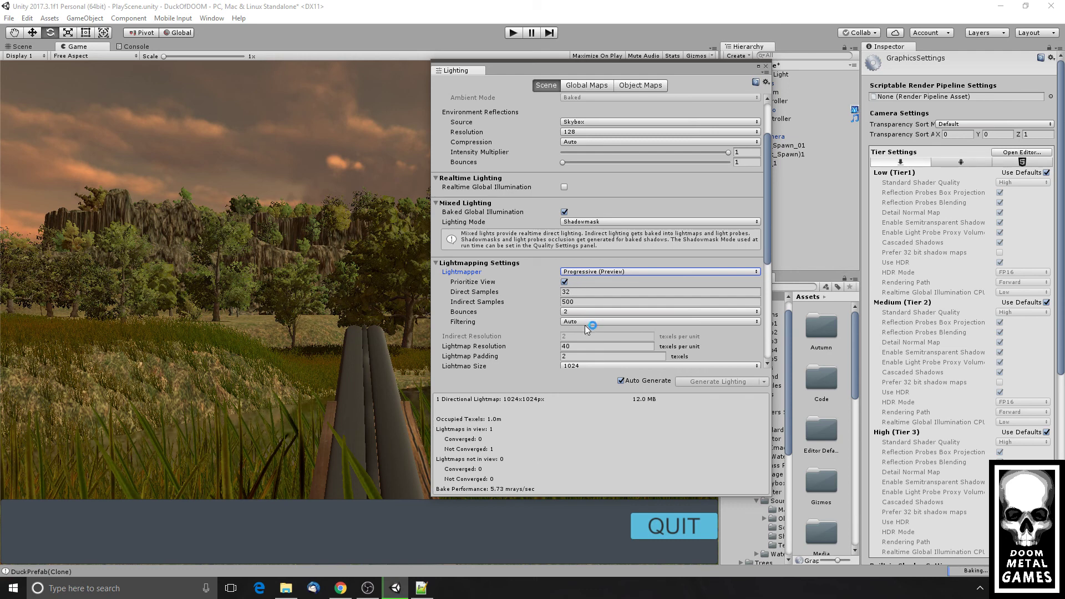
- Enable Ambient Occlusion in the lightmapping settings, then close the lighting settings and save the scene
scroll(534, 347, "down", 1)
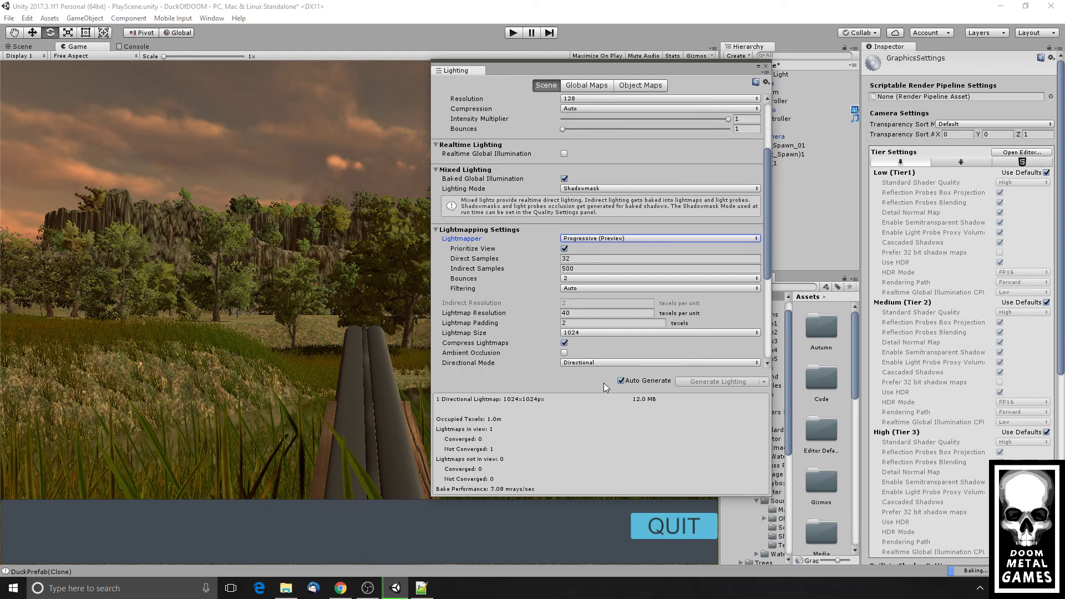
left_click(564, 353)
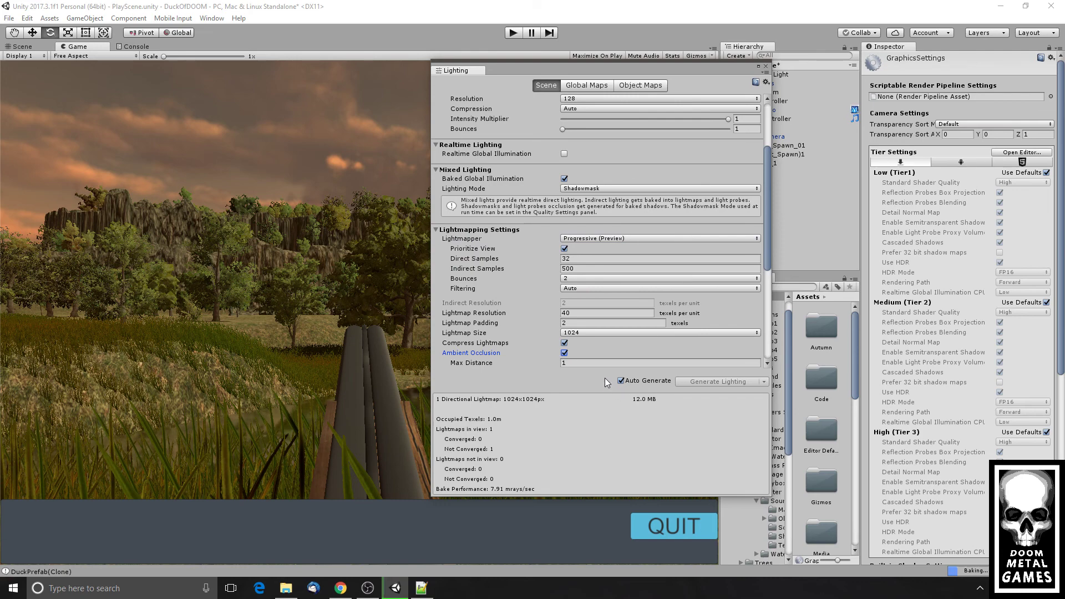
left_click(765, 67)
left_click(9, 19)
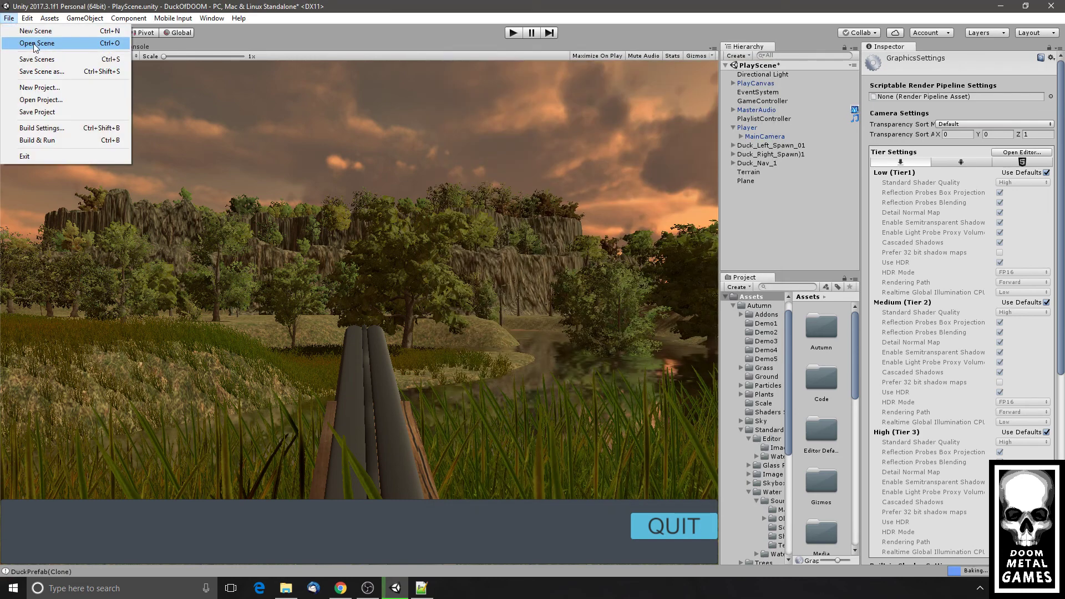
left_click(36, 58)
- Open the Asset Store inside the editor
left_click(212, 18)
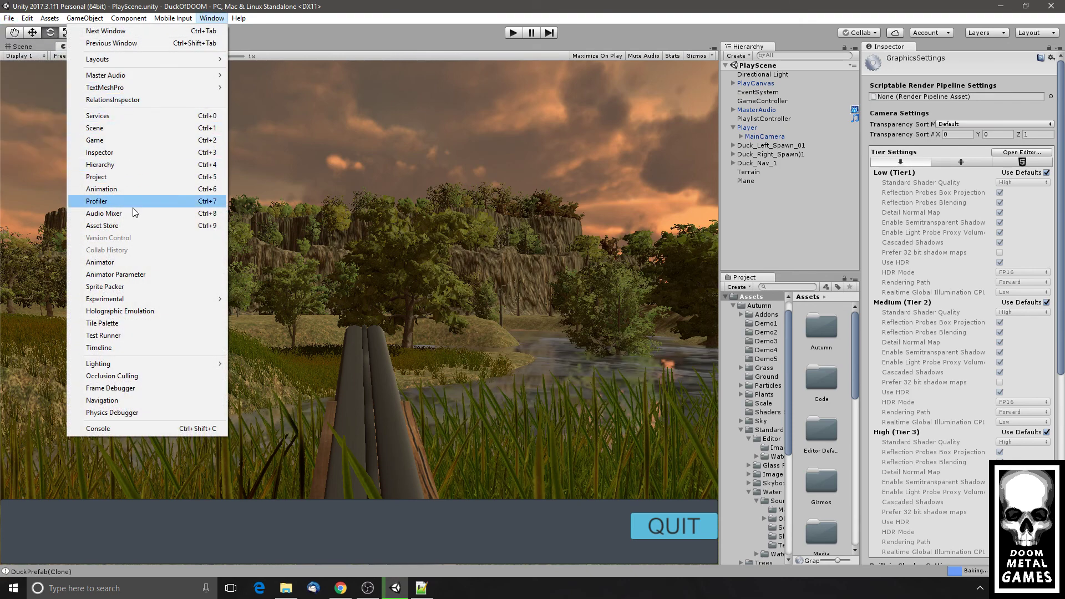
left_click(131, 226)
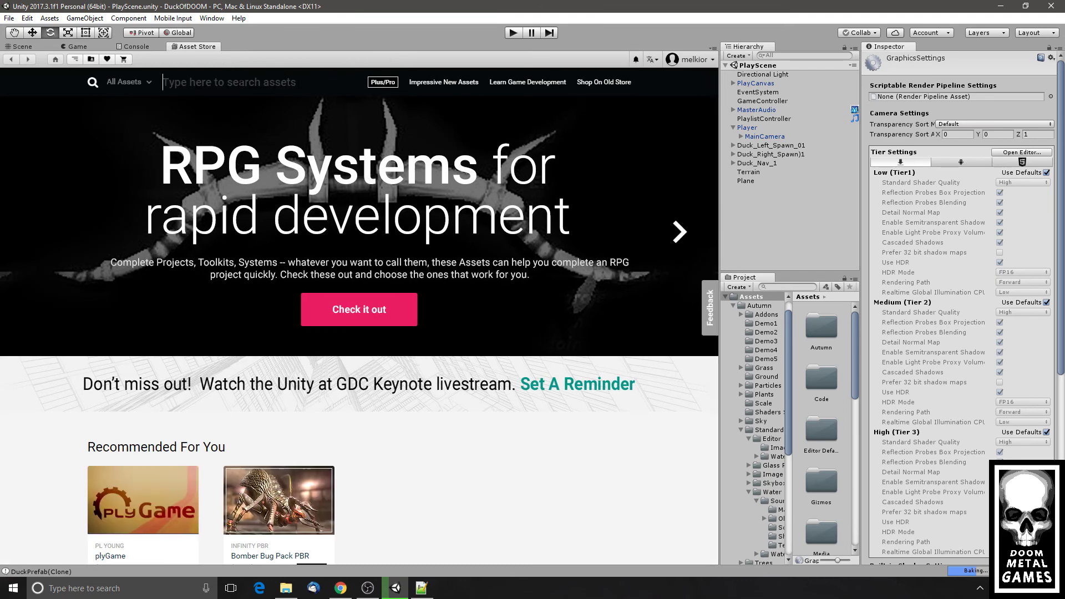
- Search the Asset Store for "post processing" and open the Post Processing Stack page by Unity Technologies
type("post p")
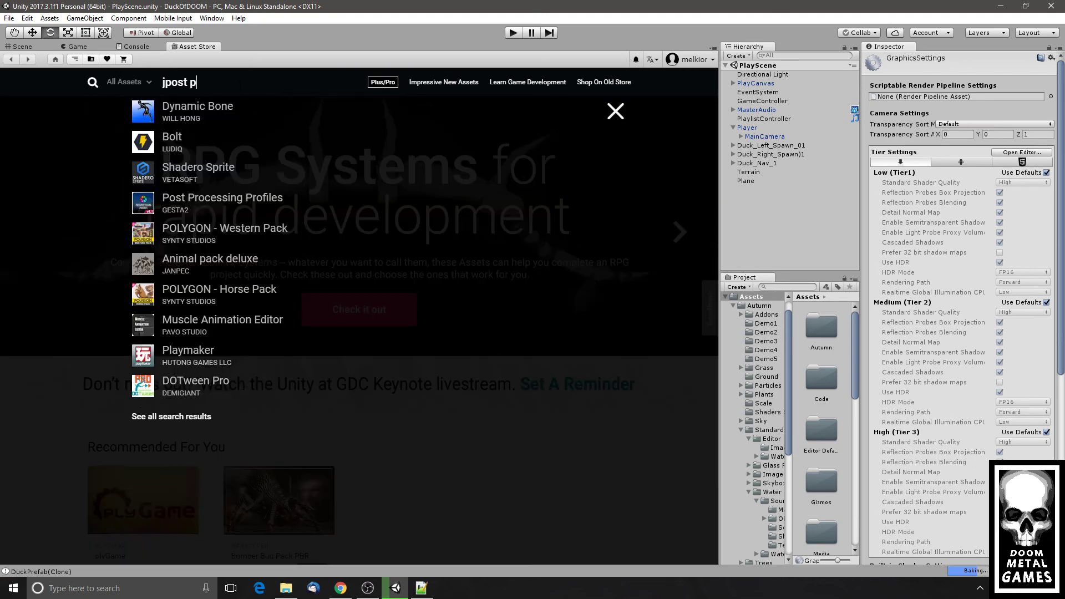
key("BackSpace")
key("BackSpace")
key("BackSpace")
key("BackSpace")
key("BackSpace")
key("BackSpace")
type("pos")
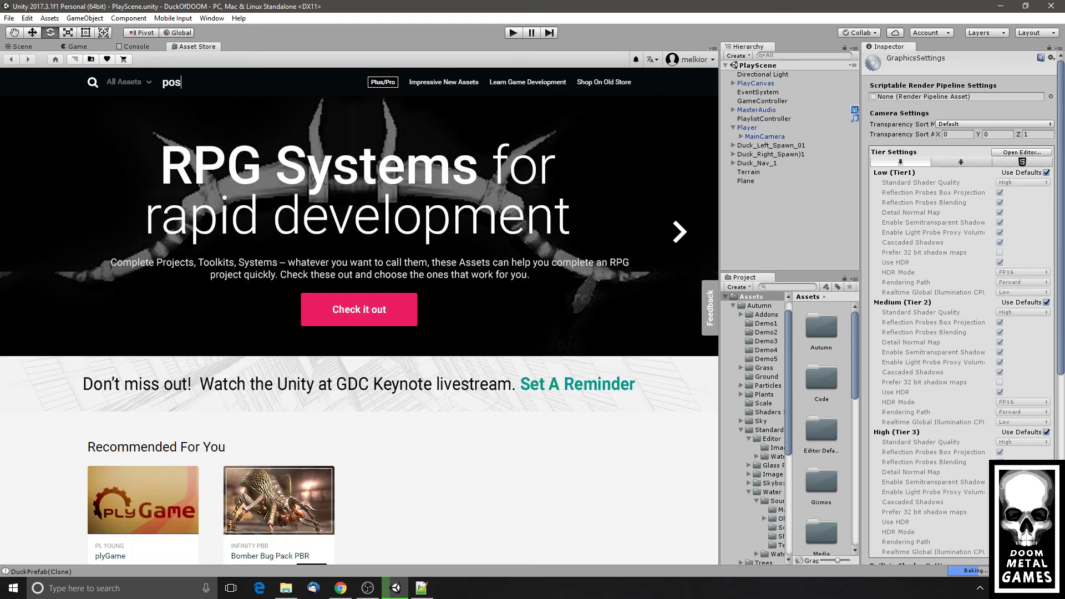
type("t processing")
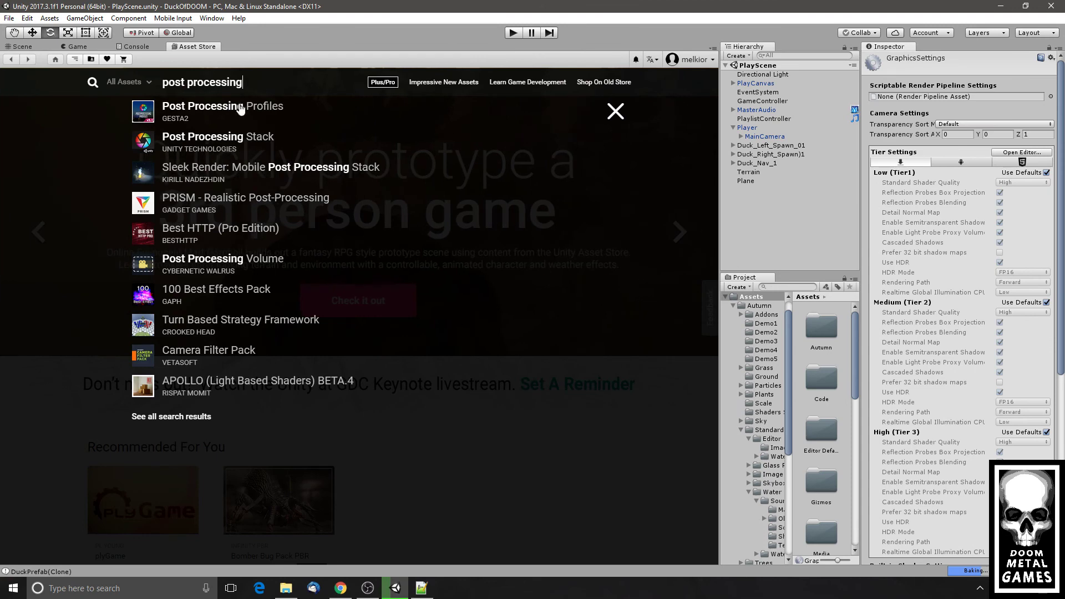
left_click(214, 140)
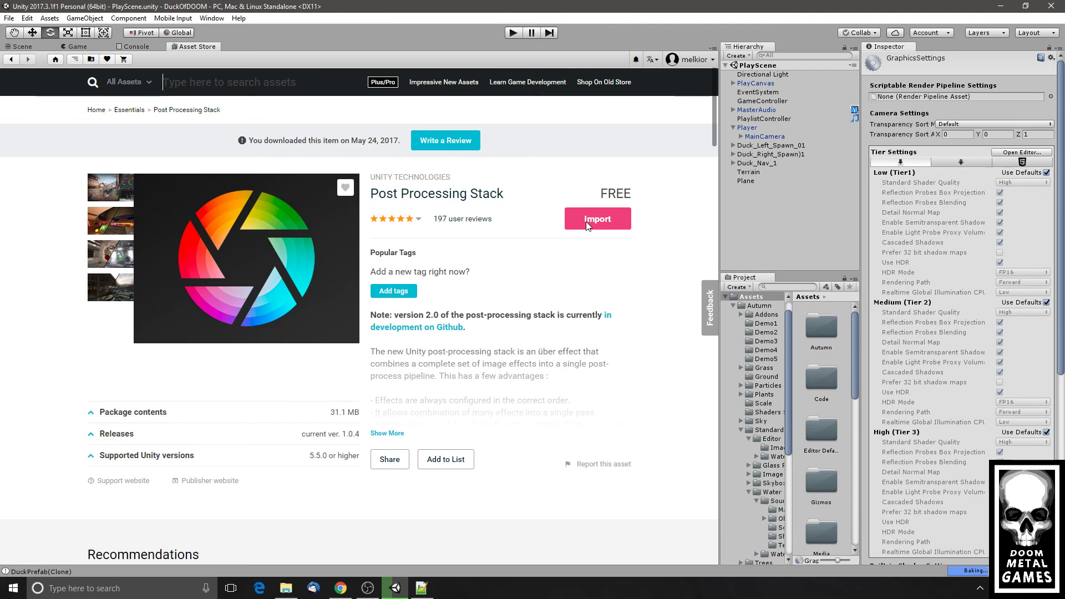
- Import the complete Post Processing Stack package into the project and accept the automatic API update
left_click(587, 223)
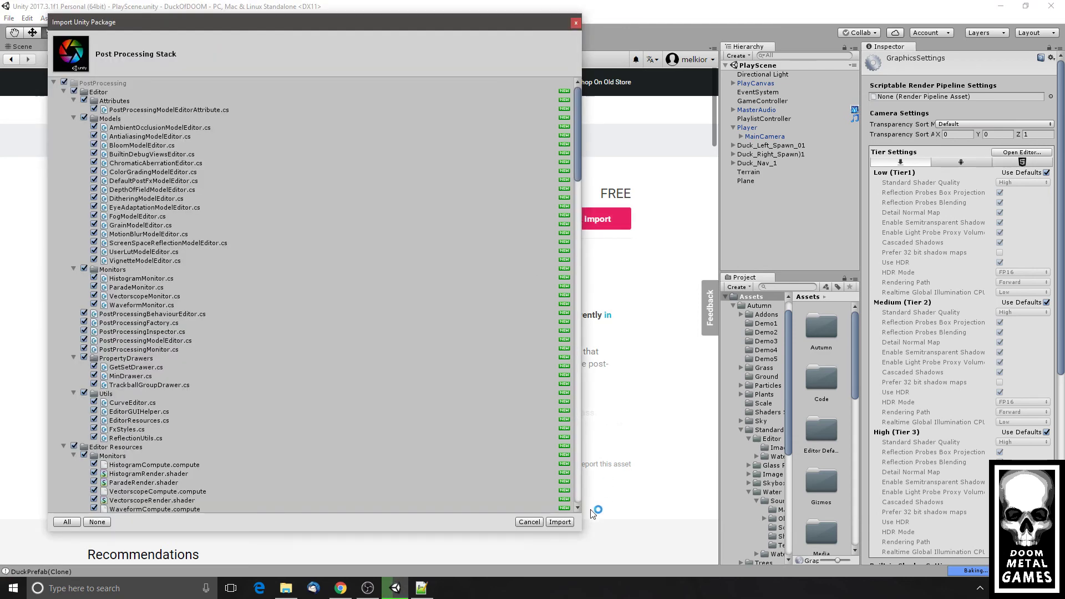
left_click(559, 522)
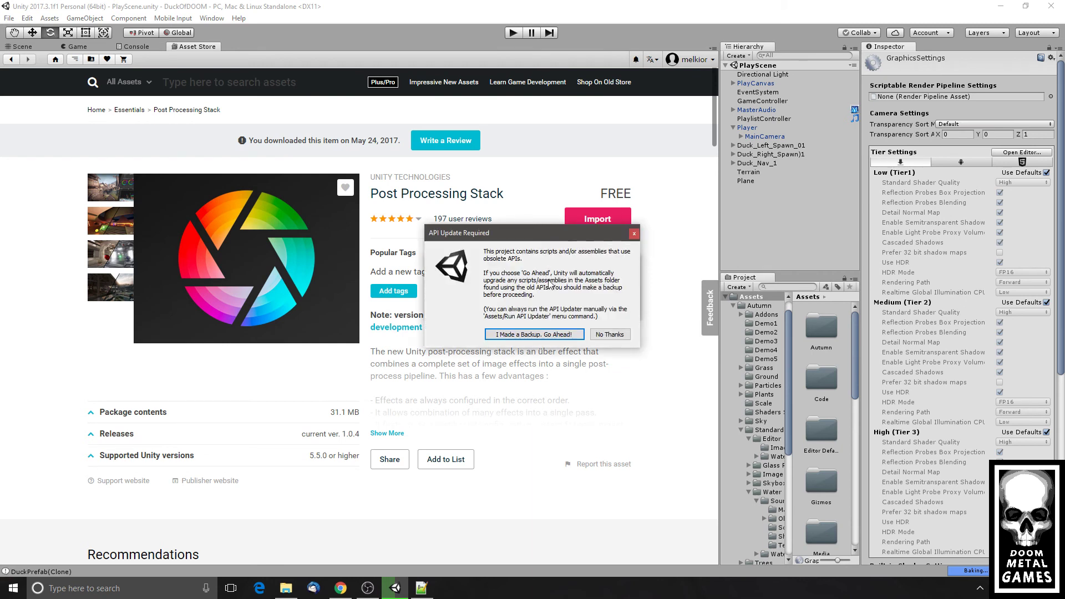
left_click(552, 335)
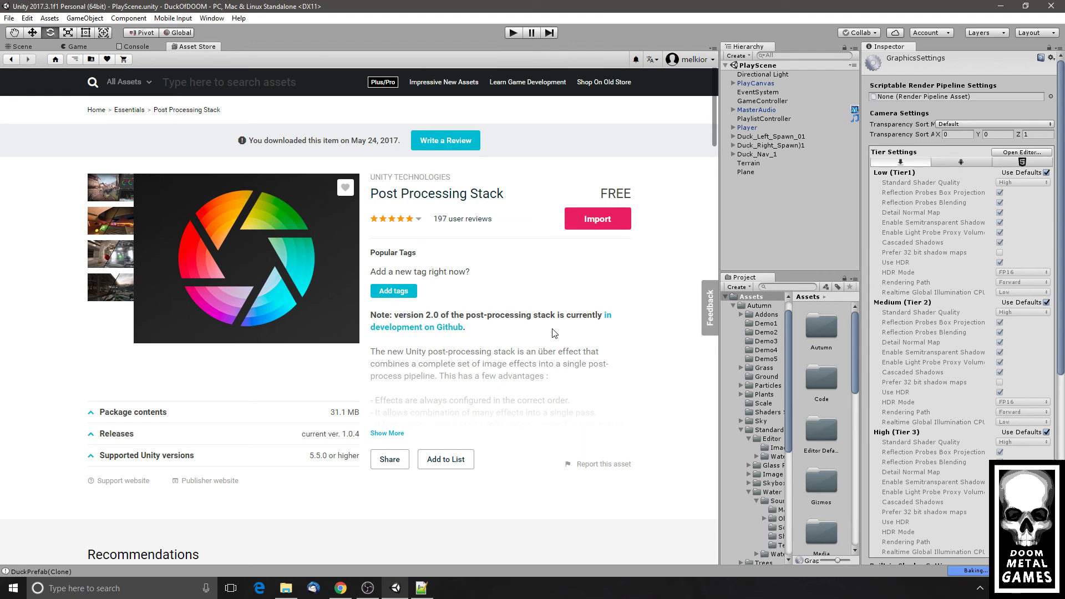
- Show the Game view and add a Post-Processing Behaviour component to the Player's MainCamera
left_click(77, 46)
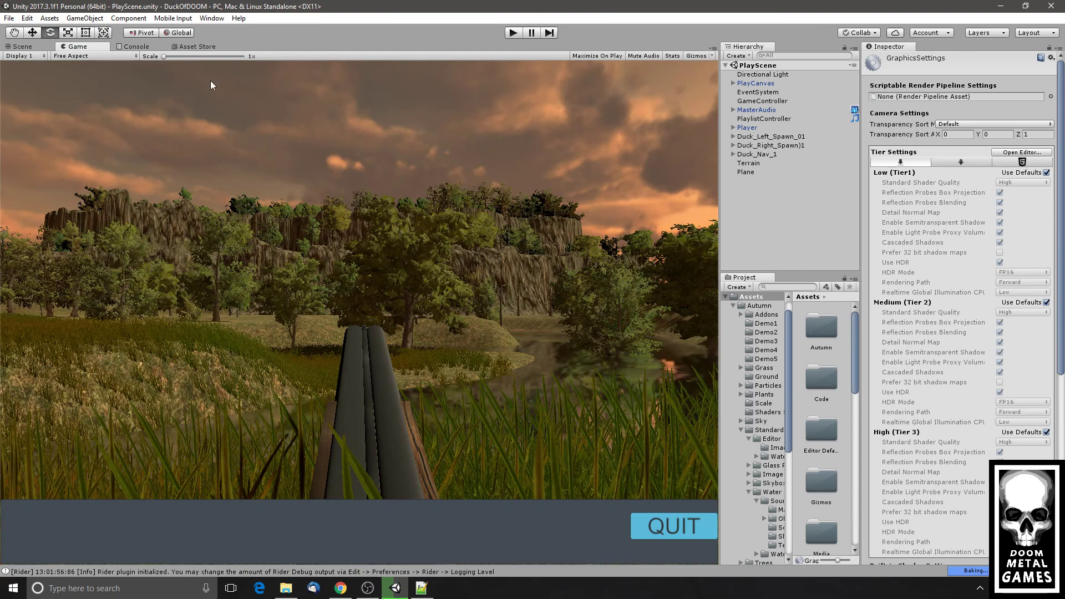
left_click_drag(719, 189, 697, 187)
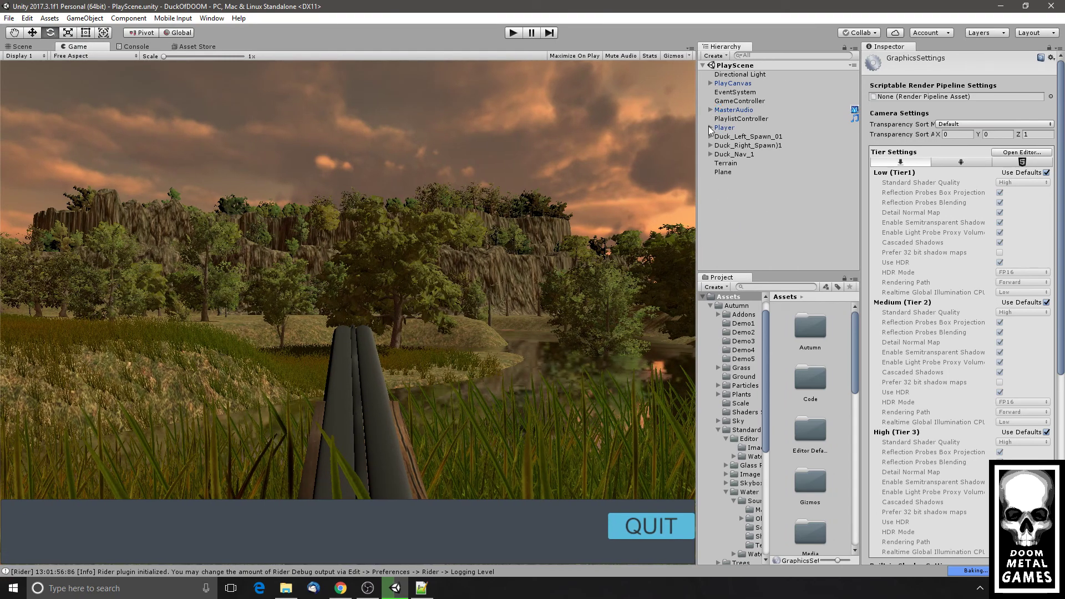
left_click(710, 128)
left_click(742, 137)
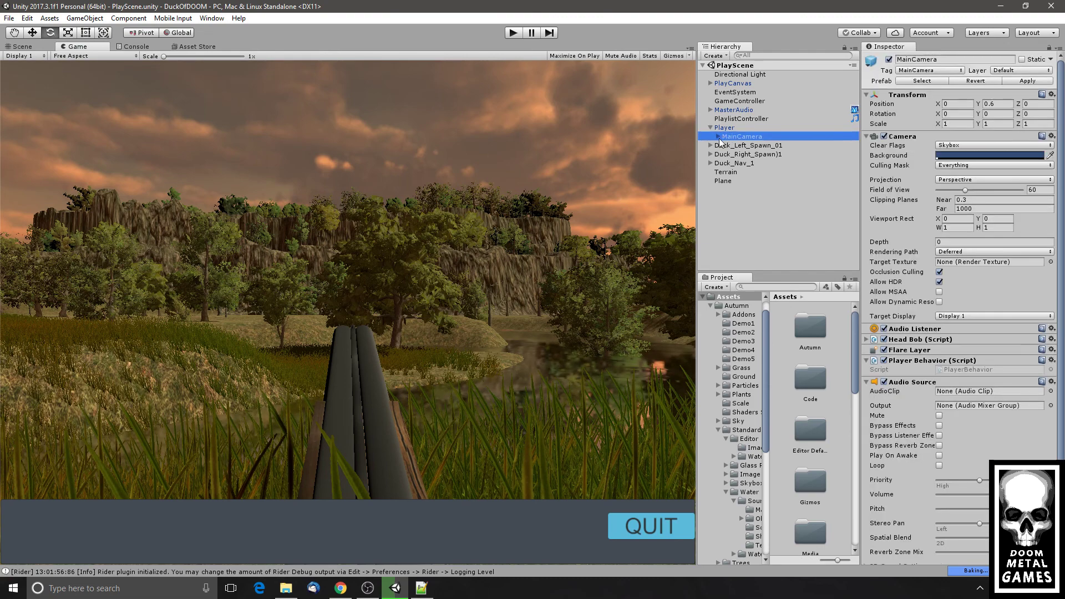
left_click(914, 381)
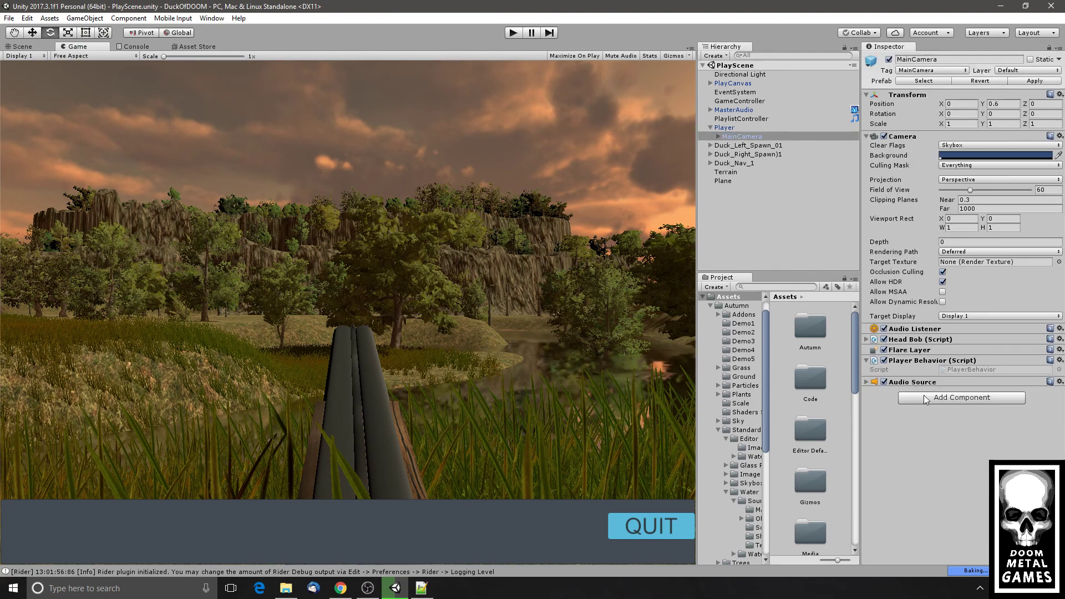
left_click(923, 397)
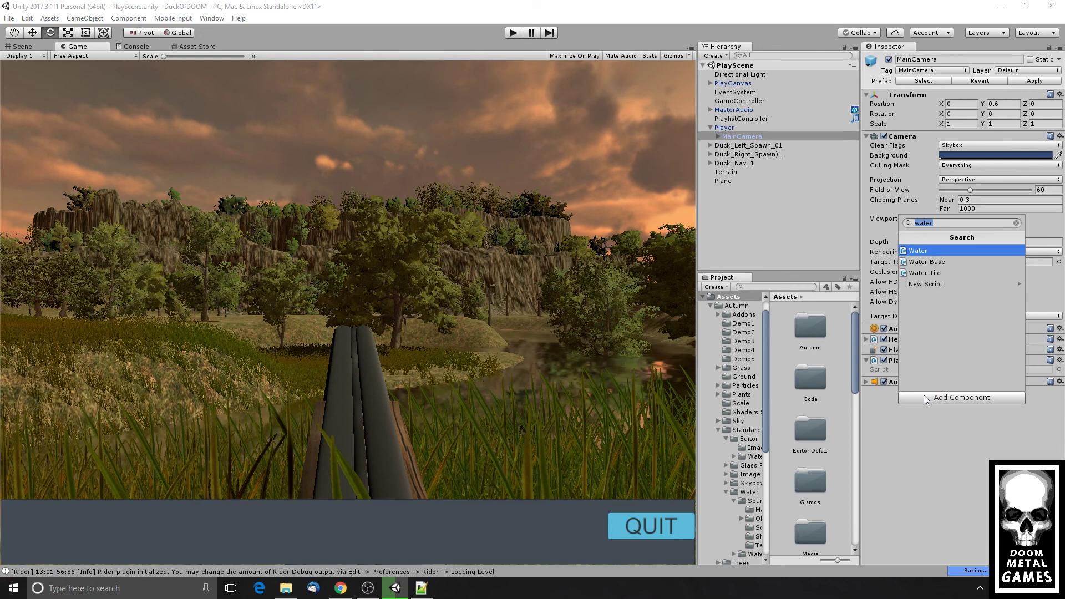
type("post")
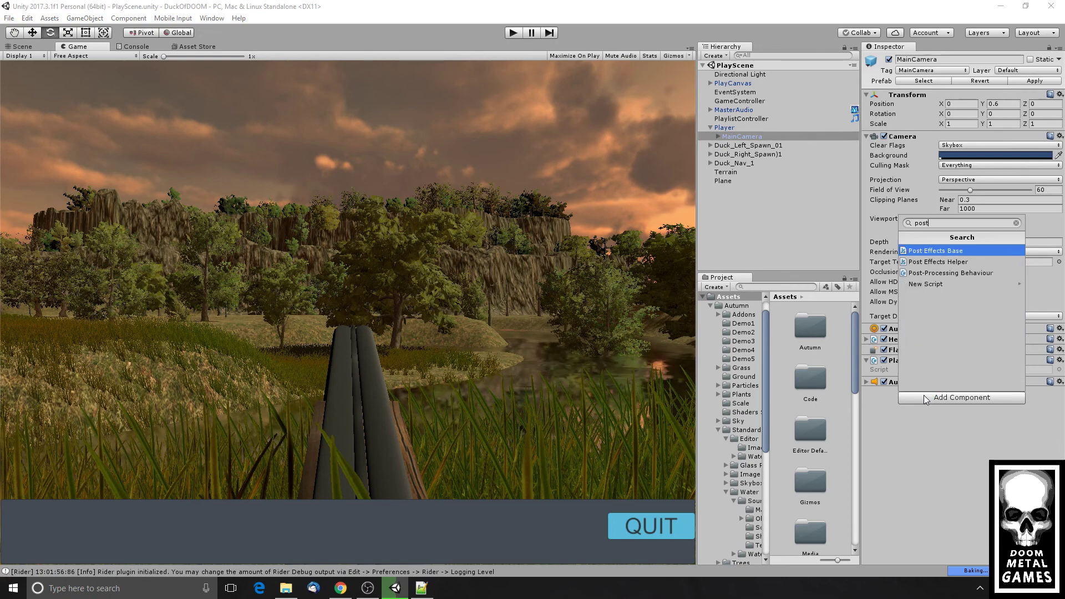
key("Down")
key("Down")
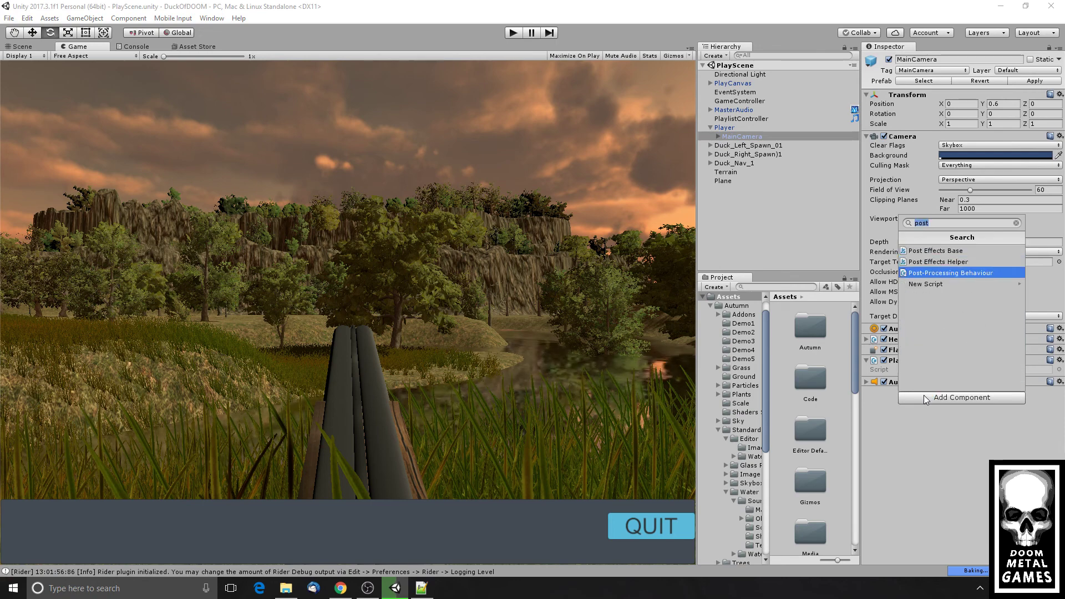
key("Return")
left_click(994, 401)
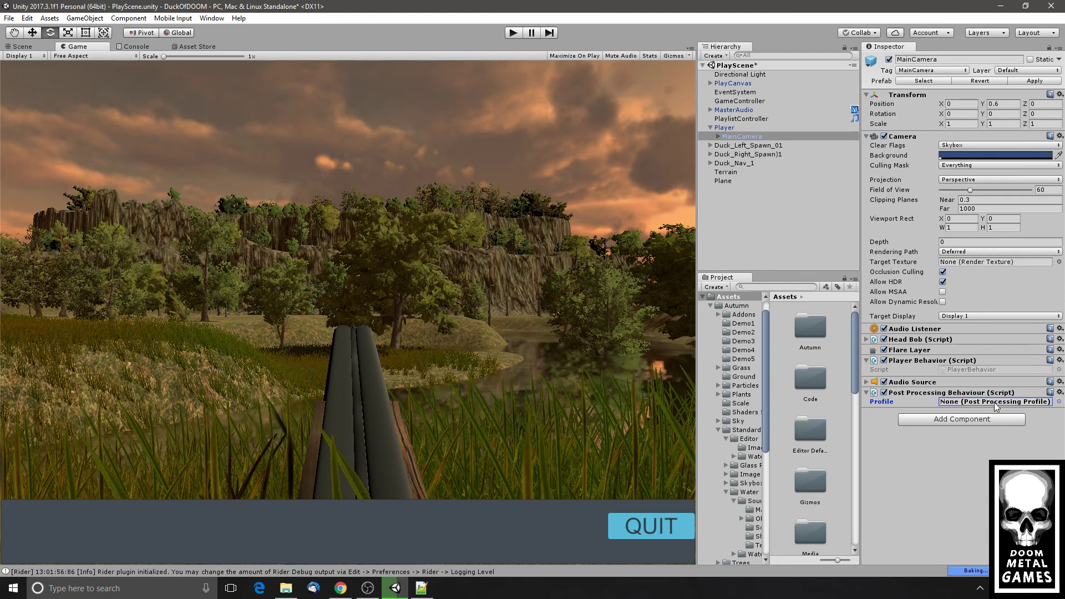
- Collapse the Autumn asset folder and create a Post-Processing Profile asset in the Prefabs folder
left_click(714, 222)
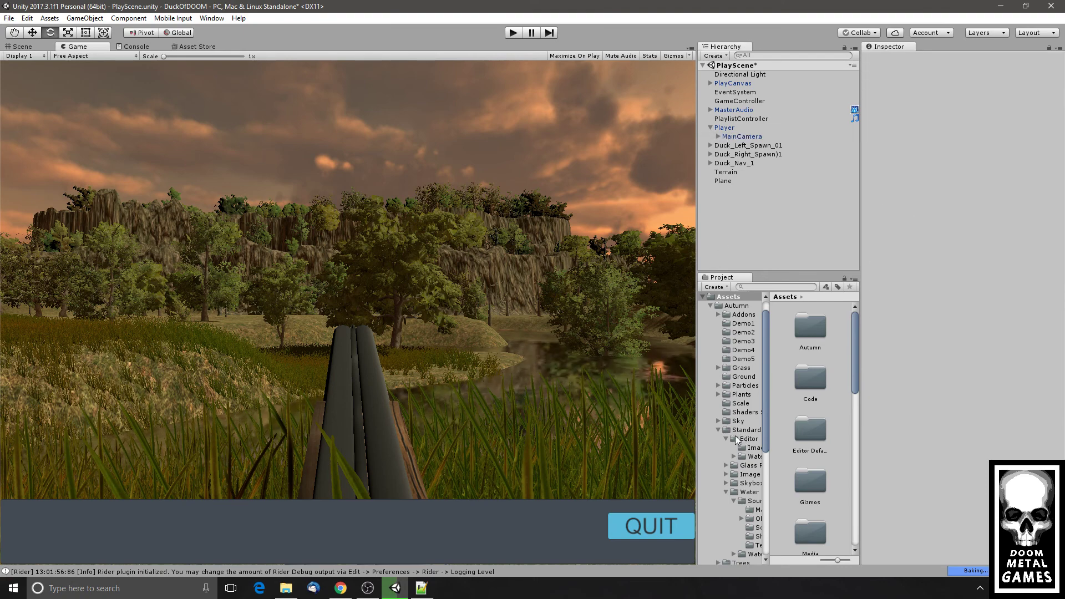
left_click(718, 430)
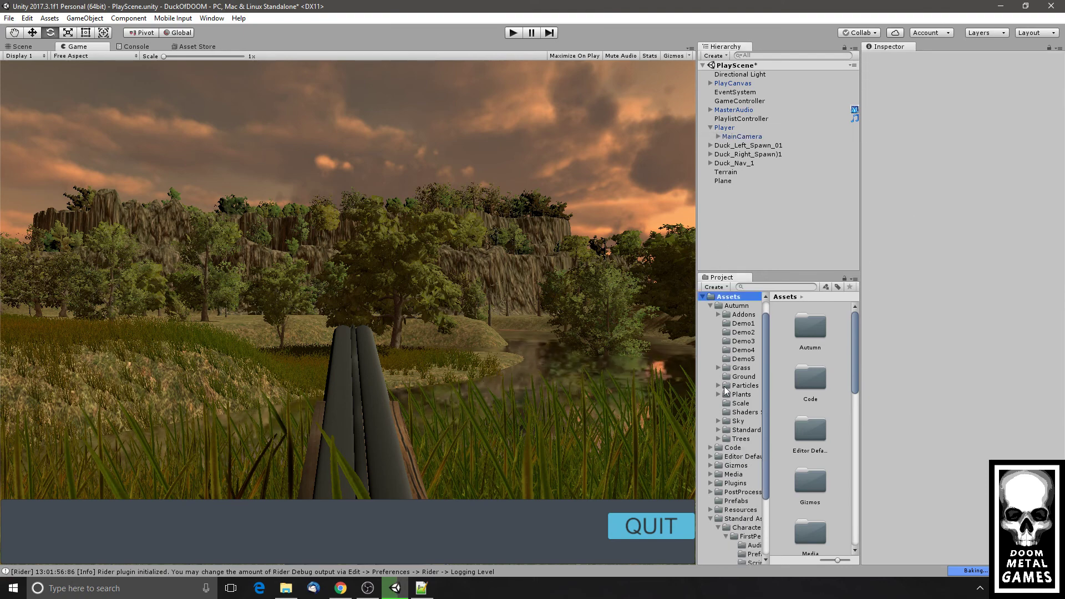
left_click(710, 306)
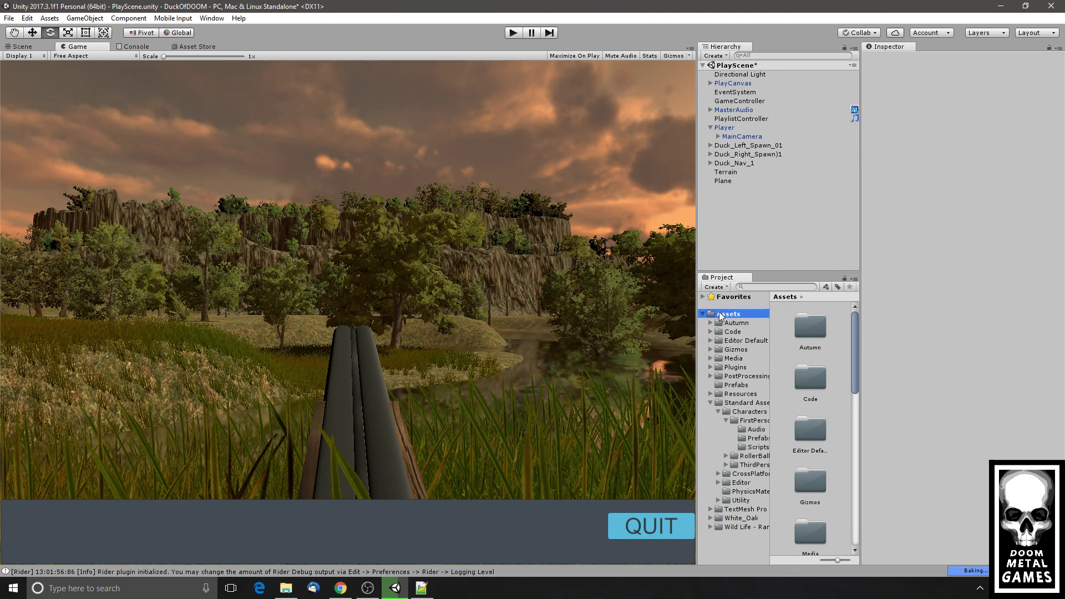
right_click(720, 384)
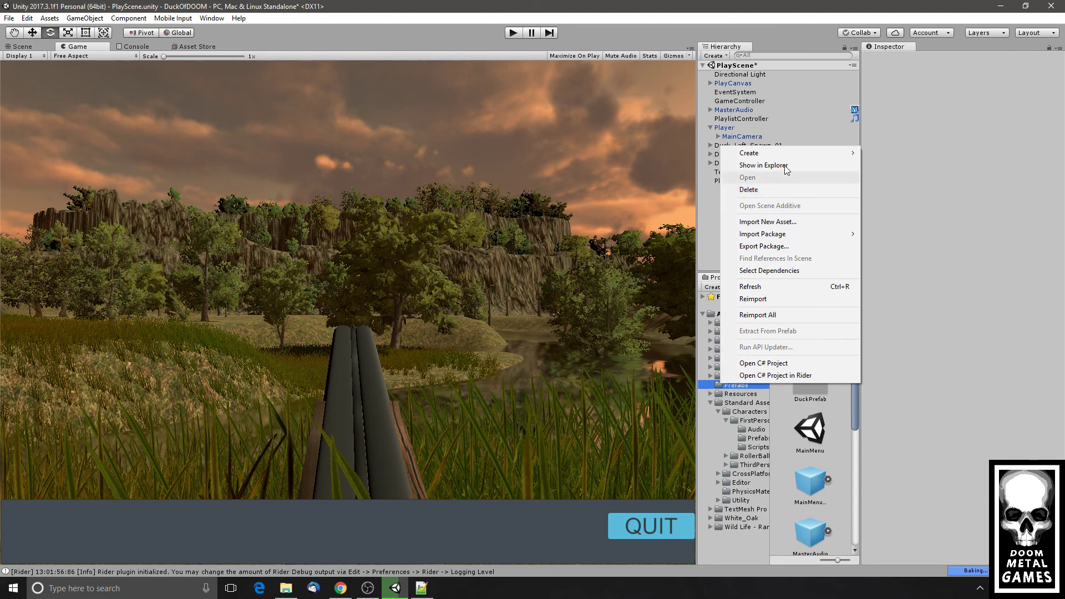
mouse_move(777, 154)
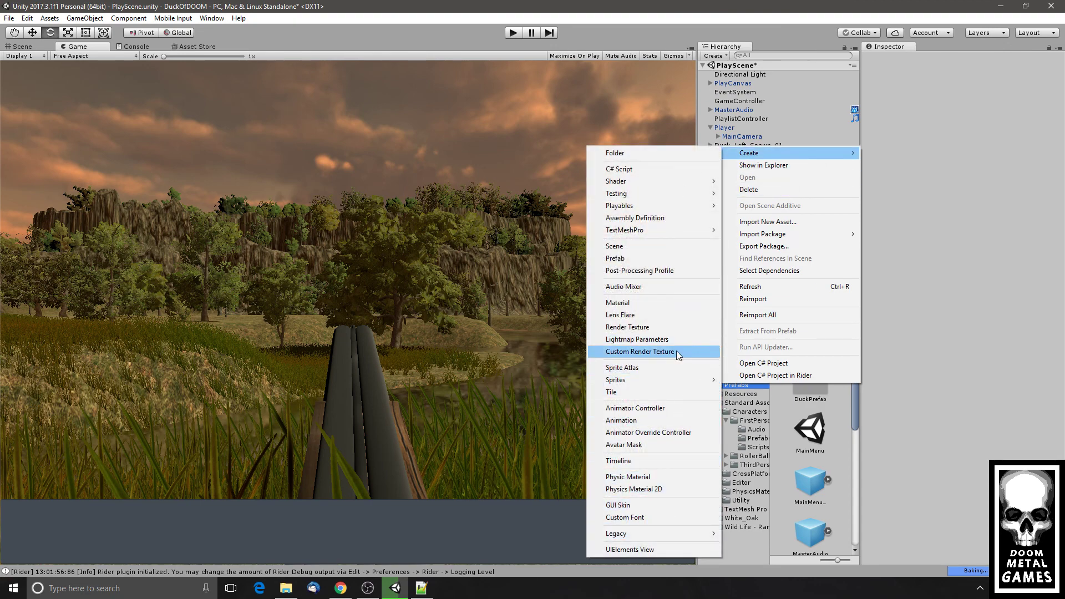
left_click(669, 271)
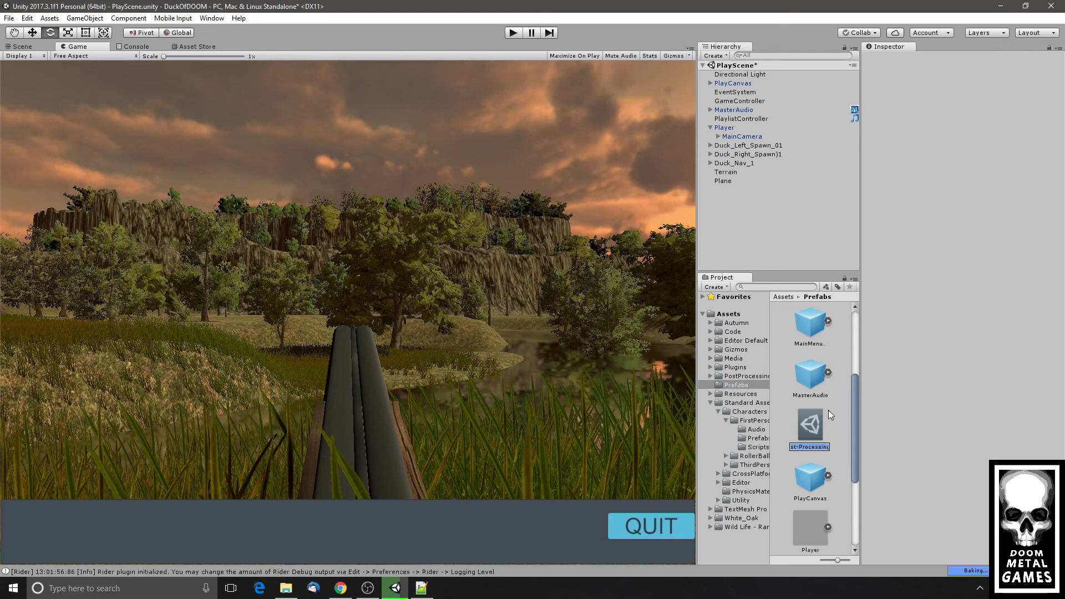
- Name the new post-processing profile DDPostProfile
type("DDPo")
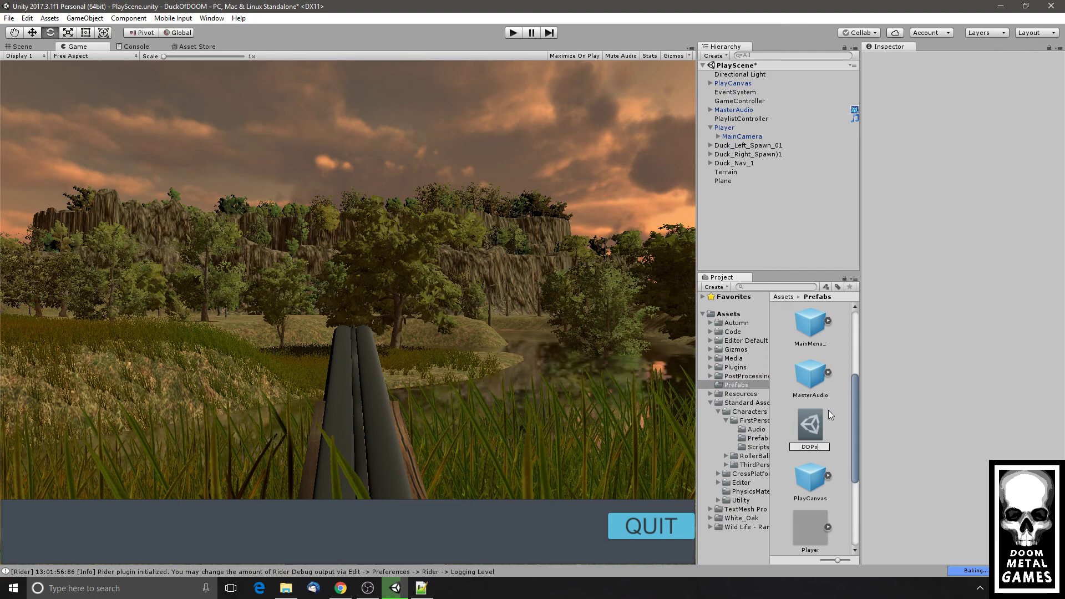
type("rofile")
key("BackSpace")
key("BackSpace")
key("BackSpace")
key("BackSpace")
key("BackSpace")
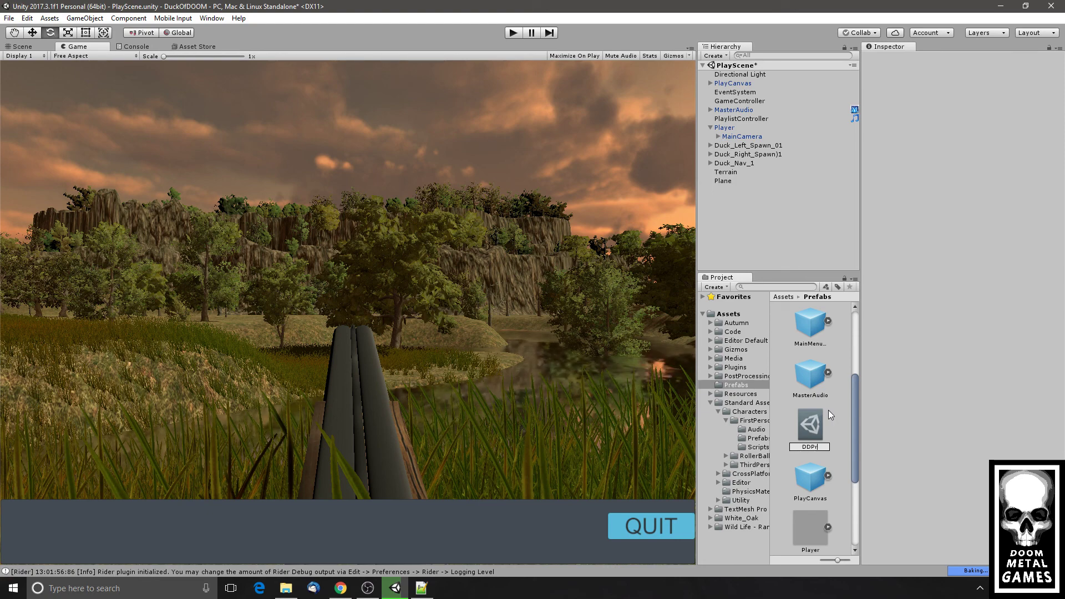
type("ostProfile")
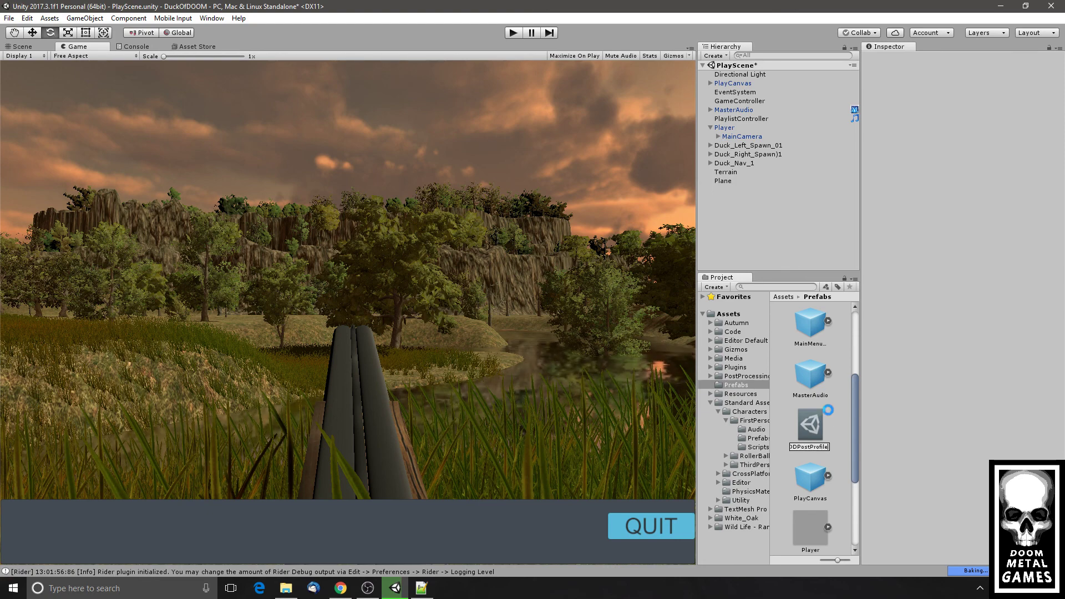
key("Return")
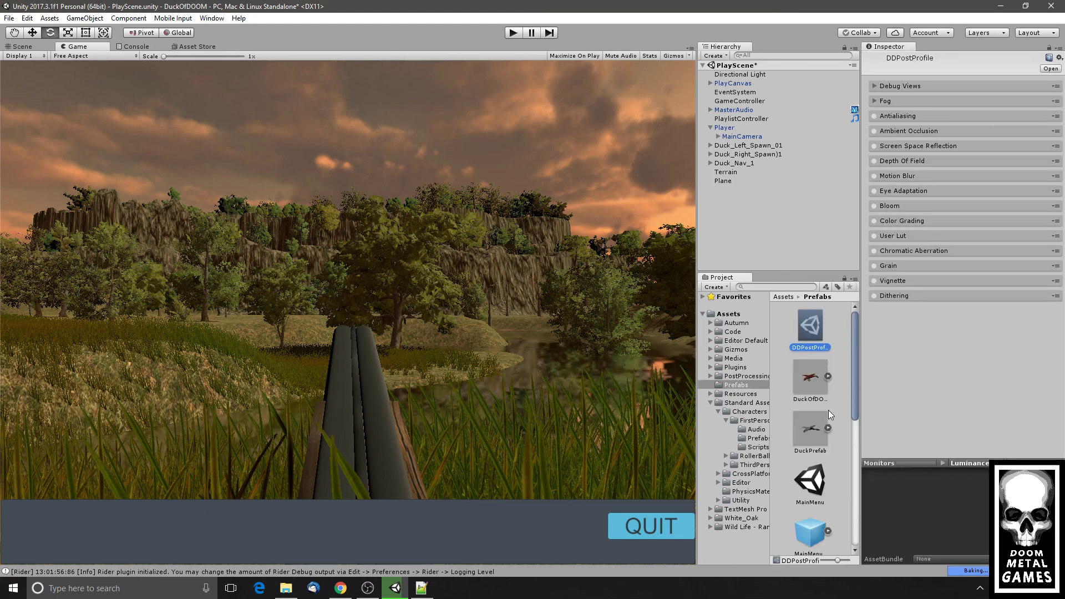
- Assign DDPostProfile as the Profile of the MainCamera's Post Processing Behaviour
left_click(743, 137)
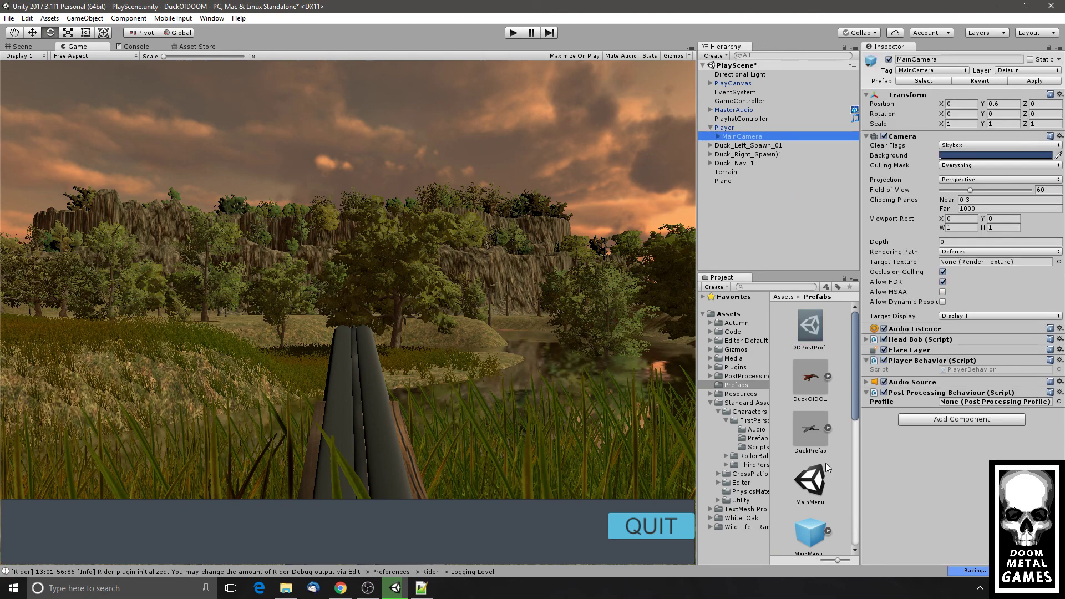
scroll(837, 444, "down", 6)
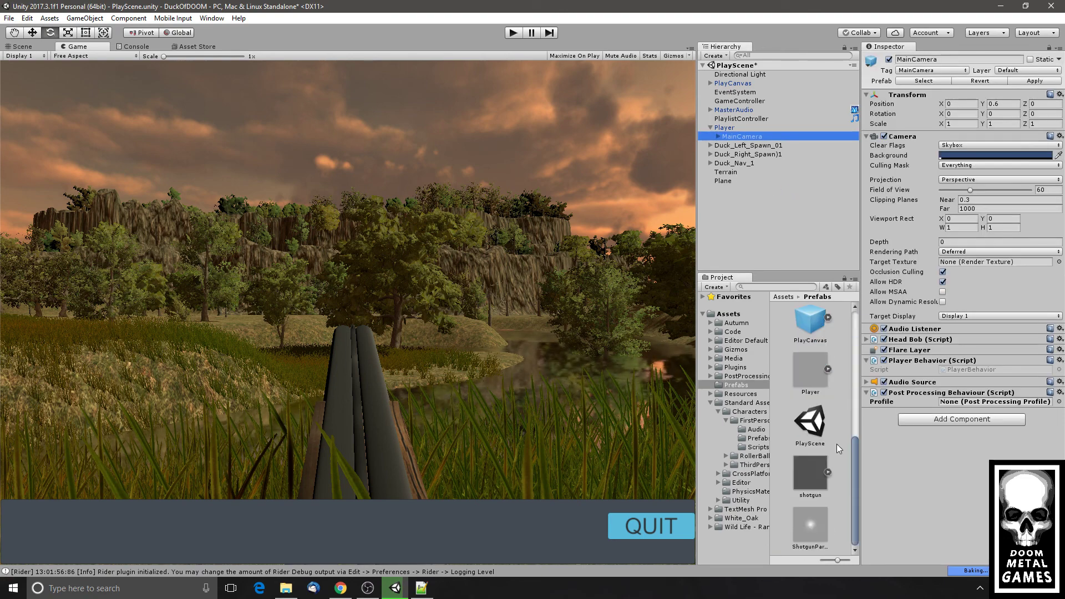
scroll(836, 444, "up", 6)
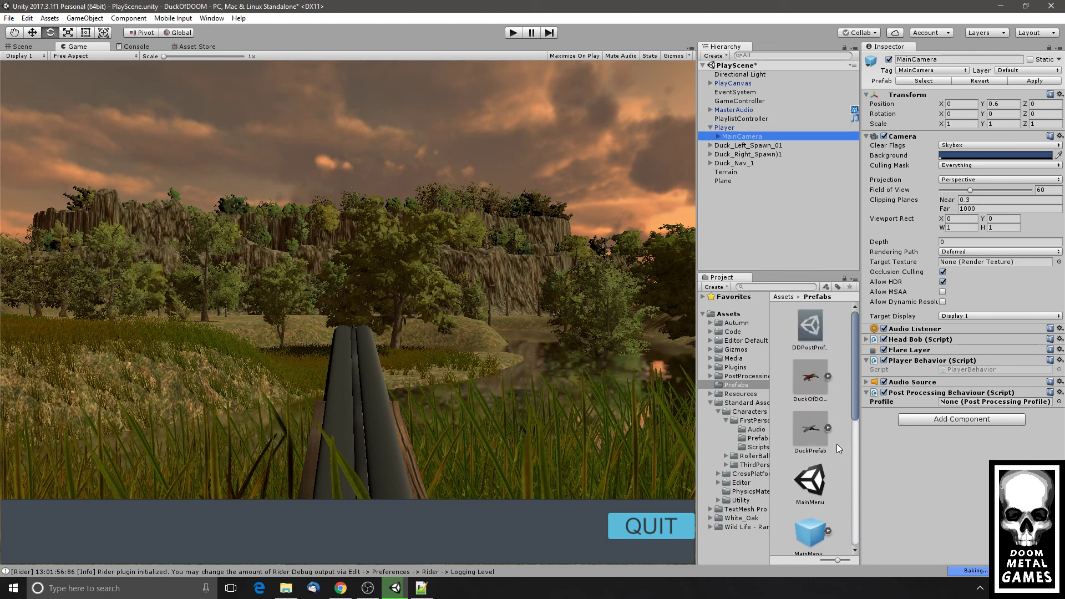
left_click_drag(810, 326, 978, 407)
left_click(967, 444)
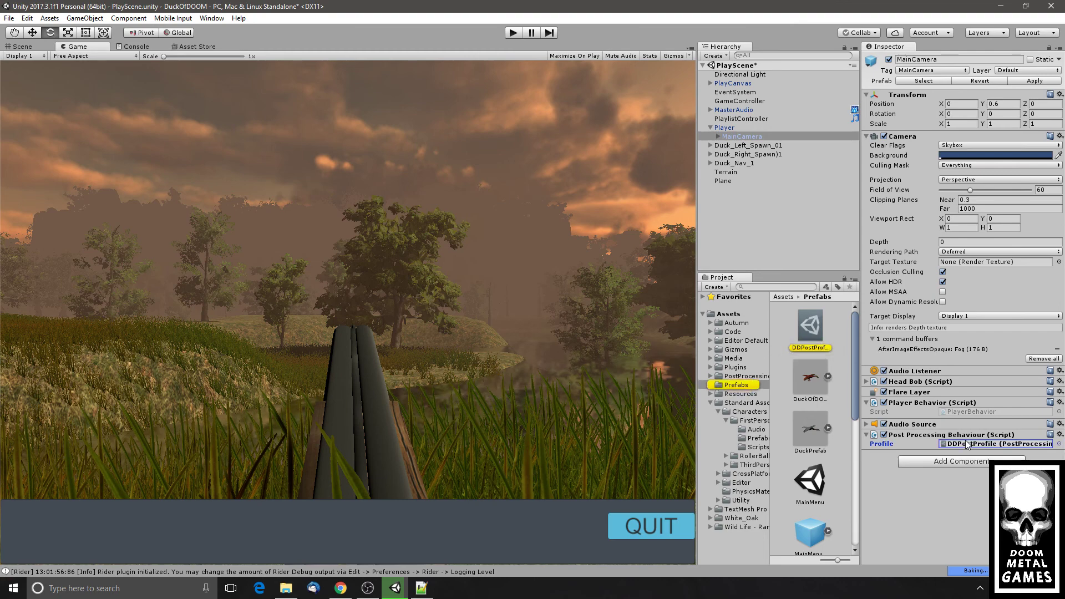
- Expand the Fog settings of DDPostProfile and enable its Motion Blur effect with the default values
left_click(816, 336)
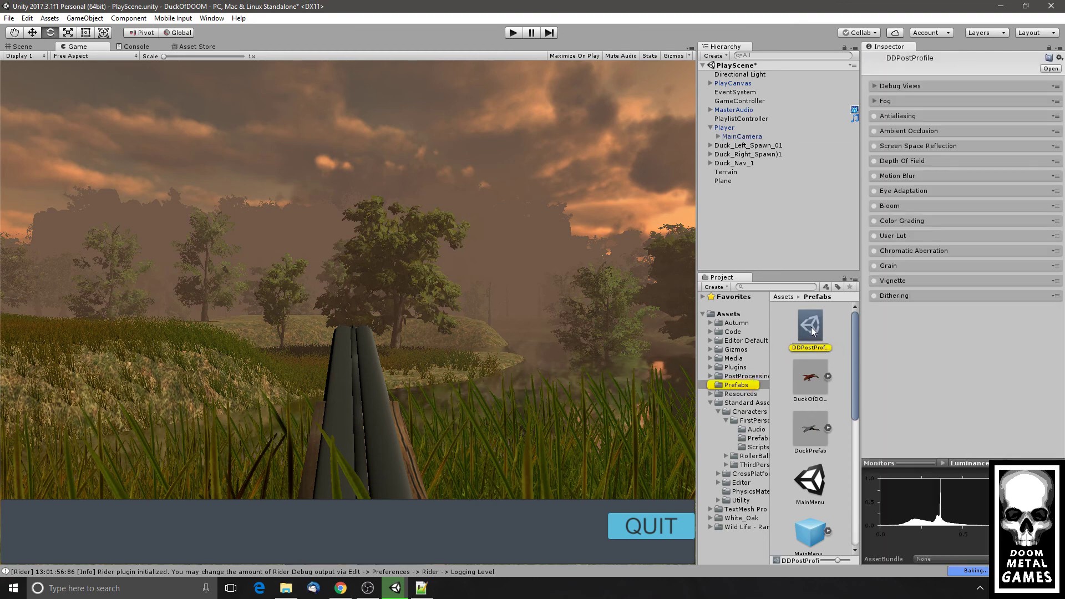
left_click(874, 102)
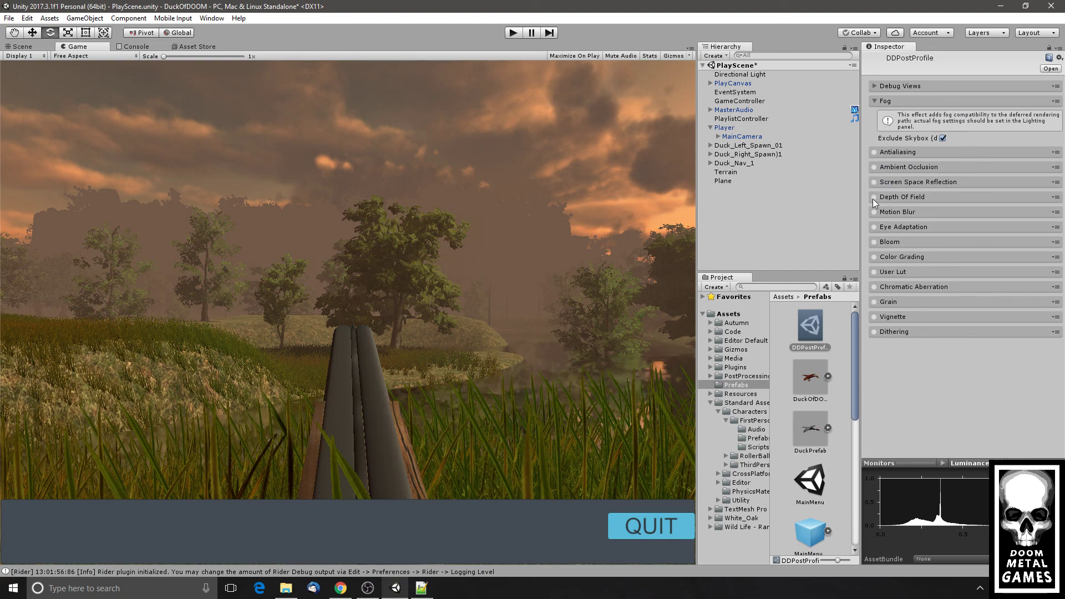
left_click(875, 212)
left_click(893, 213)
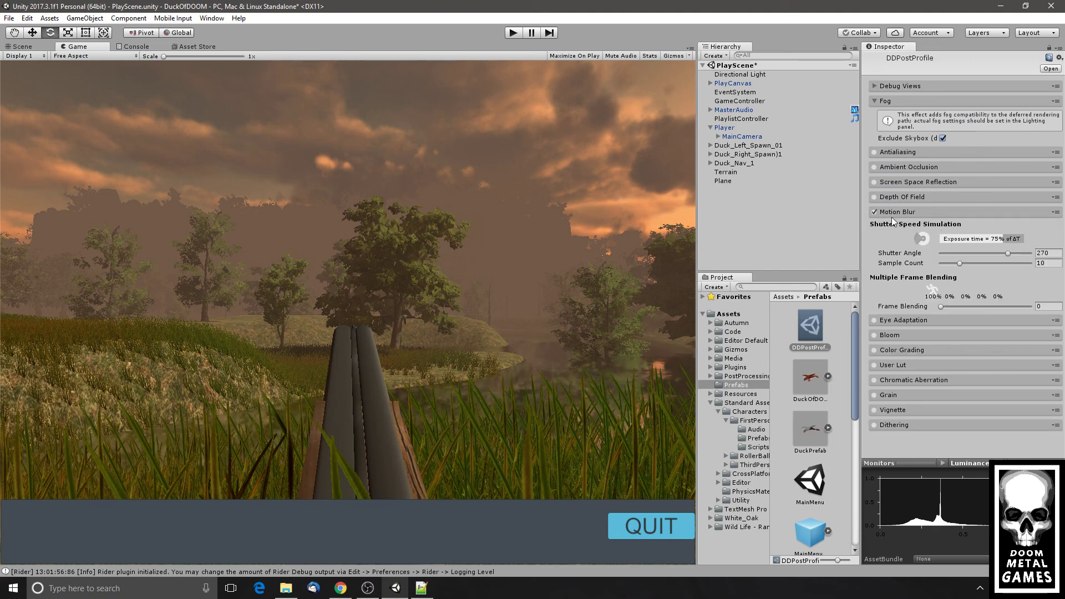
left_click(899, 213)
- Enable Eye Adaptation in DDPostProfile with the default values and collapse its settings
left_click(897, 227)
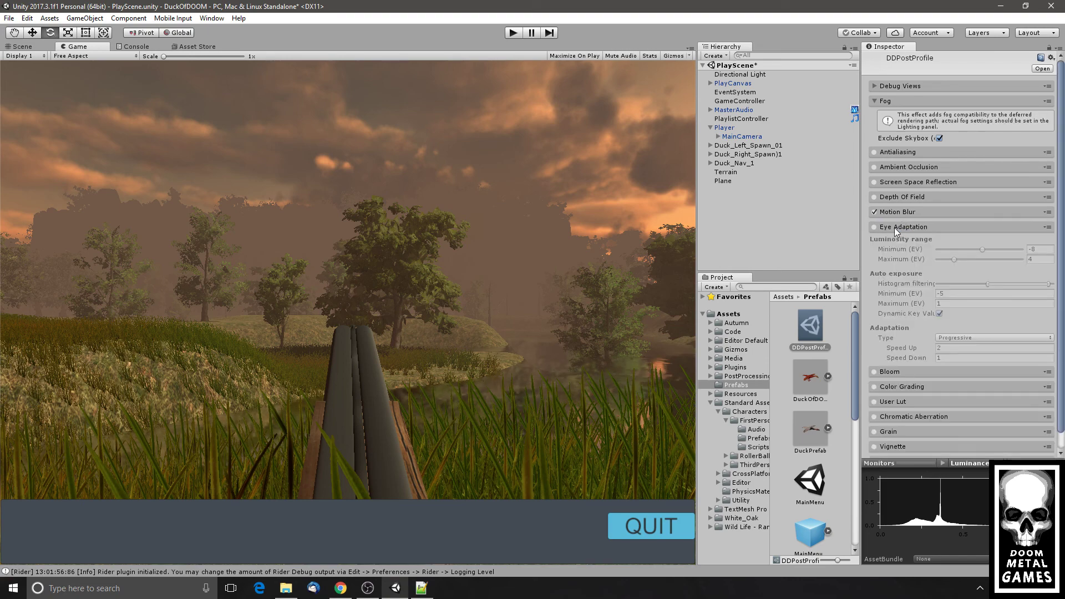
left_click(875, 228)
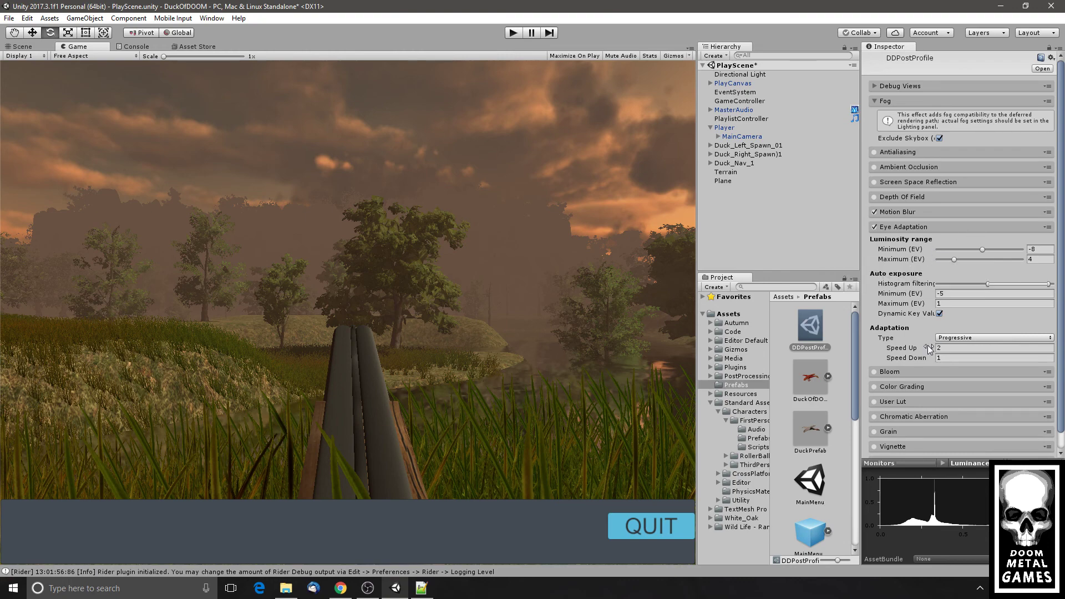
left_click(914, 227)
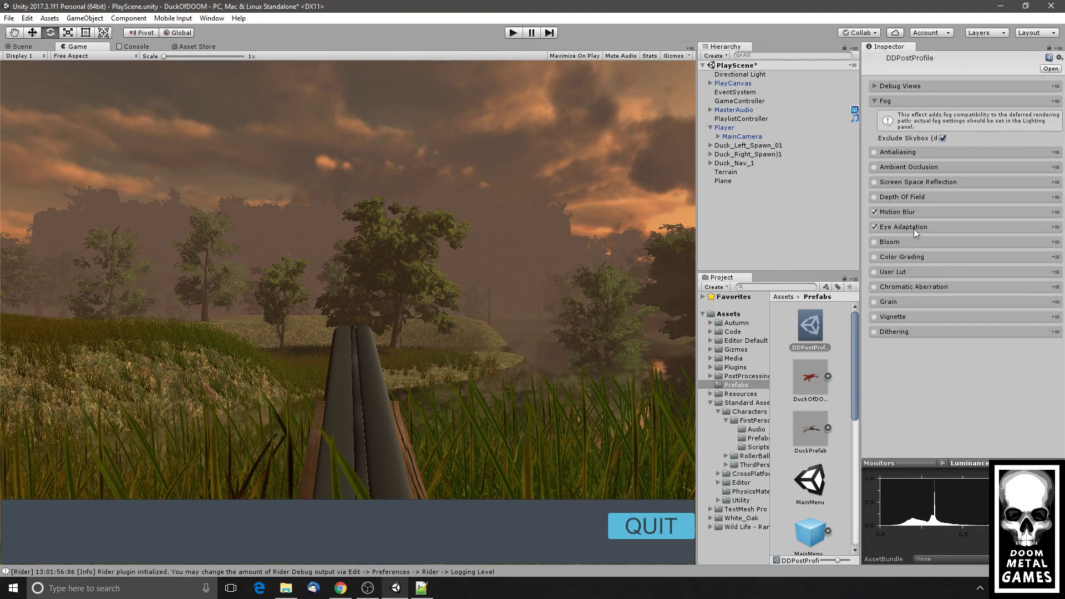
- Enable Bloom in DDPostProfile, and enable Color Grading with the Filmic (ACES) tonemapper, collapsing its settings
left_click(875, 243)
left_click(899, 256)
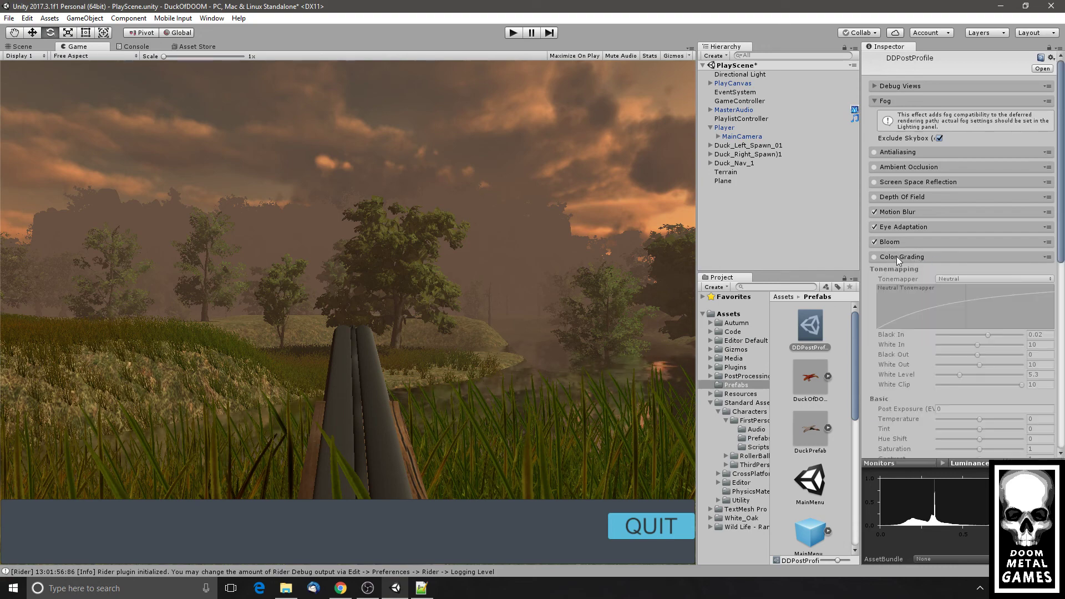
left_click(875, 258)
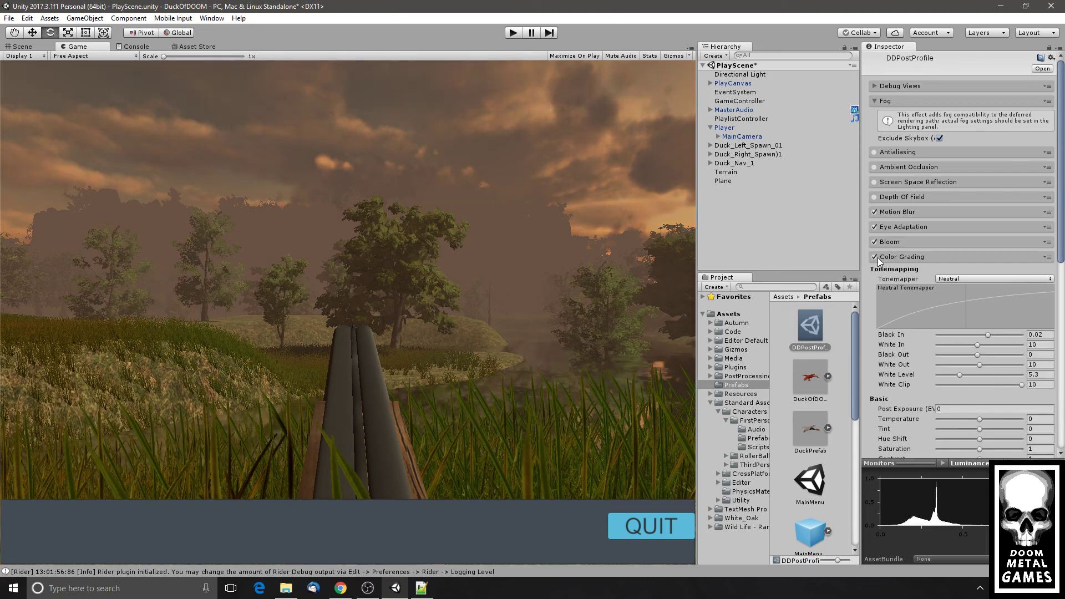
left_click(960, 279)
left_click(959, 305)
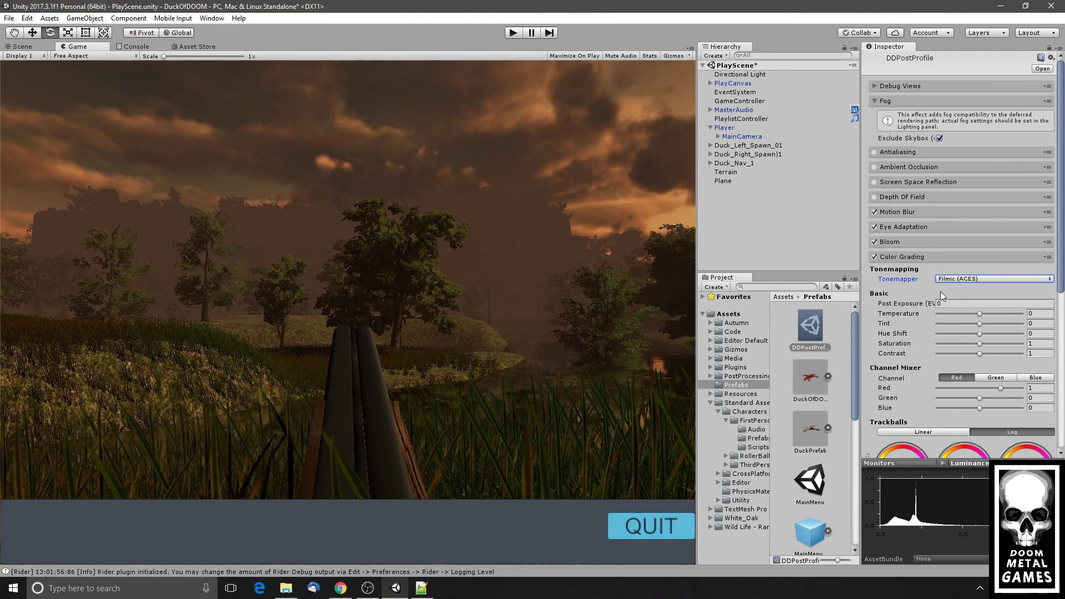
left_click(903, 259)
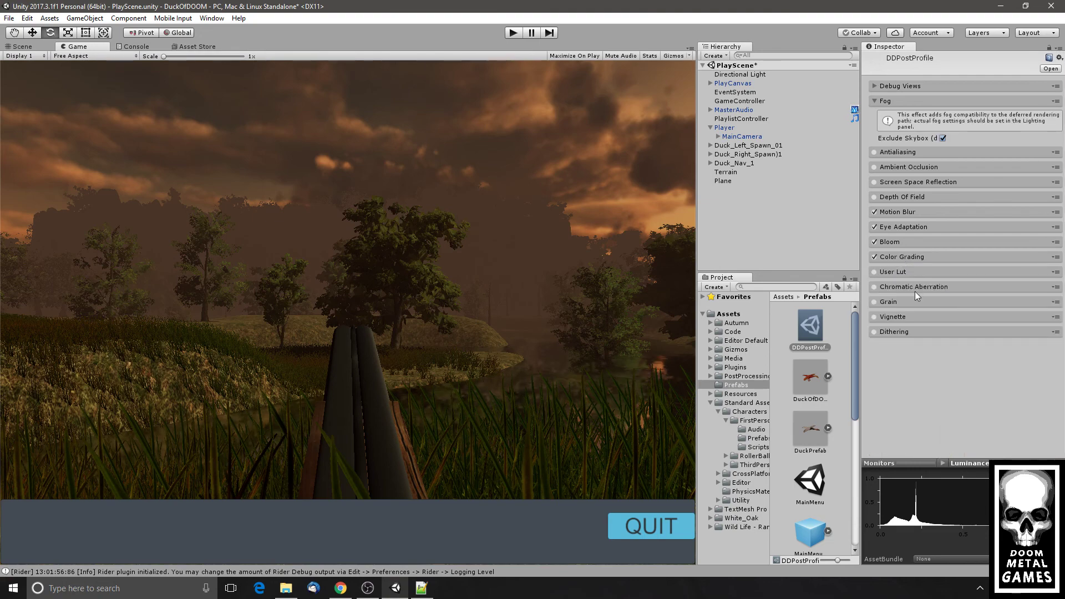
- Enable the Vignette effect in DDPostProfile and set its Intensity to 0.12
left_click(875, 317)
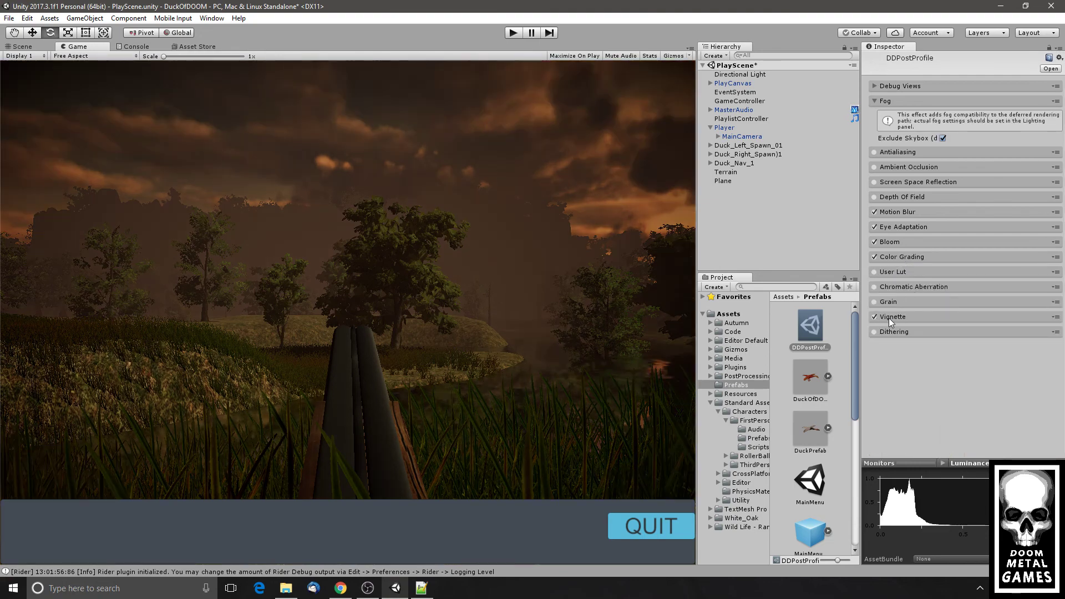
left_click(889, 317)
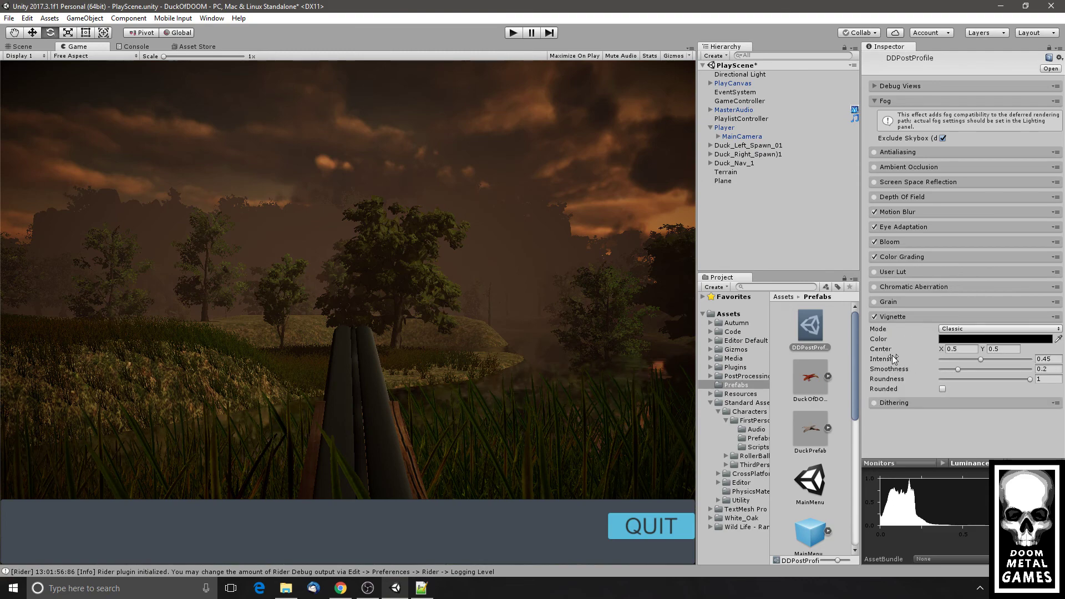
left_click_drag(892, 360, 870, 364)
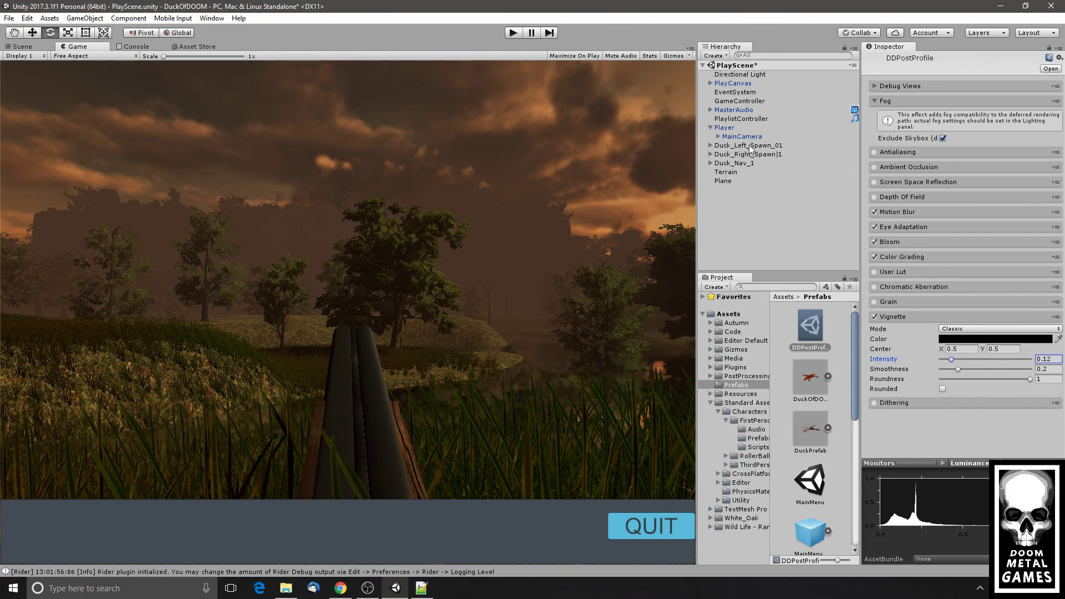
- Set the Directional Light's intensity to 1.34
left_click(750, 75)
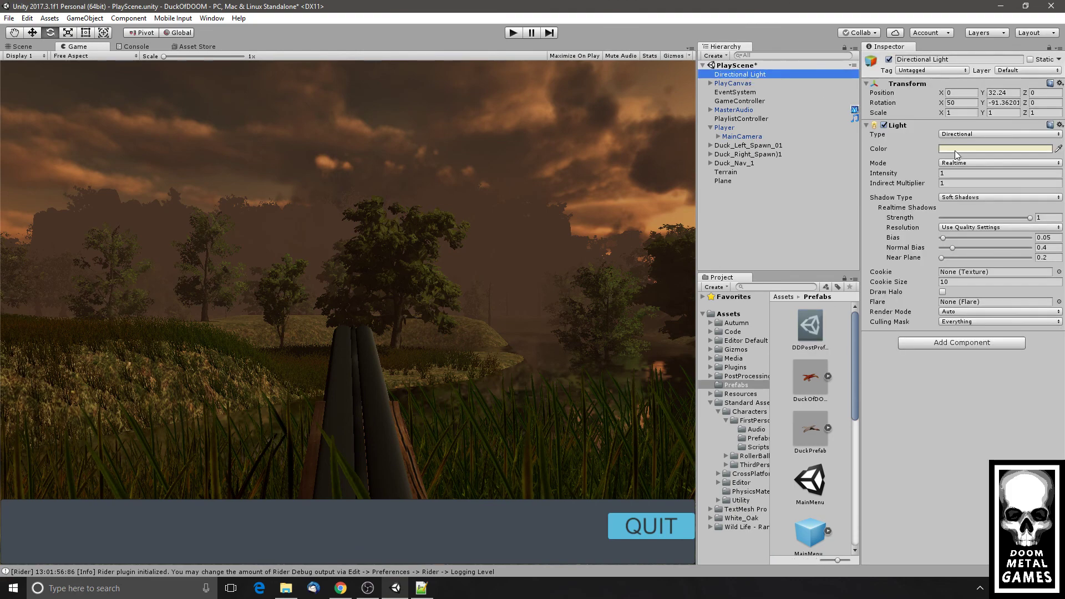
mouse_move(894, 175)
left_mouse_down()
mouse_move(923, 179)
mouse_move(901, 177)
left_mouse_up()
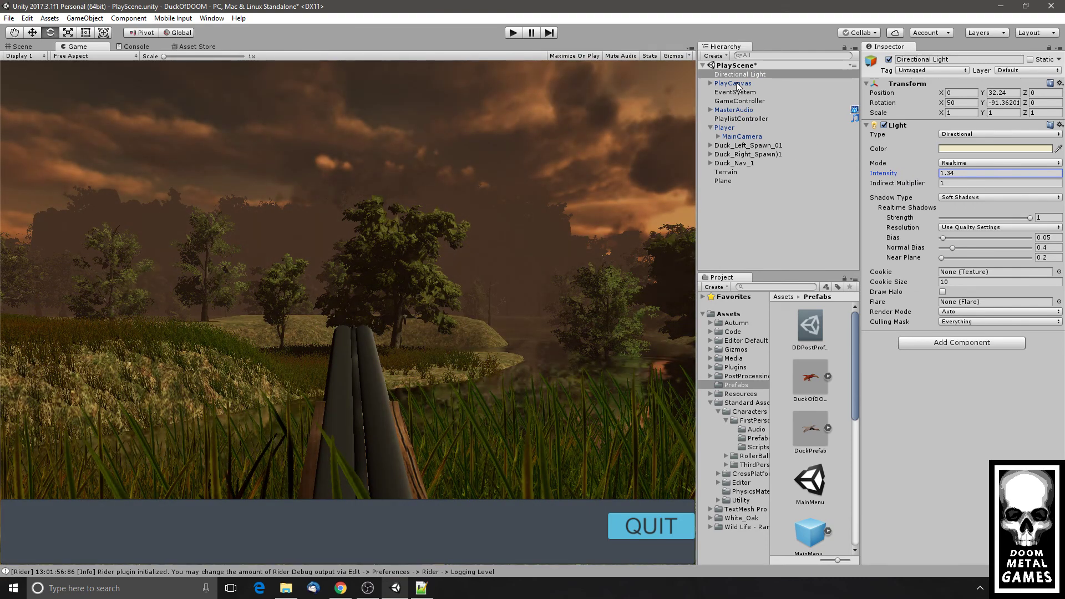
- Replace the Skybox Material in the scene's environment lighting settings with skybox5
left_click(212, 19)
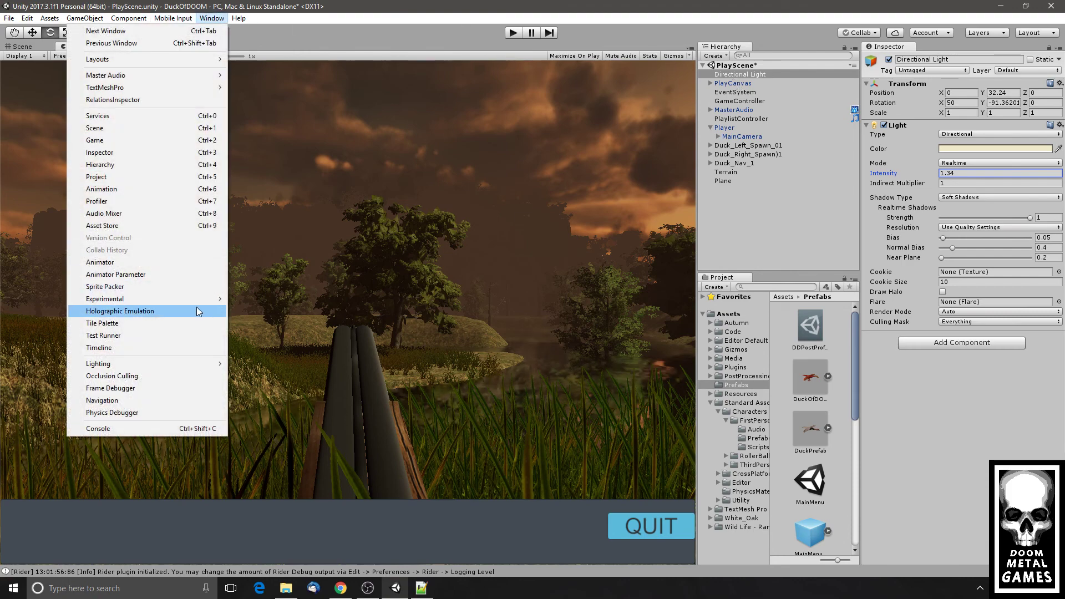
mouse_move(183, 365)
left_click(240, 363)
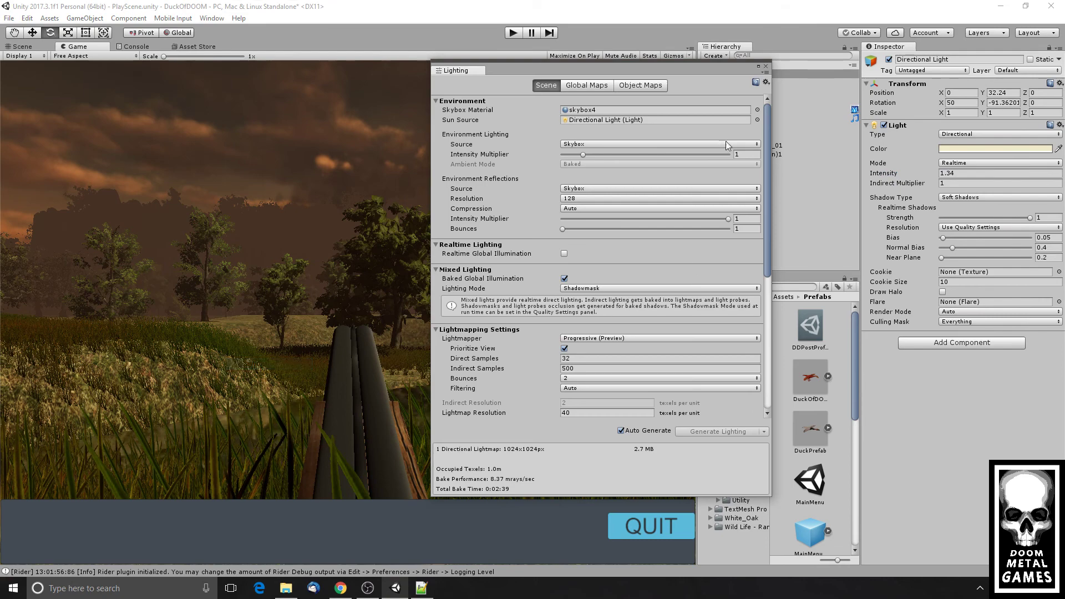
left_click(737, 101)
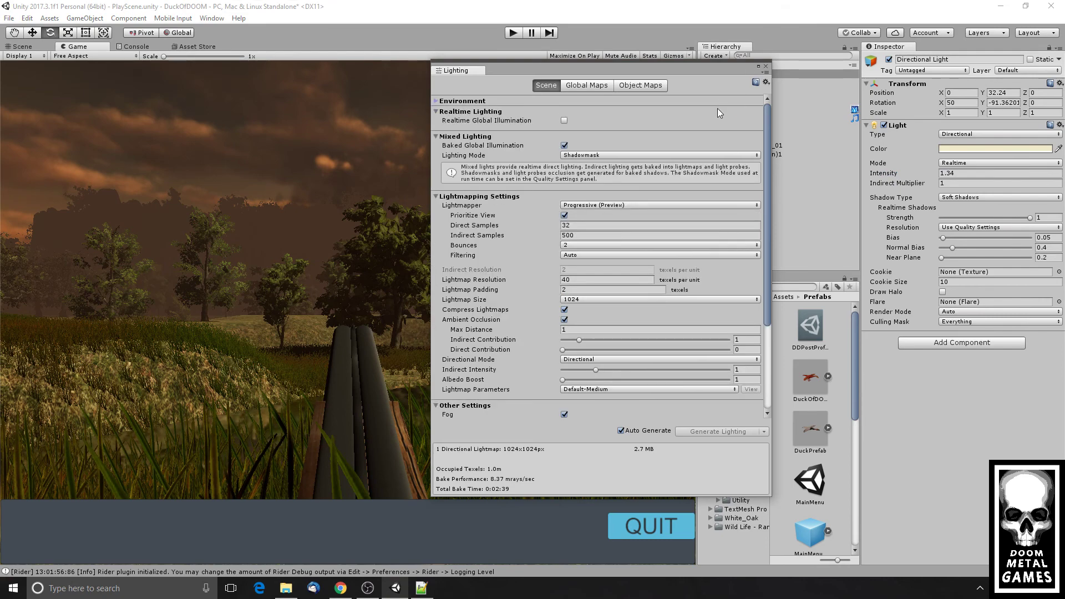
left_click(551, 101)
left_click(691, 109)
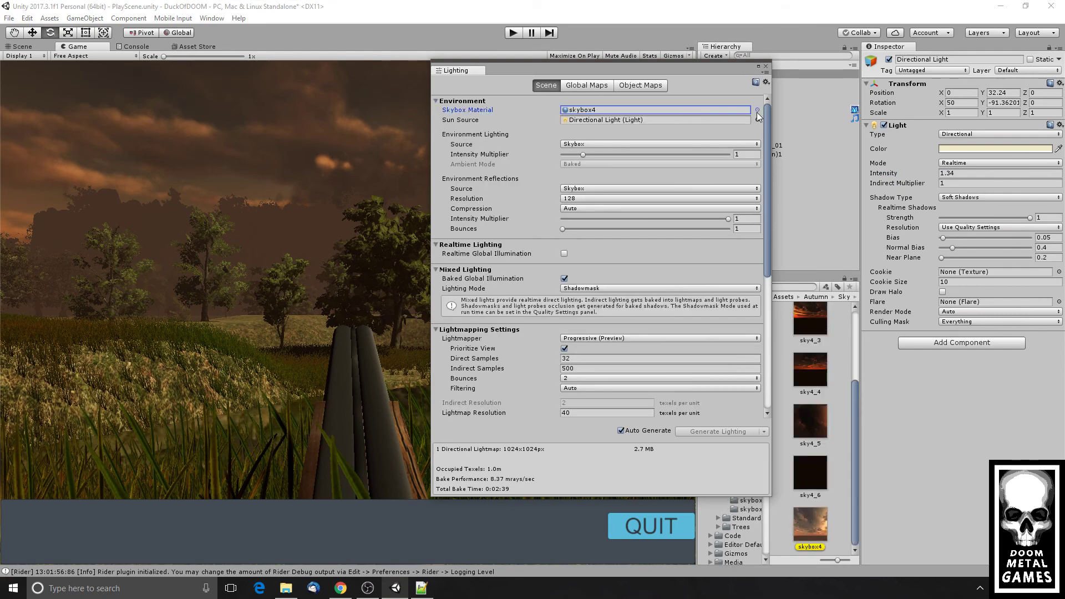
left_click(757, 111)
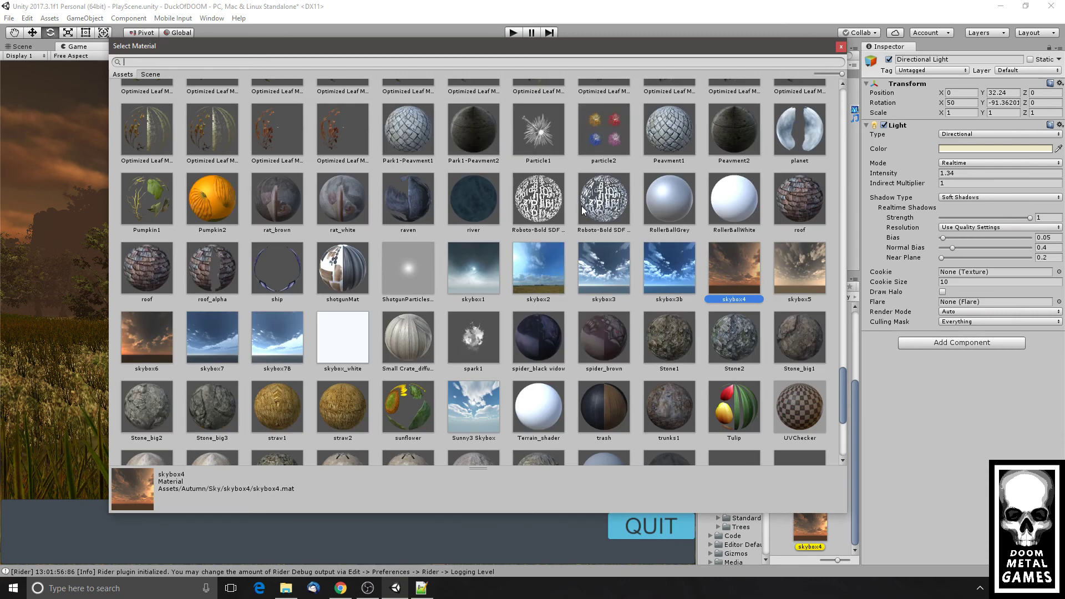
double_click(804, 277)
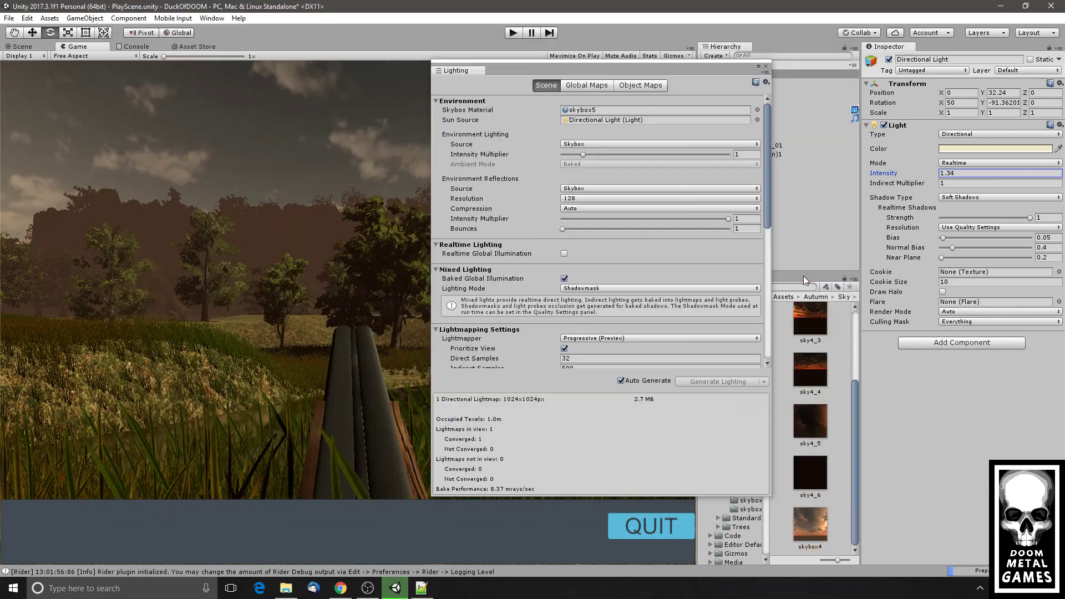
- Change the Directional Light's color to a paler, less saturated off-white and close the lighting settings
left_click_drag(623, 71, 461, 107)
left_click(486, 155)
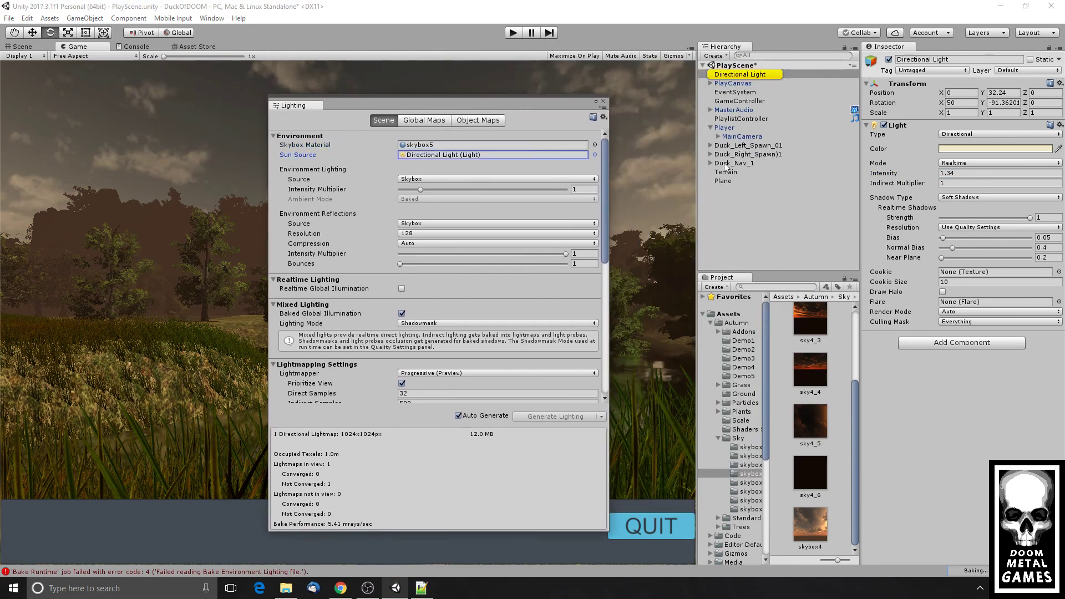
left_click(953, 148)
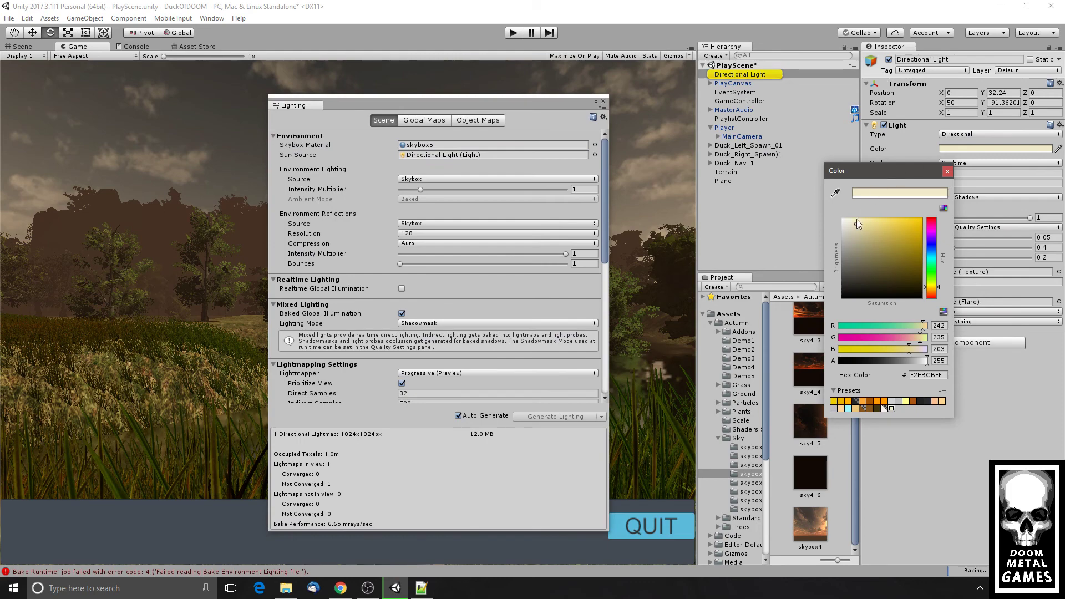
left_click(852, 221)
left_click(947, 172)
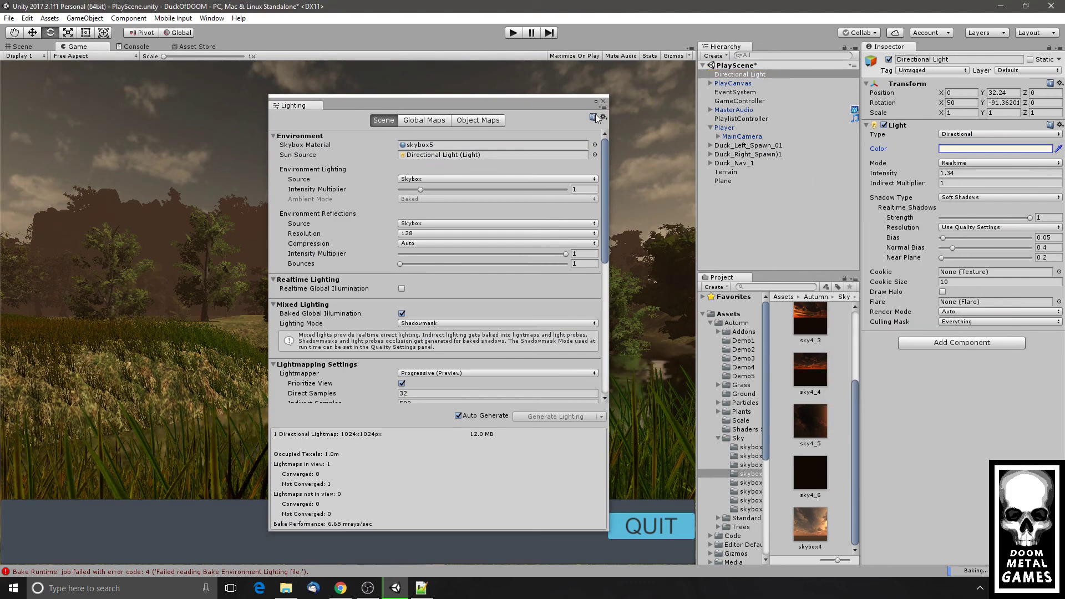
left_click(604, 102)
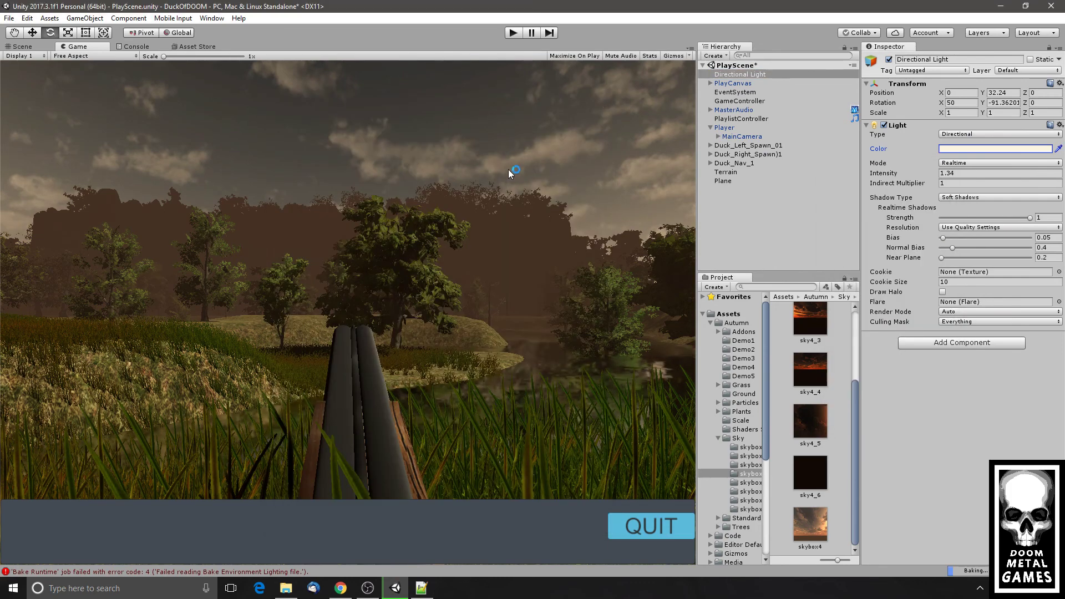
- Play-test the scene by looking around and shooting at the flying ducks, and stop the game
left_click(23, 47)
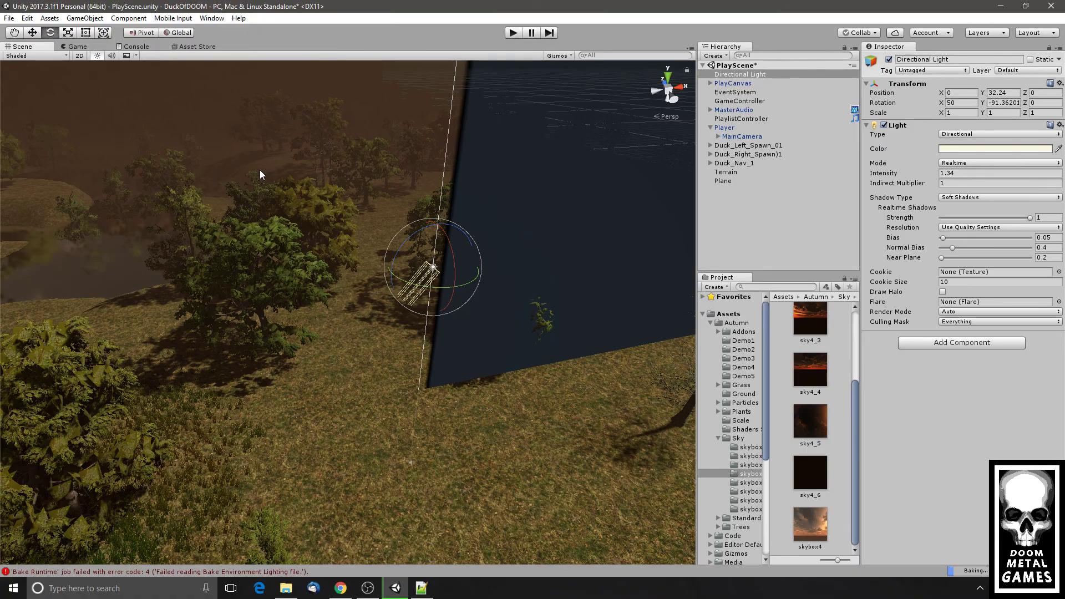
left_click_drag(261, 170, 362, 125)
left_click_drag(293, 223, 184, 128, "alt")
left_click(77, 47)
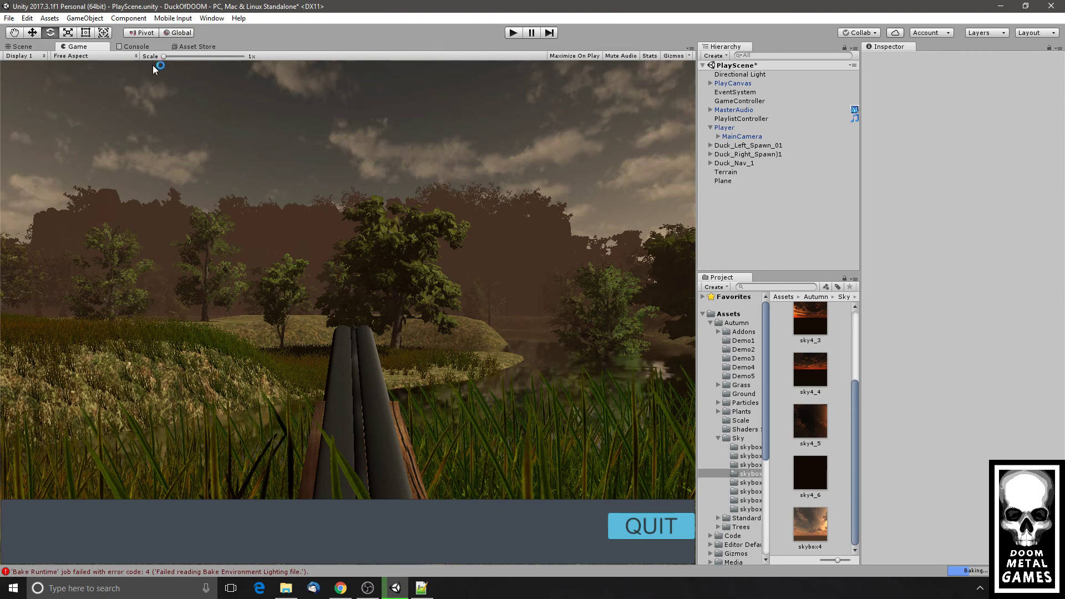
left_click(512, 34)
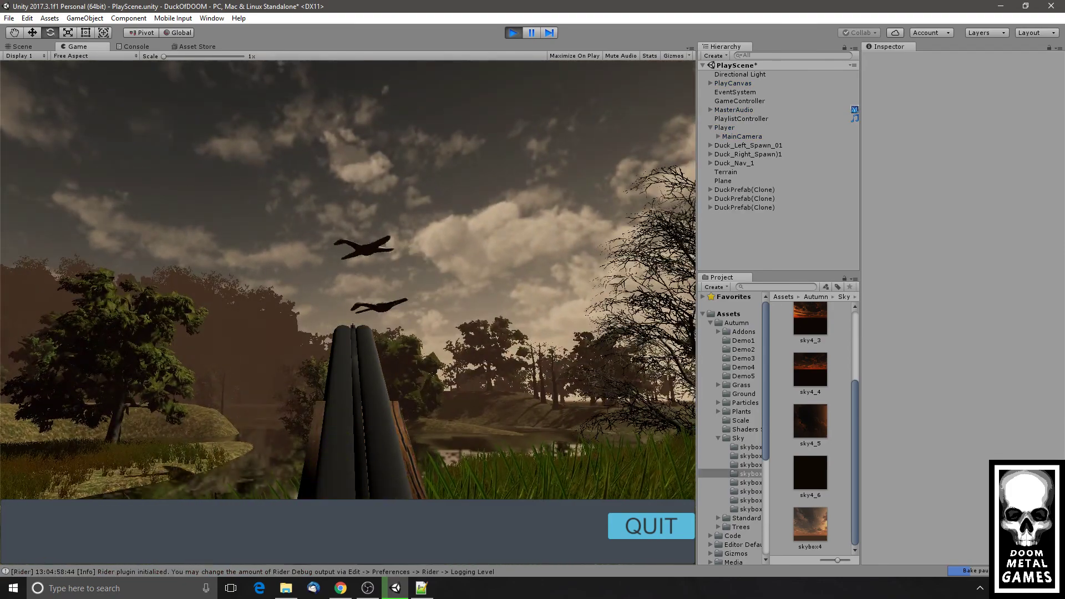
left_click(348, 280)
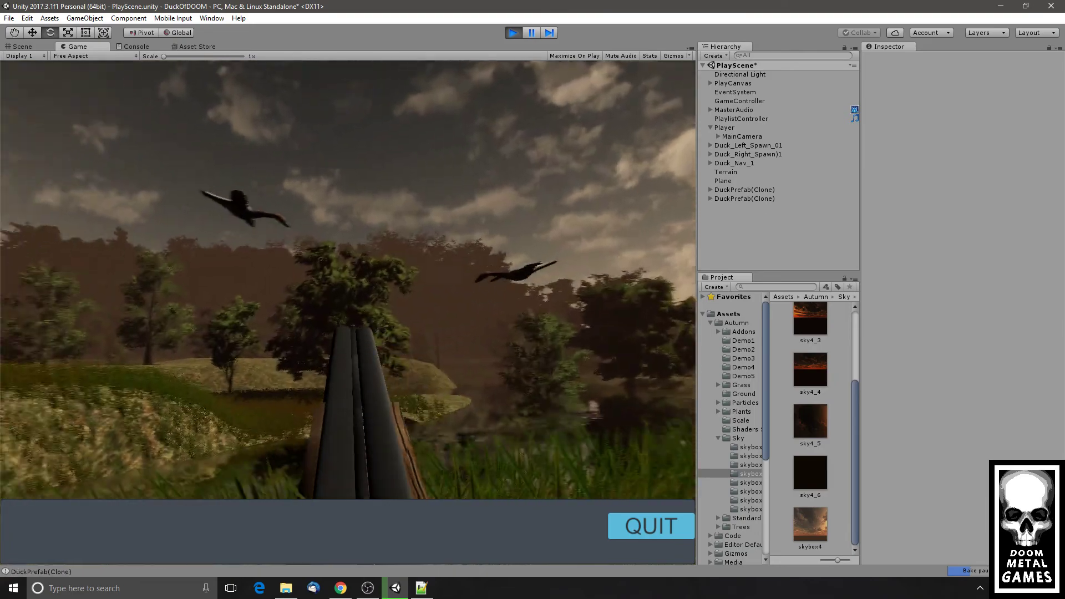
left_click(348, 280)
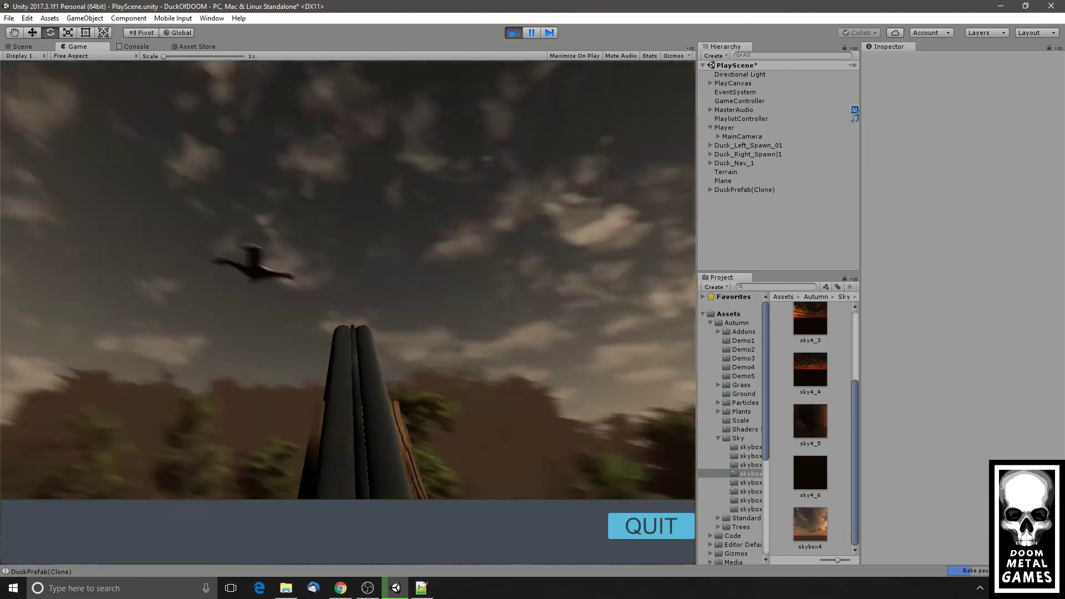
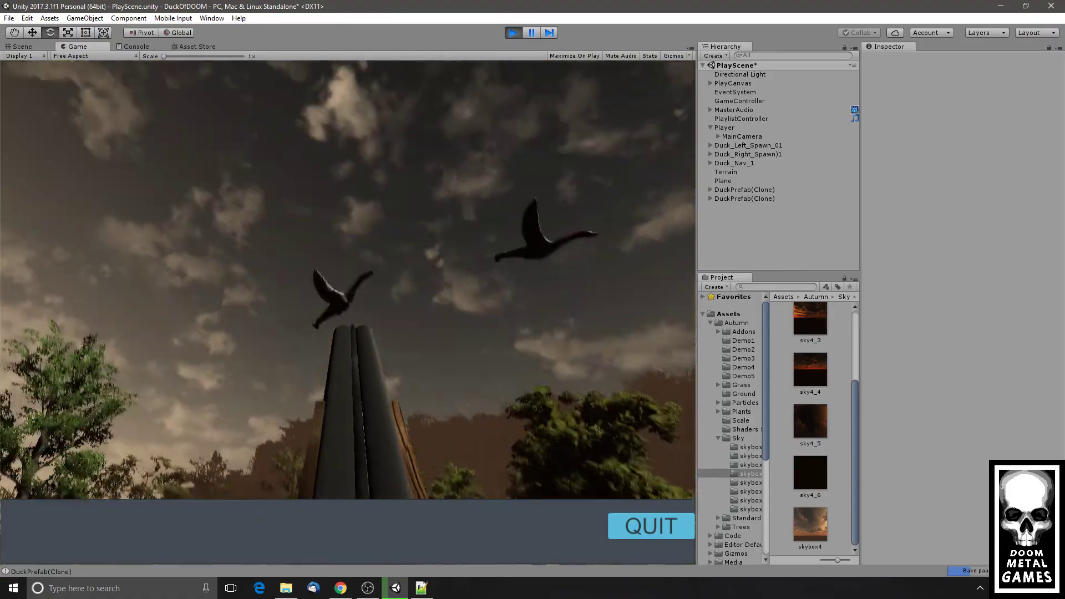
left_click(348, 312)
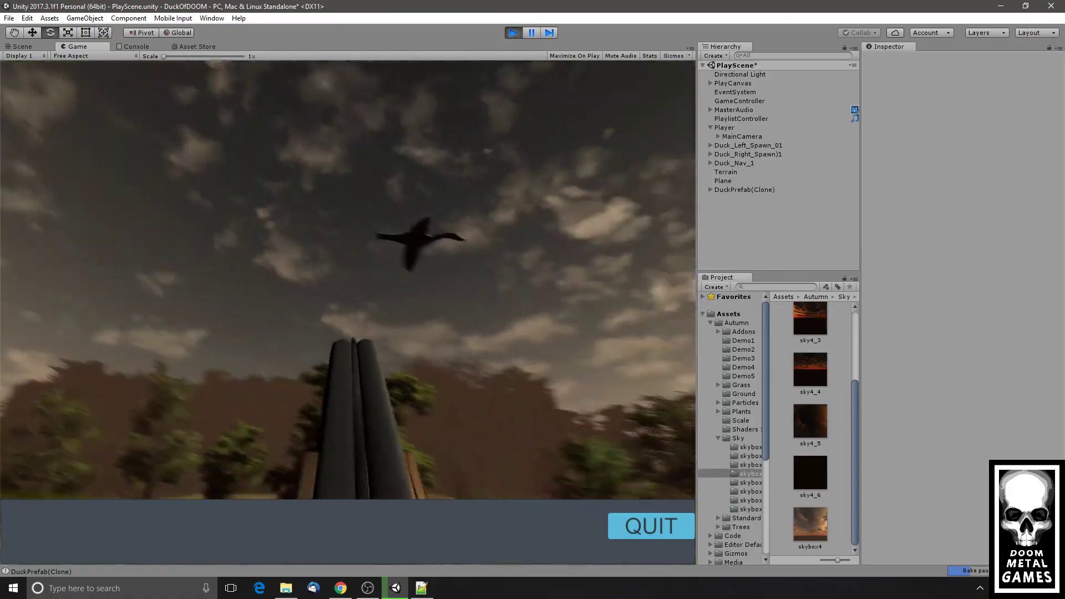
left_click(348, 312)
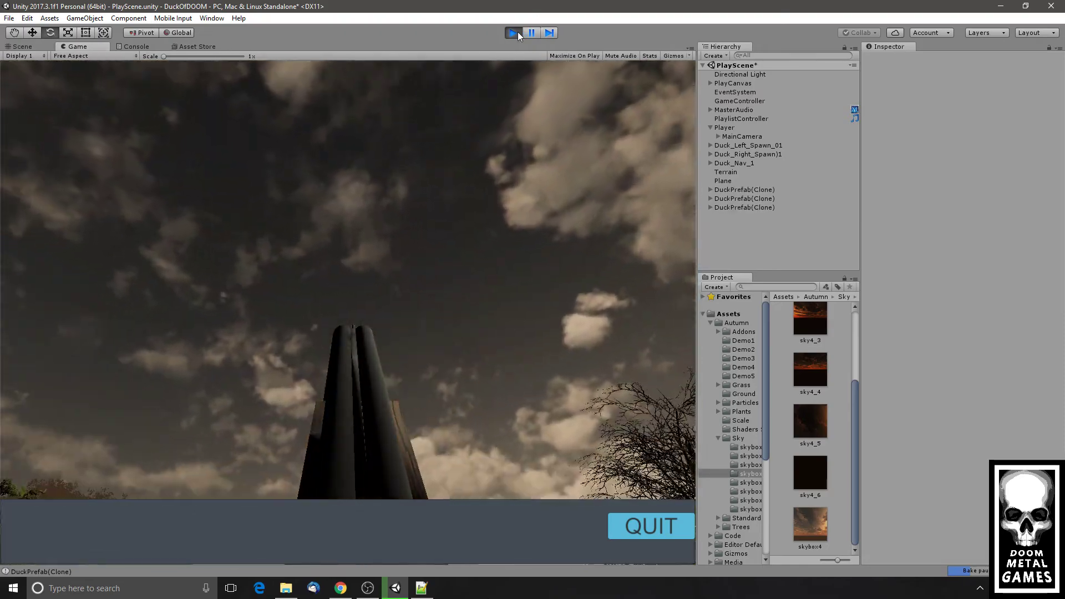
left_click(516, 33)
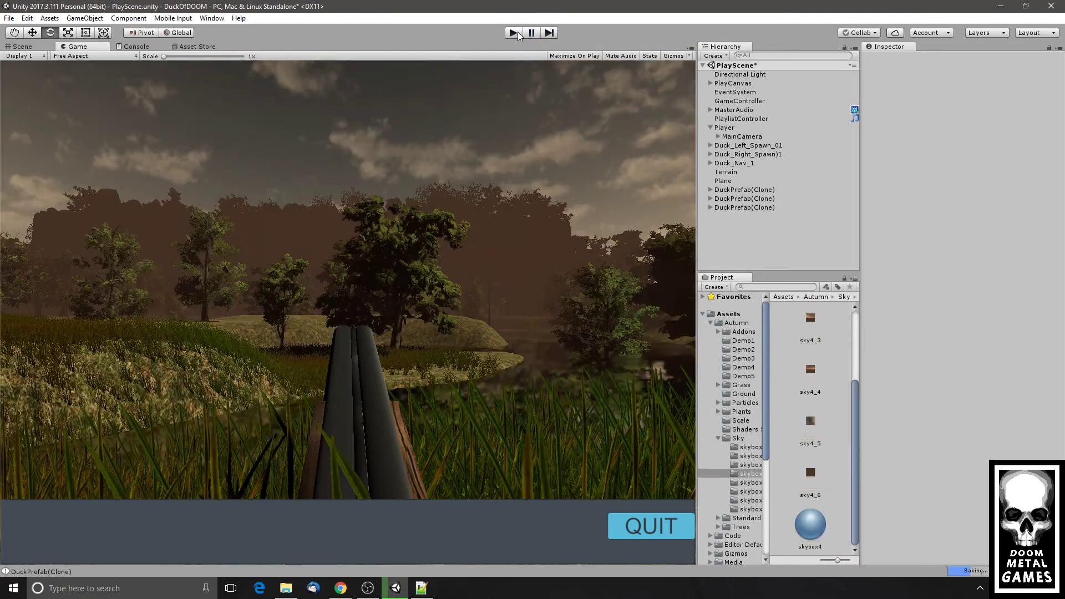
- Inspect the MainCamera's components and look through the skybox3 and skybox5 folders, including the skybox5 material's properties
left_click(752, 75)
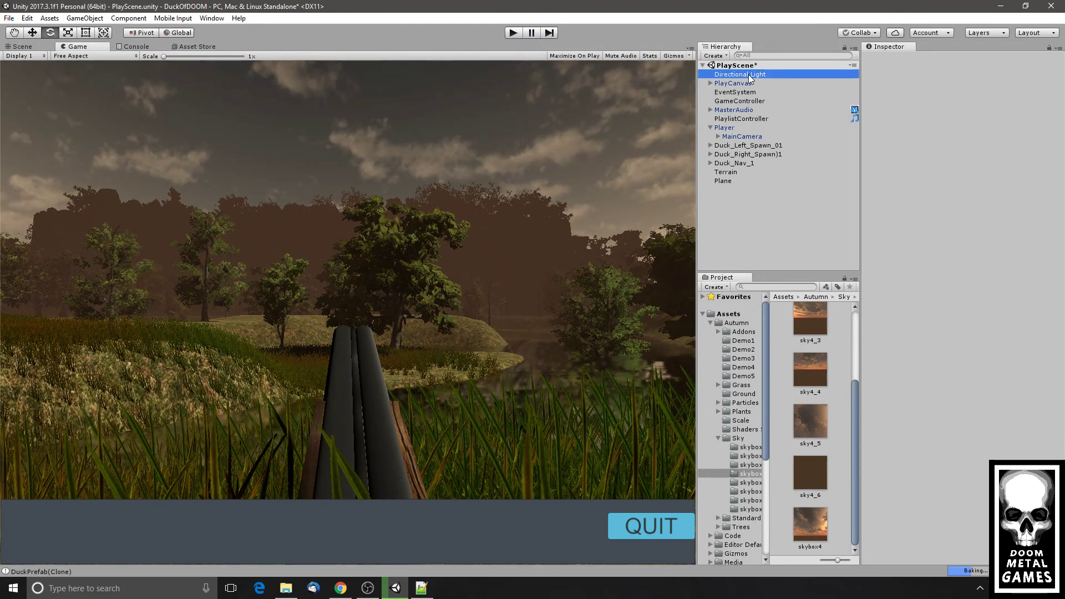
left_click(748, 136)
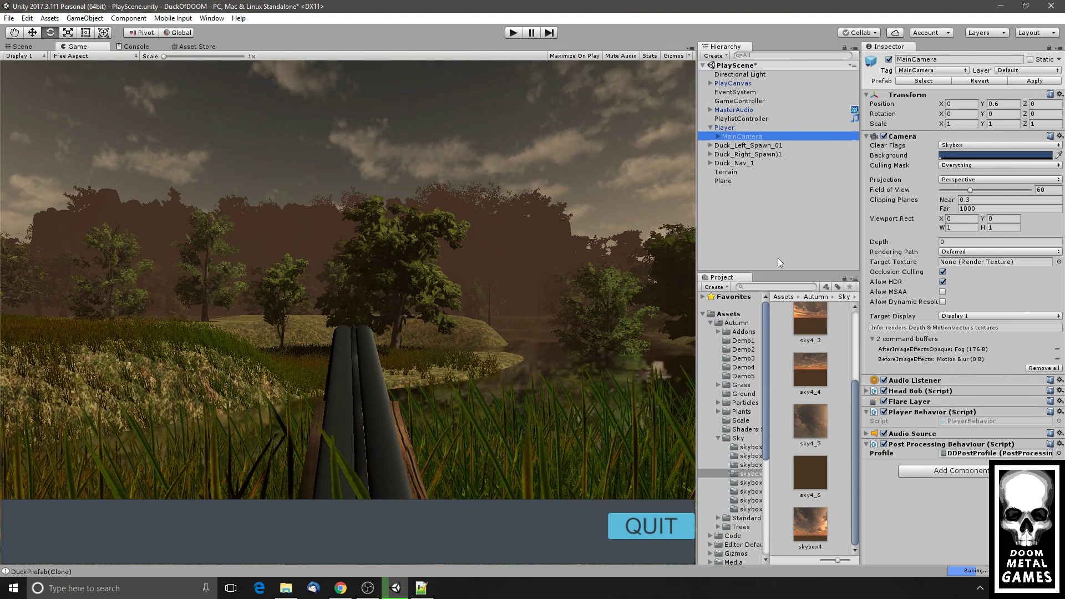
left_click(748, 466)
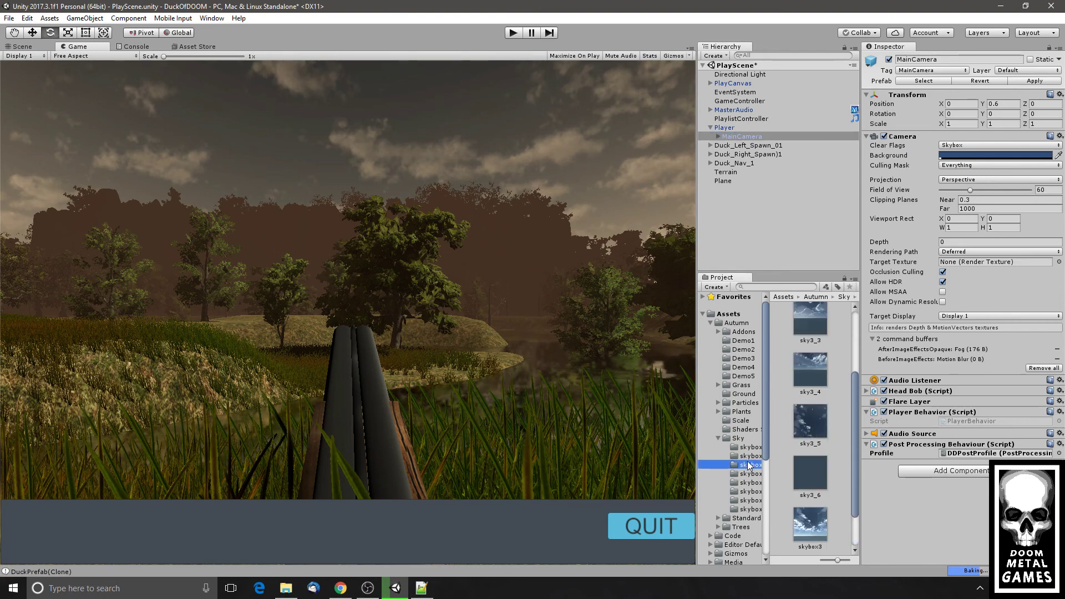
left_click(749, 483)
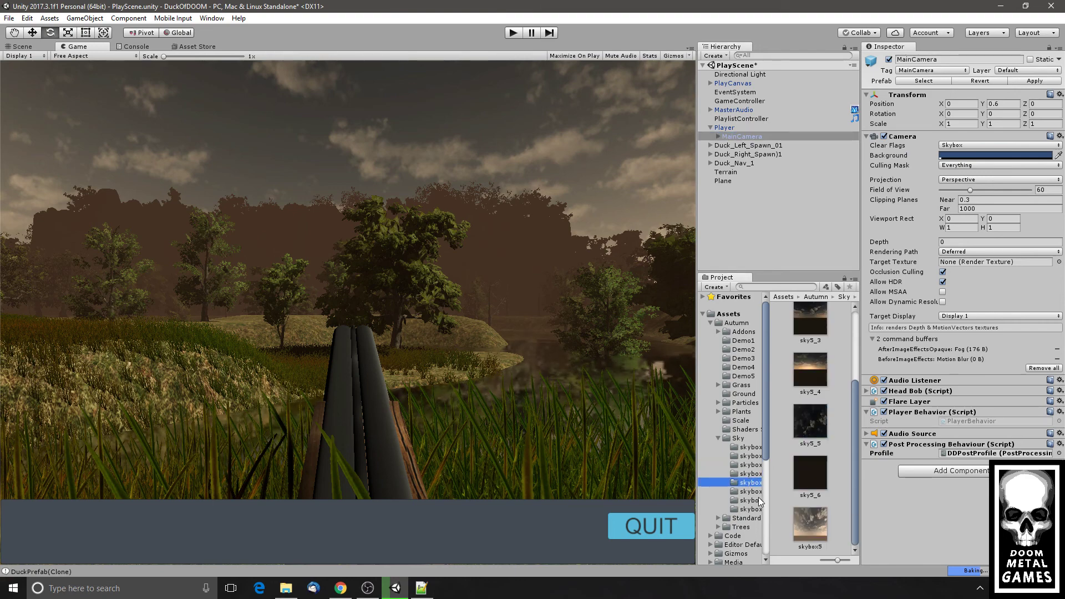
left_click(810, 512)
scroll(814, 501, "up", 3)
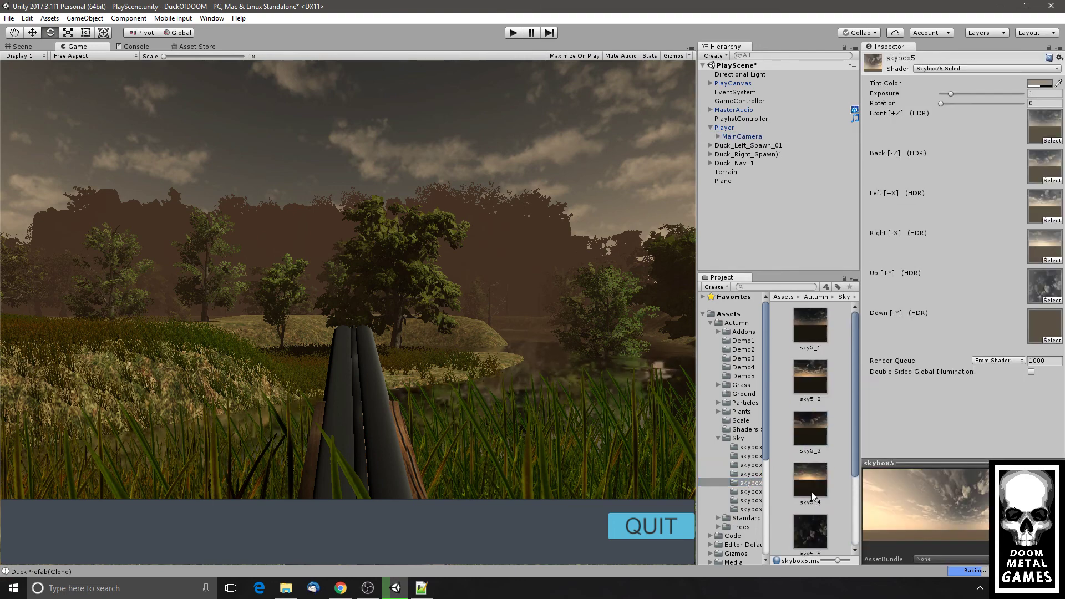
- Look through the Autumn package's Sky, Shaders and Standard Assets folders for other skyboxes and inspect the Sunny3 Skybox material
left_click(730, 439)
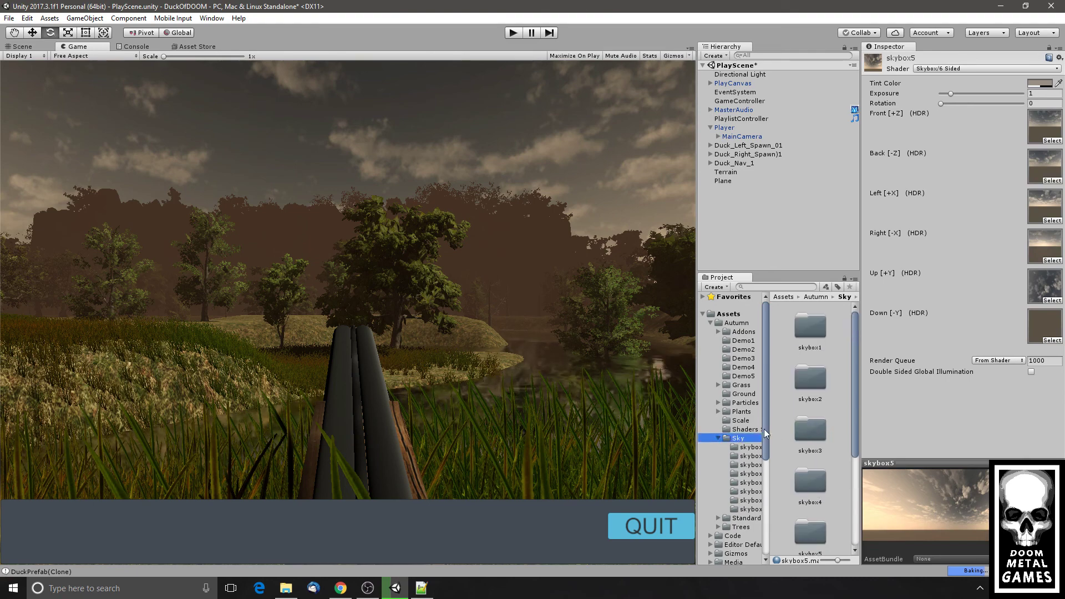
left_click(746, 431)
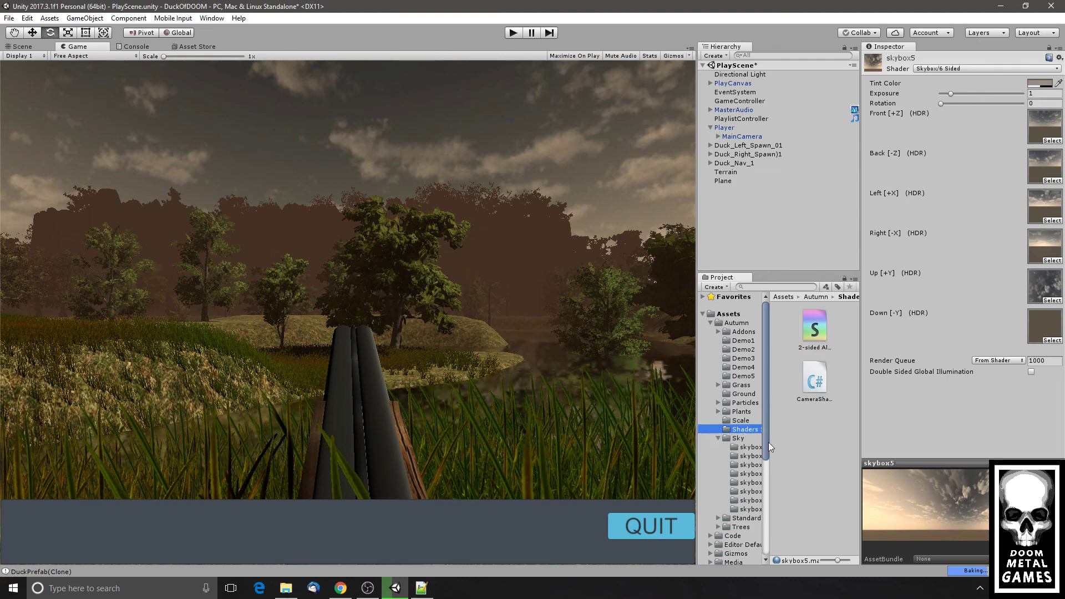
left_click_drag(768, 441, 788, 447)
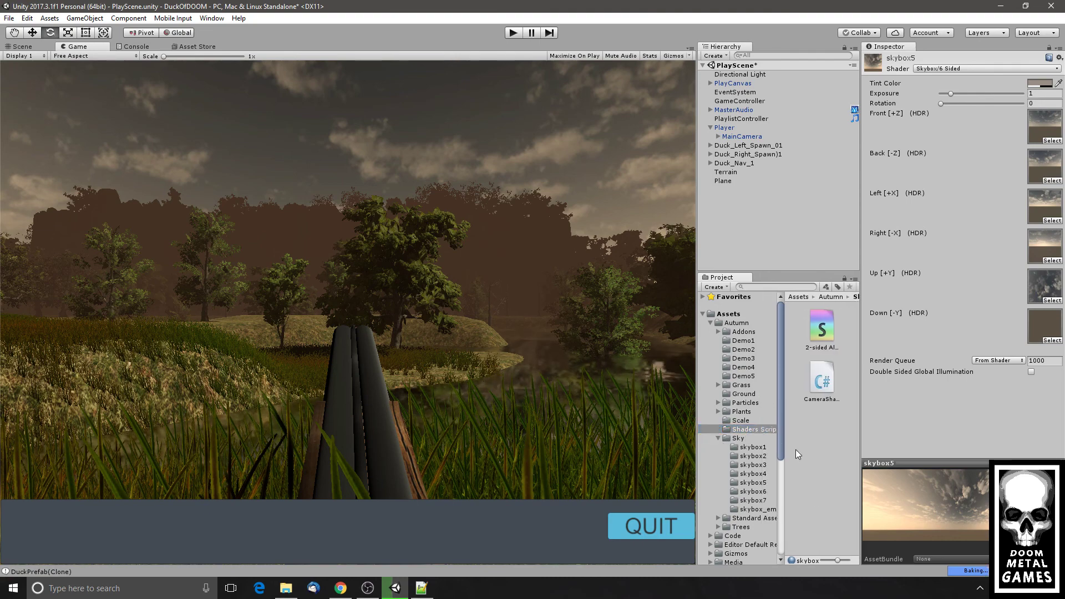
left_click(758, 509)
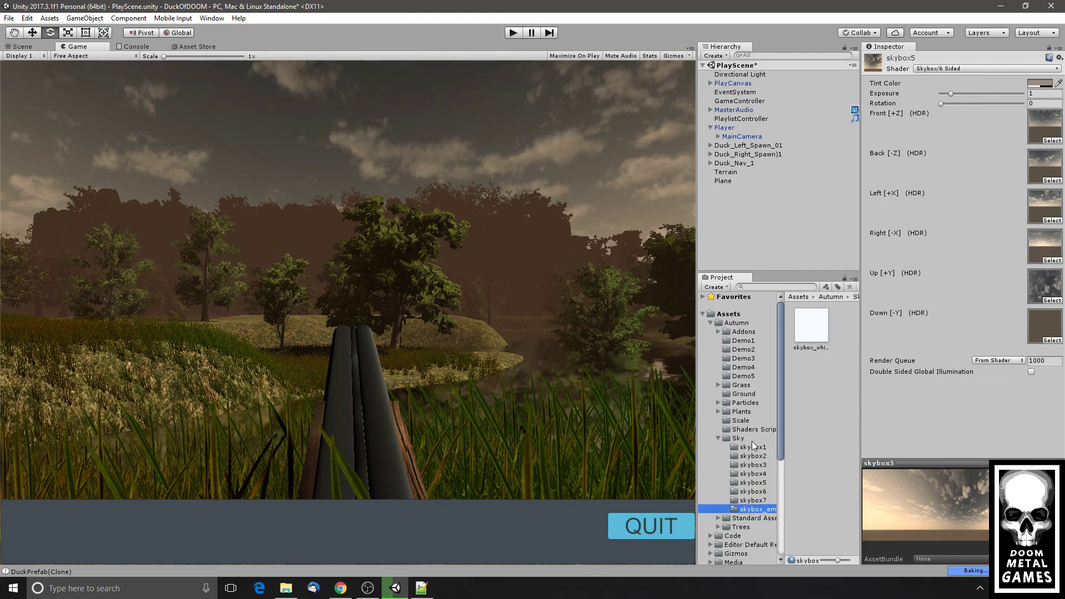
left_click(736, 439)
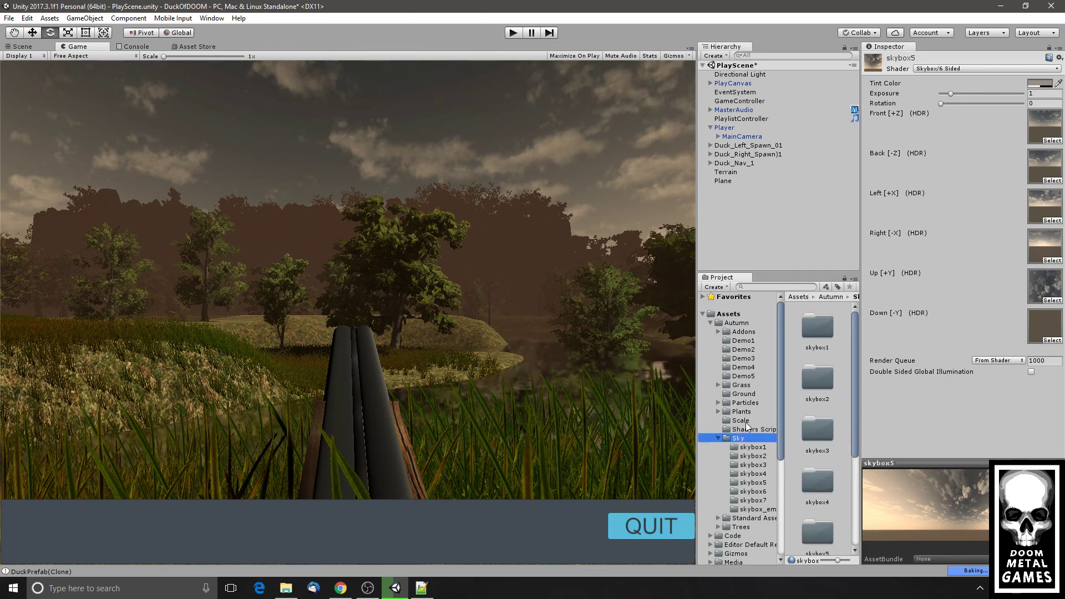
scroll(747, 426, "down", 3)
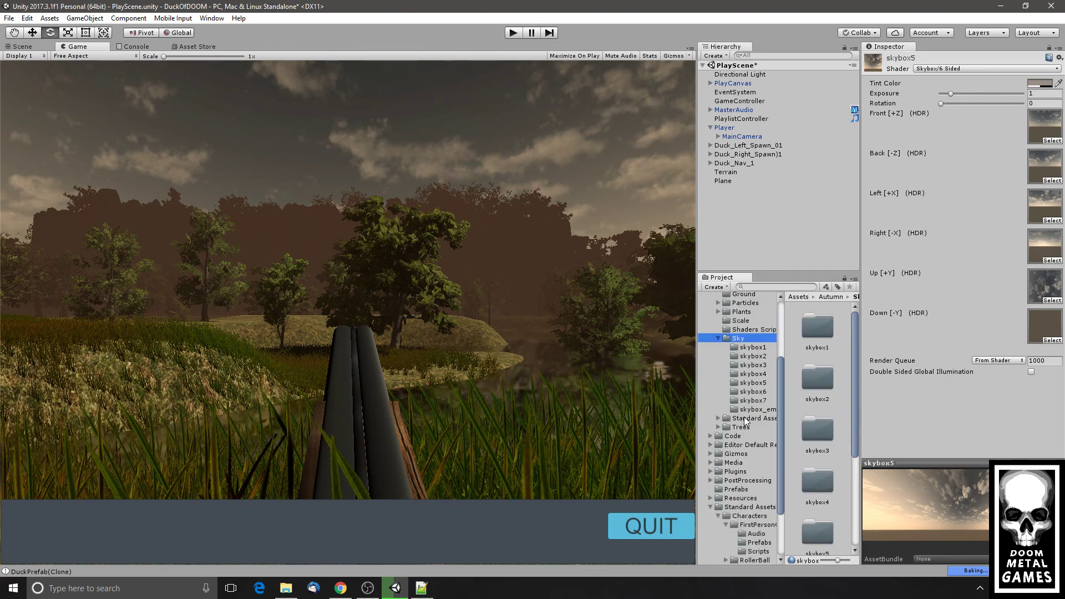
left_click(744, 418)
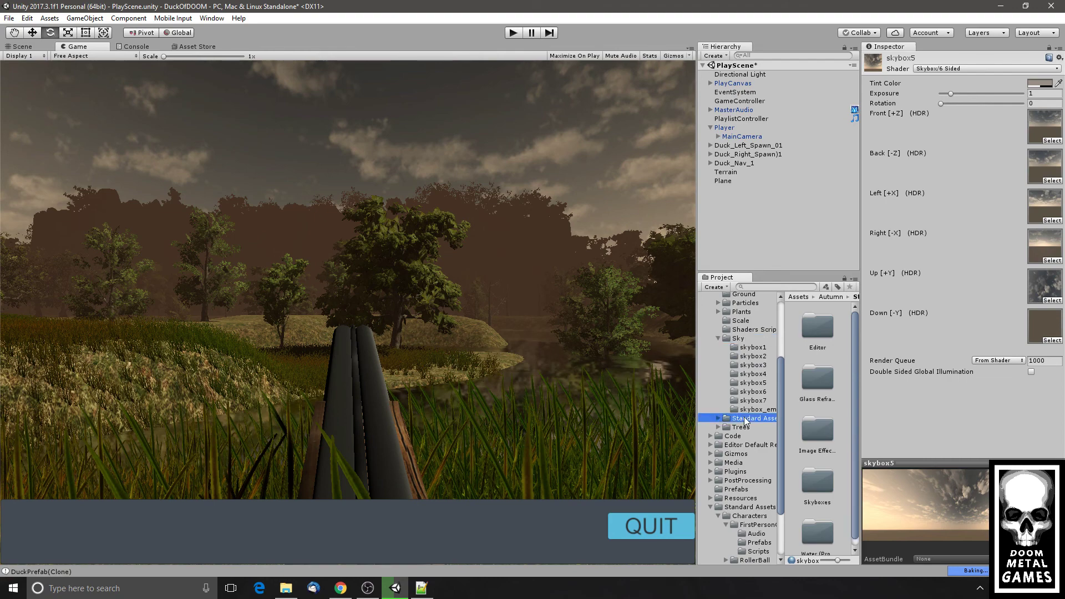
double_click(815, 475)
left_click(818, 377)
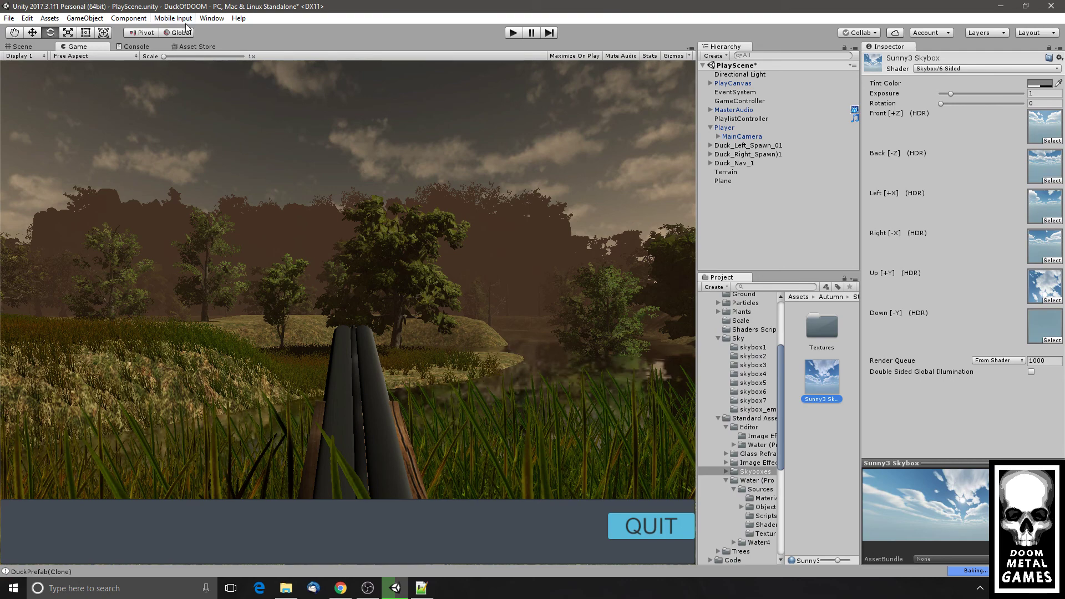
- Locate the skybox5 material through the scene's lighting settings, set its Rotation to 85, and close the lighting settings
left_click(211, 18)
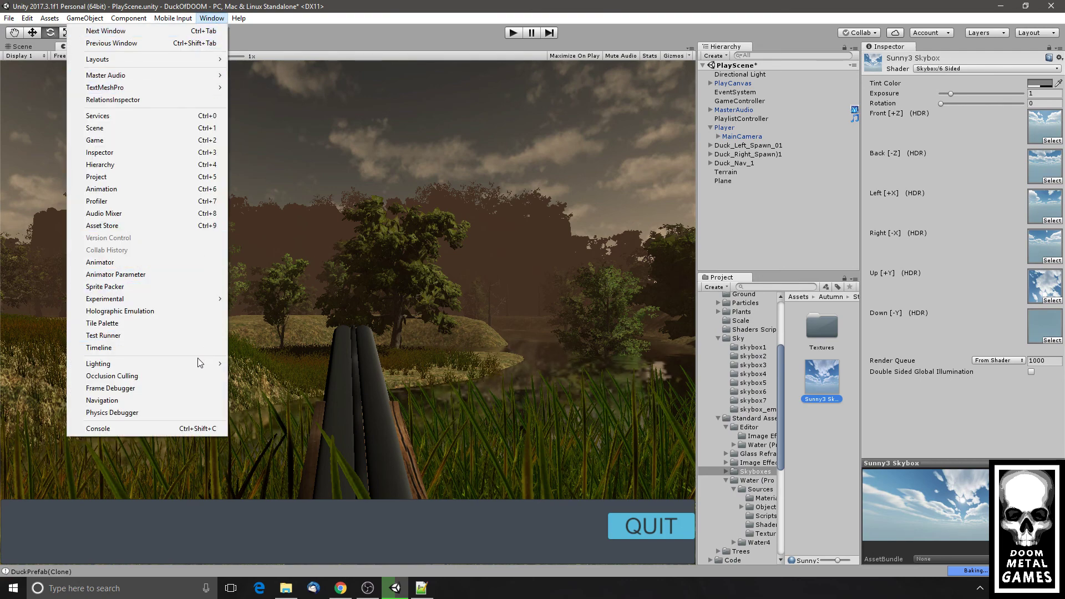
mouse_move(201, 364)
left_click(256, 364)
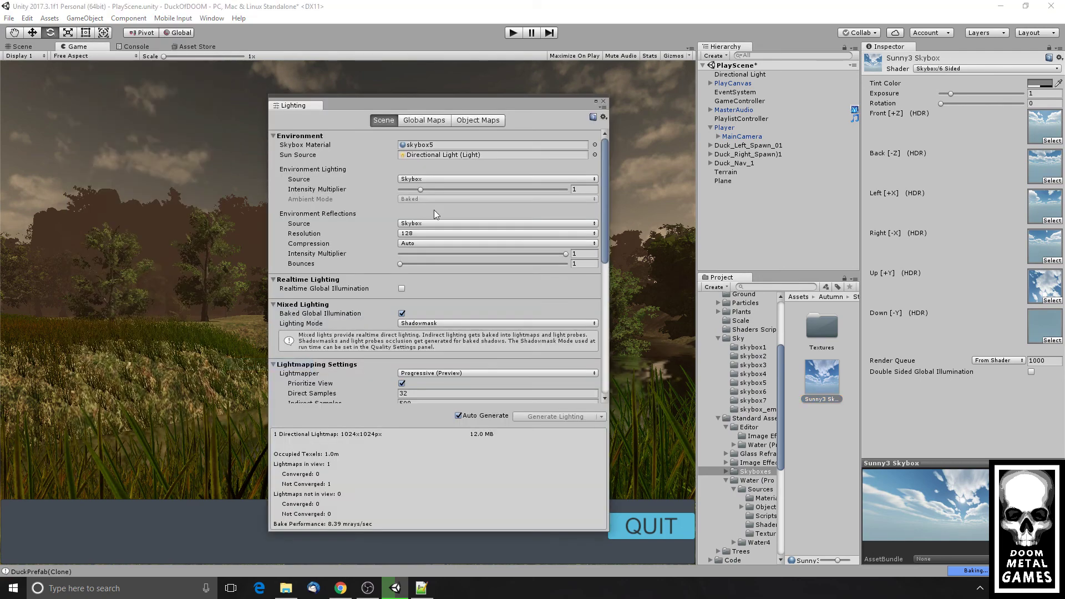
left_click(452, 144)
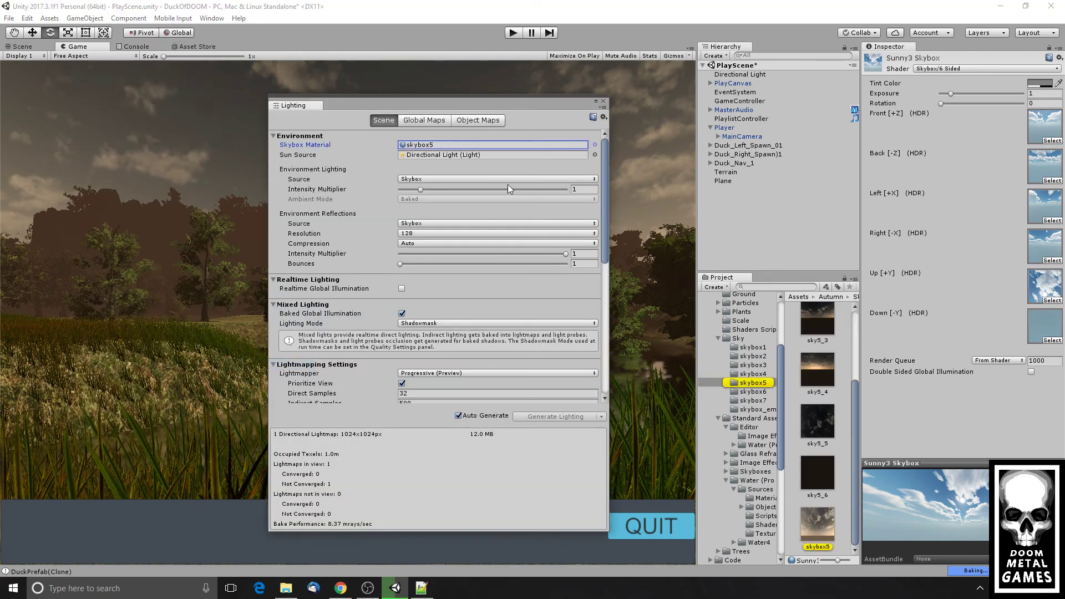
left_click(815, 522)
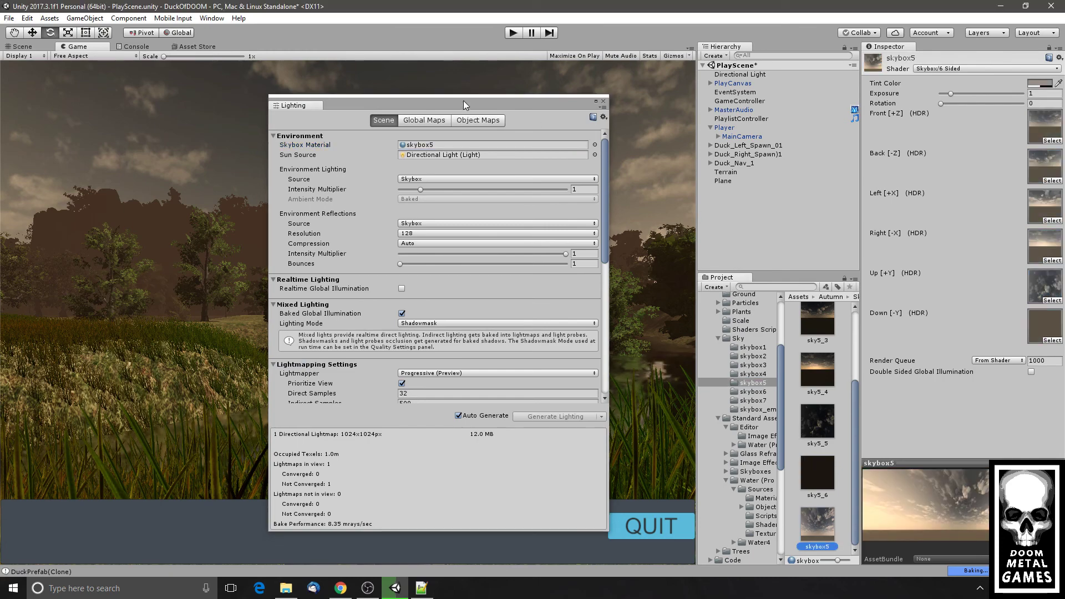
left_click_drag(464, 100, 490, 225)
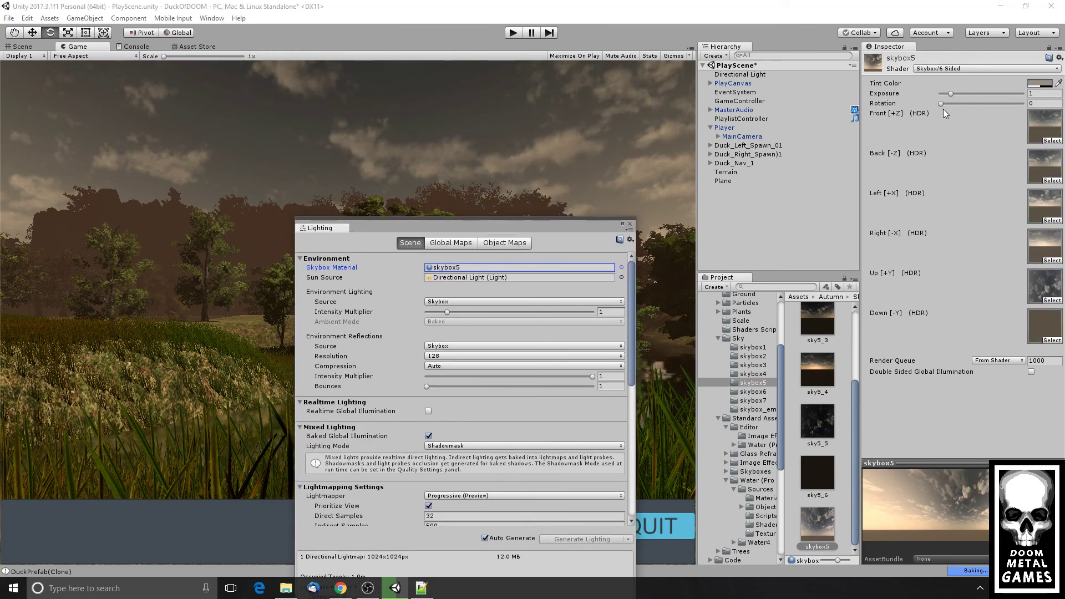
mouse_move(942, 102)
left_mouse_down()
mouse_move(971, 105)
mouse_move(961, 107)
left_mouse_up()
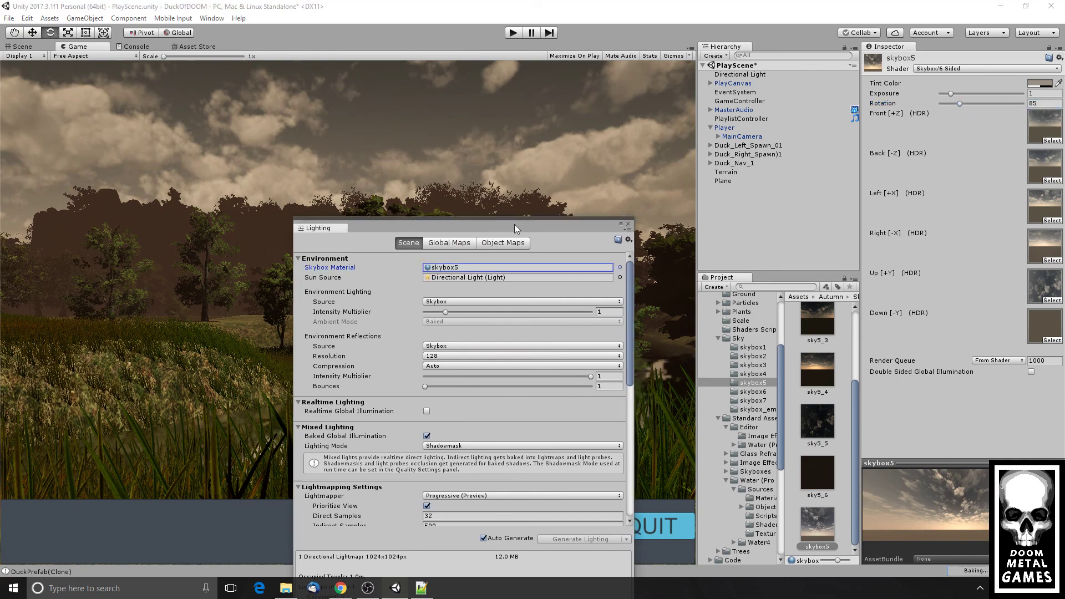
left_click_drag(514, 224, 573, 127)
left_click(684, 124)
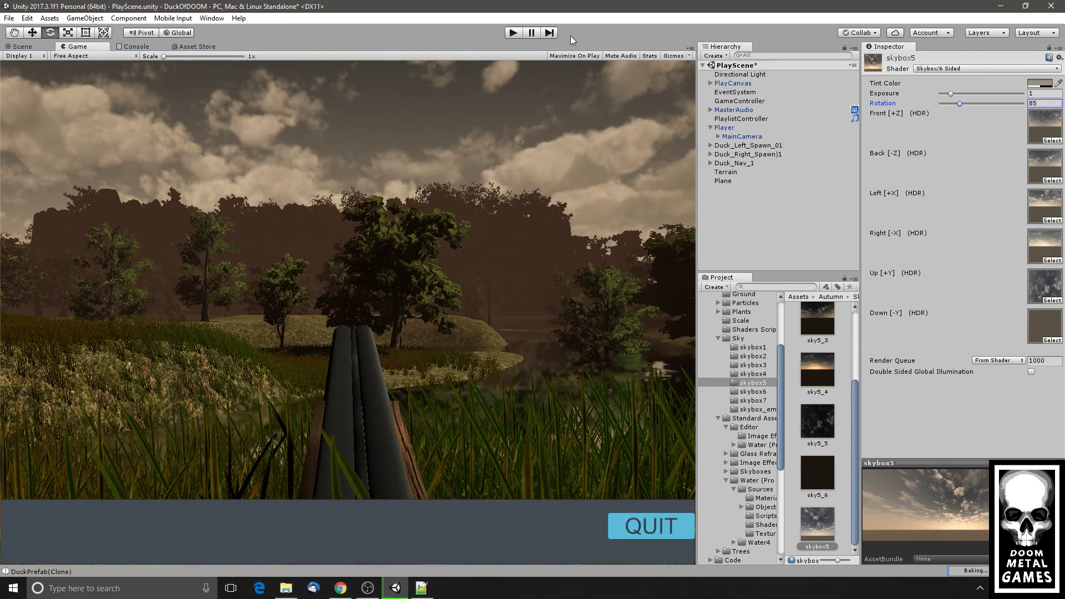
- Play-test the scene with the rotated skybox by looking around and shooting at the ducks, and stop the game
left_click(507, 33)
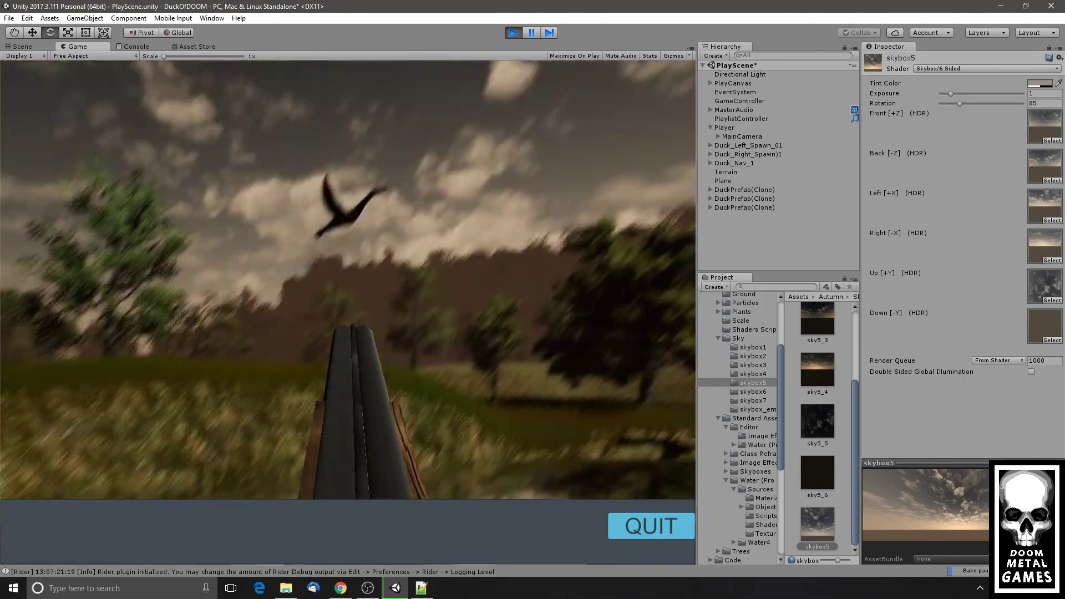
left_click(348, 313)
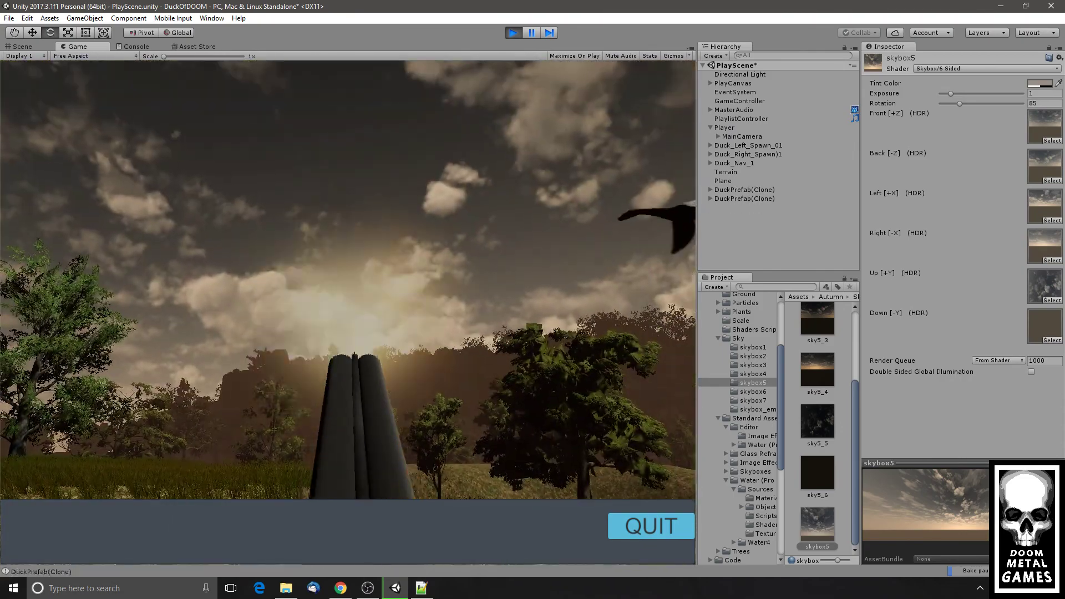
left_click(348, 313)
left_click(348, 312)
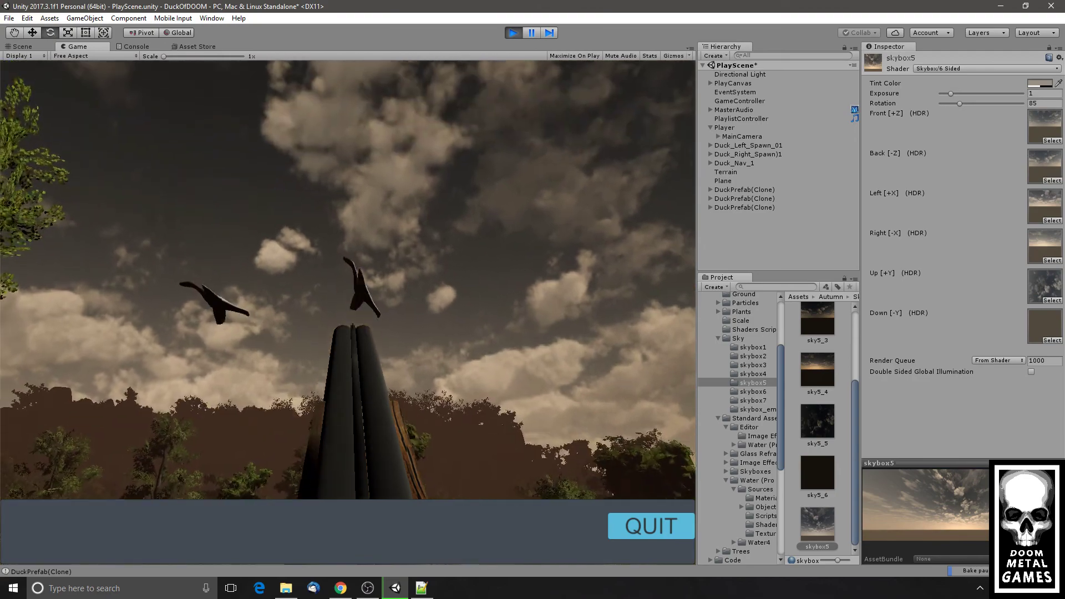
left_click(348, 312)
left_click(347, 312)
left_click(348, 312)
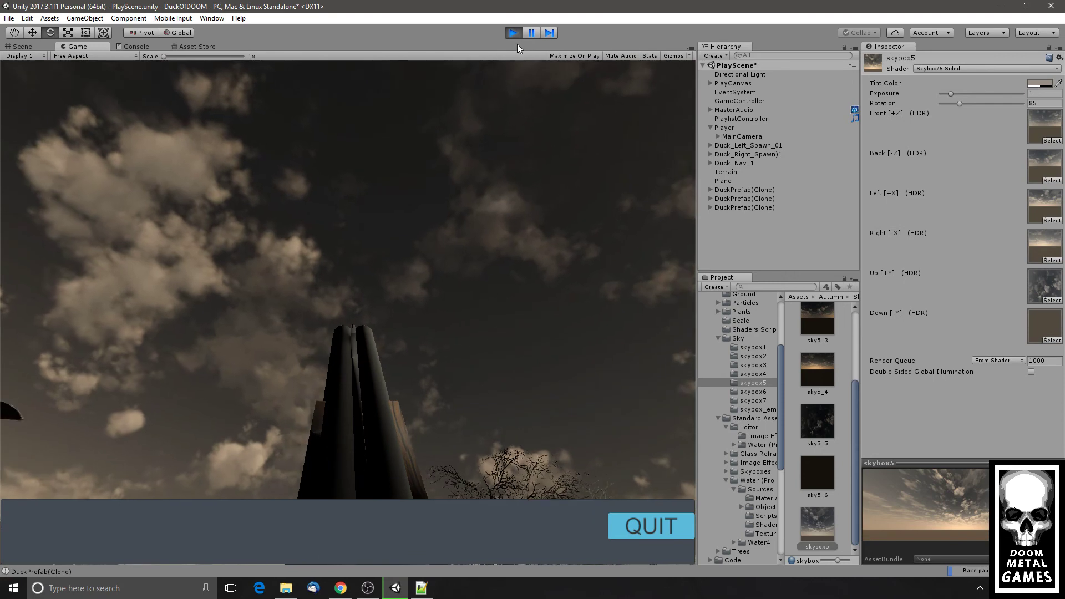
left_click(516, 36)
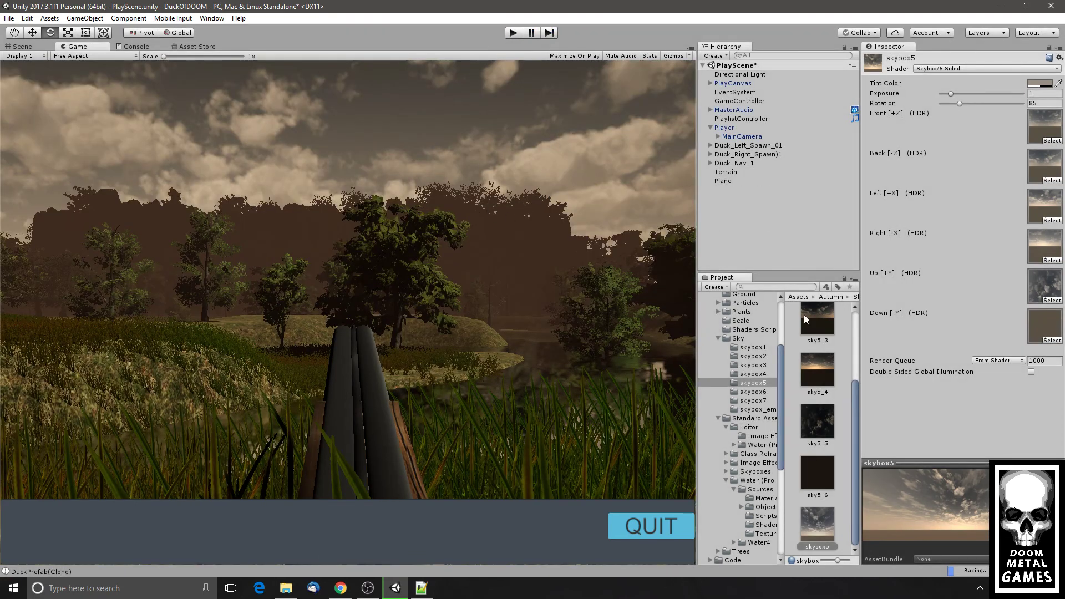
- Try skybox4 as the Skybox Material in the scene's environment lighting settings, and replace it with skybox2
left_click(218, 18)
mouse_move(181, 365)
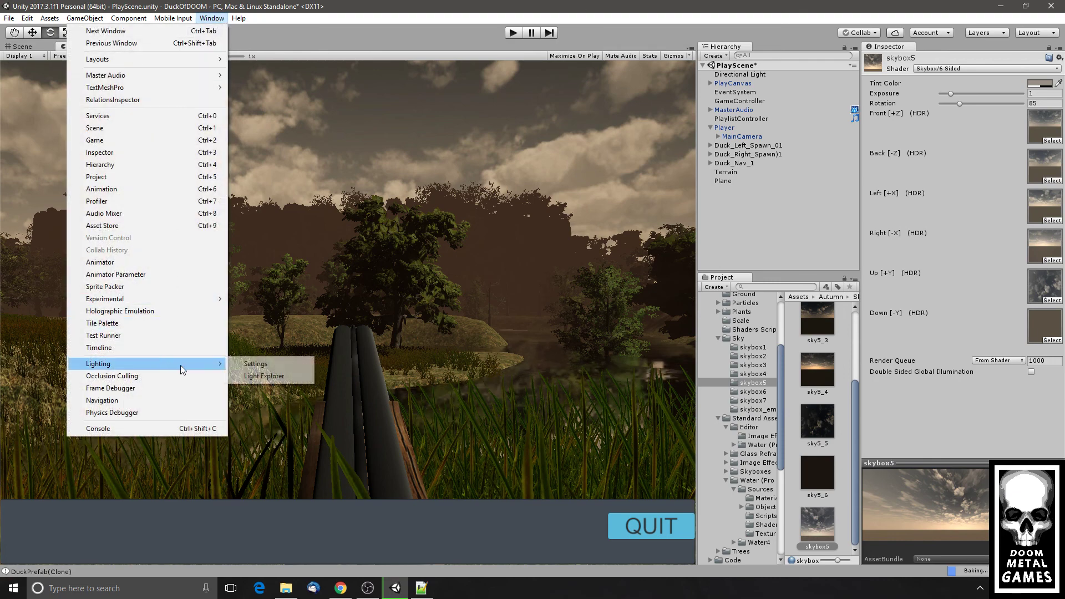
left_click(261, 363)
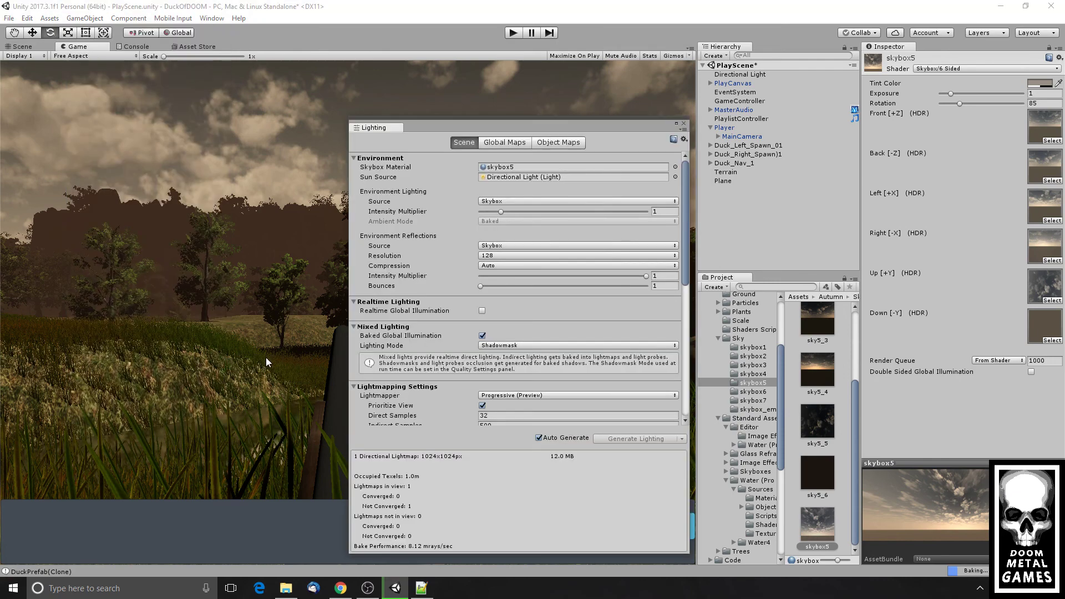
left_click(638, 168)
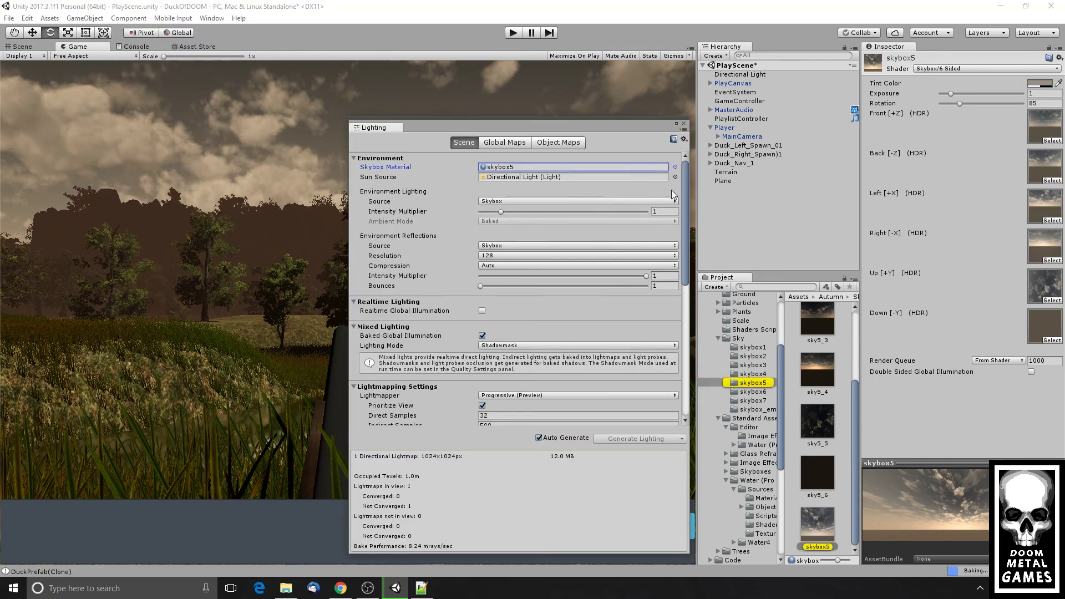
left_click(763, 375)
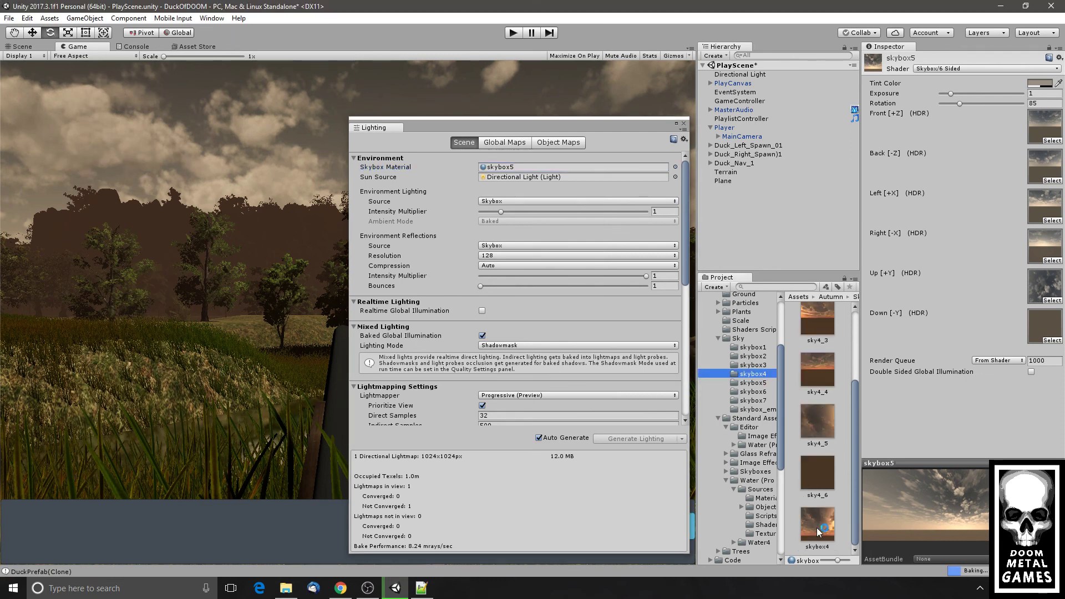
left_click_drag(818, 528, 607, 168)
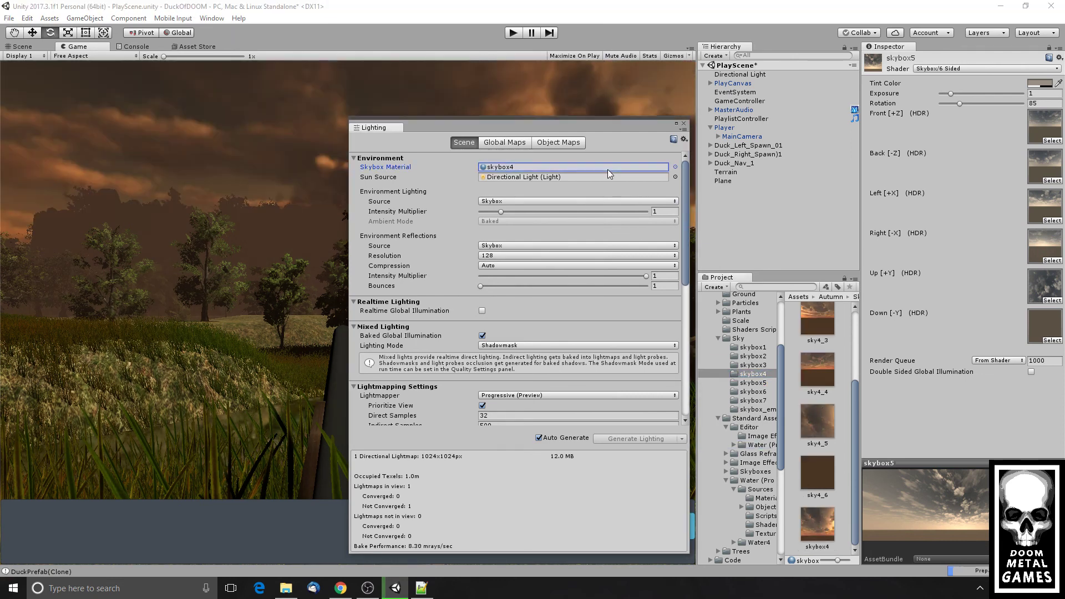
left_click(753, 356)
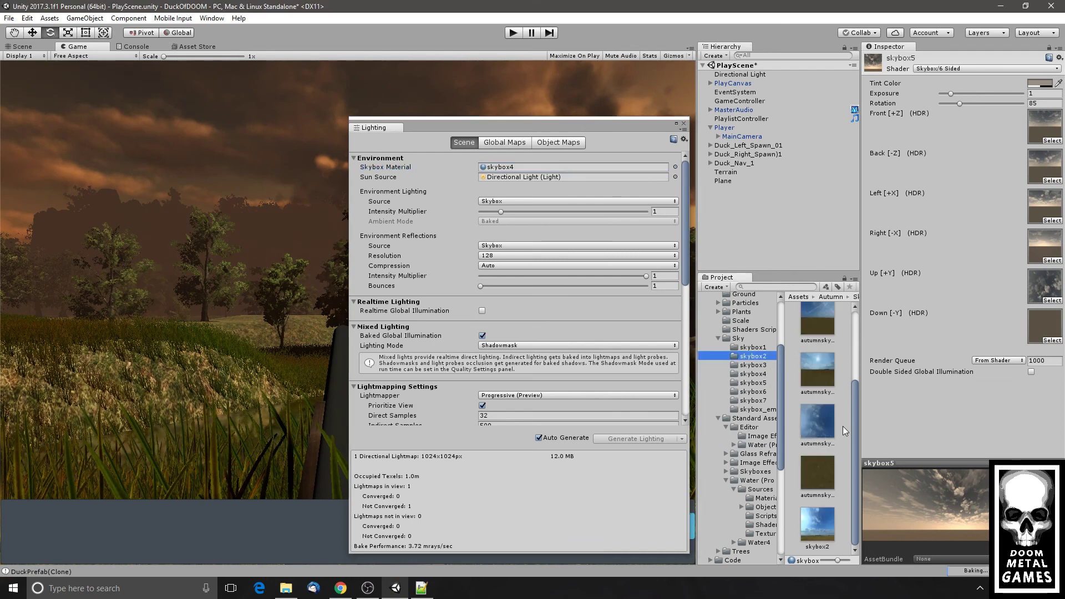
left_click_drag(821, 530, 594, 200)
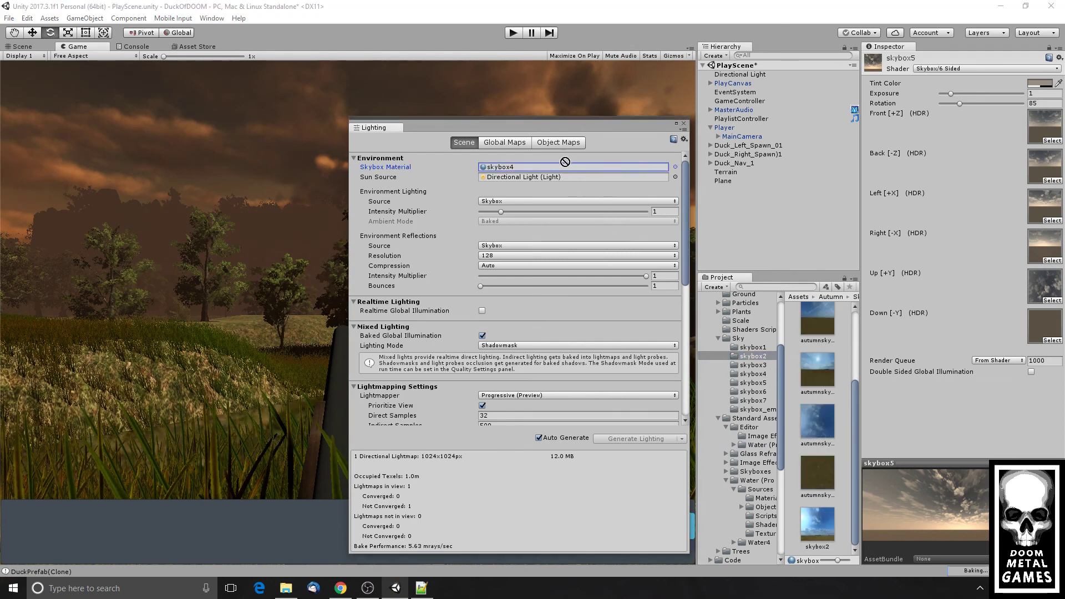
left_click_drag(564, 161, 565, 165)
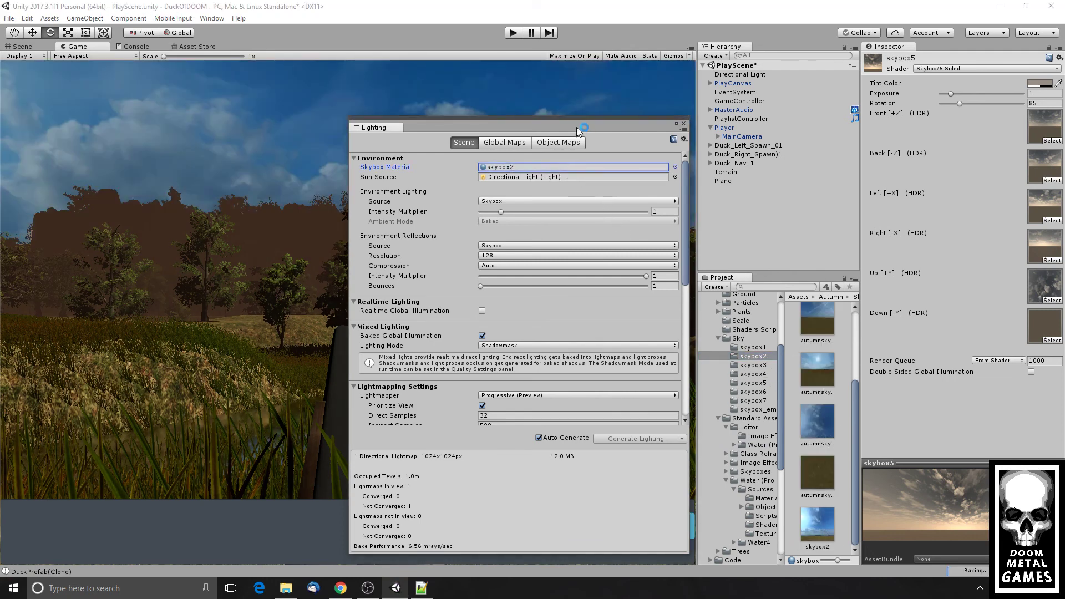
- Move the lighting settings clear of the game view and set the skybox5 material's Rotation to 100
left_click_drag(577, 128, 451, 483)
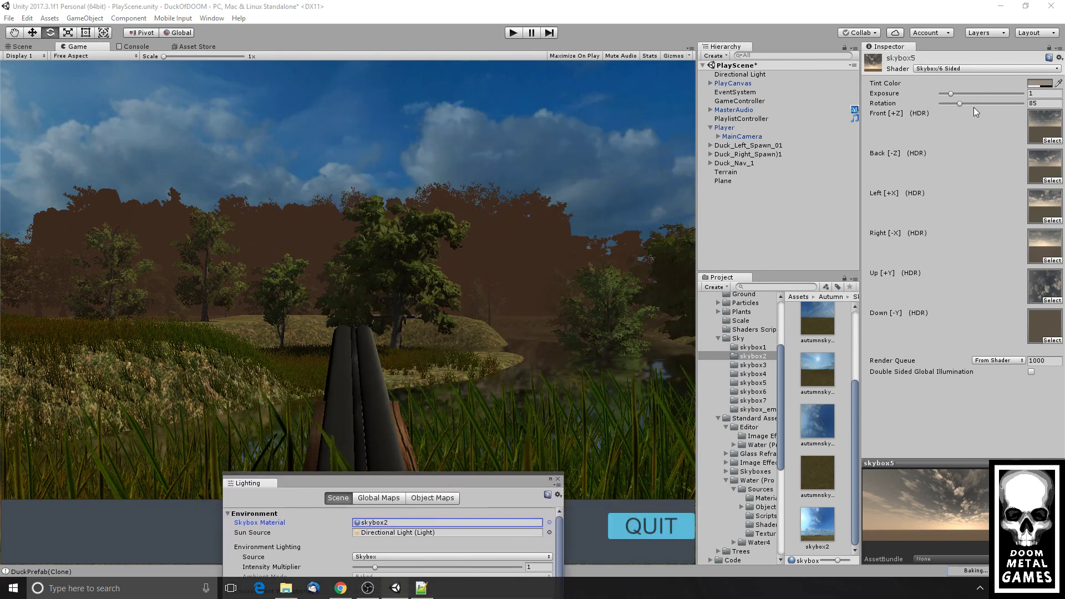
mouse_move(958, 102)
left_mouse_down()
mouse_move(976, 102)
mouse_move(961, 101)
left_mouse_up()
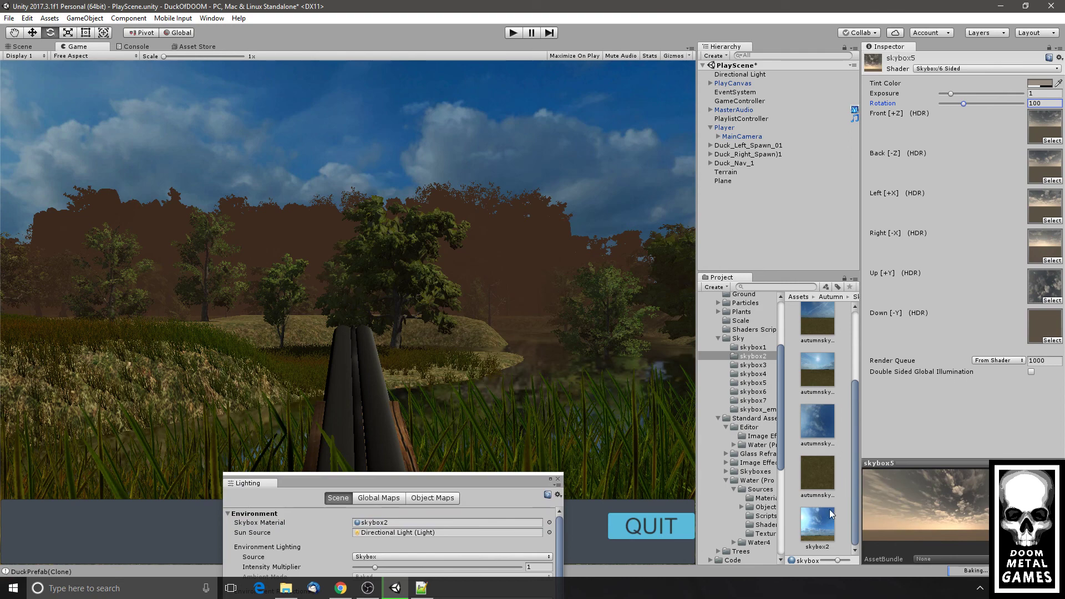
- Try a Rotation of 173 on the skybox2 material and check the sky around the trees in the scene view
left_click(824, 522)
left_click_drag(943, 105, 980, 105)
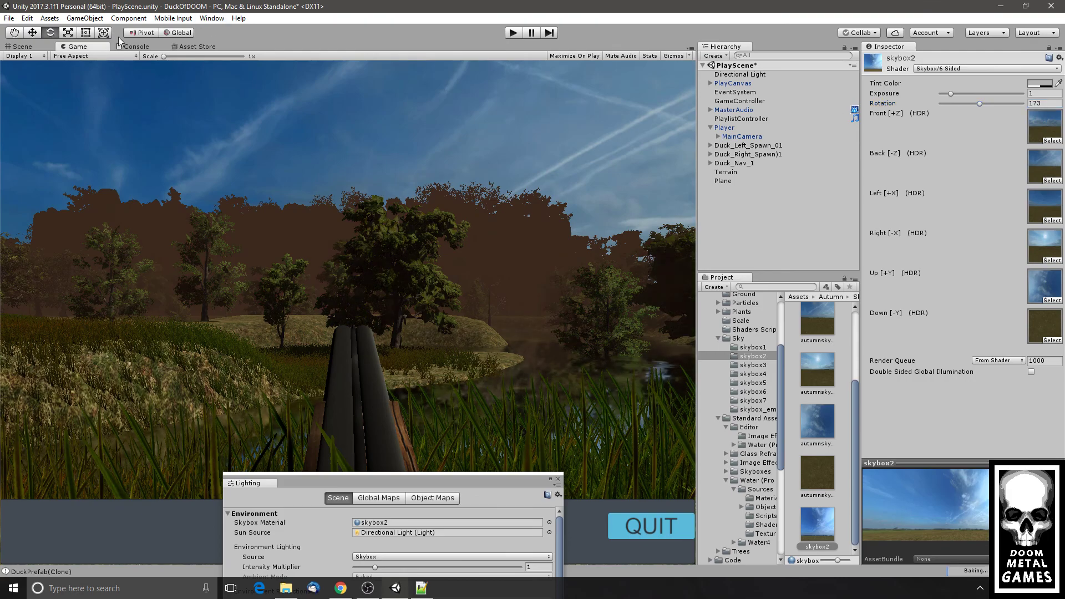
left_click(23, 49)
left_click_drag(266, 176, 618, 128, "alt")
scroll(597, 133, "down", 6)
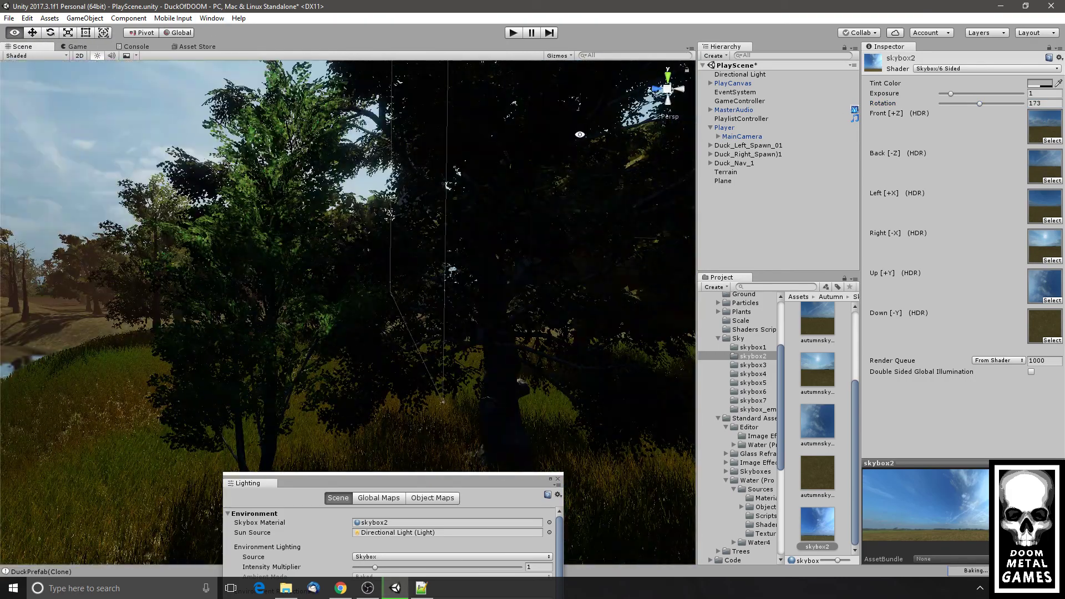
middle_click_drag(566, 195, 558, 359)
left_click_drag(558, 359, 452, 328)
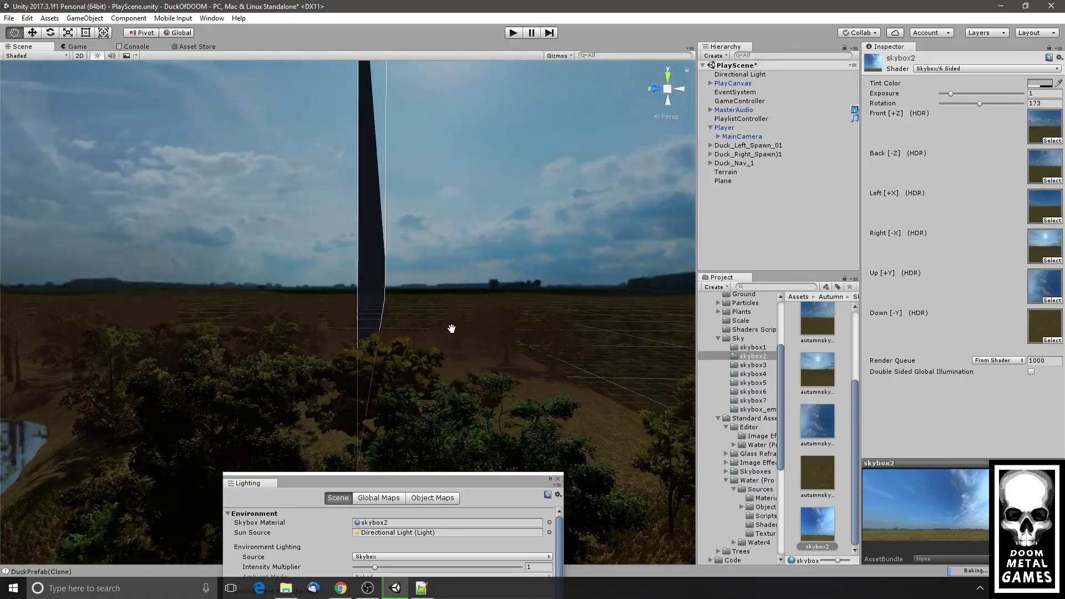
left_click_drag(481, 252, 512, 247, "alt")
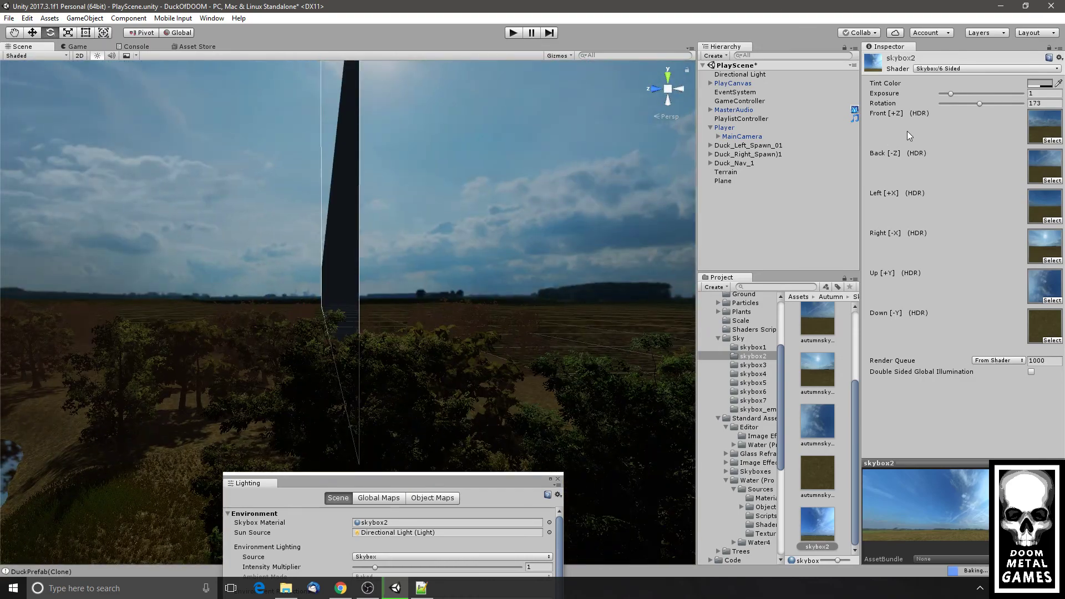
- Set the skybox2 material's Rotation to 95, close the lighting settings, and check the sky in the game view
left_click_drag(977, 104, 962, 105)
left_click_drag(558, 194, 491, 140, "alt")
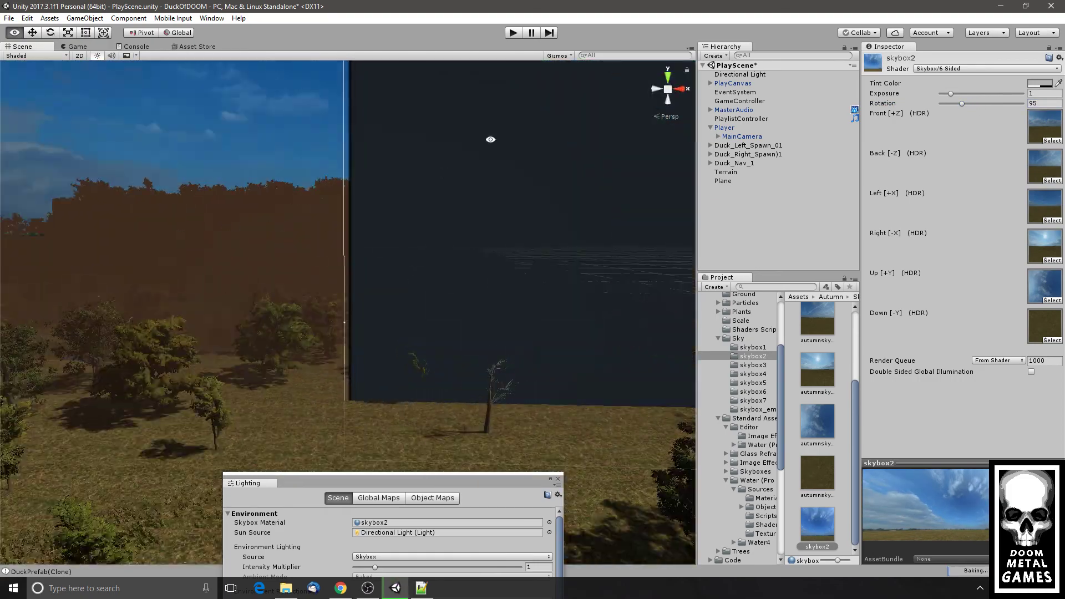
left_click(558, 480)
left_click(78, 47)
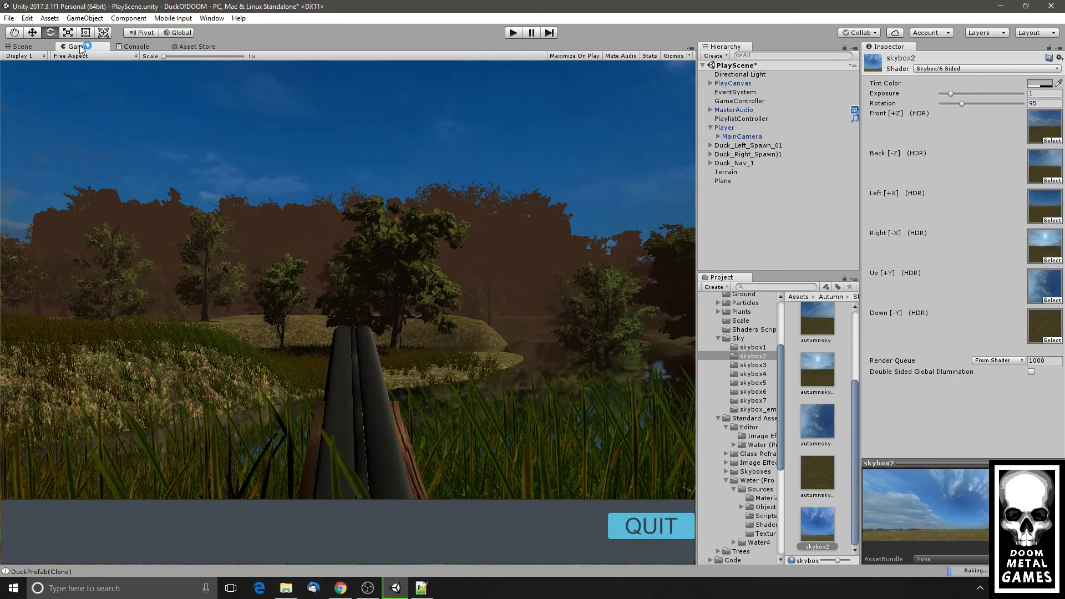
- Change the Directional Light's color to pale off-white F9FBE3 and rotate the light to about 42, -30.2, 6.3 in the scene view
left_click(41, 47)
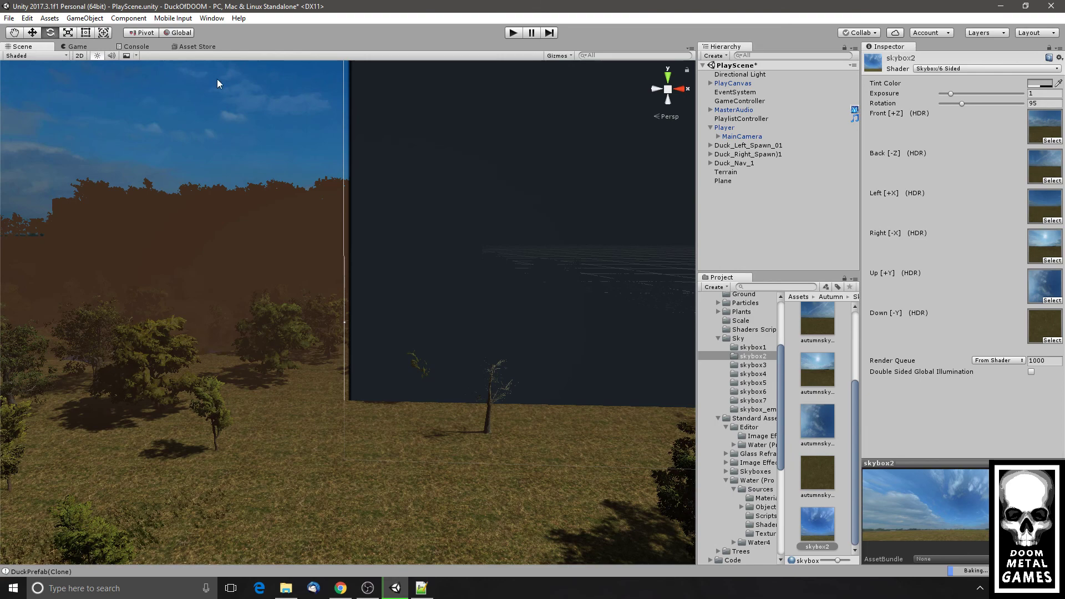
scroll(219, 82, "down", 3)
middle_click_drag(247, 114, 475, 280)
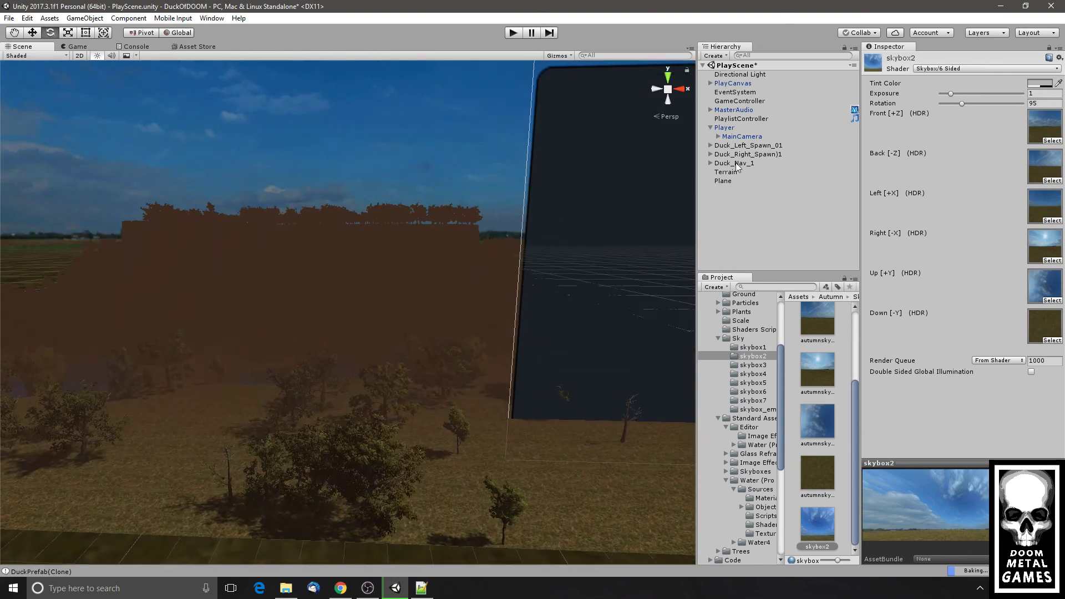
left_click(738, 75)
right_click_drag(607, 131, 524, 373)
left_click_drag(536, 372, 457, 366)
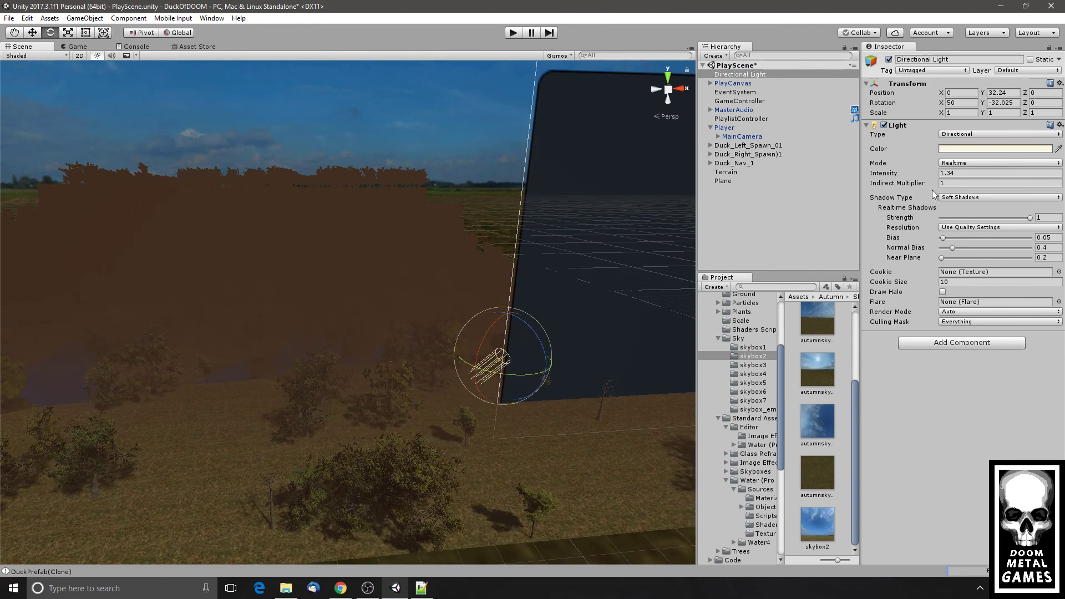
left_click(950, 149)
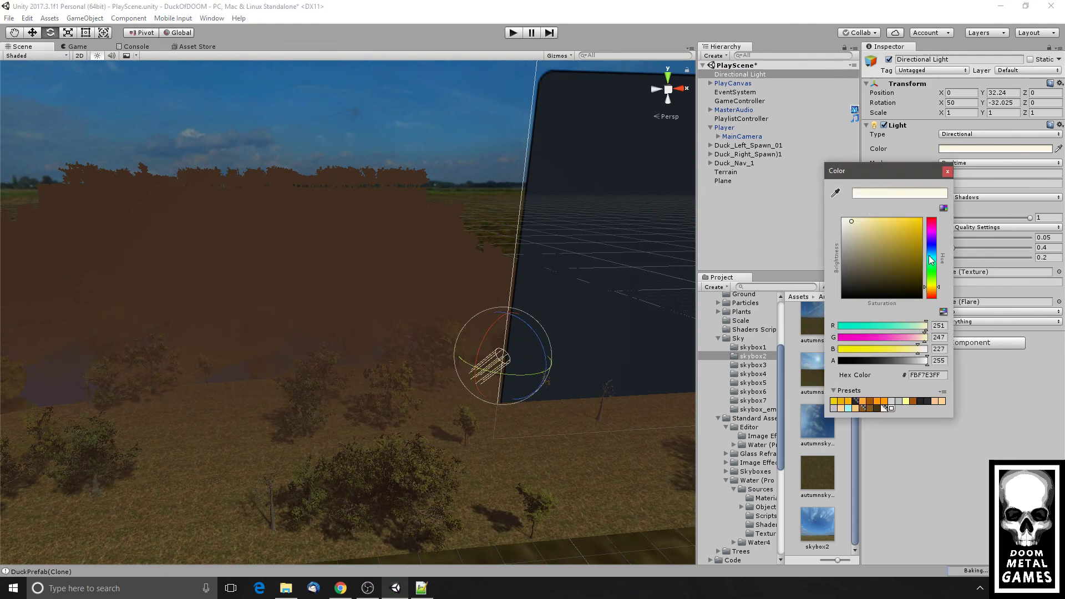
left_click(932, 258)
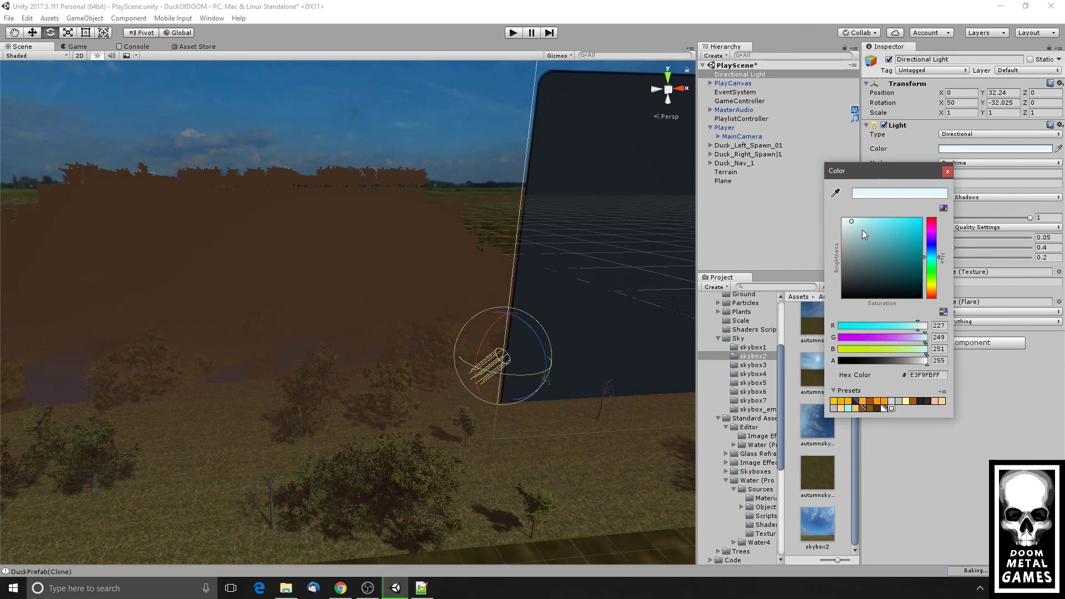
left_click(935, 284)
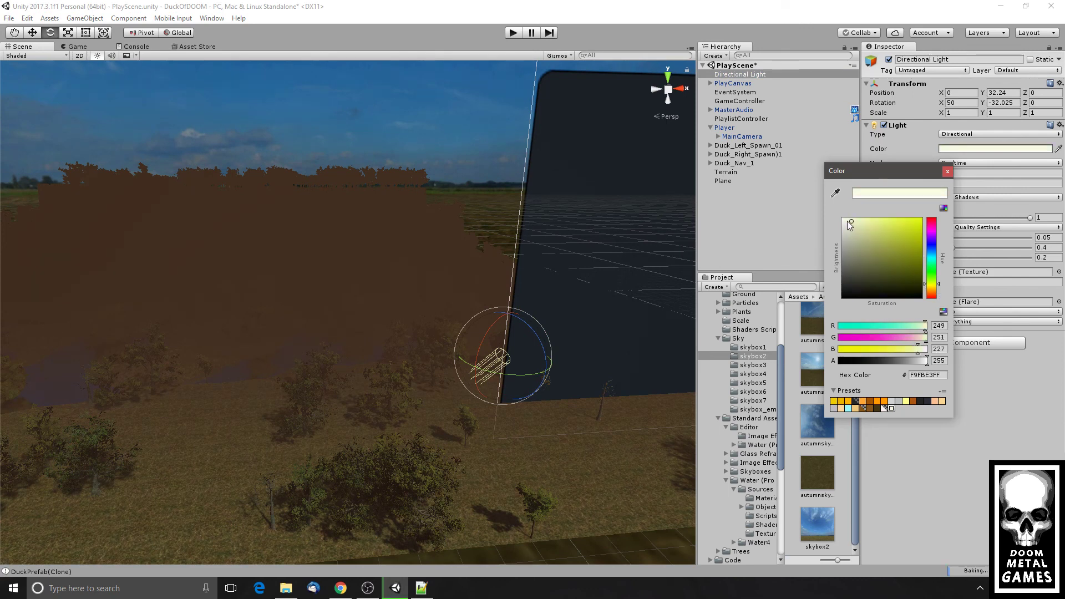
left_click(947, 172)
left_click_drag(531, 359, 534, 355)
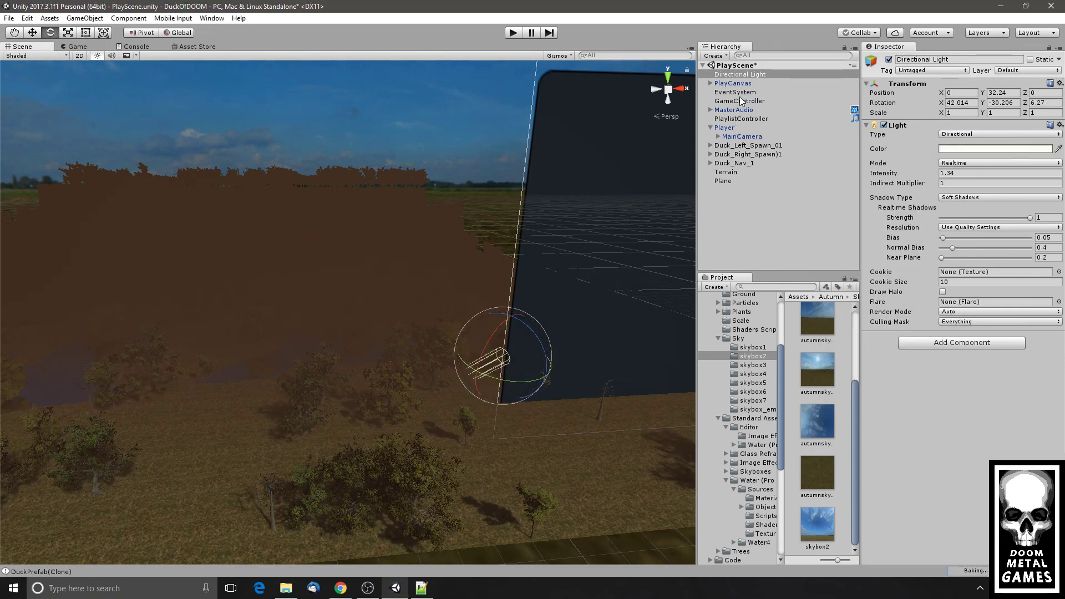
- Open the DDPostProfile post-processing profile assigned to the MainCamera
left_click(741, 137)
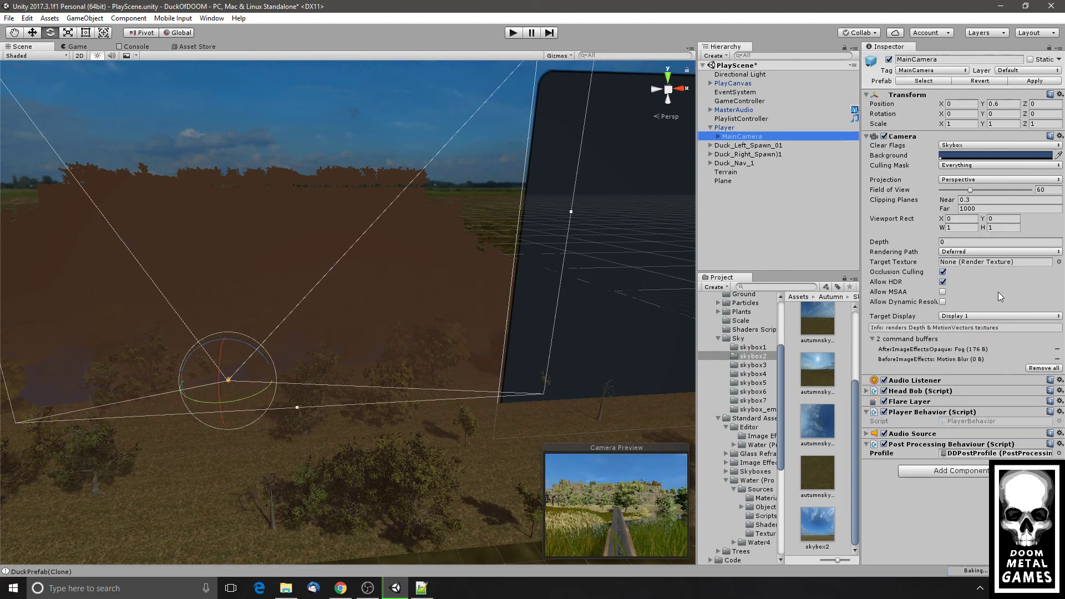
left_click(991, 454)
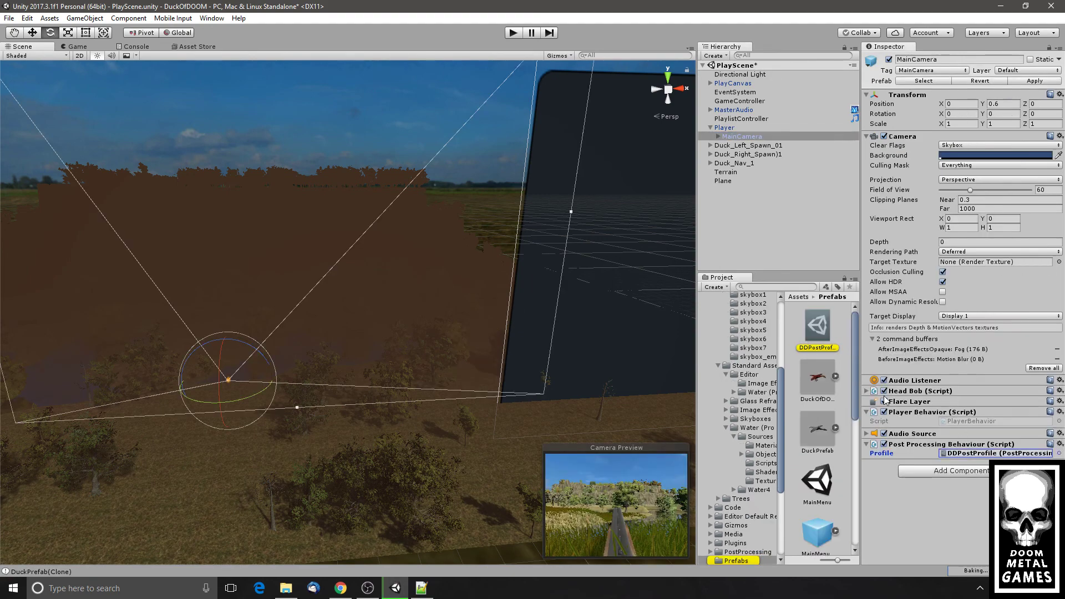
left_click(816, 328)
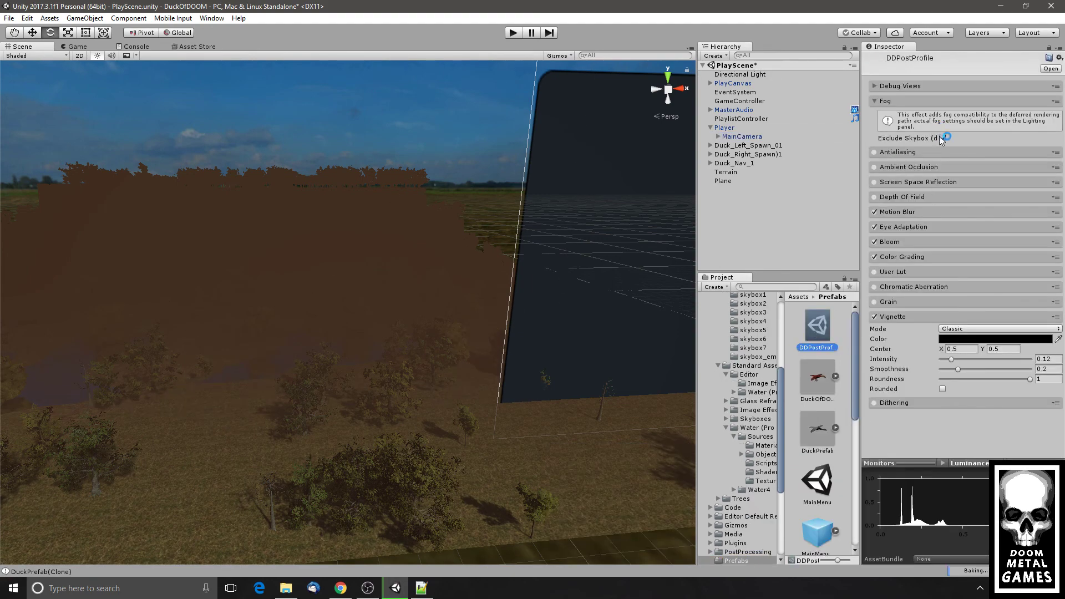
- Open the scene's lighting settings and lighten the fog color to a pale brown, B89D8B
left_click(210, 20)
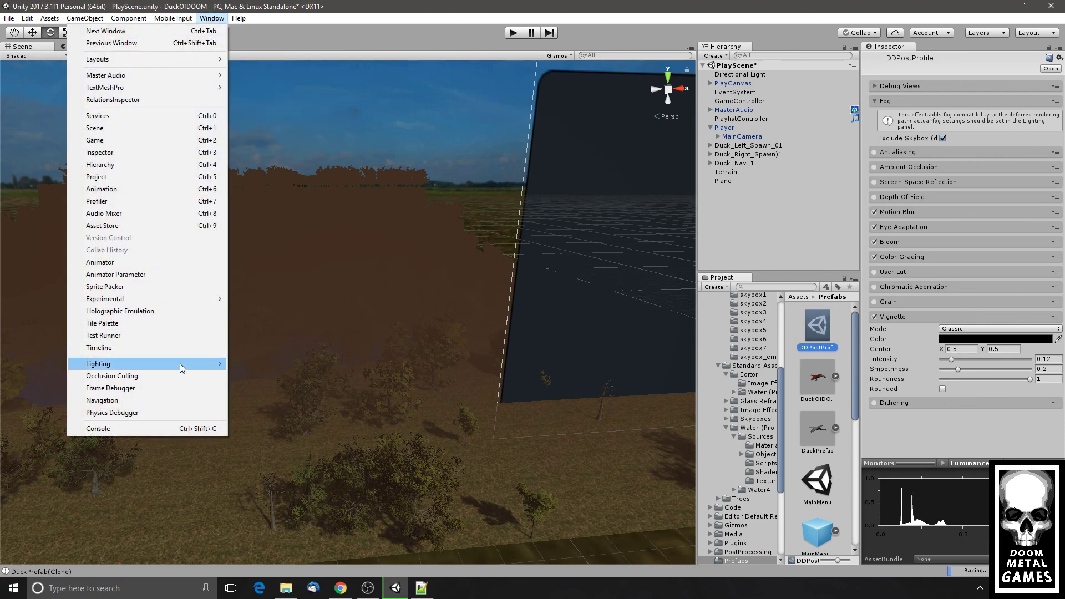
mouse_move(179, 365)
left_click(244, 365)
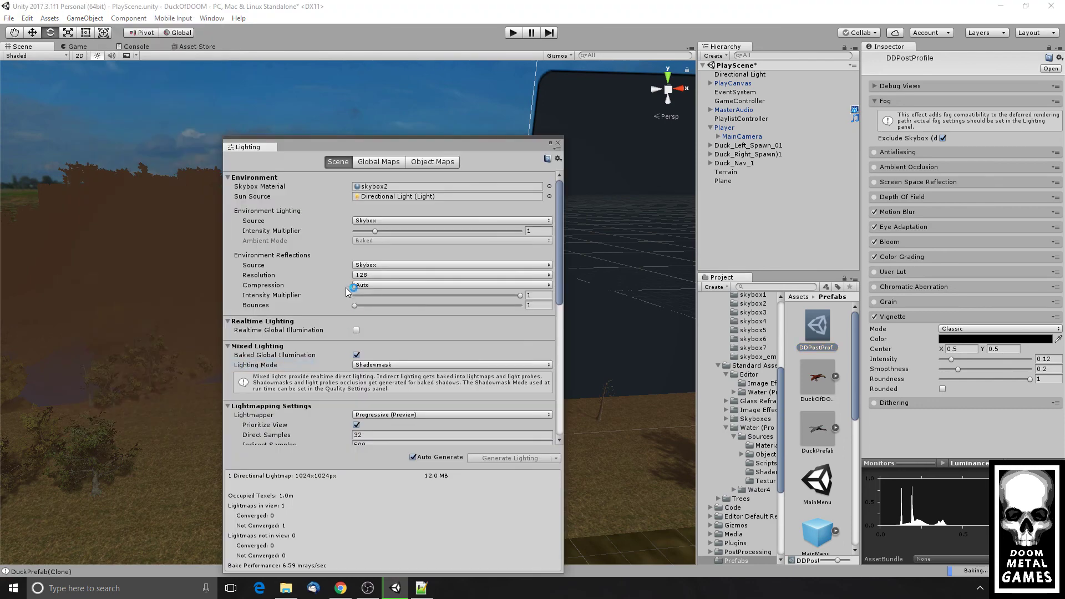
left_click_drag(347, 142, 254, 51)
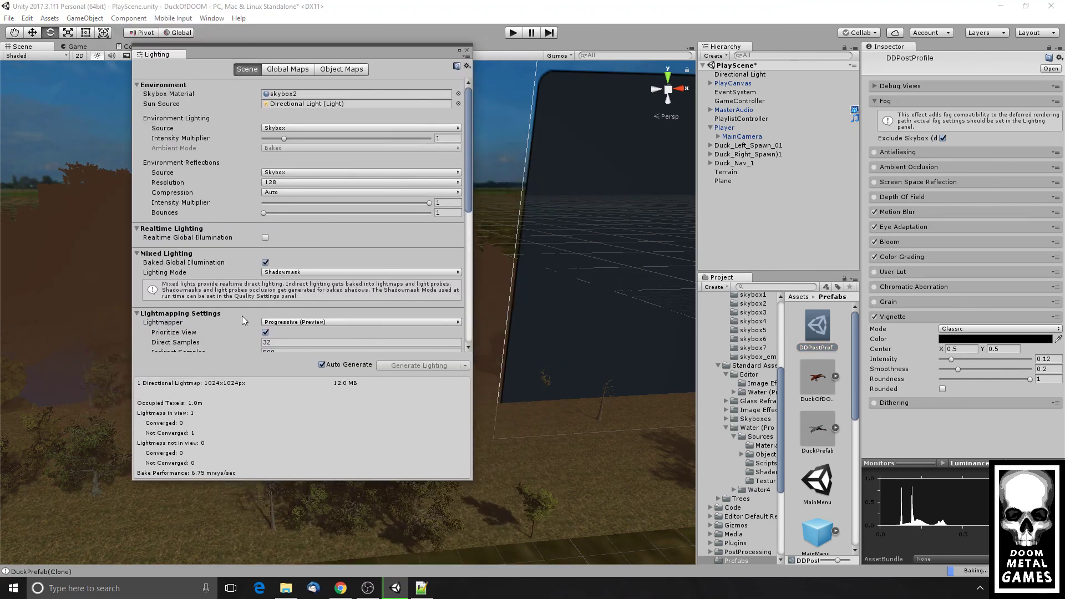
scroll(242, 315, "down", 8)
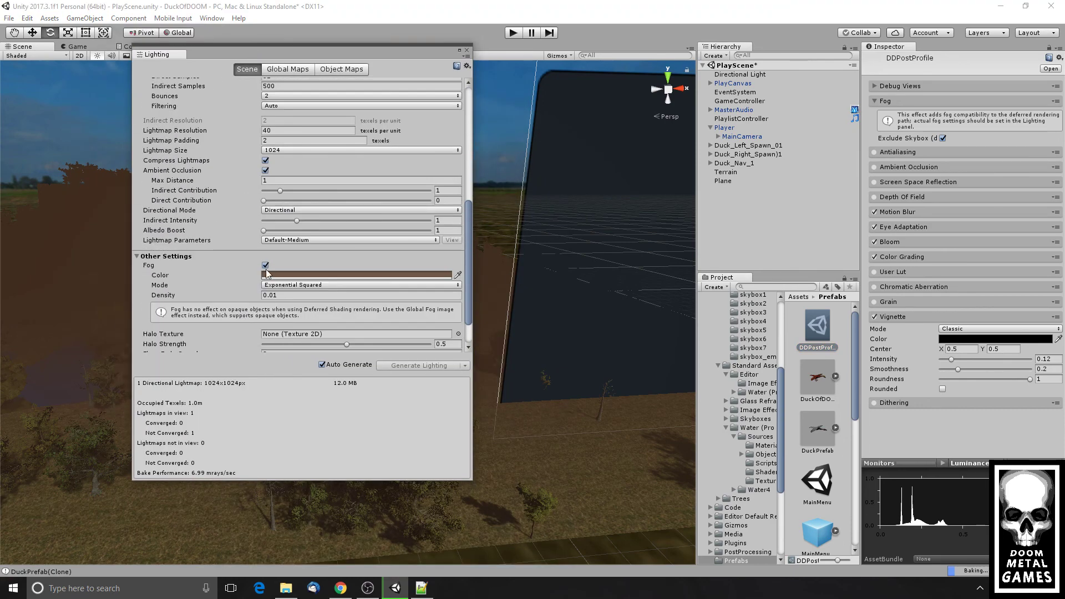
left_click(270, 275)
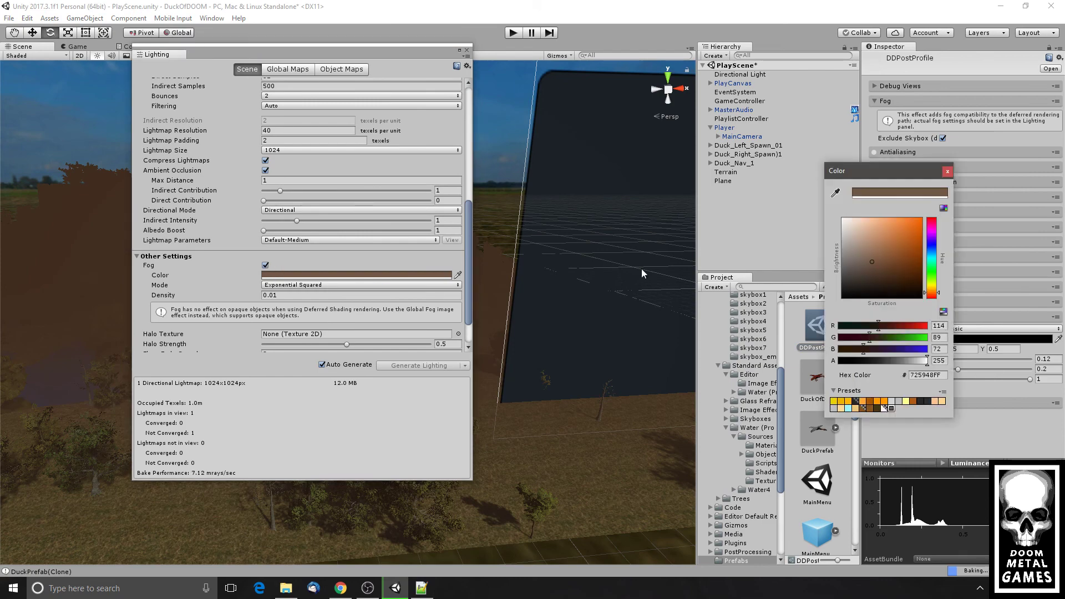
left_click(852, 240)
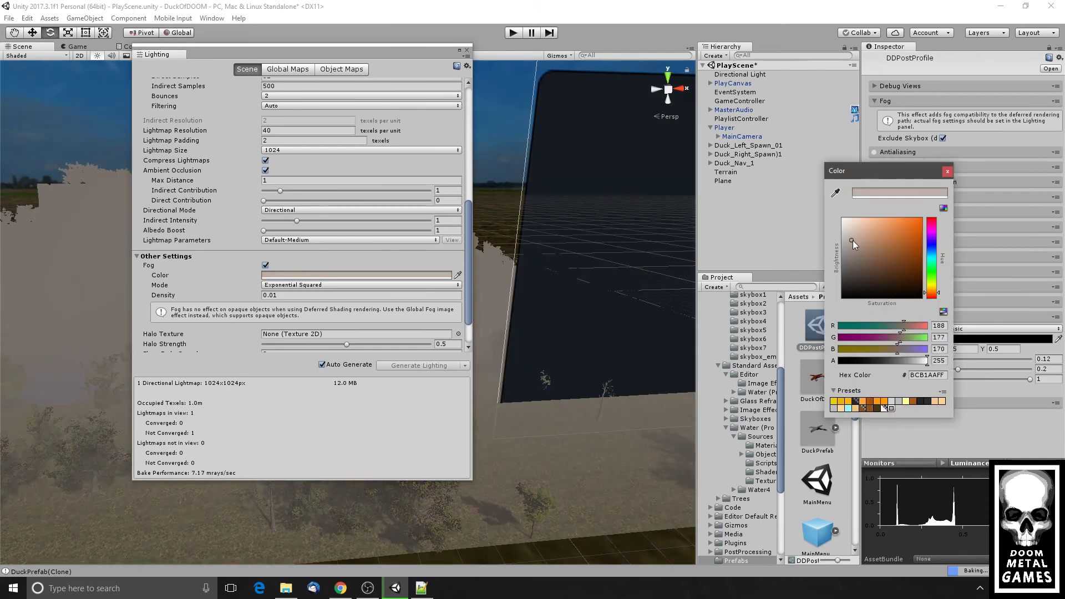
left_click_drag(857, 232, 864, 241)
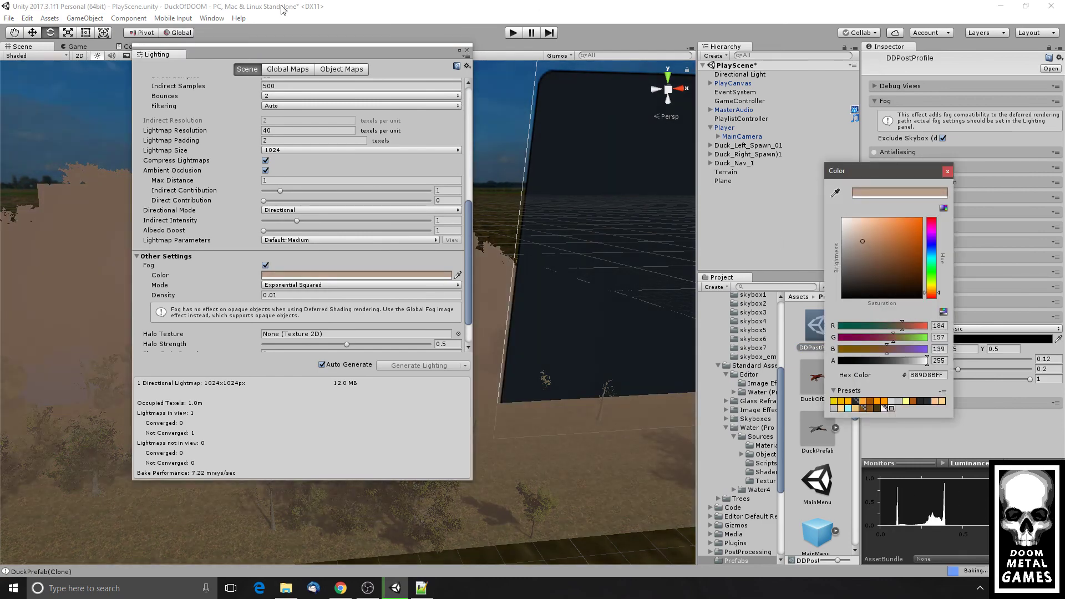
- Show the game view and move the lighting settings clear of the cliff backdrop
left_click_drag(275, 57, 742, 156)
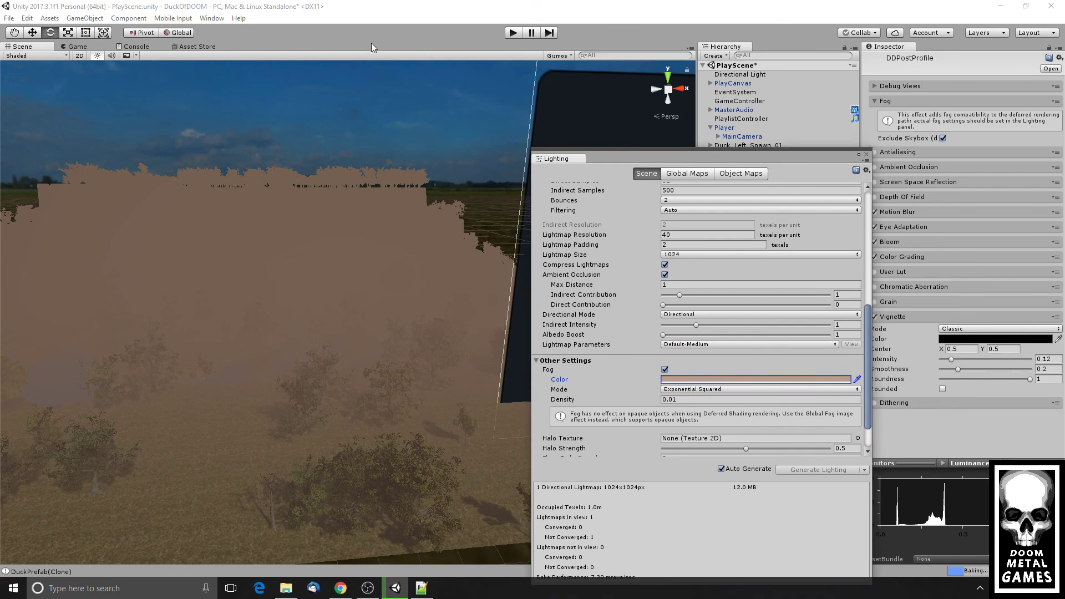
left_click(78, 46)
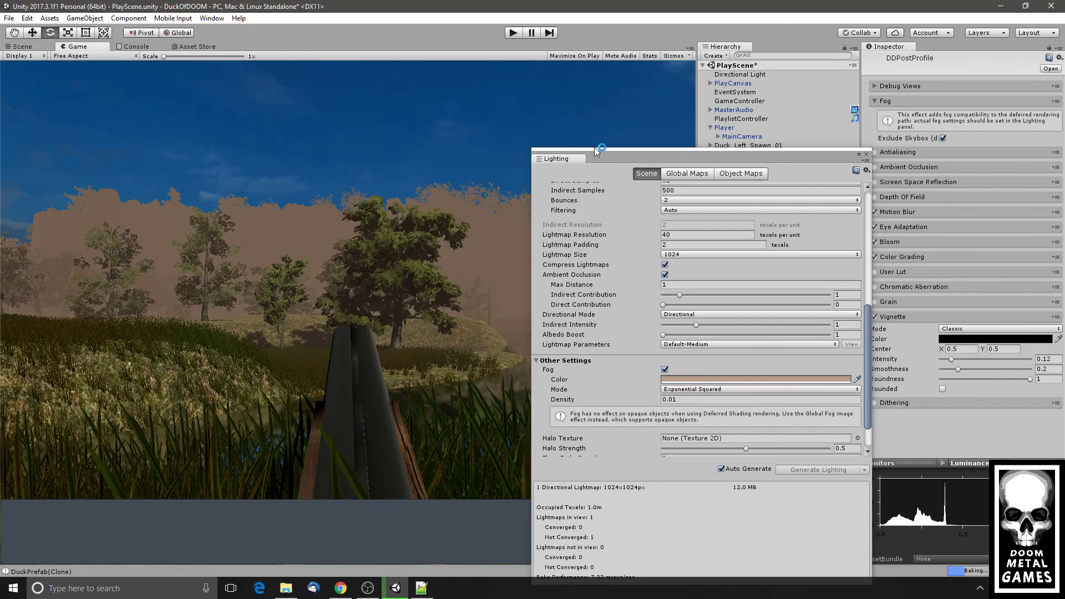
left_click_drag(614, 160, 200, 351)
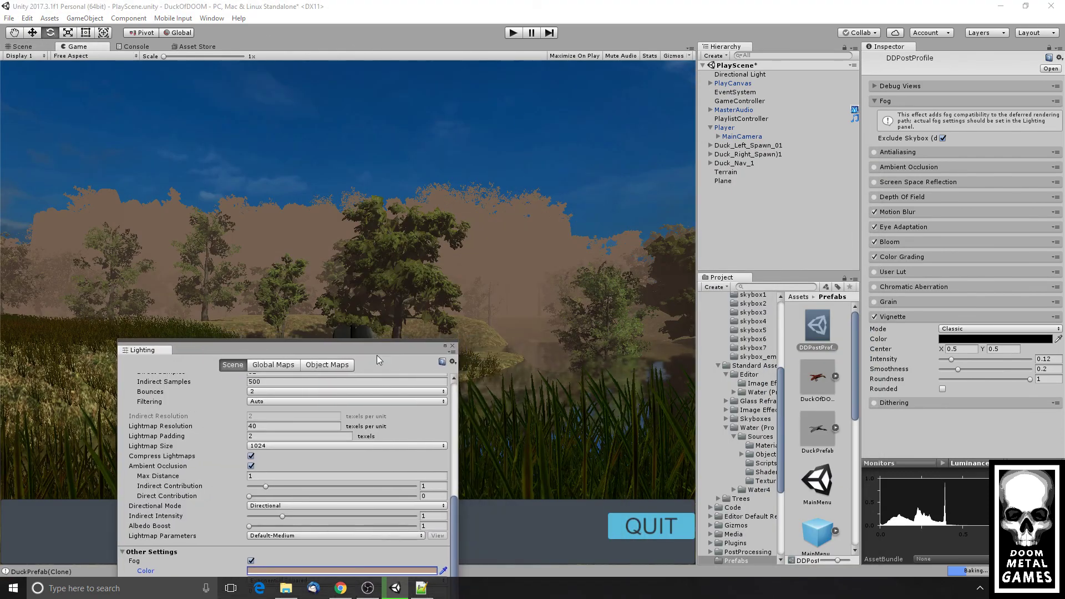
left_click_drag(353, 347, 820, 81)
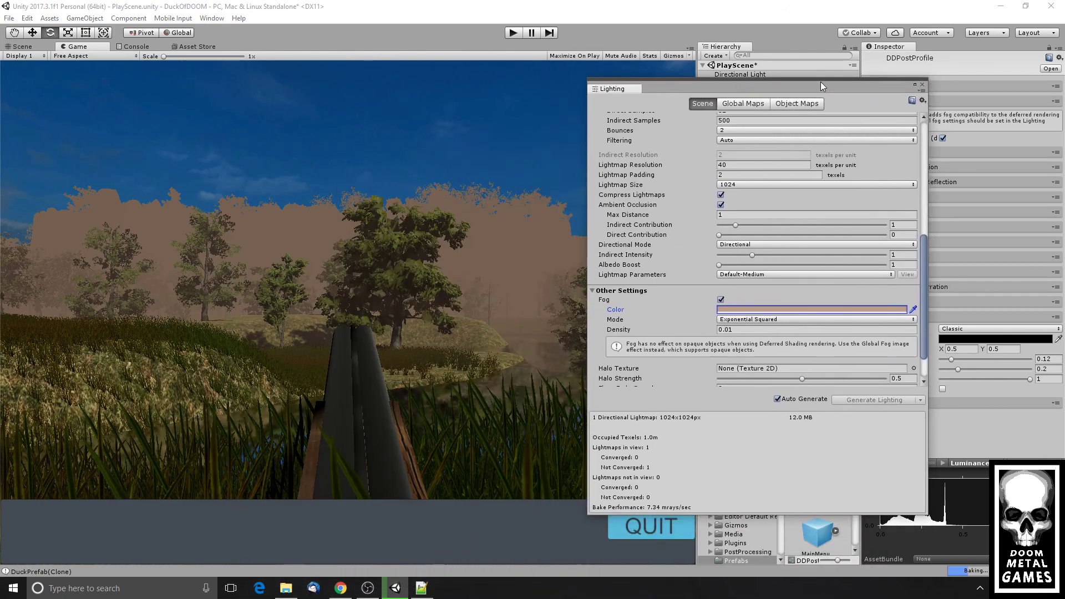
- Try dark, neutral grey and blue fog colors against the game view, and settle on bluish grey 787787
left_click(732, 299)
left_click(852, 279)
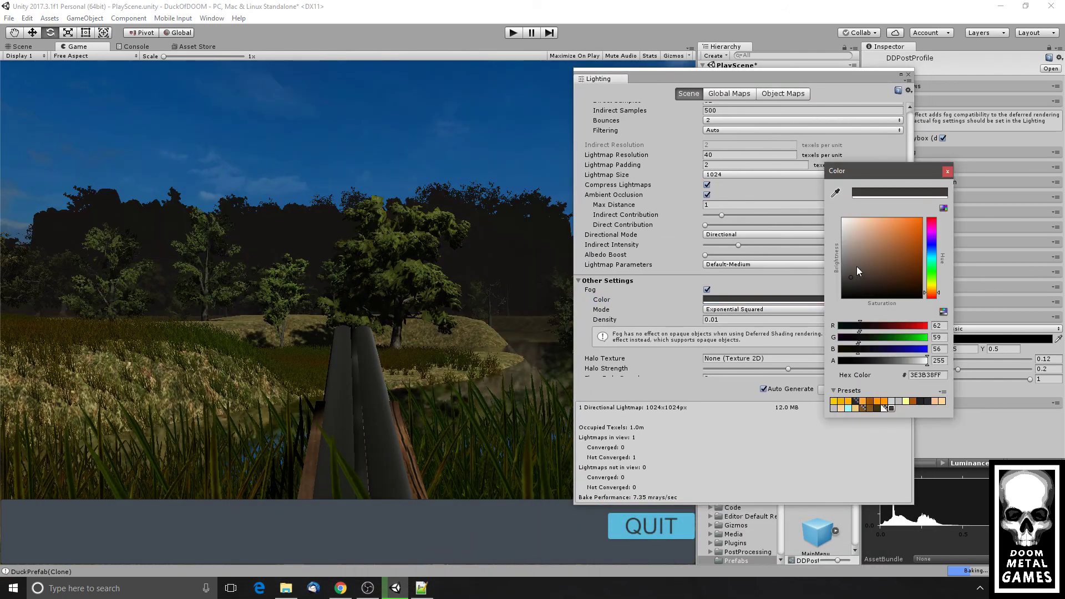
left_click(853, 265)
left_click(846, 257)
left_click(846, 261)
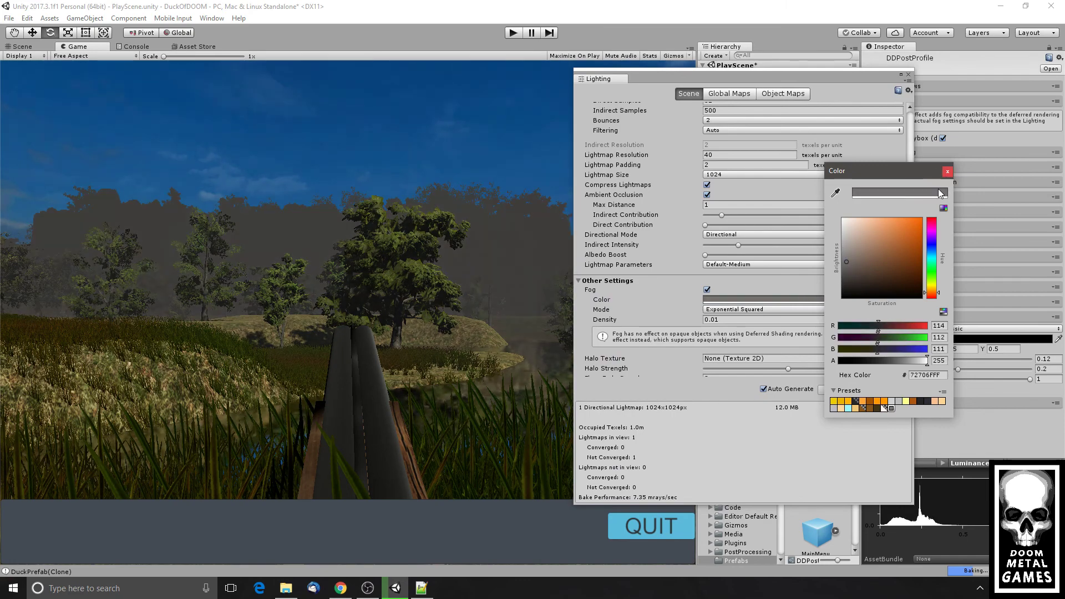
left_click_drag(932, 271, 932, 245)
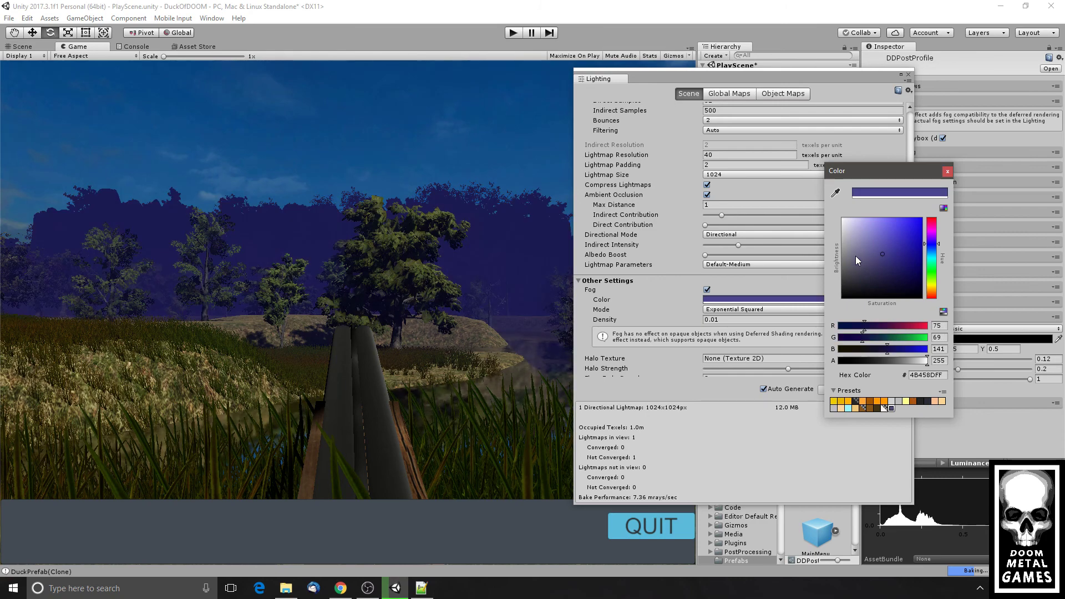
left_click(854, 255)
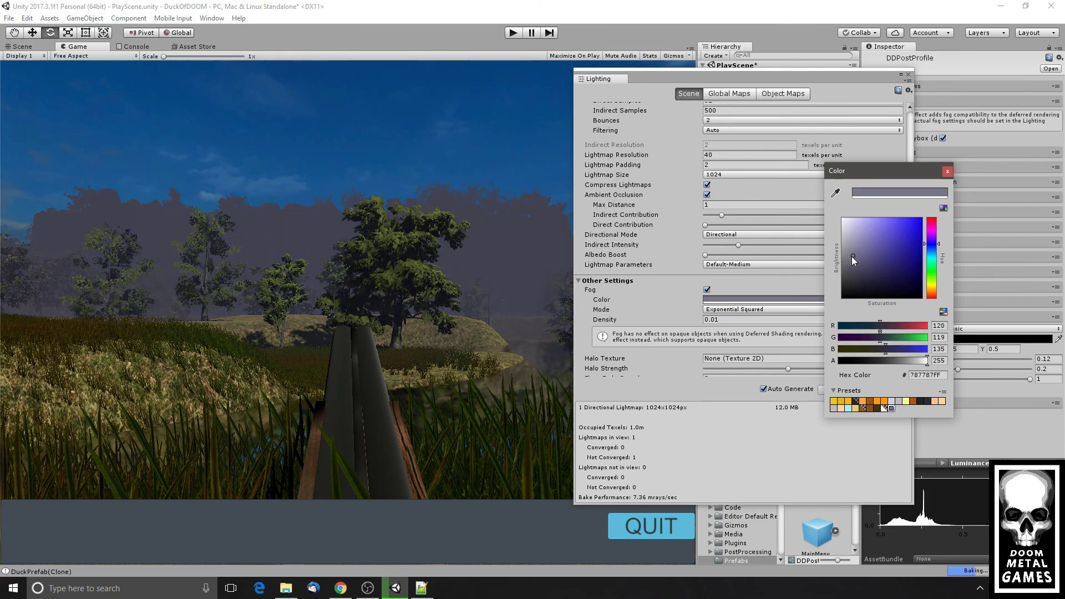
left_click(948, 171)
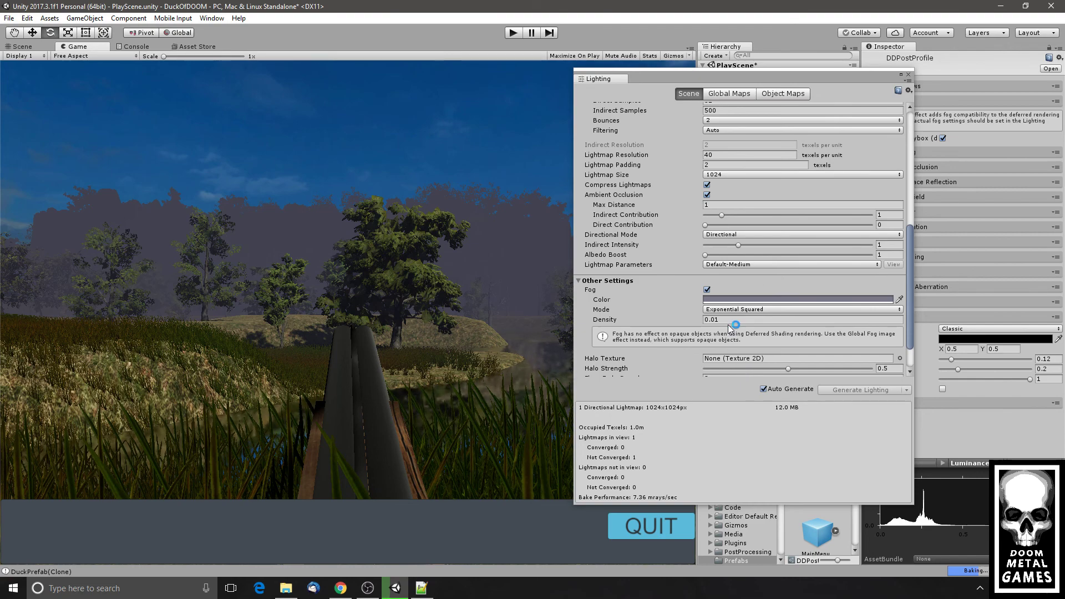
- Keep the fog mode at Exponential Squared and raise the fog density to 0.03
left_click(725, 310)
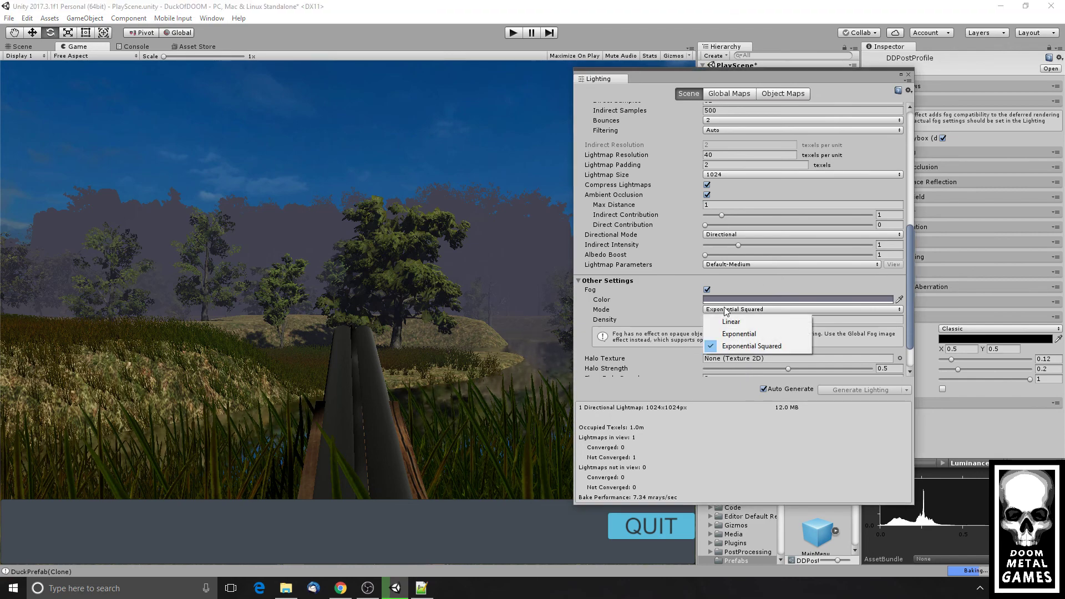
left_click(671, 299)
left_click_drag(607, 322, 600, 322)
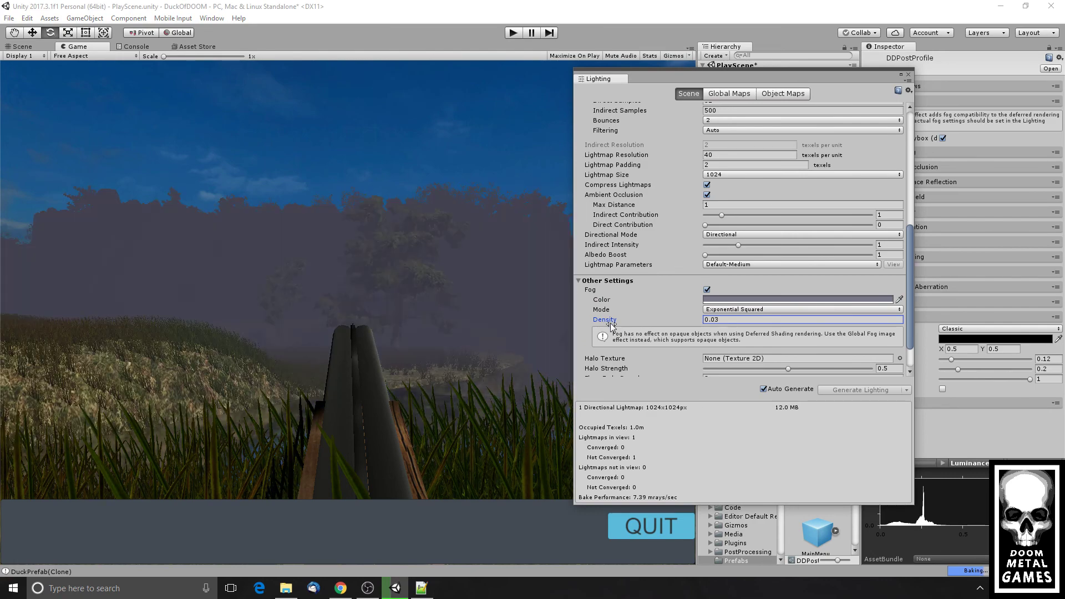
left_click(444, 276)
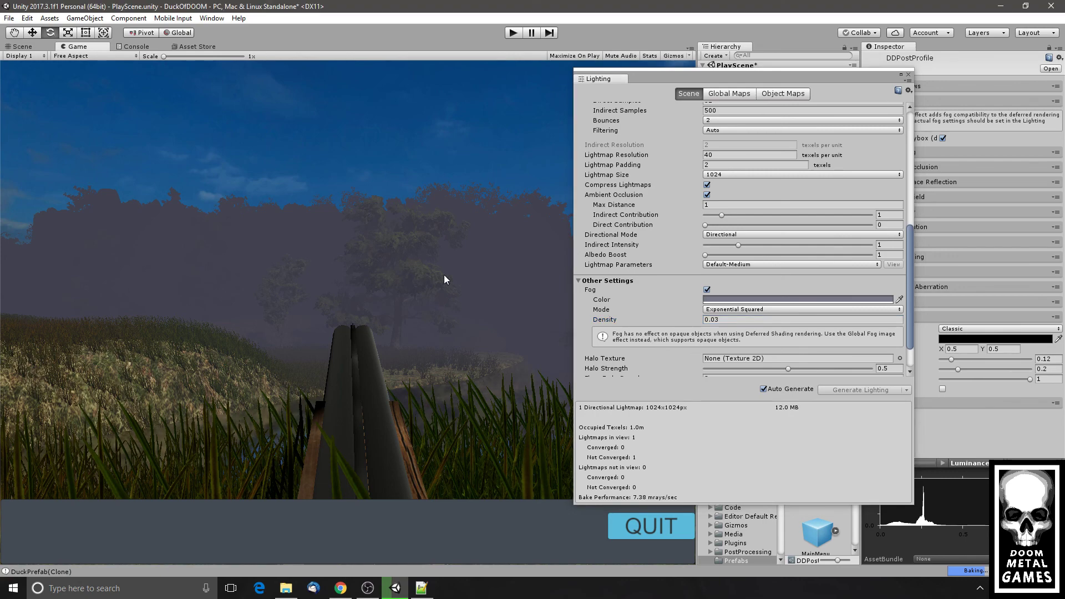
- Turn off the scene fog, close the lighting settings, and collapse the Fog section of the post-processing profile
left_click_drag(644, 89, 685, 97)
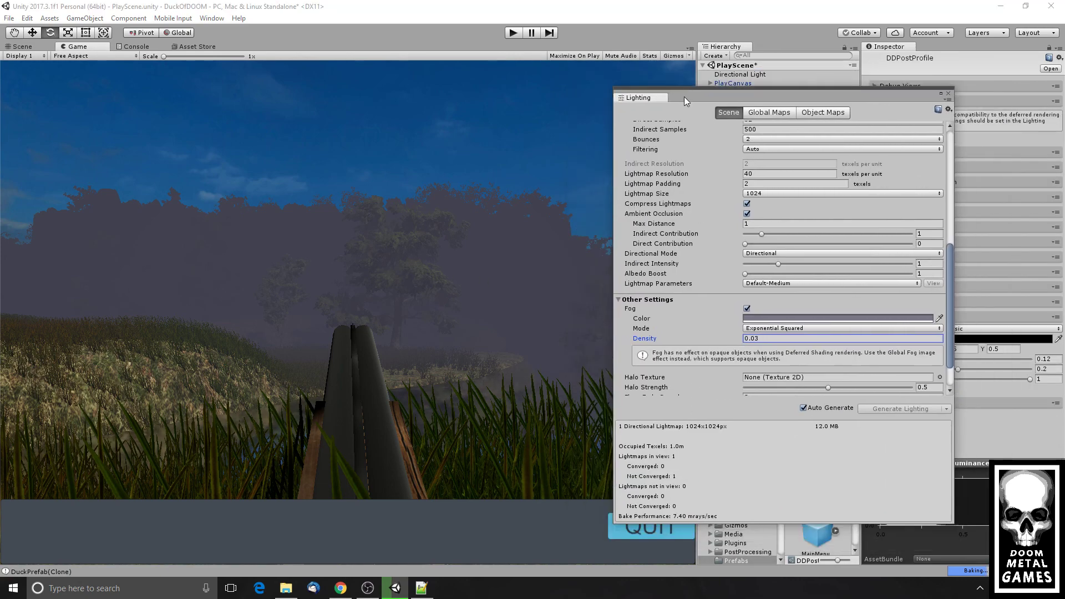
left_click(747, 309)
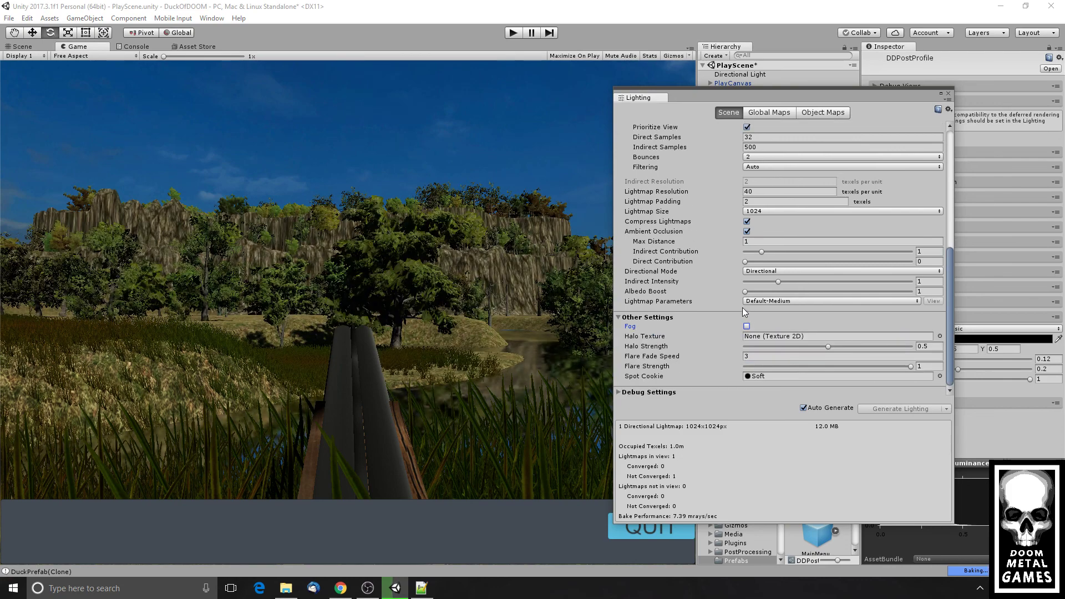
left_click(948, 93)
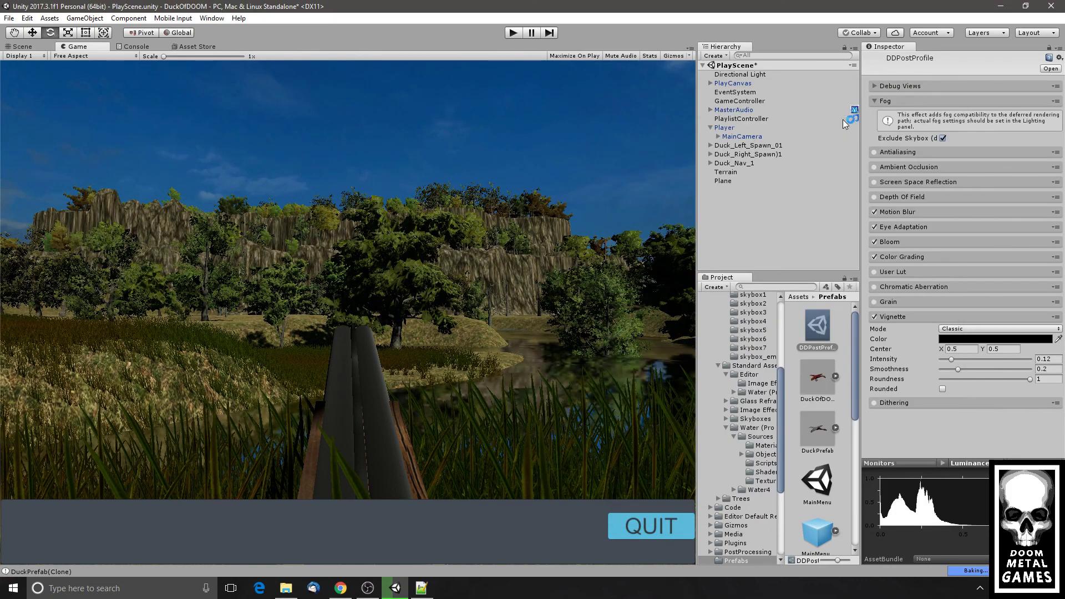
left_click(874, 102)
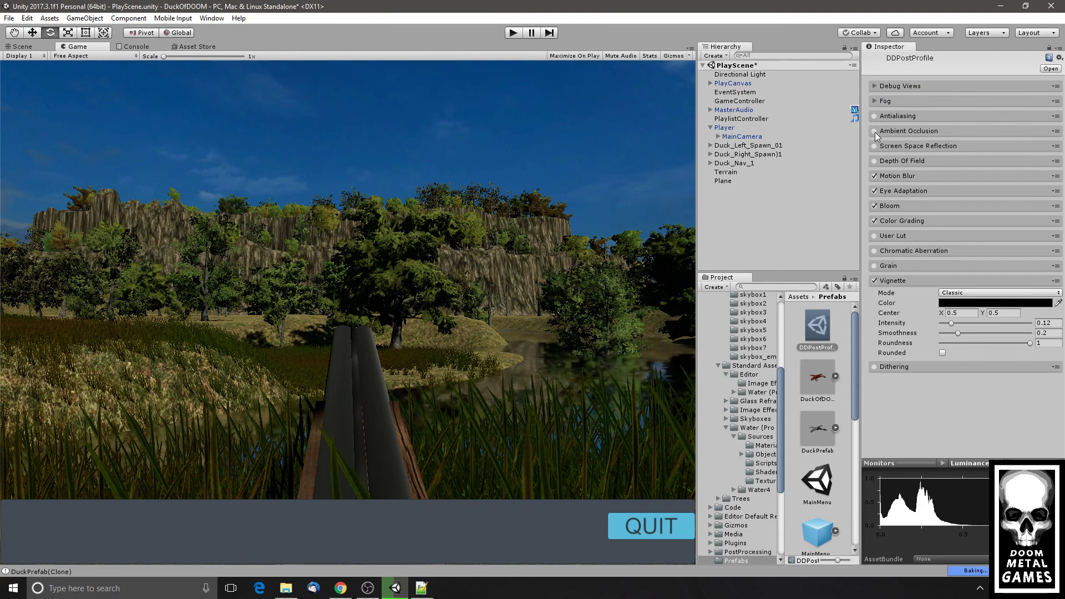
- Play-test the scene by shooting at the flying ducks in front of the cliff backdrop, and stop the game
left_click(511, 35)
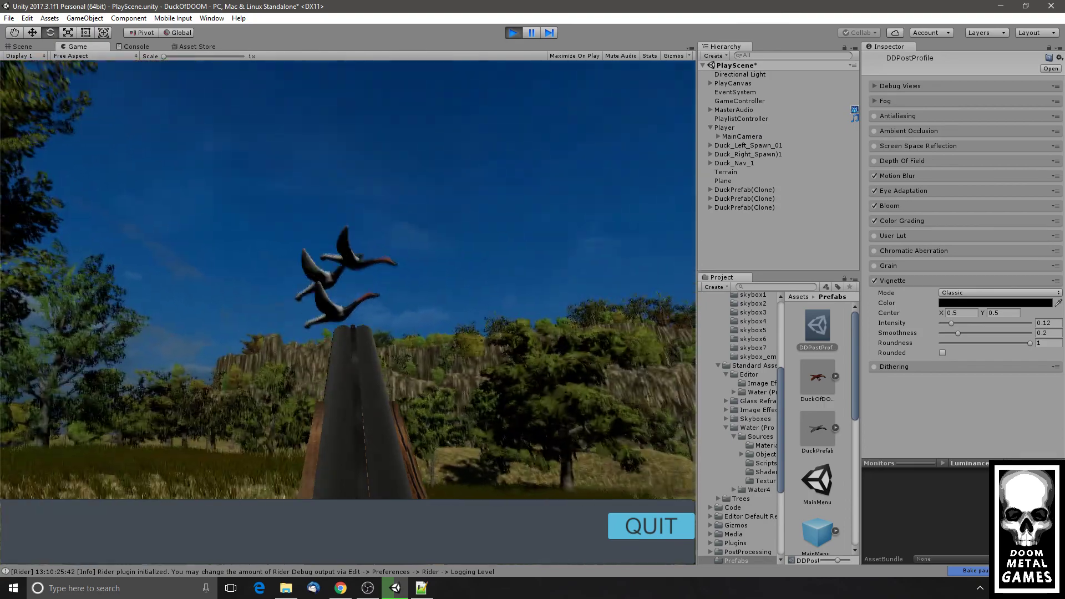
left_click(348, 312)
left_click(347, 312)
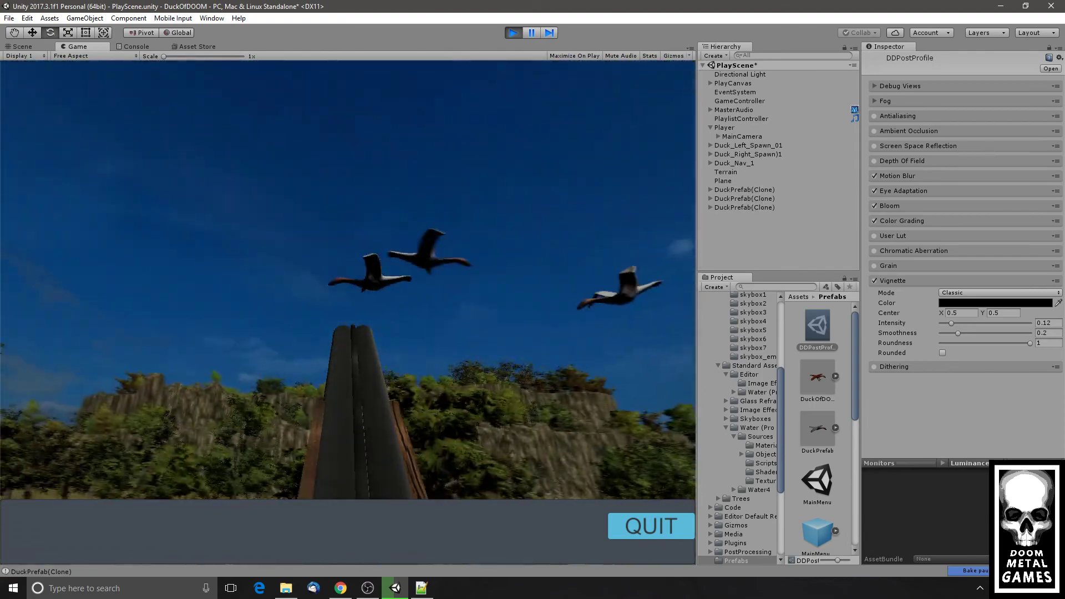
left_click(348, 313)
left_click(348, 313)
left_click(348, 312)
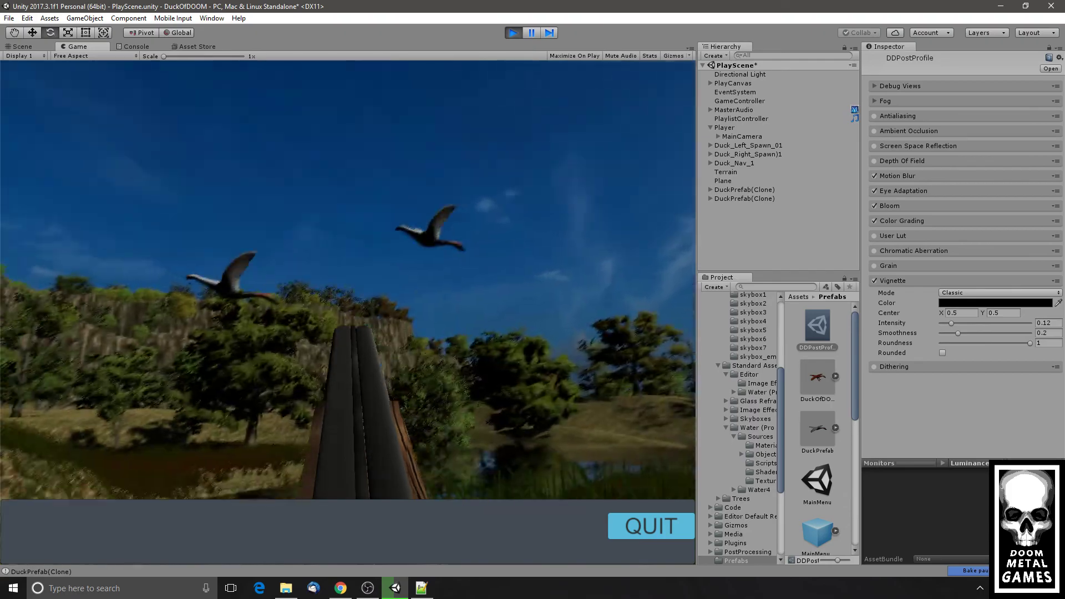
left_click(348, 313)
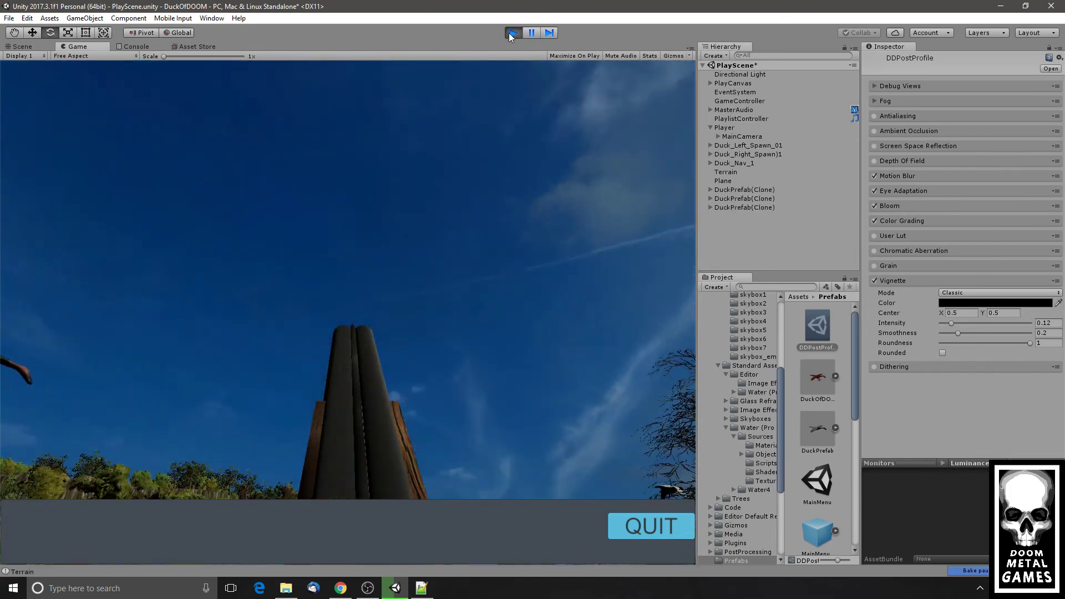
left_click(510, 33)
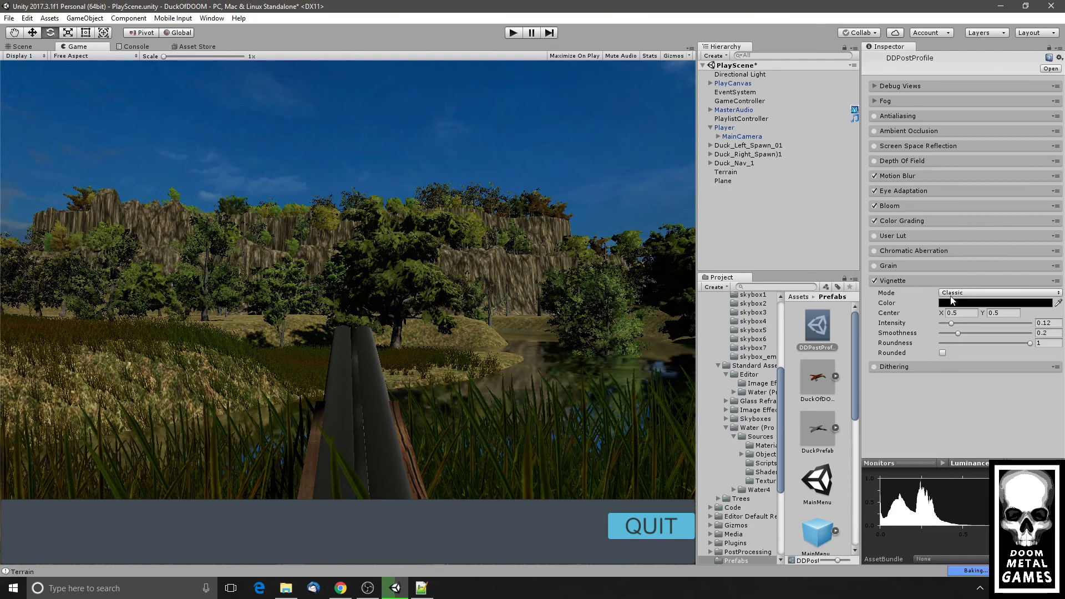
- Compare the view with the vignette off and on, raise its intensity slightly, and collapse its settings
left_click(876, 281)
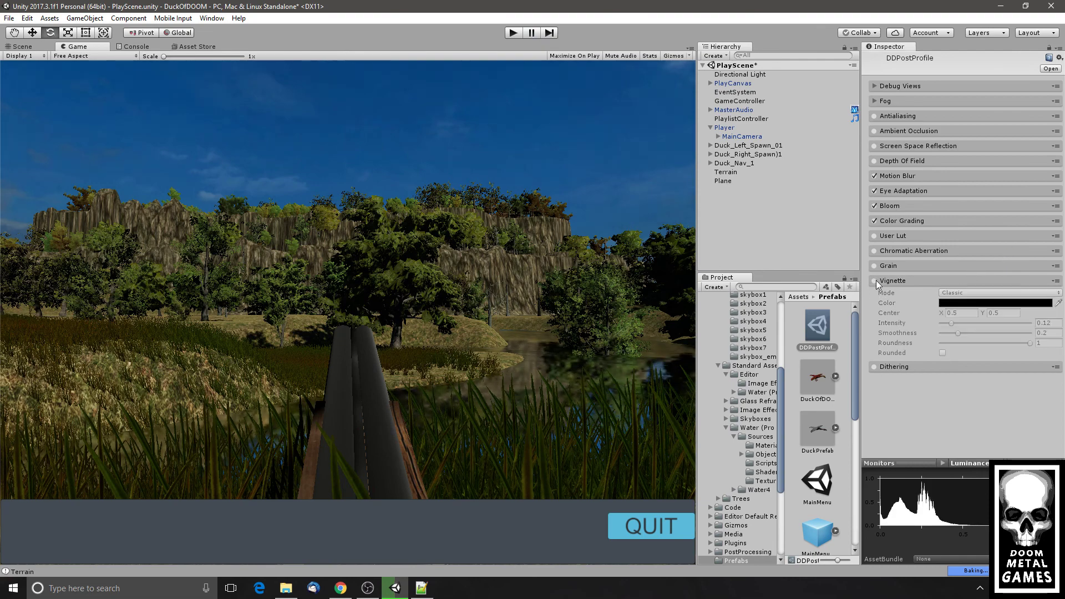
left_click(876, 281)
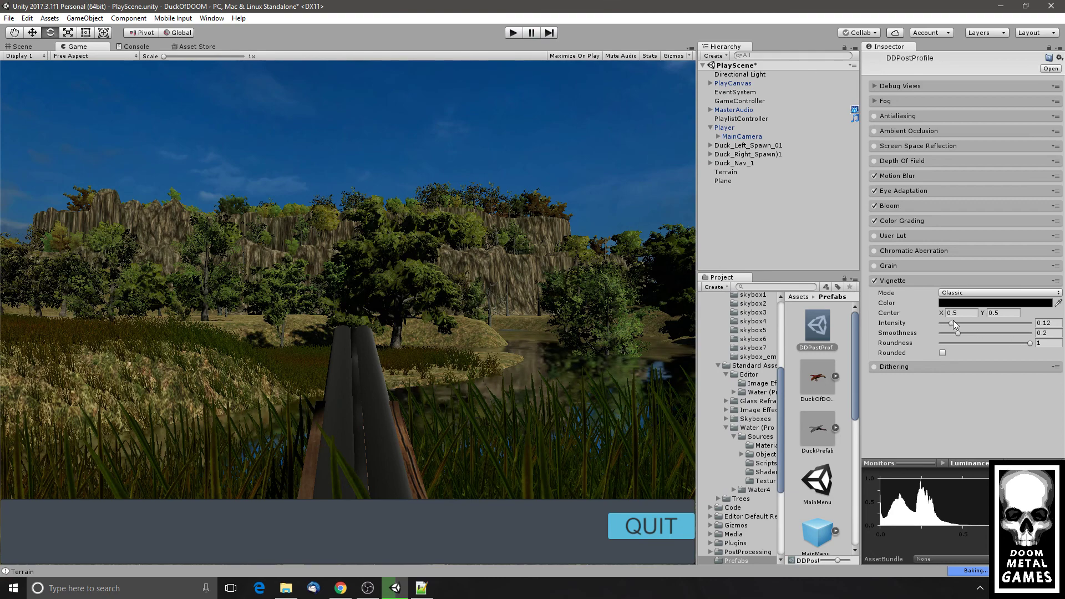
left_click_drag(954, 322, 965, 323)
left_click(901, 282)
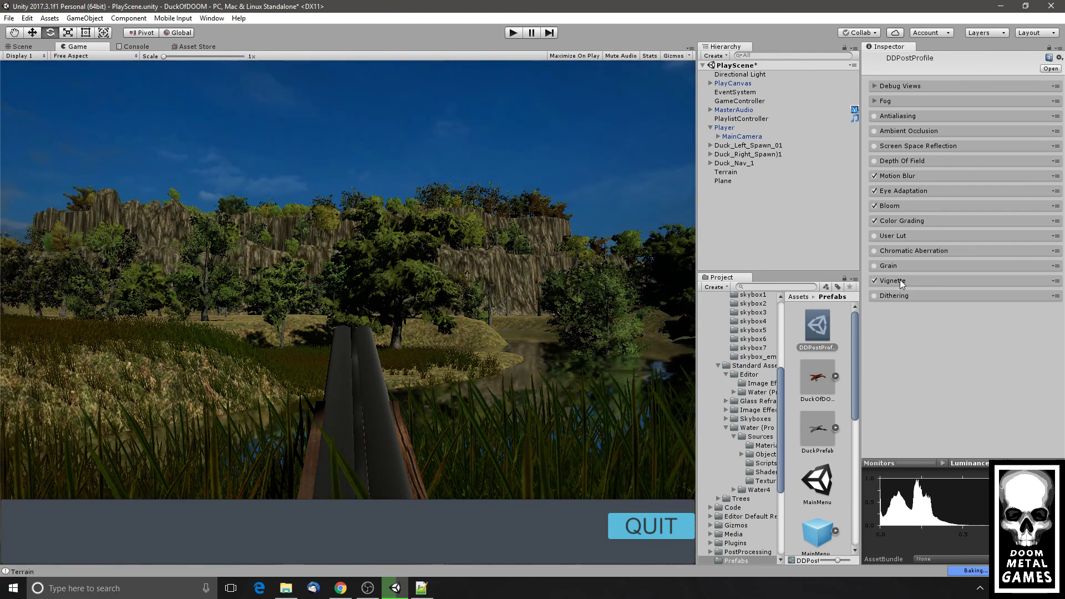
- In the profile's color grading, set the temperature to 9 and the post exposure to 1.19
left_click(897, 221)
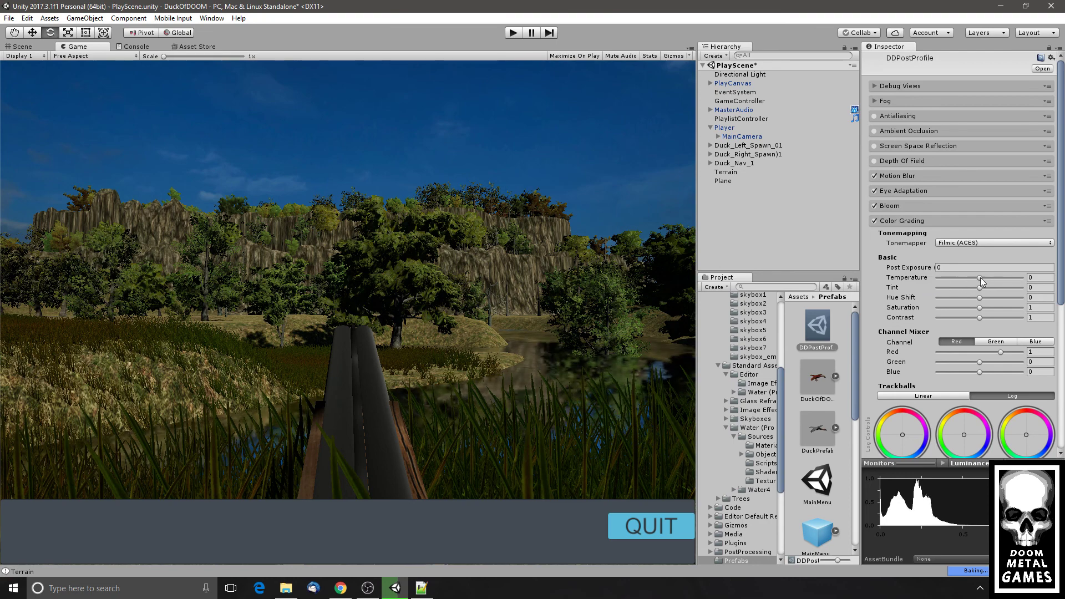
mouse_move(980, 281)
left_mouse_down()
mouse_move(994, 281)
mouse_move(960, 282)
mouse_move(987, 282)
left_mouse_up()
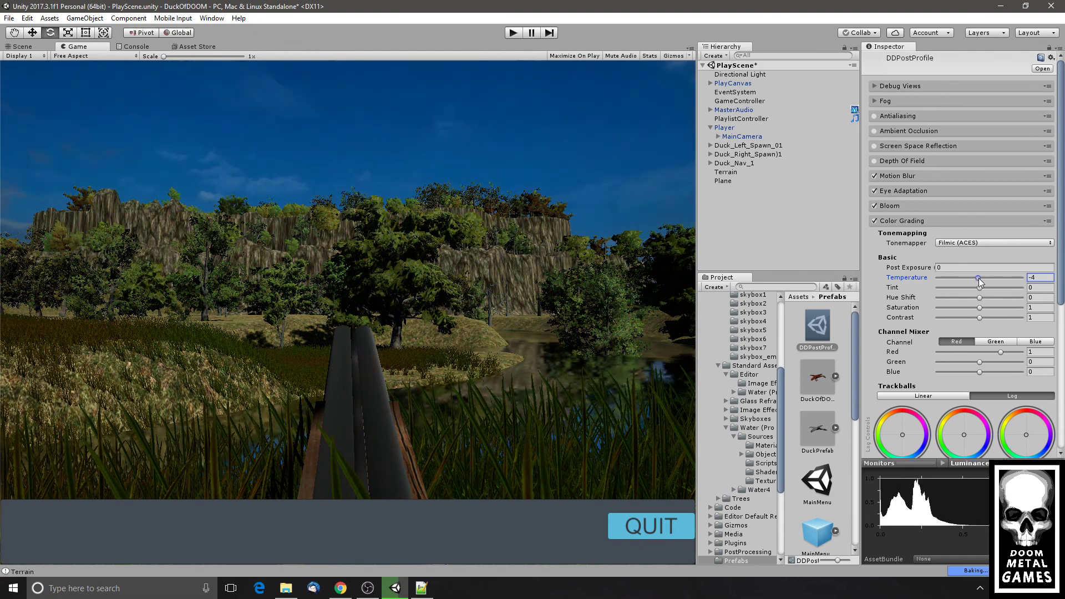
key("BackSpace")
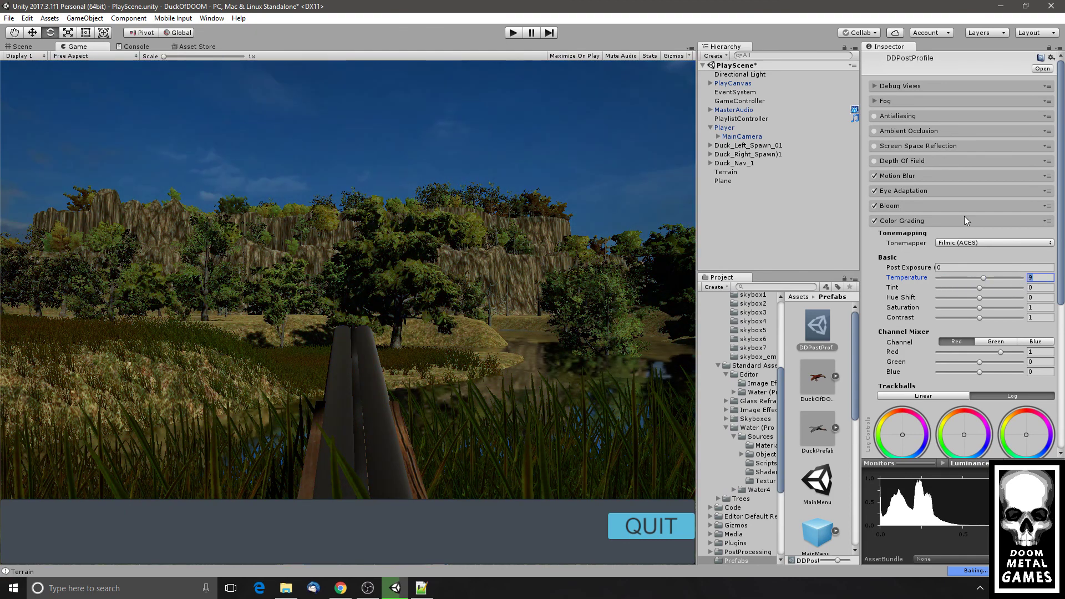
key("Return")
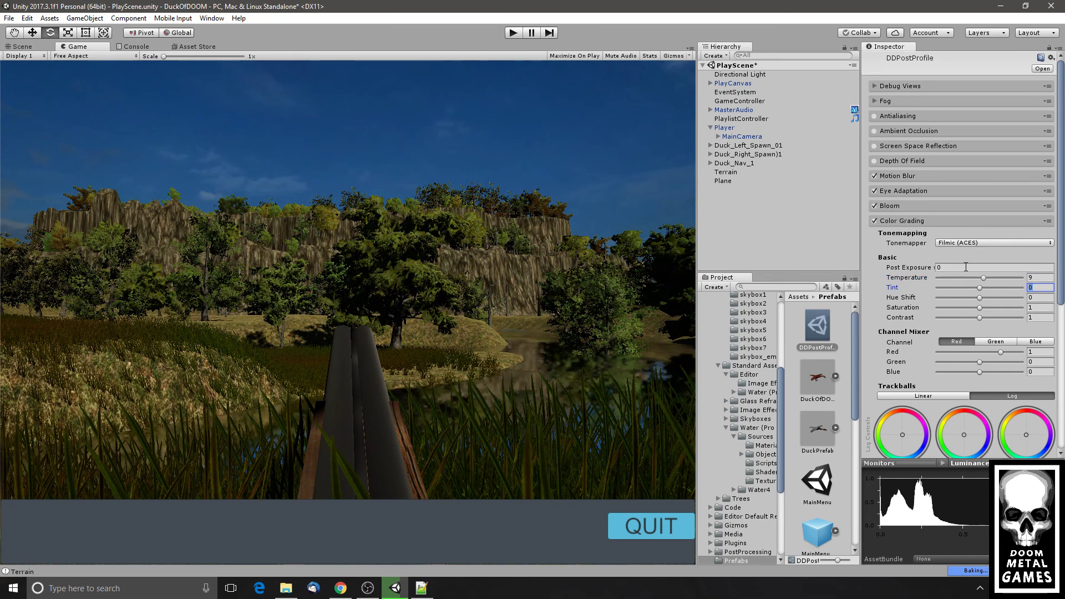
left_click(966, 267)
type("1")
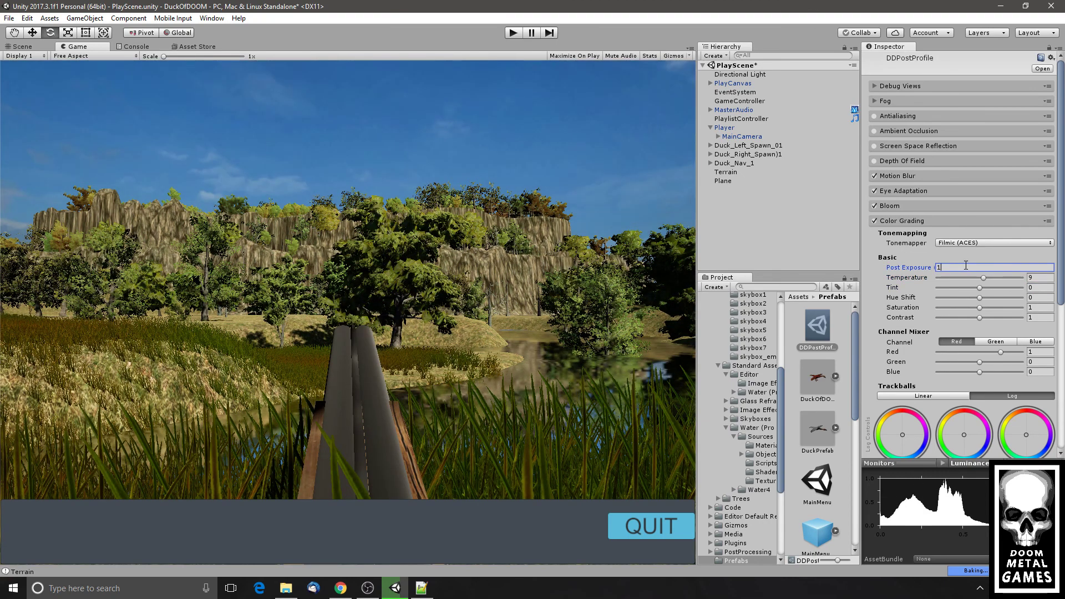
mouse_move(913, 270)
left_mouse_down()
mouse_move(892, 273)
mouse_move(922, 278)
left_mouse_up()
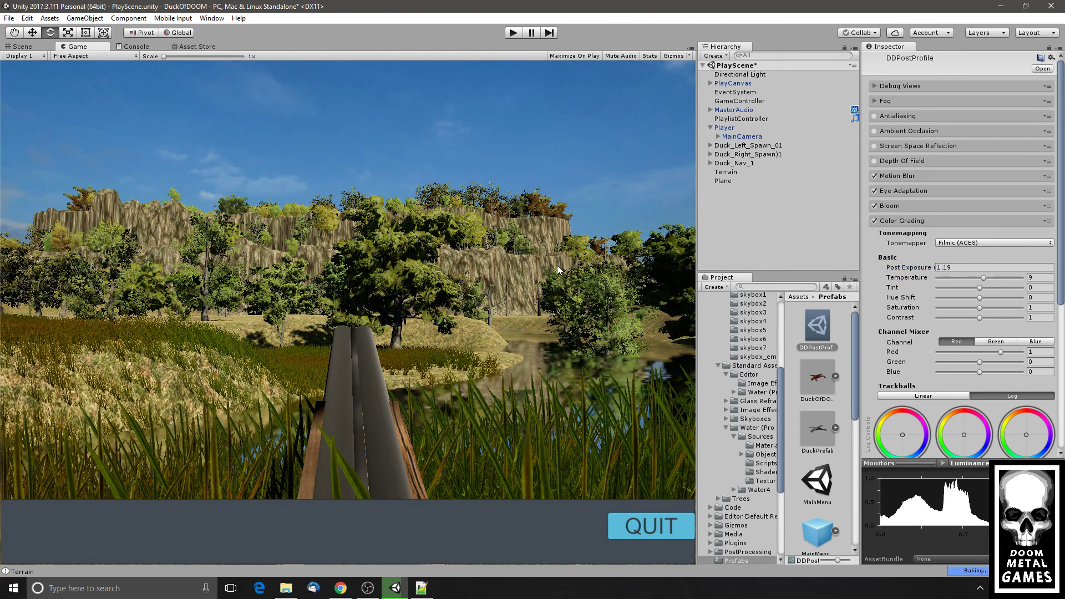
- Edit the terrain's first paint texture and replace its albedo with the ground8 texture
left_click(733, 172)
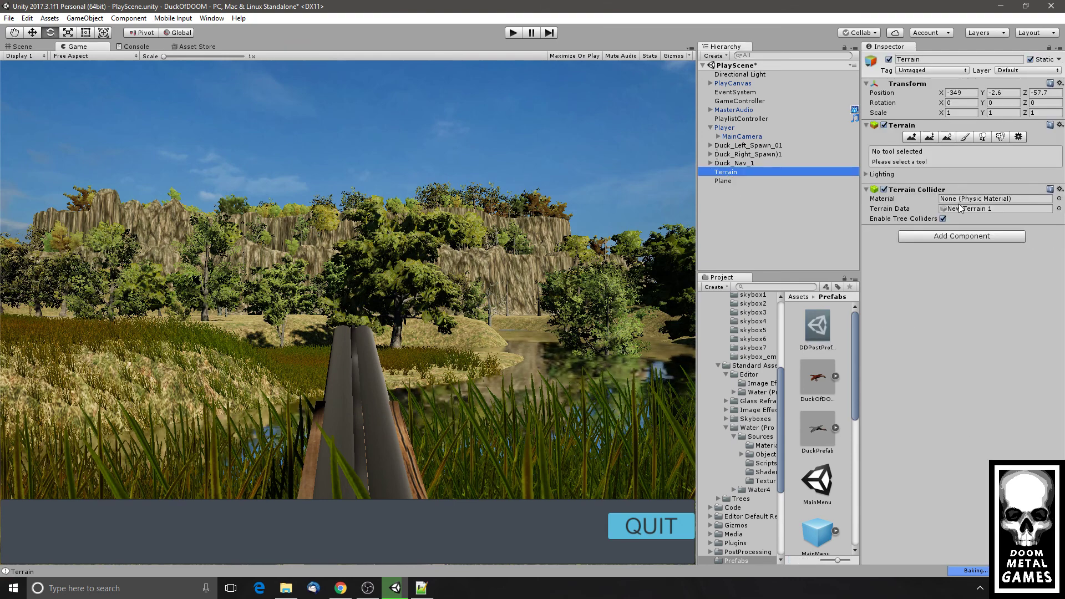
left_click(965, 137)
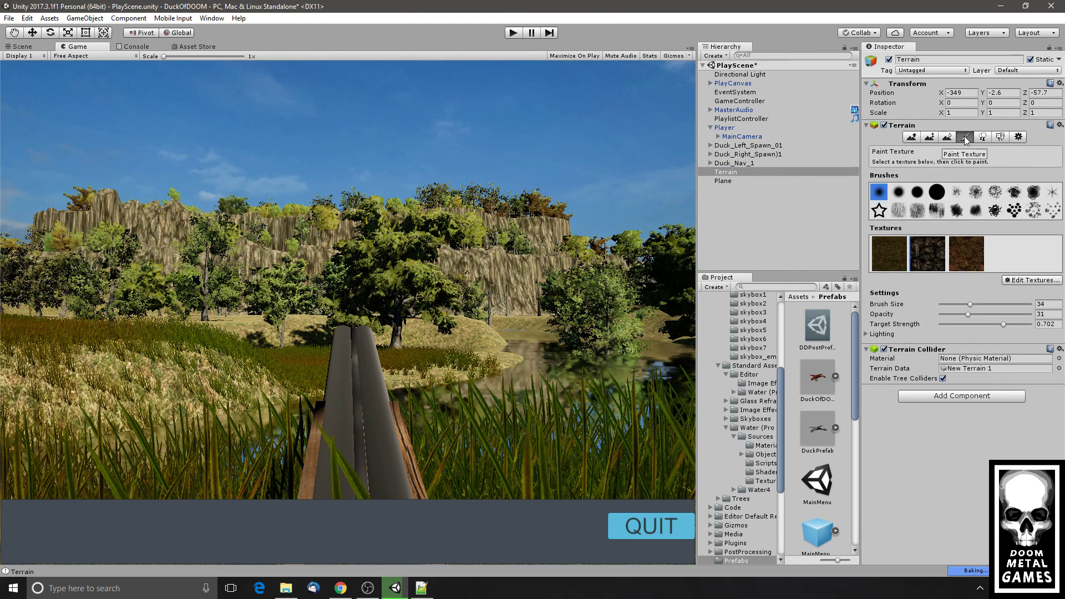
left_click(1021, 281)
left_click(1007, 294)
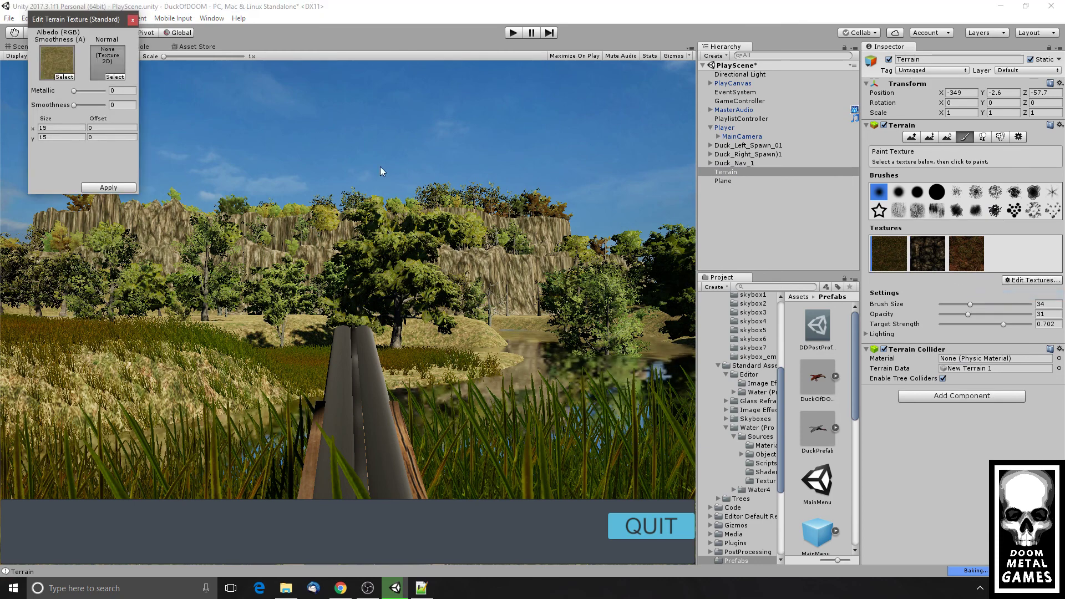
left_click(65, 77)
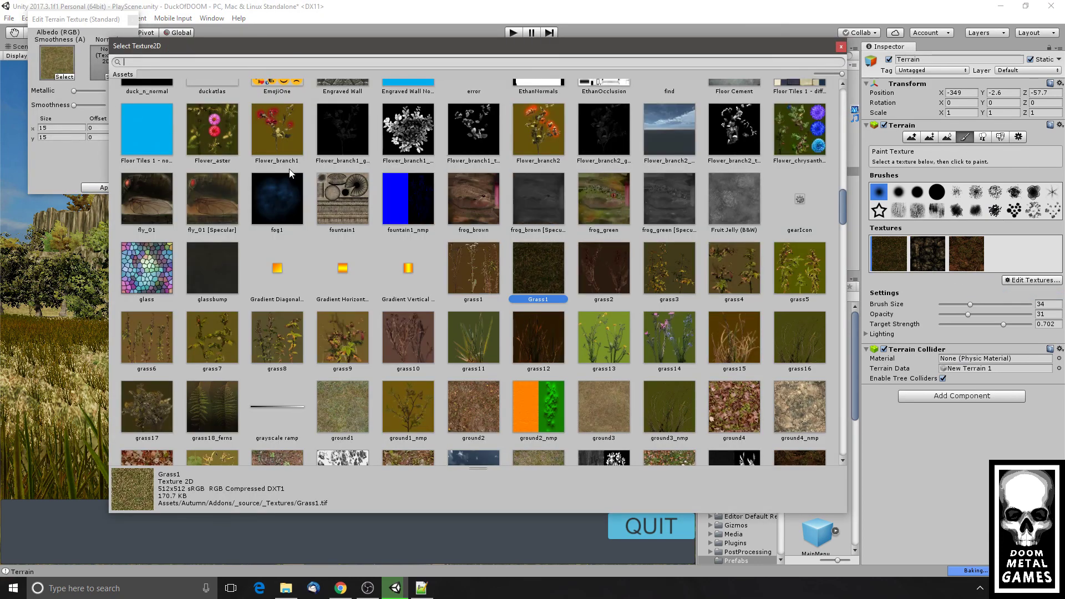
left_click(355, 405)
scroll(355, 405, "down", 3)
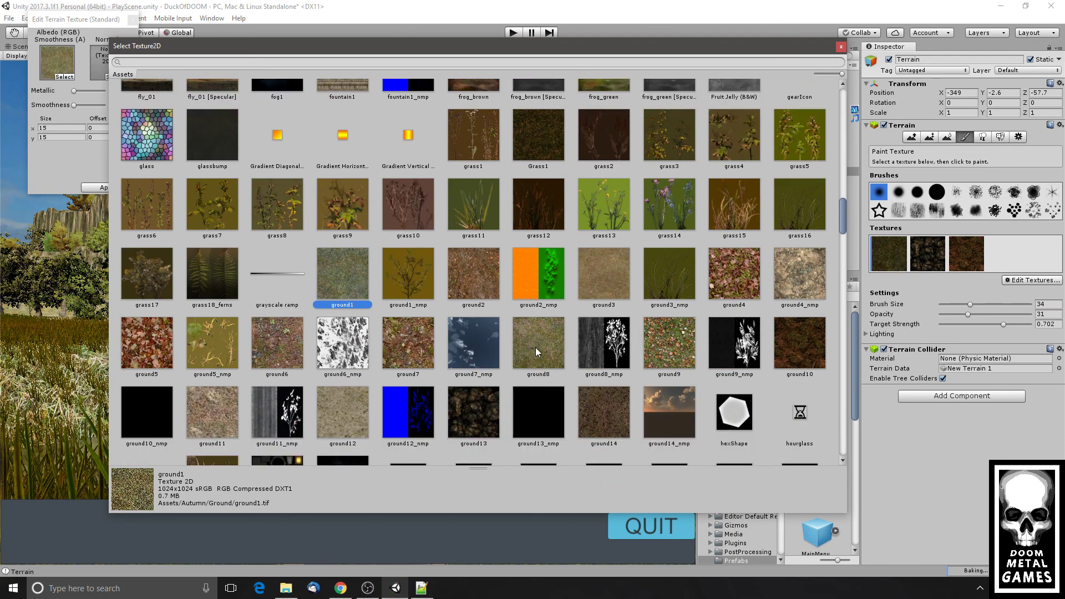
double_click(535, 342)
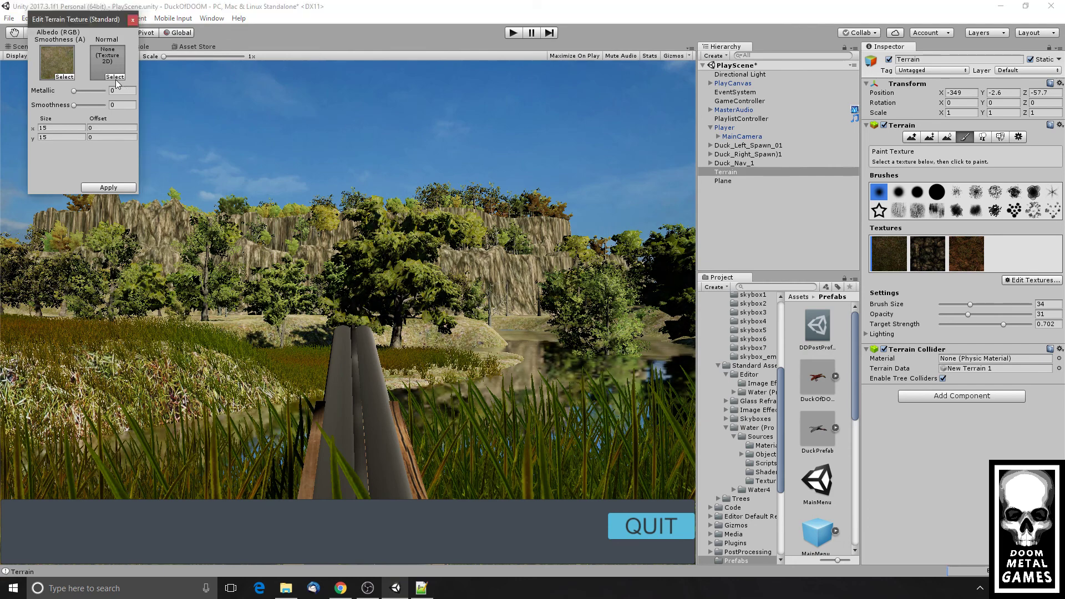
- Assign ground8_nmp as the normal map of the terrain's first texture and apply the changes
left_click(115, 77)
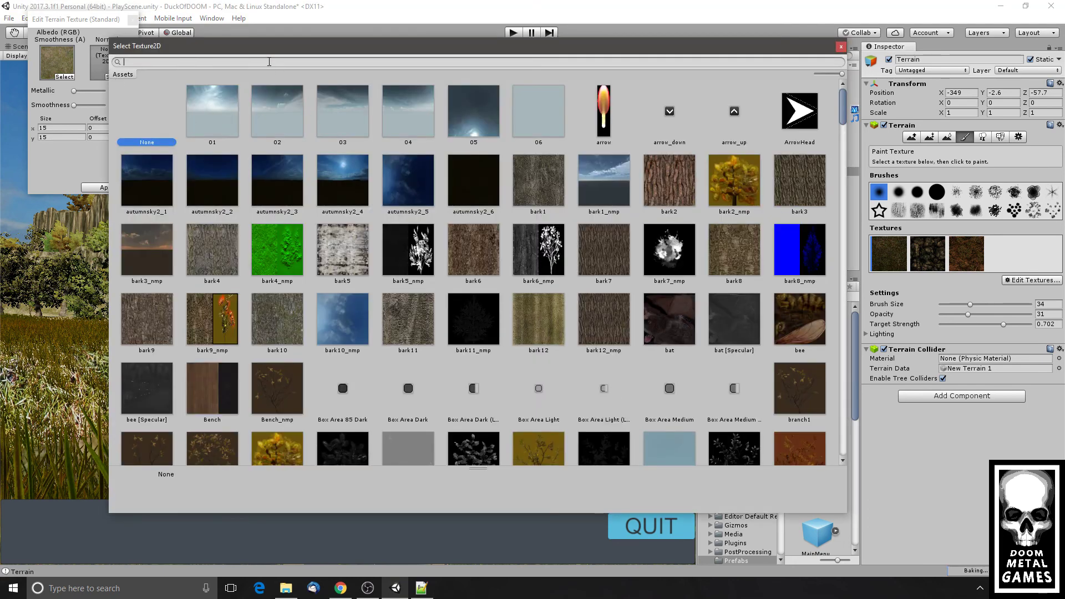
type("ground")
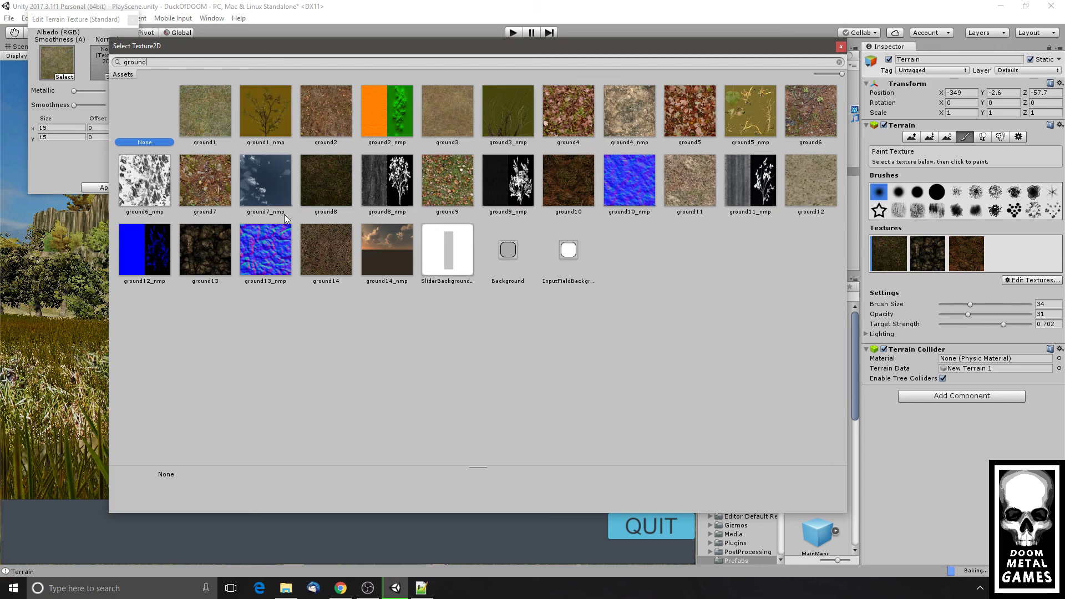
double_click(388, 184)
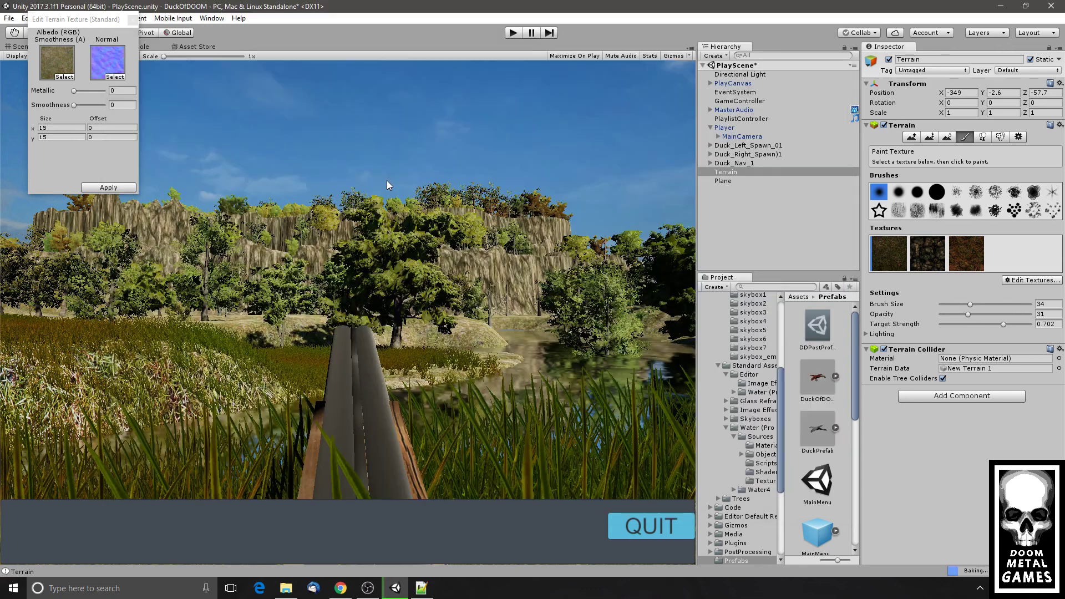
left_click(123, 186)
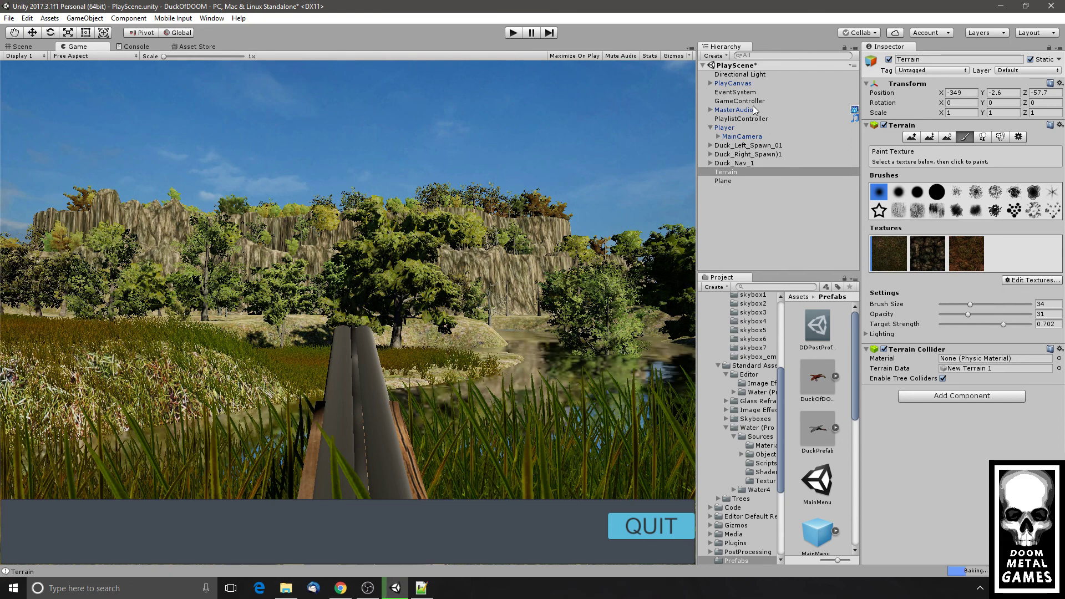
- Switch to the scene view and erase the trees standing in the middle of the pond using the terrain's Paint Trees tool
scroll(718, 355, "up", 3)
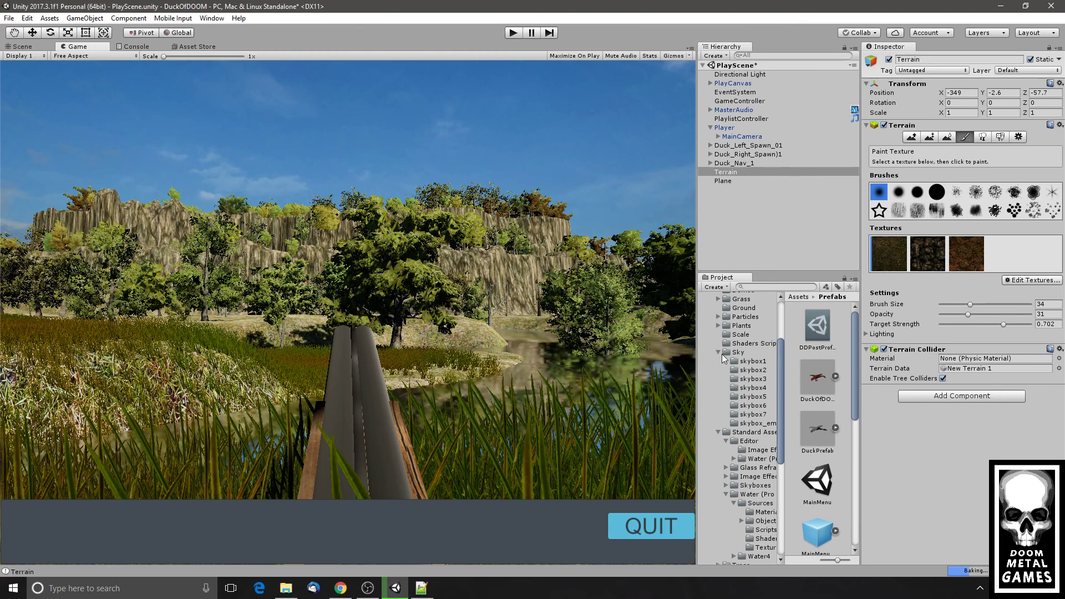
left_click(20, 46)
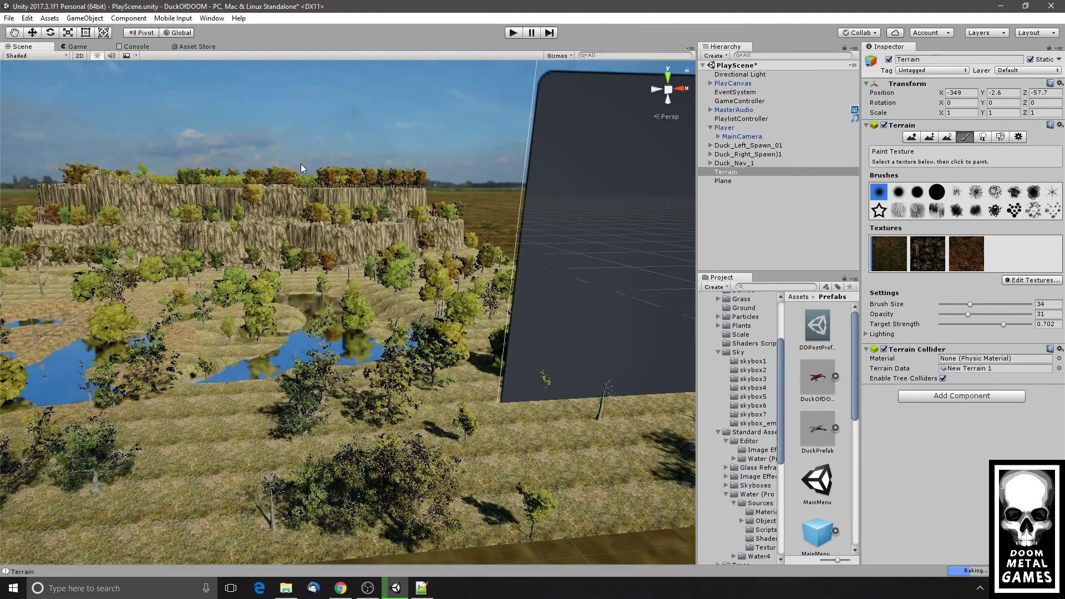
left_click_drag(338, 224, 345, 307, "alt")
scroll(321, 236, "up", 3)
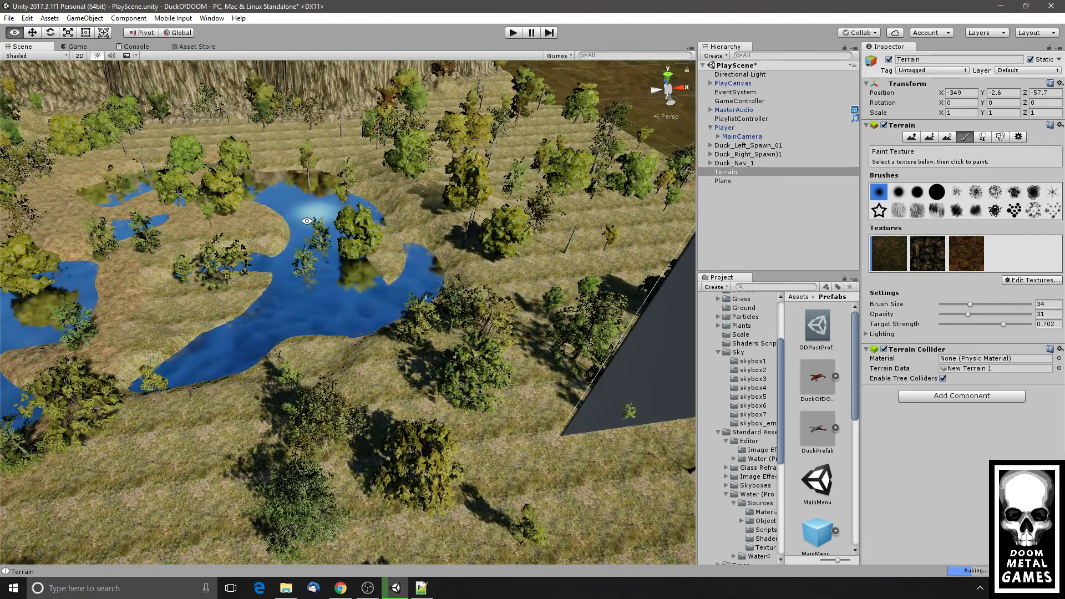
middle_click_drag(314, 220, 318, 232)
scroll(319, 232, "up", 6)
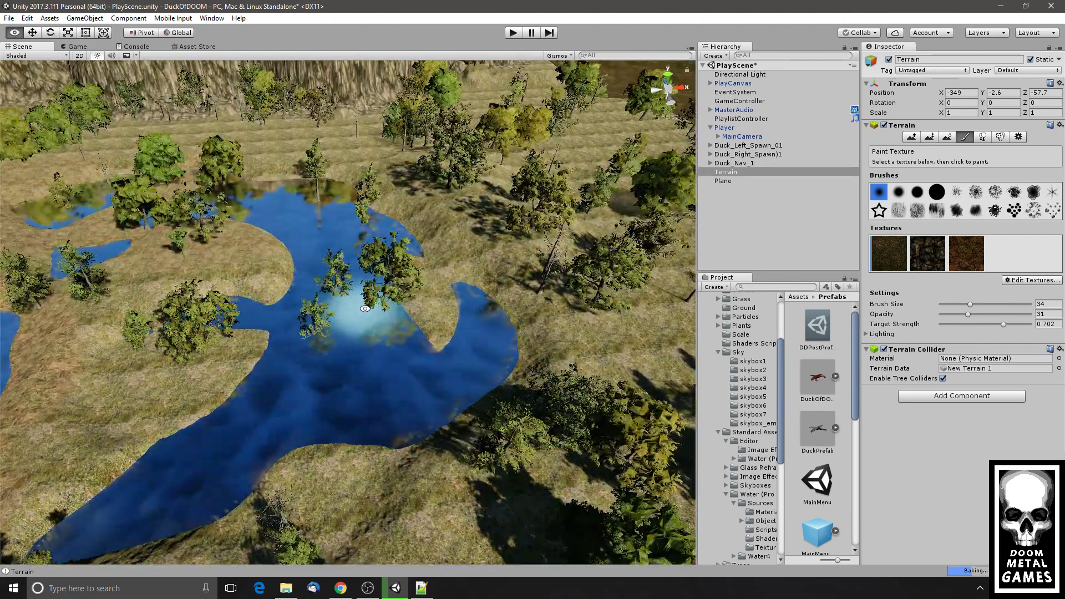
left_click(982, 136)
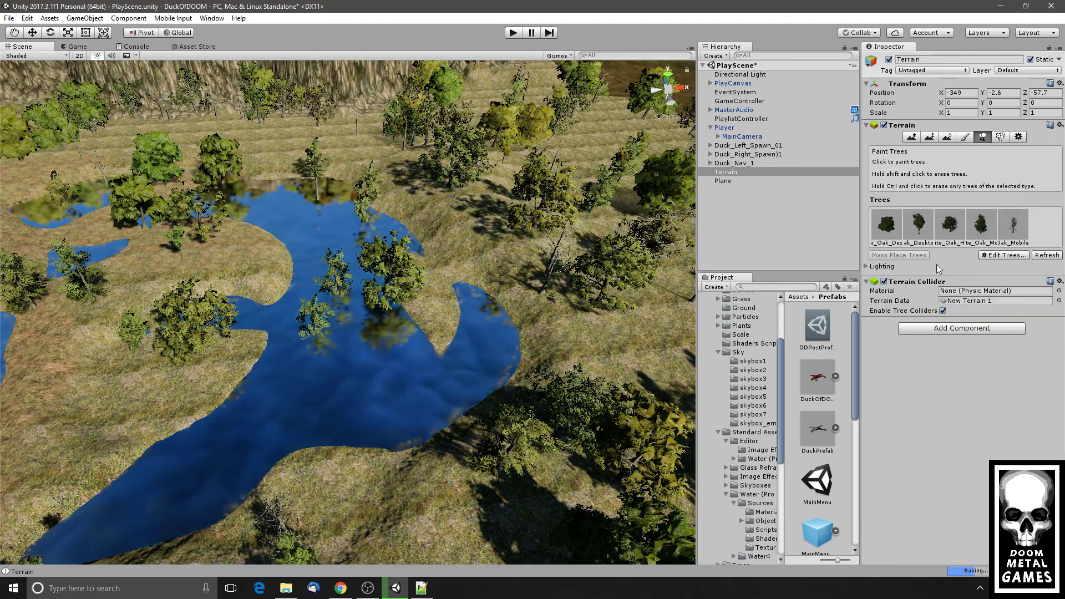
left_click(965, 137)
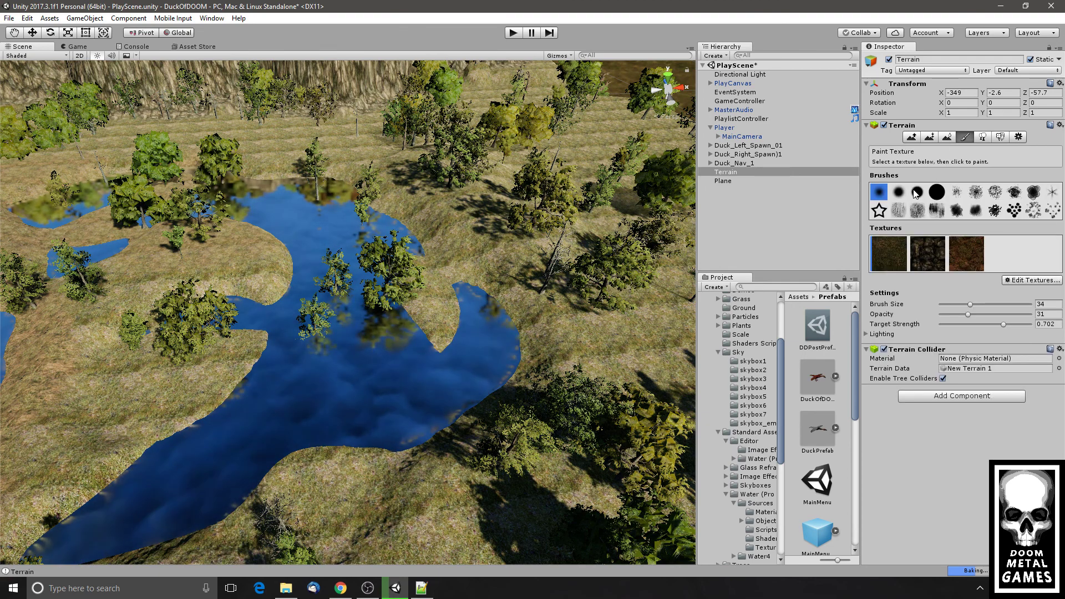
left_click(999, 137)
left_click(983, 138)
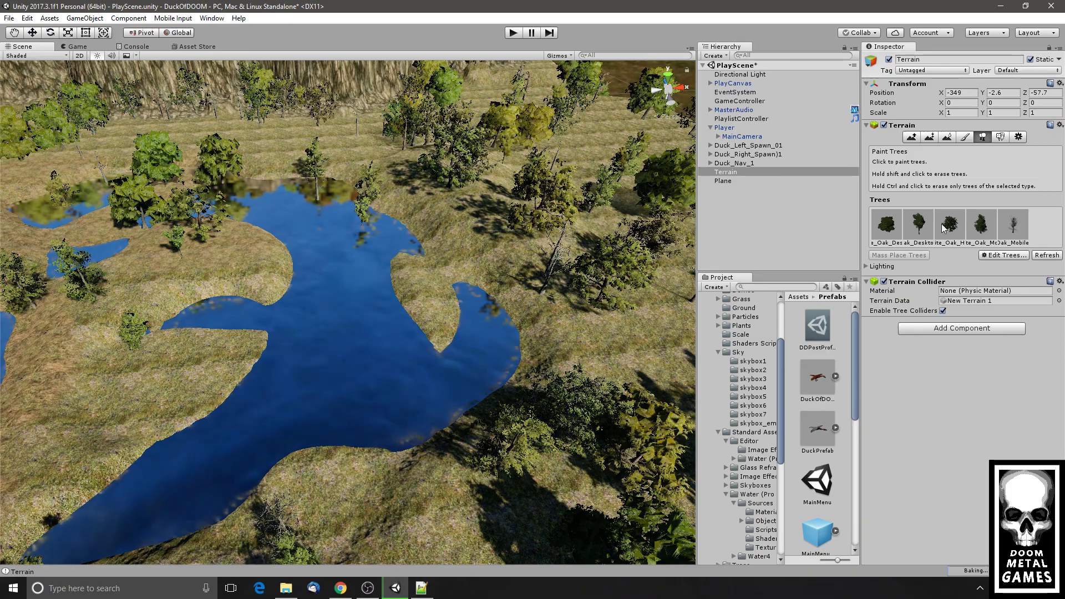
- Paint a dense grove on the land beside the pond with the terrain's fourth oak tree and check it in the game view
left_click(985, 229)
left_click(188, 268)
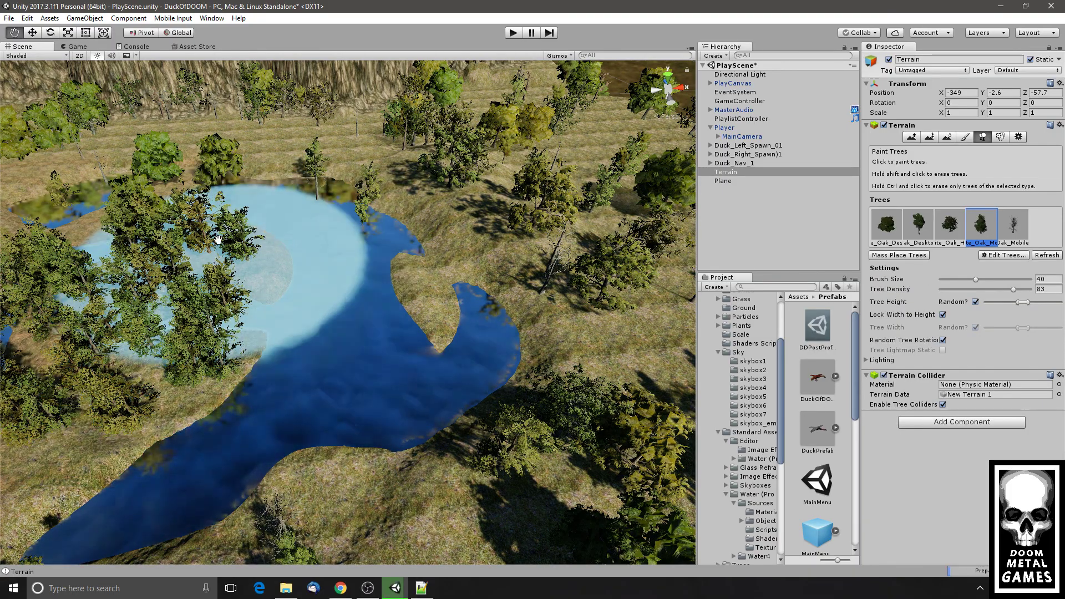
middle_click_drag(238, 253, 602, 139)
mouse_move(602, 138)
left_mouse_down()
mouse_move(178, 122)
mouse_move(76, 149)
left_mouse_up()
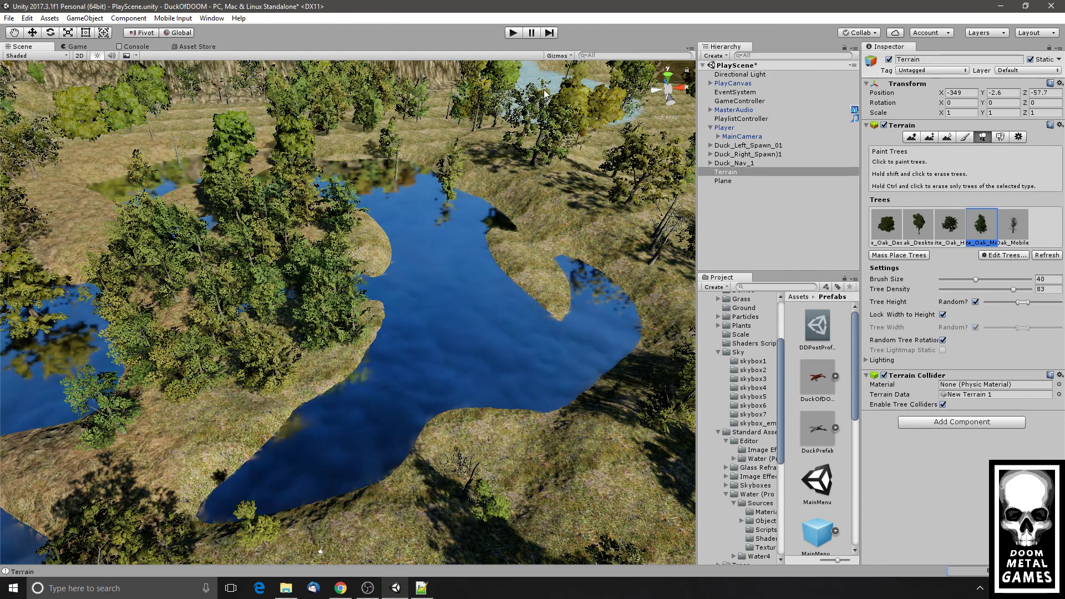
mouse_move(543, 233)
middle_mouse_down()
mouse_move(554, 331)
mouse_move(552, 282)
middle_mouse_up()
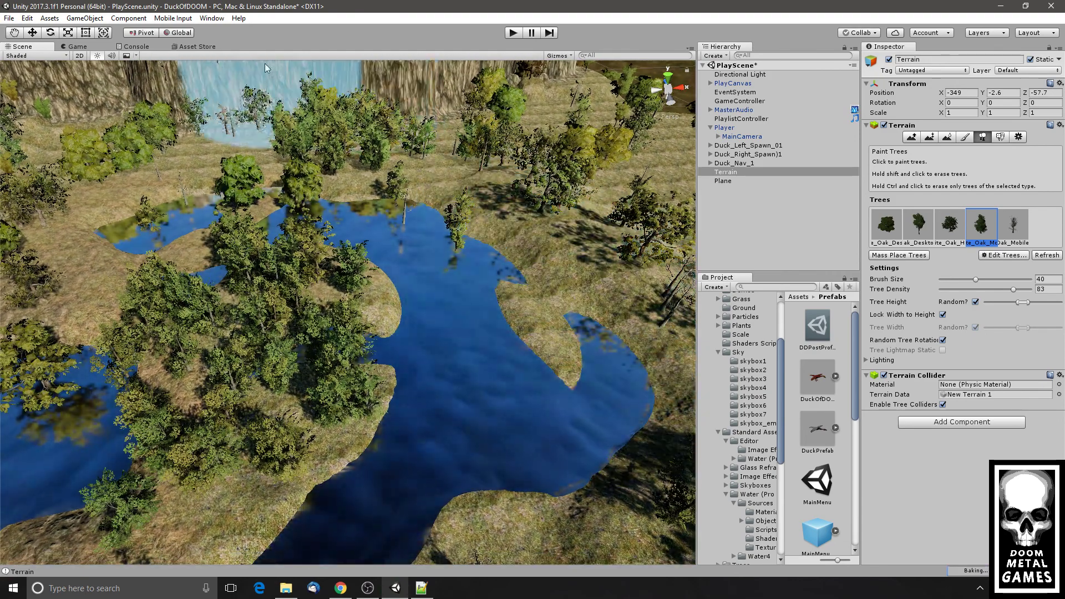
left_click(76, 49)
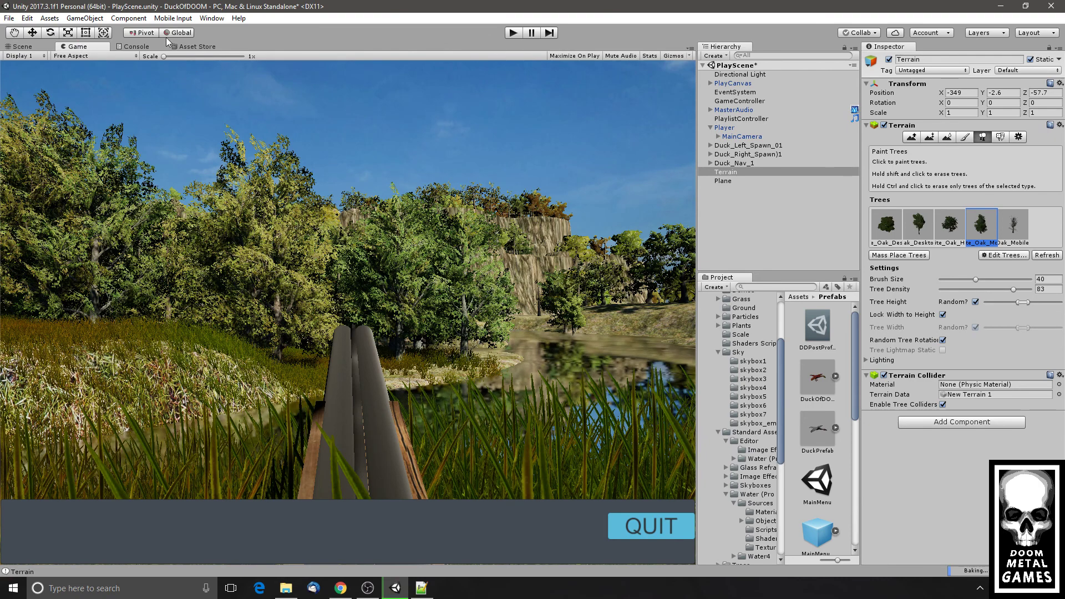
- Paint grass12 details over the grove's bank with brush size 31 and target strength 0.25, and check the game view
left_click(1001, 137)
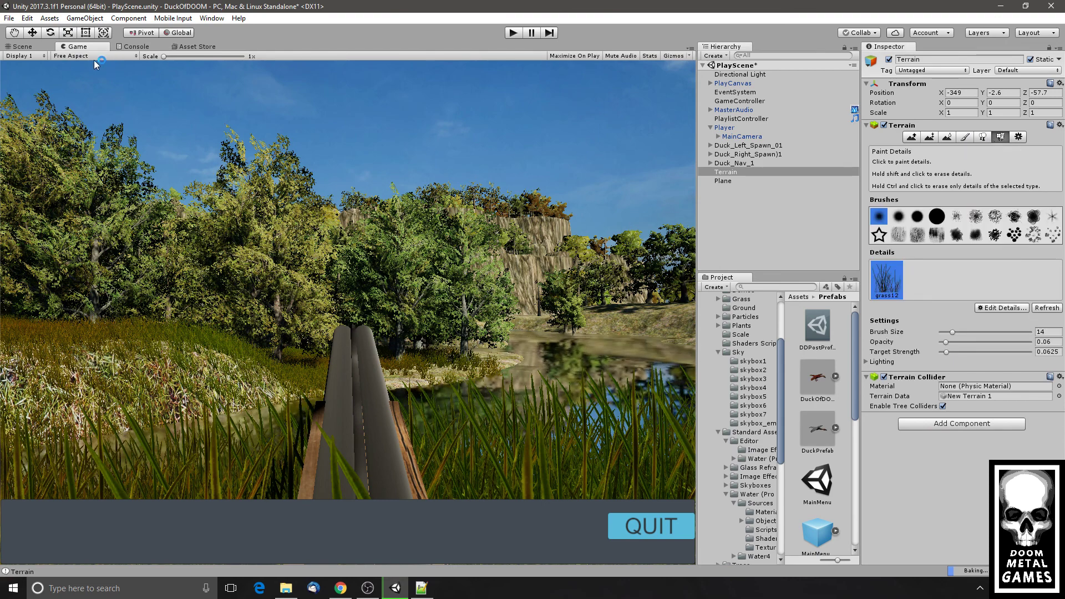
key("ctrl+1")
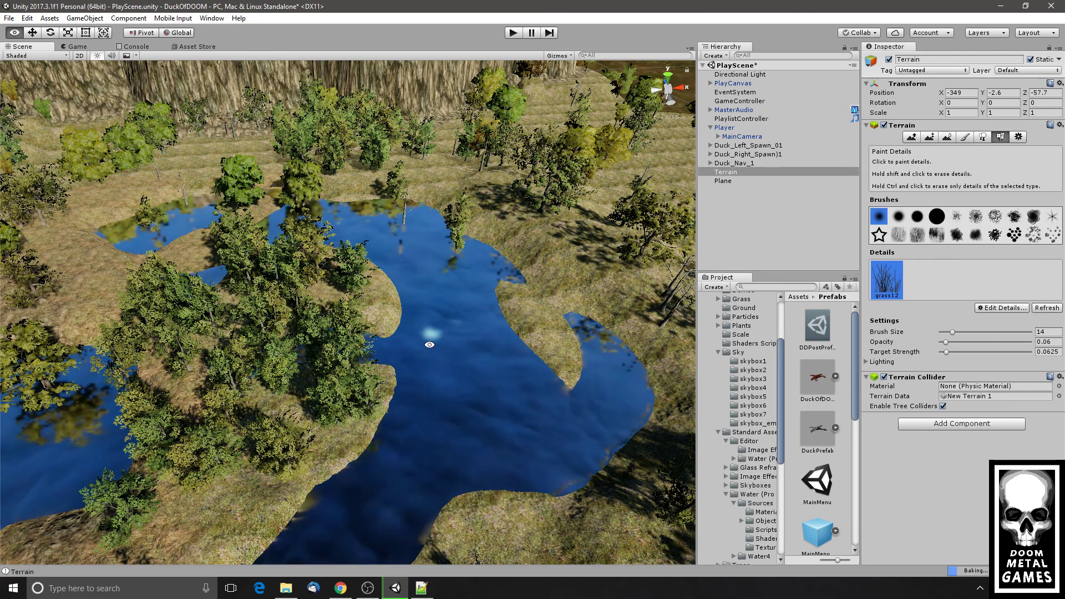
middle_click_drag(431, 342, 565, 199)
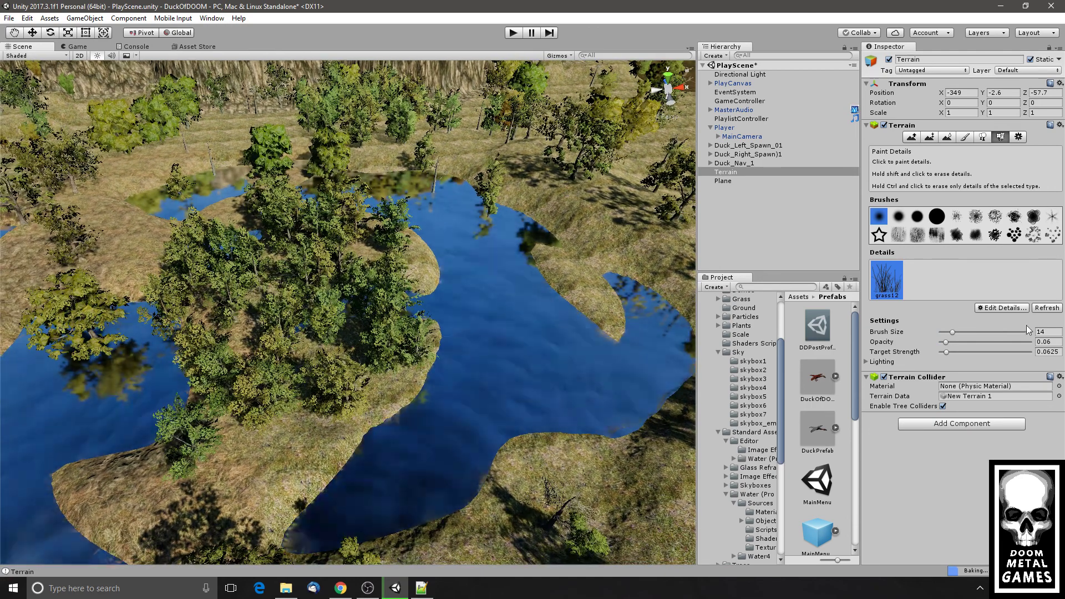
left_click(968, 331)
left_click(964, 352)
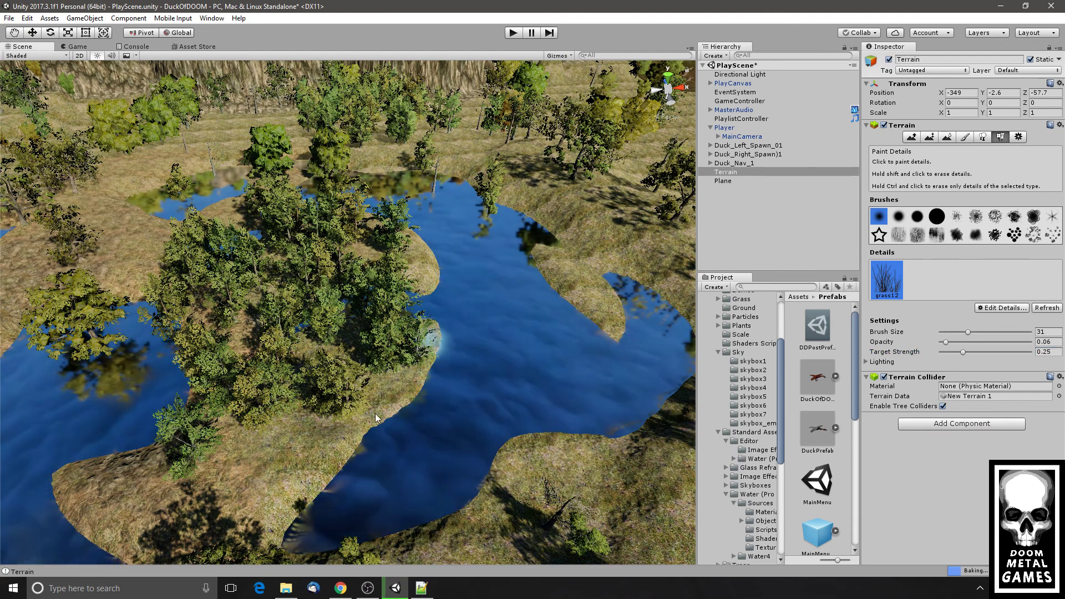
left_click(65, 47)
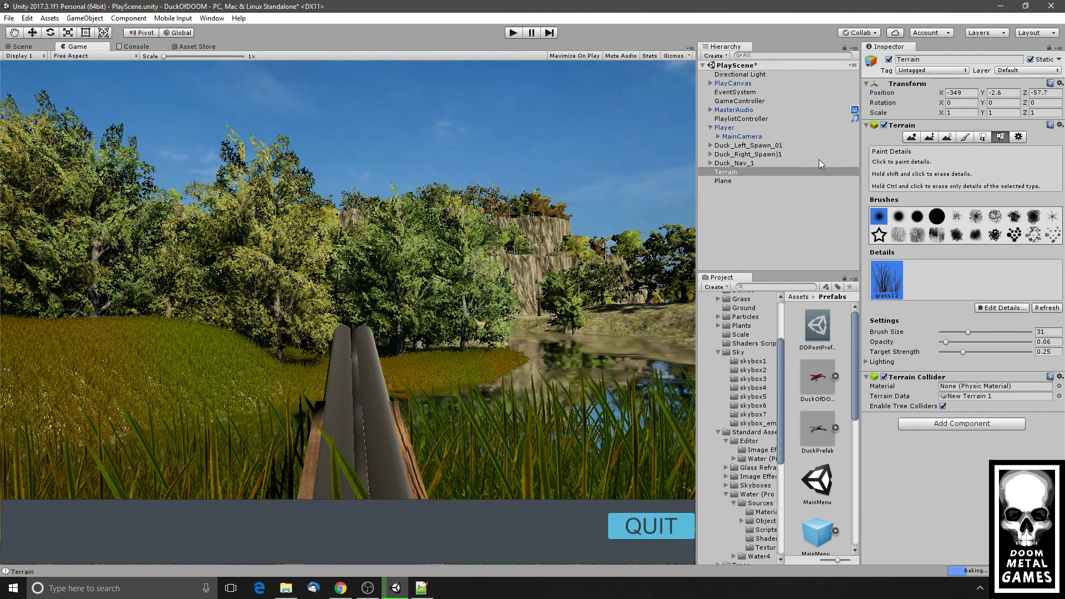
- Browse the Autumn Plants treecreator folder and inspect the Flowers1 prefab
left_click(722, 353)
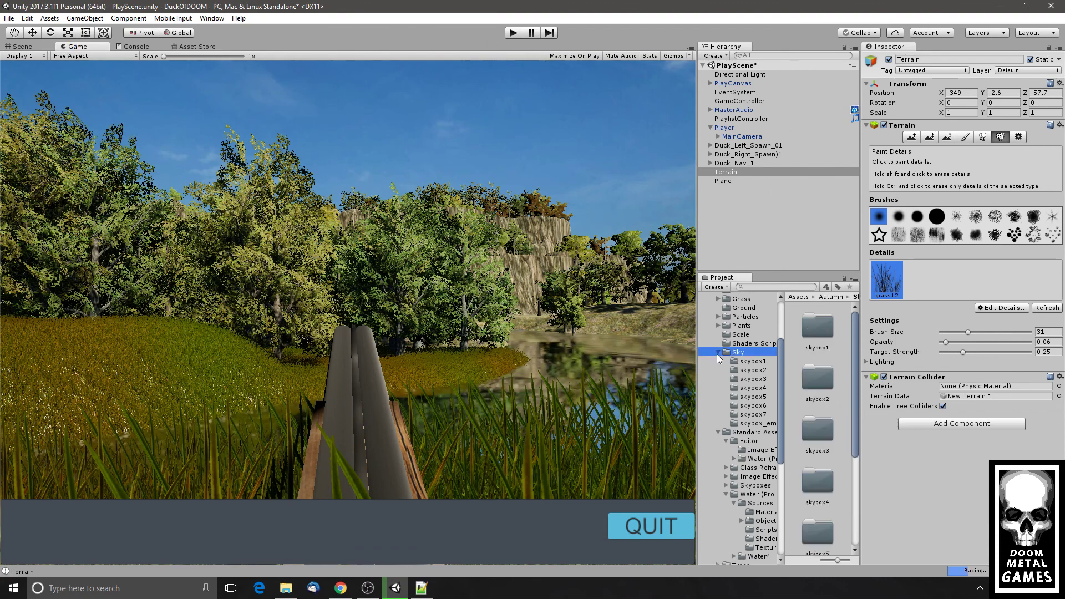
left_click(738, 317)
left_click(740, 326)
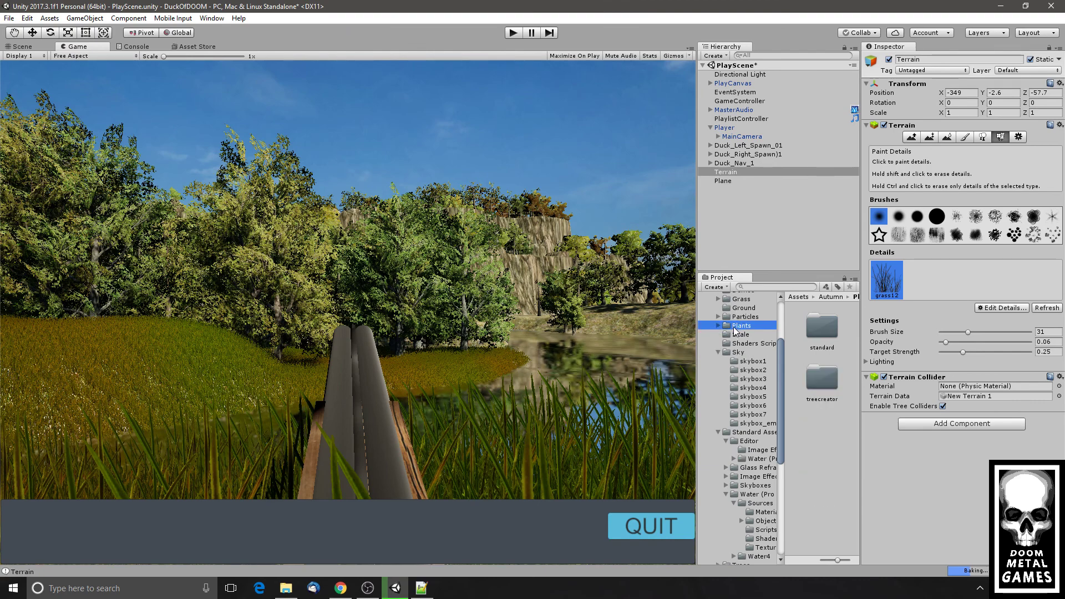
double_click(822, 372)
left_click(822, 415)
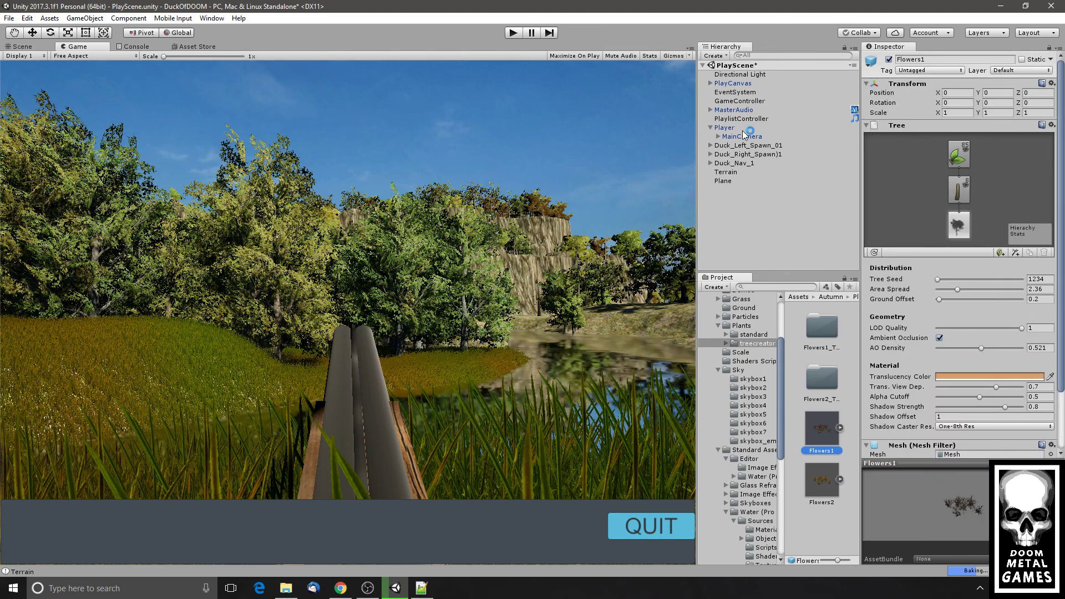
- Find the Flowers1 prefab by searching for "flower" and add it to the terrain's paintable trees
left_click(726, 172)
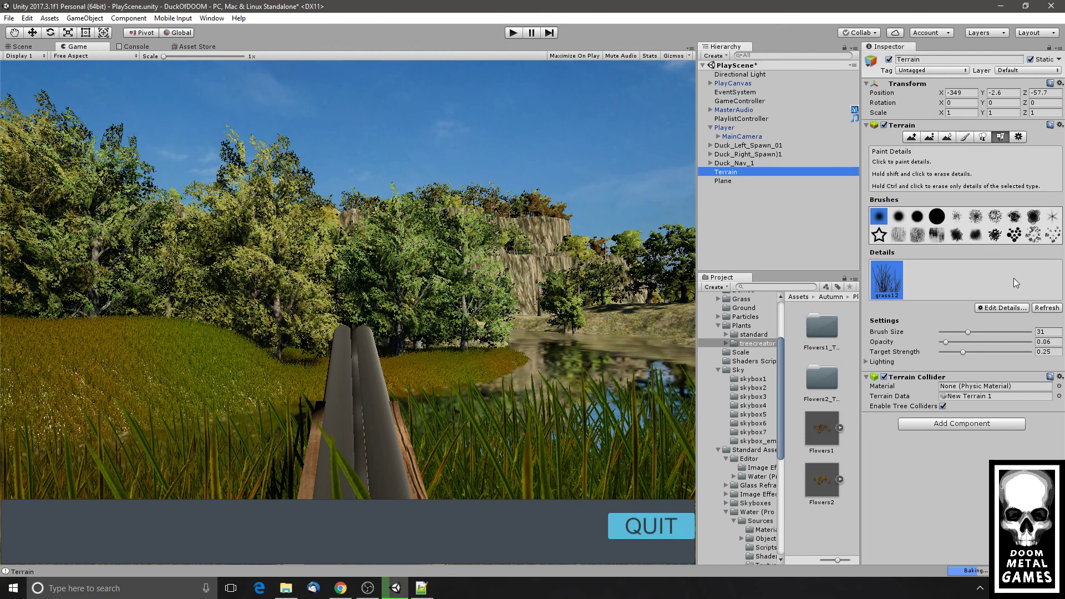
left_click(983, 137)
left_click(996, 255)
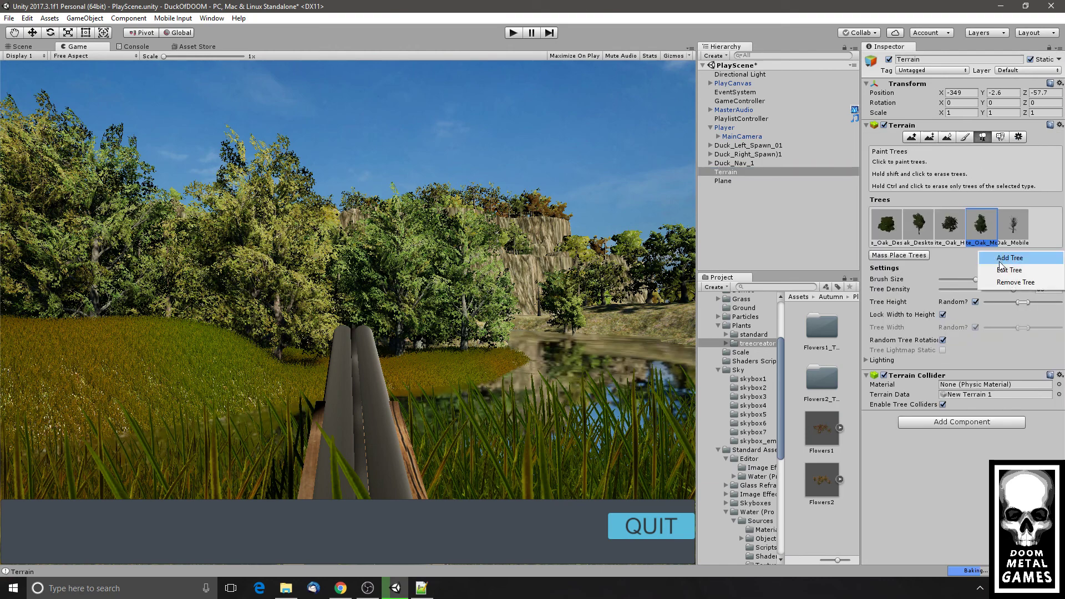
left_click(1003, 260)
left_click(220, 34)
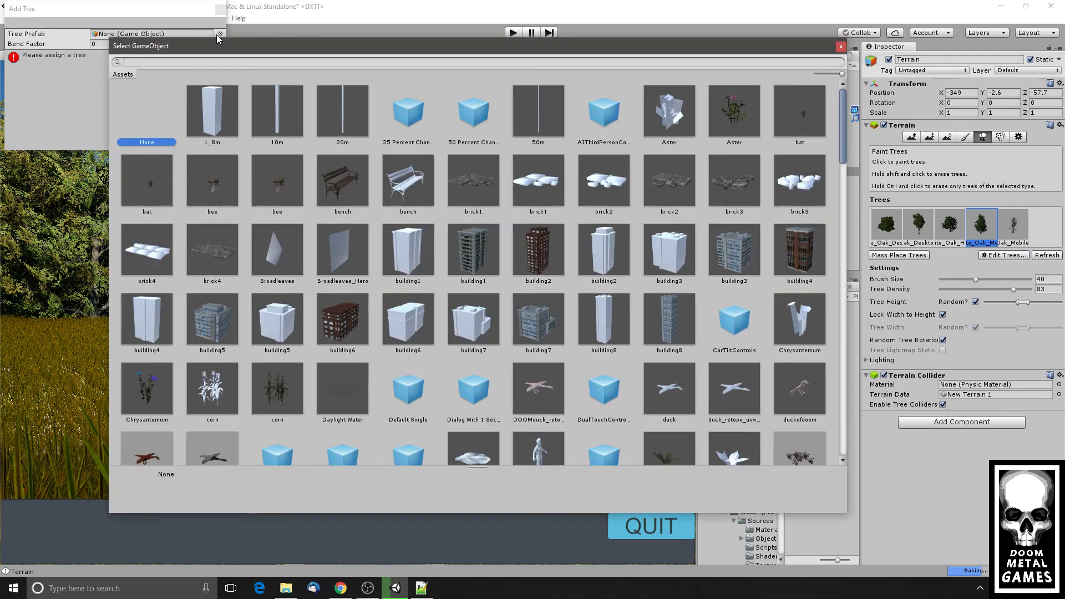
scroll(398, 245, "down", 15)
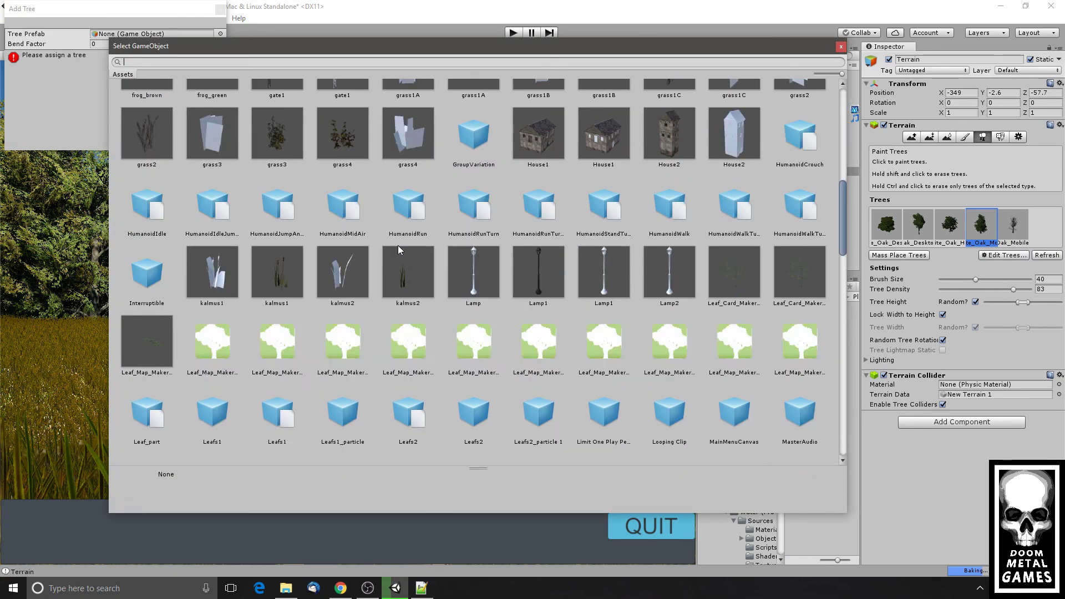
scroll(397, 246, "down", 5)
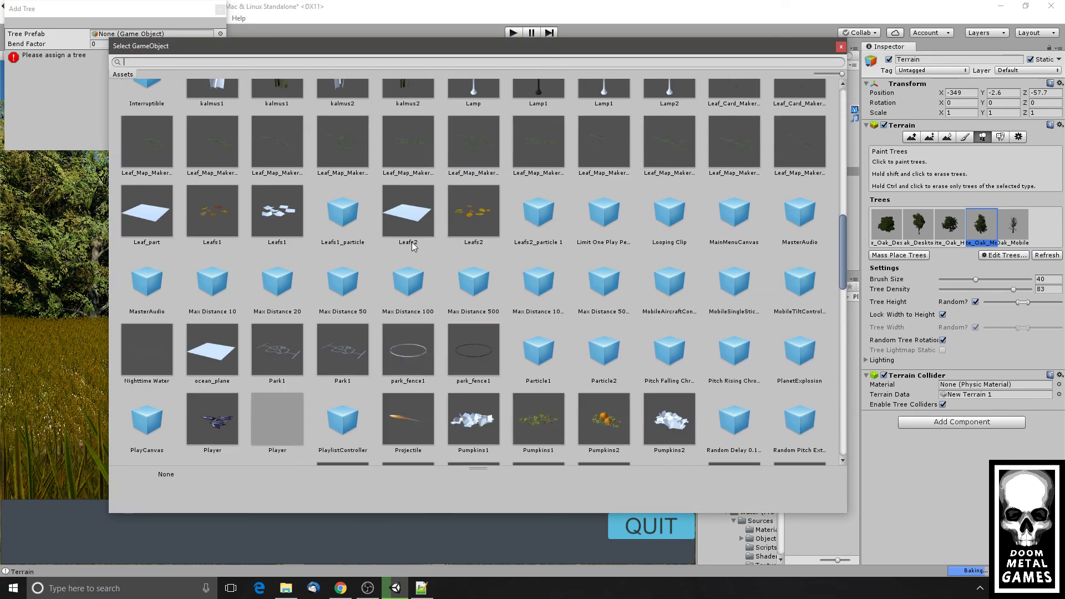
scroll(412, 245, "down", 2)
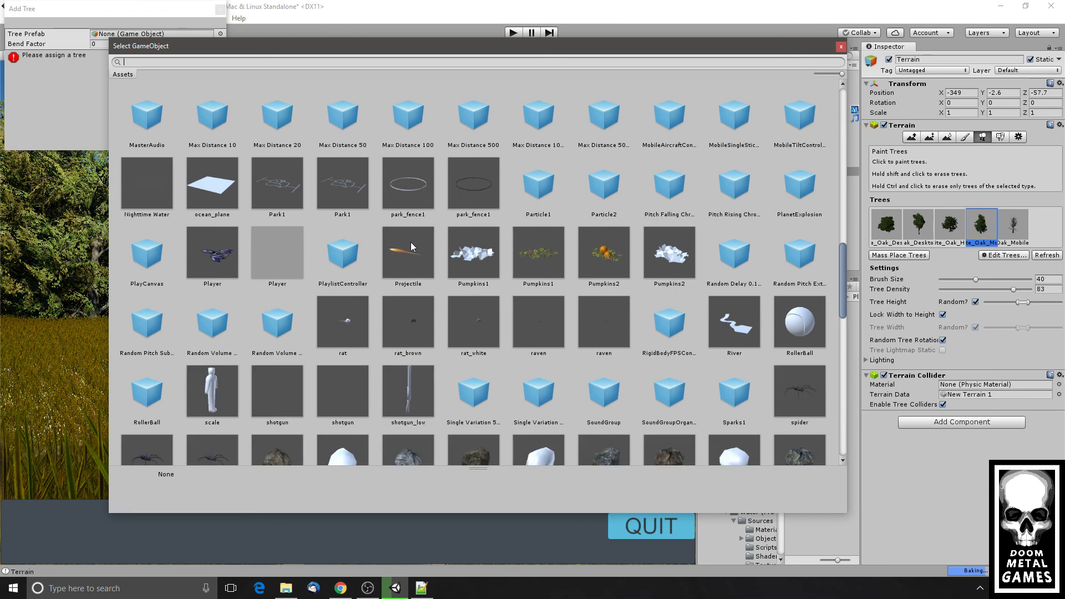
left_click_drag(834, 53, 756, 70)
type("flower")
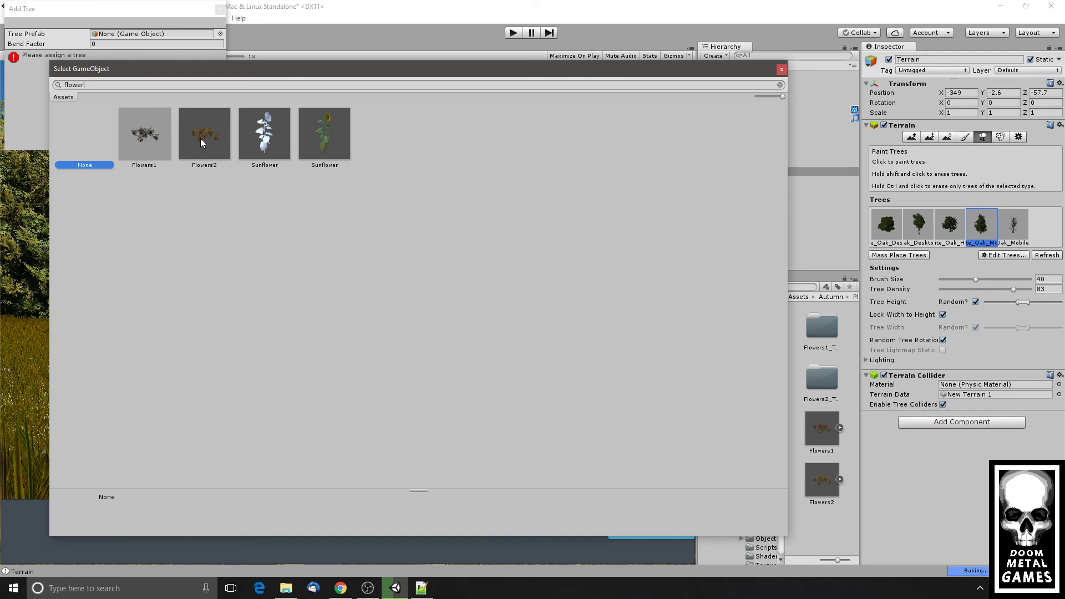
double_click(156, 137)
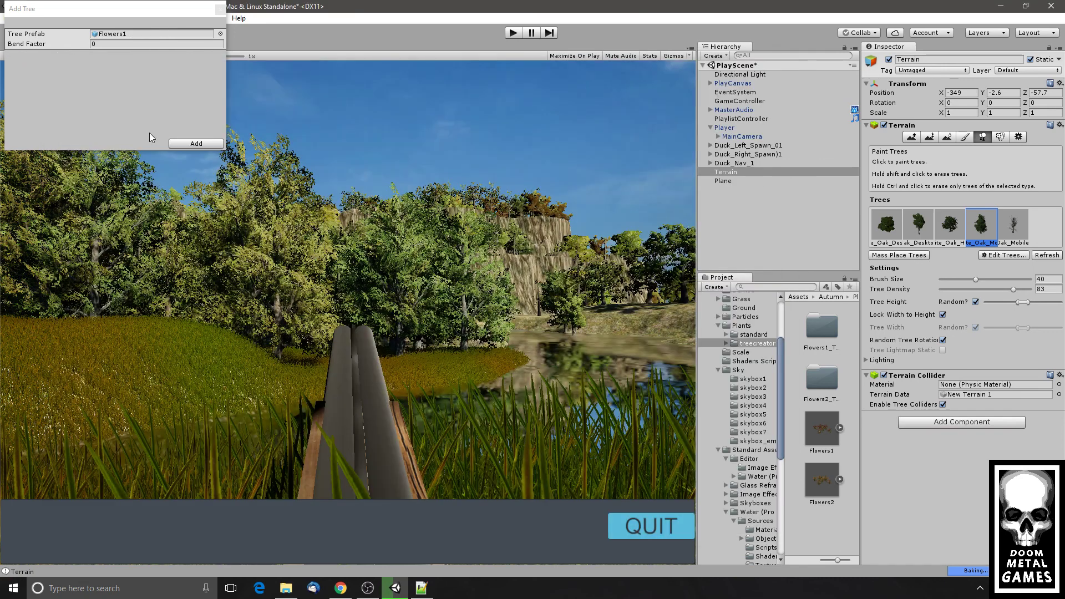
left_click(197, 143)
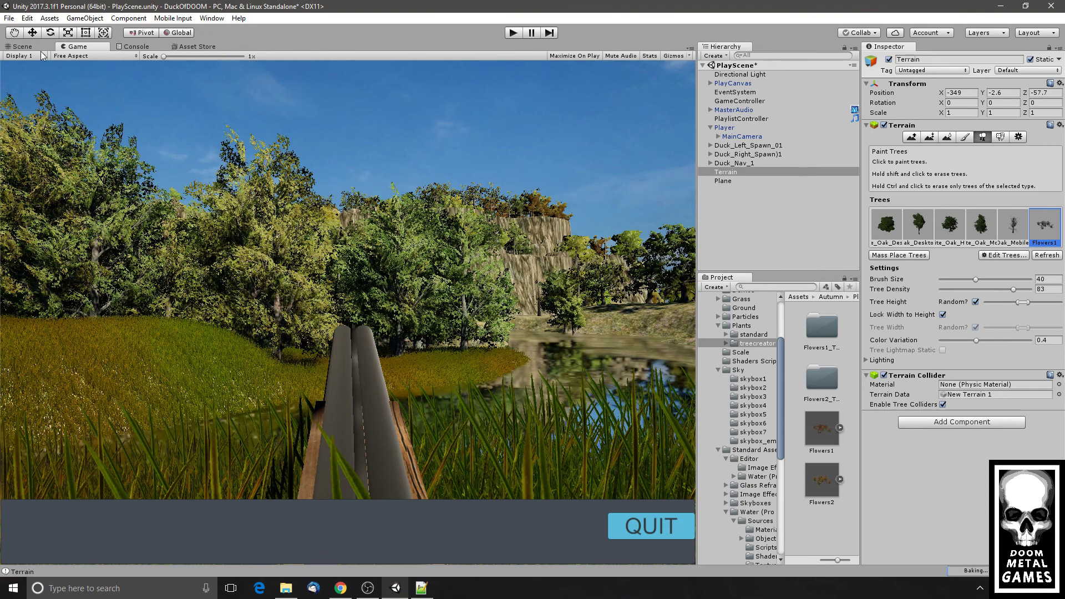
- Paint Flowers1 among the grove and along the pond banks, and play-test the scene
left_click(23, 47)
scroll(310, 388, "up", 3)
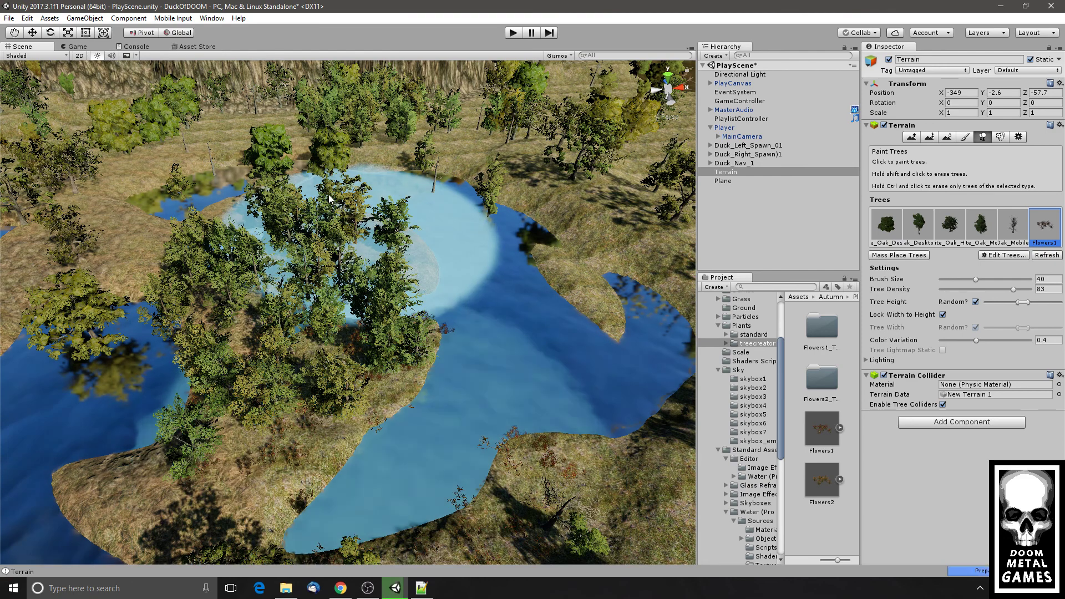
left_click(78, 47)
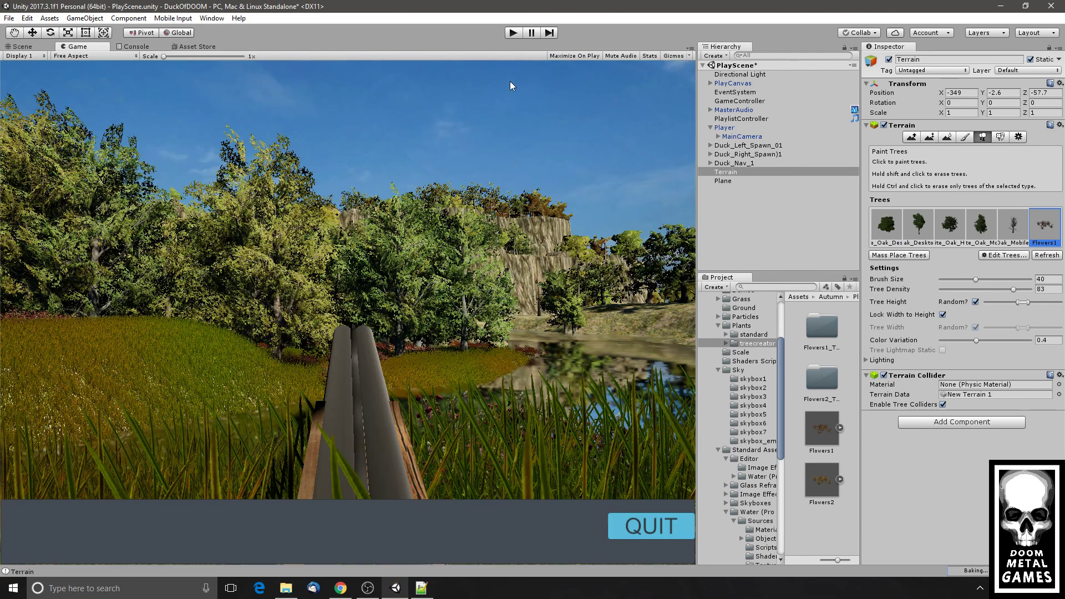
left_click(513, 34)
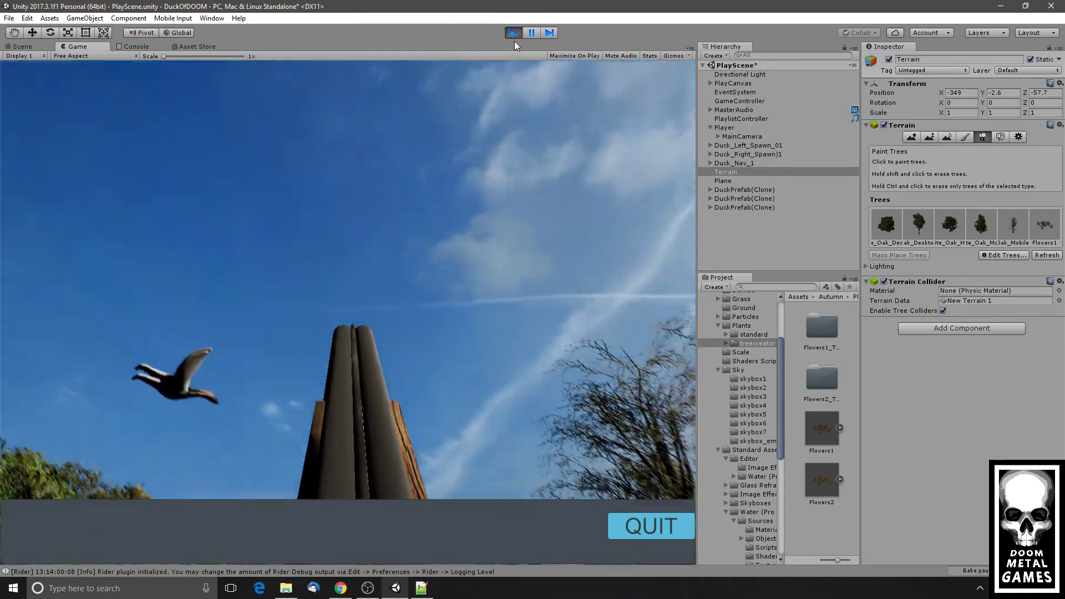
left_click(513, 32)
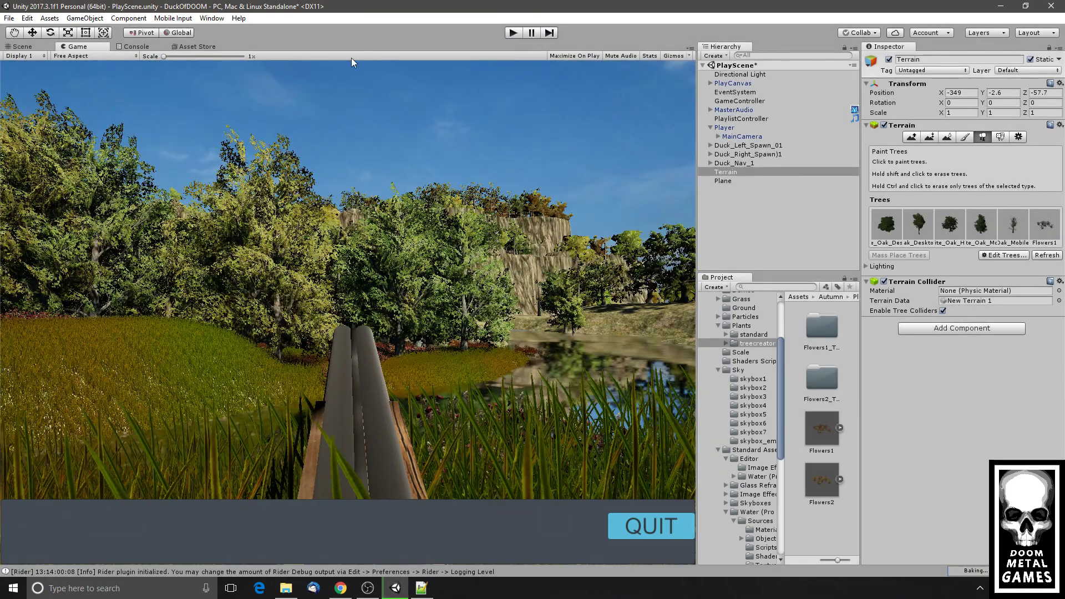
- Move the Player closer to the water's edge, to about X -93.5 and Z 28, and check the game view
left_click(22, 46)
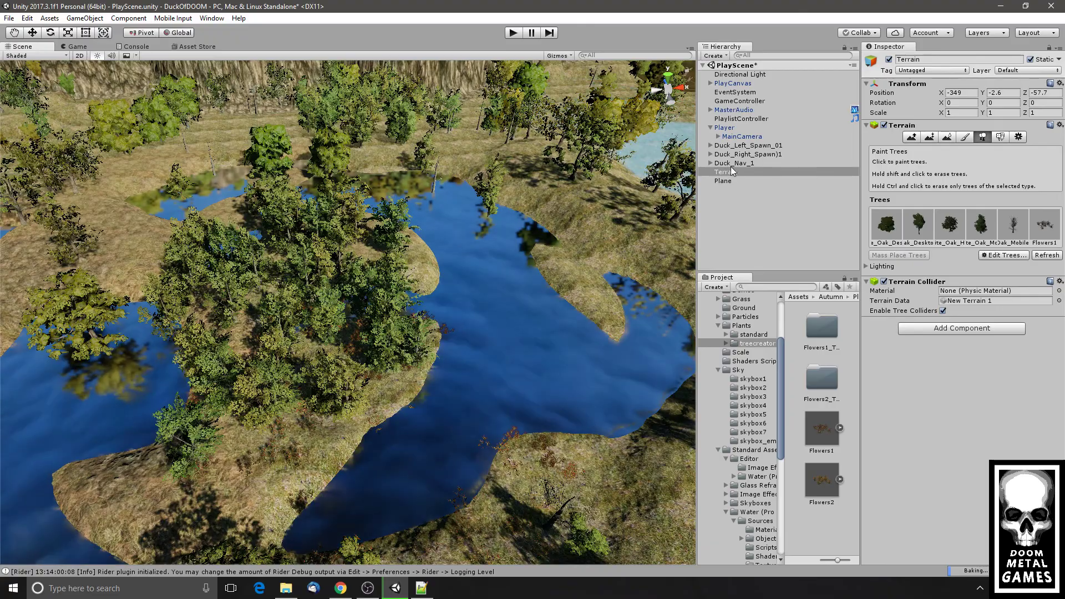
double_click(726, 128)
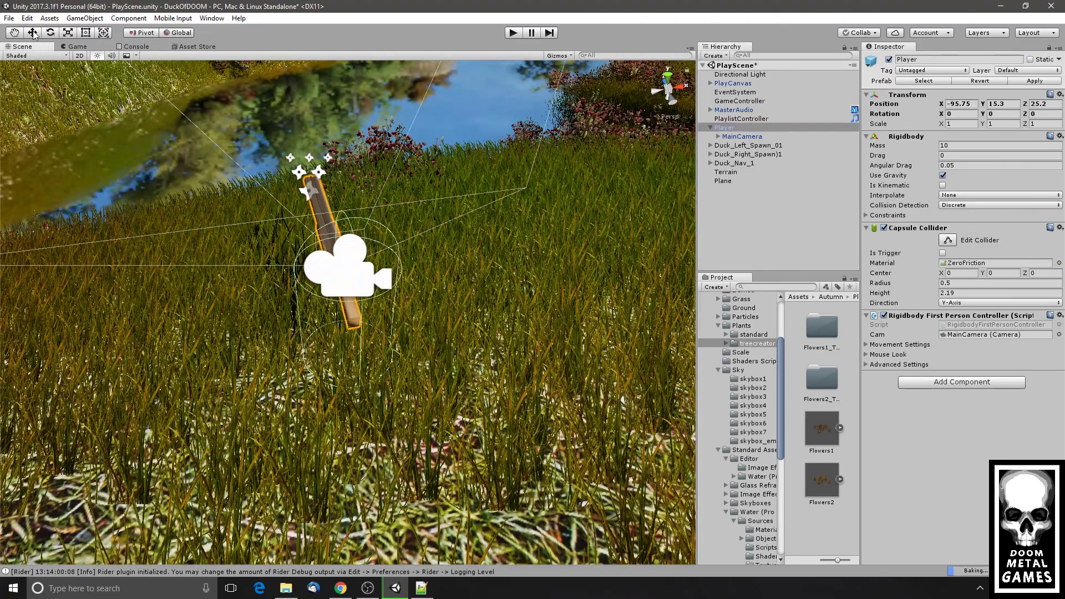
left_click_drag(572, 208, 556, 366, "alt")
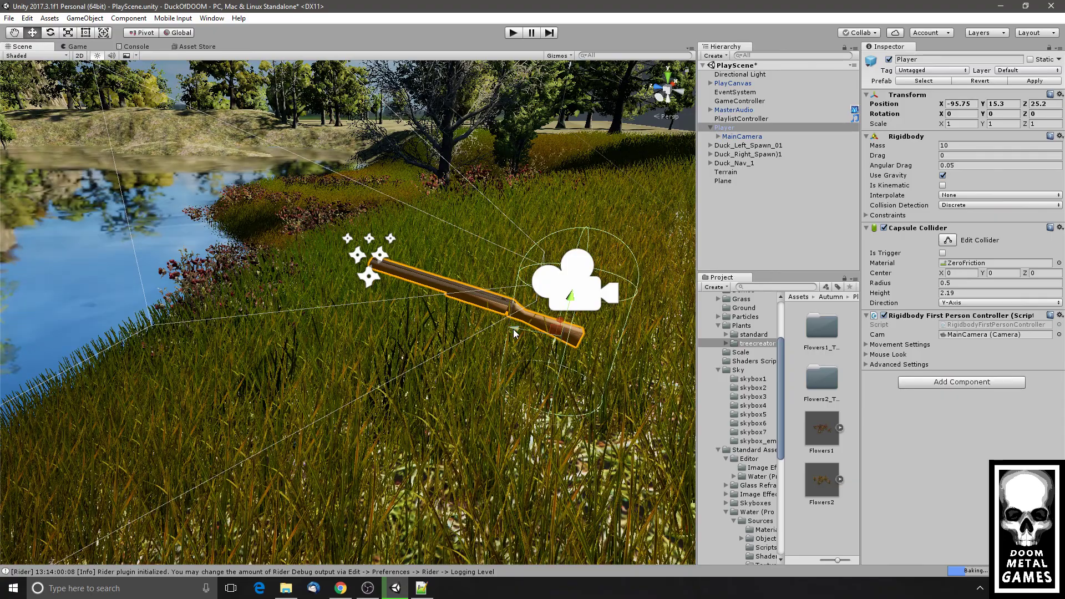
left_click_drag(514, 329, 247, 294)
left_click_drag(376, 305, 649, 334)
left_click_drag(346, 224, 305, 227)
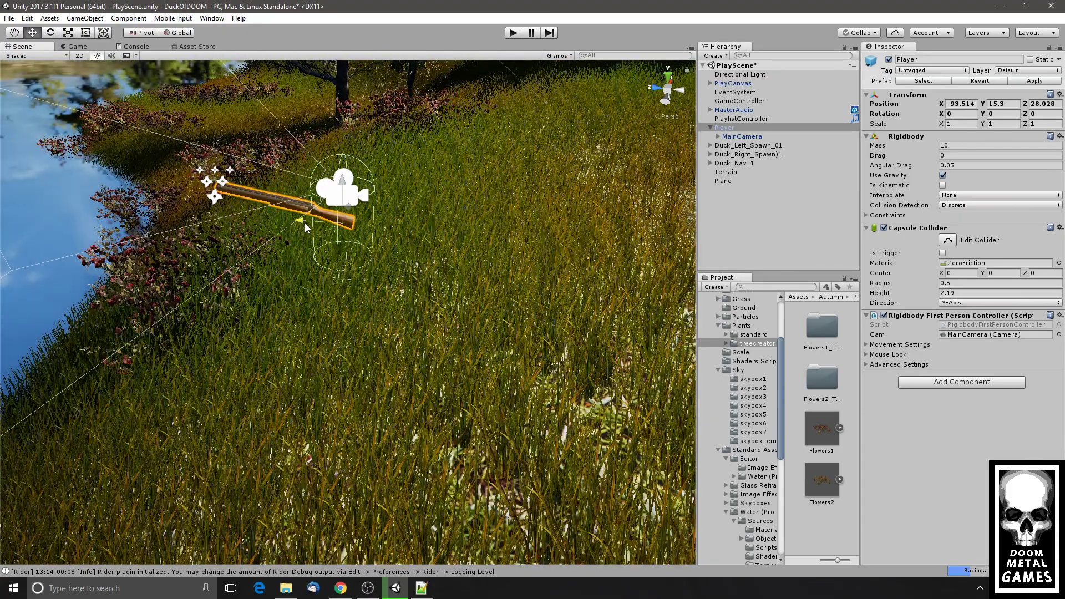
left_click(77, 47)
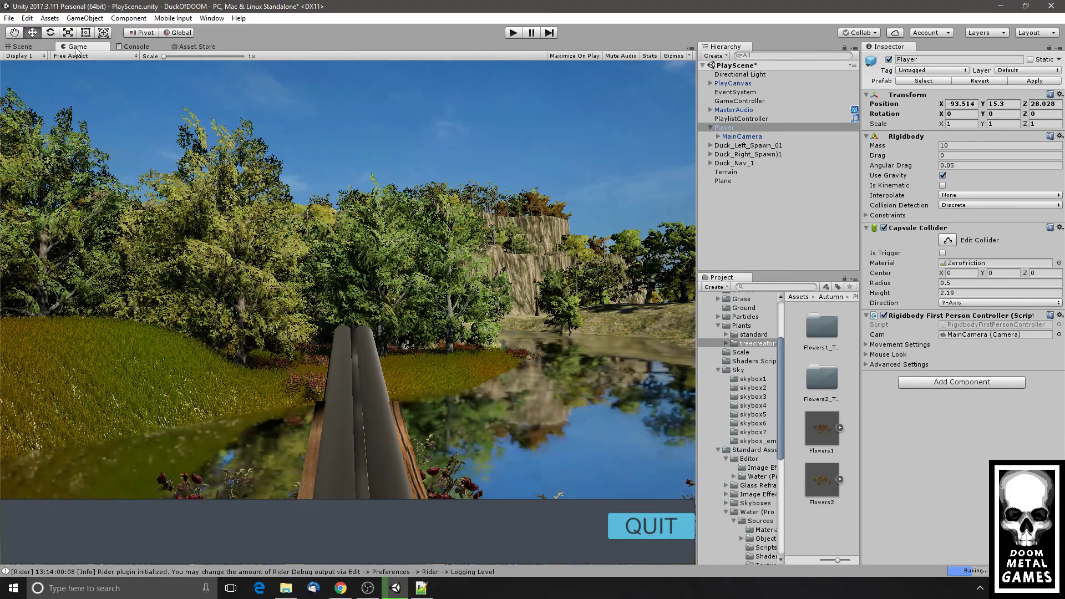
- Play-test the scene from the Player's position by shooting at the flying ducks, and stop play mode
left_click(512, 32)
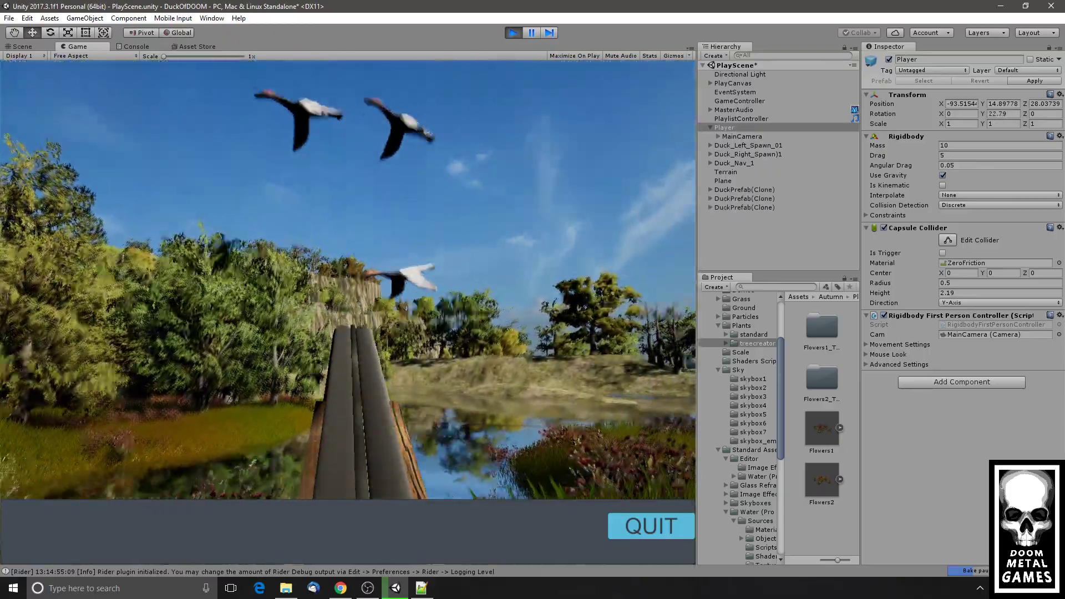
left_click(348, 313)
left_click(348, 313)
left_click(347, 312)
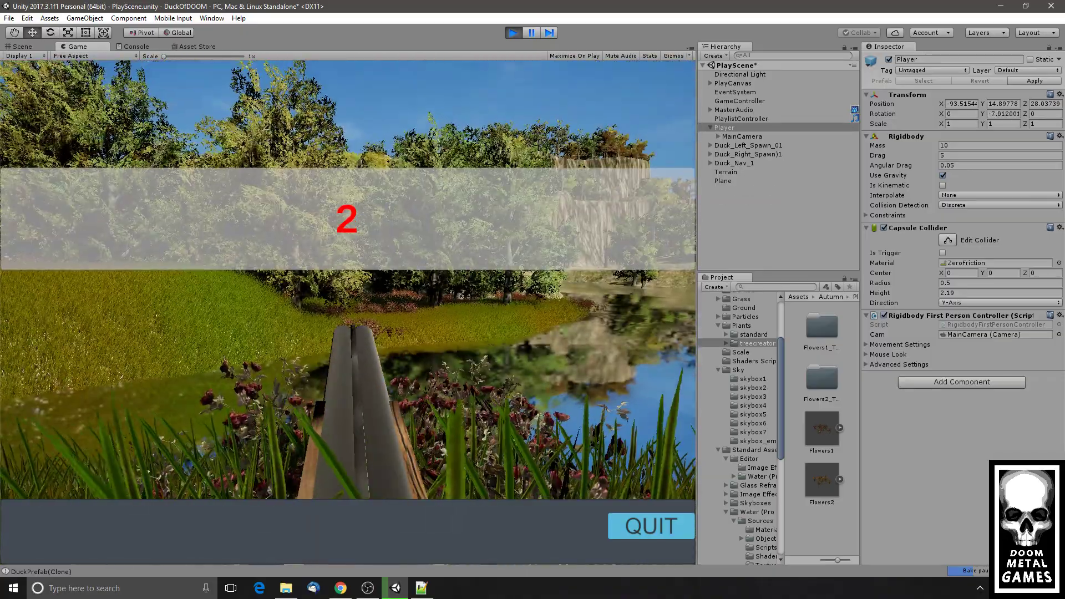
left_click(513, 33)
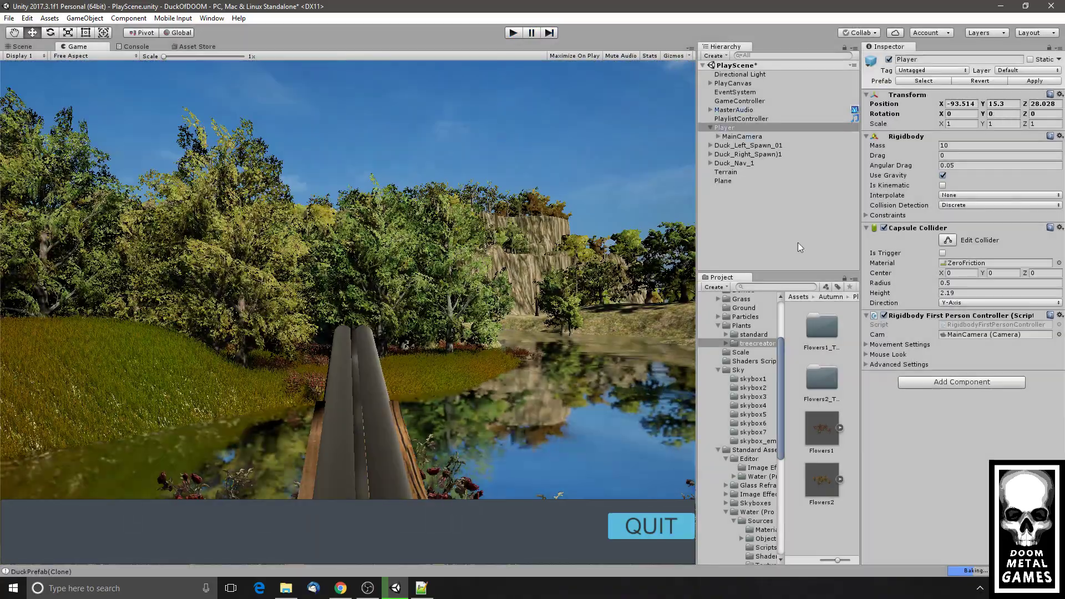
- Find the Flowers2 prefab by searching for "flower" and add it to the terrain's paintable trees
left_click(726, 173)
left_click(983, 137)
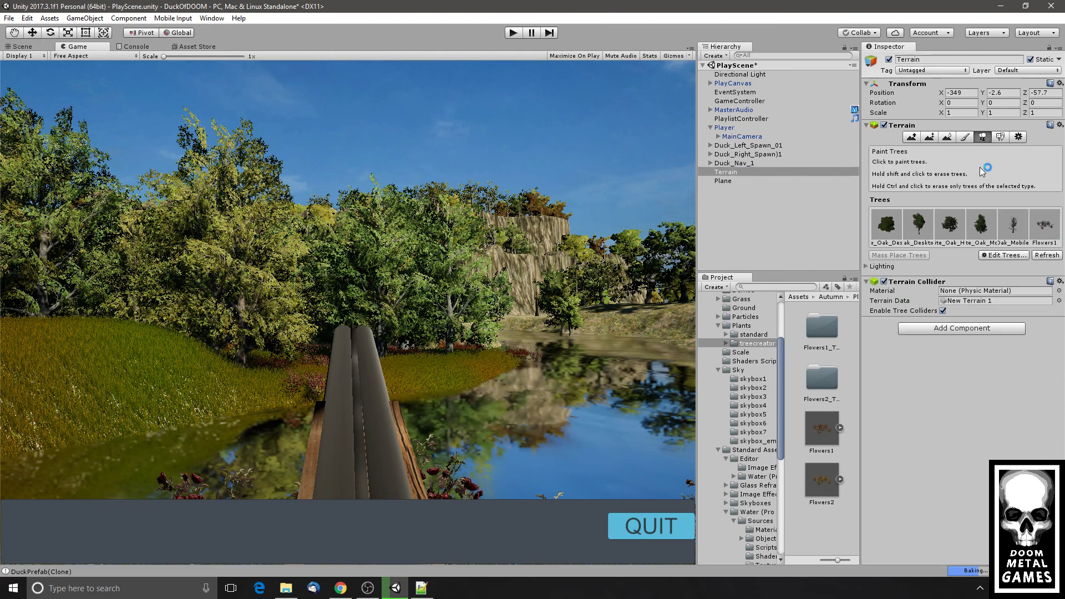
left_click(1002, 256)
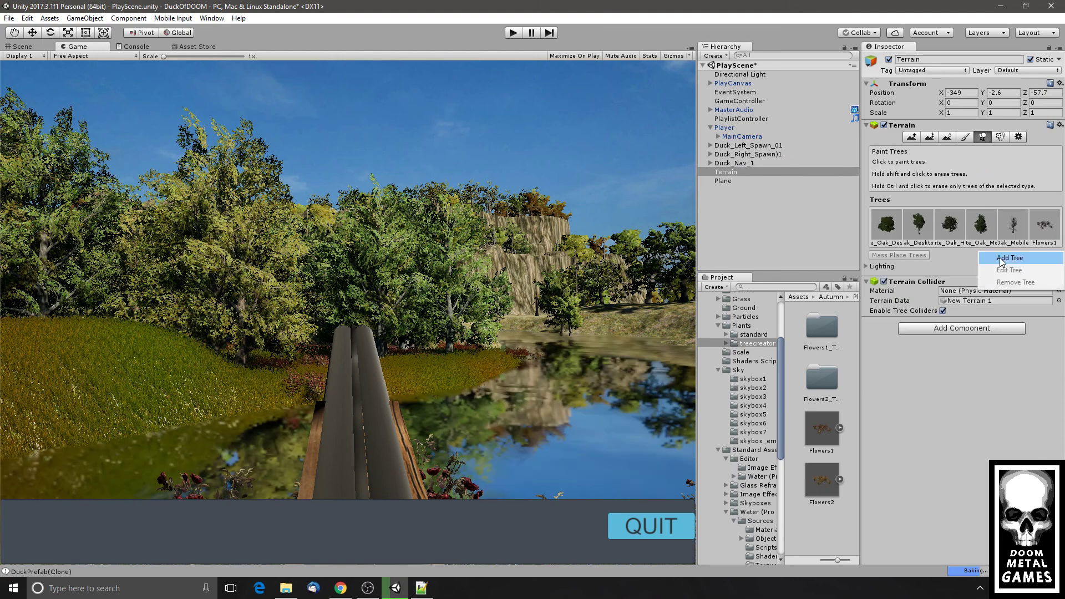
left_click(1006, 265)
left_click(220, 33)
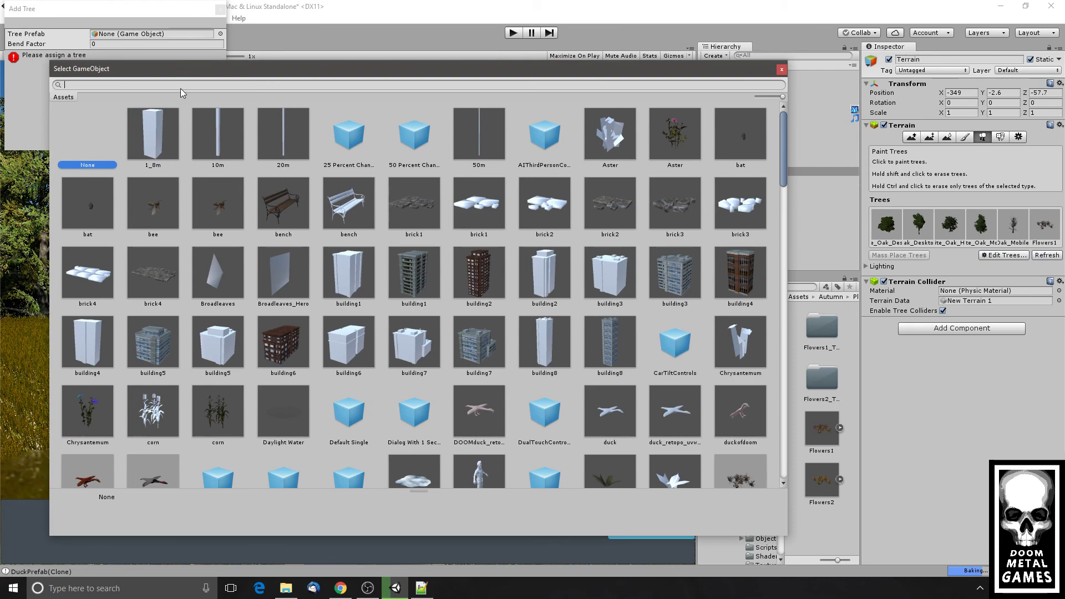
type("flower")
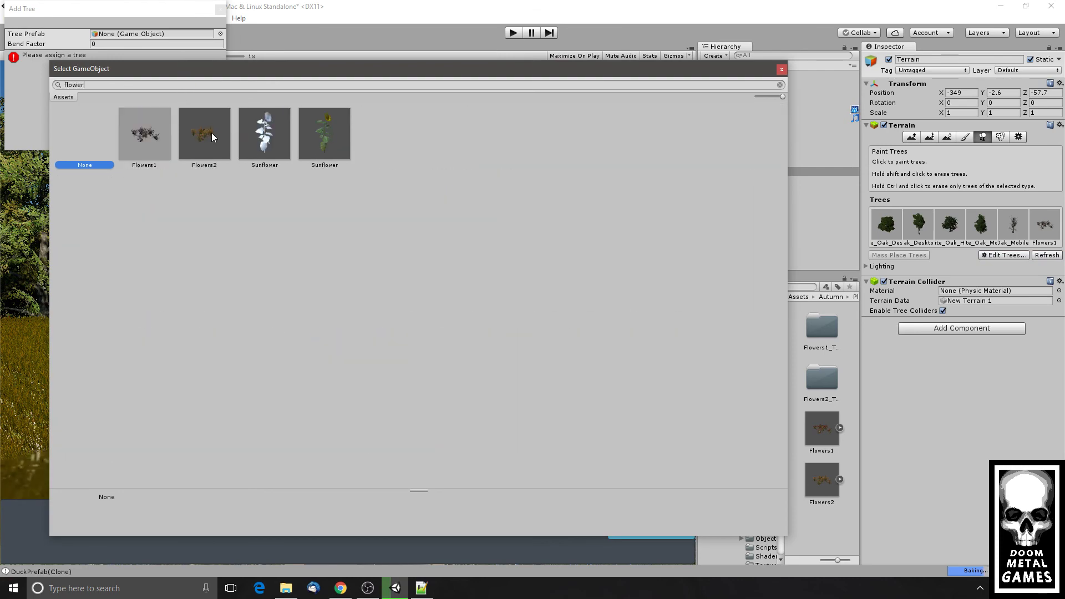
double_click(211, 132)
left_click(203, 144)
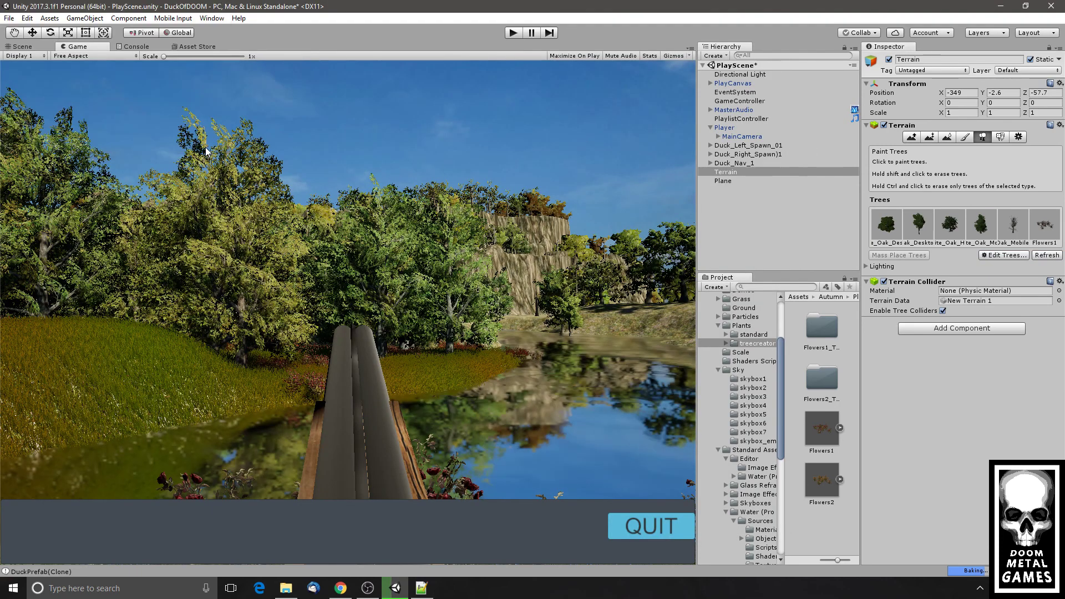
- Paint Flowers2 in the grass behind the Player with a tree brush size of 12.4 and a density of 38
left_click(19, 47)
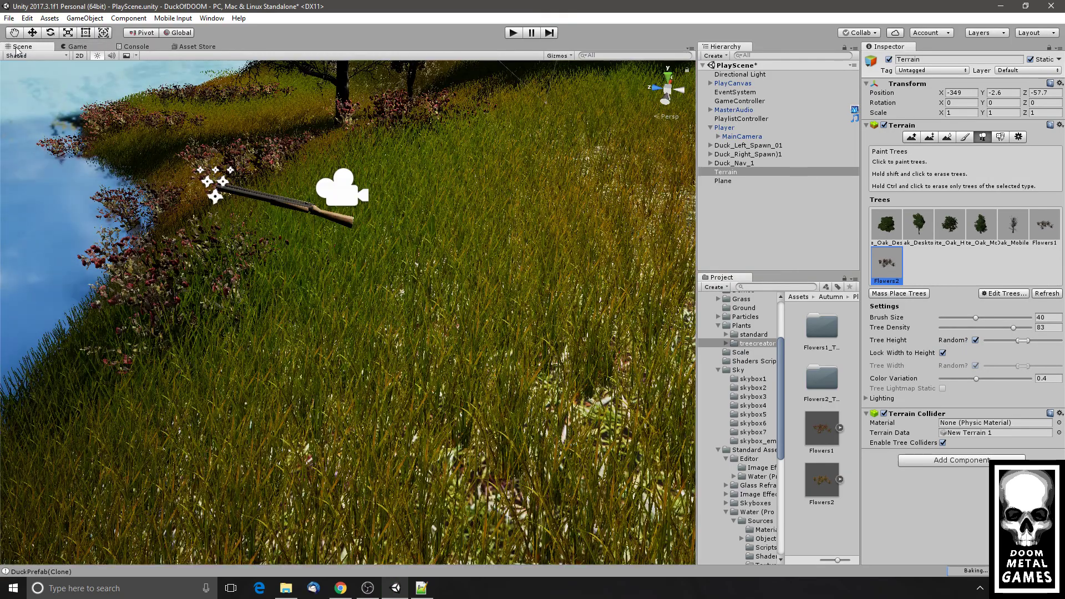
right_click_drag(430, 211, 380, 257)
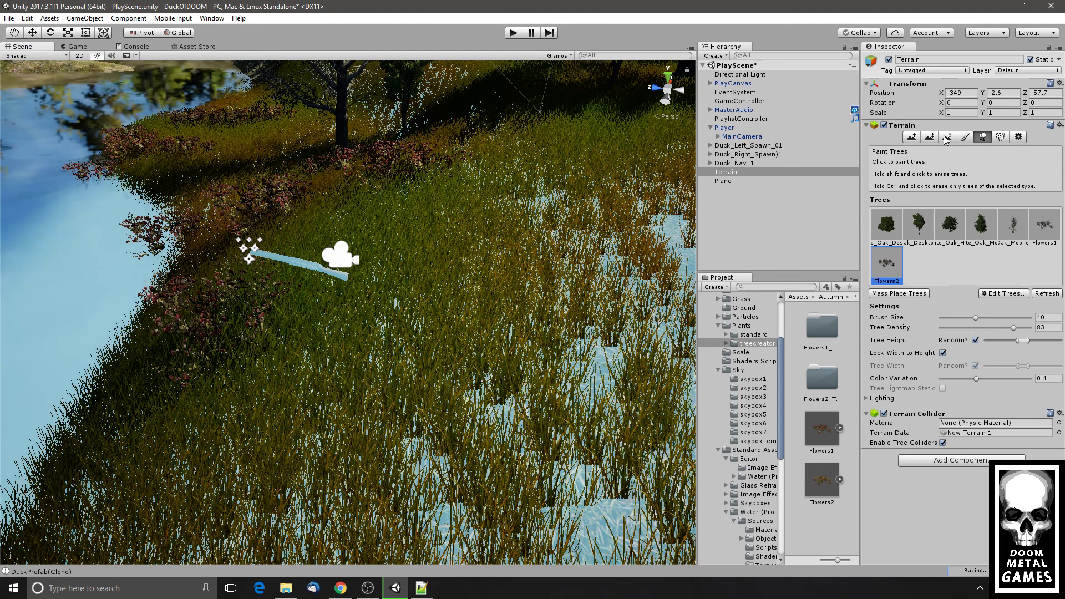
left_click(965, 136)
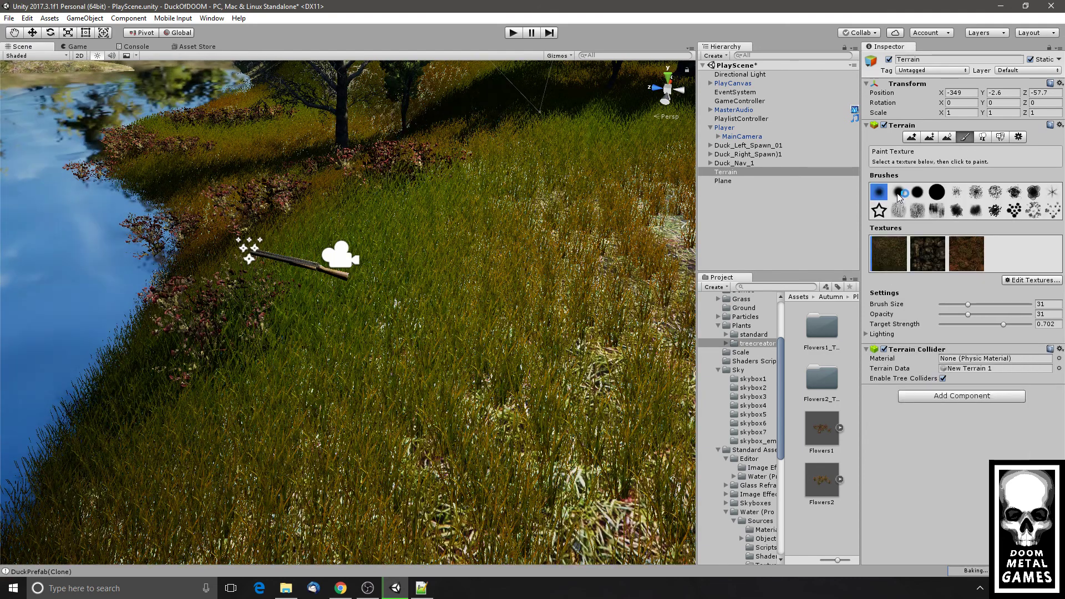
left_click(948, 304)
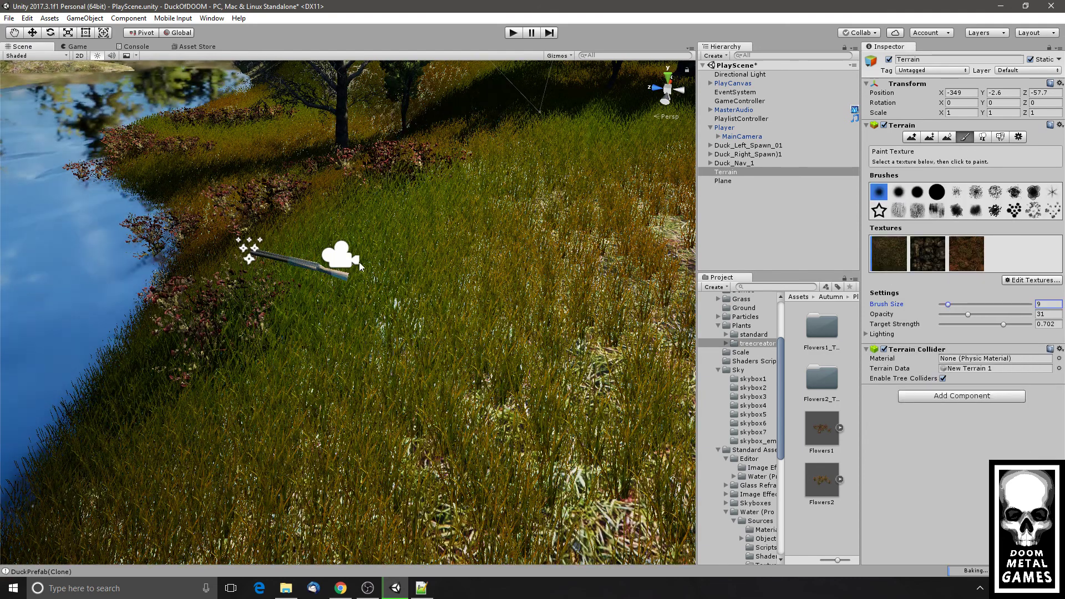
left_click(982, 137)
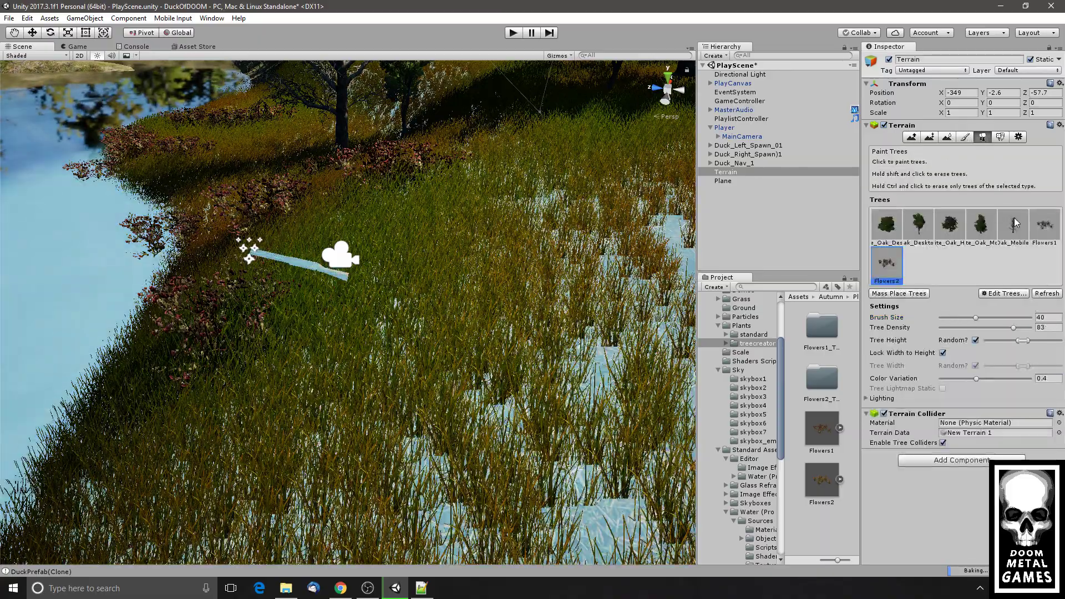
scroll(423, 235, "down", 3)
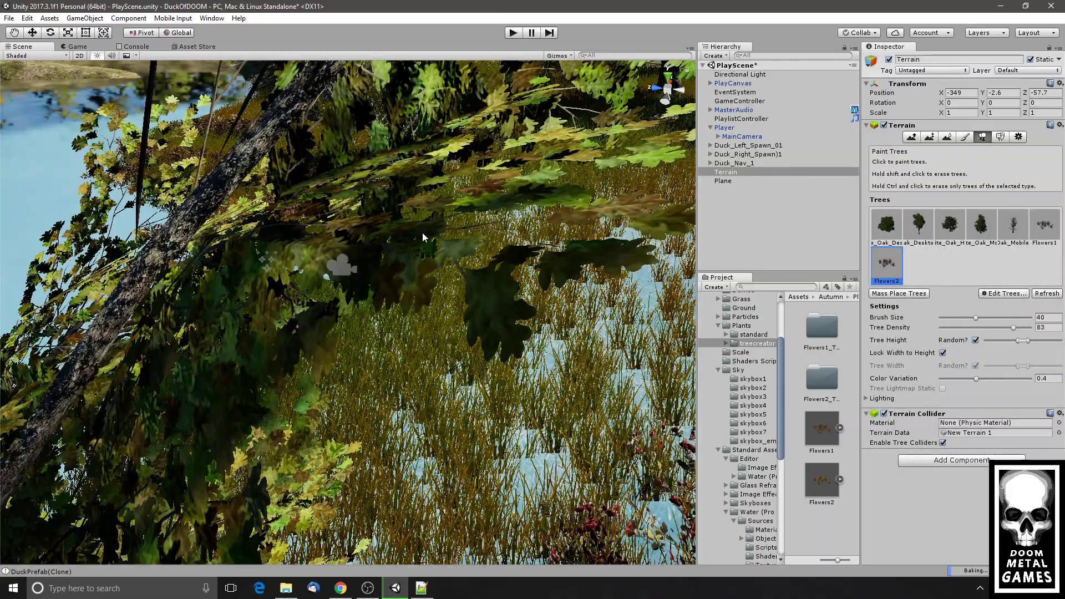
left_click_drag(420, 235, 273, 289, "alt")
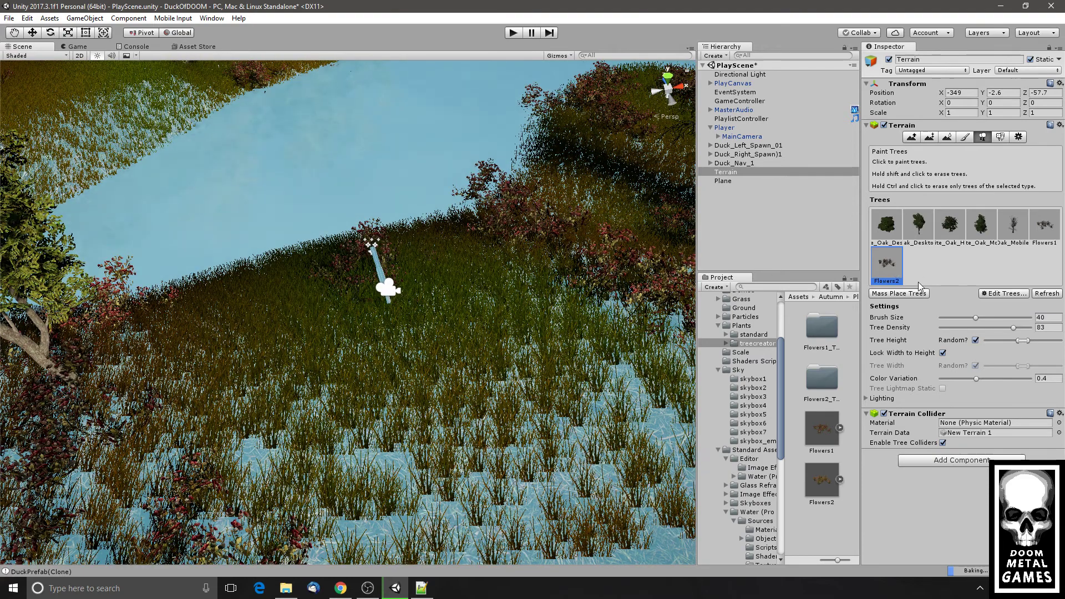
left_click_drag(977, 317, 950, 314)
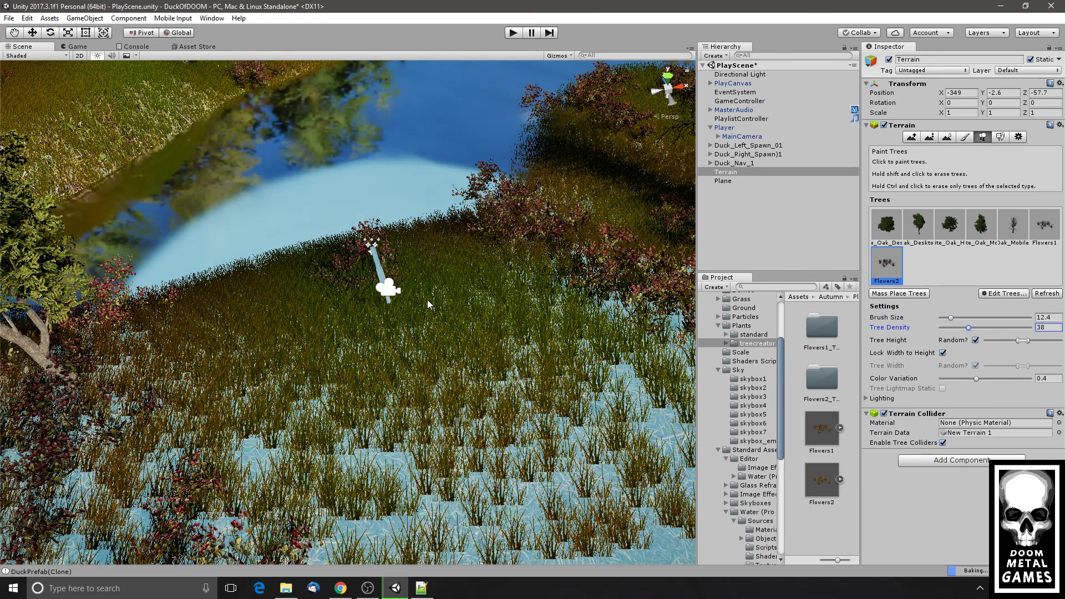
left_click(486, 432)
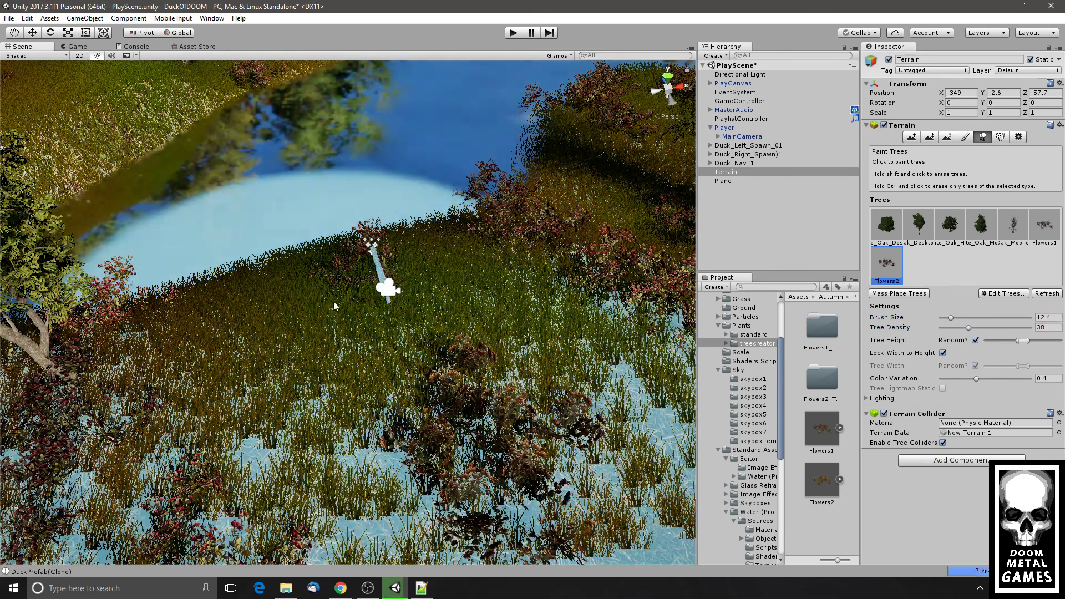
- Paint a patch of Flowers2 on the small spit of land across the pond
middle_click_drag(222, 183, 377, 348)
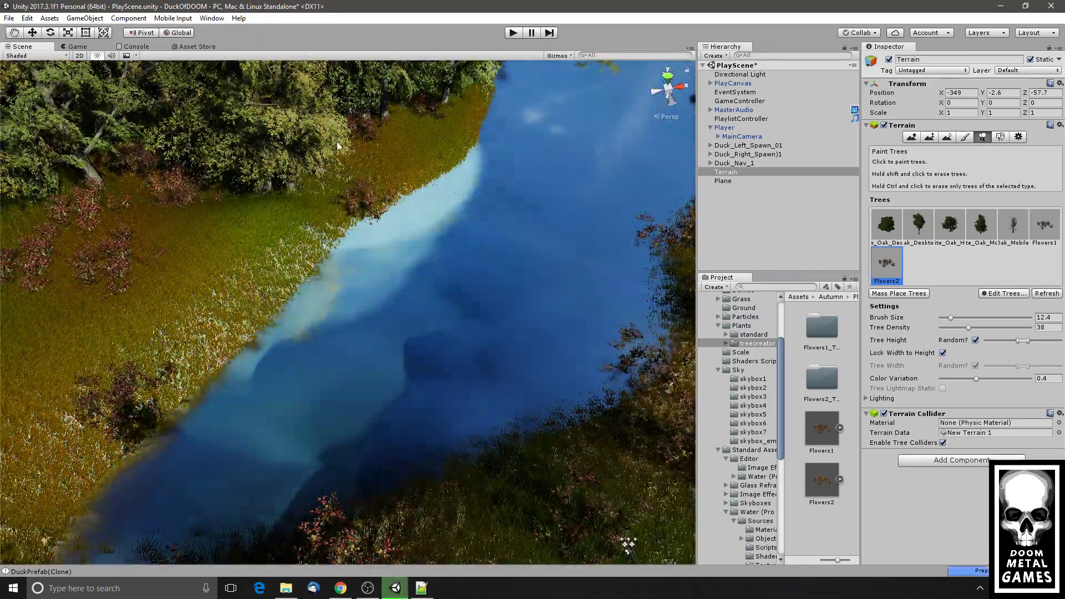
mouse_move(399, 409)
middle_mouse_down()
mouse_move(334, 367)
mouse_move(297, 326)
mouse_move(55, 452)
middle_mouse_up()
middle_click_drag(428, 294, 333, 383)
left_click(519, 152)
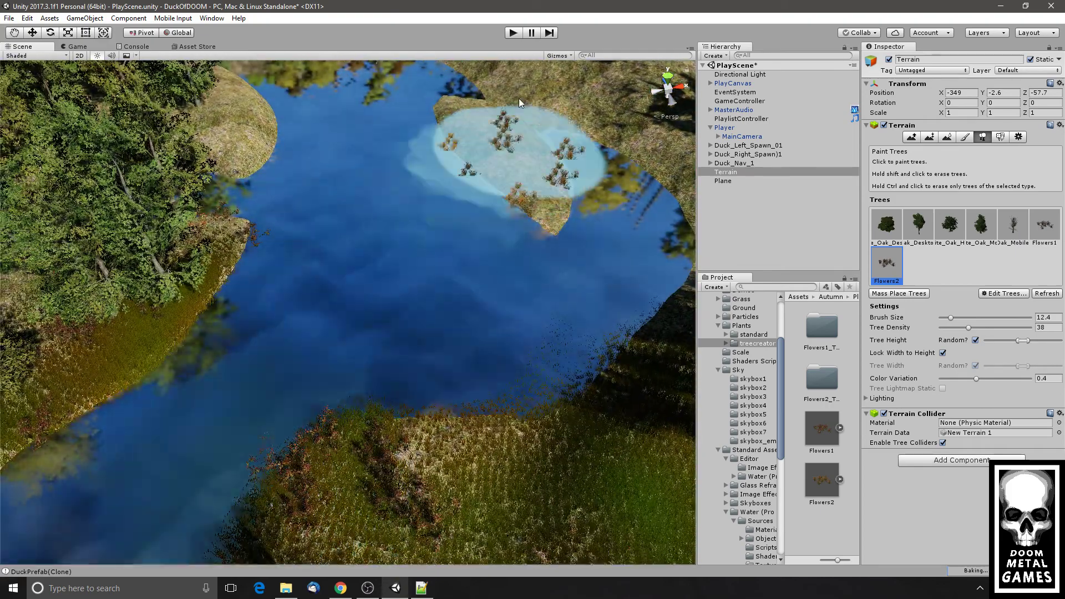
- Play-test the scene with the added flowers in the game view, and stop play mode
left_click(78, 47)
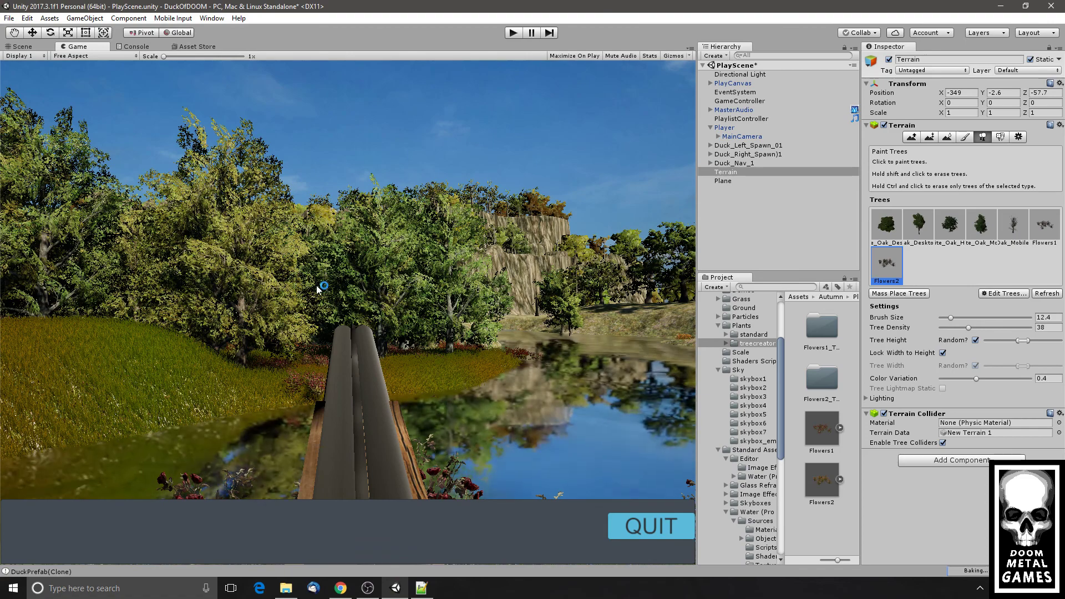
left_click(516, 33)
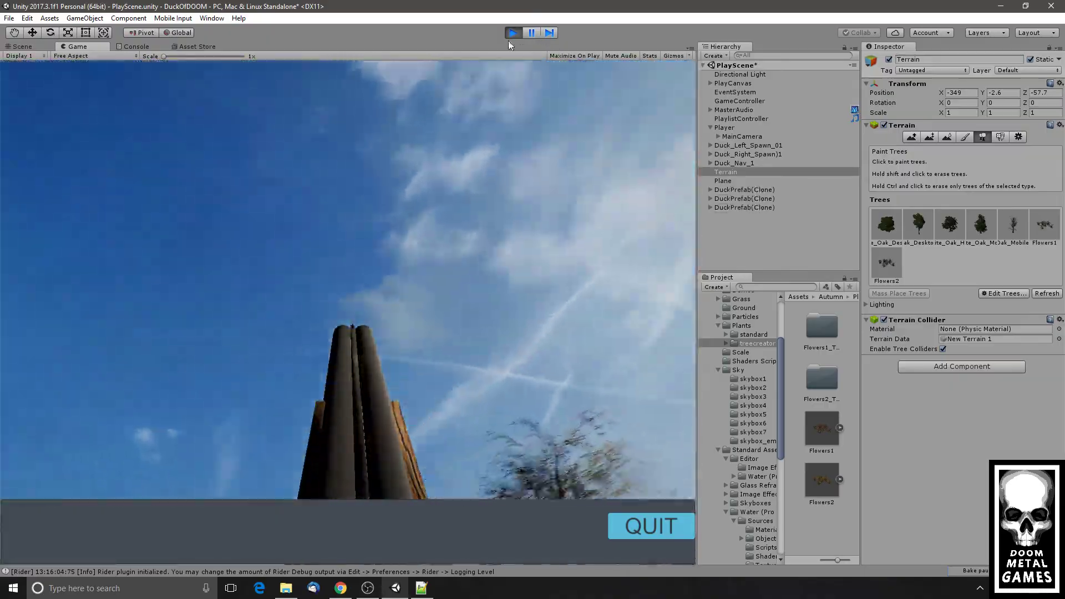
left_click(513, 32)
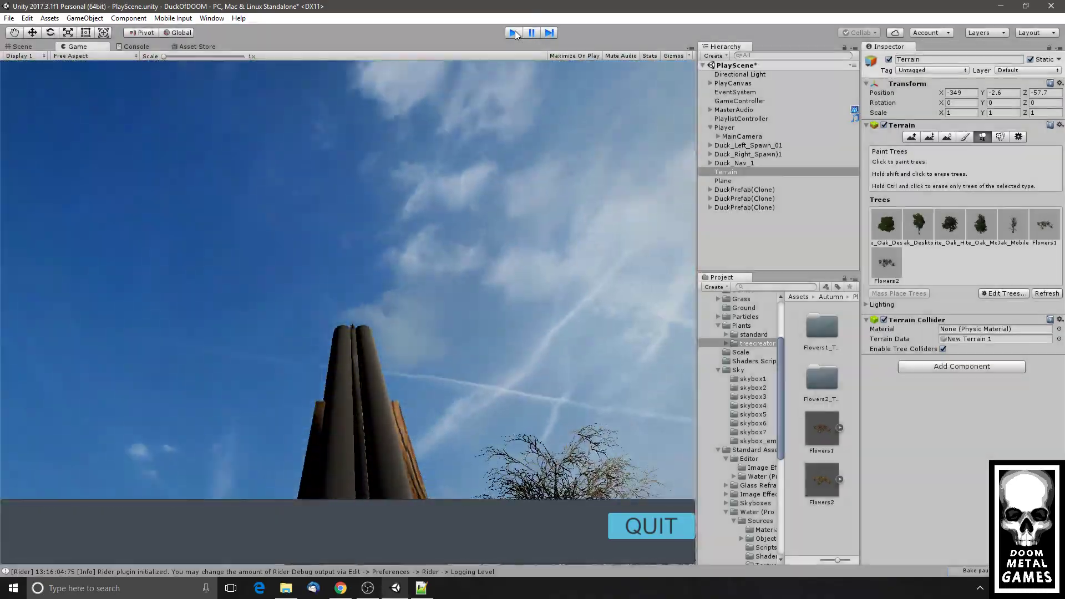
- Collapse the Sky folder in the project assets and view the glass refraction folder under Standard Assets
left_click(718, 372)
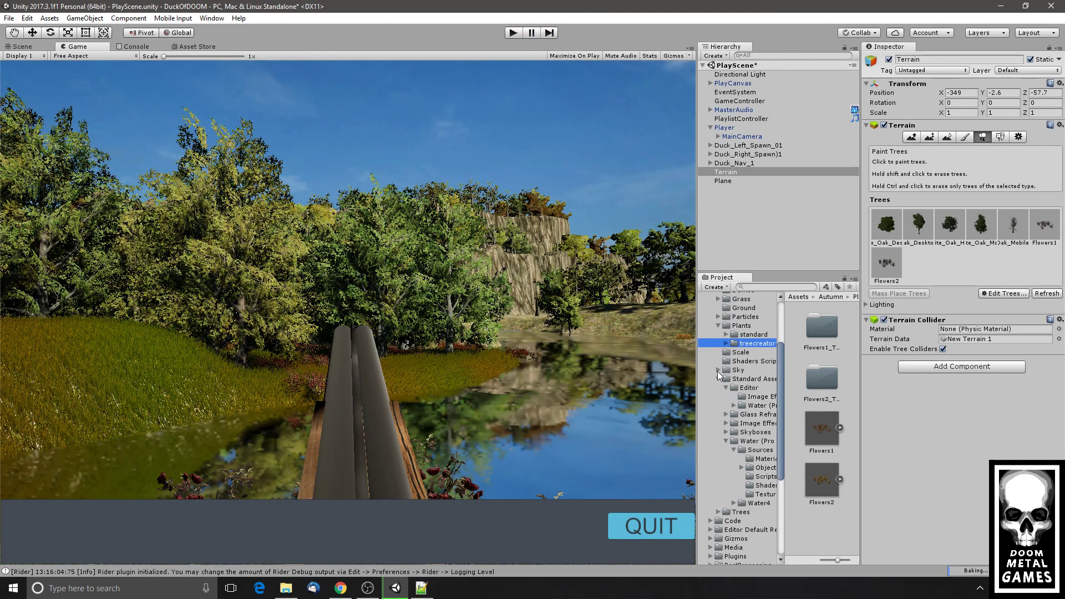
left_click(741, 416)
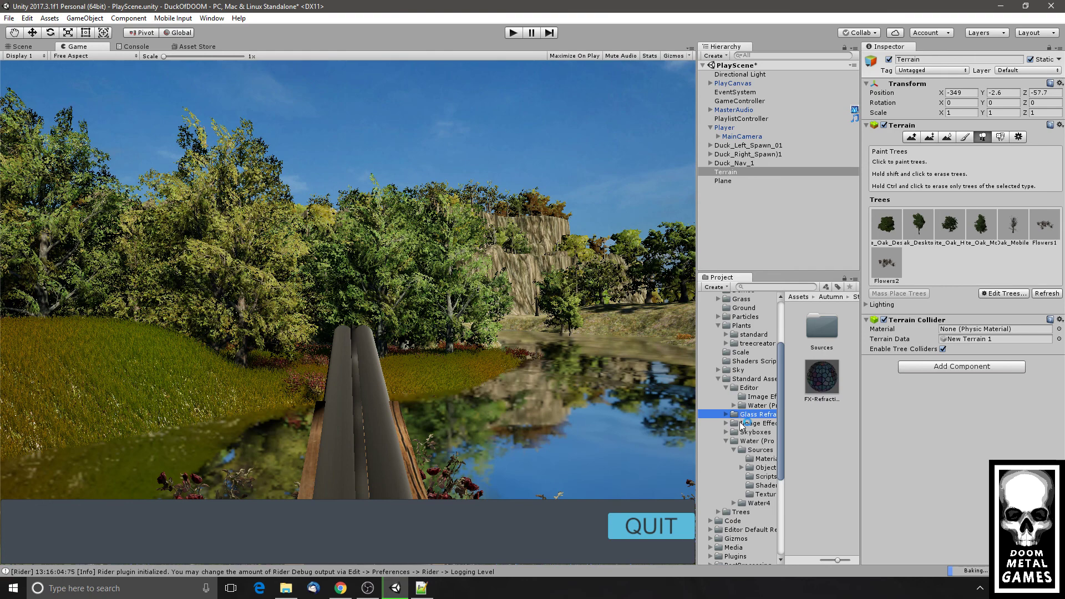
- Widen the Project panel and its folder column so the full folder names are readable
left_click_drag(697, 426, 669, 428)
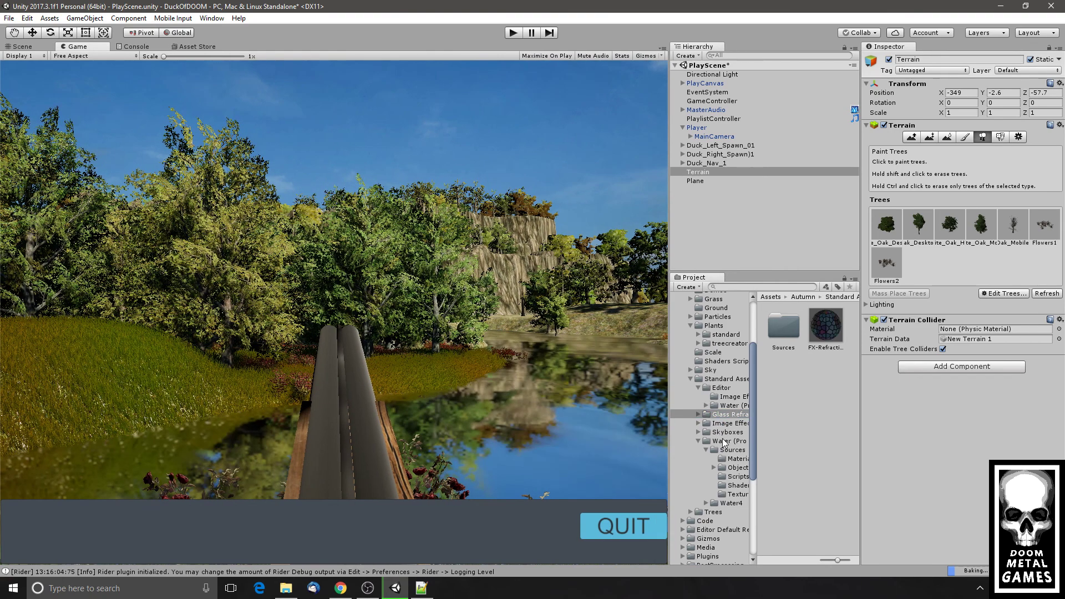
left_click_drag(782, 449, 794, 449)
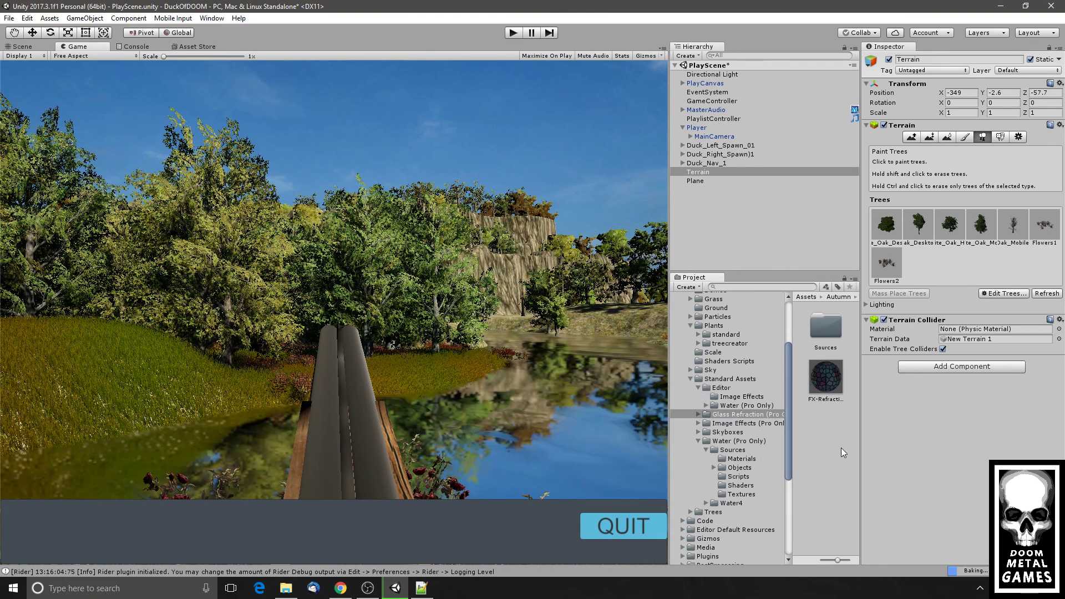
- Examine the Glass Refraction, Image Effects and Water (Pro Only) folders of Autumn's Standard Assets for usable scenery, and collapse Standard Assets
left_click(831, 389)
left_click(836, 324)
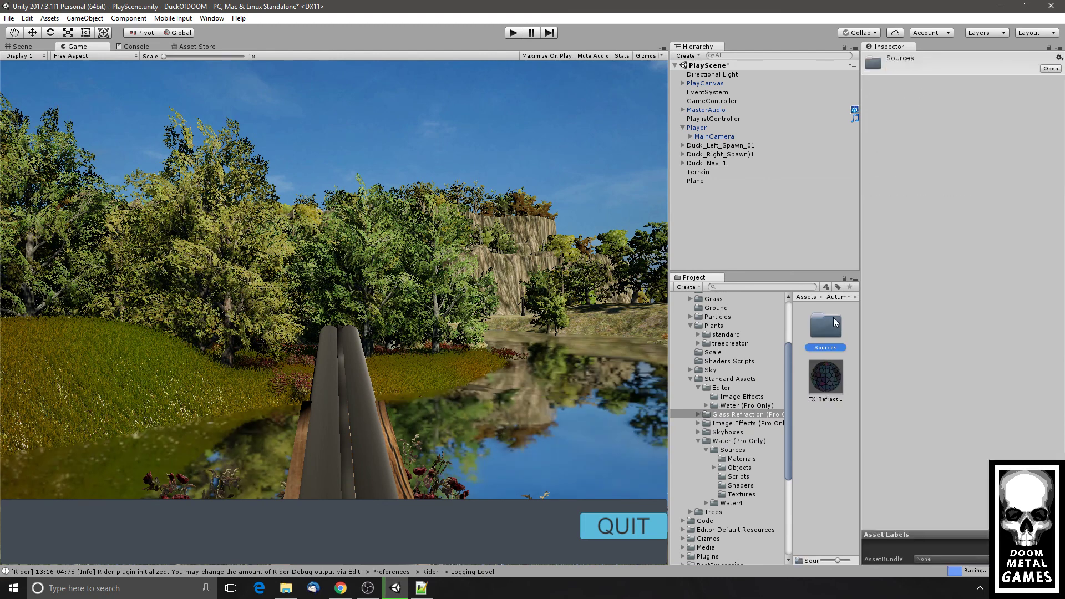
left_click(732, 424)
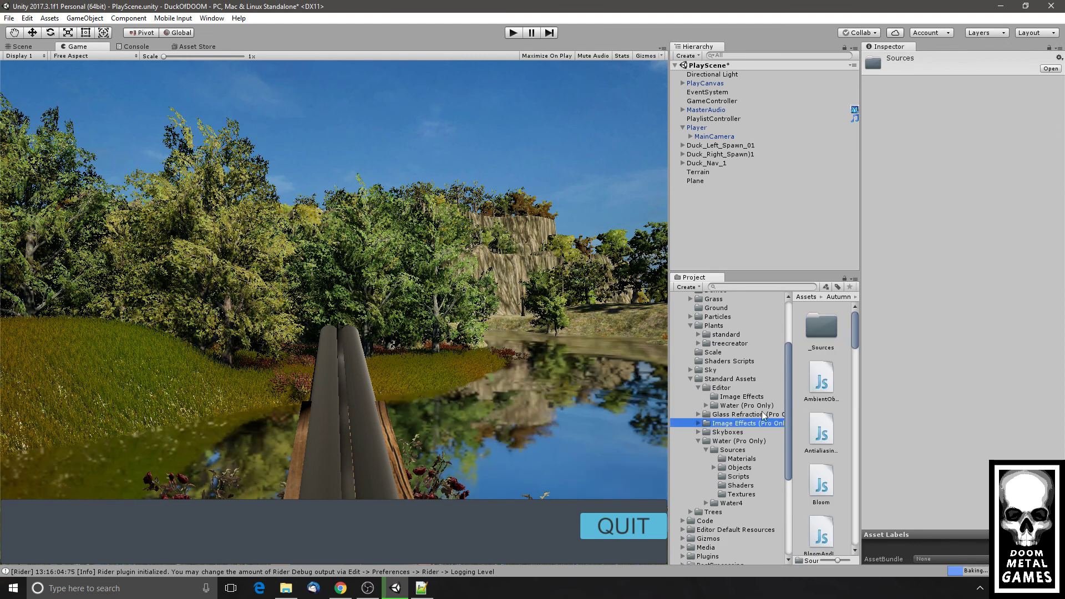
scroll(820, 380, "down", 6)
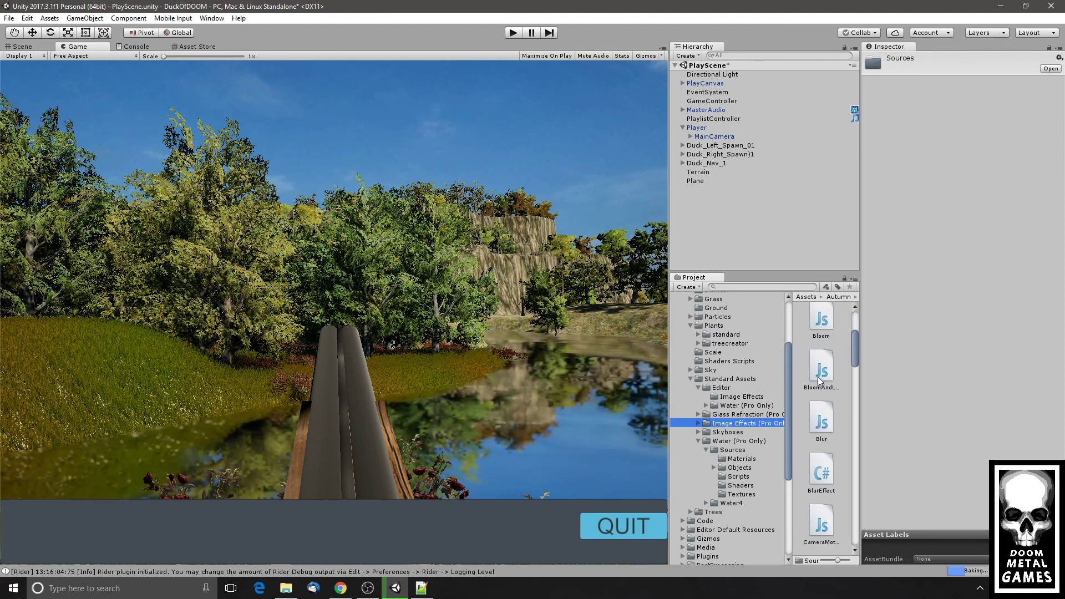
scroll(820, 381, "down", 5)
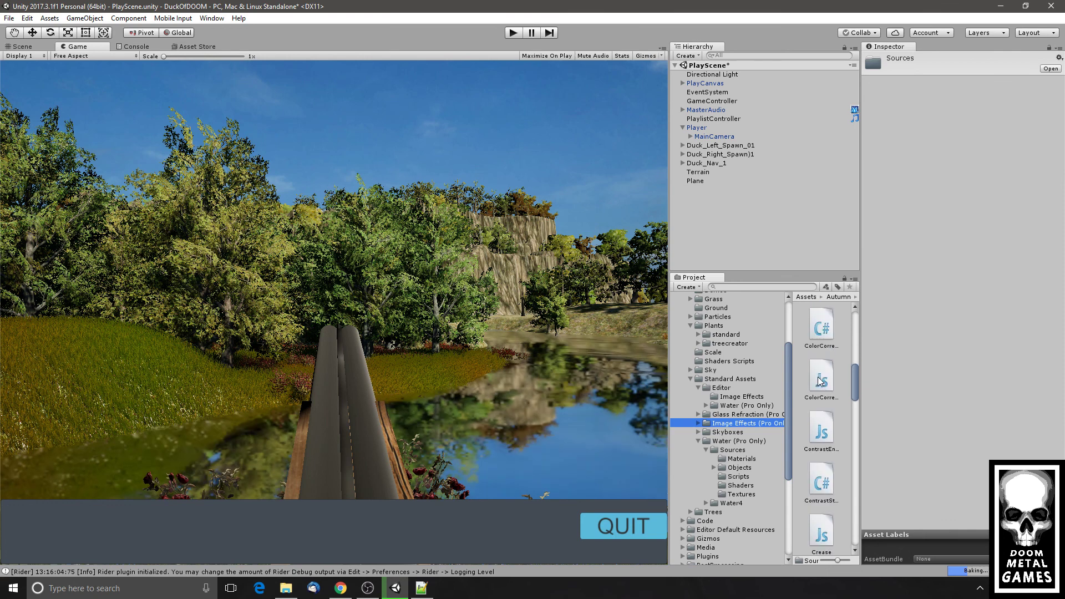
scroll(820, 380, "down", 3)
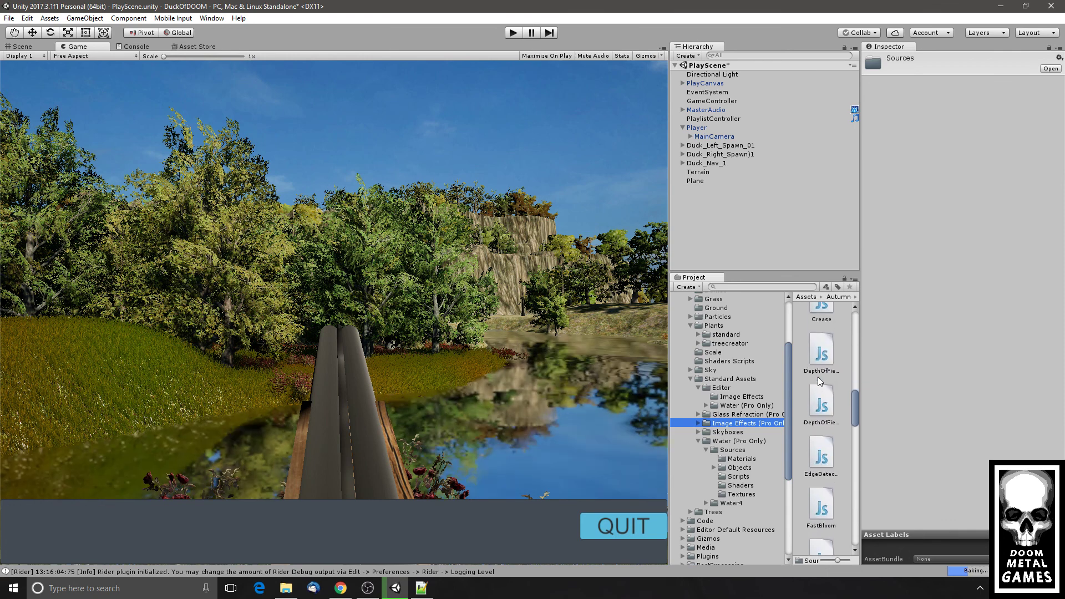
scroll(820, 381, "down", 6)
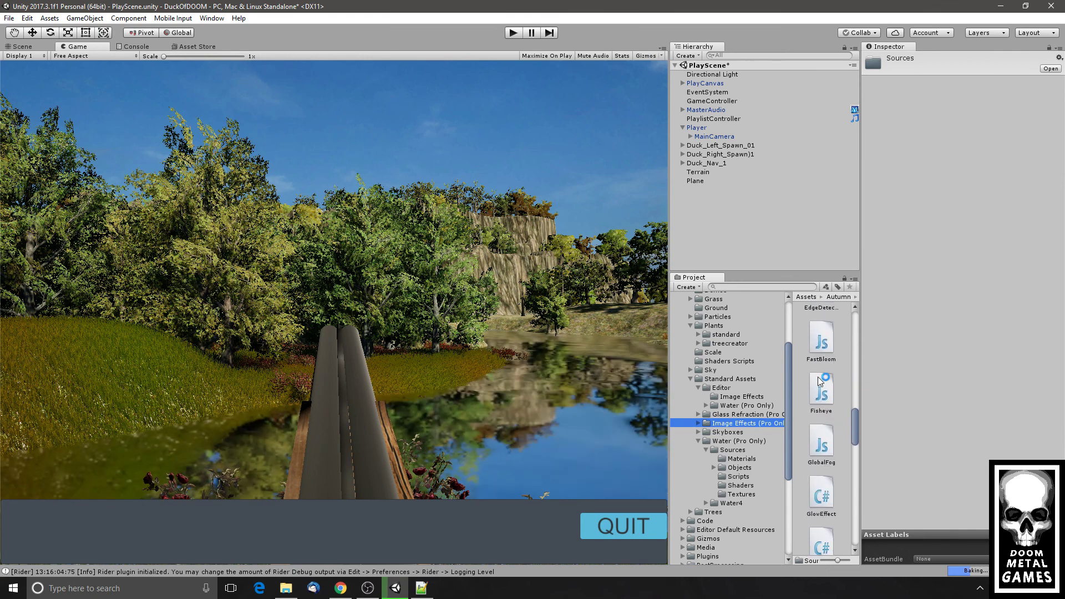
left_click(754, 443)
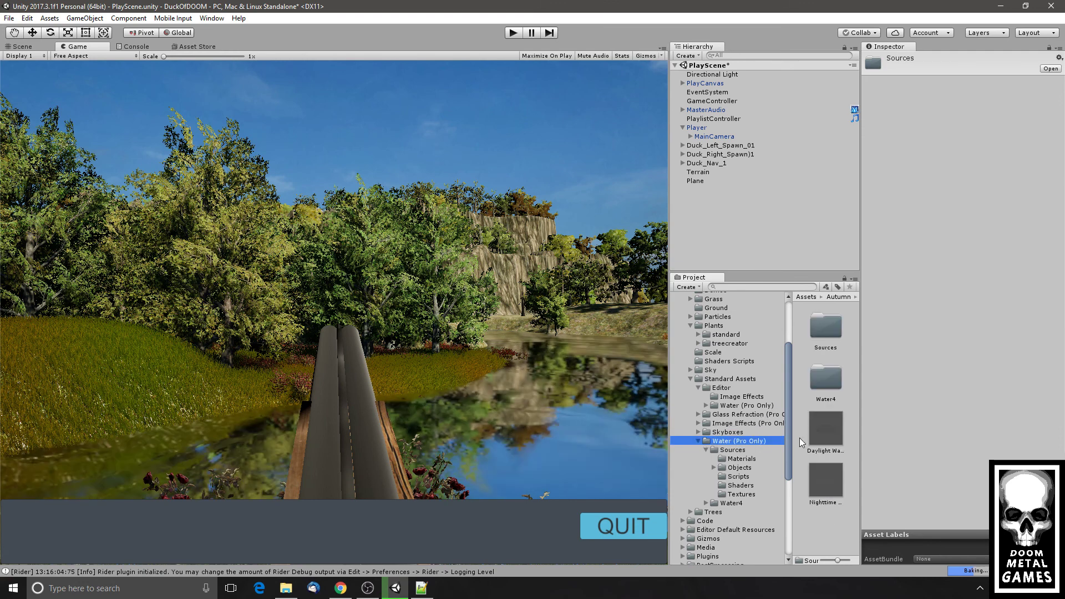
scroll(719, 416, "up", 5)
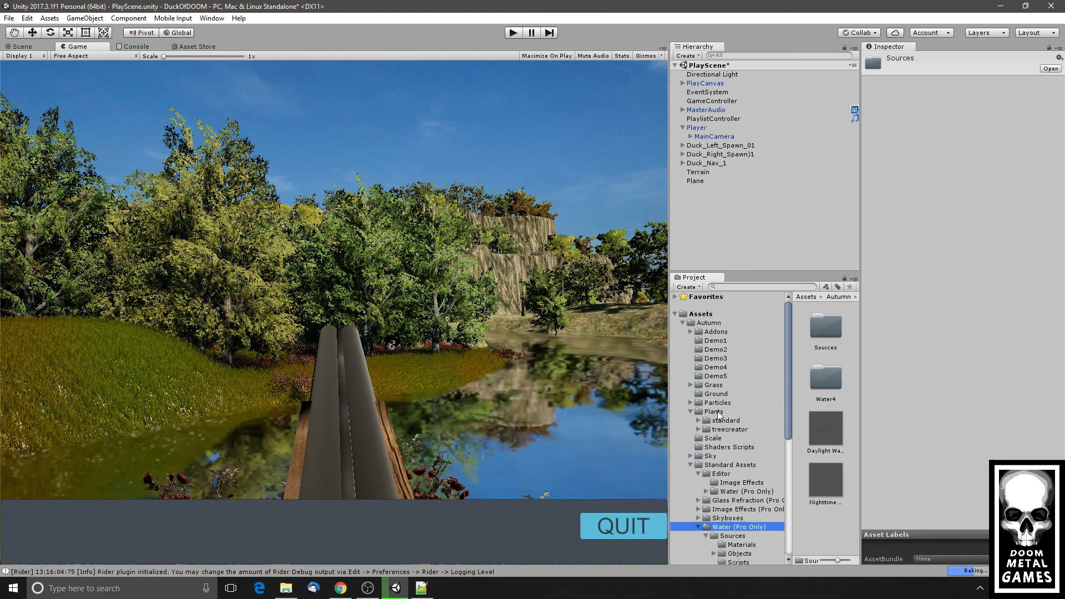
left_click(690, 465)
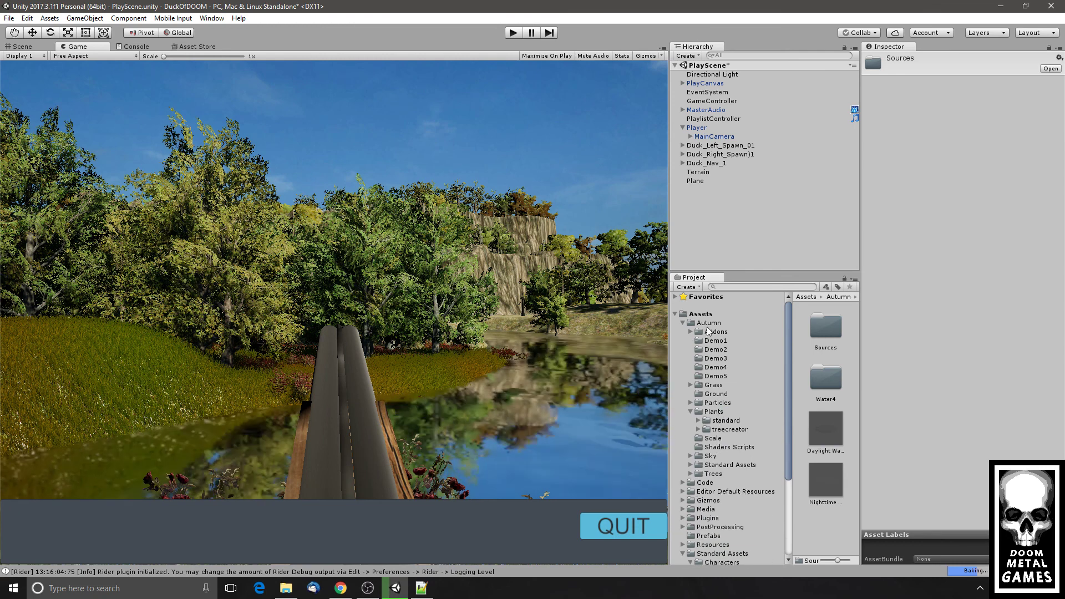
- Examine the props in Autumn's Addons folder, previewing brick1, brick2, Leafs1, Pumpkins1 and Stone1
left_click(726, 332)
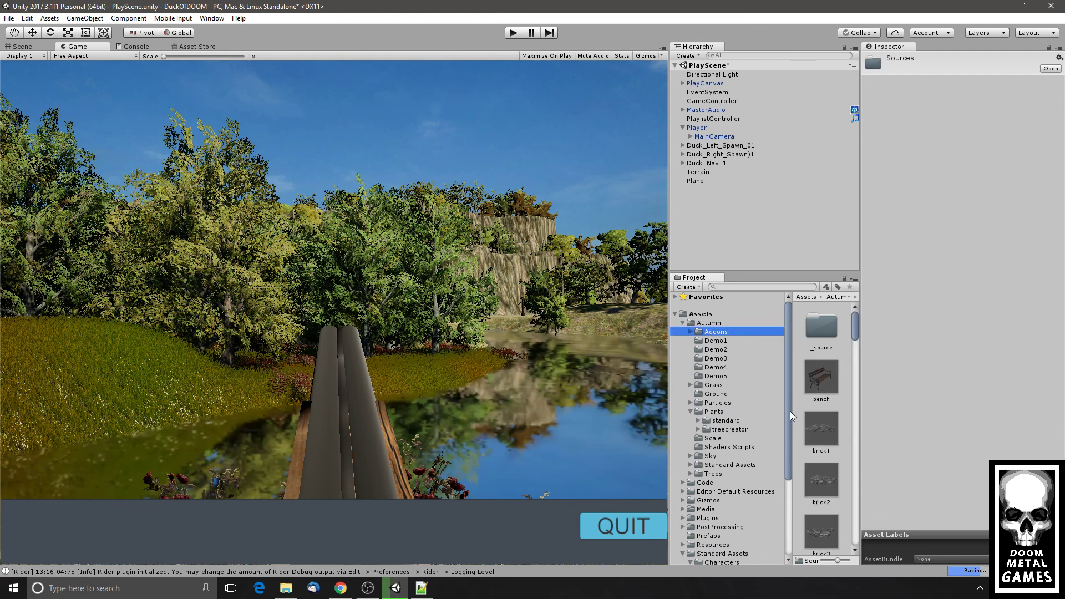
left_click(826, 431)
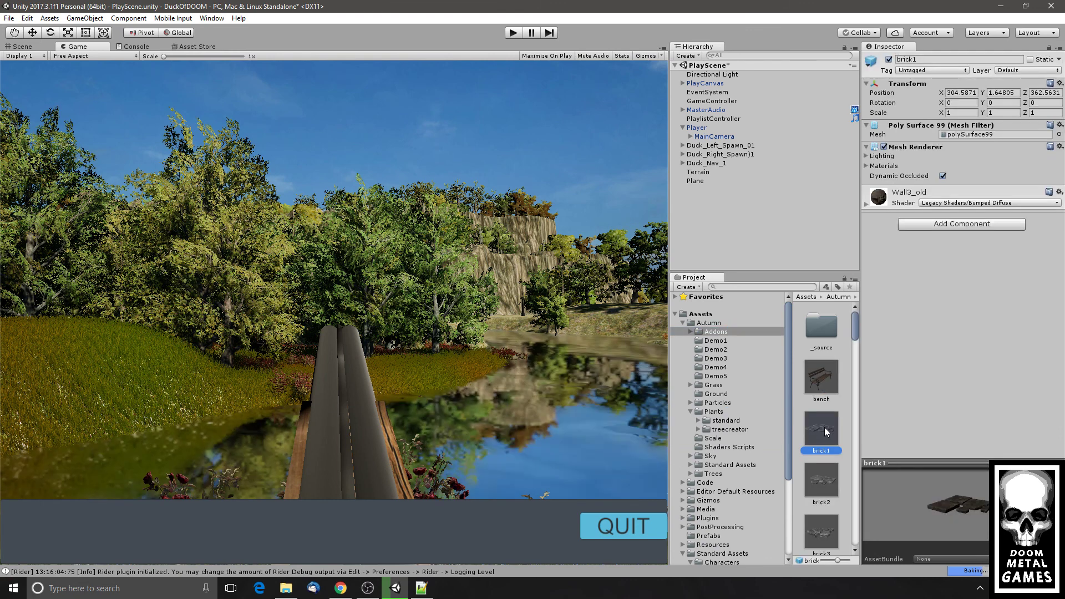
left_click_drag(949, 514, 950, 539)
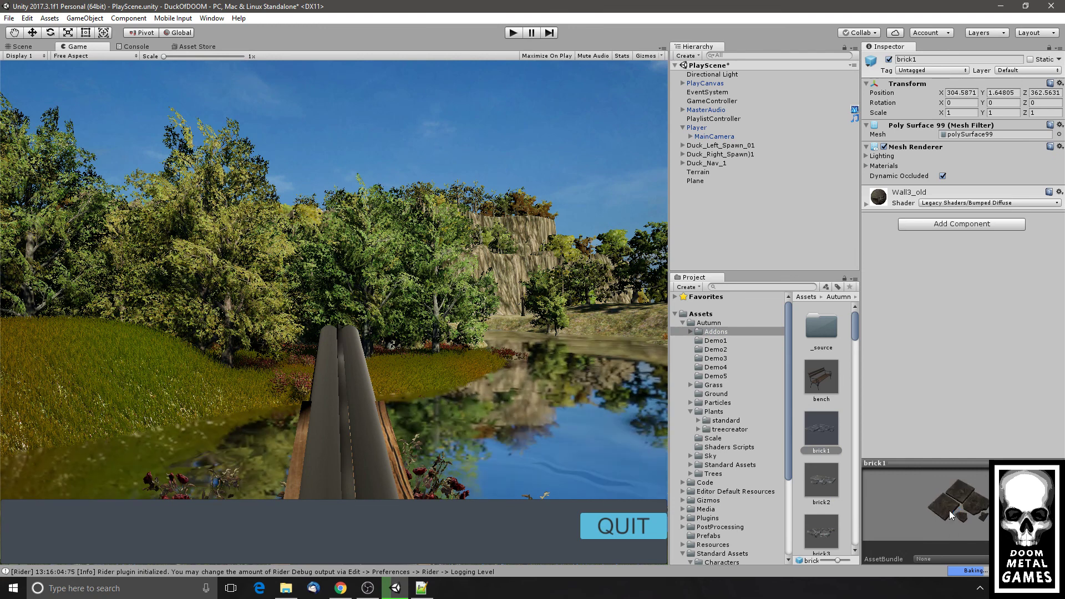
left_click(822, 480)
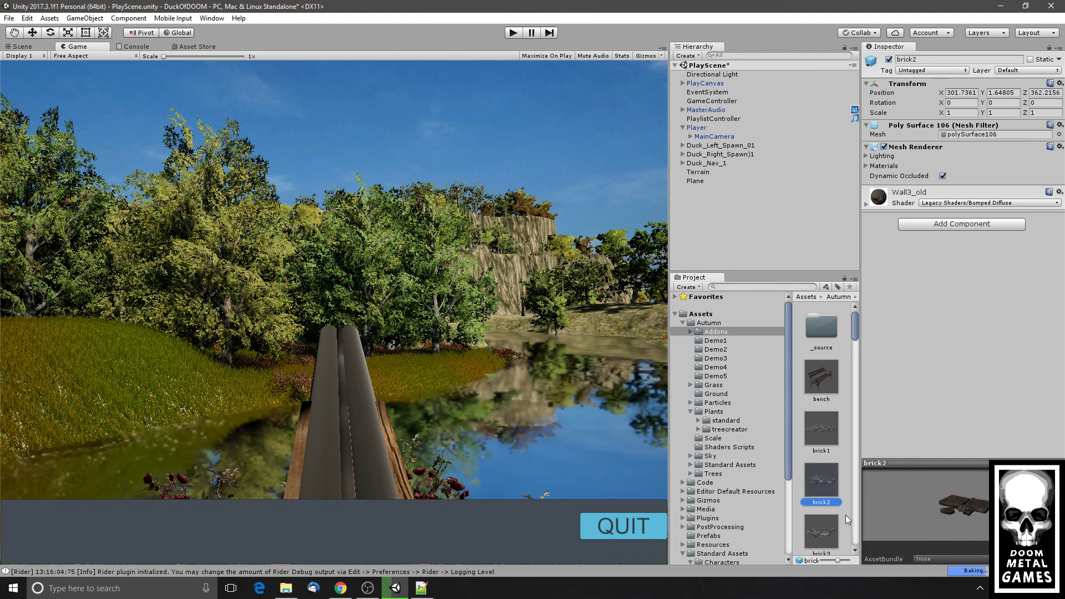
scroll(845, 514, "down", 5)
scroll(840, 491, "down", 6)
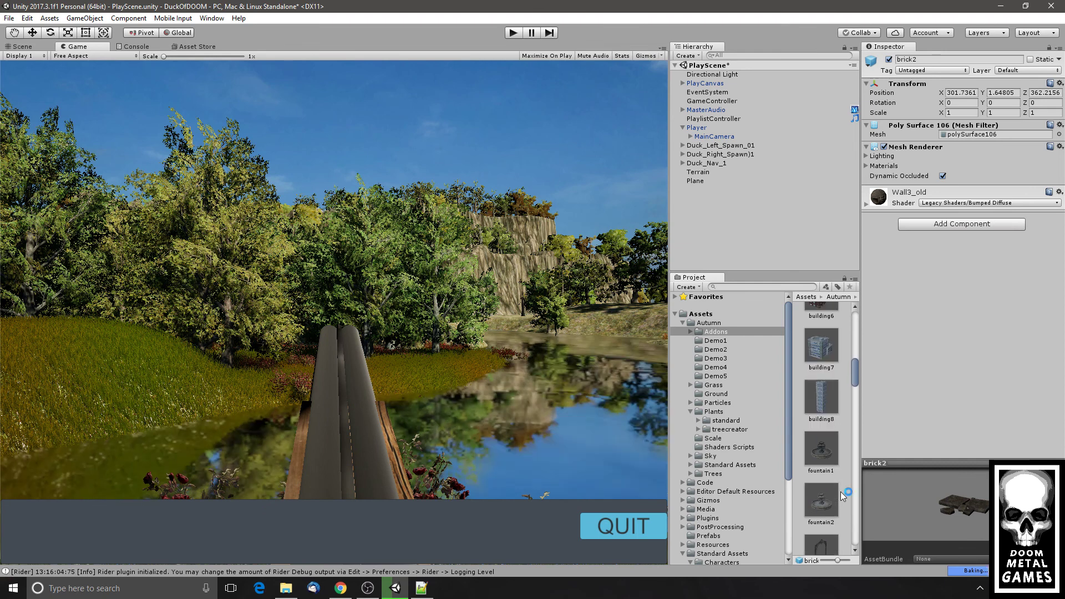
scroll(840, 492, "down", 5)
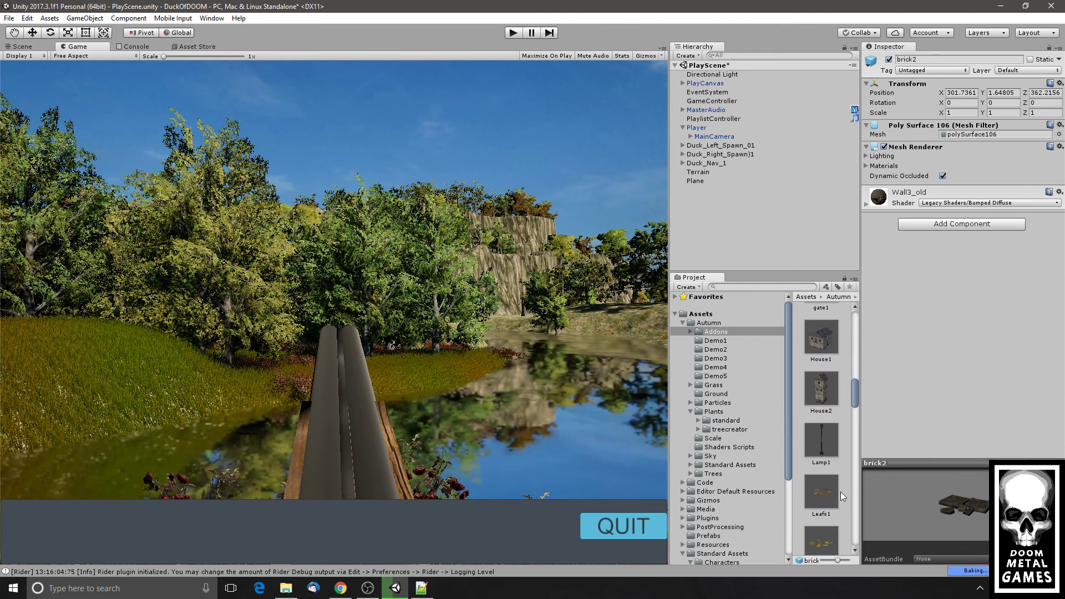
left_click(830, 491)
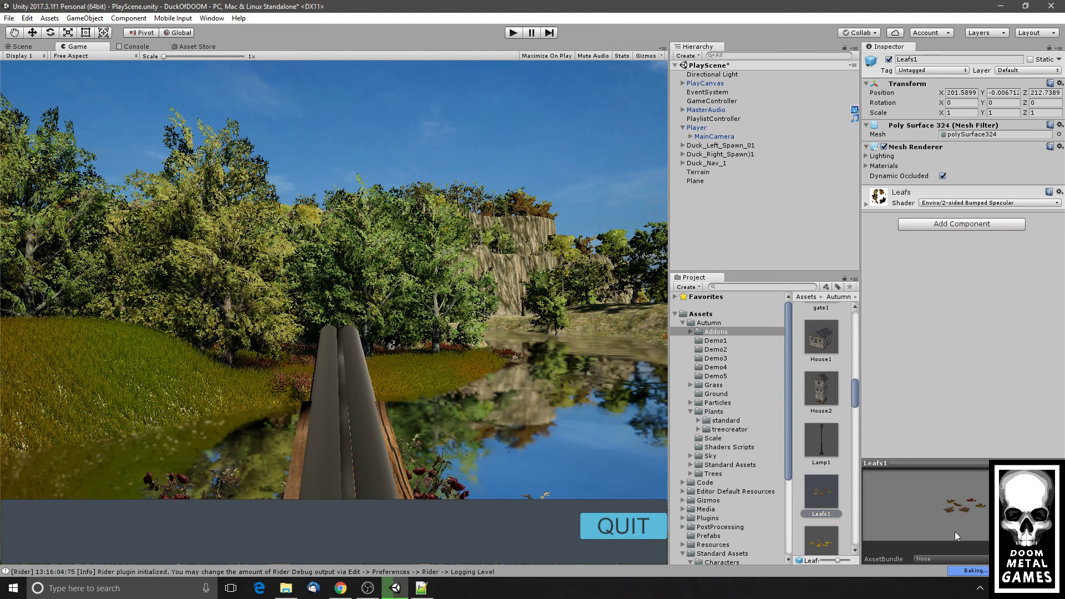
scroll(834, 493, "down", 4)
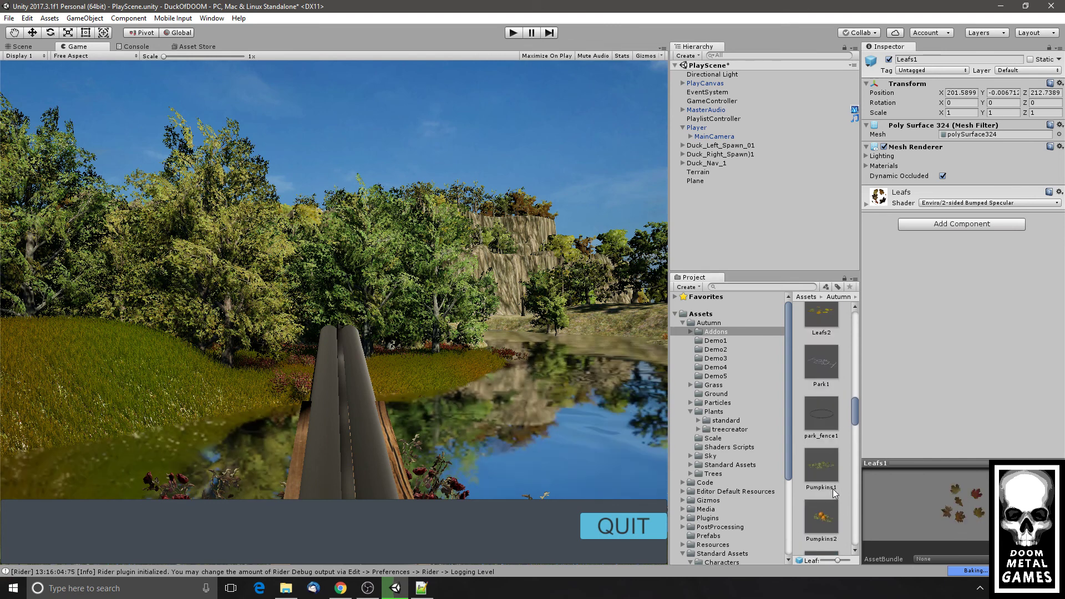
scroll(834, 493, "down", 2)
left_click(828, 367)
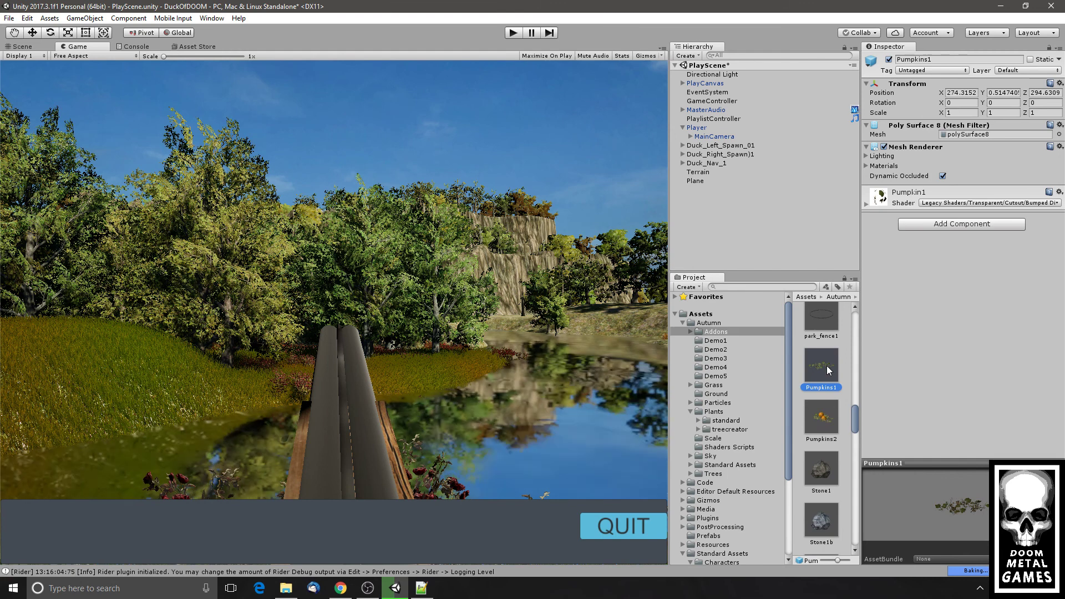
left_click(827, 476)
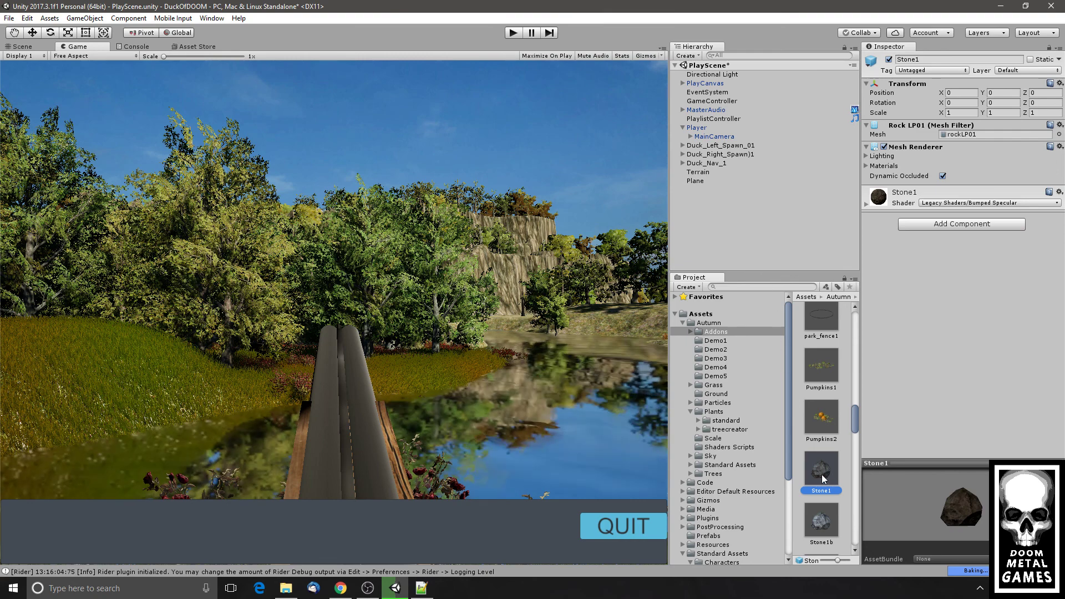
- Place a Stone1 prefab in the scene on the grassy bank beside the trees and scale it uniformly to about 1.38
left_click(22, 47)
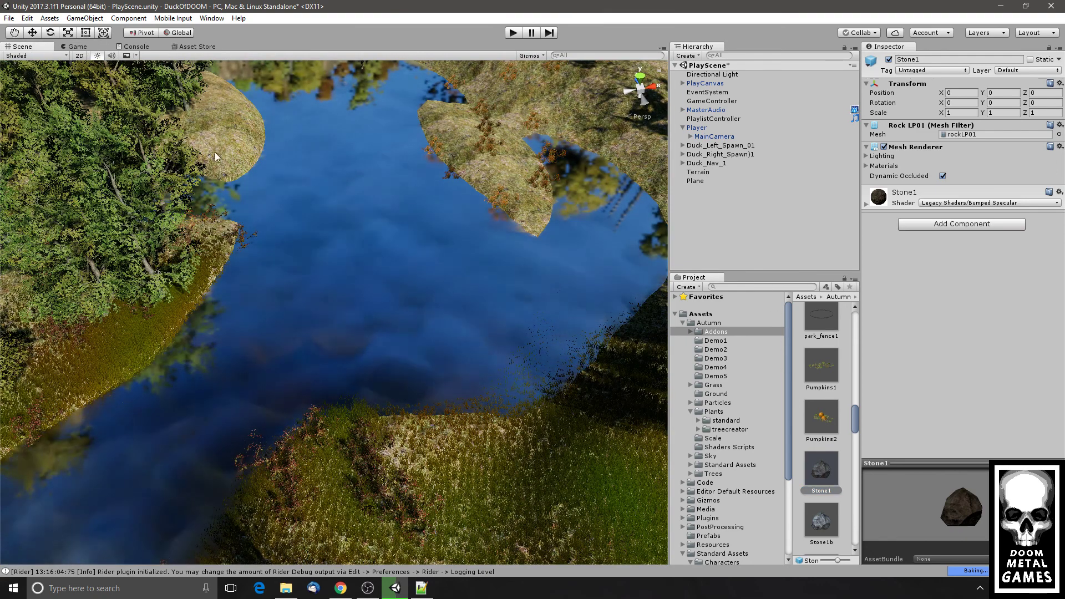
left_click_drag(820, 462, 173, 335)
scroll(175, 335, "up", 6, "alt")
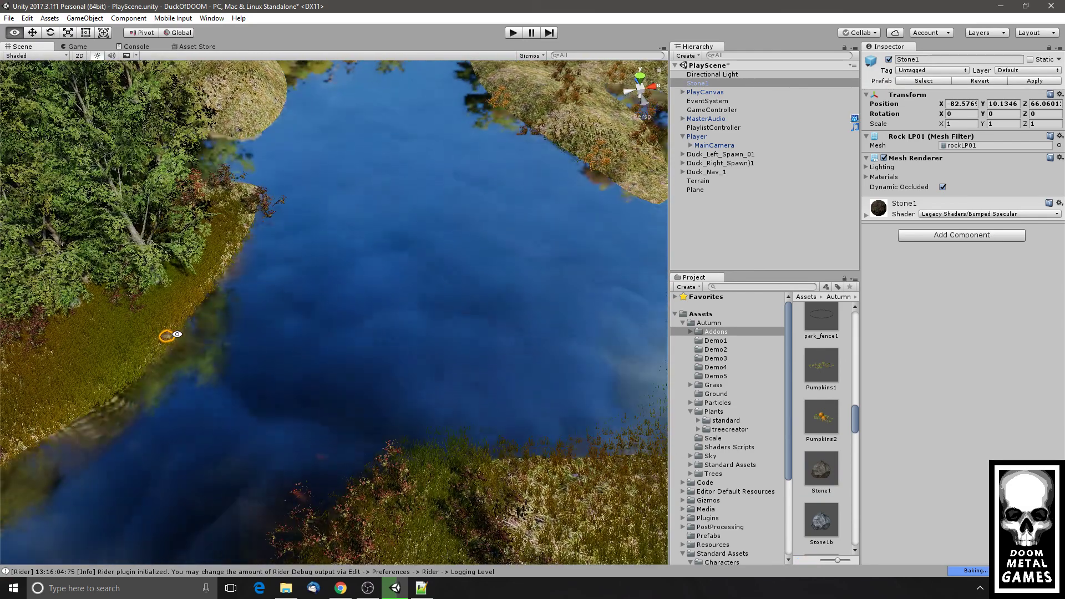
left_click(67, 32)
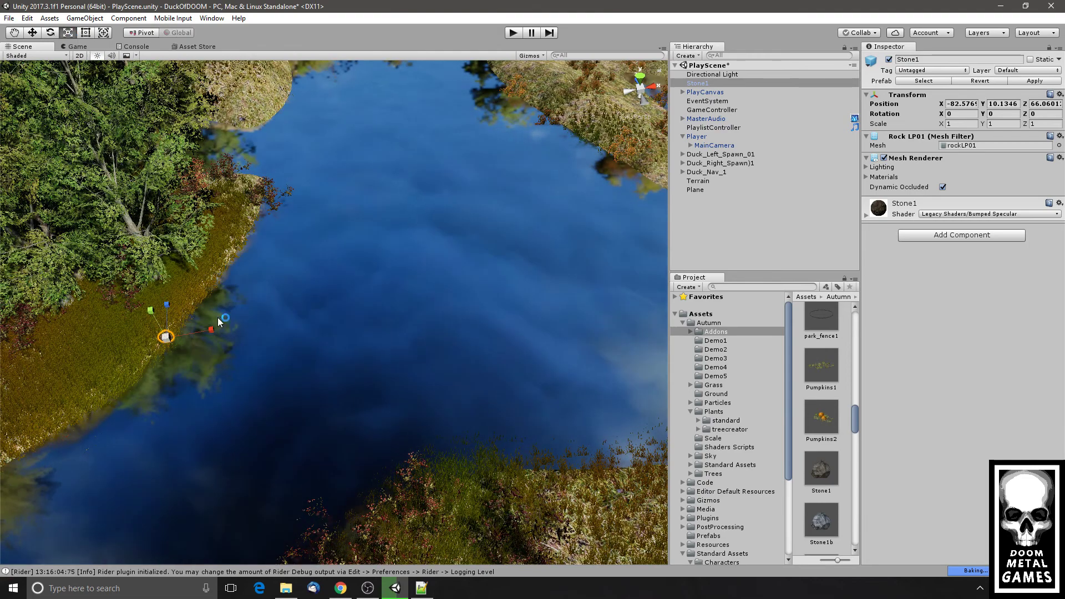
left_click_drag(166, 338, 187, 331)
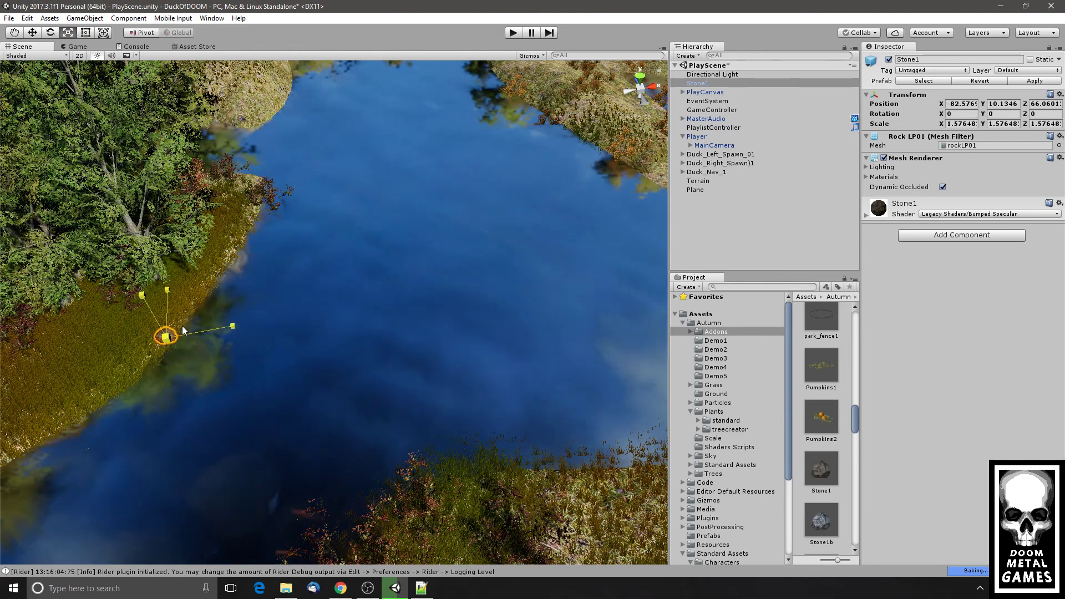
- Check the scene from the game camera with a short play test, and stop the game
left_click(78, 48)
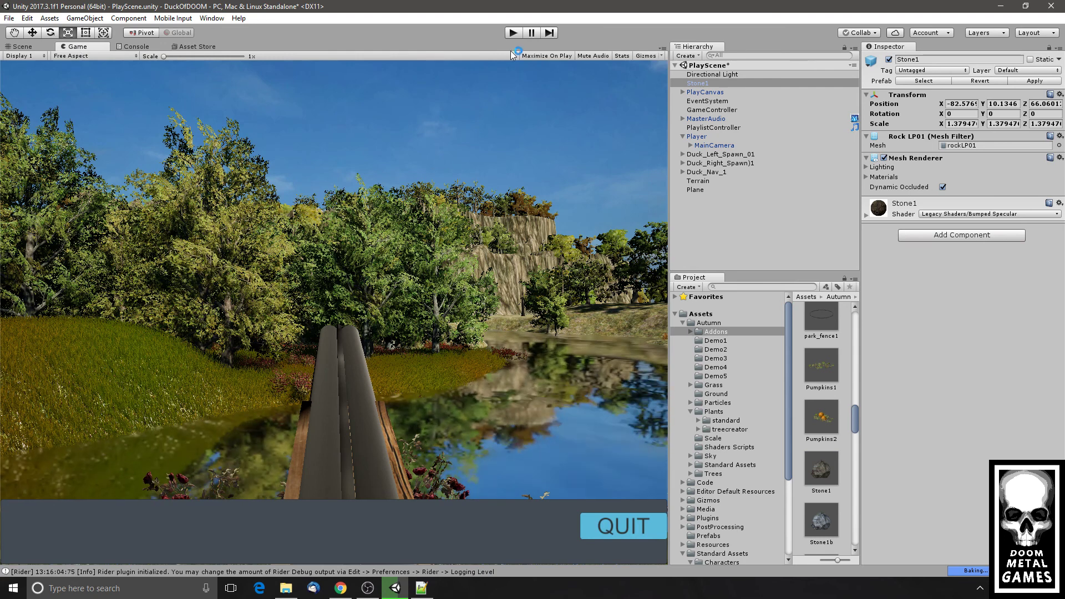
left_click(512, 34)
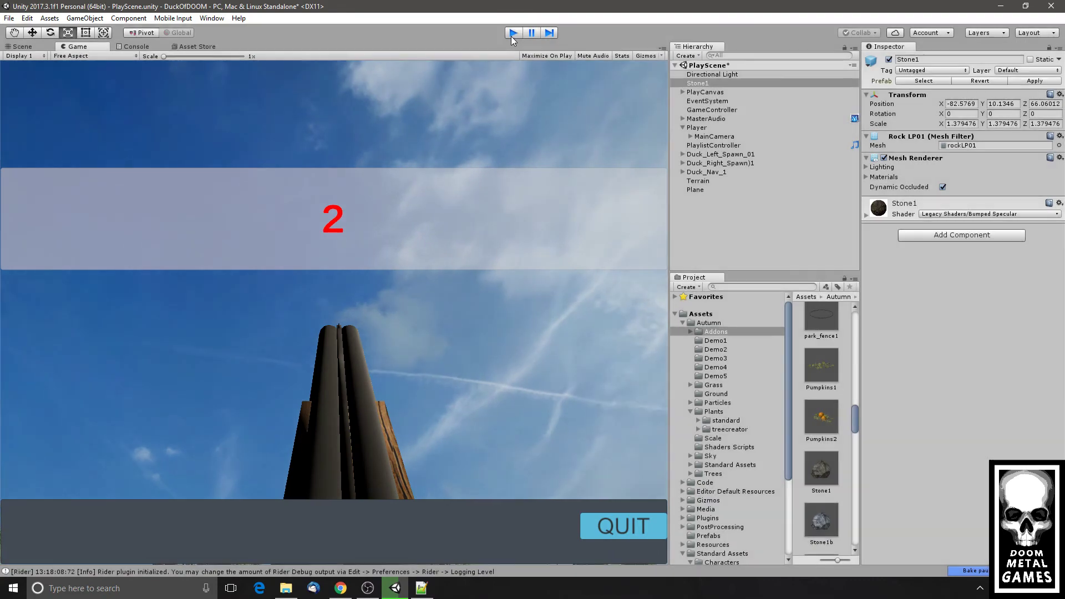
left_click(513, 34)
- Scale the placed Stone1 rock uniformly to about 3.08
left_click(699, 85)
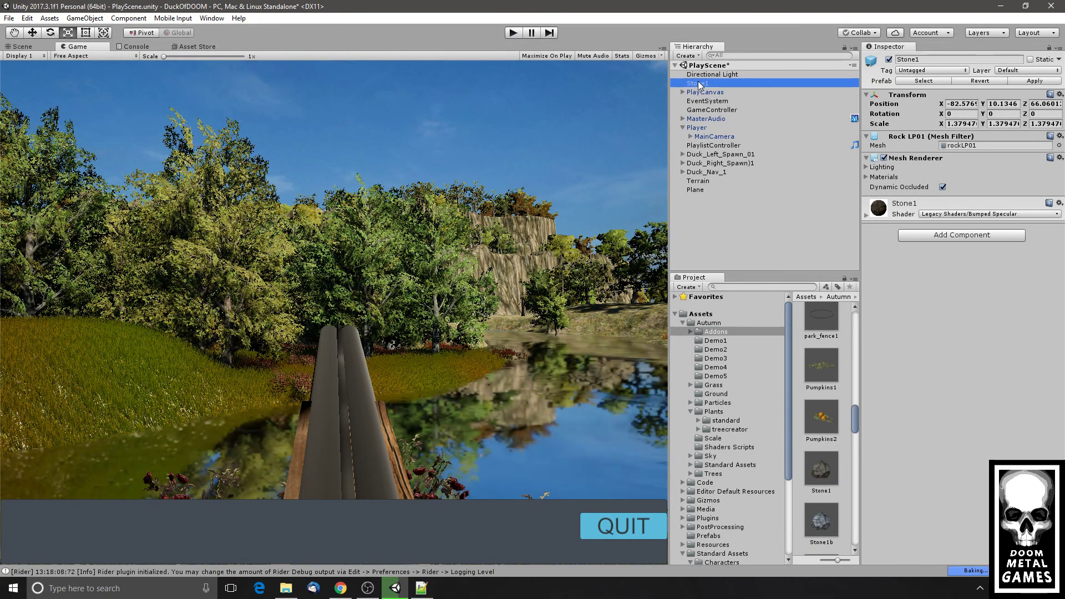
left_click(22, 46)
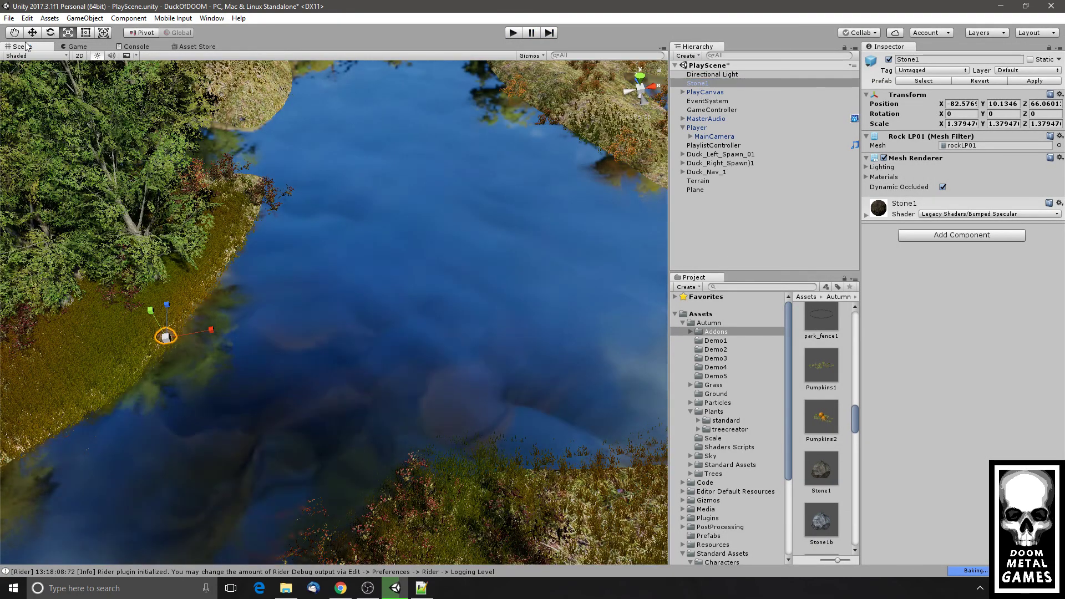
right_click_drag(178, 373, 283, 277)
middle_click_drag(735, 409, 178, 5)
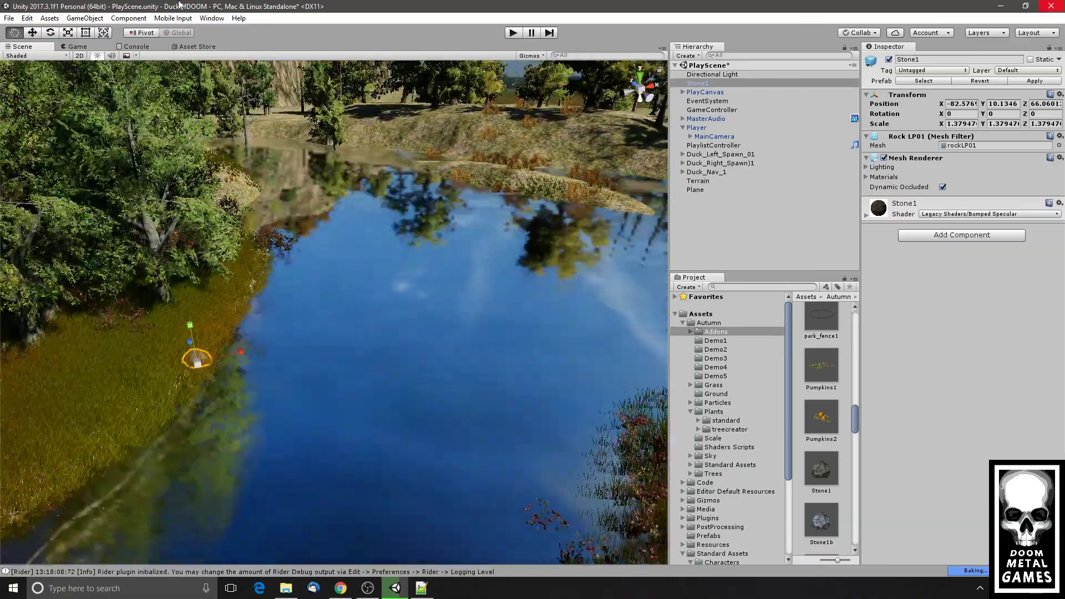
scroll(224, 304, "up", 8, "alt")
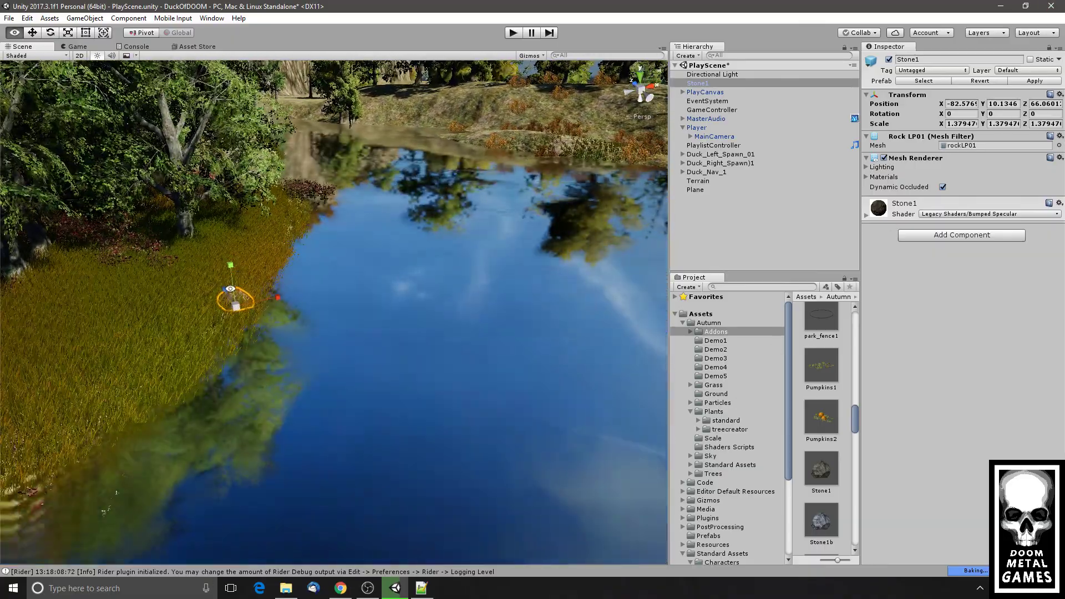
scroll(131, 367, "up", 5, "alt")
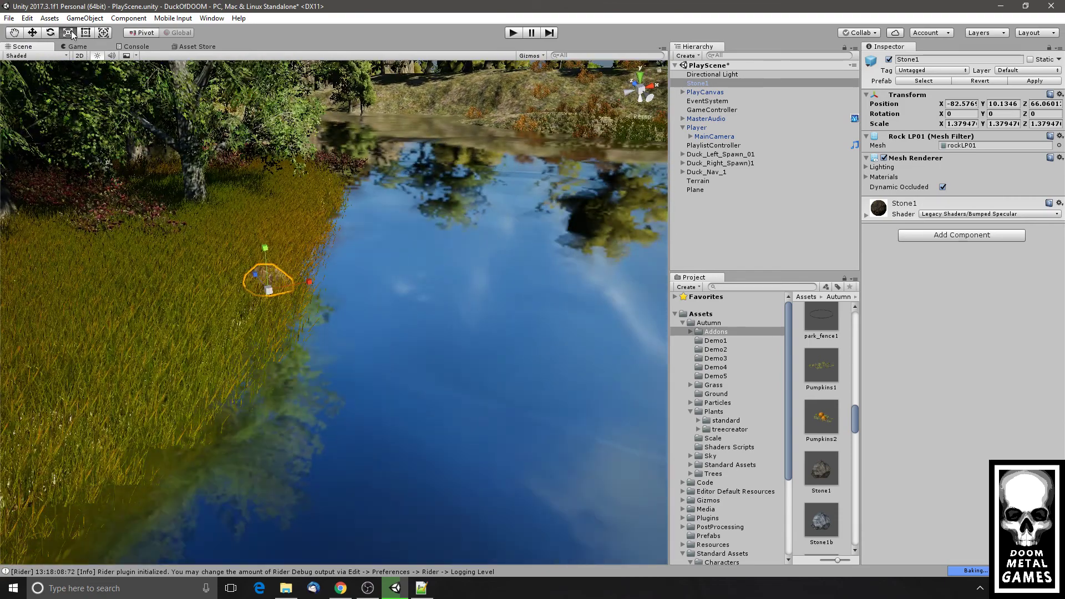
left_click_drag(269, 289, 252, 350)
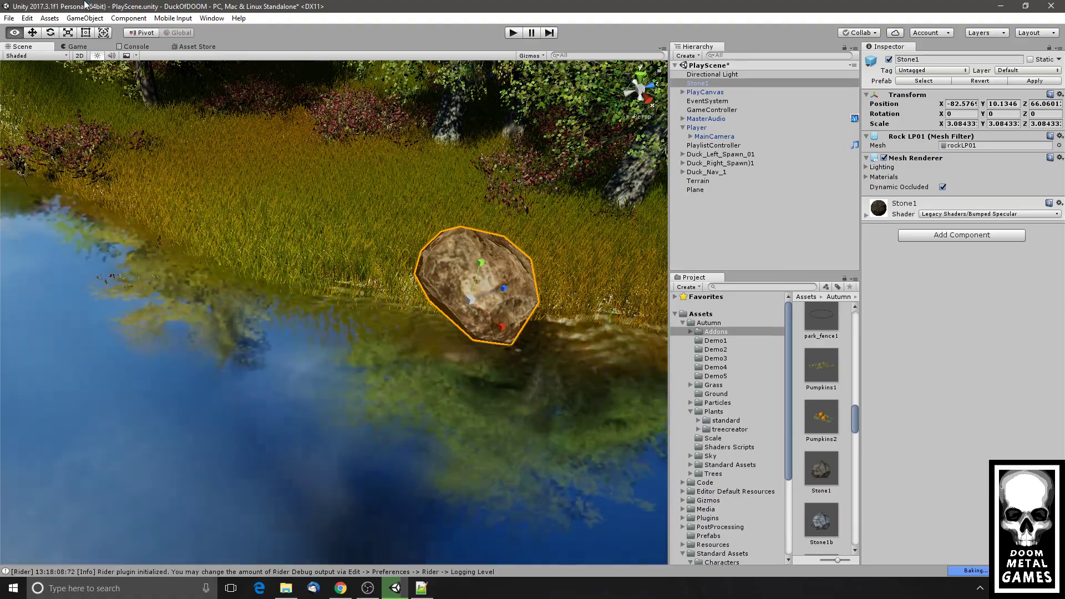
- Sink the Stone1 rock into the water's edge at Y 9.32 and shift it towards the bank to Z 66.26
left_click_drag(444, 352, 233, 428, "alt")
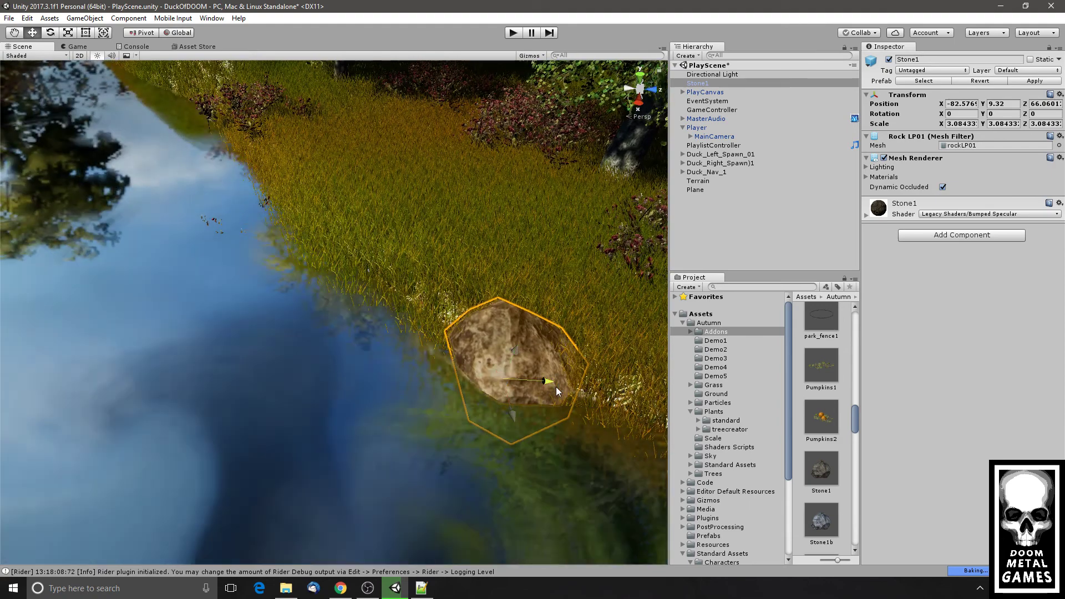
left_click_drag(549, 383, 559, 383)
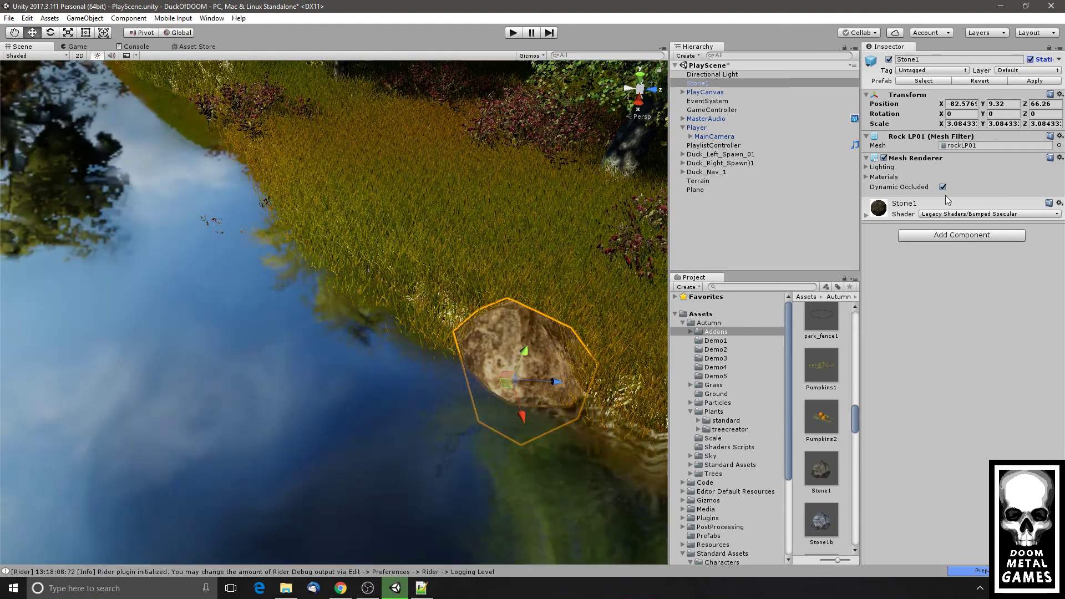
- Switch the Stone1 material to the Standard shader, lighten its albedo colour to F6F6F6, and check the rock from the game camera
left_click(941, 215)
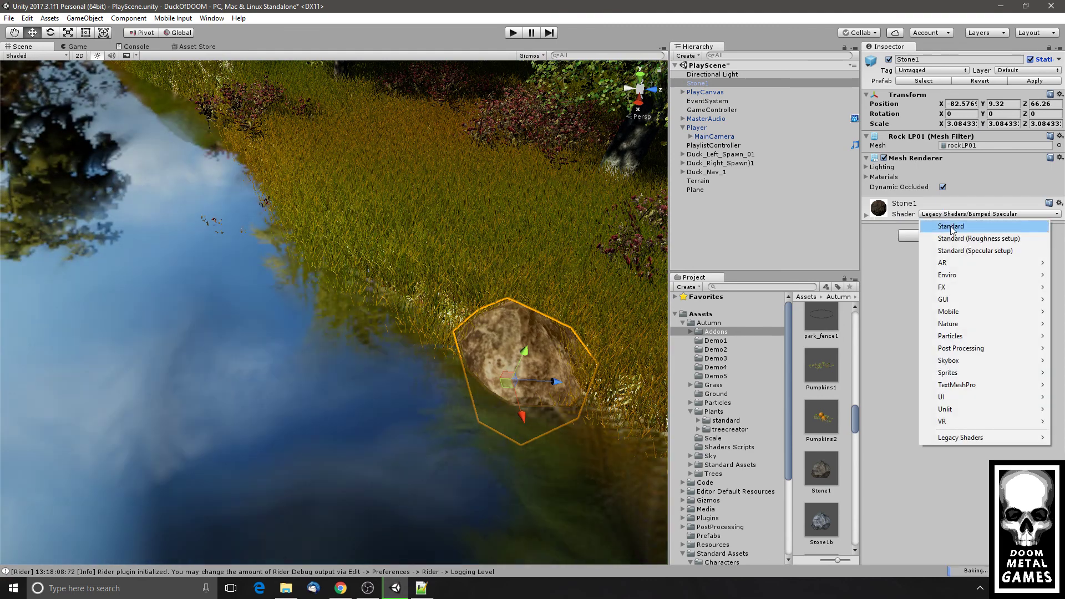
left_click(951, 228)
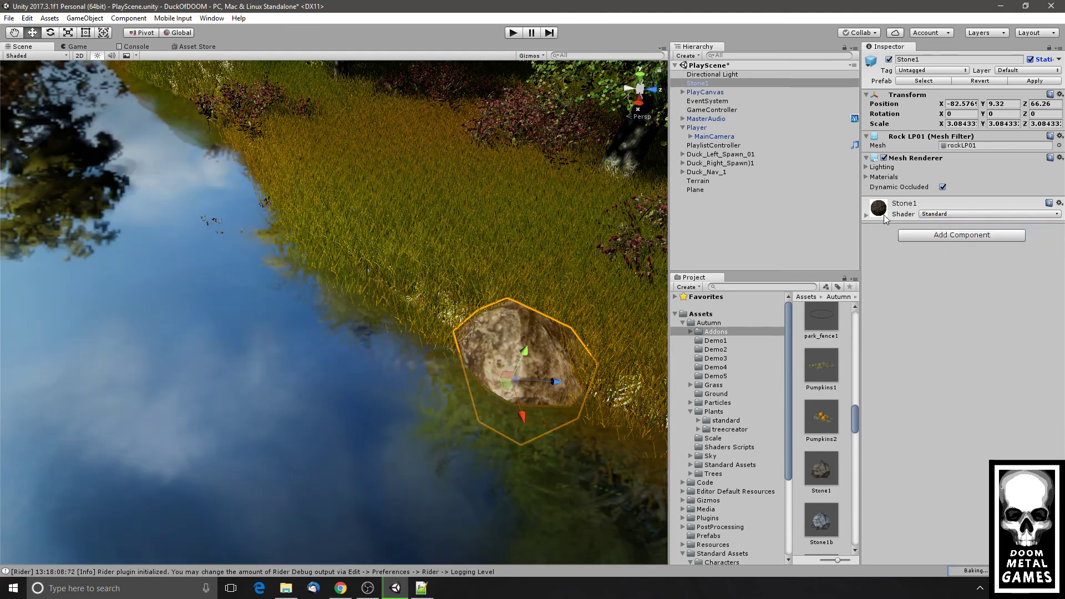
left_click(864, 216)
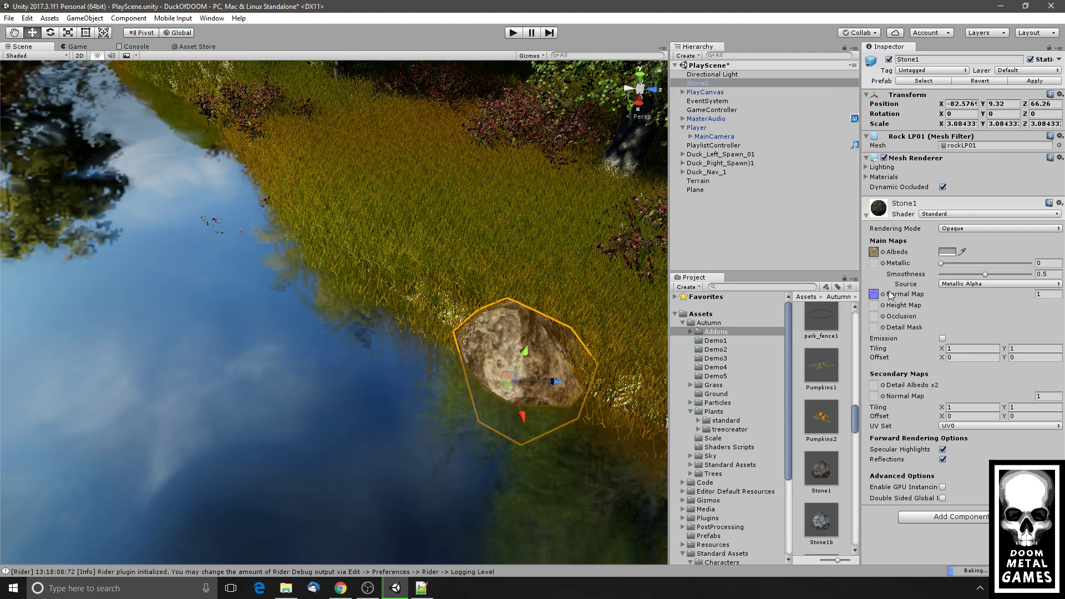
left_click(947, 251)
left_click_drag(857, 230, 824, 217)
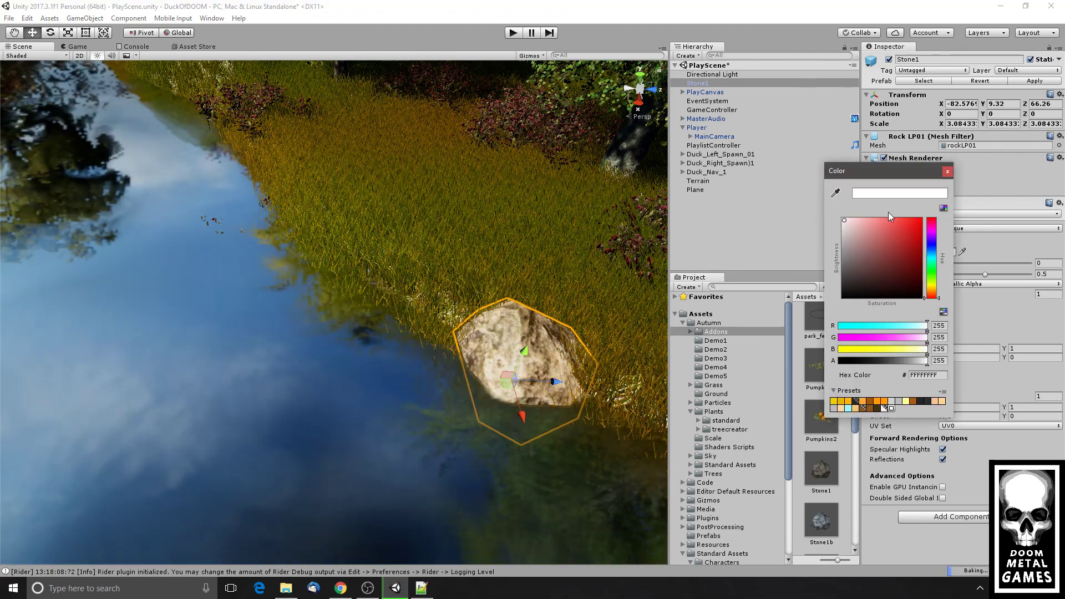
left_click_drag(843, 227, 844, 223)
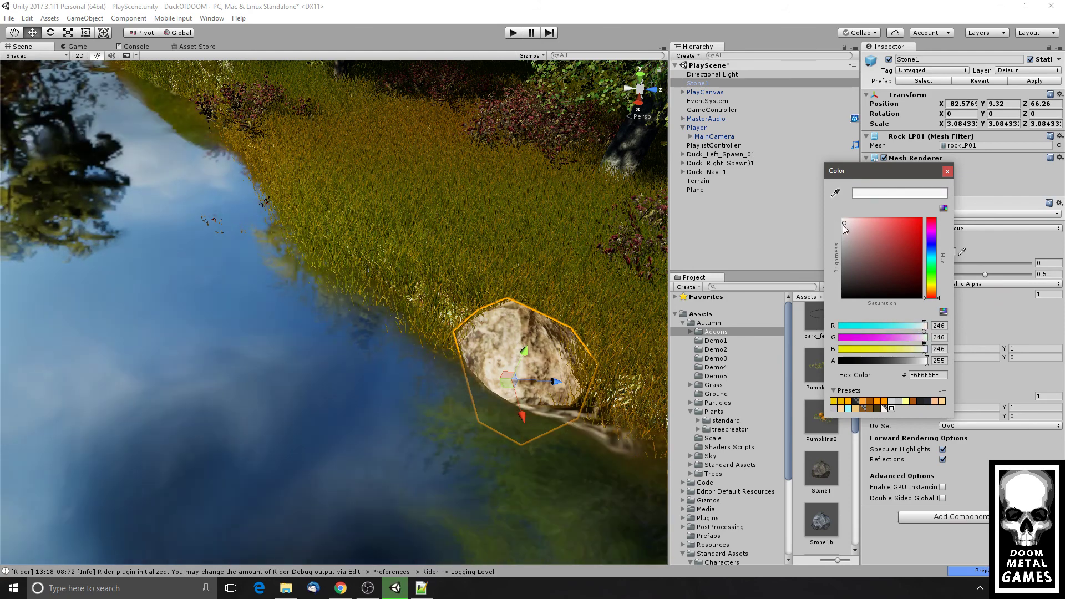
left_click(948, 172)
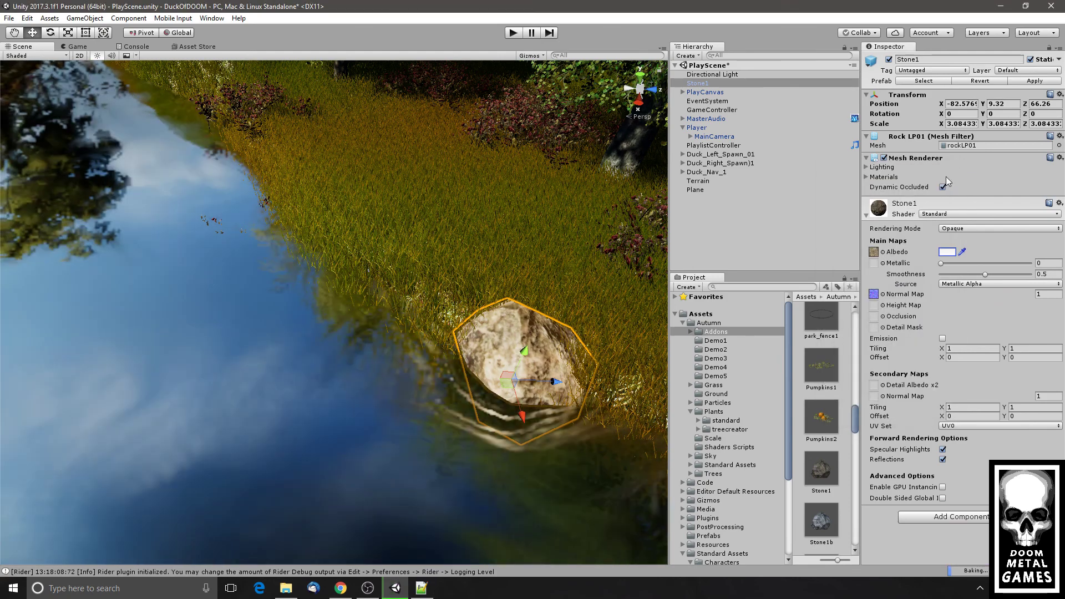
left_click(75, 47)
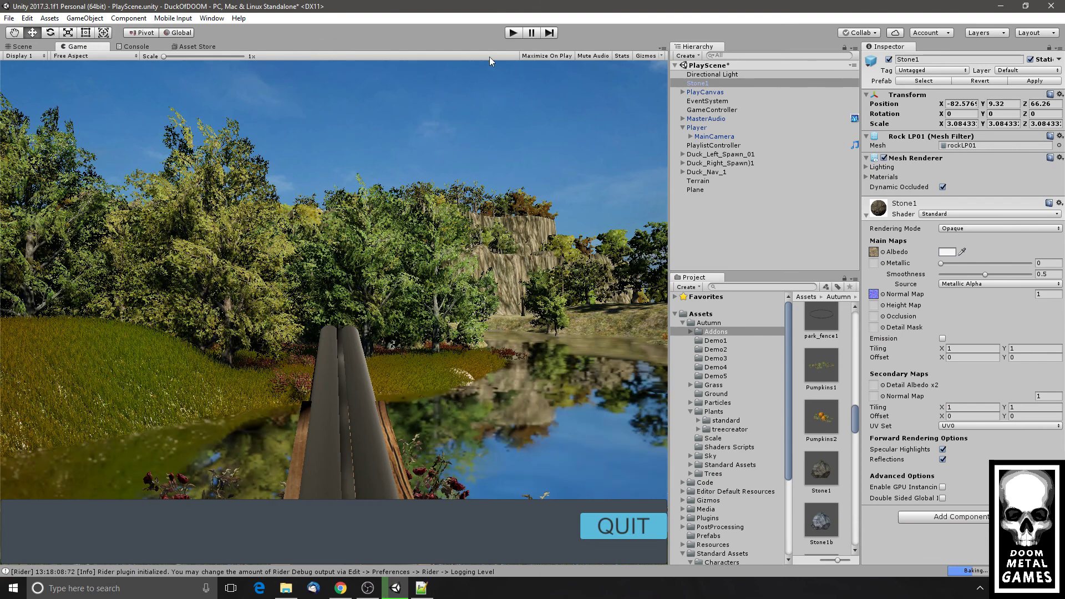
left_click(27, 48)
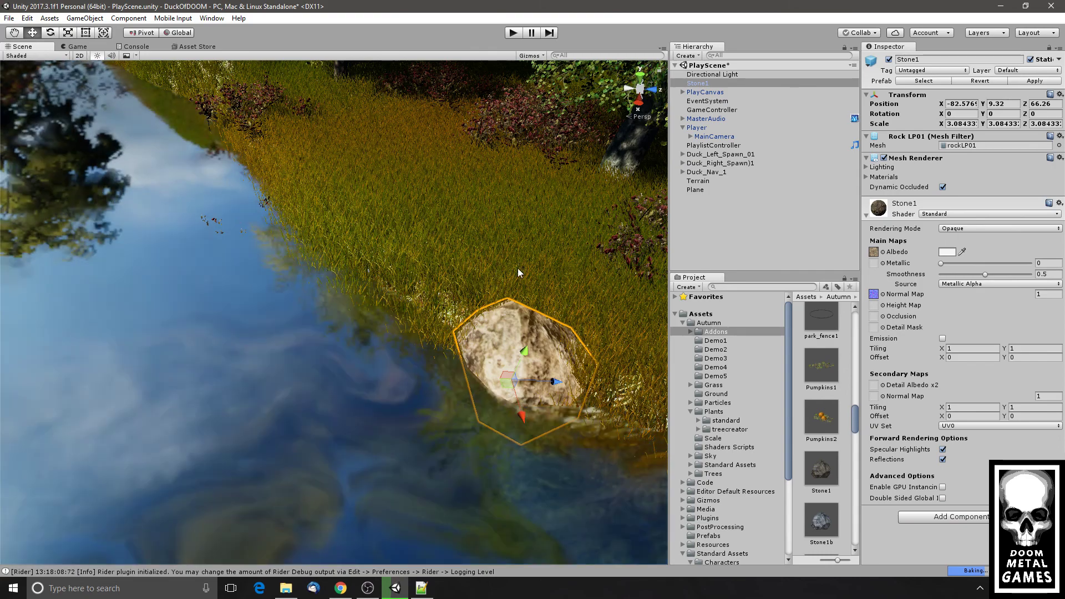
- Duplicate the Stone1 rock at the shoreline and select the copy
scroll(506, 280, "down", 1)
left_click_drag(433, 245, 465, 298, "alt")
key("ctrl+d")
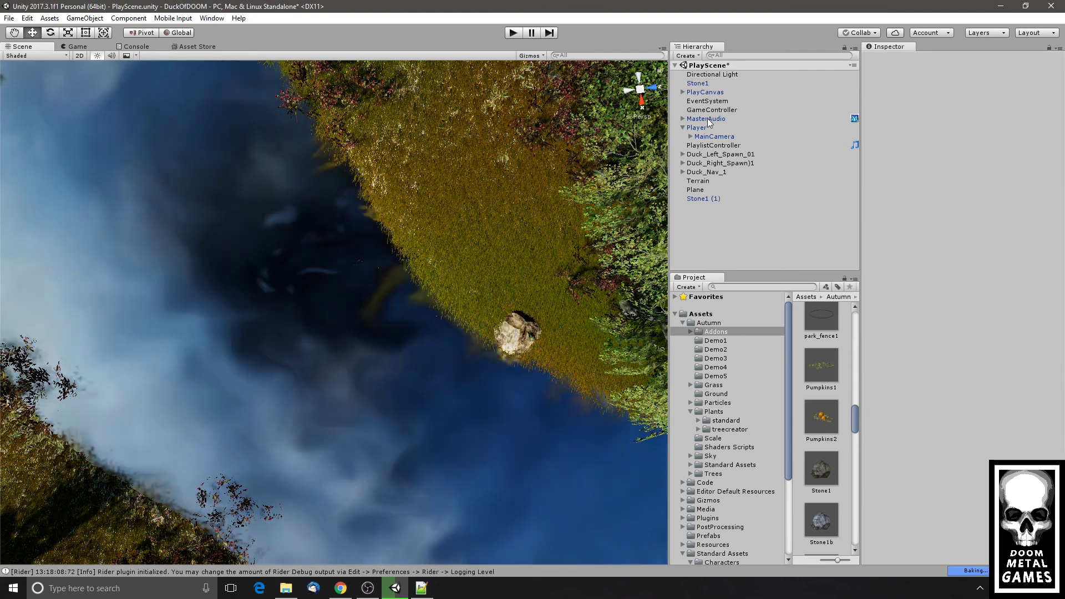
left_click(697, 198)
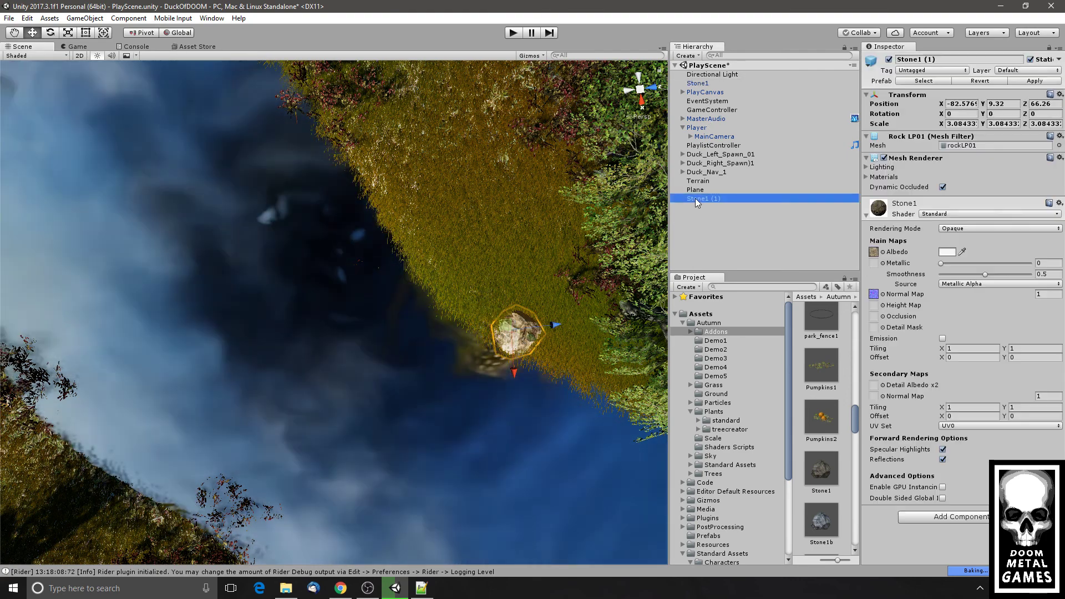
- Create an empty object named Stones and make both Stone1 rocks its children
right_click(702, 240)
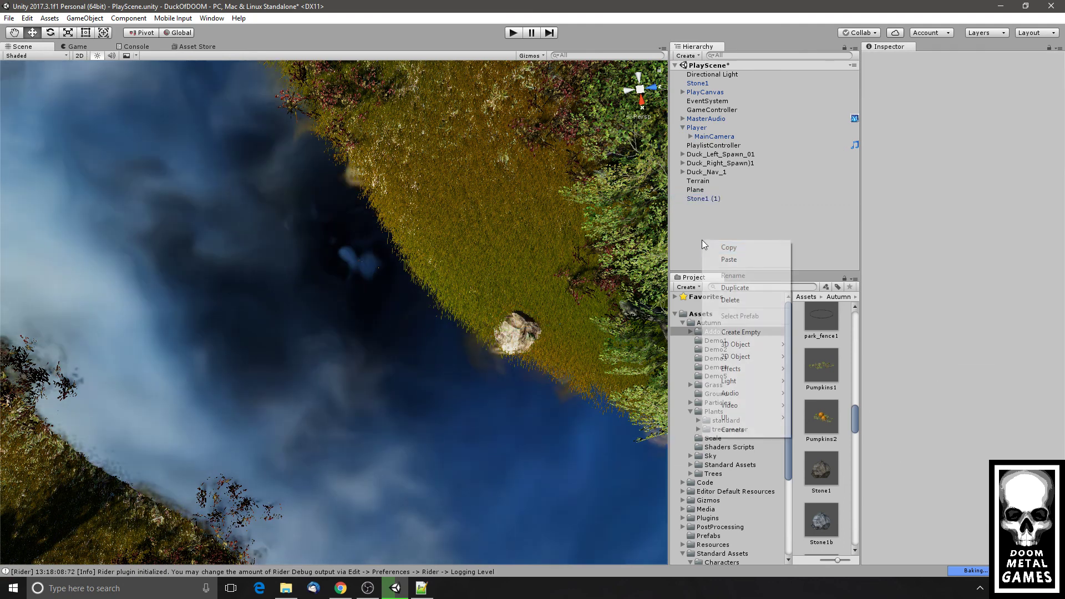
left_click(741, 332)
left_click(933, 59)
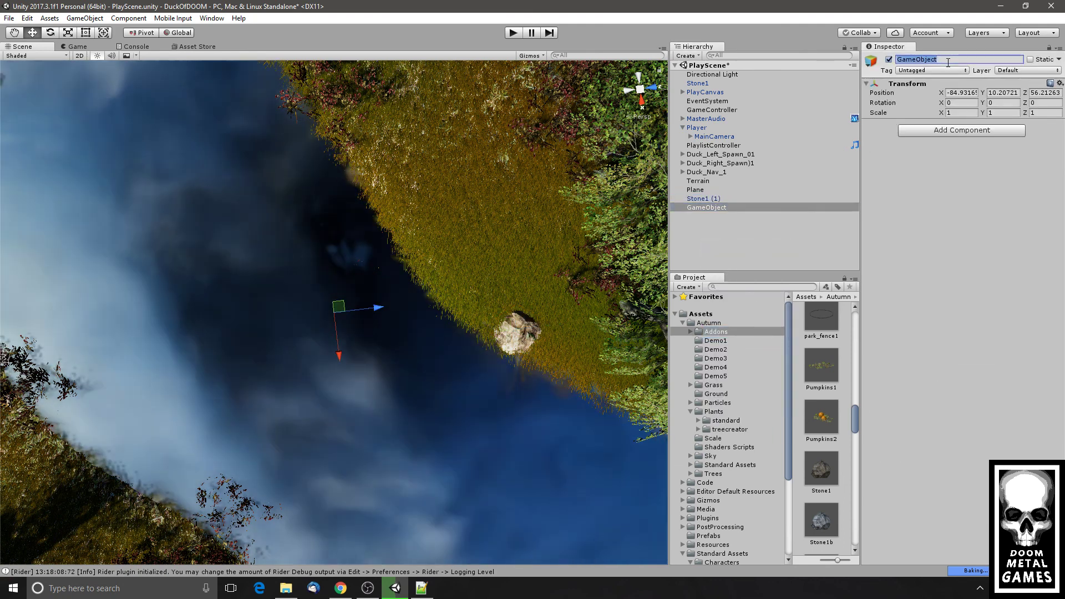
type("Stones")
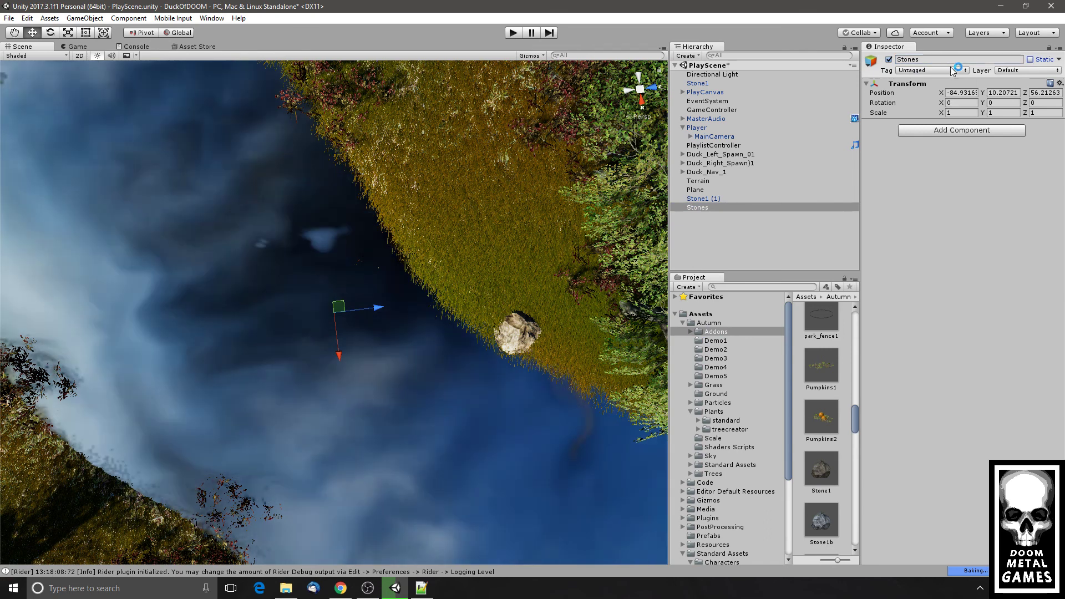
left_click_drag(699, 199, 702, 209)
left_click_drag(702, 83, 709, 199)
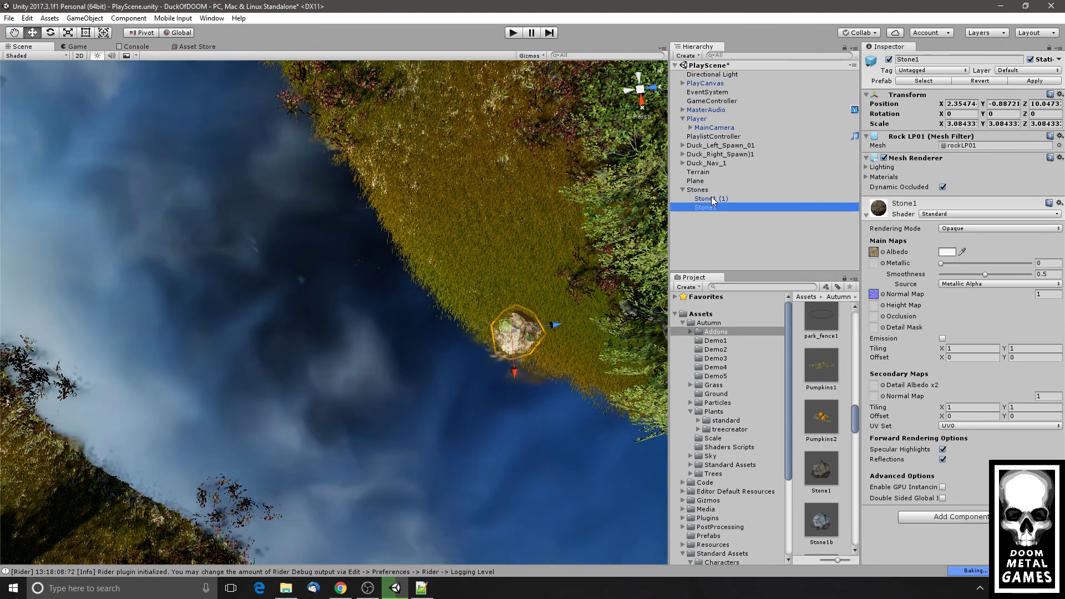
- Move the duplicate rock along the shoreline to X -8.05, Z 2.57, rotate it to Y 51.843 and scale it uniformly to about 2.46
left_click(712, 200)
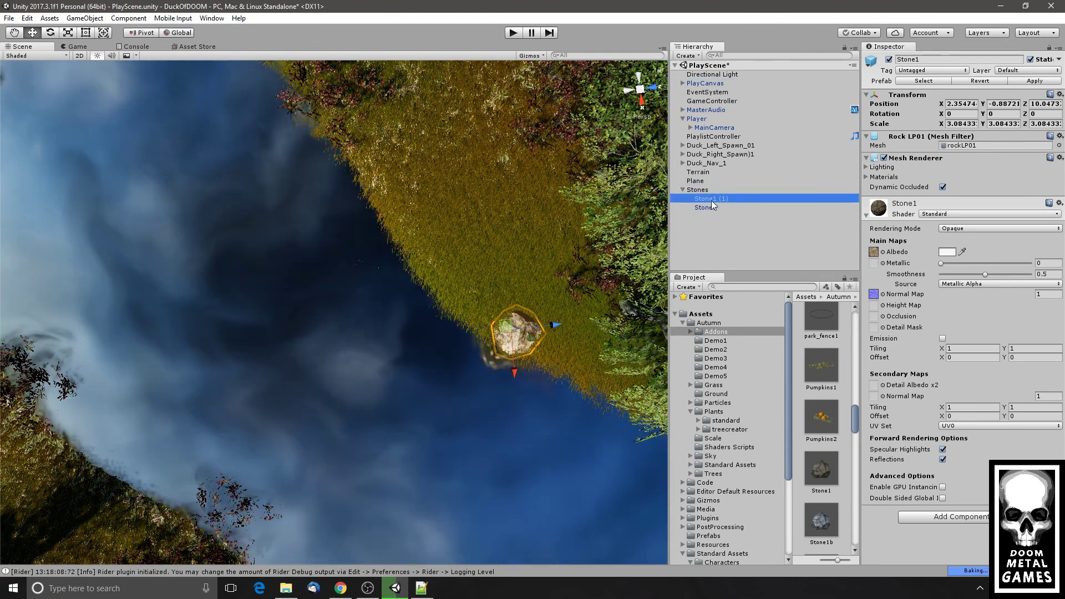
left_click_drag(507, 326, 355, 164)
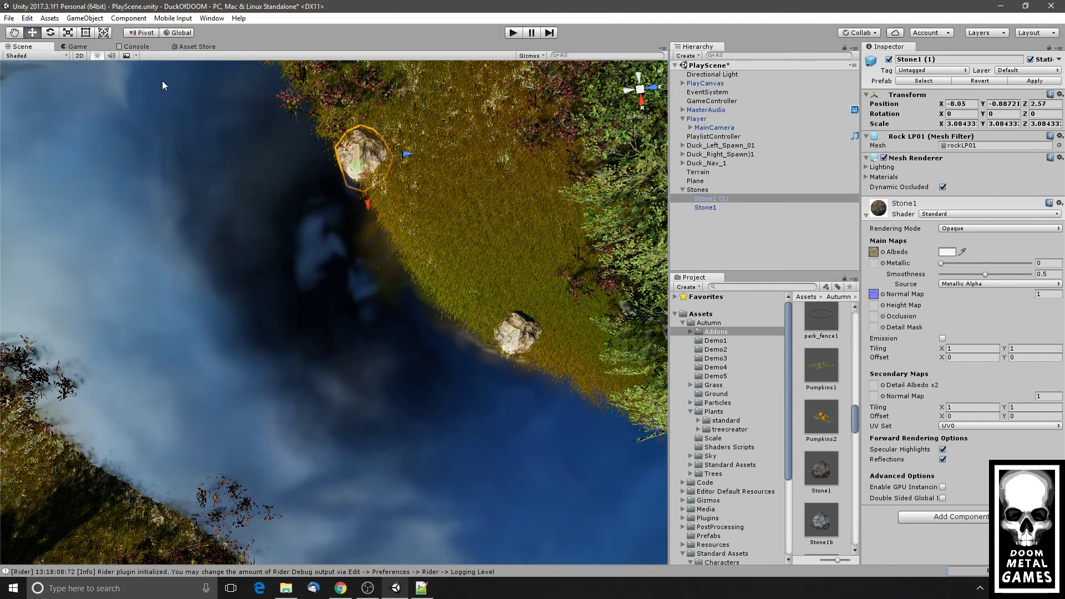
key("e")
left_click_drag(354, 181, 354, 121)
left_click_drag(411, 107, 444, 119)
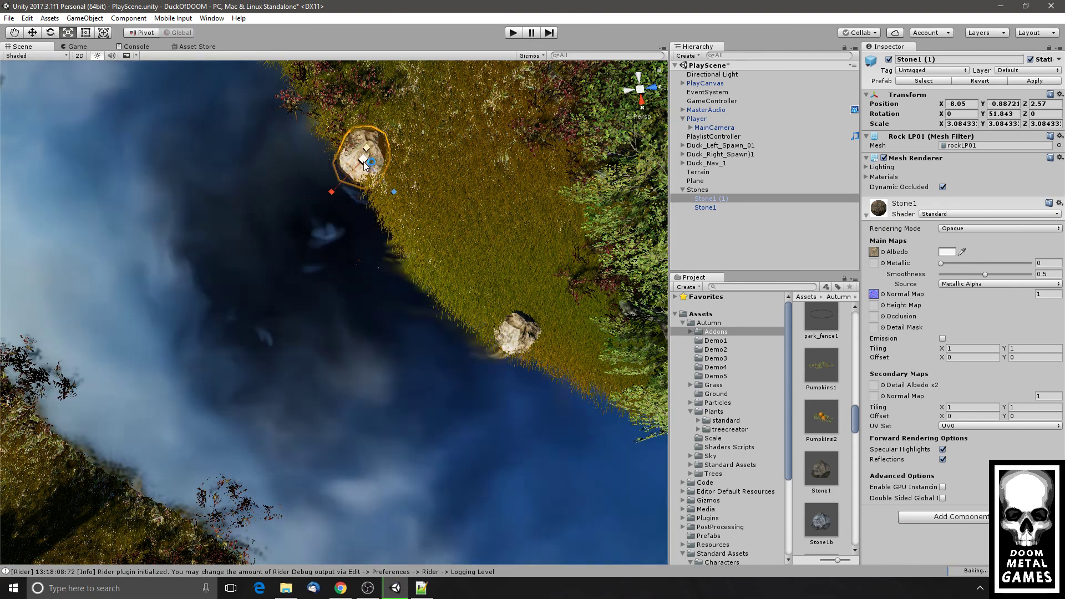
left_click_drag(362, 165, 108, 59)
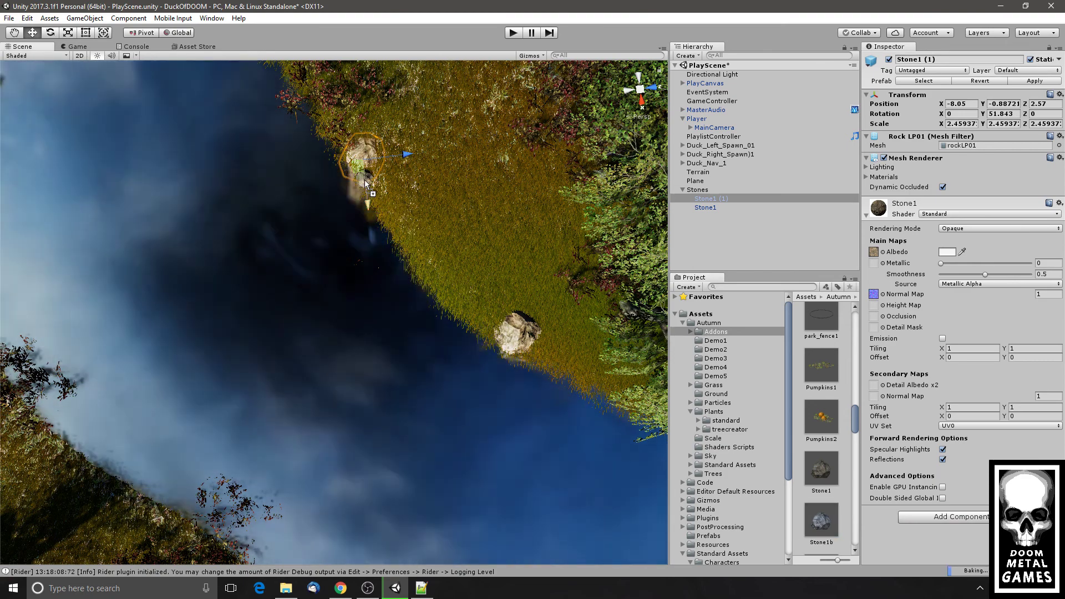
- Place a Stone1b prefab beside the duplicate rock, scale it uniformly to about 1.40 and parent it to Stones
mouse_move(367, 190)
left_mouse_down()
mouse_move(423, 191)
mouse_move(385, 190)
left_mouse_up()
left_click(68, 32)
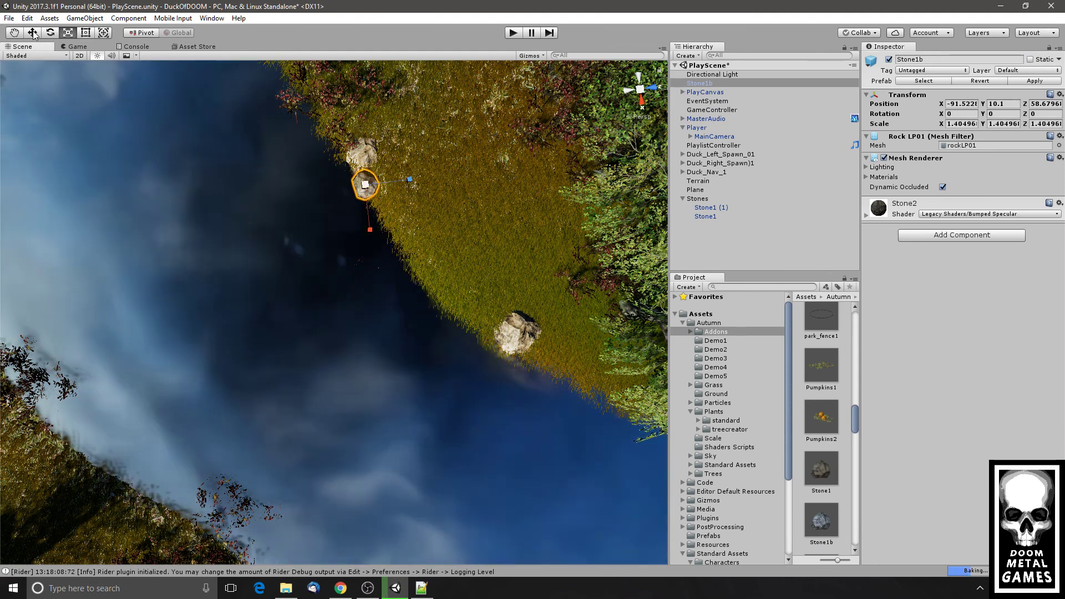
left_click(32, 32)
left_click_drag(737, 84, 719, 206)
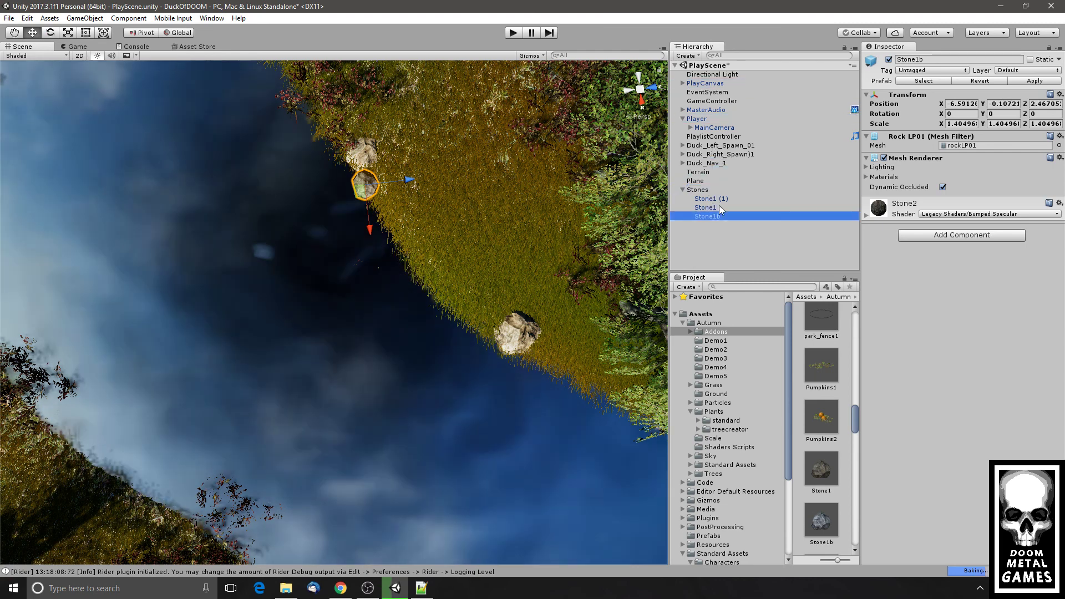
- Mark Stone1b as static, switch its Stone2 material to the Standard shader and set the albedo colour to ECF3F3
left_click(1030, 59)
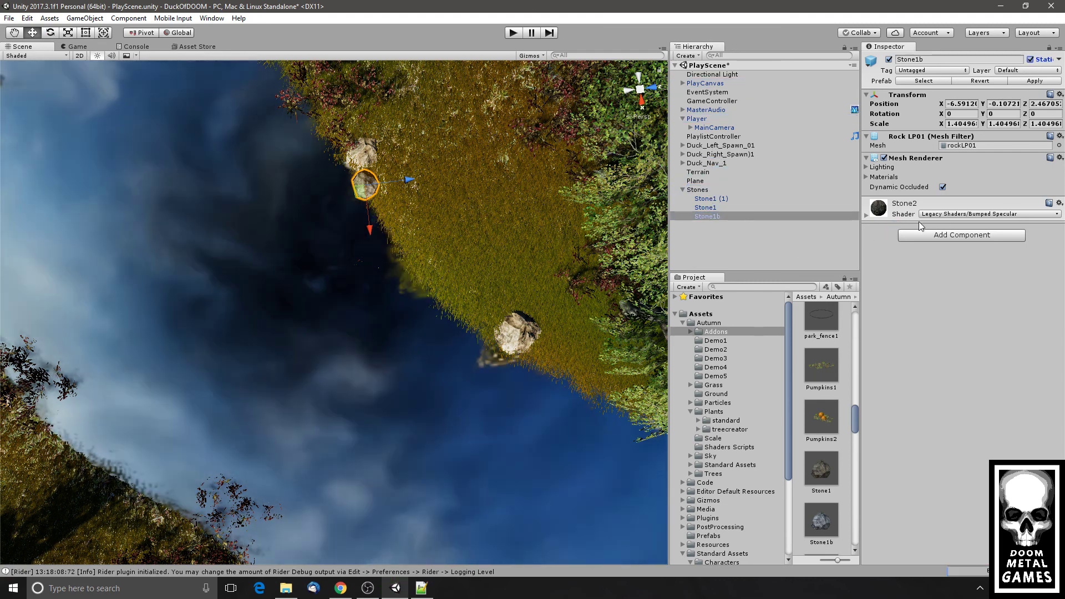
left_click(942, 214)
left_click(946, 227)
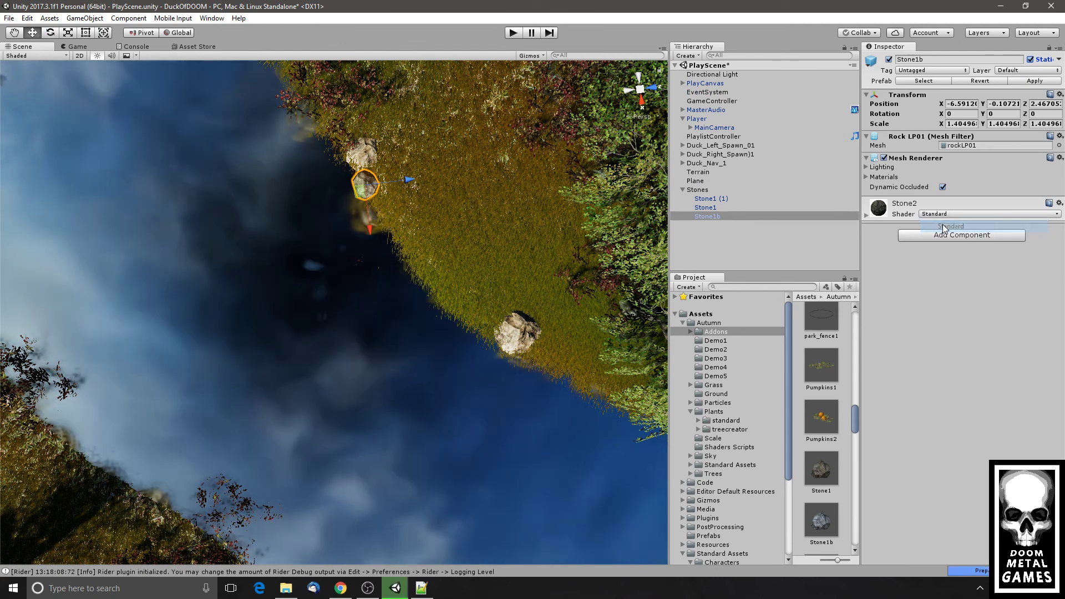
left_click(865, 218)
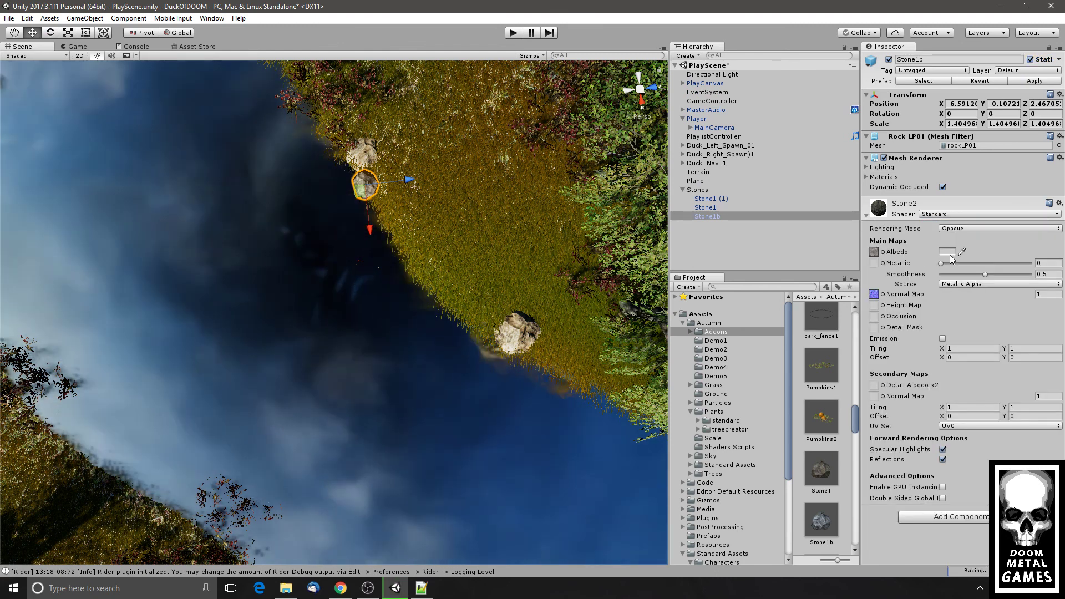
left_click(943, 252)
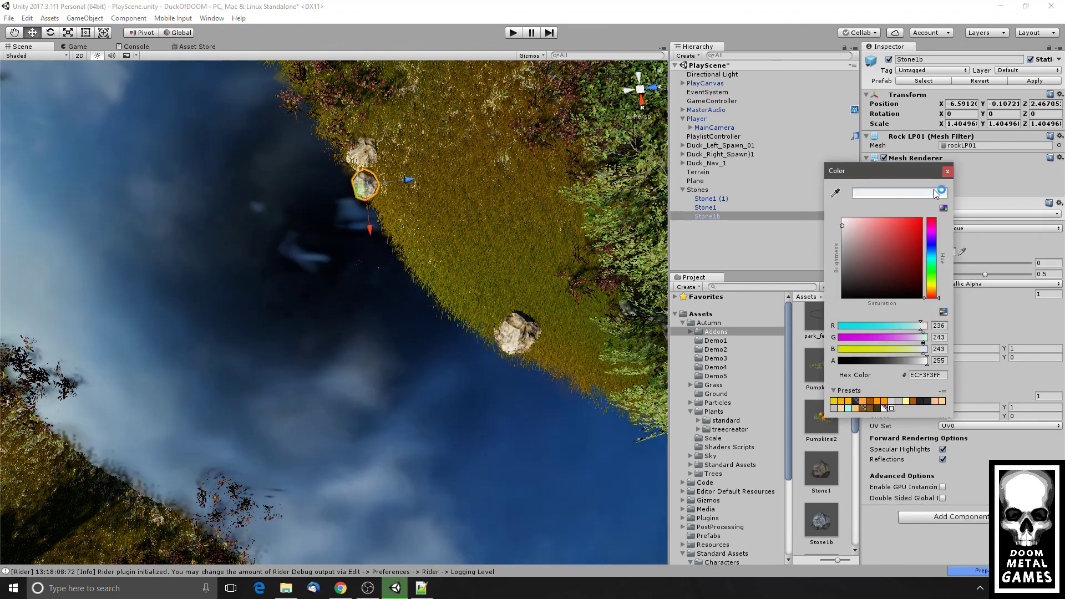
left_click(948, 172)
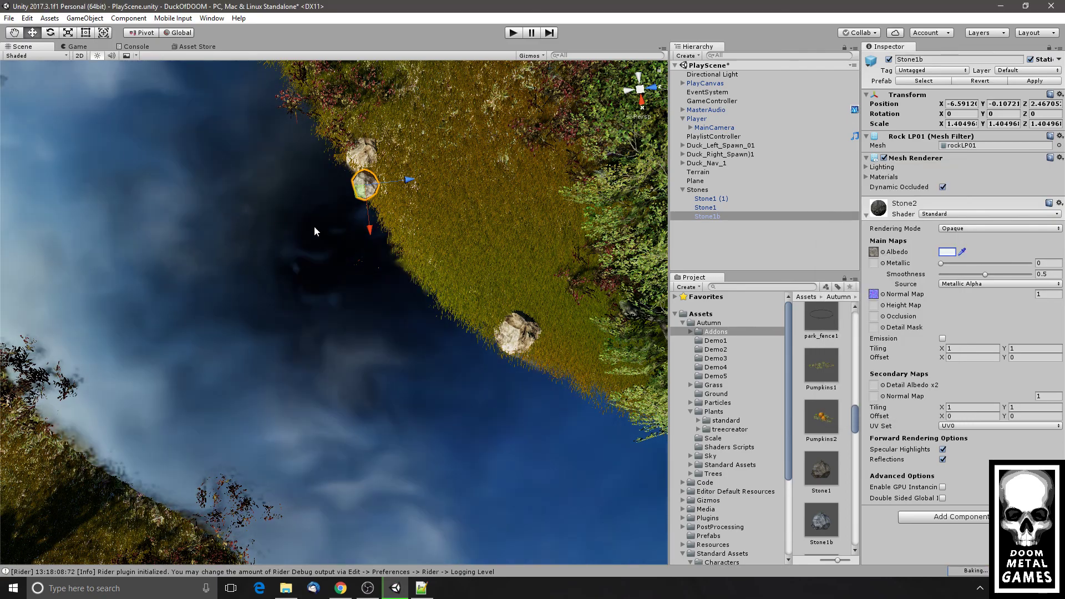
- Sink the Stone1b rock to Y -0.412 at the water's edge and check the scene with a short play test
left_click_drag(314, 227, 342, 463, "alt")
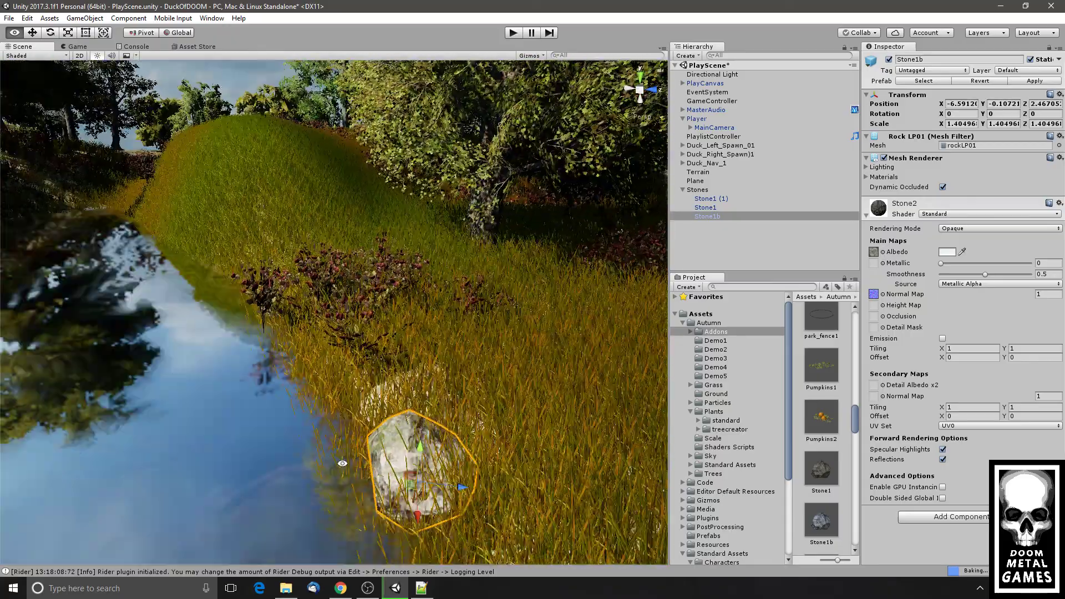
left_click_drag(425, 454, 417, 467)
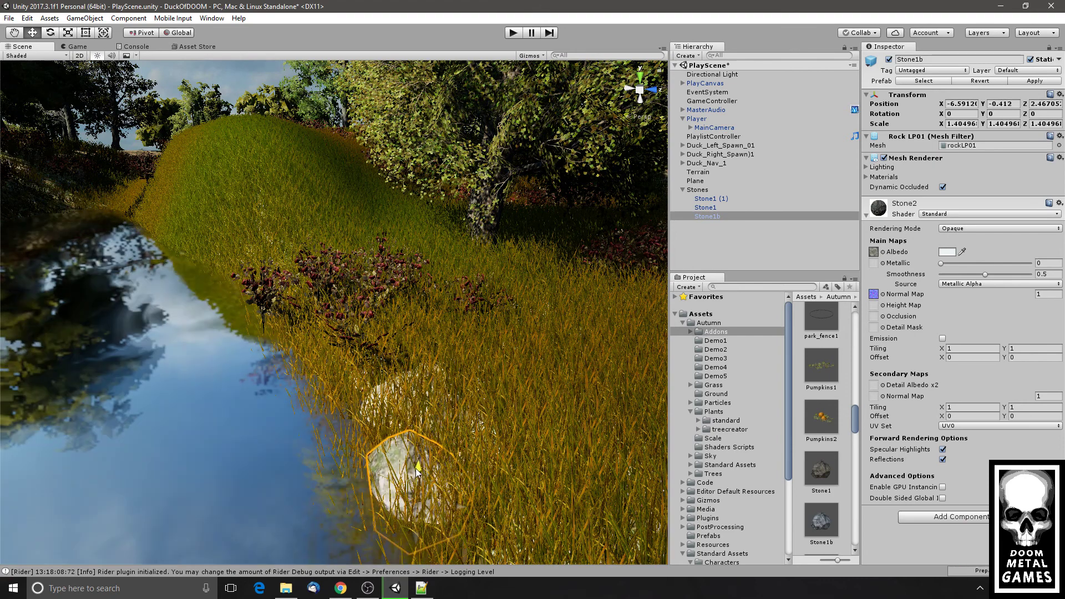
left_click(77, 47)
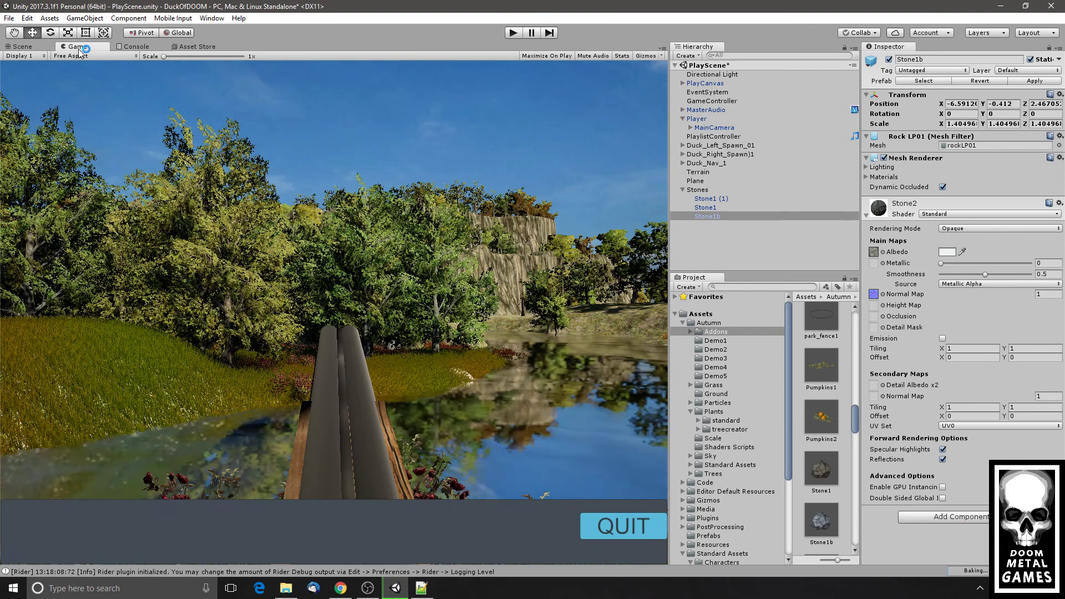
left_click(512, 35)
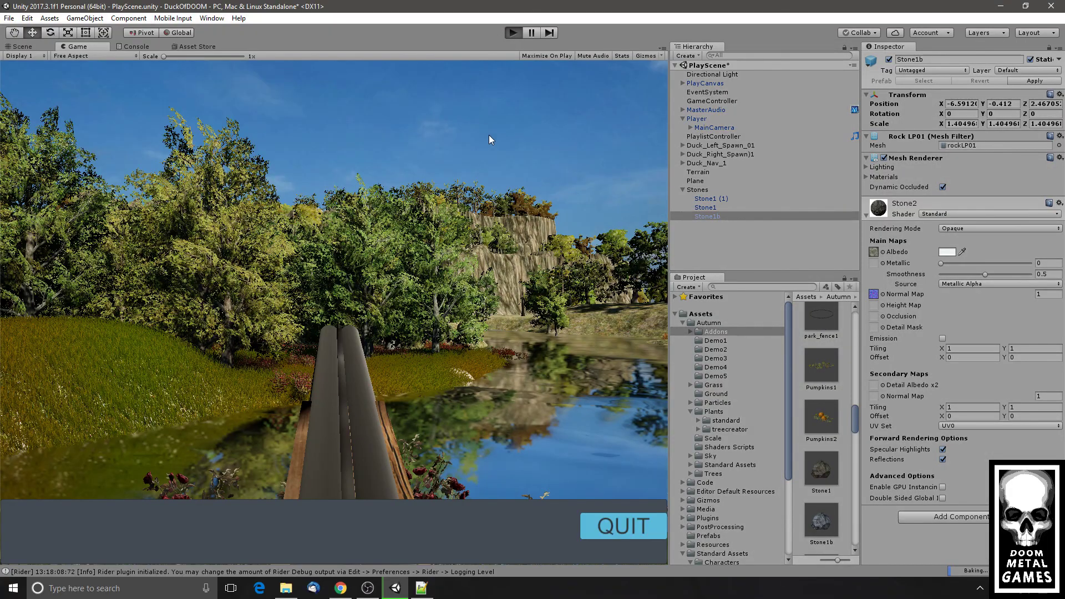
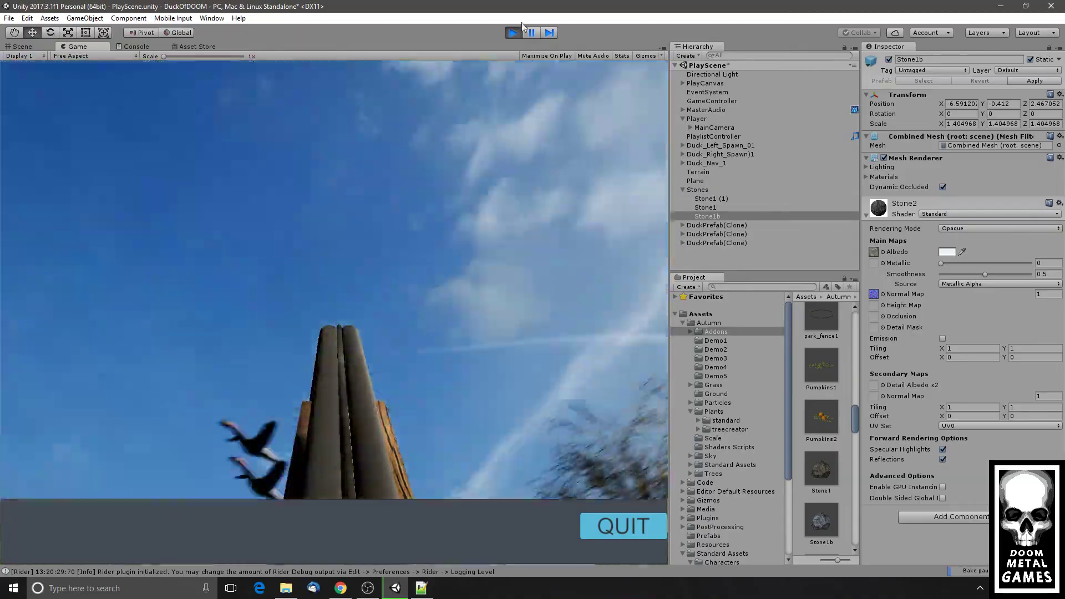
left_click(512, 33)
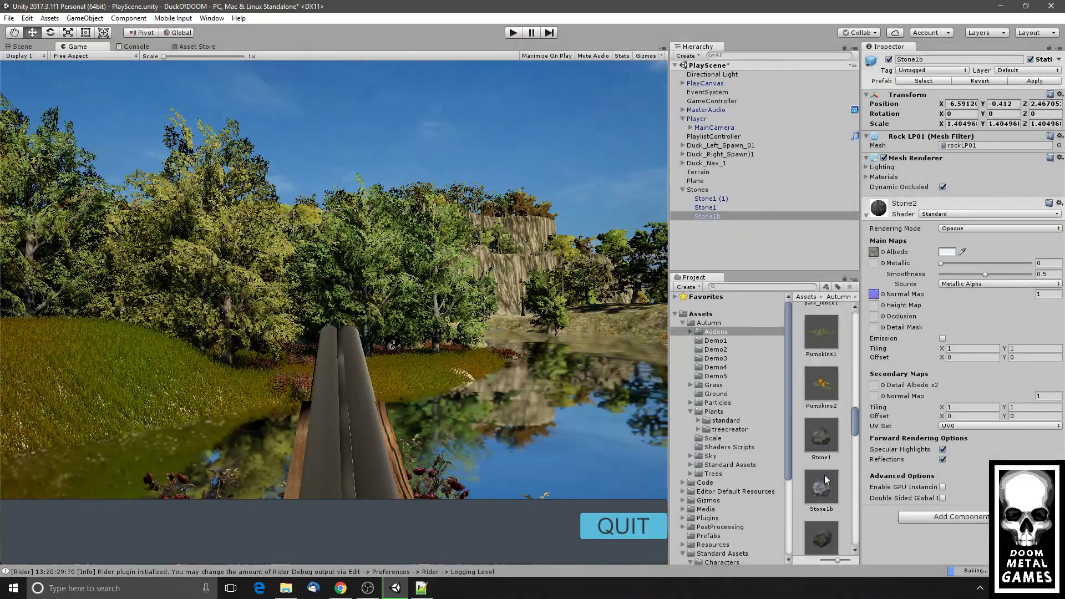
- Paint the dark rocky texture onto the terrain along the grassy bank with a streaky brush of size 9 and opacity 31
scroll(818, 491, "down", 2)
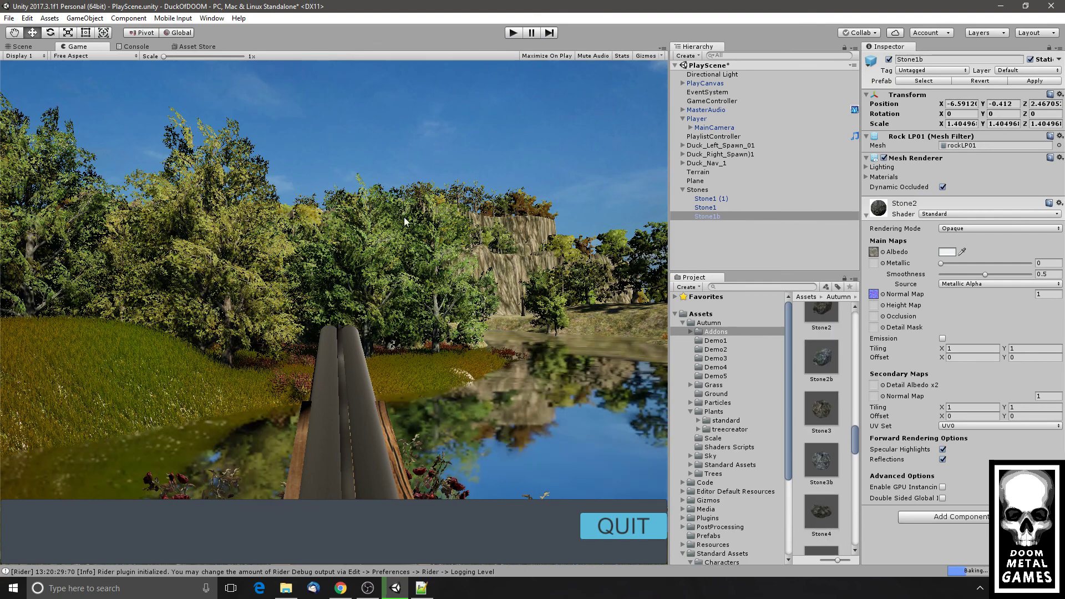
left_click(17, 47)
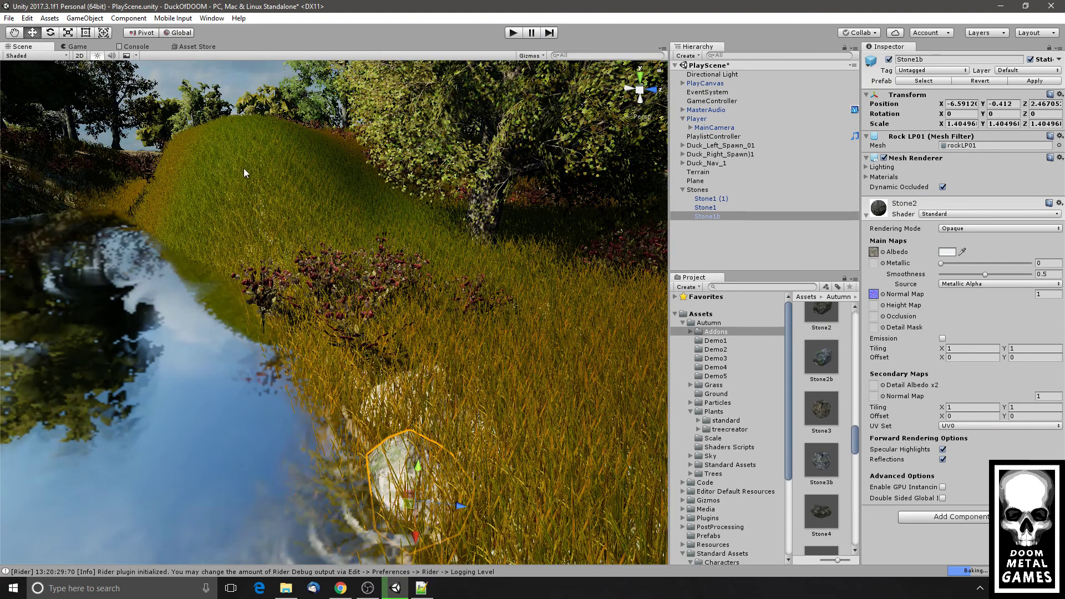
left_click_drag(198, 160, 237, 185, "alt")
right_click_drag(237, 185, 459, 420)
middle_click_drag(459, 421, 523, 428)
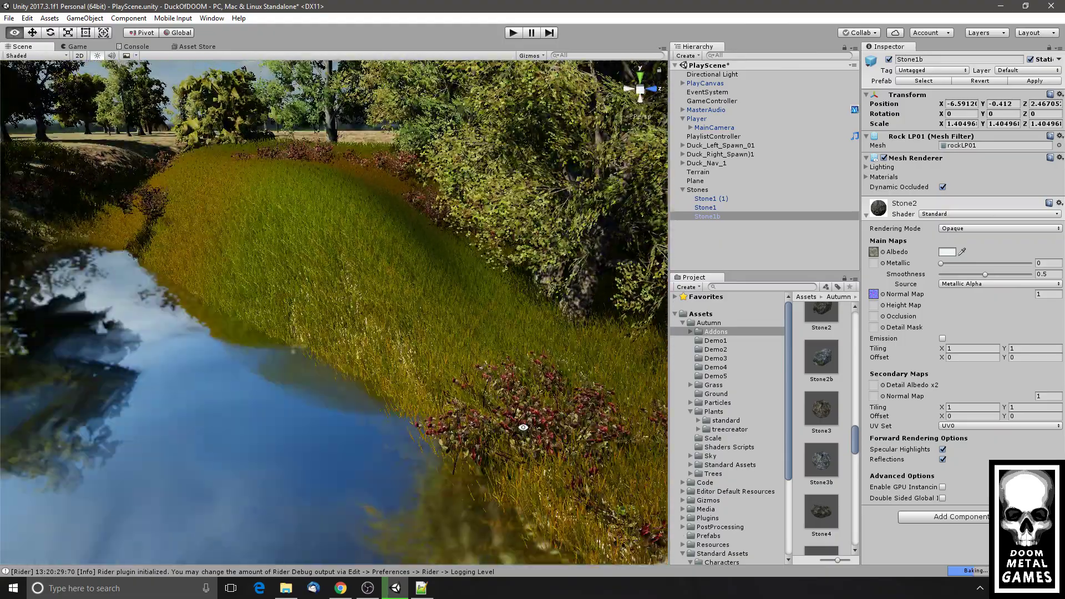
middle_click_drag(355, 383, 618, 463)
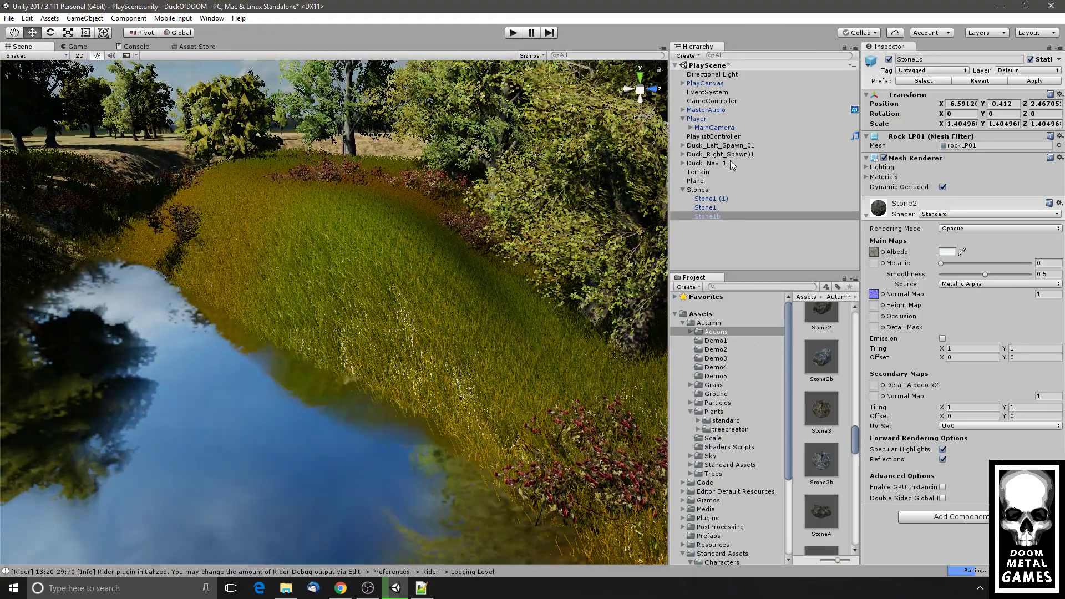
left_click(699, 173)
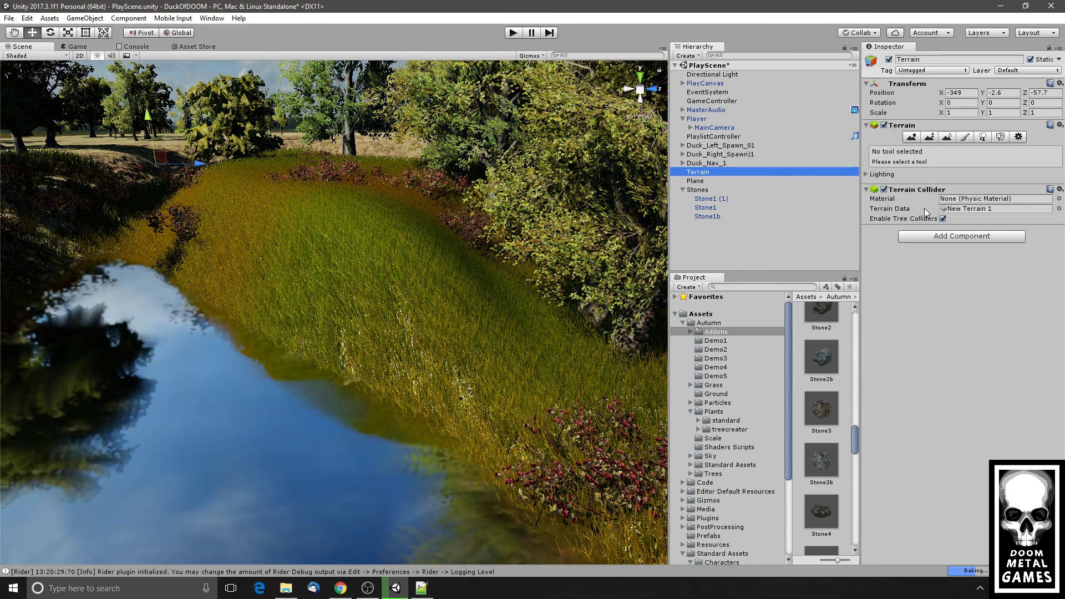
left_click(965, 138)
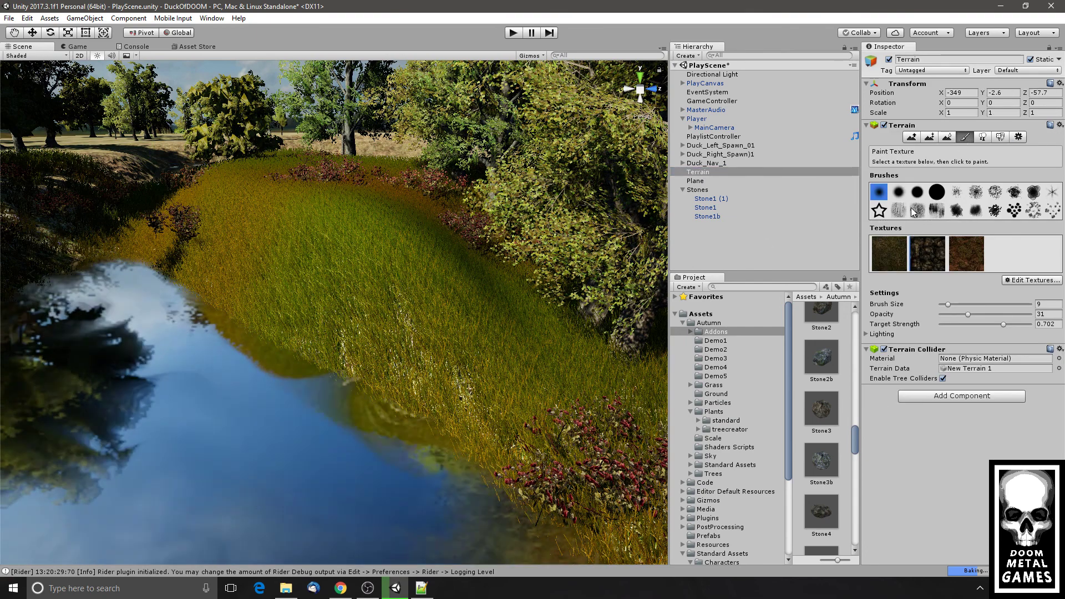
left_click(917, 211)
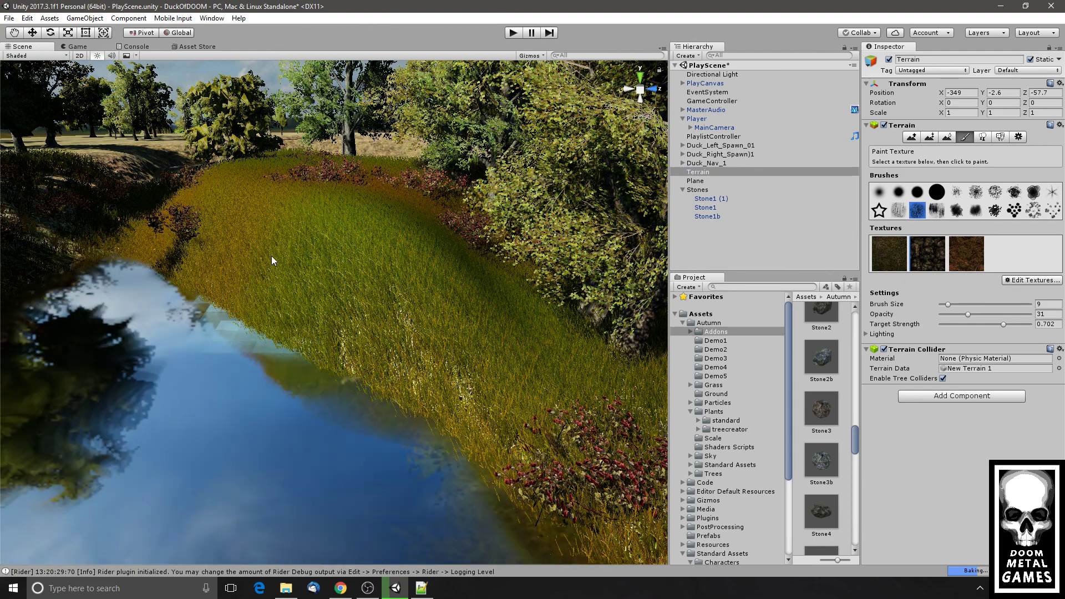
left_click_drag(343, 291, 183, 257)
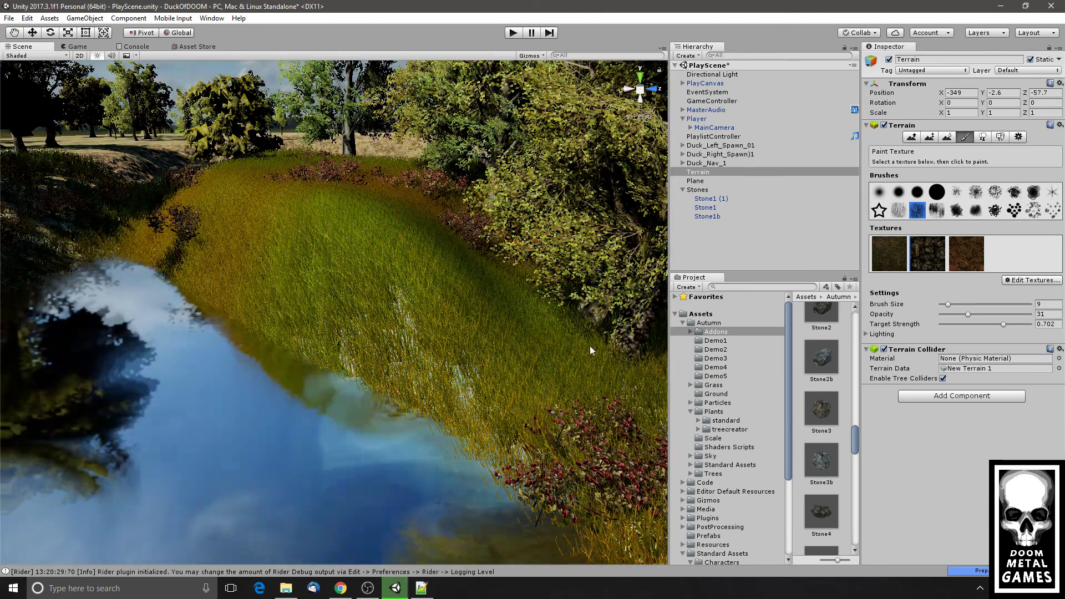
- Erase the grass details along the bank's waterline with the size 9 brush and check the result from the player camera
left_click(1001, 137)
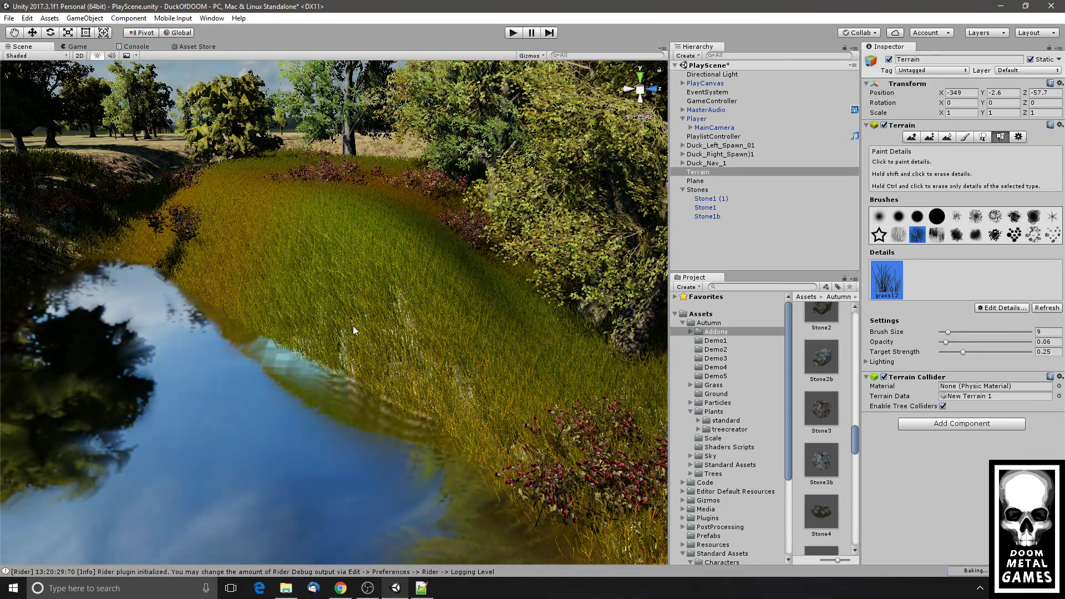
left_click_drag(312, 304, 284, 287, "shift")
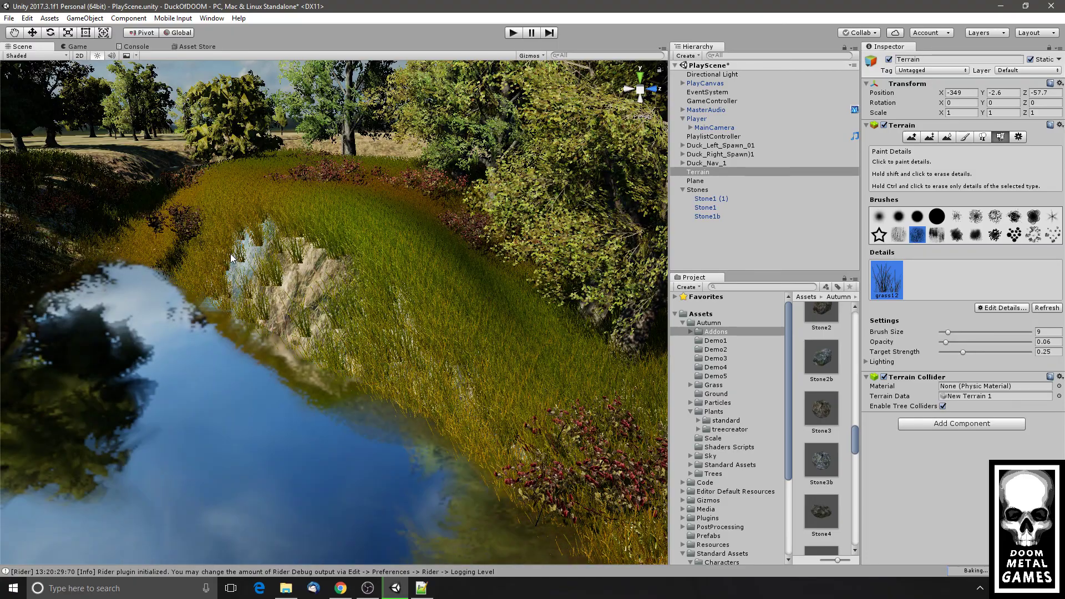
left_click_drag(168, 252, 198, 360, "alt")
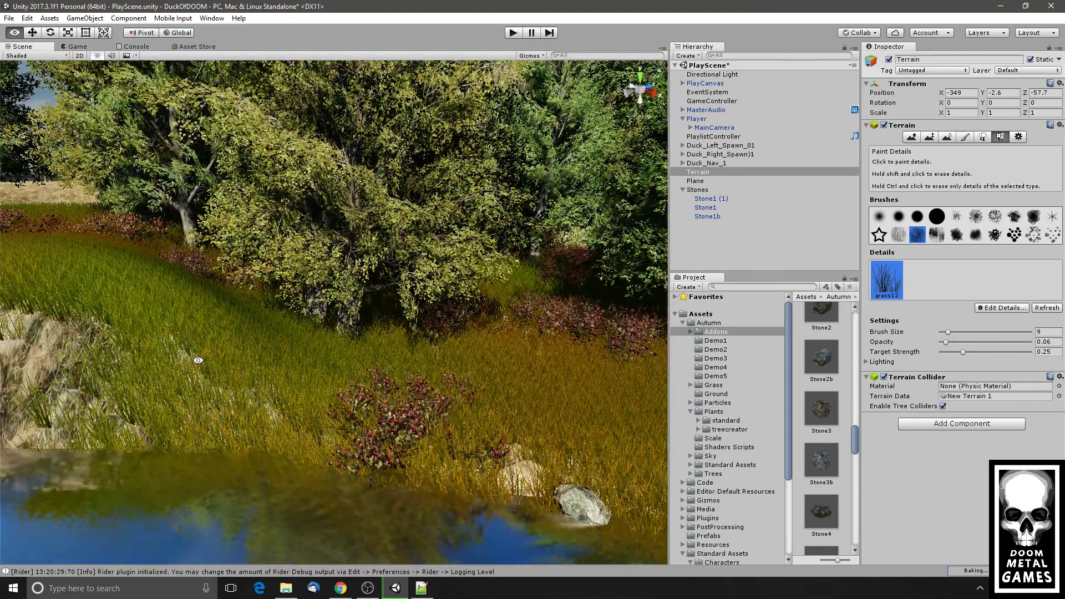
mouse_move(211, 374)
middle_mouse_down()
mouse_move(616, 343)
mouse_move(564, 335)
middle_mouse_up()
middle_click_drag(250, 388, 474, 373)
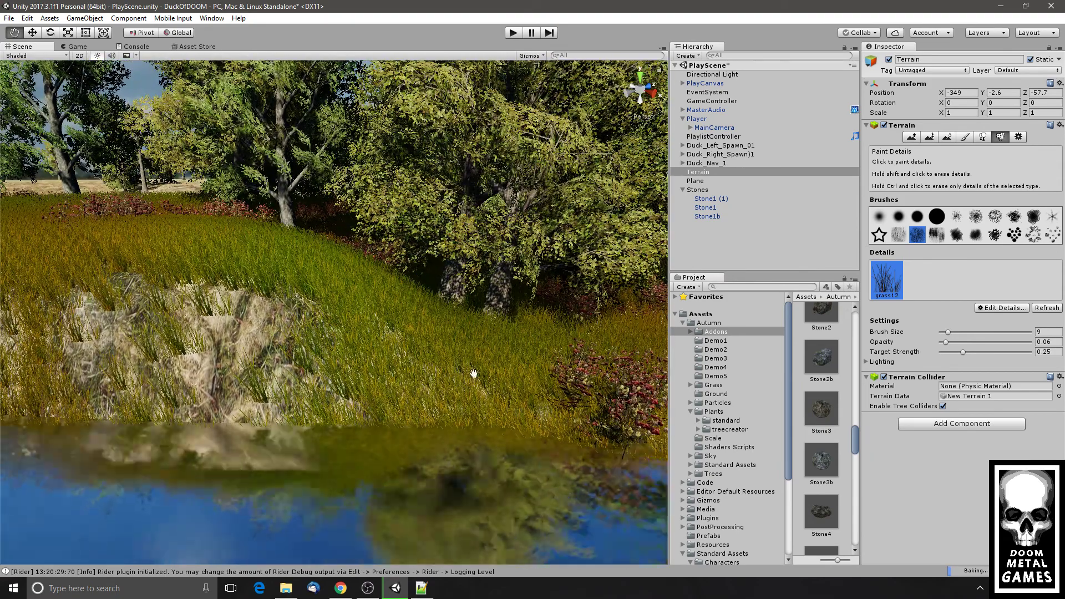
mouse_move(383, 400)
left_mouse_down("shift")
mouse_move(342, 440)
mouse_move(311, 383)
left_mouse_up("shift")
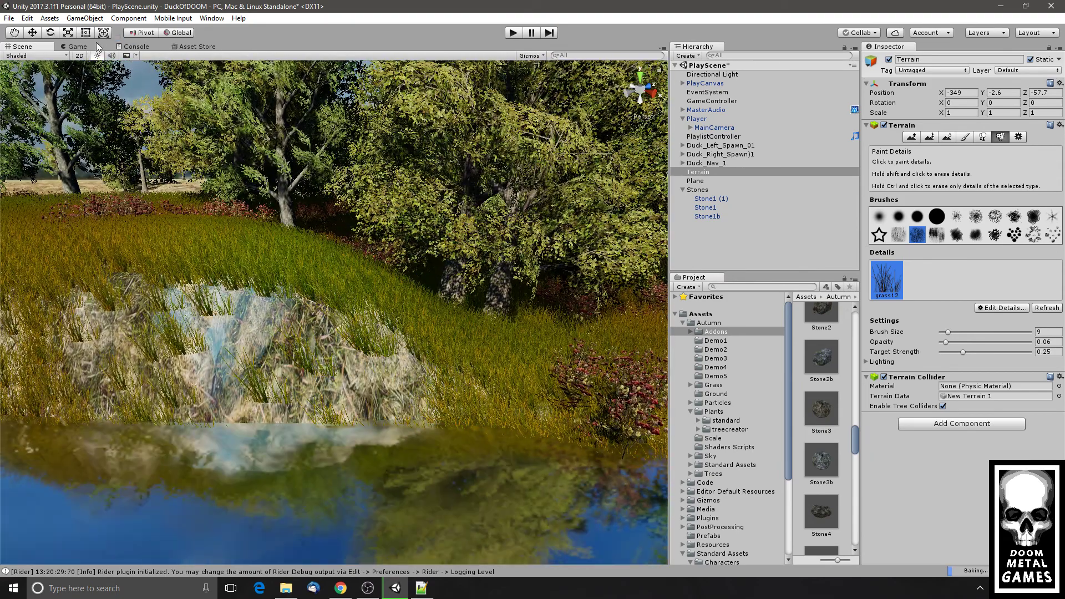
left_click(77, 47)
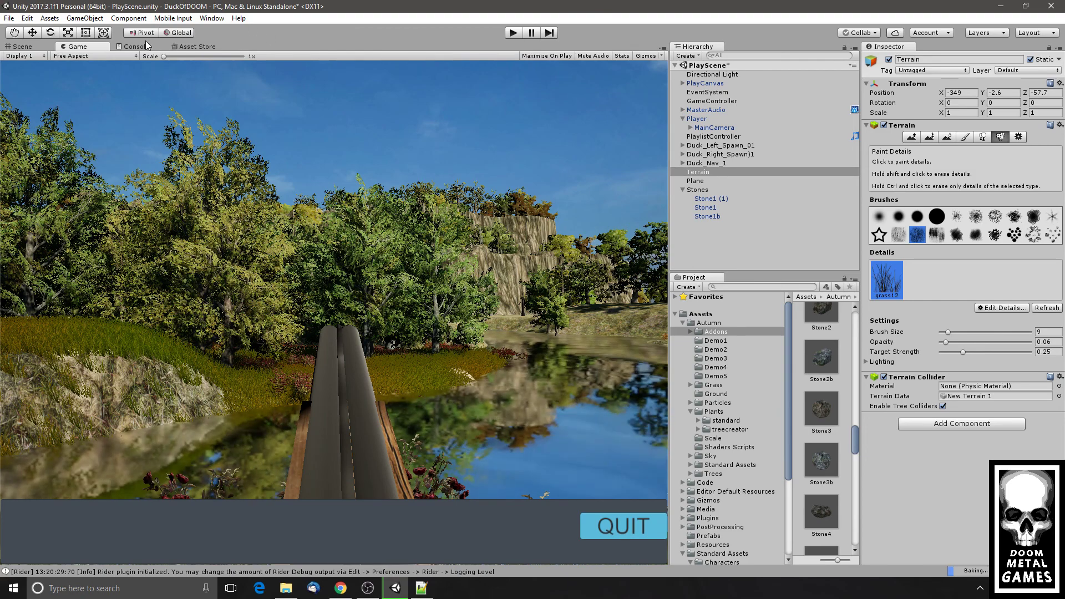
- Place a Stone4 prefab at the water's edge of the bare bank, keep its Standard shader and parent it to Stones
left_click(20, 46)
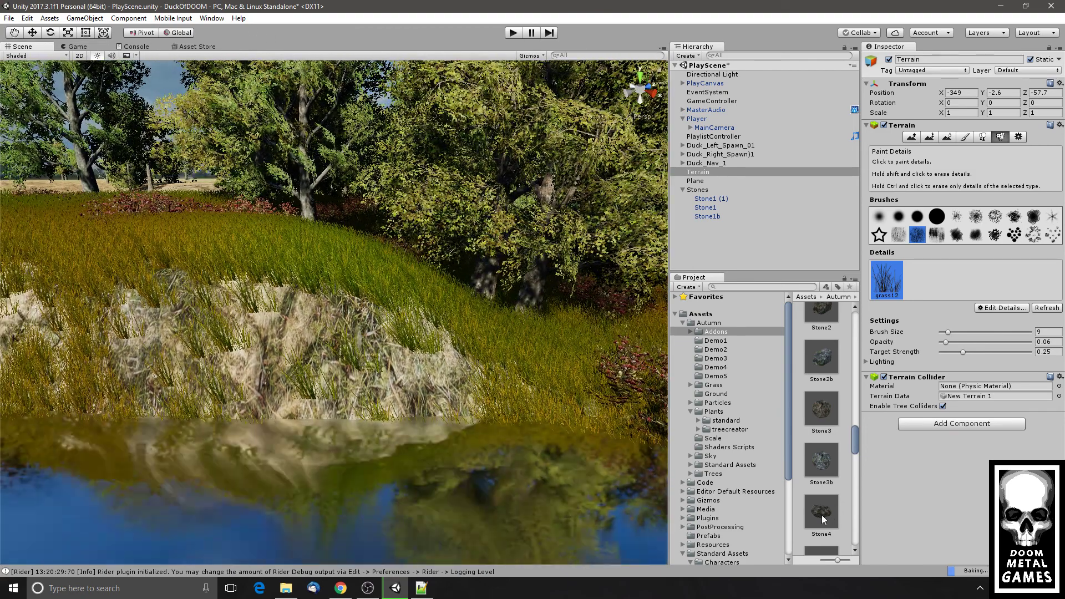
left_click_drag(821, 515, 264, 406)
left_click_drag(533, 360, 466, 407, "alt")
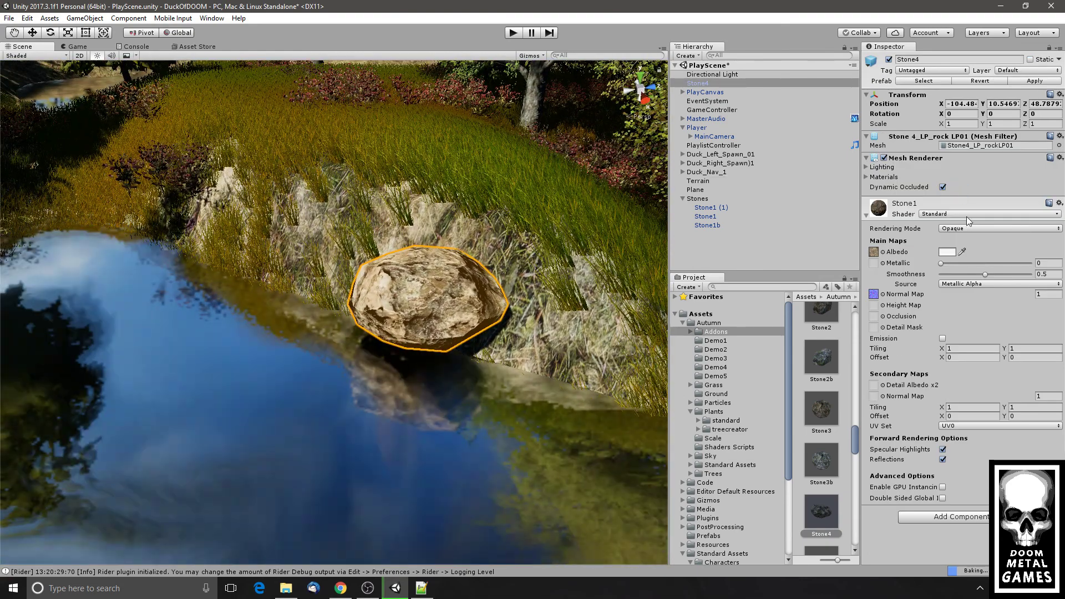
left_click(963, 214)
left_click(864, 235)
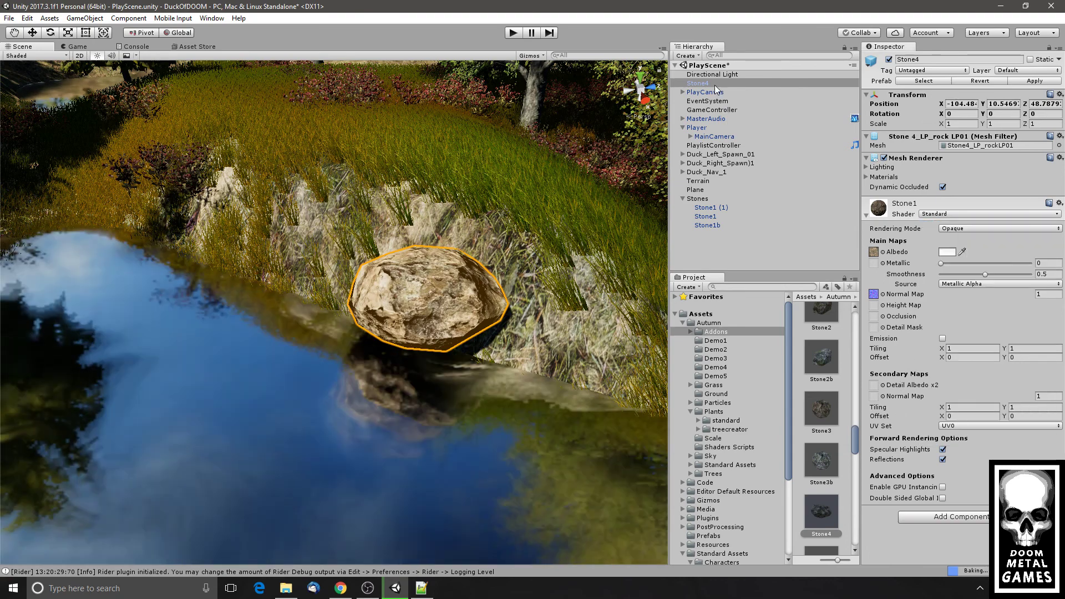
left_click_drag(714, 82, 698, 200)
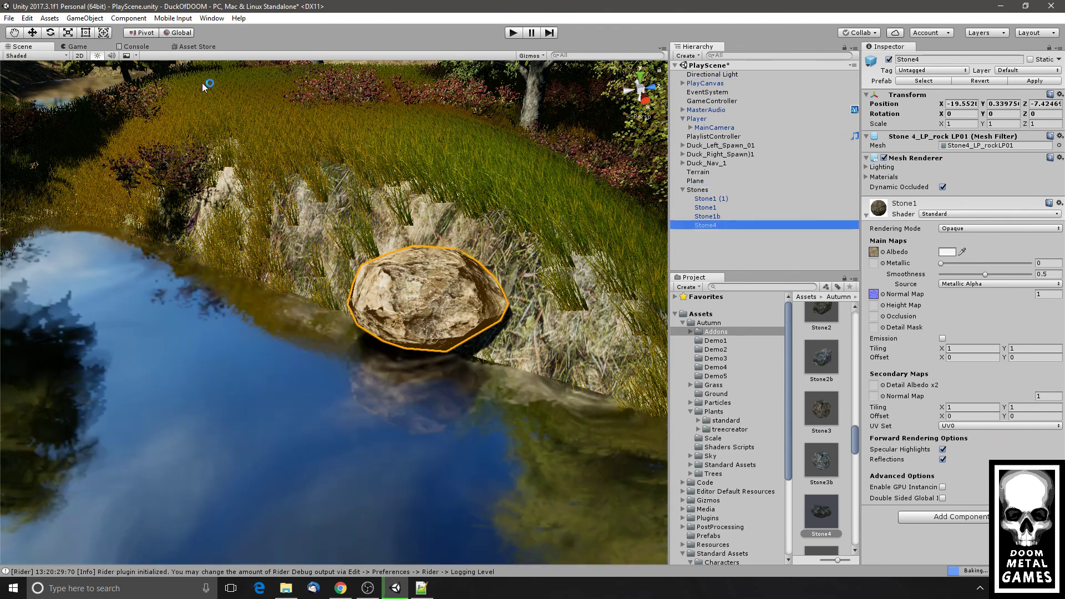
- Scale Stone4 uniformly to about 1.32 and rotate it upright to about X -88.34
left_click(65, 34)
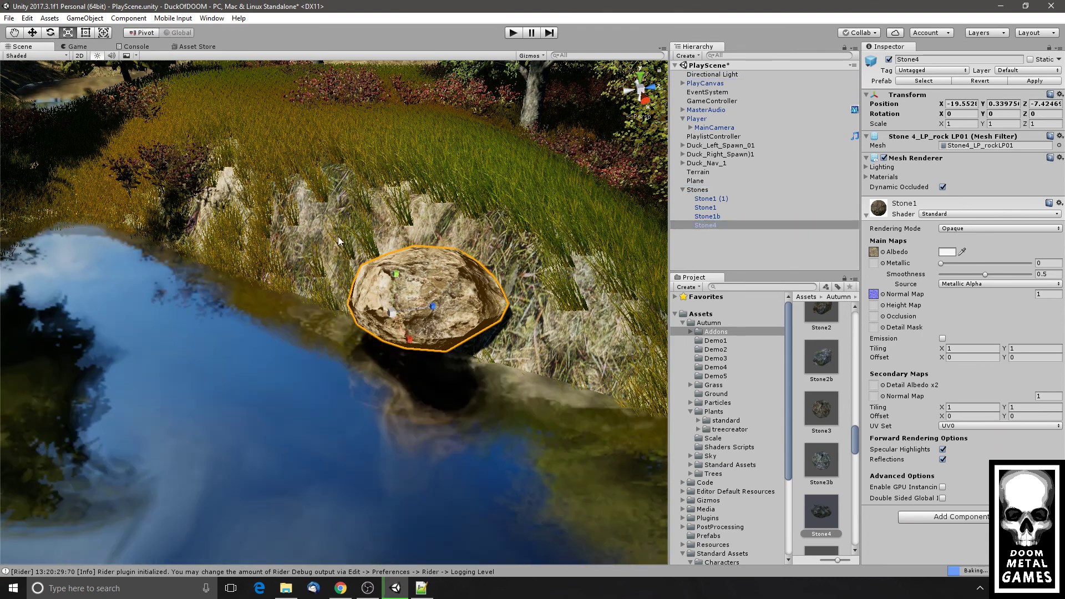
left_click_drag(393, 314, 255, 377)
left_click(50, 33)
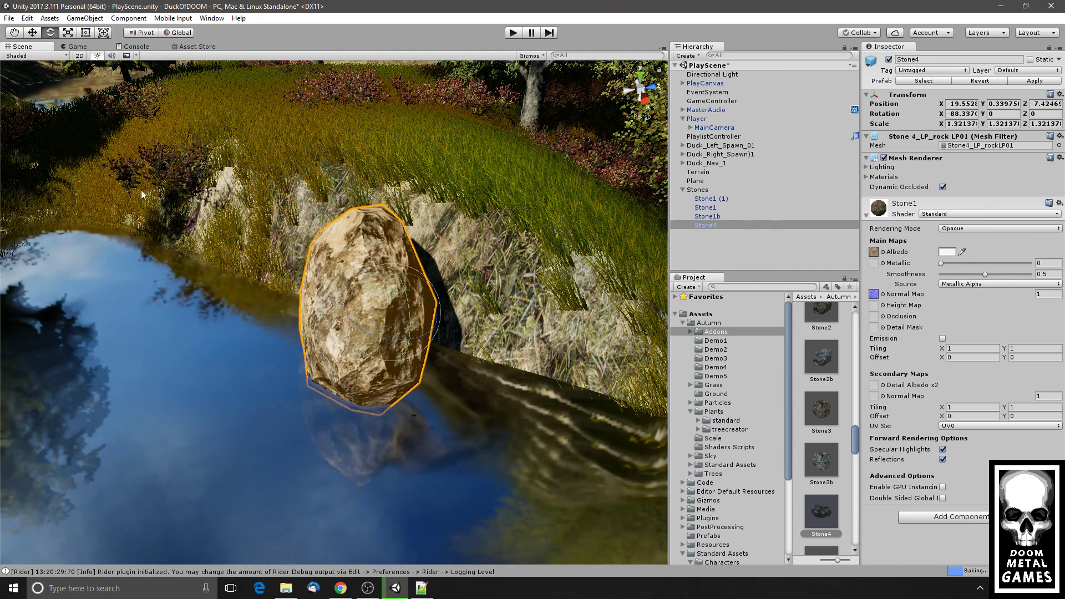
- Move Stone4 back against the bank to X -21.84, Z -6.28
left_click(33, 32)
right_click_drag(424, 191, 390, 328)
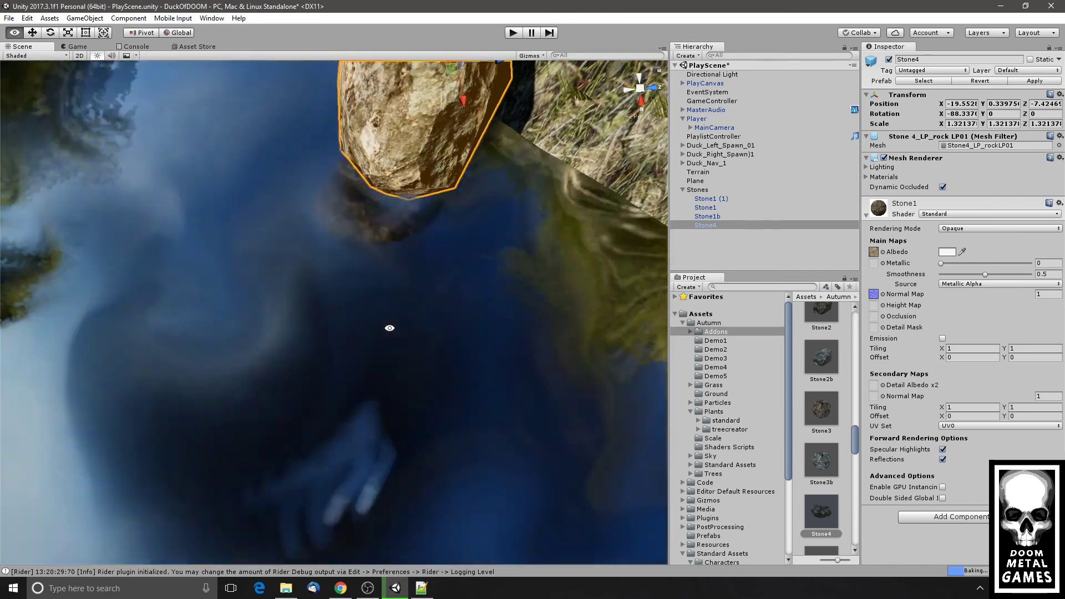
middle_click_drag(460, 195, 380, 438)
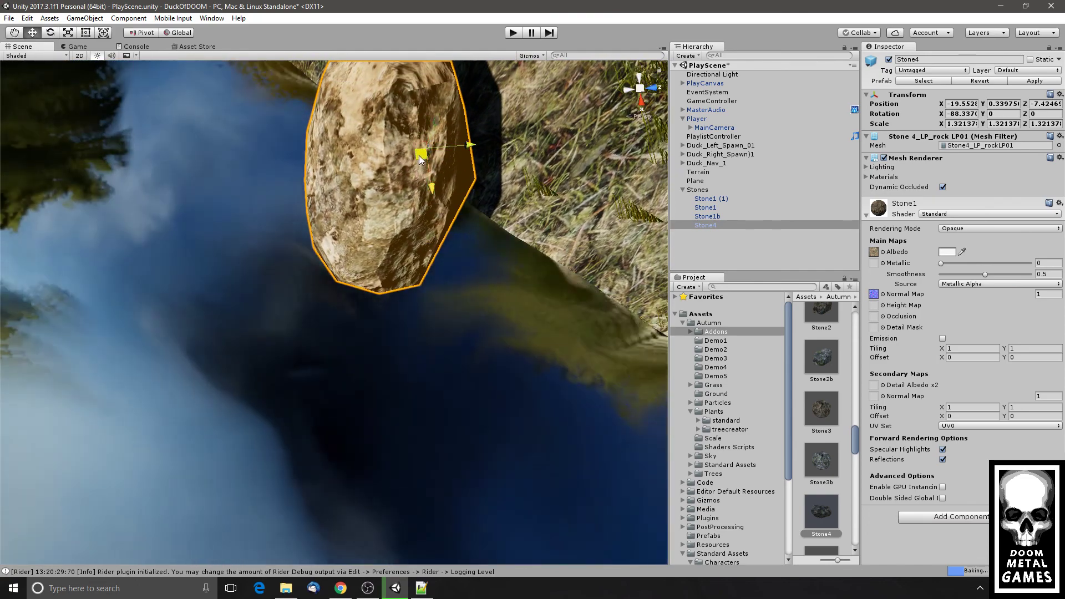
left_click_drag(418, 155, 456, 99)
right_click_drag(388, 214, 476, 104)
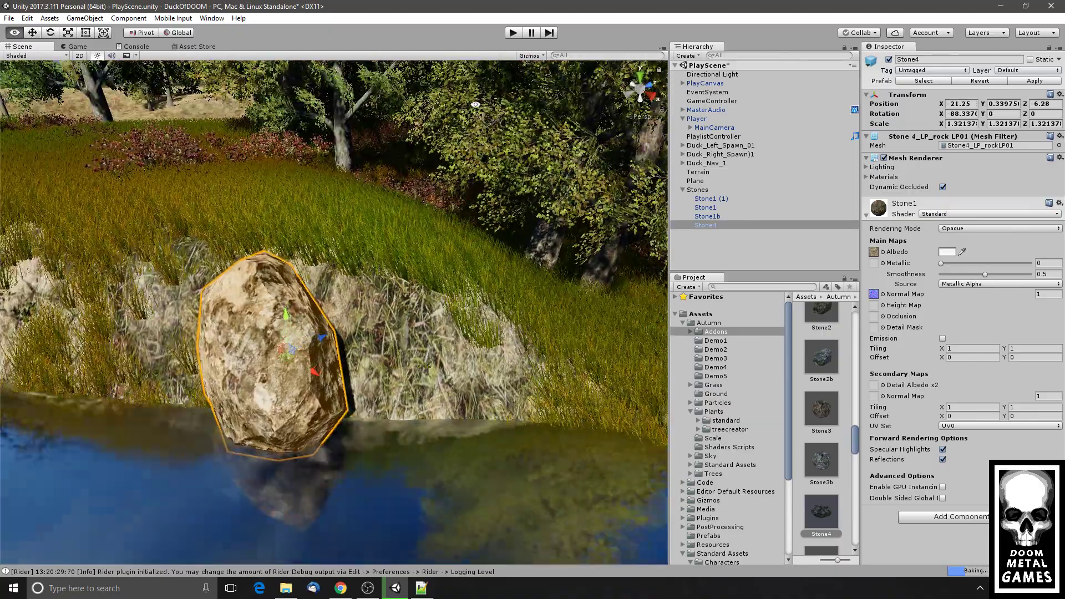
right_click_drag(238, 352, 344, 328)
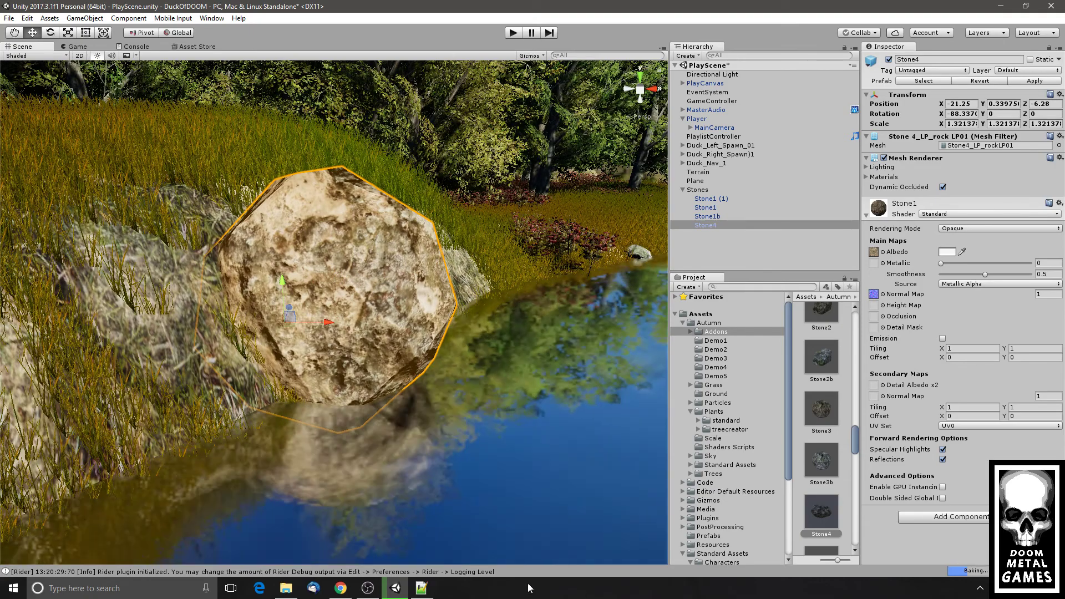
left_click_drag(329, 323, 306, 325)
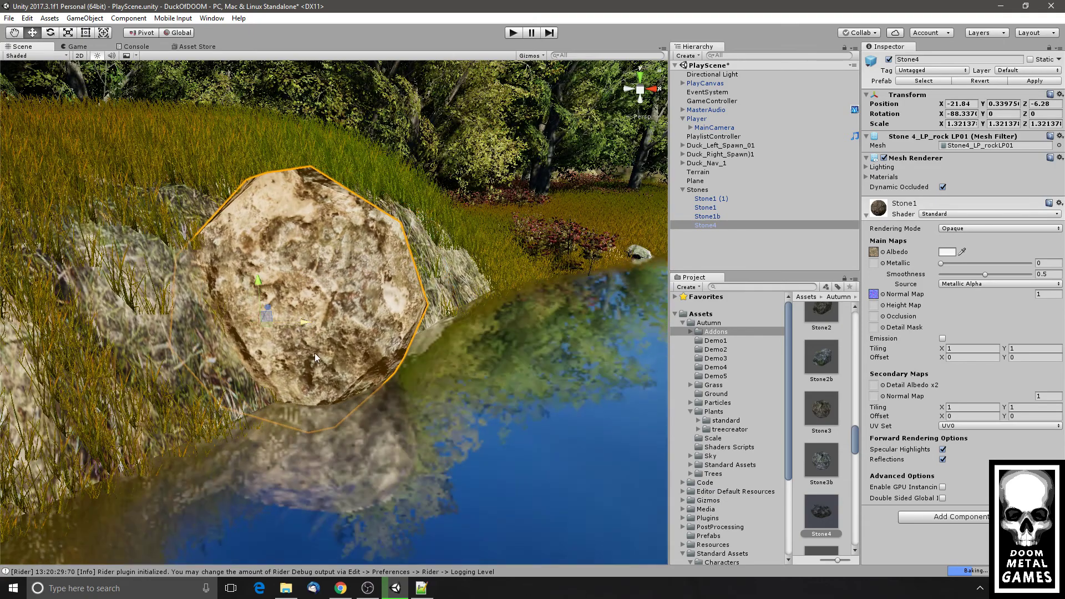
- Duplicate Stone4, rotate the copy to Y 31.605 and move it beside the original at X -23.68, Z -7.85
right_click_drag(440, 250, 451, 301)
scroll(463, 371, "down", 1)
middle_click_drag(451, 301, 463, 321)
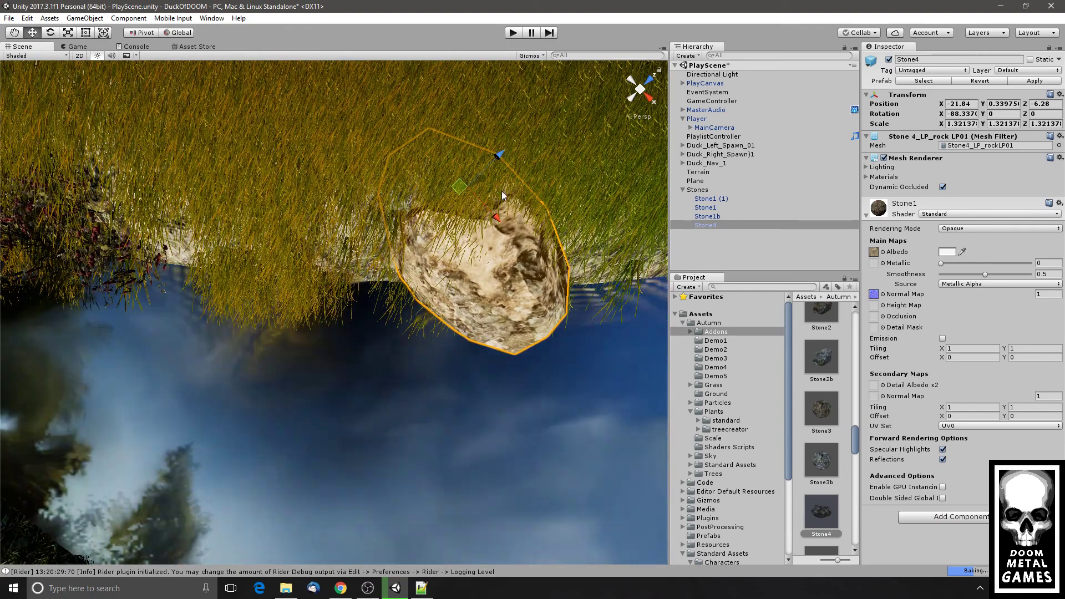
key("ctrl+d")
left_click_drag(455, 192, 322, 203)
left_click(50, 33)
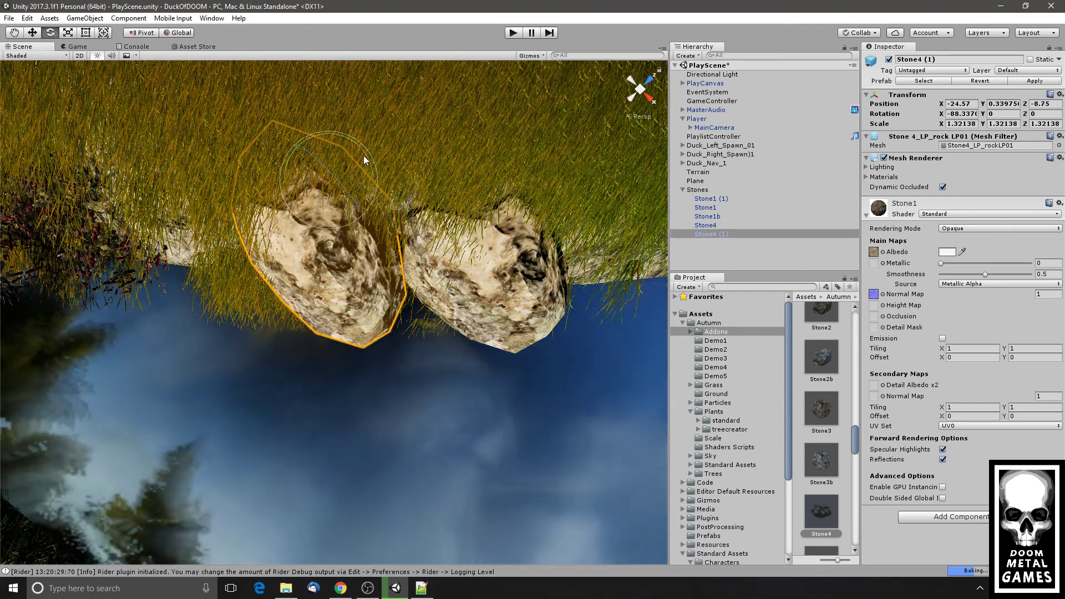
left_click_drag(364, 156, 377, 188)
left_click(34, 33)
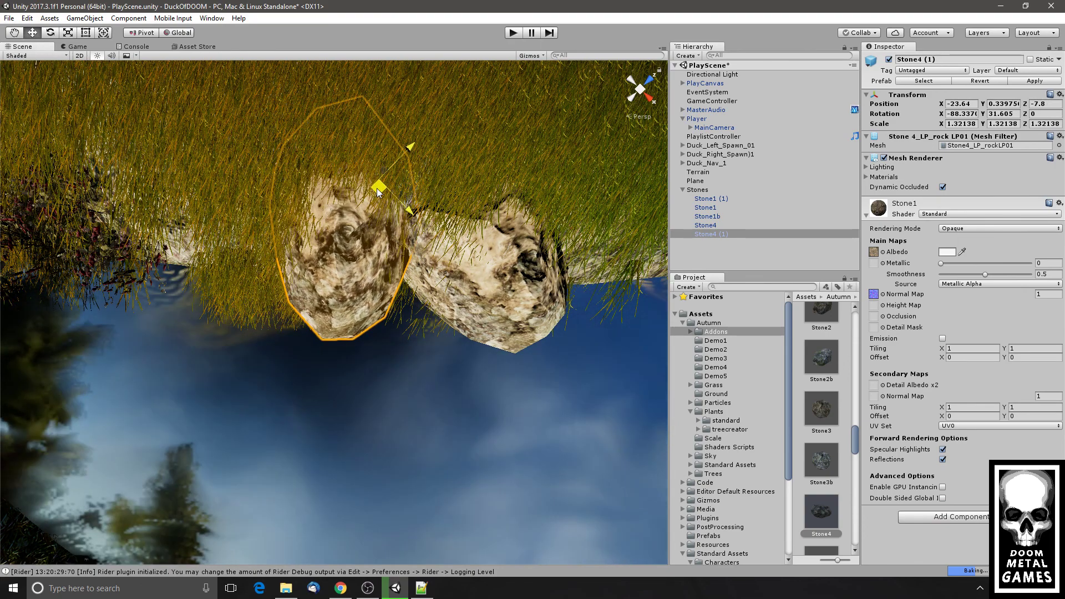
- Rotate the Stone4 copy to about X -69.27, Y 25.31, Z -55.26 and sink it at X -24.24, Y -0.33, Z -10.62
left_click_drag(423, 437, 187, 68, "alt")
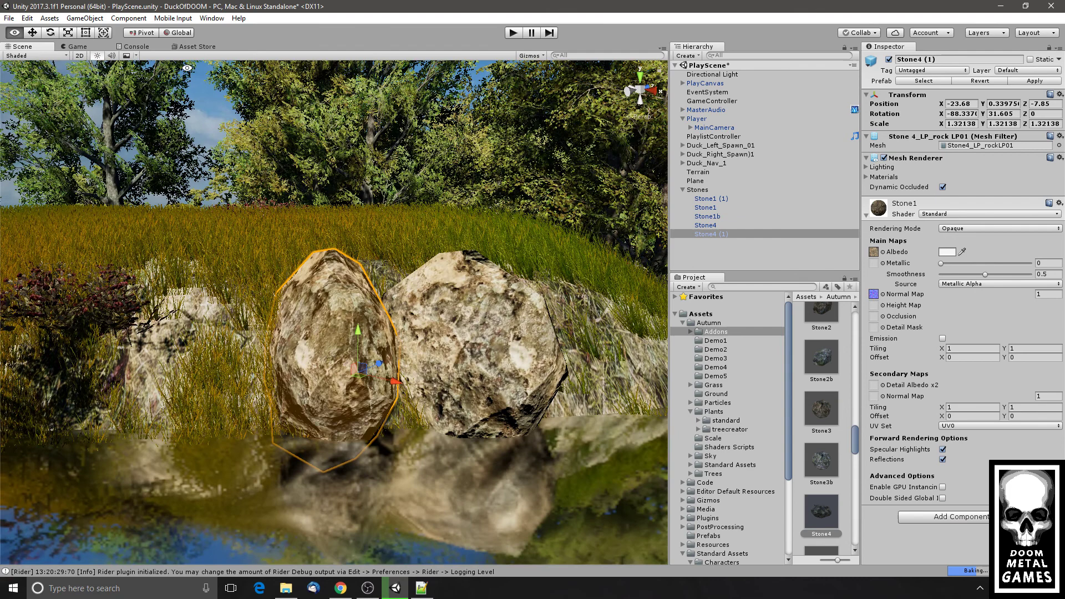
left_click(50, 33)
left_click_drag(383, 355, 396, 392)
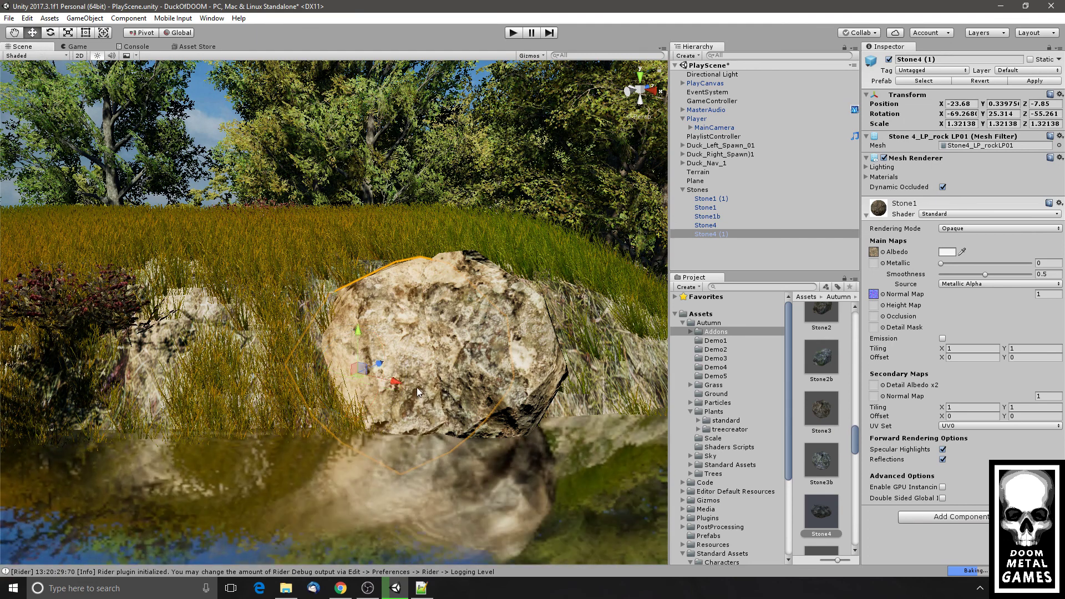
left_click_drag(358, 370, 266, 368)
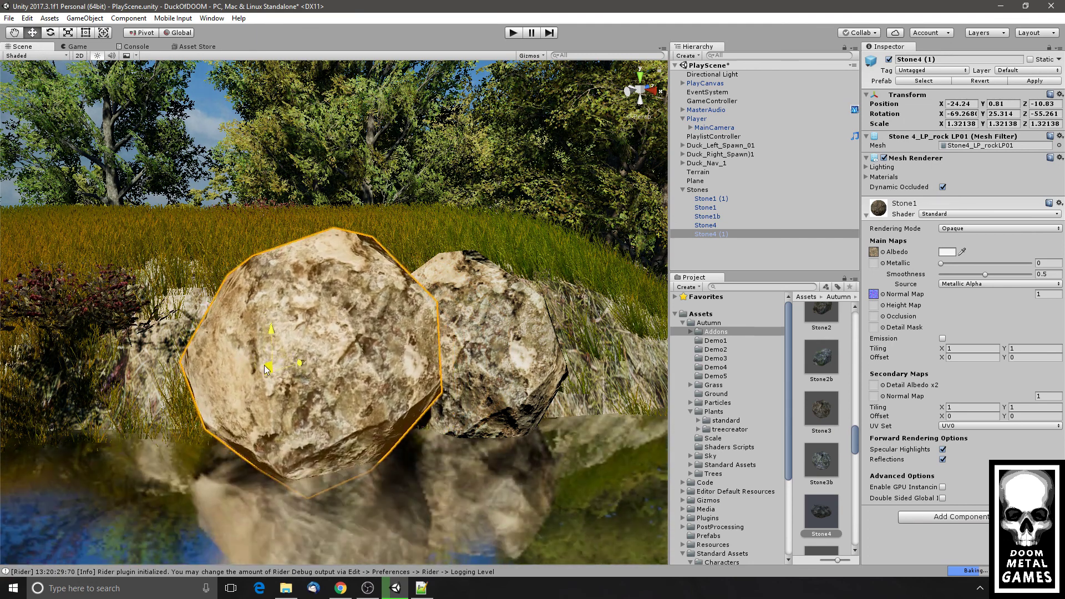
left_click_drag(204, 301, 411, 364, "alt")
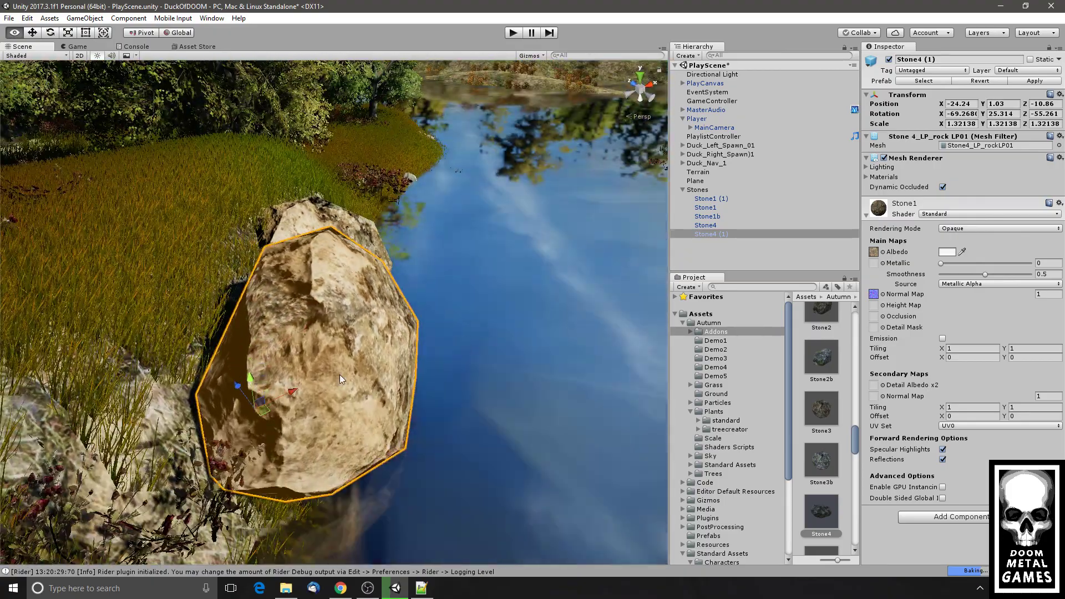
left_click_drag(247, 390, 247, 436)
left_click_drag(500, 363, 585, 379, "alt")
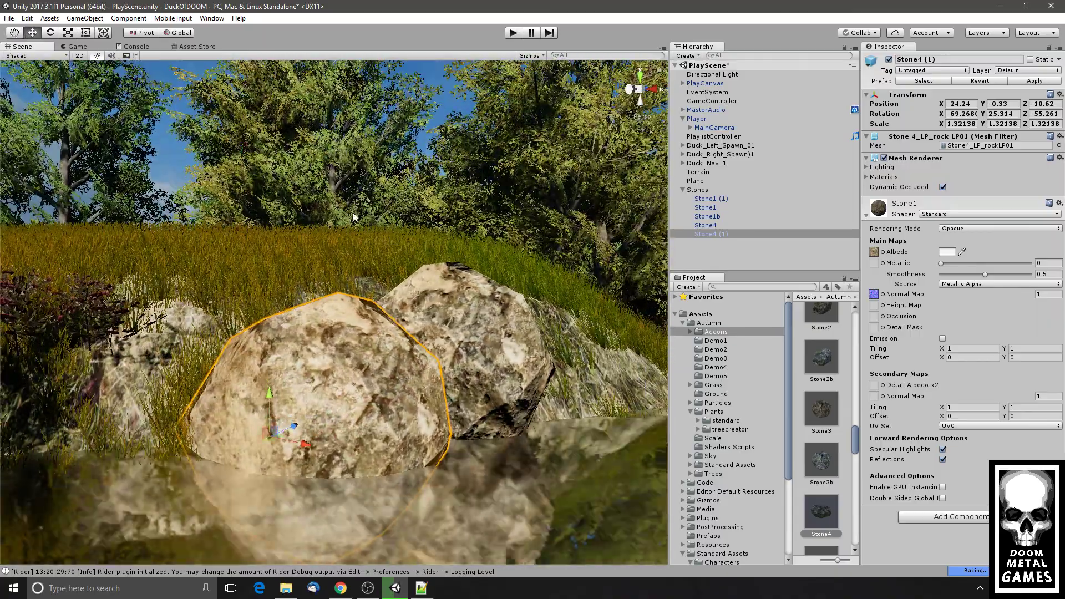
- Place the Stone_big1 rock on the shoreline beside the Stone4 copy and switch its material to the Standard shader
left_click_drag(353, 218, 387, 233, "alt")
scroll(836, 463, "down", 2)
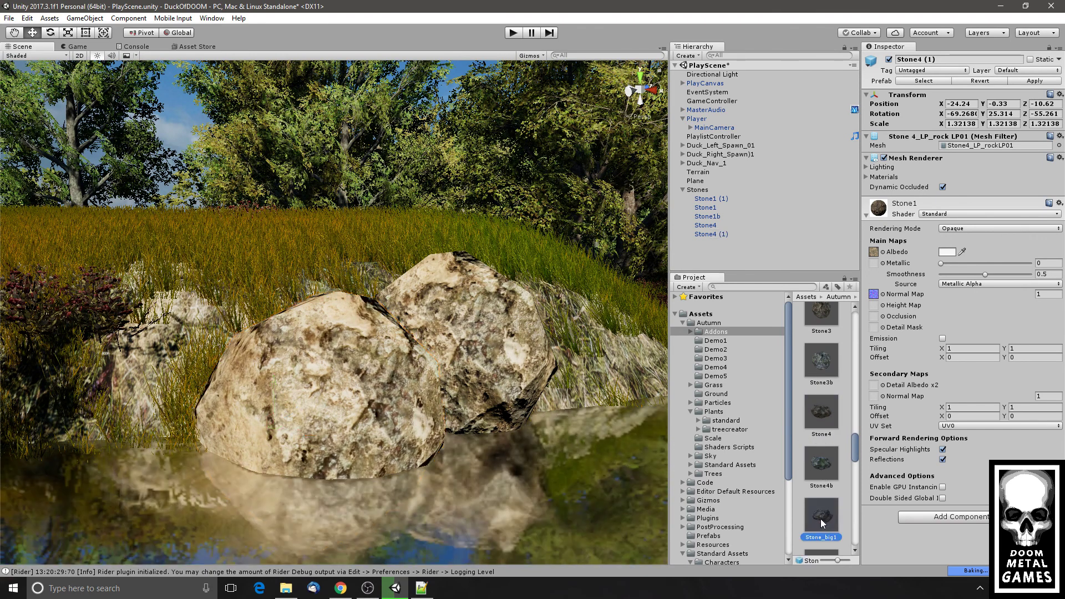
left_click_drag(824, 519, 147, 360)
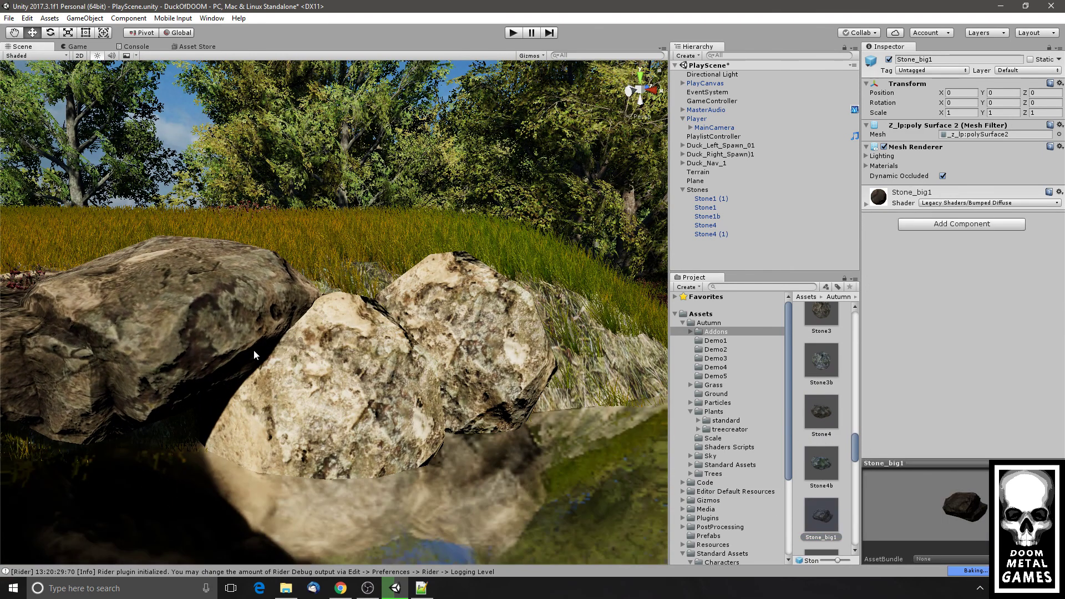
left_click_drag(254, 349, 208, 404, "alt")
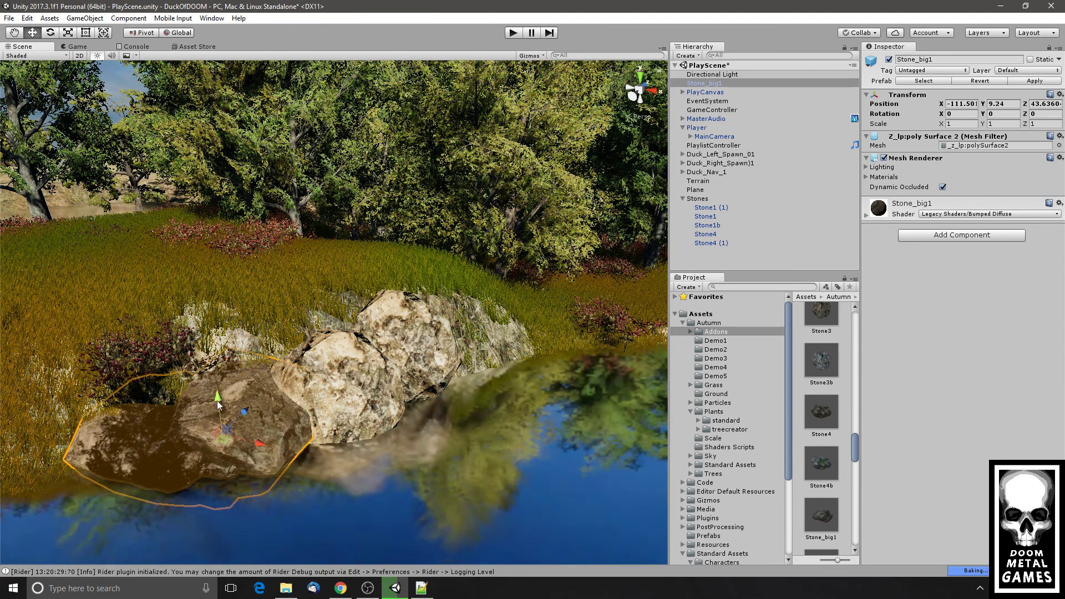
left_click(955, 215)
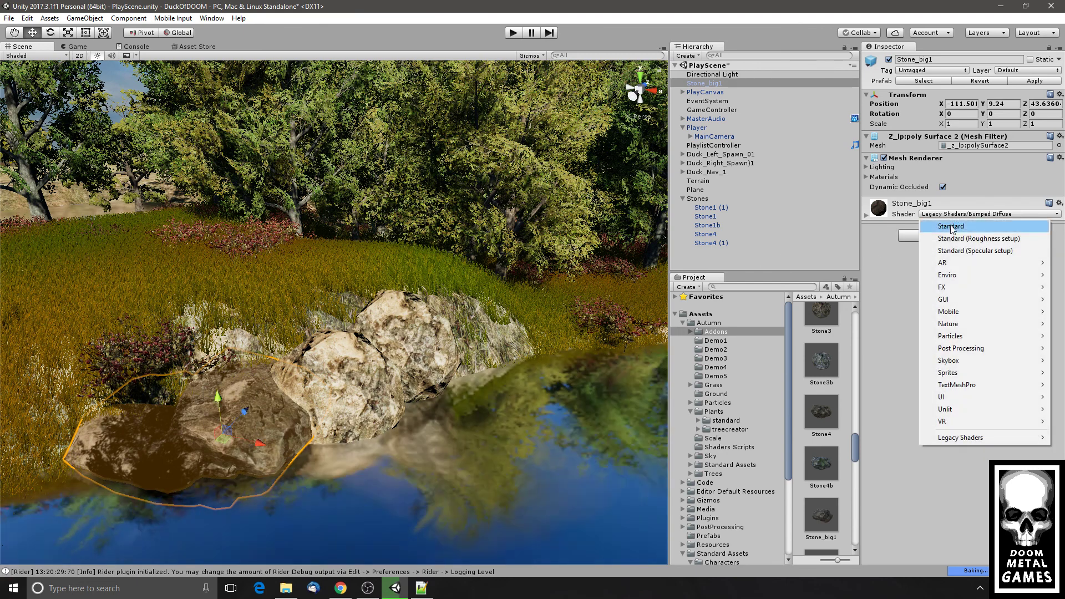
left_click(951, 226)
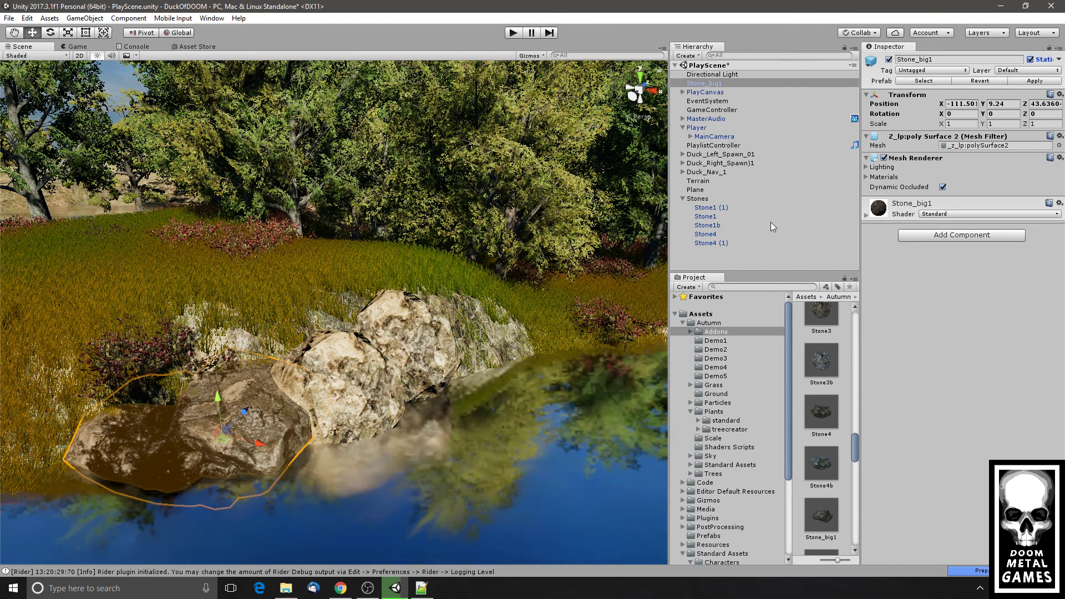
- Parent Stone_big1 under Stones, and mark it and the two Stone4 rocks as static
left_click_drag(719, 84, 705, 182)
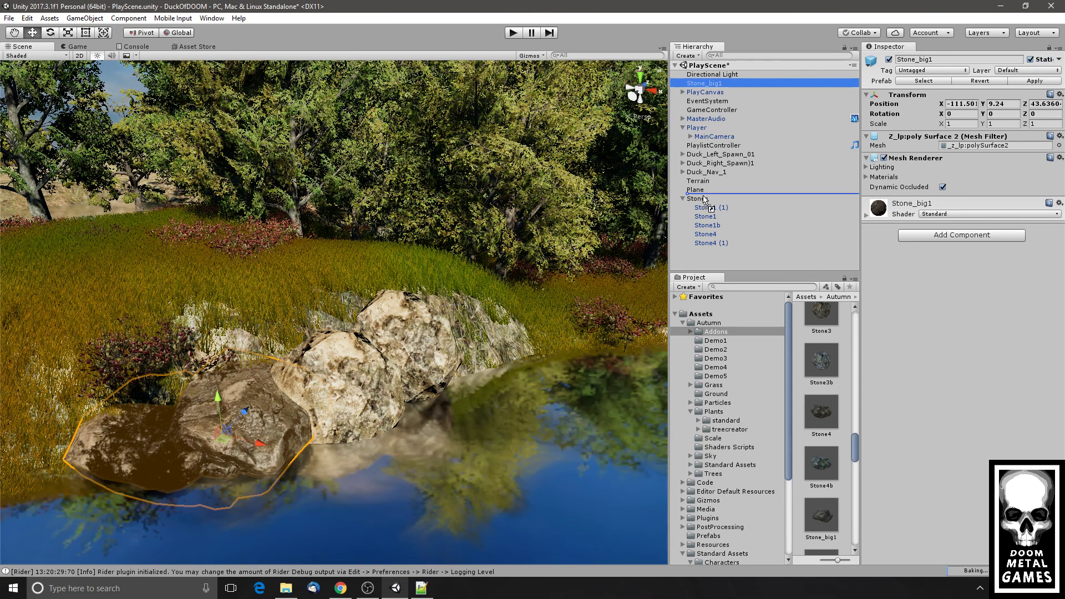
left_click_drag(705, 204, 706, 201)
left_click(710, 200)
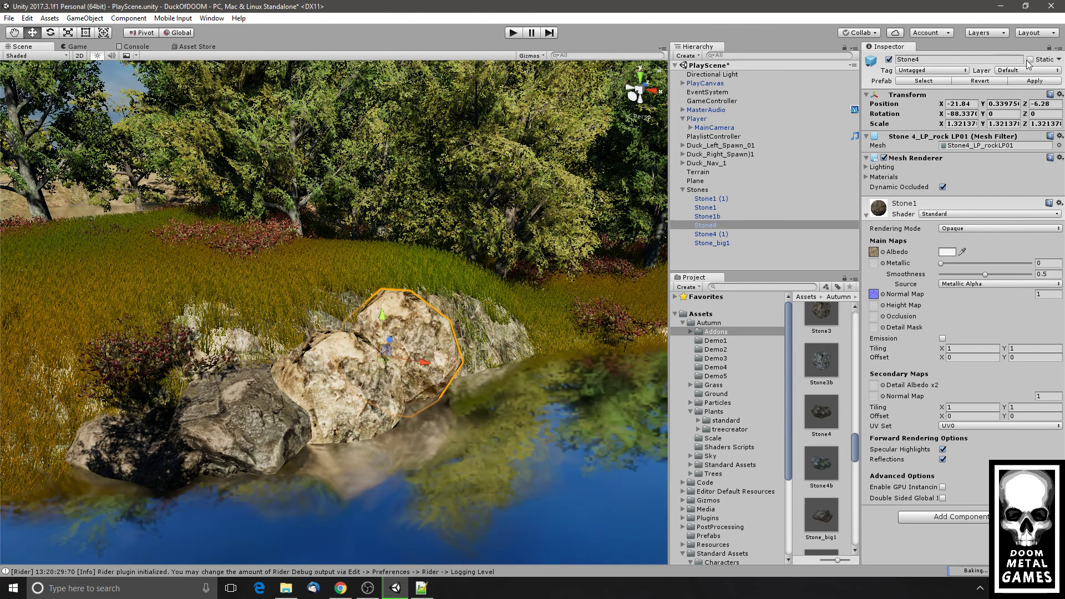
left_click(733, 233)
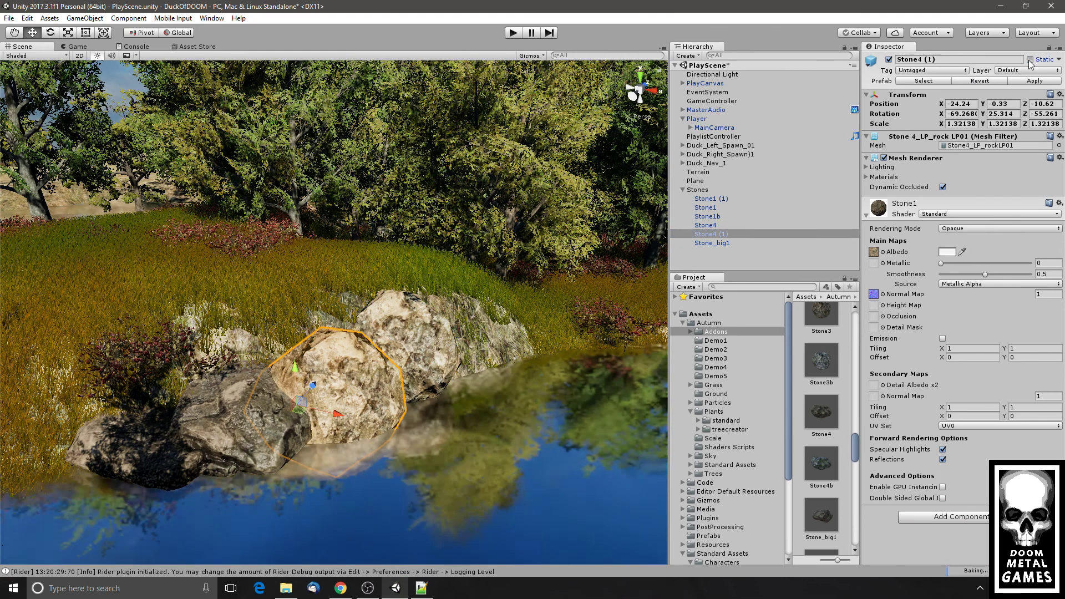
left_click(728, 243)
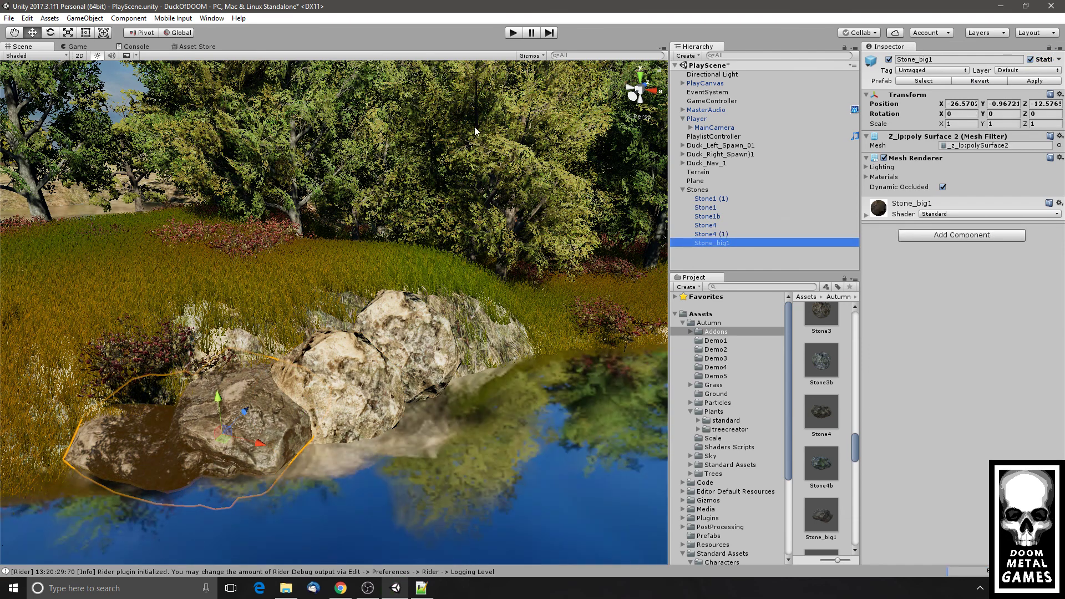
- Check the shoreline in the game view, then place Stone_big2 beside Stone4 at X -102.8, Y 8.75, Z 51.56
left_click(81, 47)
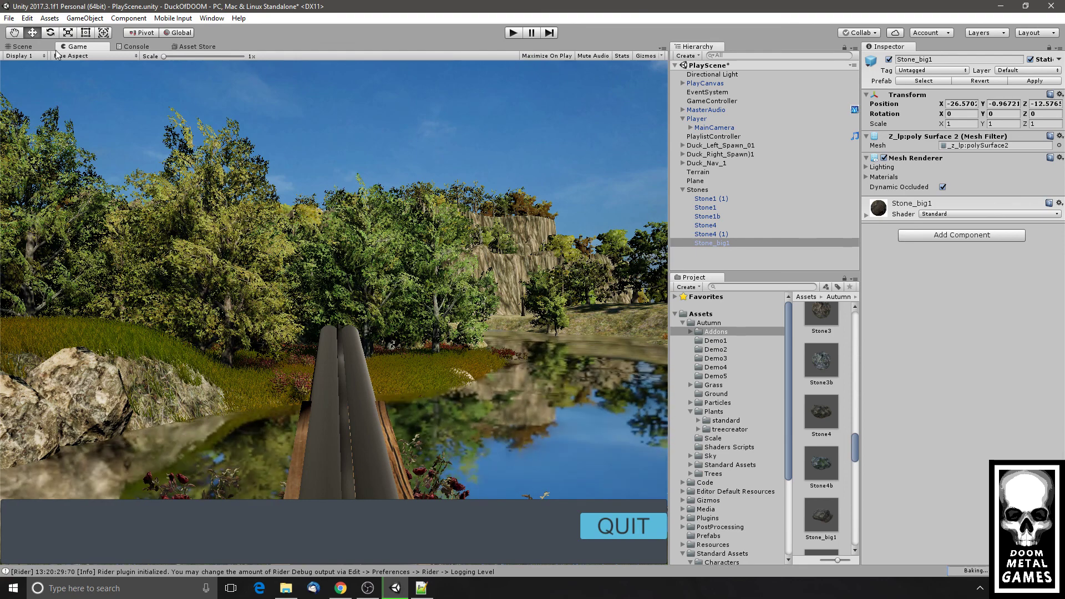
left_click(24, 48)
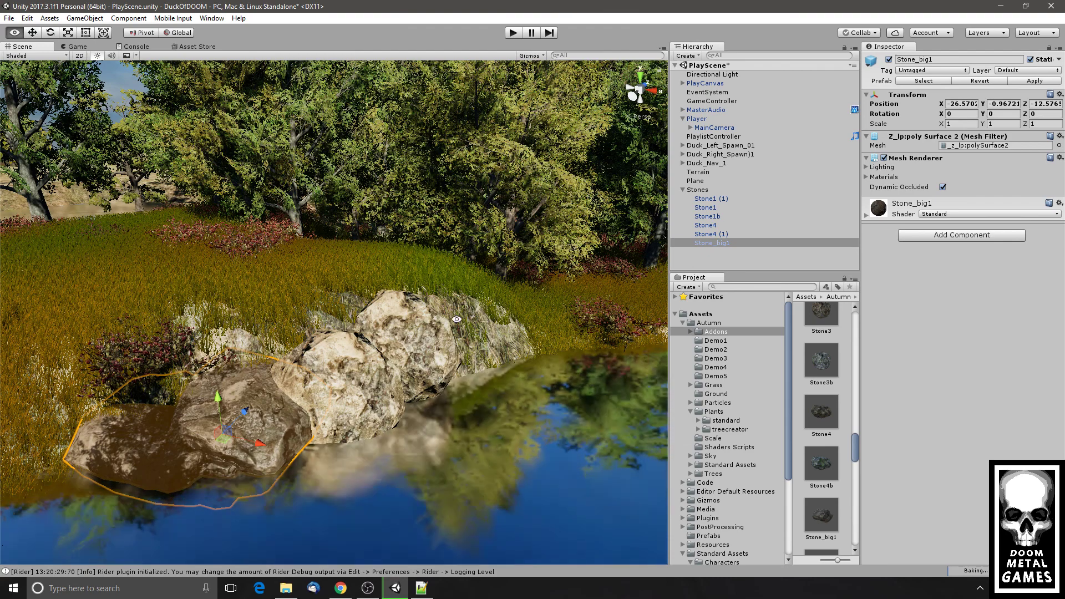
left_click_drag(342, 239, 426, 335, "alt")
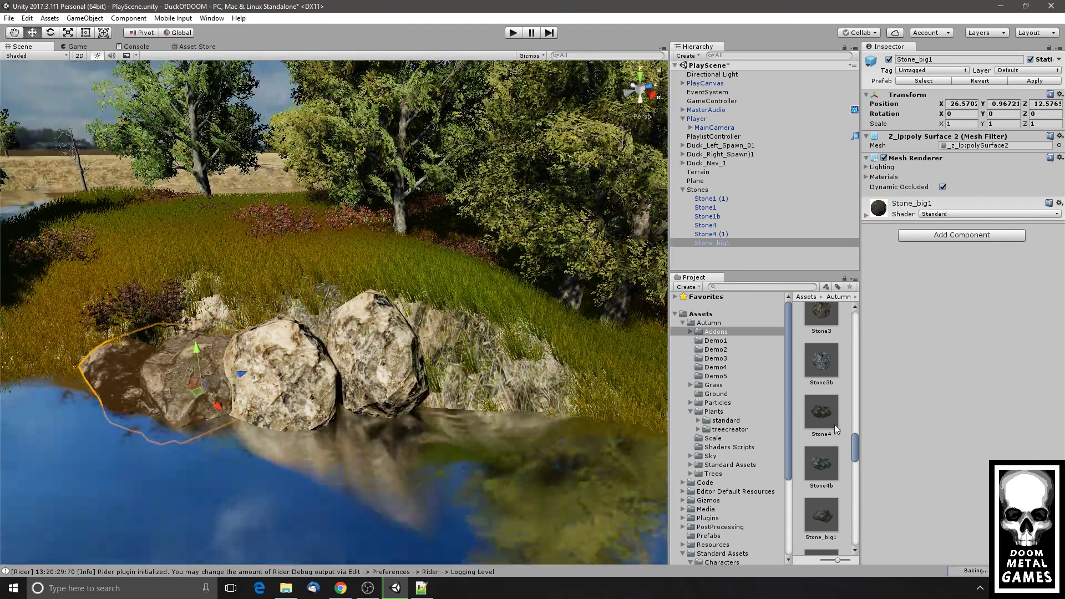
scroll(821, 444, "down", 3)
left_click_drag(828, 452, 464, 374)
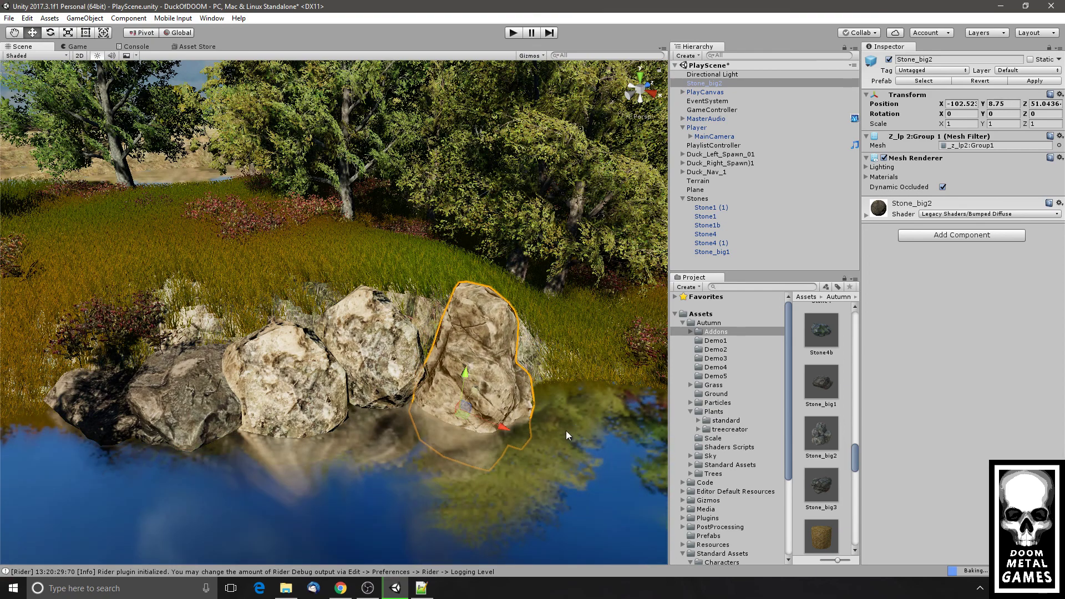
left_click_drag(566, 431, 308, 472, "alt")
left_click_drag(411, 517, 427, 516)
- Set Stone_big2 up as a static rock under Stones with the Standard shader, and check it in the game view
left_click(963, 214)
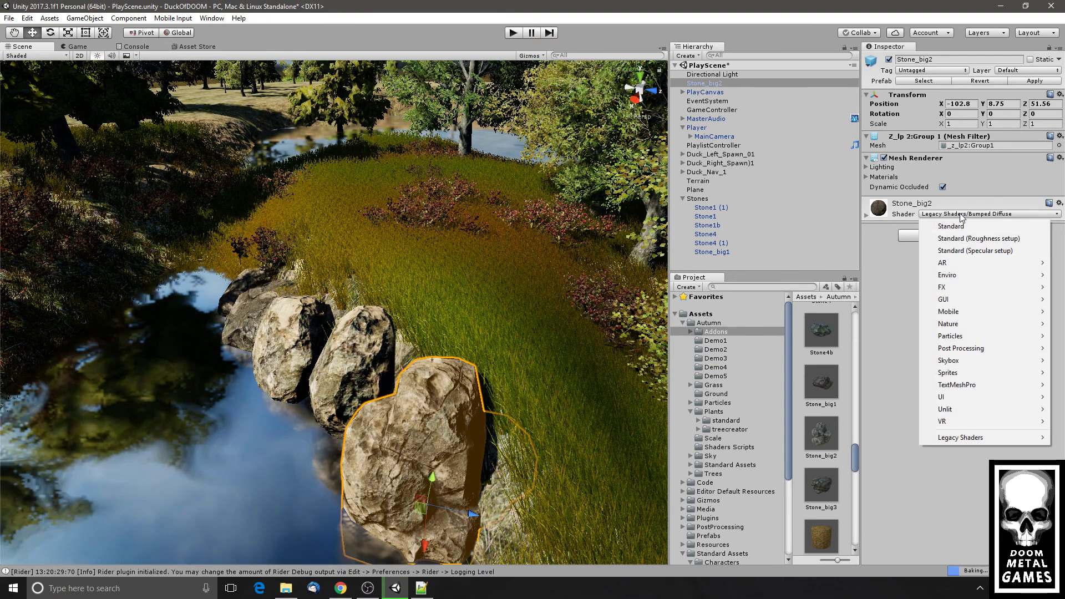
left_click(954, 226)
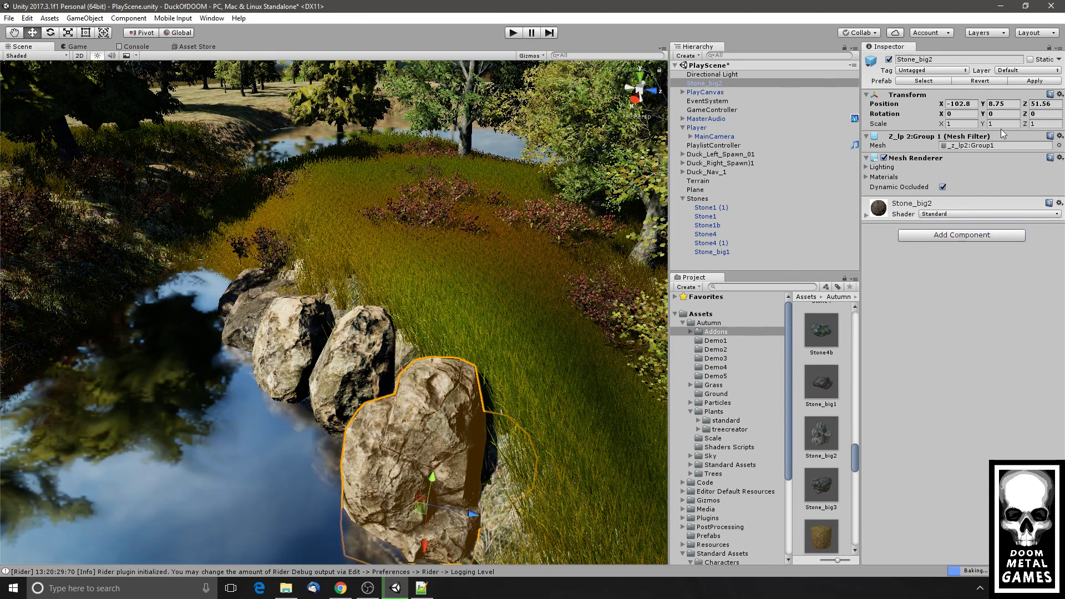
left_click(1030, 59)
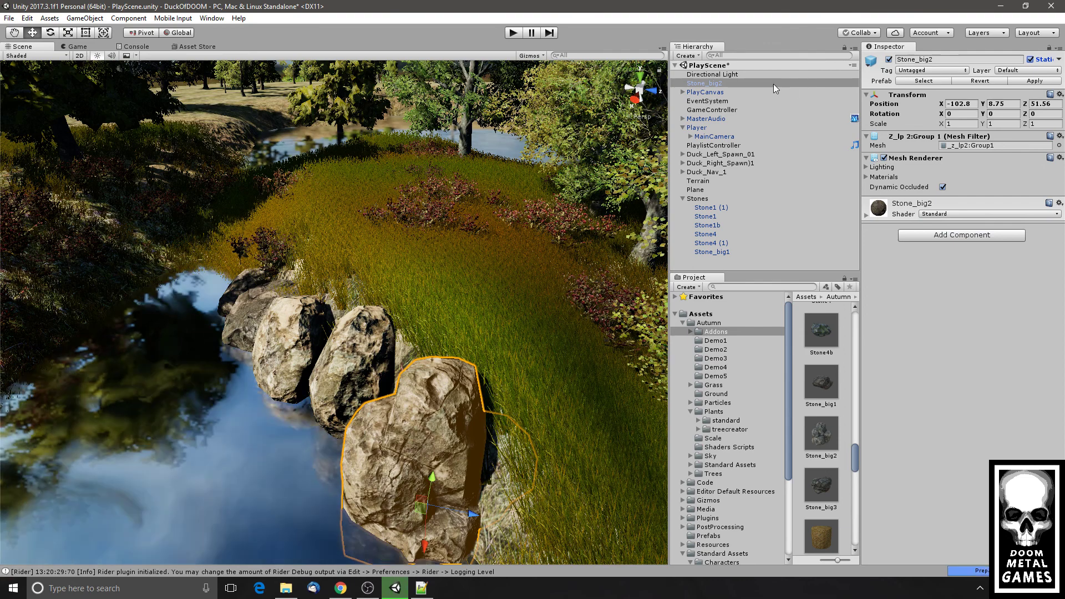
left_click_drag(774, 84, 714, 203)
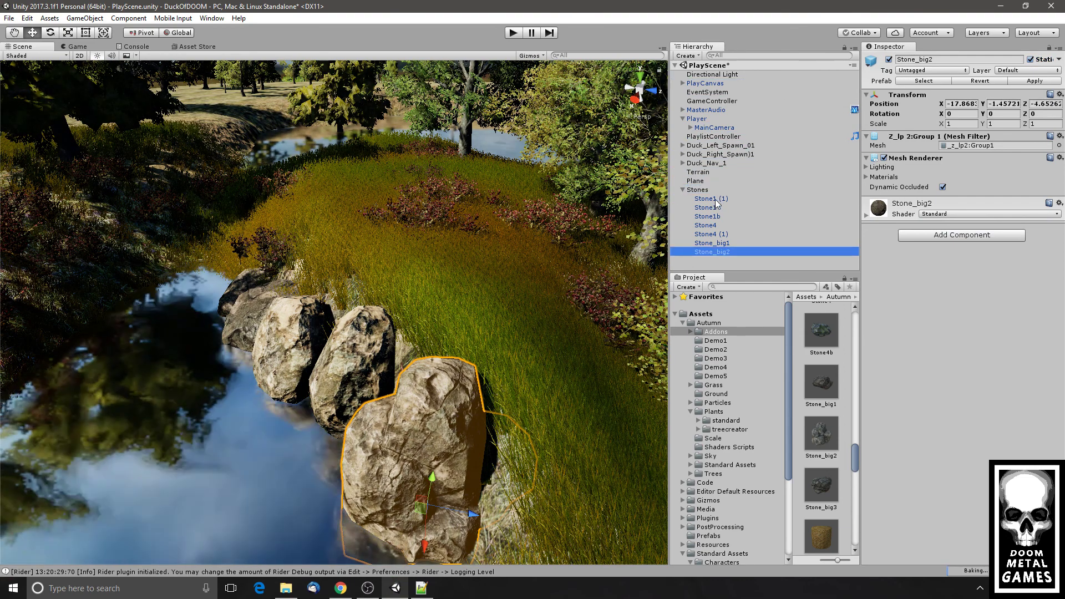
left_click(79, 46)
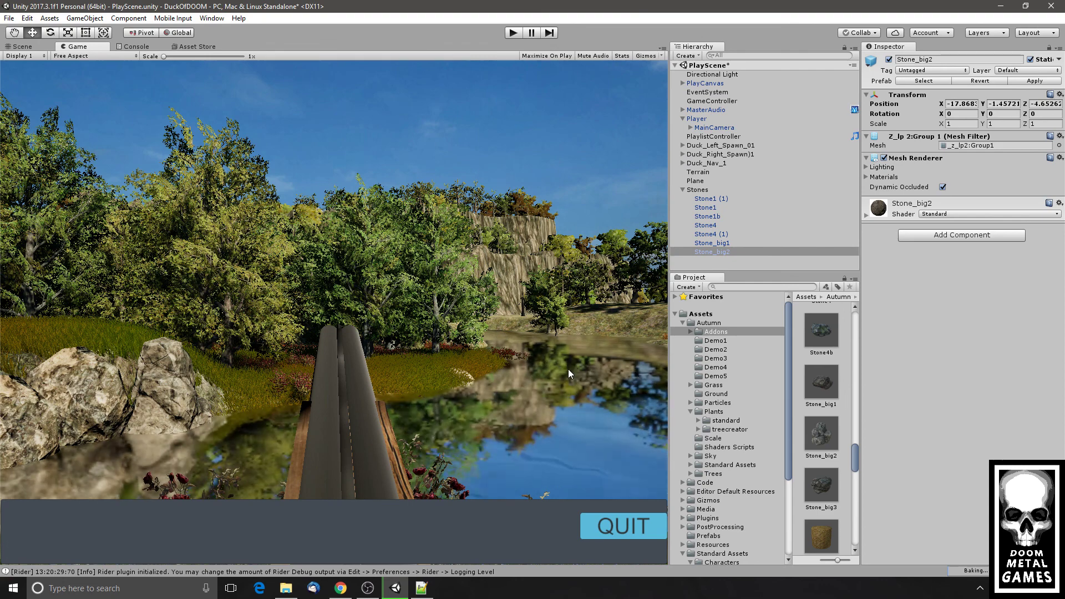
left_click(25, 47)
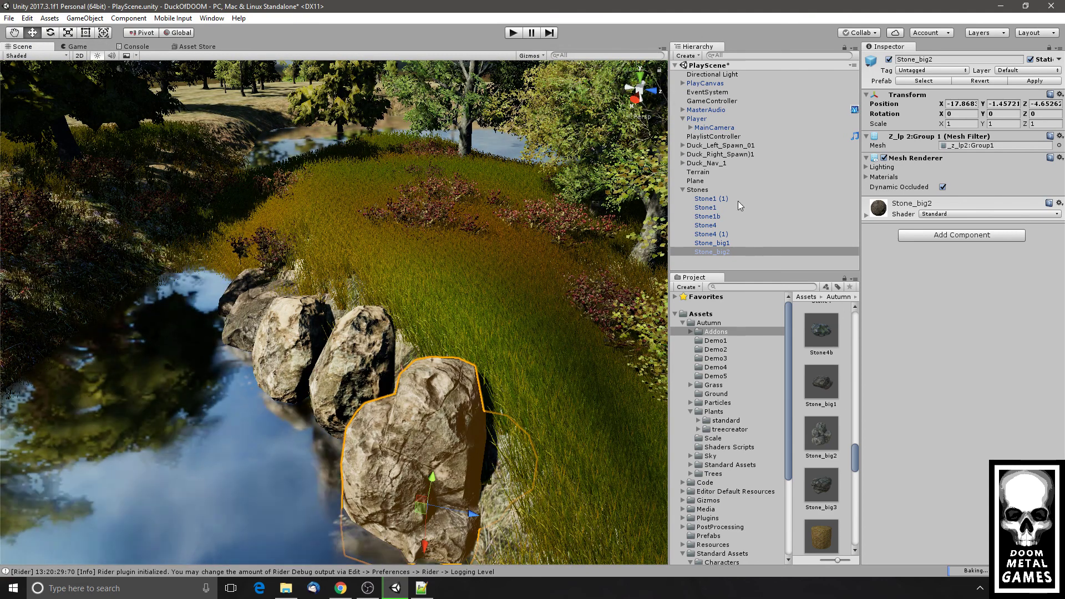
- Duplicate Stone_big2 and move the copy across the lake to X 29, Z 141.8
left_click(720, 252)
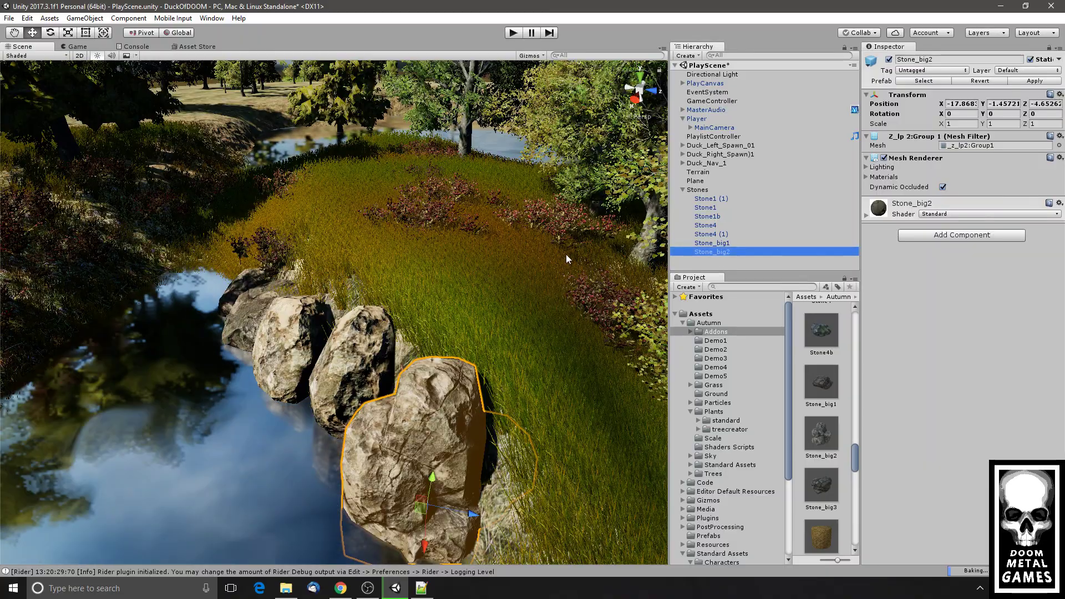
left_click_drag(566, 254, 528, 309, "alt")
scroll(527, 309, "down", 5)
middle_click_drag(514, 295, 214, 235)
left_click_drag(311, 283, 511, 246, "alt")
scroll(461, 251, "down", 5)
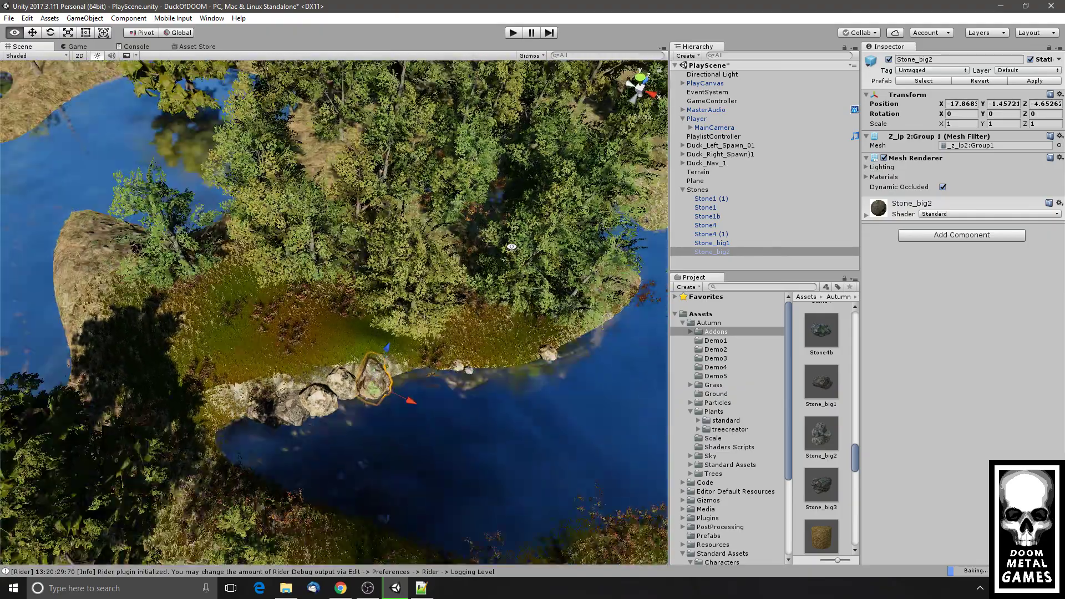
scroll(511, 247, "down", 5)
middle_click_drag(512, 246, 336, 314)
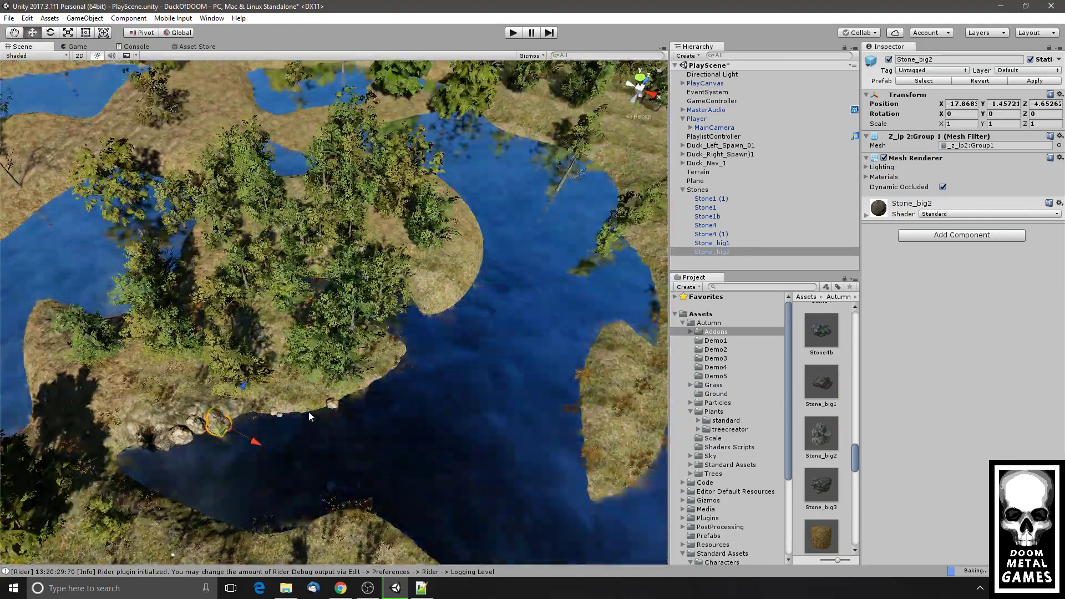
key("ctrl+d")
left_click_drag(226, 436, 574, 123)
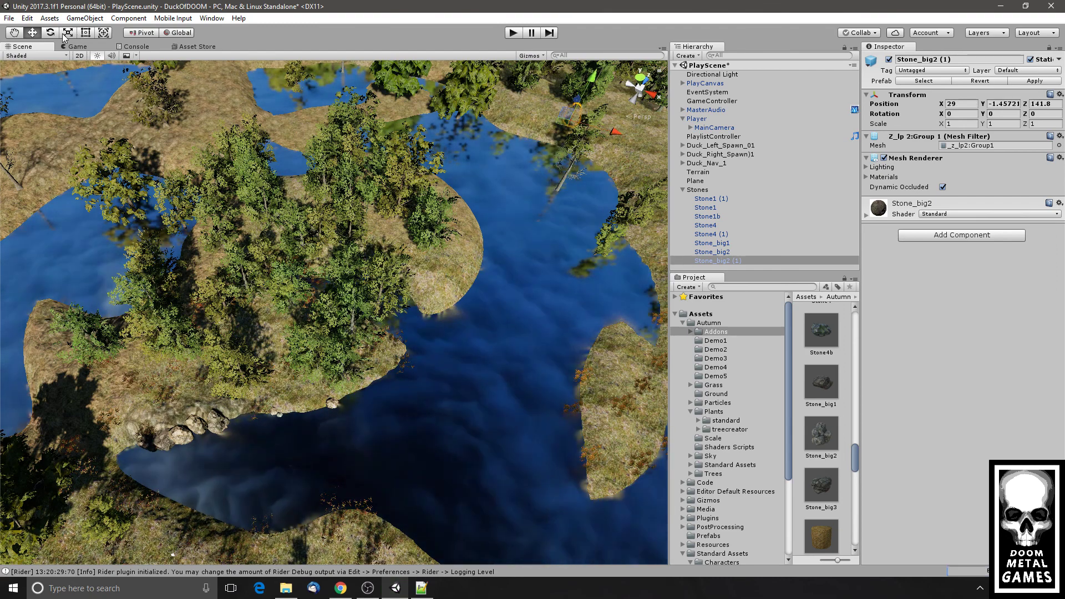
- Scale the Stone_big2 copy uniformly to about 3.73 and move it to the foot of the cliff at X 66.4, Z 204.4
key("r")
left_click_drag(565, 120, 694, 55)
key("f")
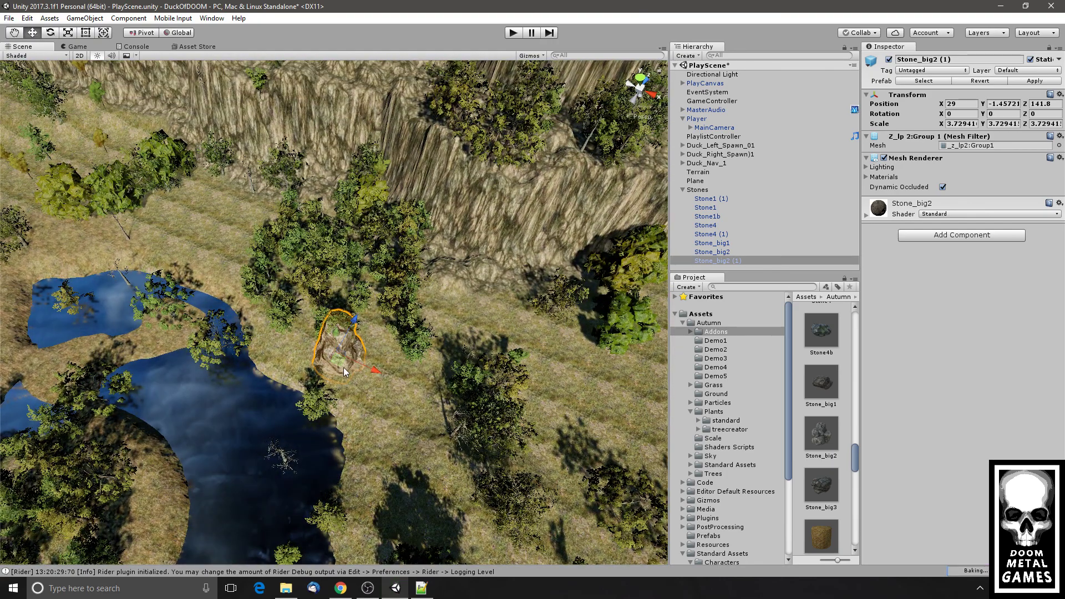
left_click_drag(336, 360, 569, 253)
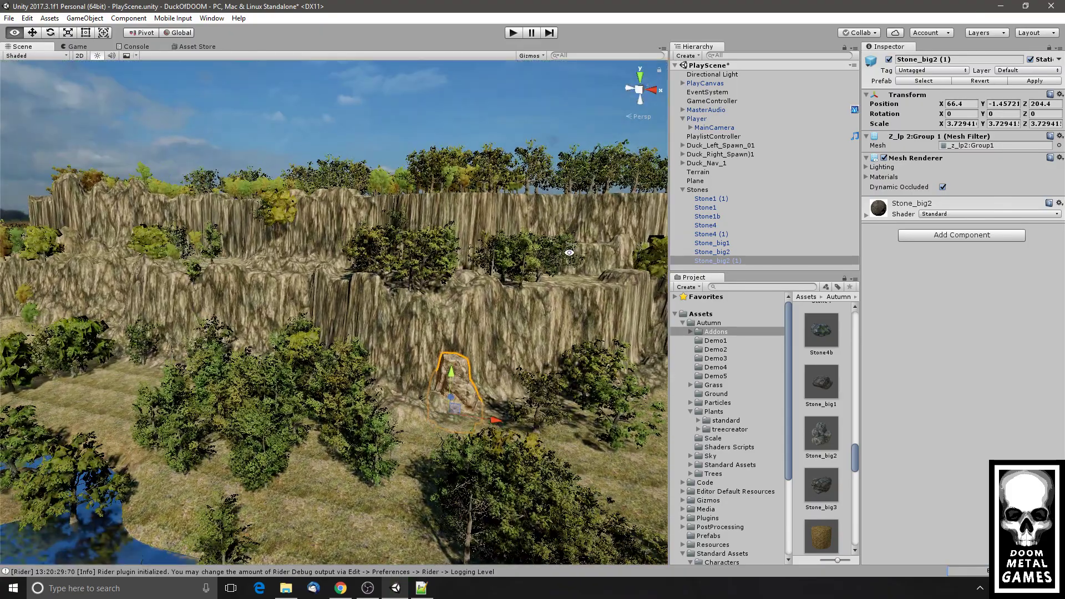
- Enlarge the Stone_big2 copy against the cliff wall to a uniform scale of about 6.03
scroll(569, 252, "down", 2, "alt")
middle_click_drag(569, 253, 513, 318, "alt")
scroll(515, 315, "up", 4, "alt")
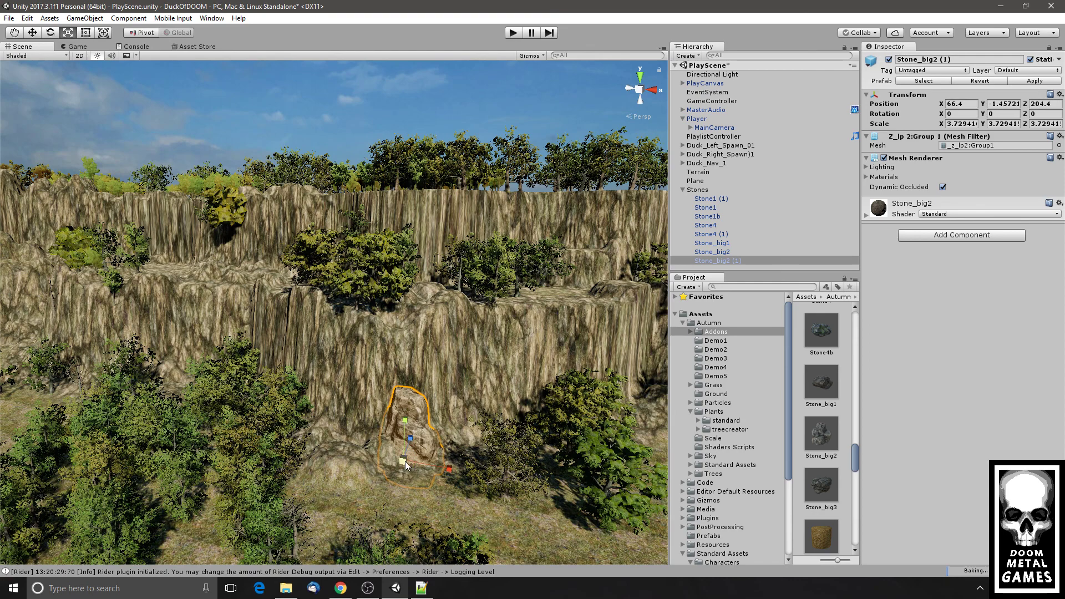
left_click_drag(405, 461, 435, 439)
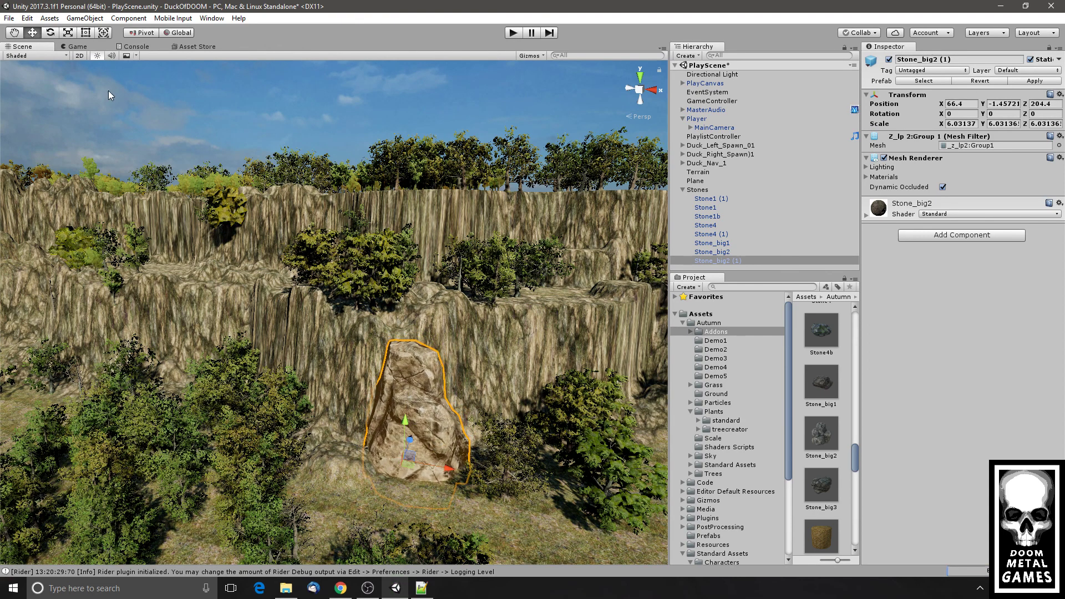
- Duplicate the enlarged cliff rock, tilt the copy to about Z -82.66 and place it at X 74, Y 11.8, Z 219.5
left_click_drag(420, 256, 527, 417, "alt")
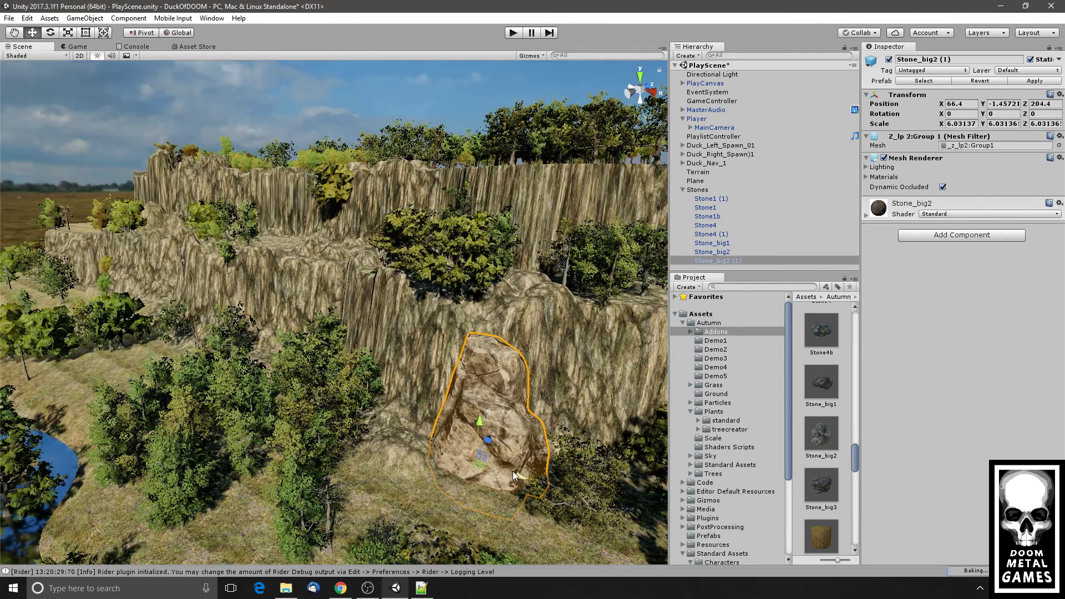
key("ctrl+d")
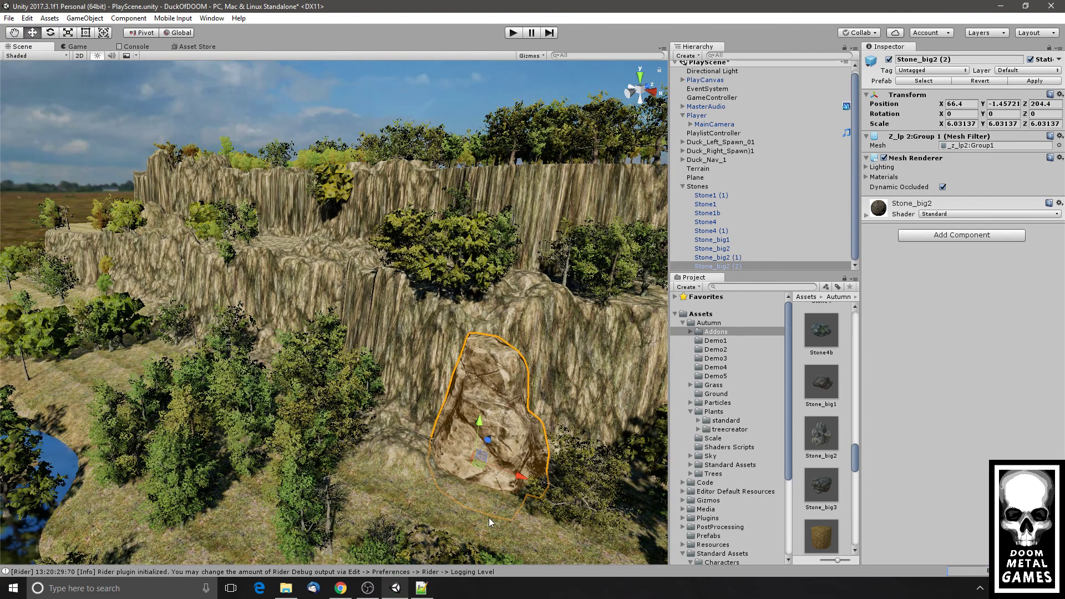
left_click_drag(525, 477, 555, 486)
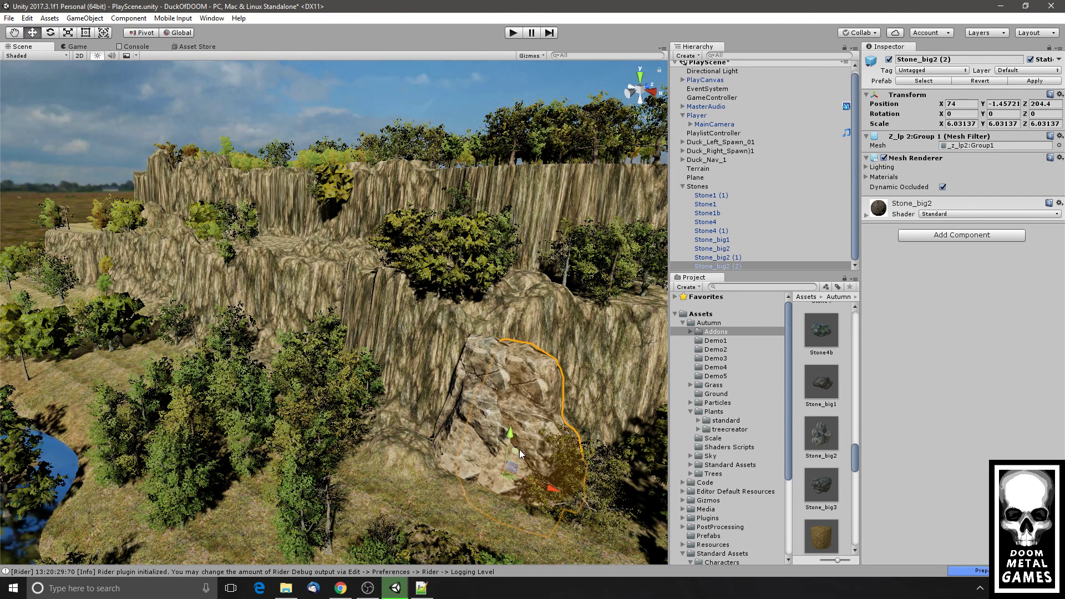
left_click_drag(520, 453, 555, 440)
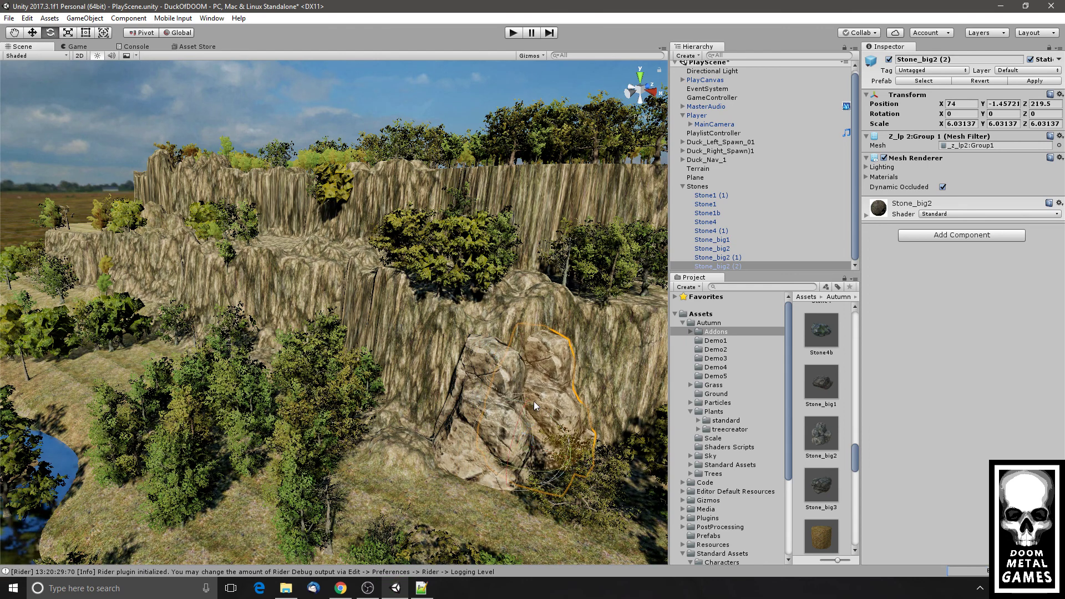
left_click_drag(534, 403, 605, 527)
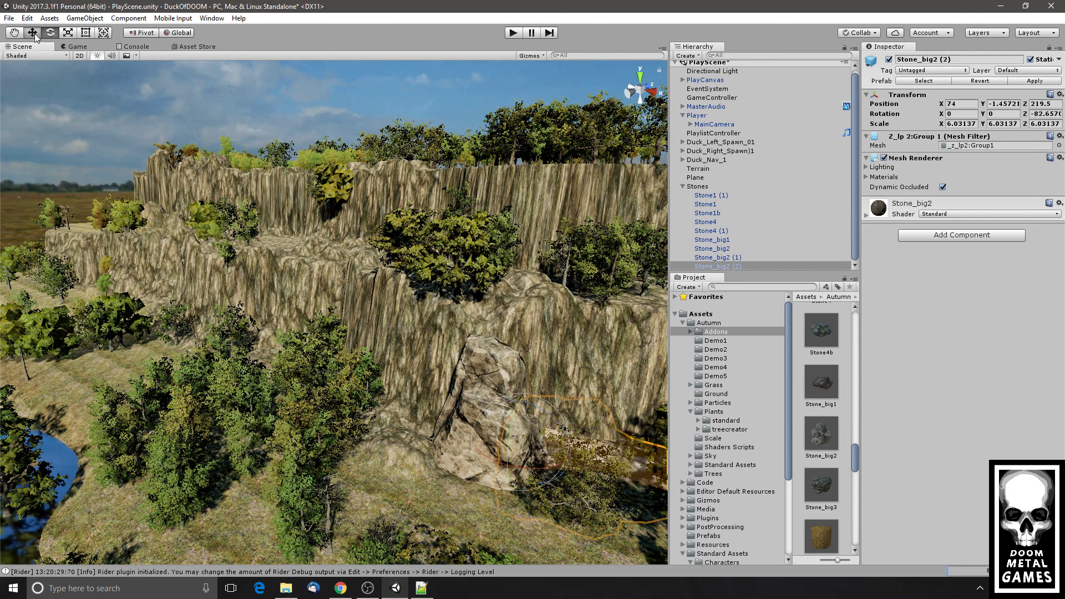
left_click_drag(526, 391, 520, 363)
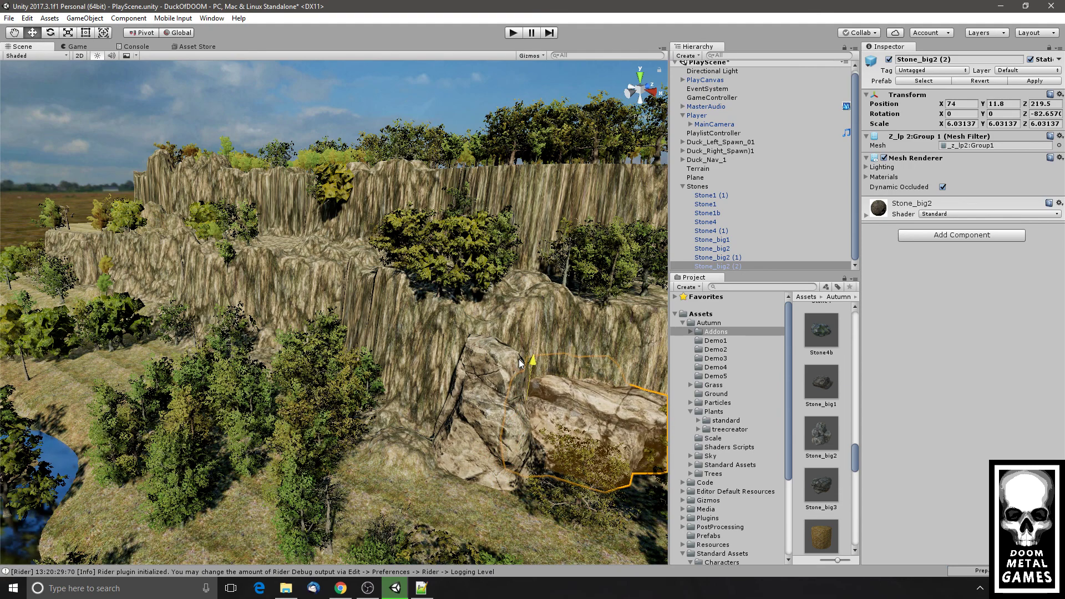
- Duplicate the tilted rock and move the new copy along the cliff to X 29.5
right_click_drag(390, 342, 480, 374)
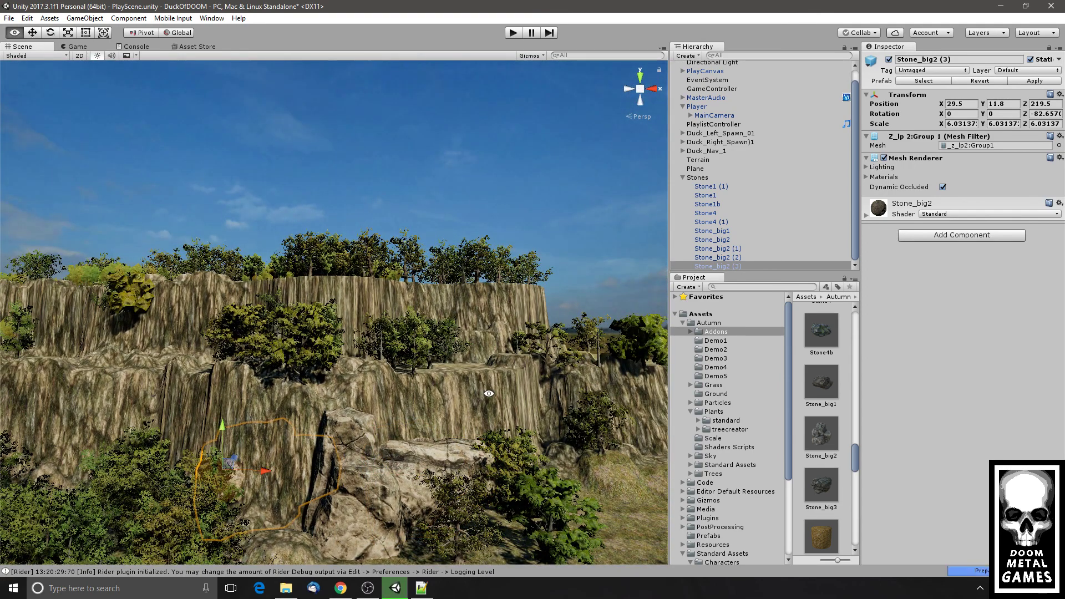
right_click_drag(489, 394, 368, 416)
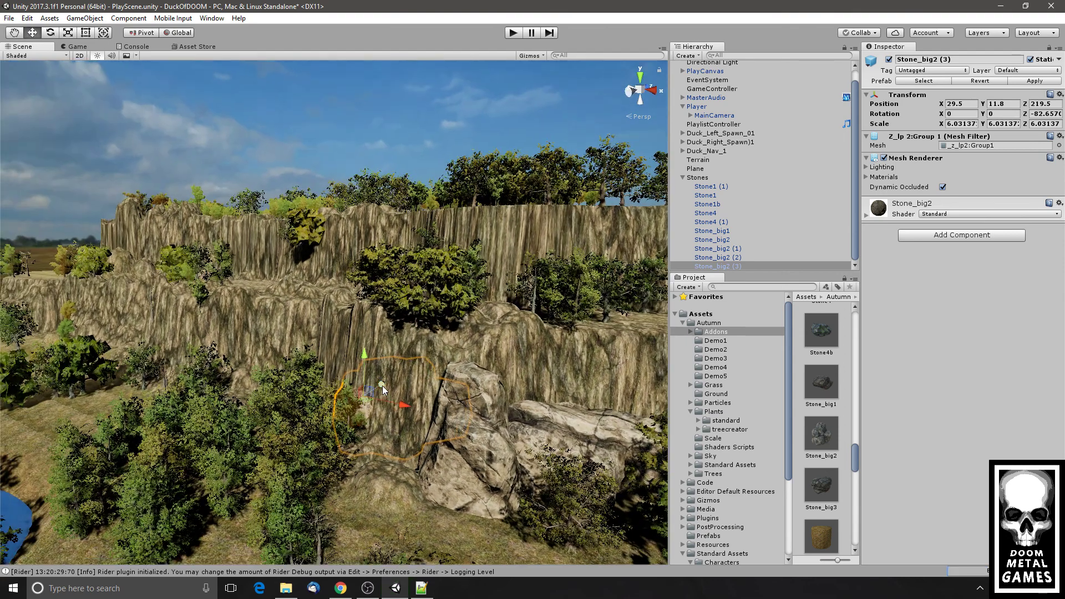
- Pull the newest Stone_big2 copy out of the cliff wall to Z 202 and collapse the Stones group
left_click_drag(382, 385, 361, 408)
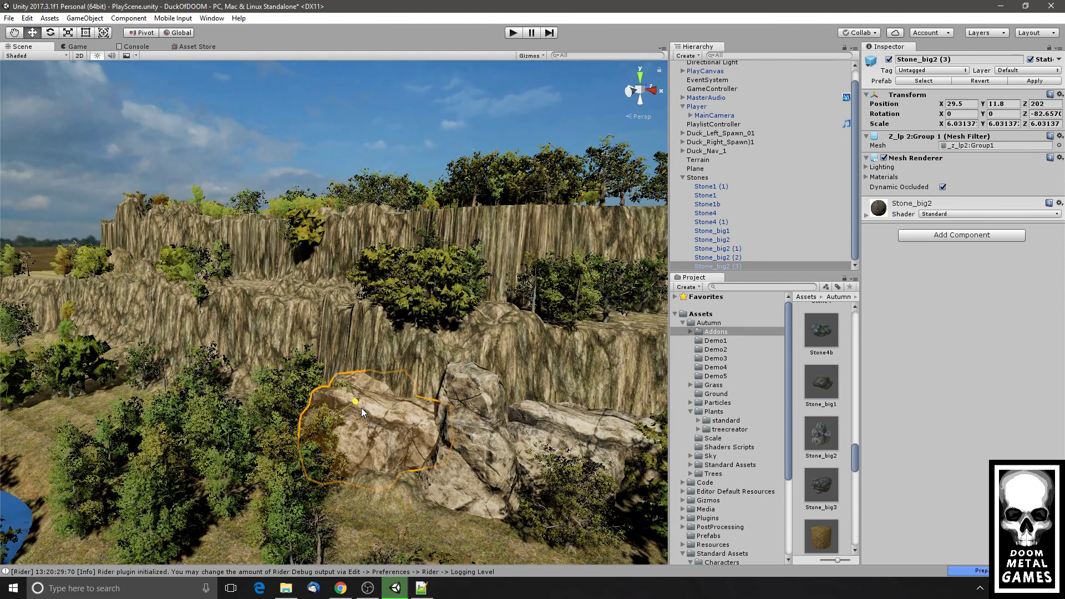
left_click(69, 48)
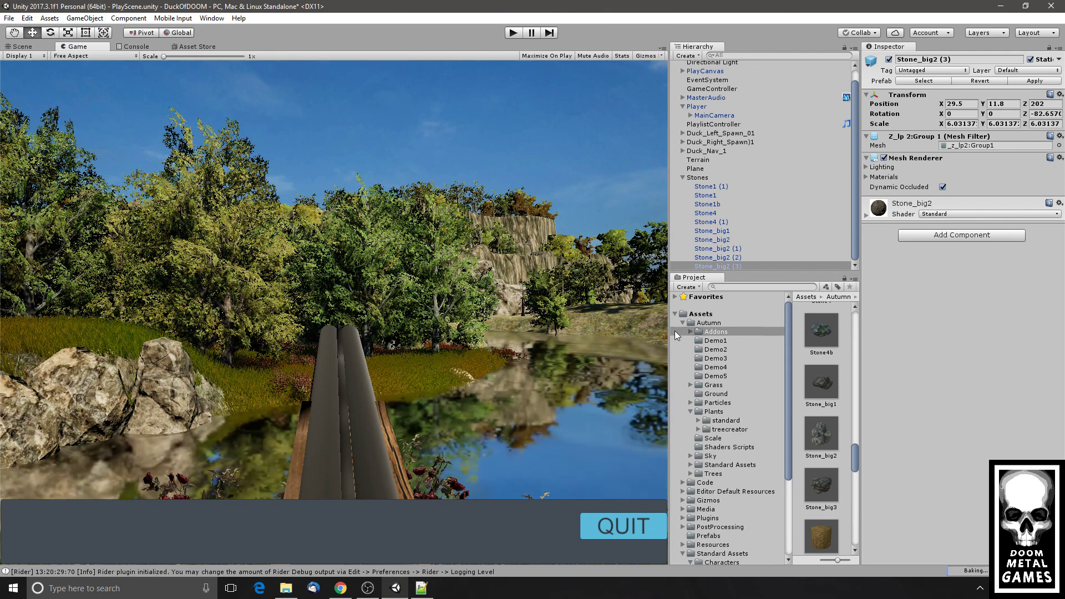
left_click(683, 178)
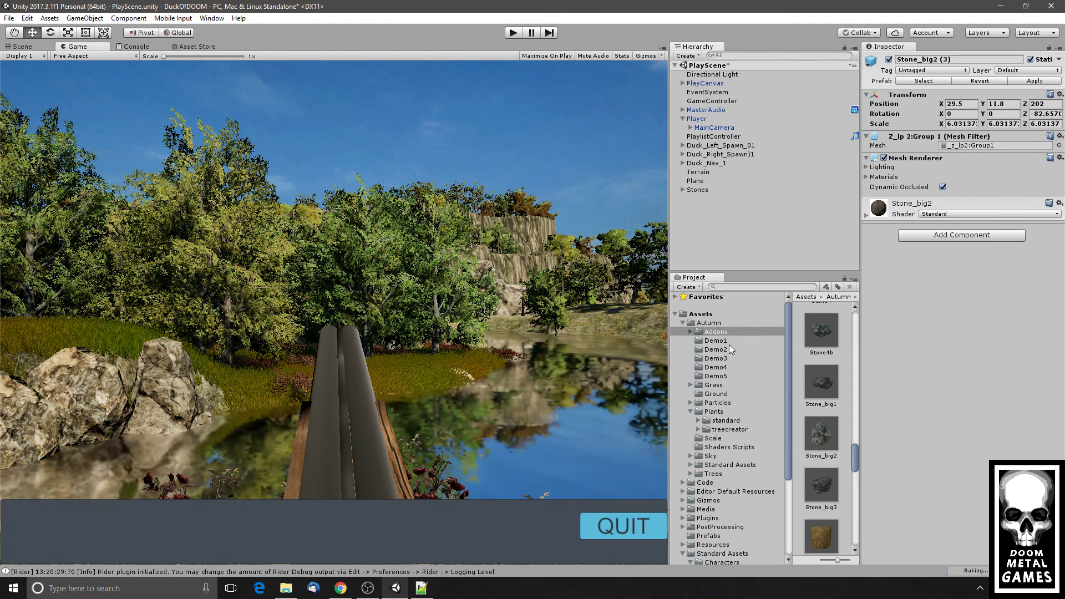
- Browse the Autumn Addons prefabs past the walls and windmills to the wood elements and inspect wood_el1
scroll(838, 428, "down", 1)
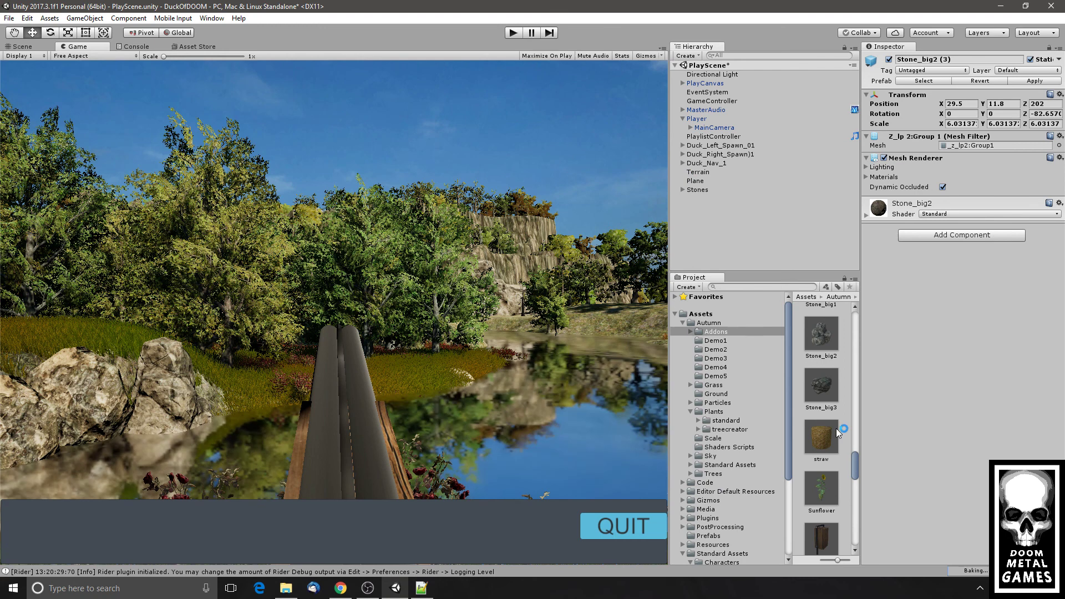
scroll(837, 428, "down", 1)
scroll(837, 428, "down", 5)
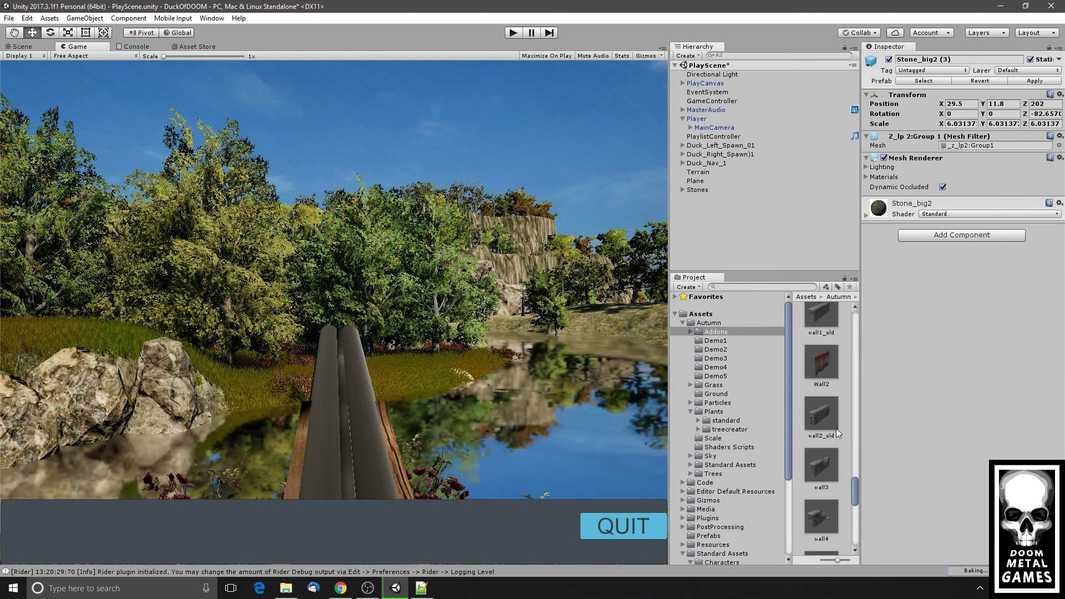
scroll(837, 429, "down", 2)
scroll(836, 428, "down", 3)
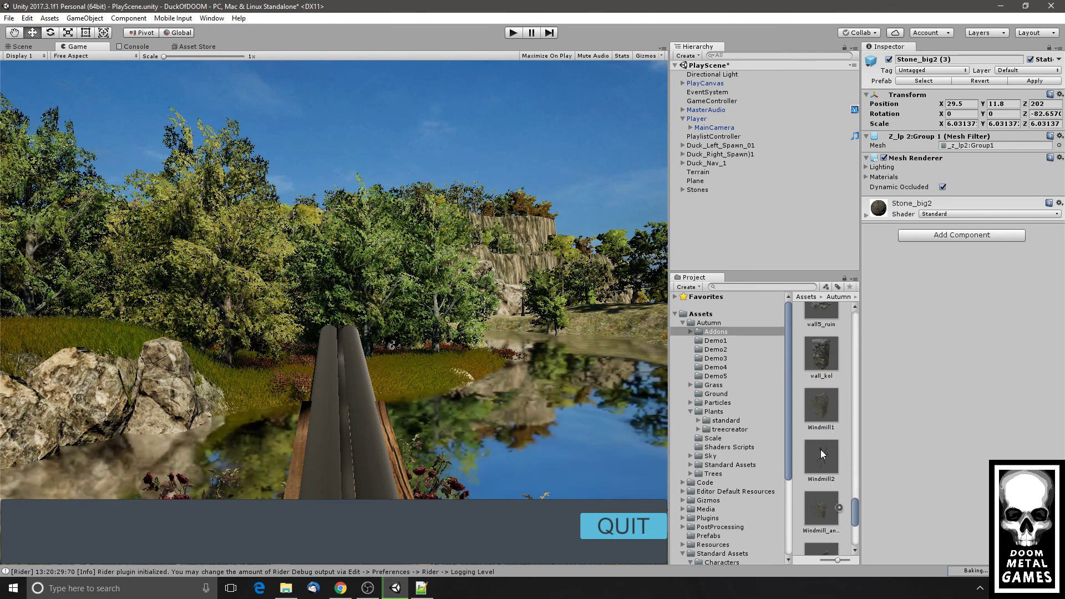
scroll(809, 418, "down", 3)
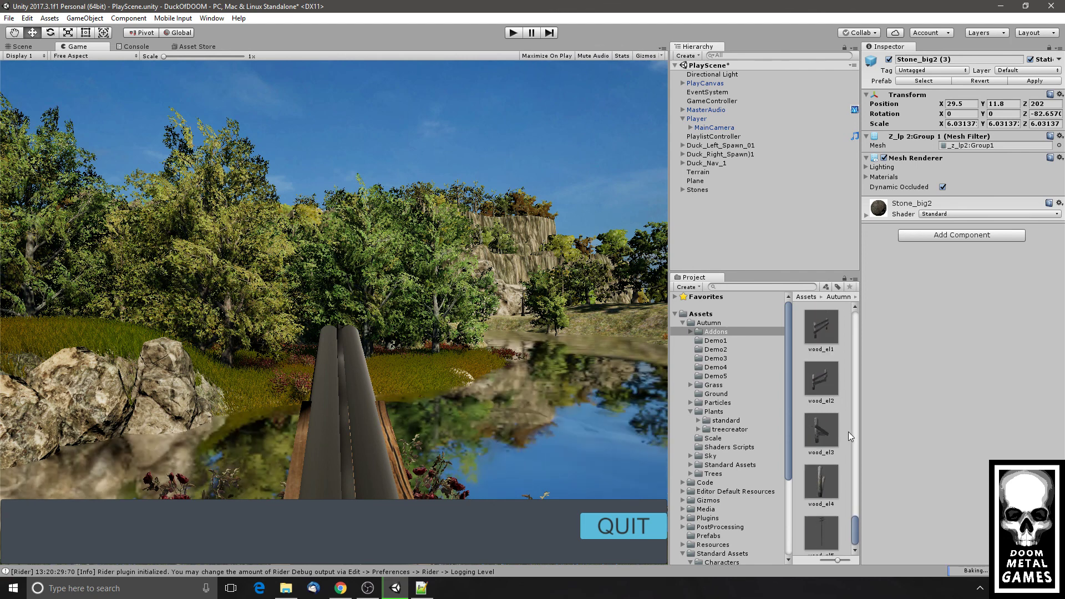
left_click(832, 384)
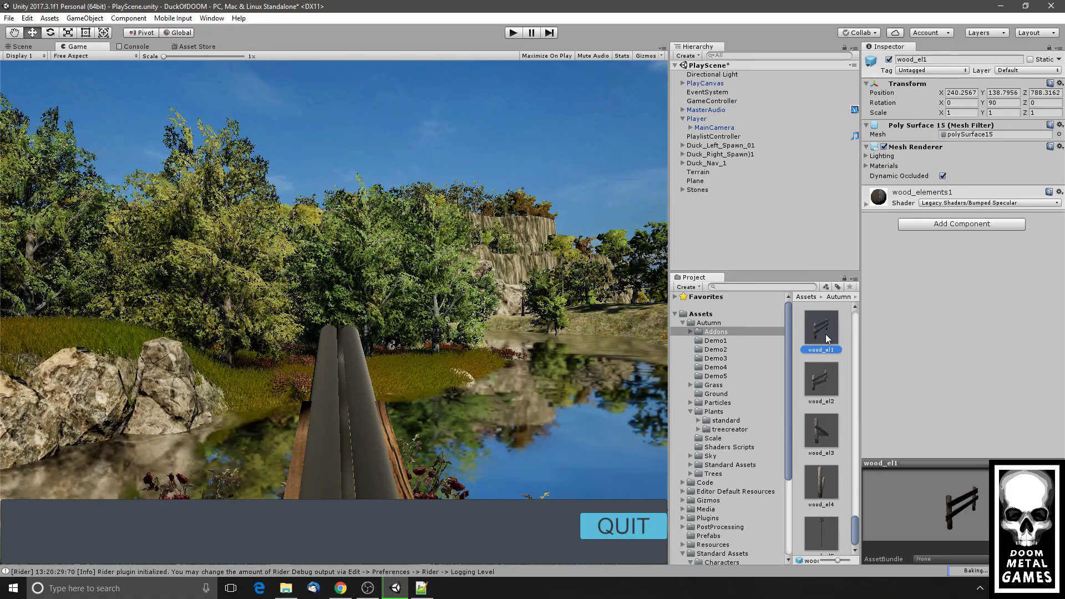
- Examine the scene from the cliff rocks and shoreline stones across the lake to the far bank
left_click(25, 48)
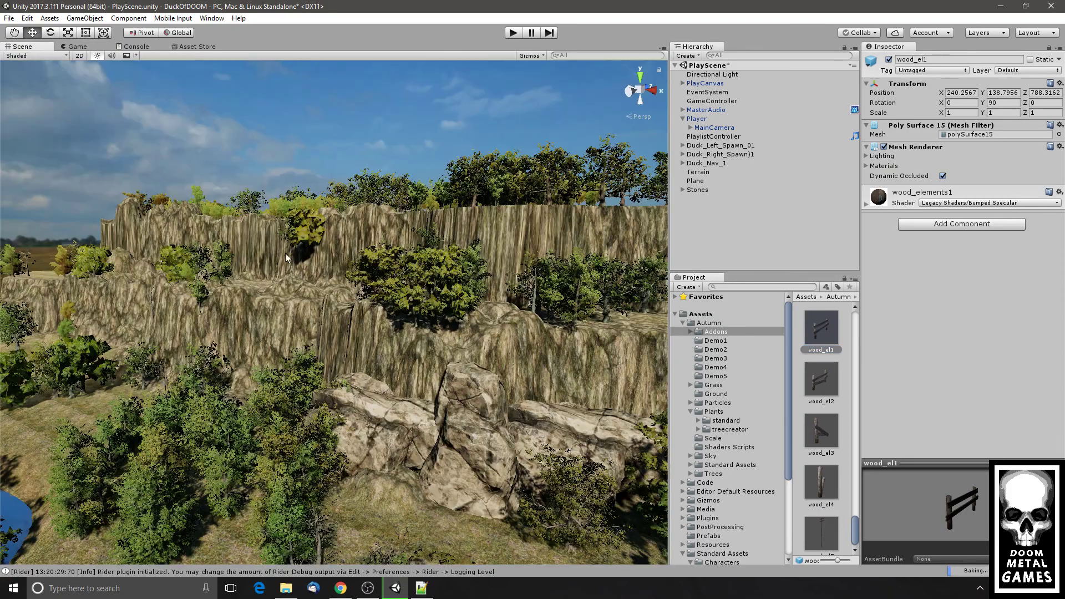
left_click_drag(347, 335, 458, 45, "alt")
right_click_drag(42, 299, 337, 244)
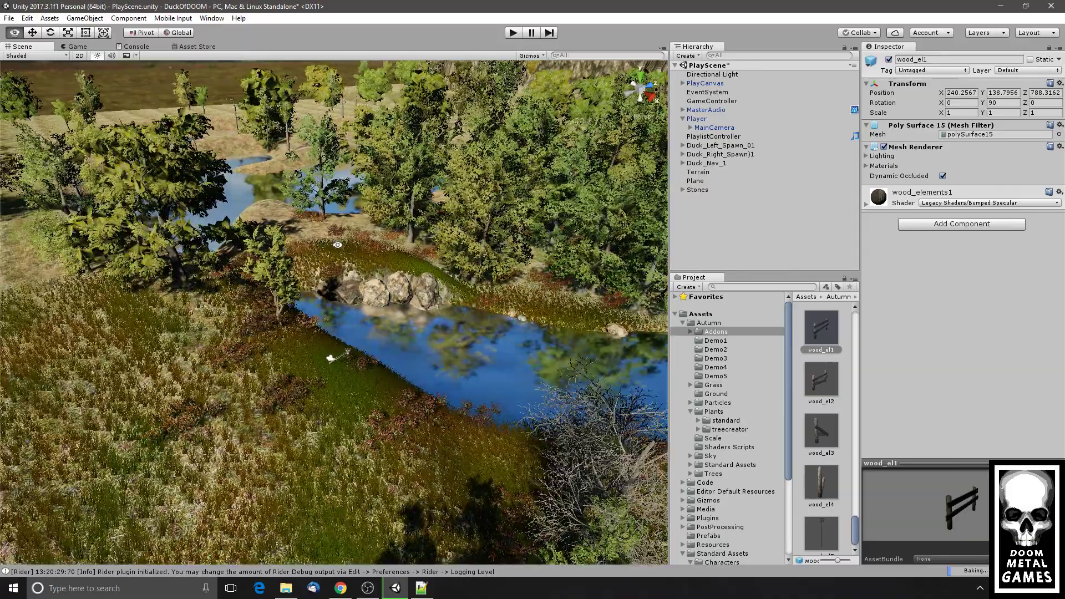
right_click_drag(337, 200, 342, 166)
scroll(537, 352, "up", 5)
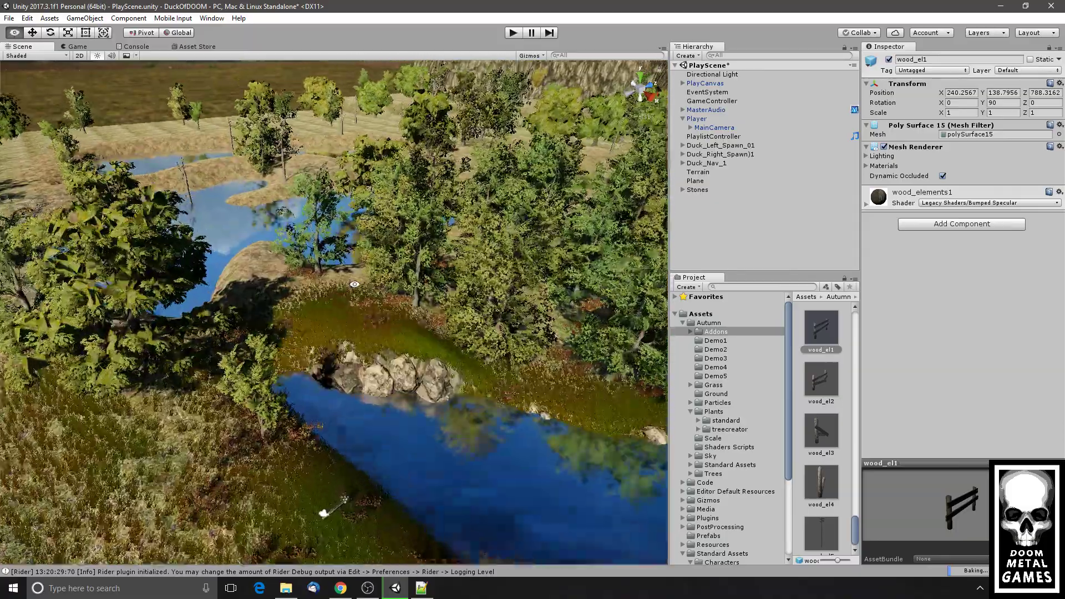
middle_click_drag(537, 352, 106, 255)
right_click_drag(106, 256, 530, 325)
middle_click_drag(531, 326, 385, 287)
right_click_drag(385, 287, 335, 111)
- Play-test the decorated scene in the game view, stop the run and widen the view
left_click(76, 47)
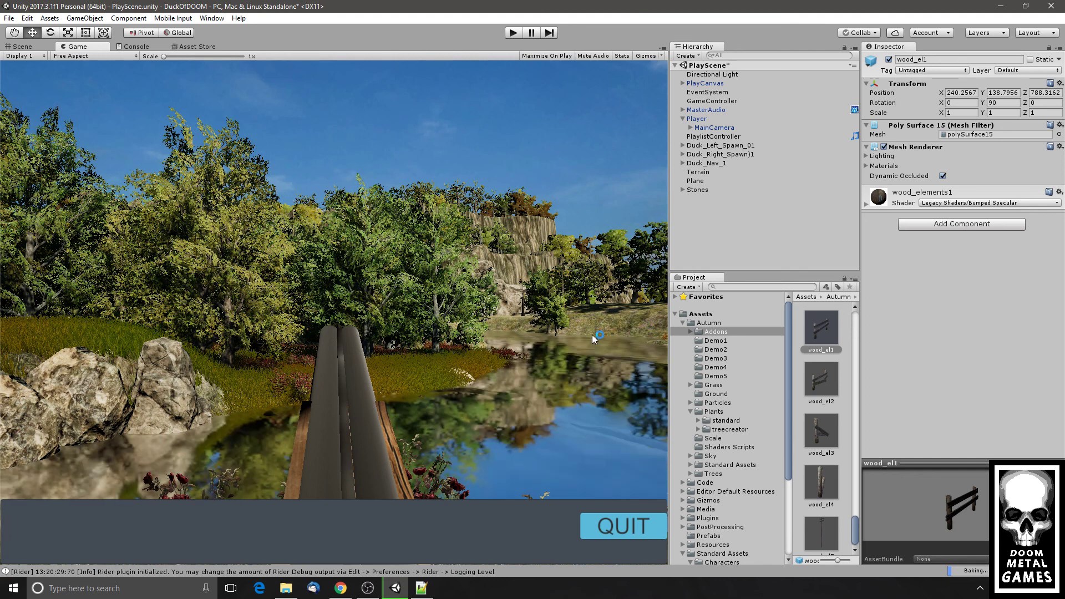
left_click(513, 33)
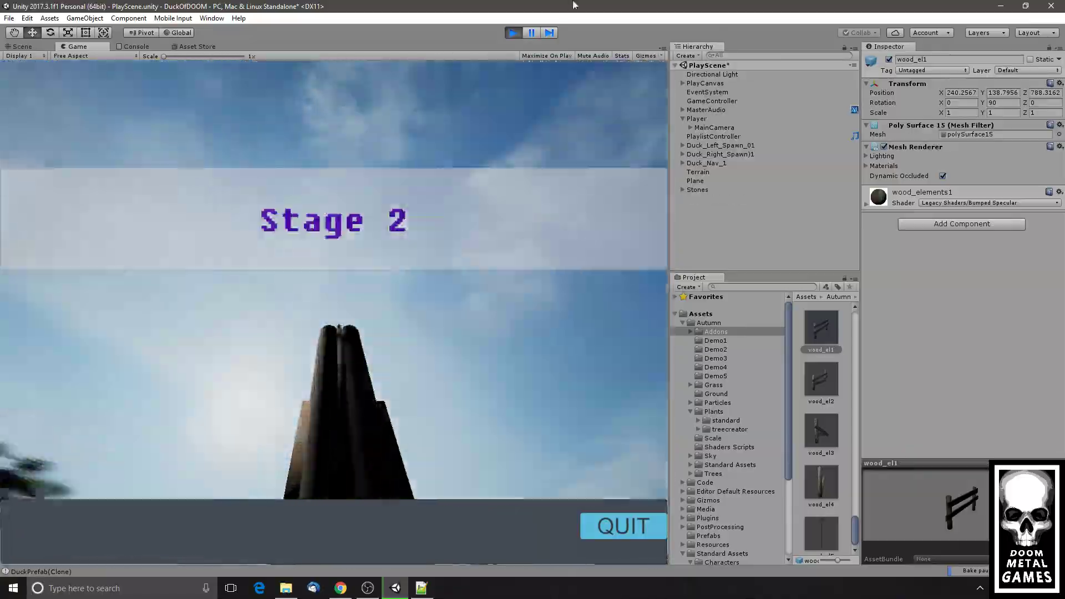
left_click(513, 32)
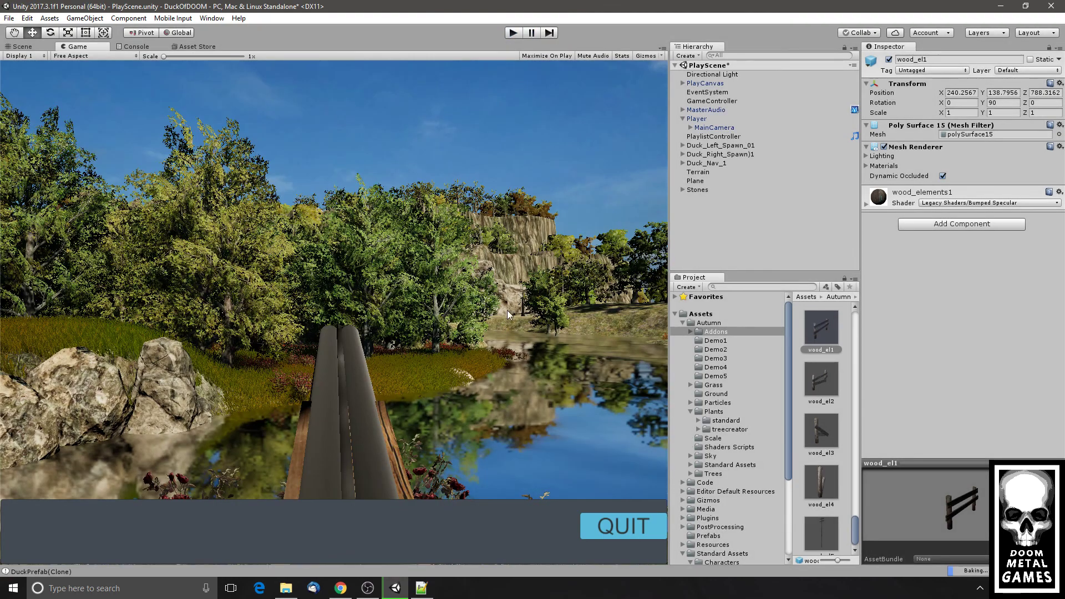
left_click_drag(671, 236, 696, 242)
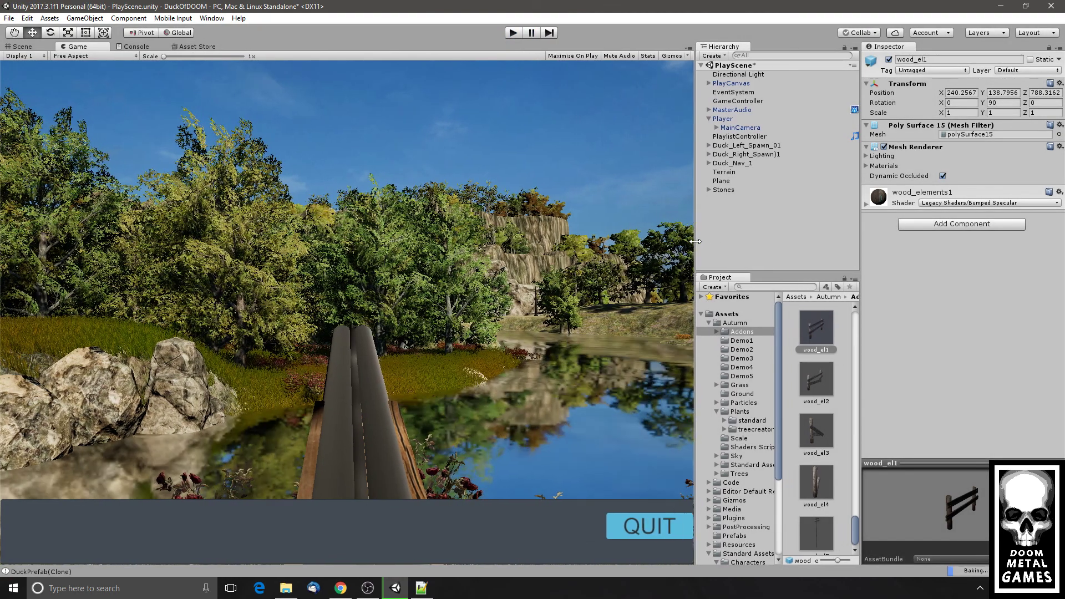
- Locate the Player object on the near shore and examine the grassy bank around it
left_click(22, 46)
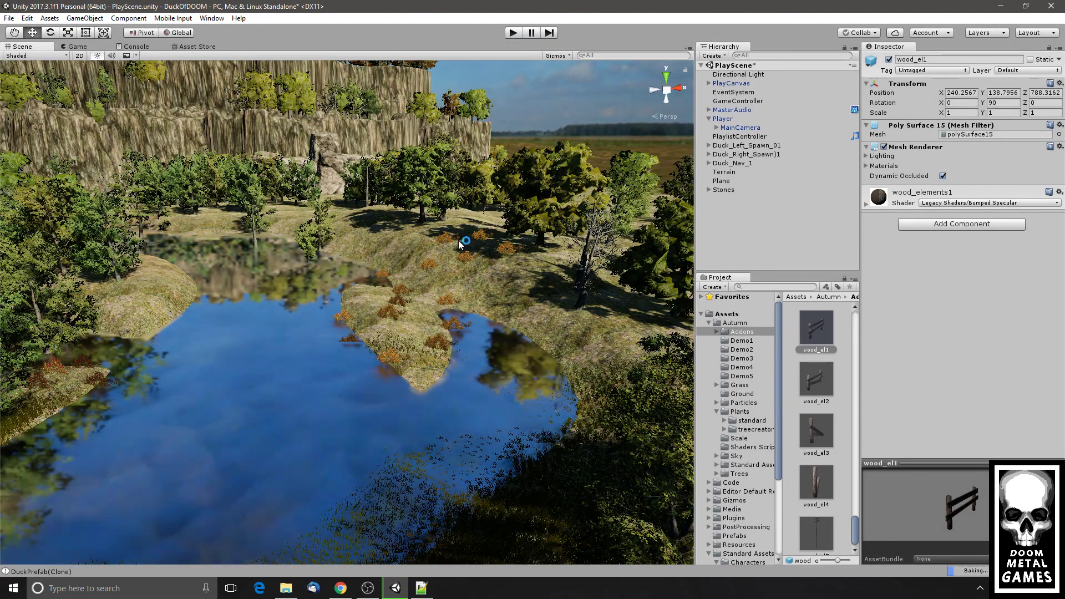
right_click_drag(459, 241, 353, 365)
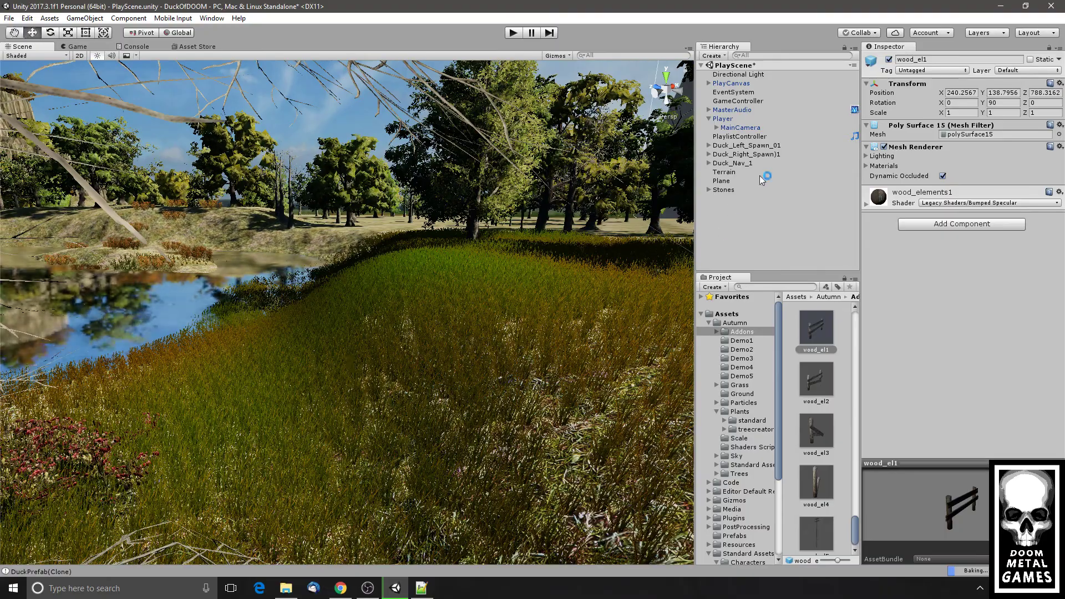
left_click(723, 123)
right_click_drag(311, 266, 314, 344)
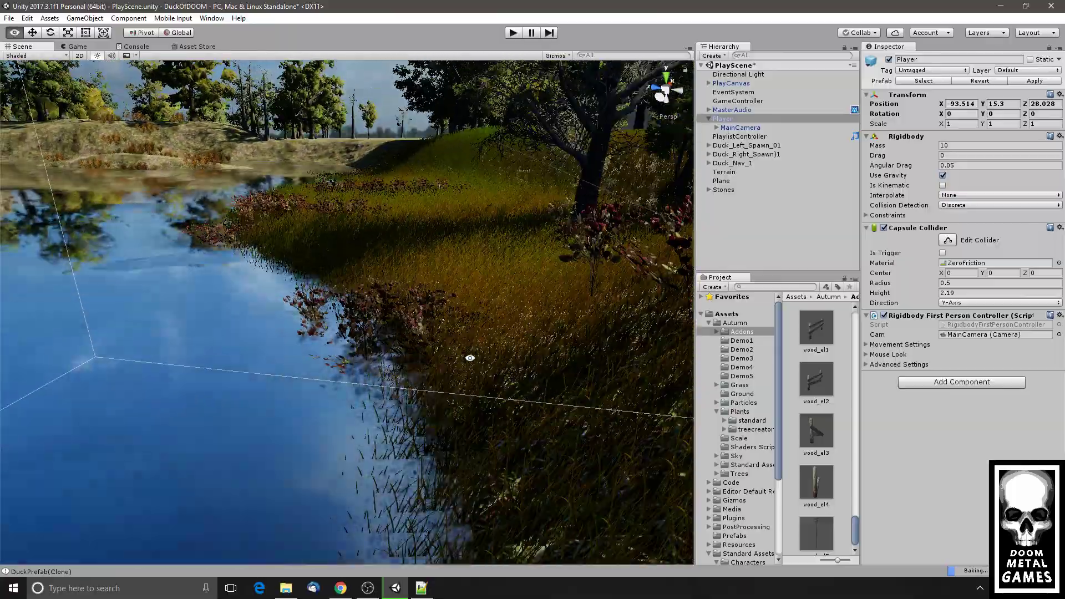
right_click_drag(470, 357, 503, 293)
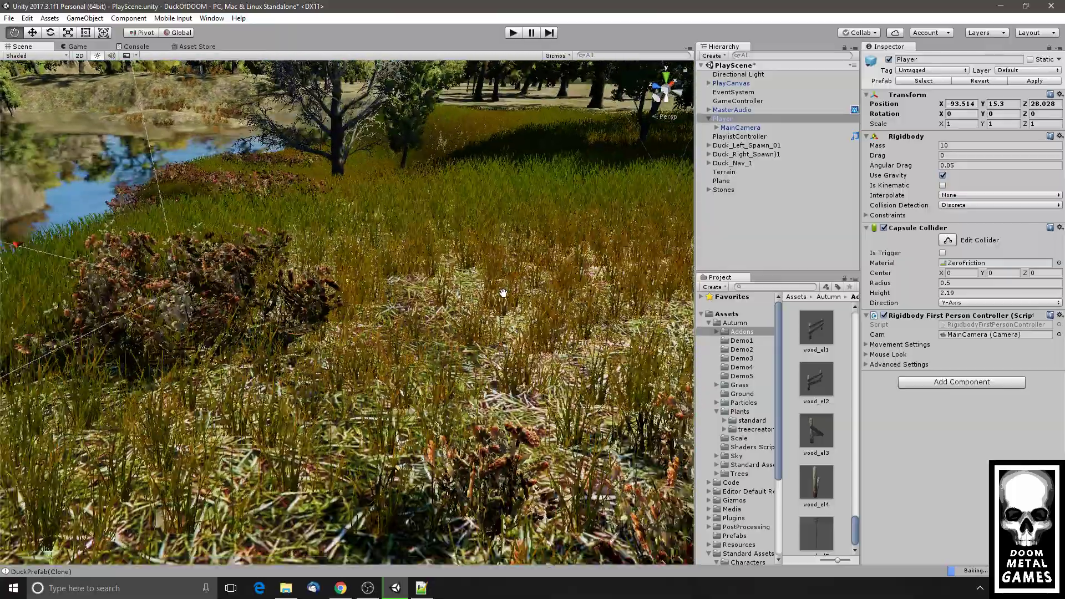
middle_click_drag(503, 293, 543, 326)
right_click_drag(536, 322, 374, 361)
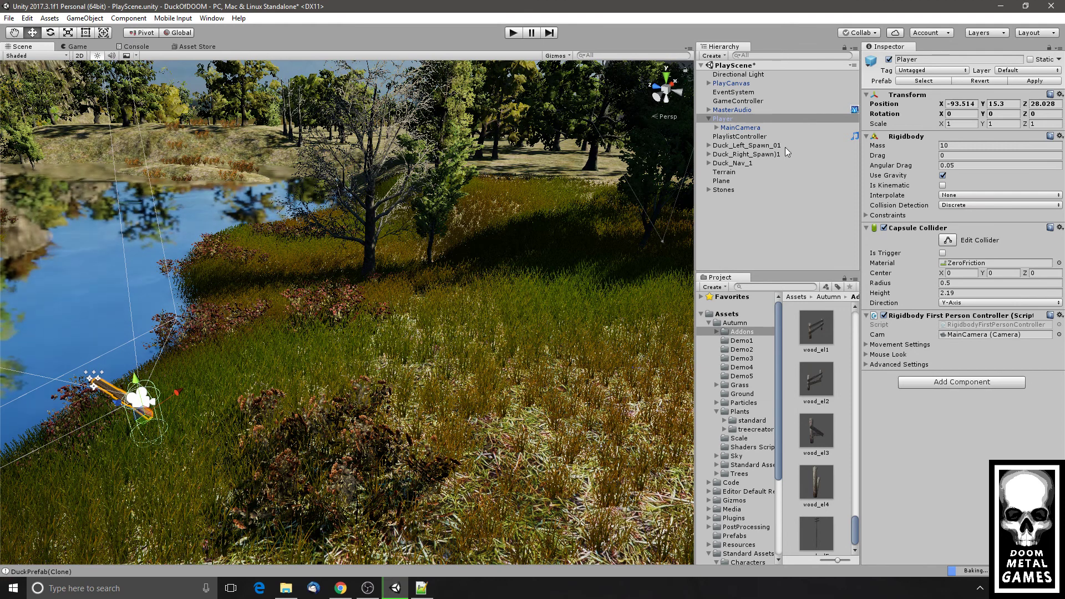
- Lower the terrain along the grassy bank beside the player with Paint Height at 14 and a soft round brush, and smooth the carved ground
left_click(725, 172)
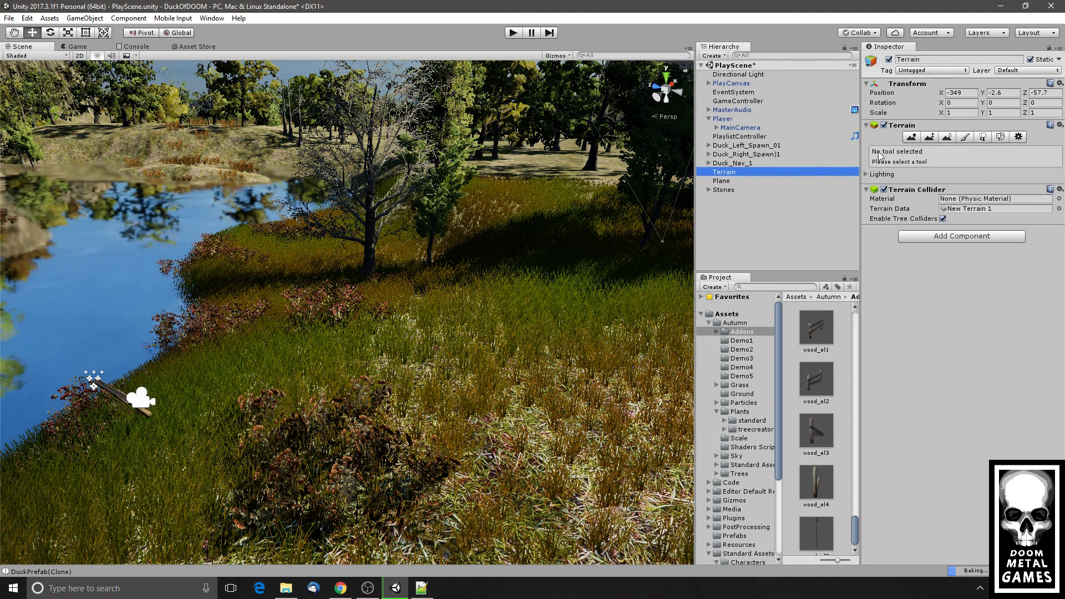
left_click(930, 137)
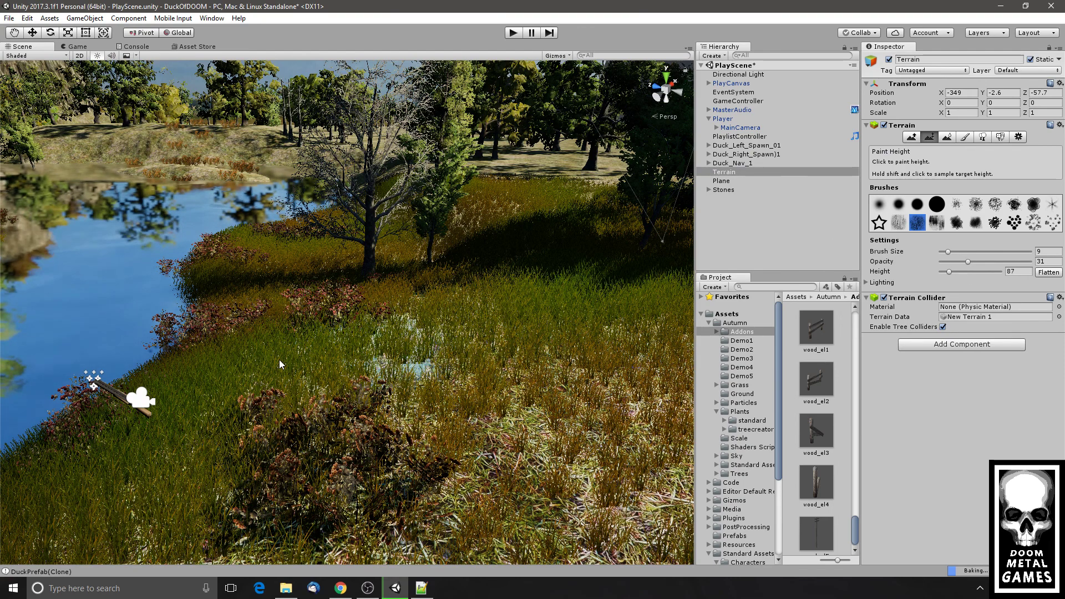
left_click(307, 338)
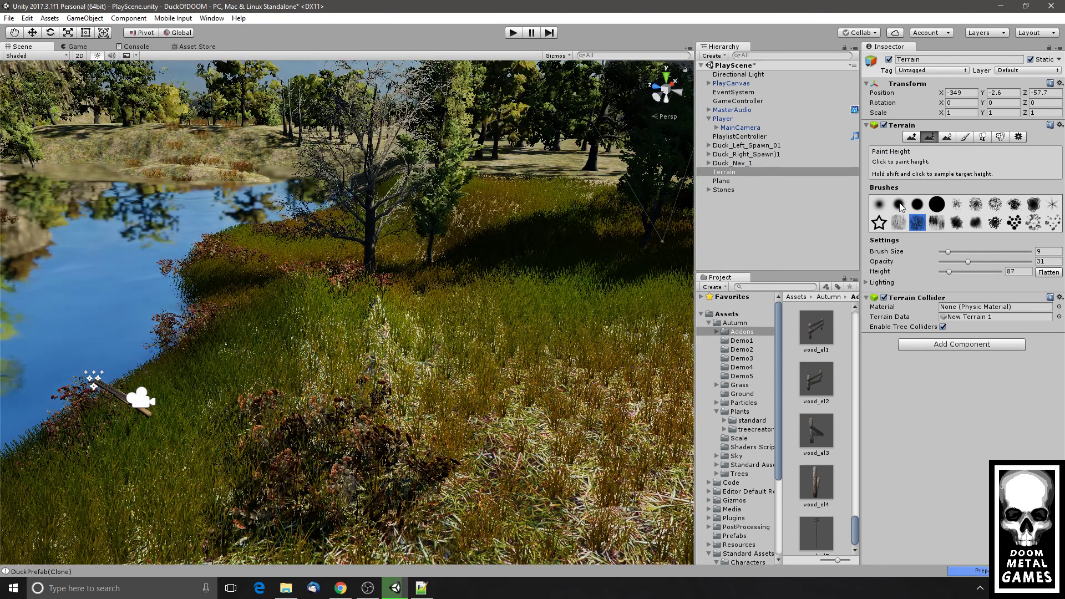
left_click(1006, 272)
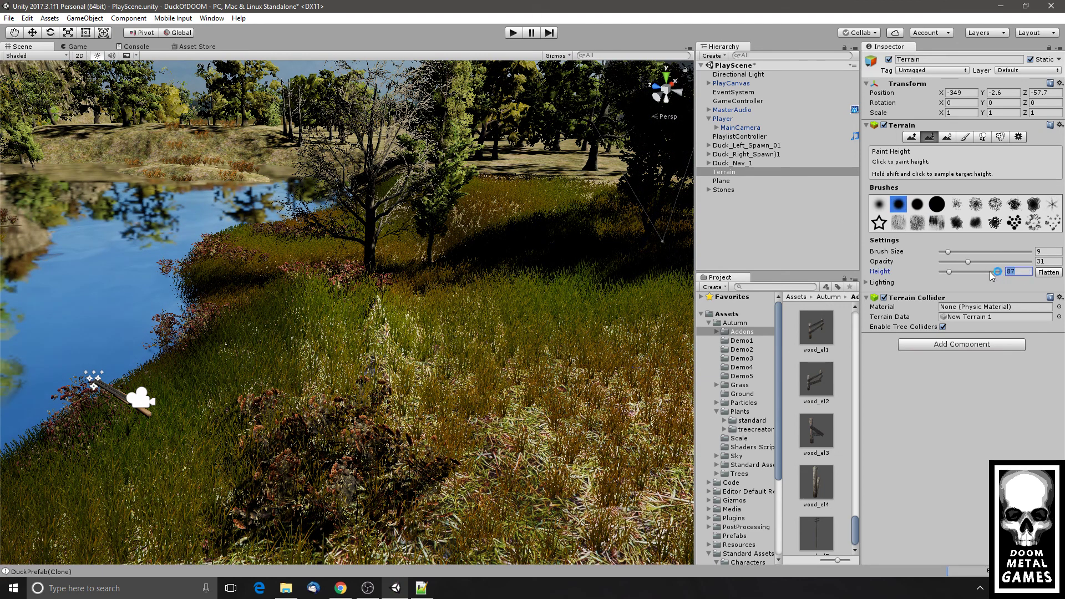
type("14")
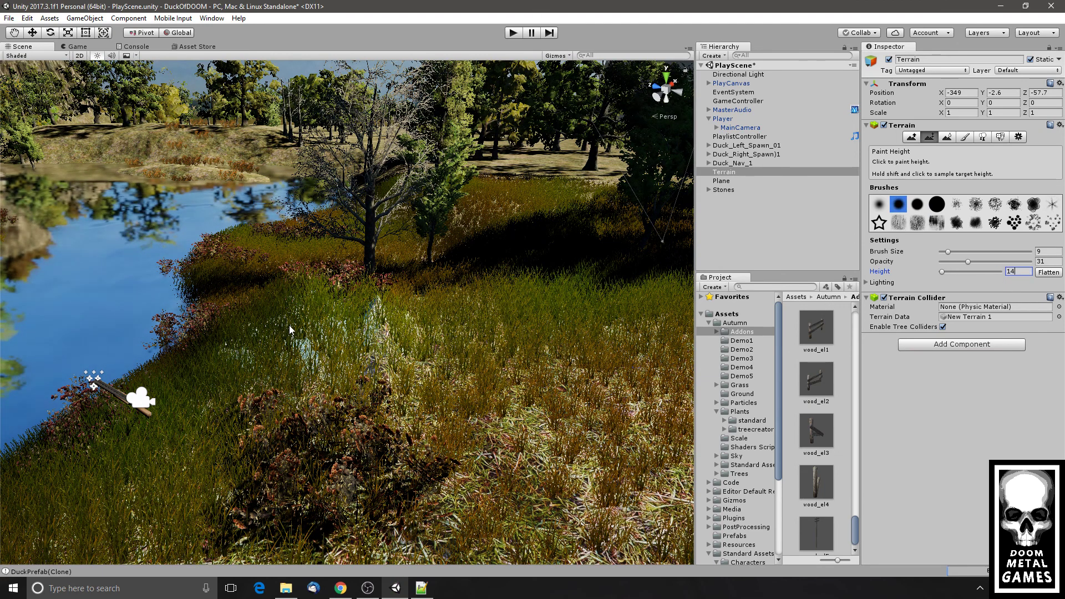
left_click(337, 328)
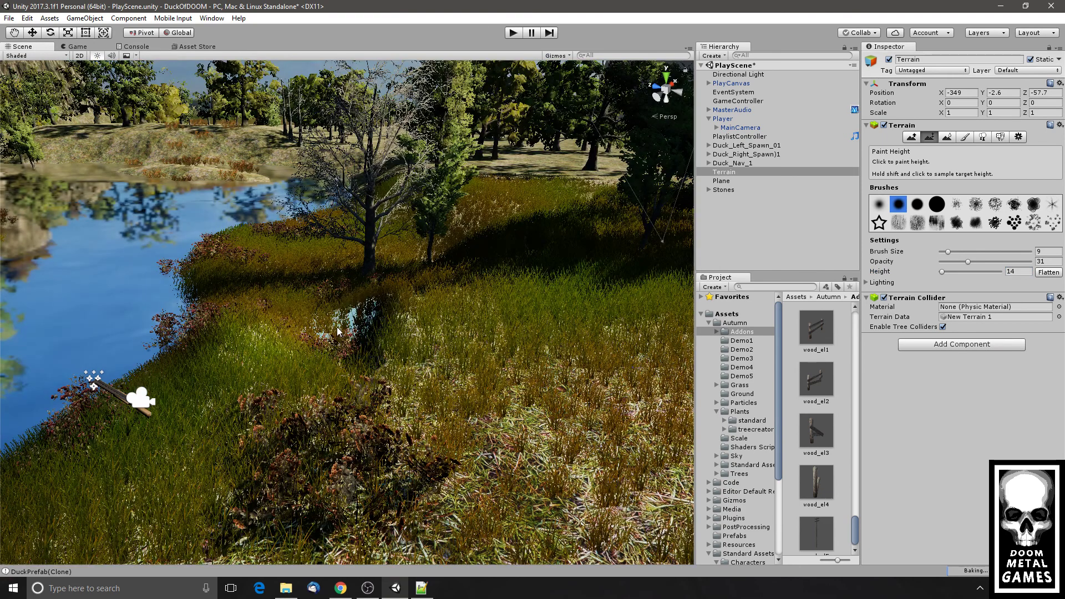
mouse_move(338, 328)
left_mouse_down()
mouse_move(325, 336)
mouse_move(425, 352)
mouse_move(412, 278)
mouse_move(454, 206)
mouse_move(440, 235)
mouse_move(396, 172)
mouse_move(382, 195)
mouse_move(471, 177)
mouse_move(397, 175)
mouse_move(515, 282)
mouse_move(568, 230)
mouse_move(471, 174)
left_mouse_up()
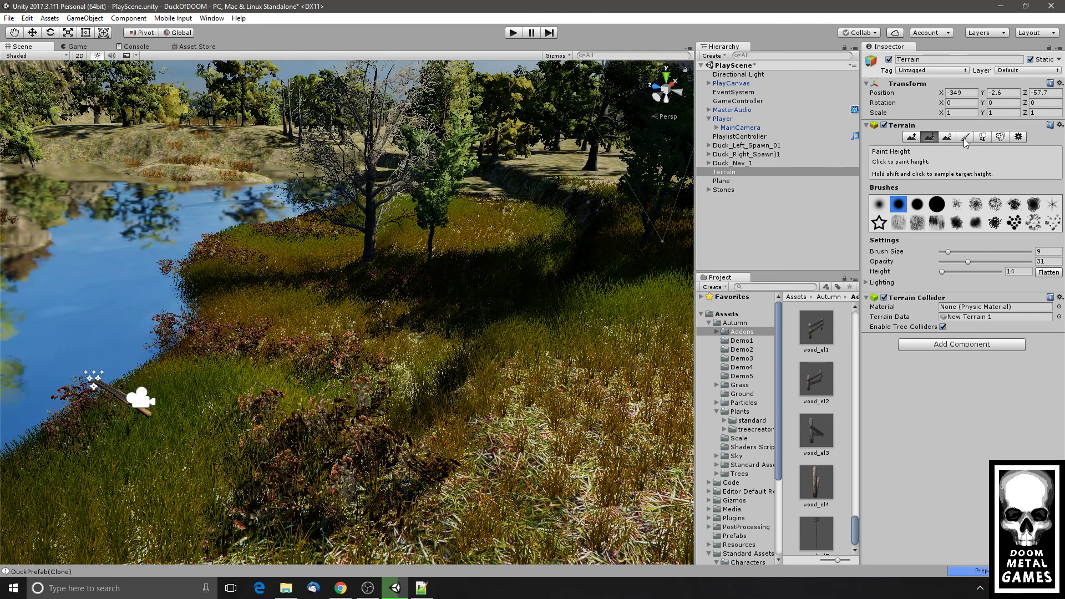
left_click(948, 138)
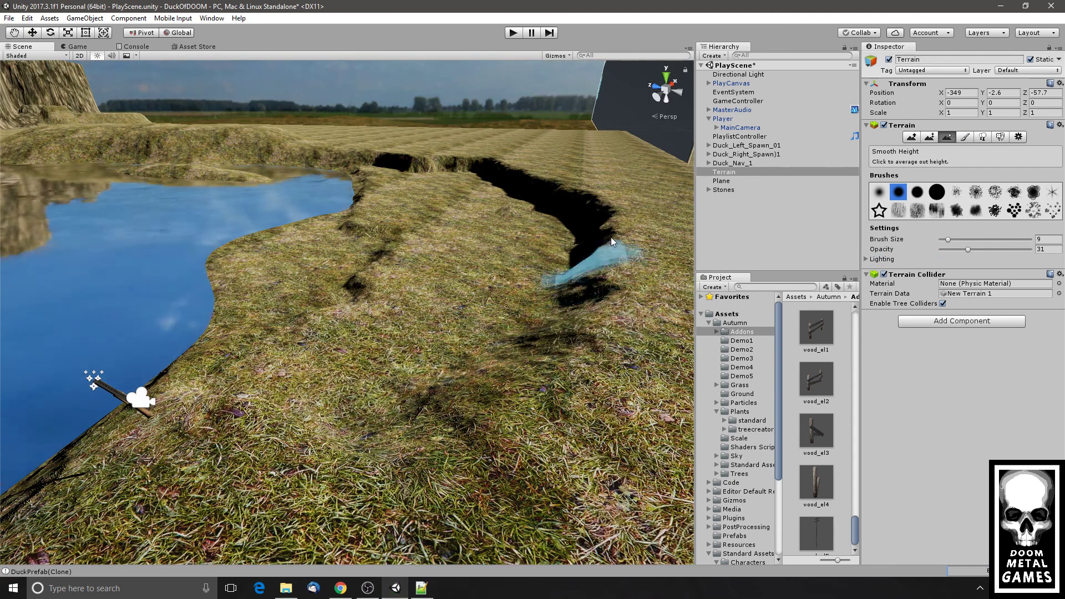
mouse_move(526, 168)
left_mouse_down()
mouse_move(544, 183)
mouse_move(404, 163)
mouse_move(441, 163)
mouse_move(371, 314)
mouse_move(261, 366)
mouse_move(306, 392)
mouse_move(330, 350)
left_mouse_up()
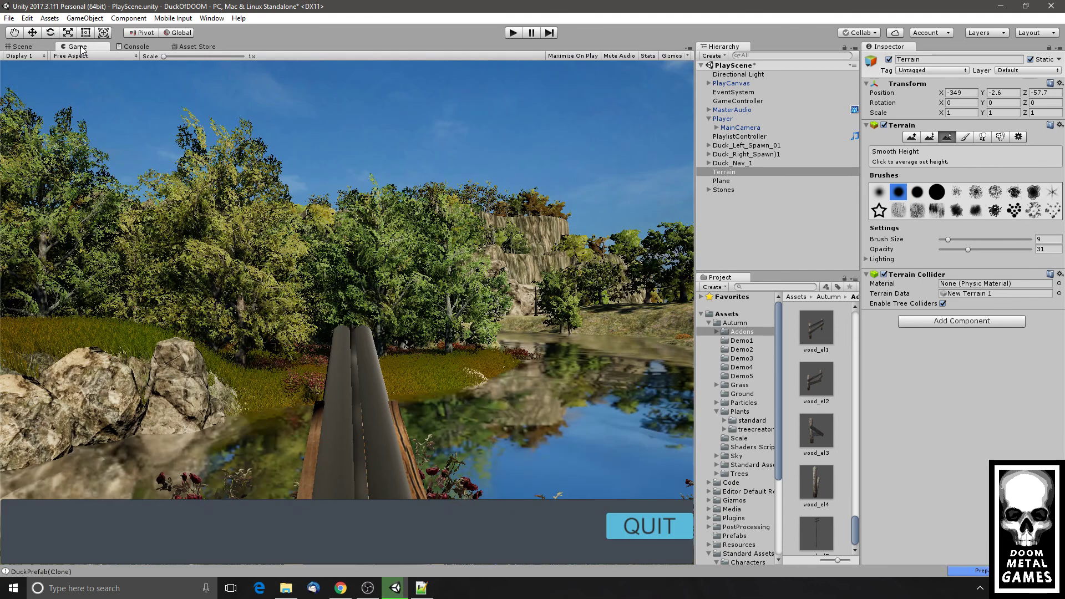
- Play-test the game with the reshaped bank and stop the run
left_click(78, 47)
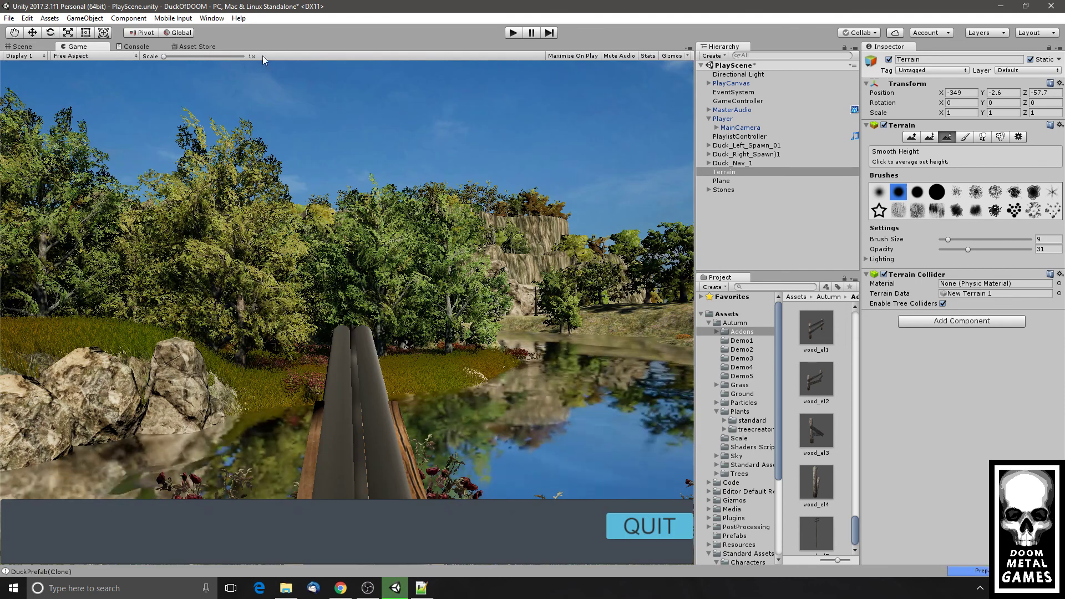
left_click(515, 33)
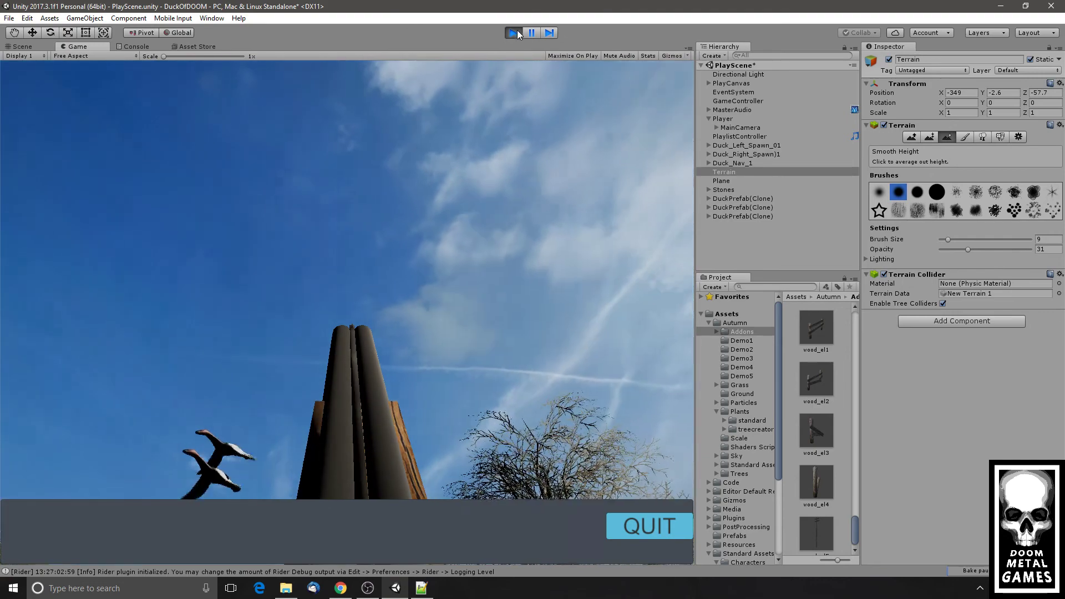
left_click(515, 34)
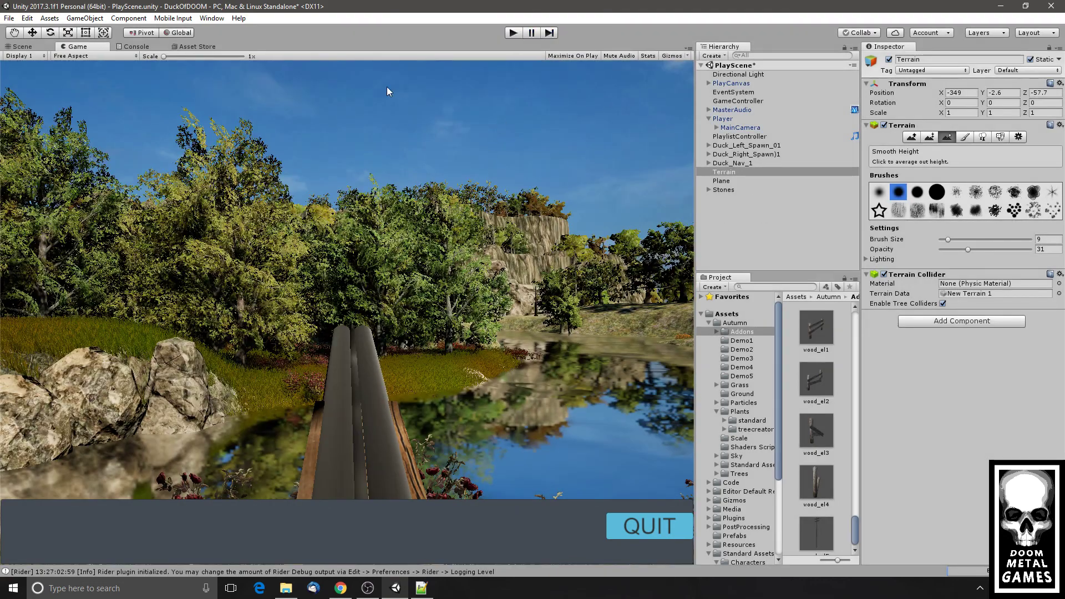
- Lower the grassy terrain inland of the player with Paint Height at 14, brush size 9 and opacity 31, and smooth the carved edge
left_click(23, 46)
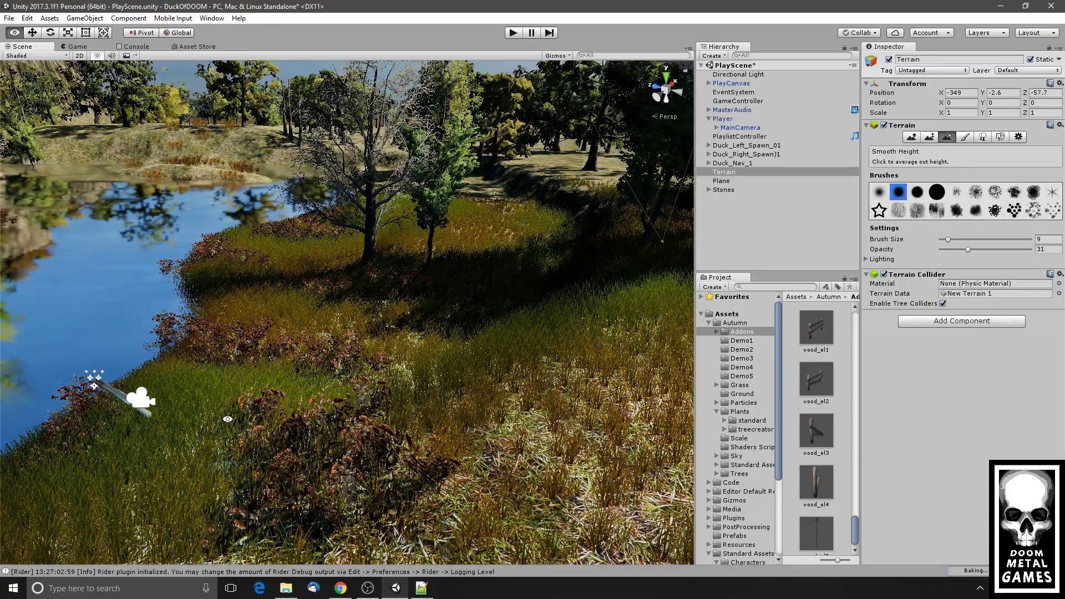
middle_click_drag(228, 418, 333, 404)
middle_click_drag(421, 424, 450, 324)
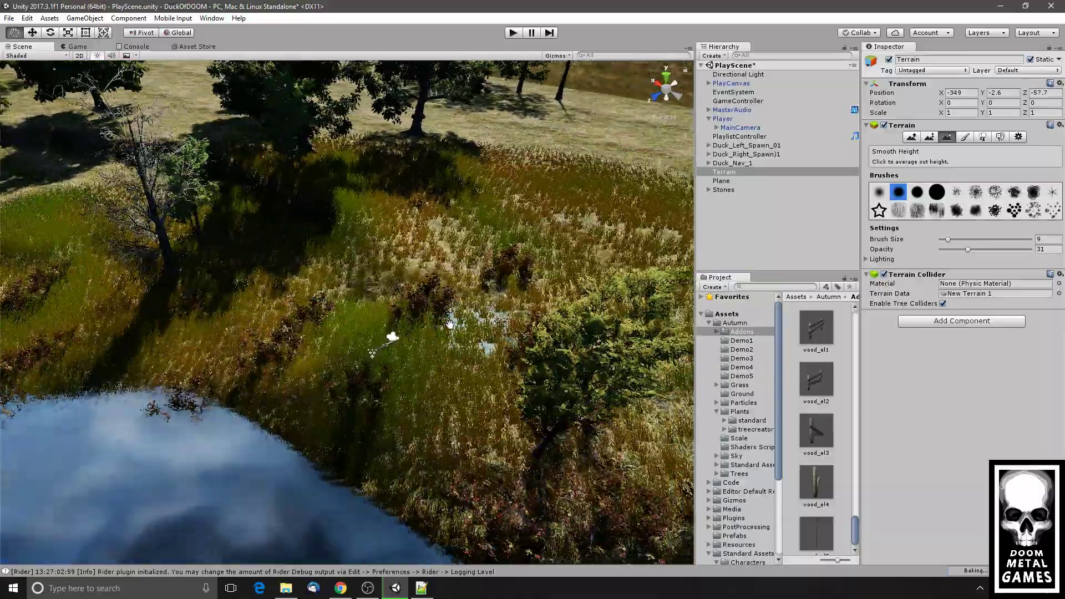
left_click_drag(450, 324, 524, 325, "alt")
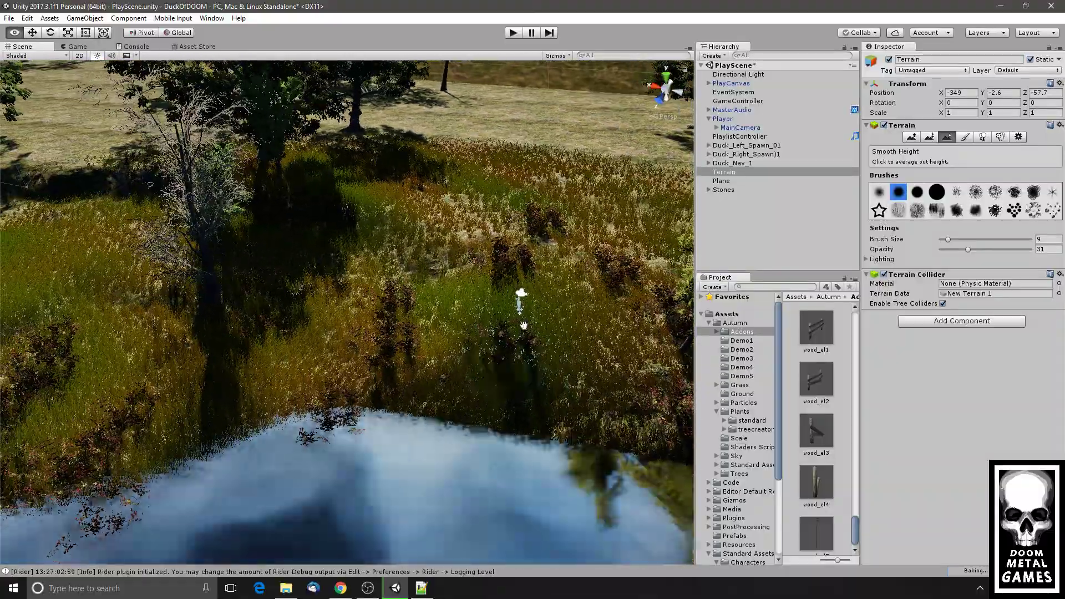
middle_click_drag(524, 325, 465, 349)
mouse_move(378, 364)
left_mouse_down()
mouse_move(326, 338)
mouse_move(422, 356)
mouse_move(355, 324)
left_mouse_up()
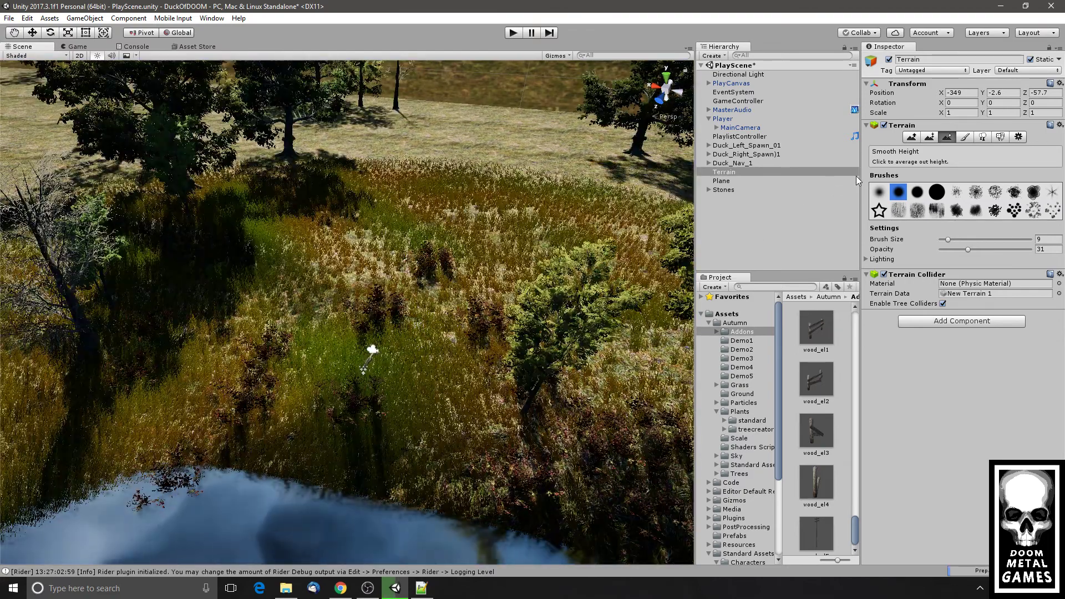
left_click(930, 137)
mouse_move(396, 380)
left_mouse_down()
mouse_move(279, 328)
mouse_move(238, 333)
mouse_move(392, 400)
mouse_move(255, 381)
mouse_move(328, 317)
mouse_move(280, 302)
mouse_move(304, 297)
mouse_move(637, 405)
mouse_move(557, 366)
mouse_move(357, 304)
mouse_move(440, 361)
mouse_move(554, 388)
left_mouse_up()
middle_click_drag(554, 388, 548, 357)
mouse_move(361, 395)
left_mouse_down()
mouse_move(412, 422)
mouse_move(697, 300)
left_mouse_up()
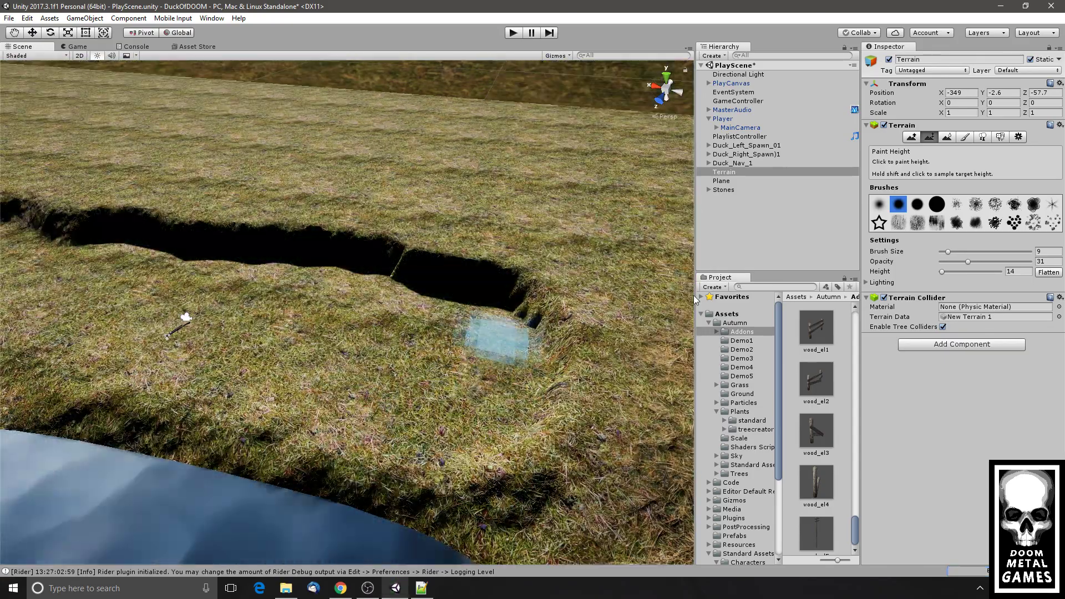
left_click(947, 137)
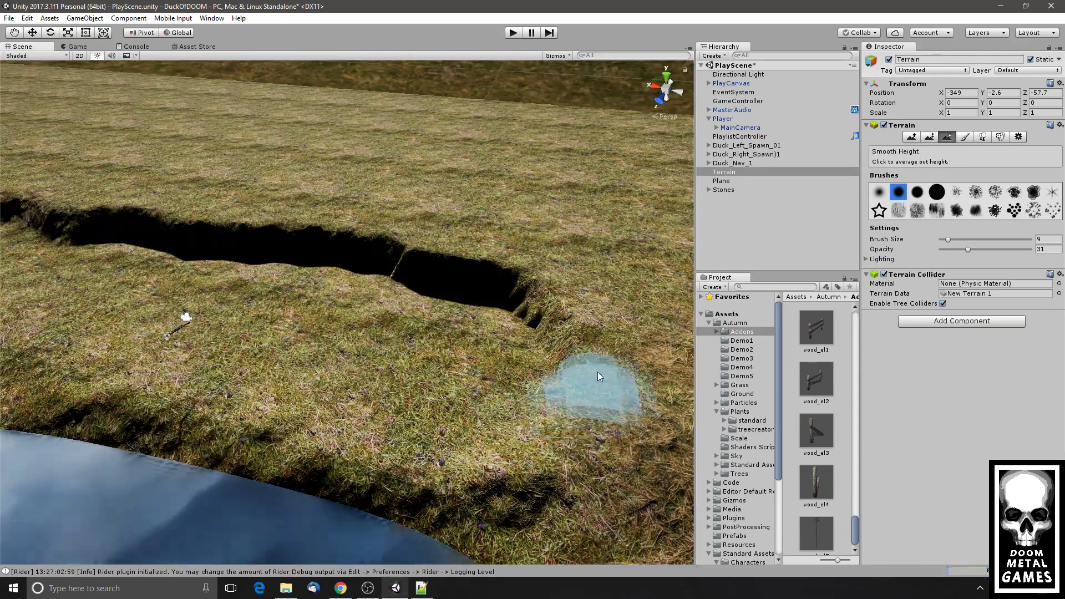
mouse_move(599, 377)
left_mouse_down()
mouse_move(369, 257)
mouse_move(161, 228)
mouse_move(72, 228)
mouse_move(155, 240)
left_mouse_up()
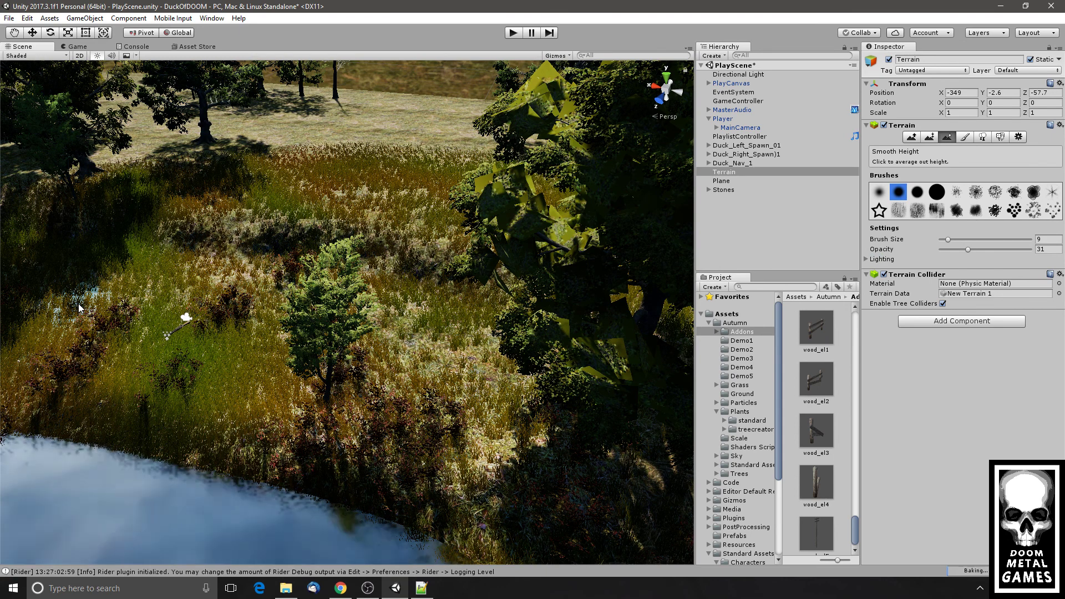
- Place the wooden fence pieces wood_el1, wood_el2 and wood_el4 as static objects in a row through the grass near the player
left_click(818, 340)
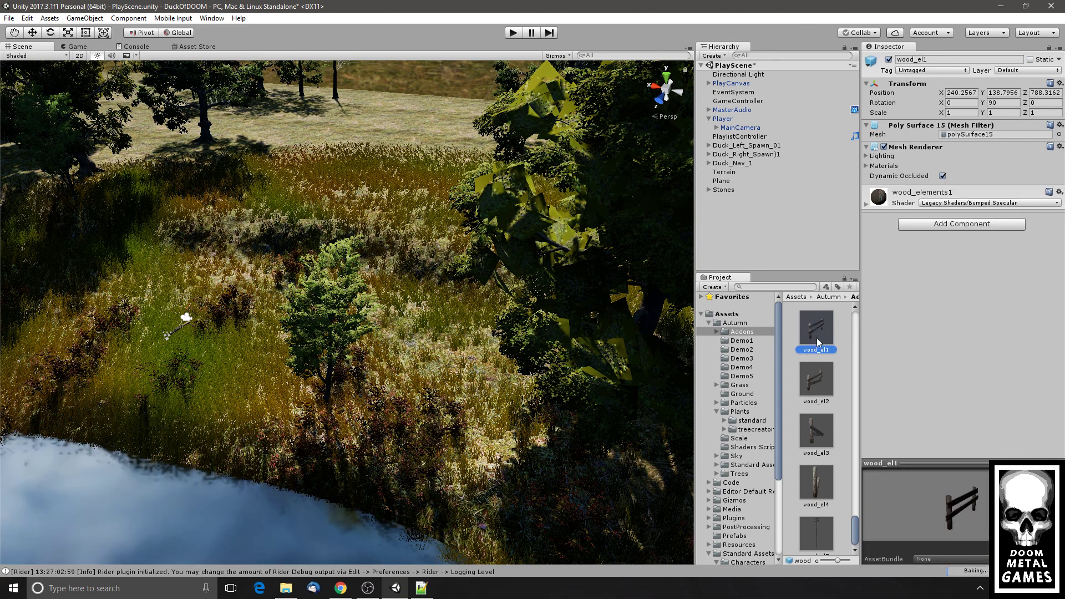
left_click_drag(178, 290, 88, 326)
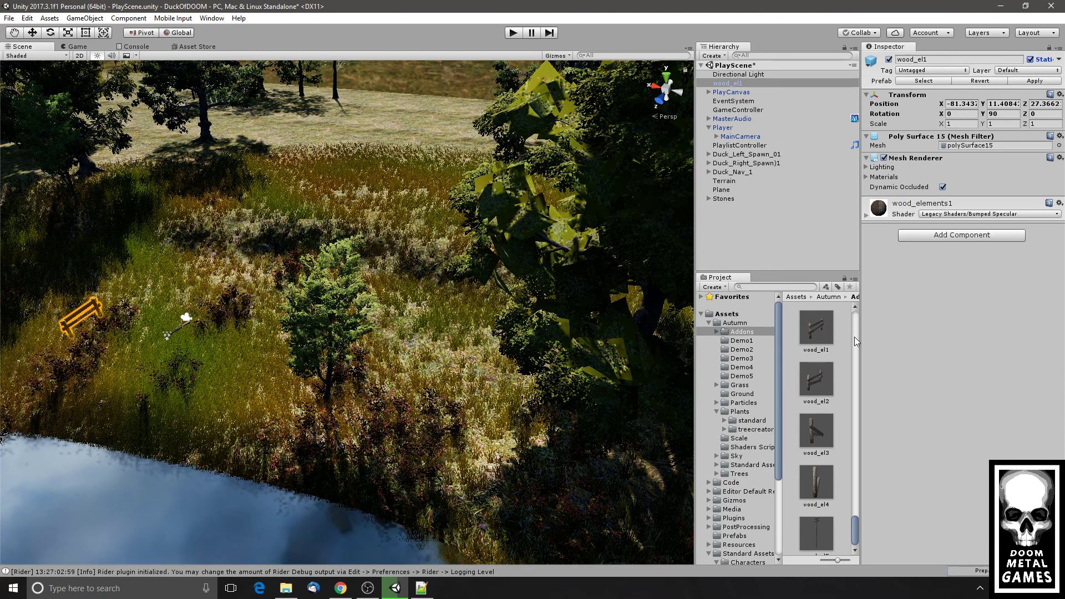
left_click_drag(823, 377, 121, 297)
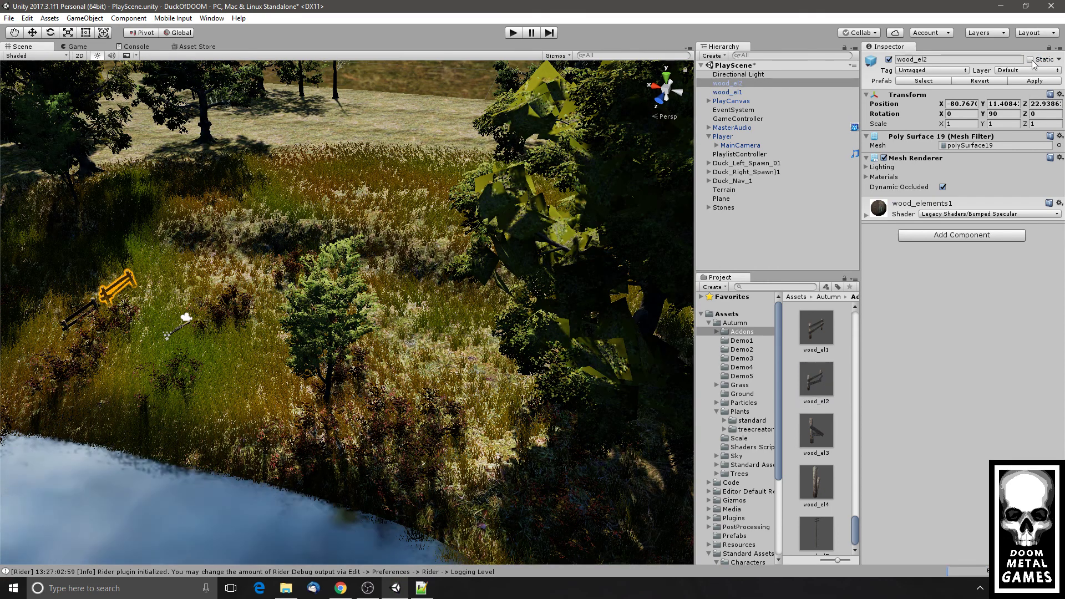
left_click_drag(819, 482, 174, 256)
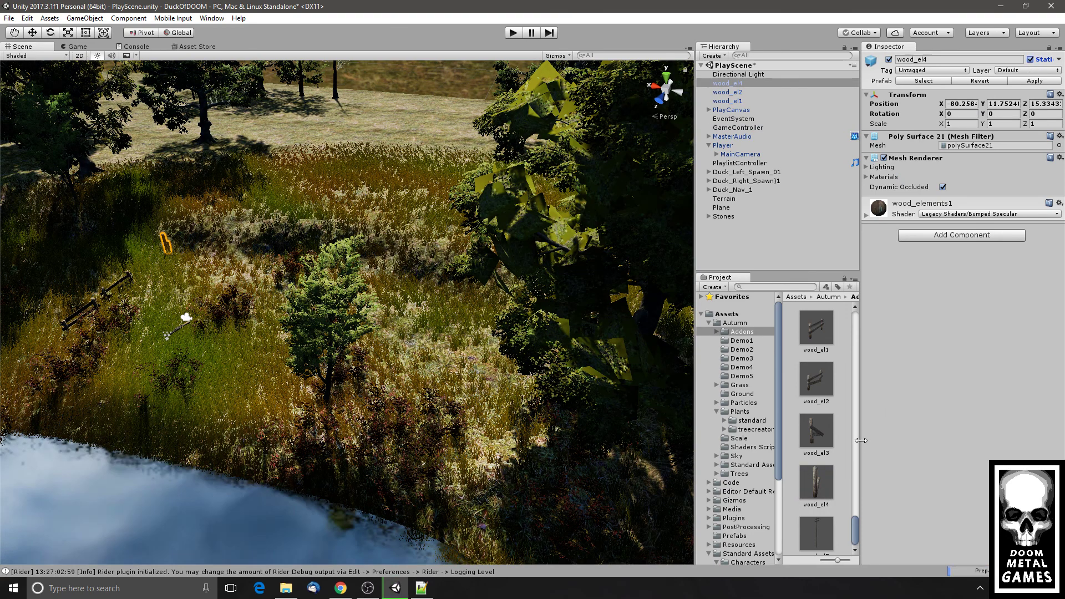
- Browse the other Addons models, including Windmill_anim, and examine the placed fence pieces up close
scroll(847, 446, "down", 1)
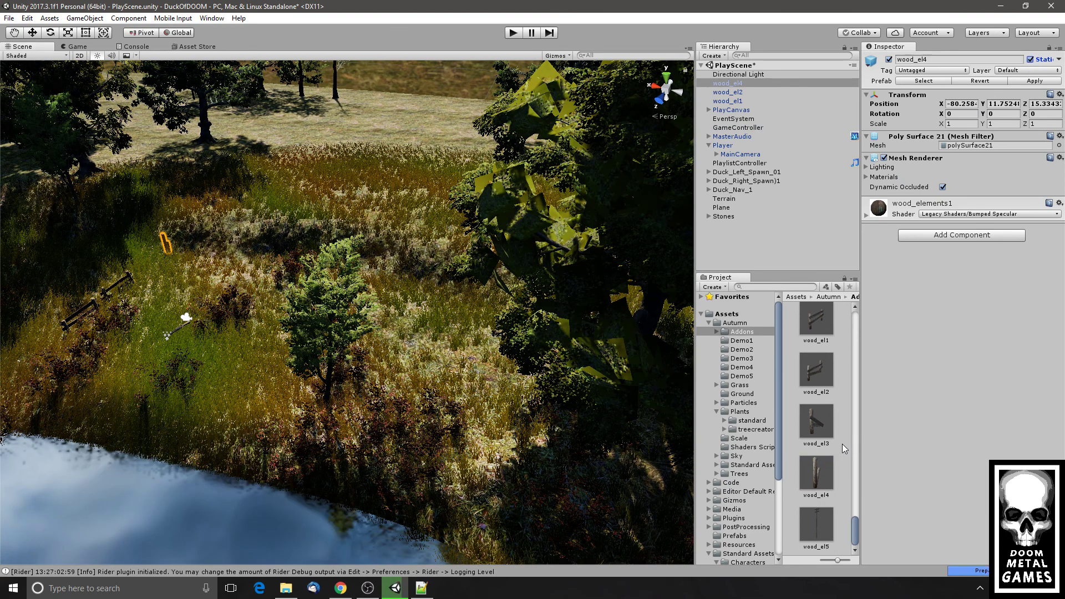
left_click(819, 524)
scroll(826, 386, "up", 3)
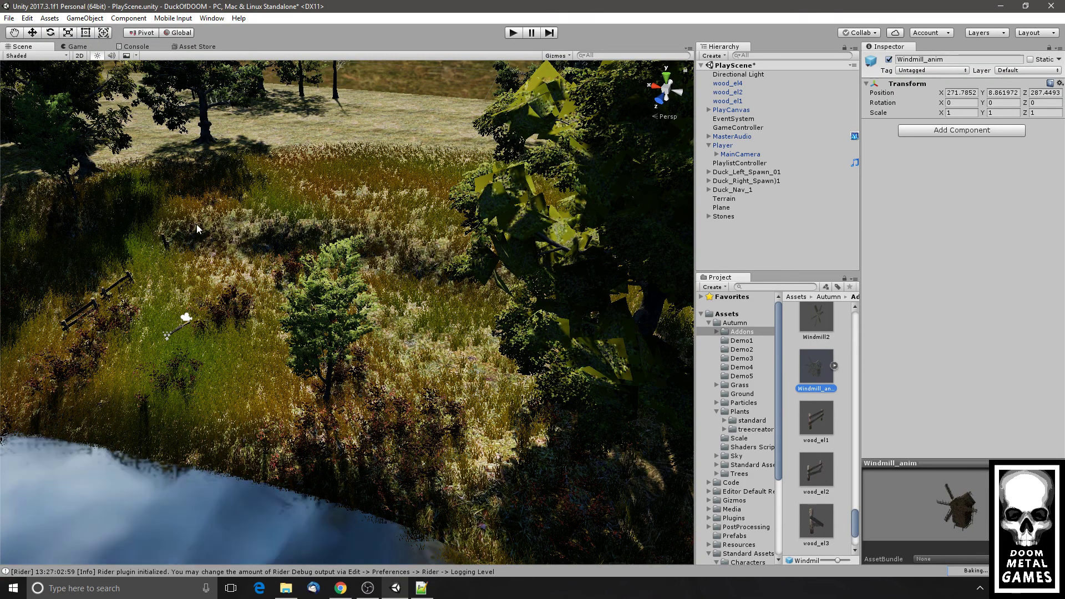
scroll(159, 257, "up", 3)
middle_click_drag(161, 250, 239, 255)
key("w")
right_click_drag(239, 256, 458, 333)
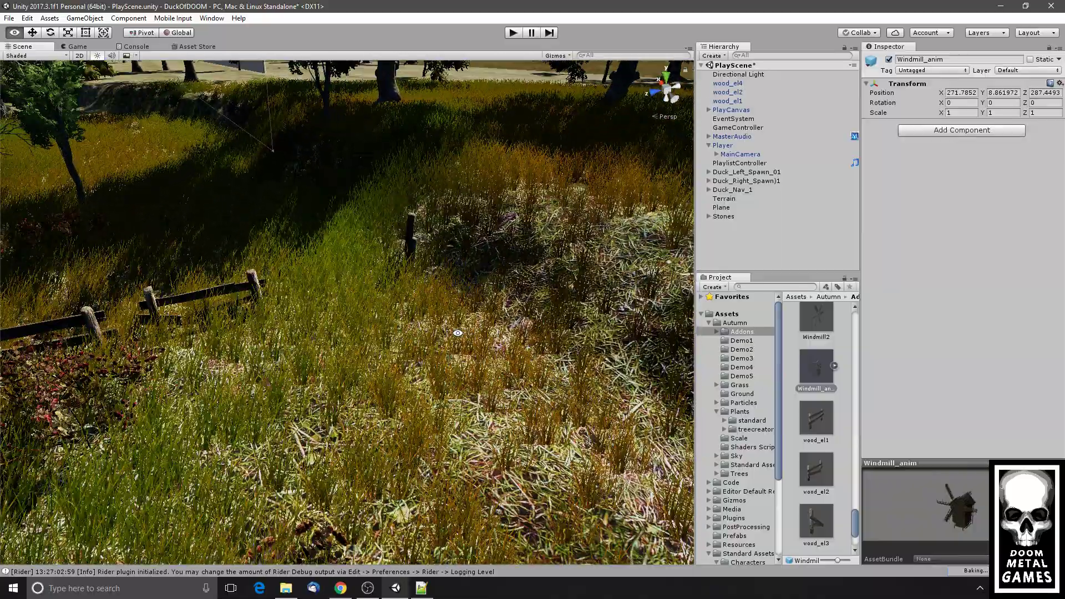
right_click_drag(375, 304, 364, 276)
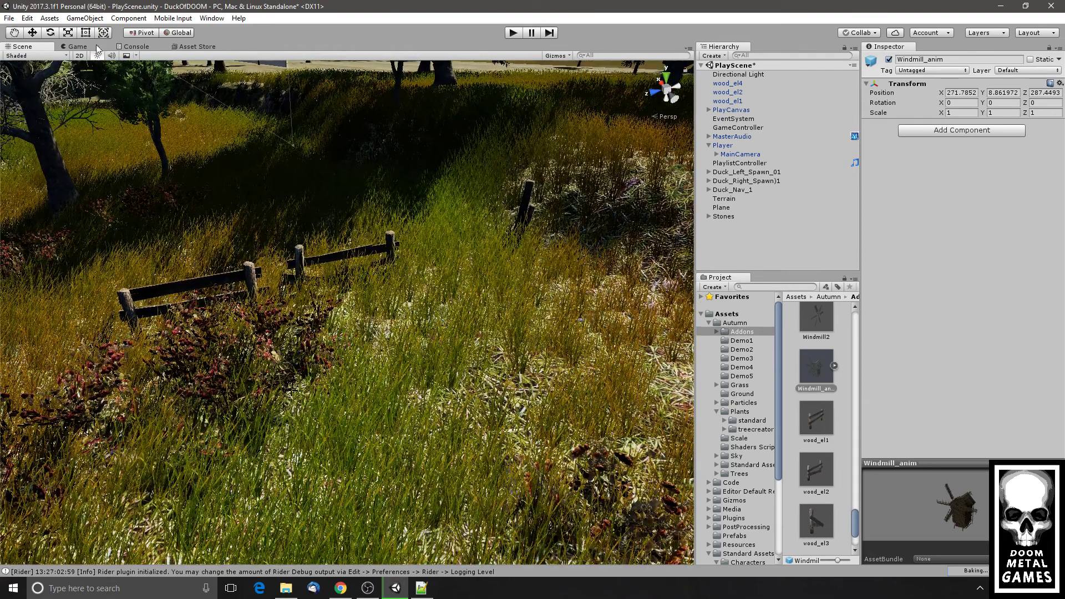
- Play-test the game to check the fence pieces from the player's viewpoint, and stop the run
left_click(77, 46)
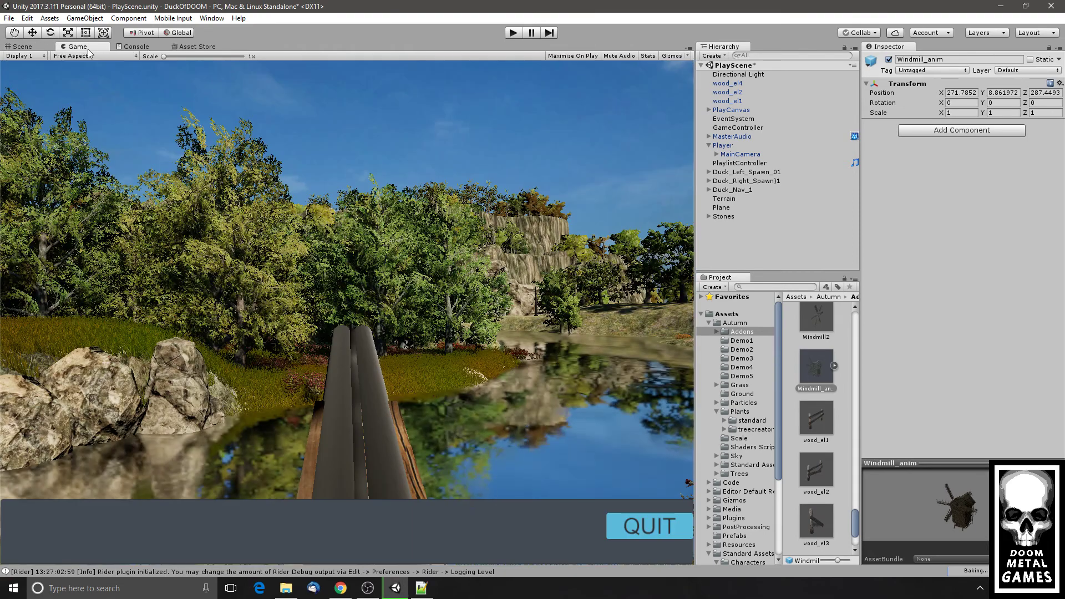
left_click(511, 35)
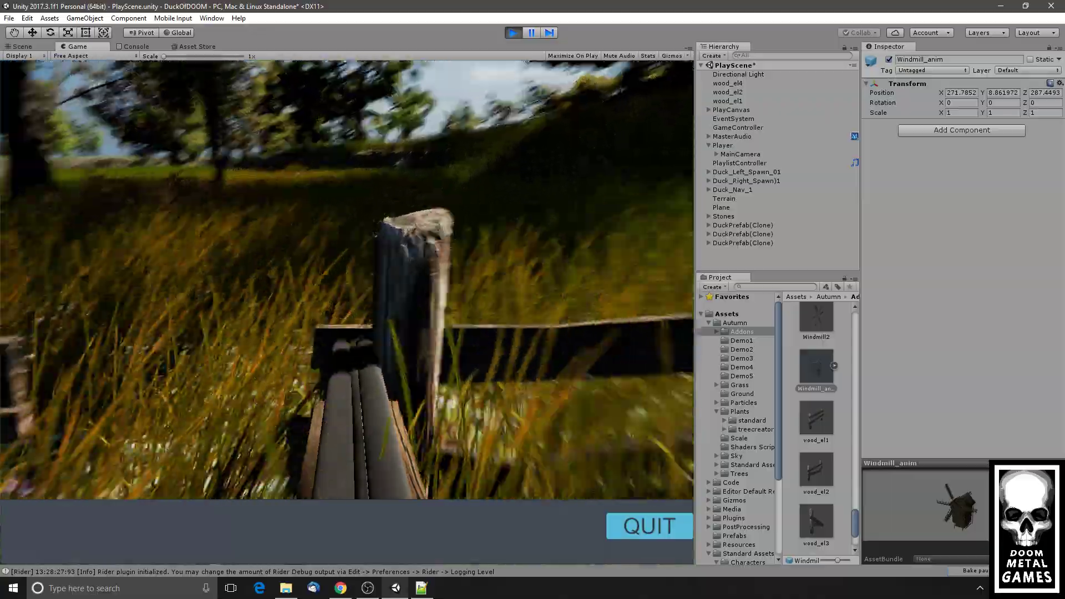
key("s")
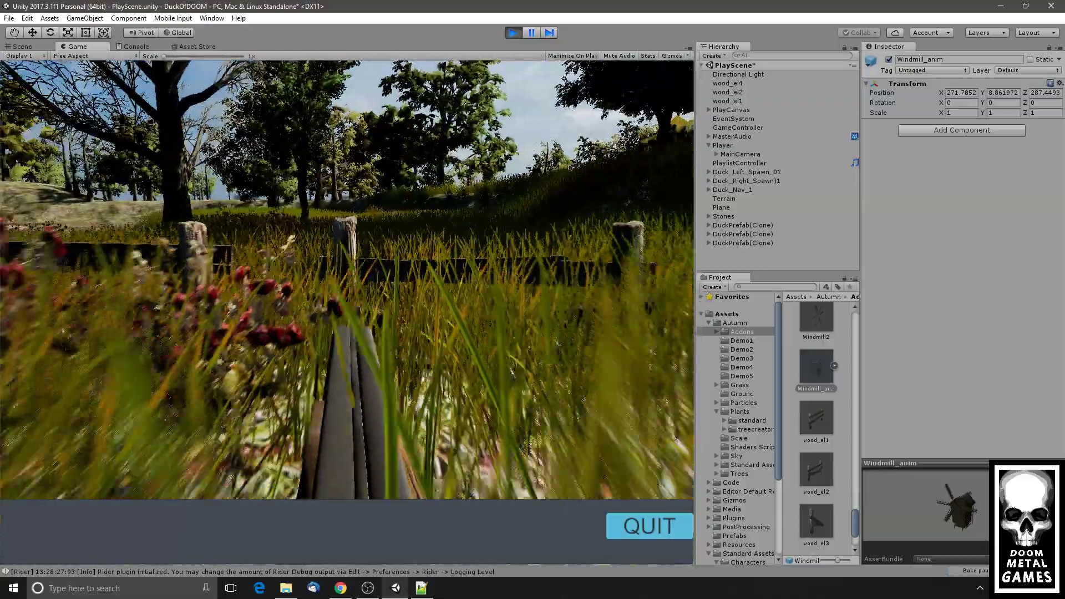
key("w")
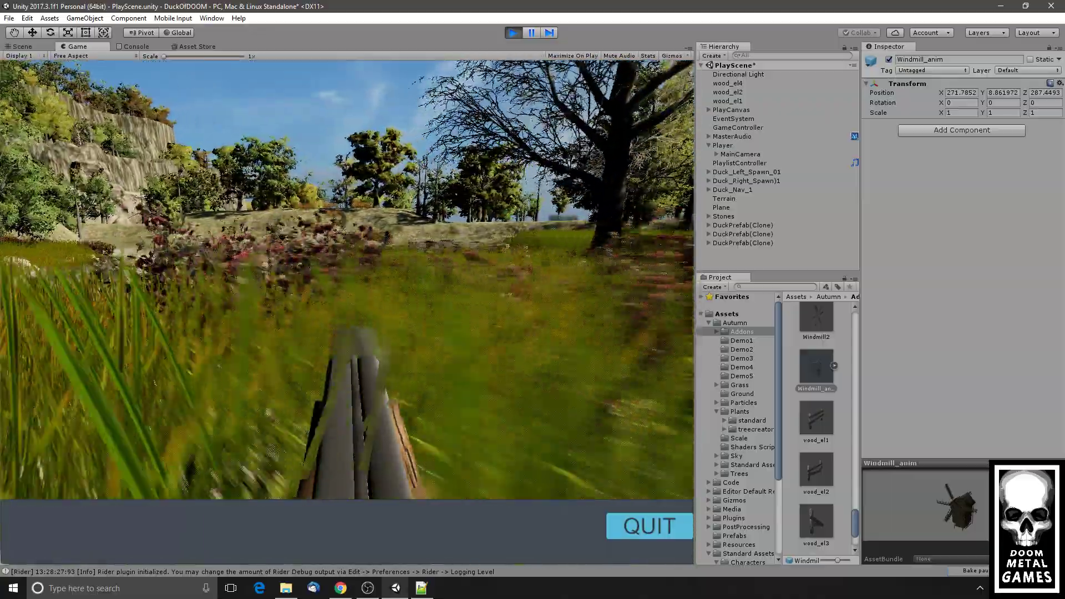
key("Escape")
left_click(517, 32)
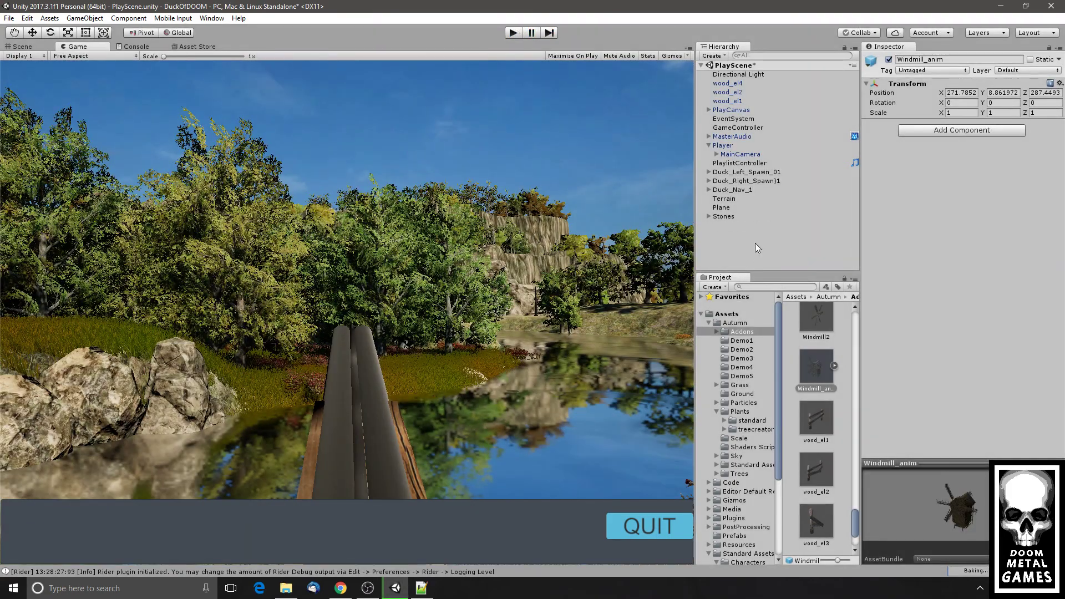
- Set the height of the Player object's Capsule Collider to 3.69
left_click(738, 110)
left_click(709, 109)
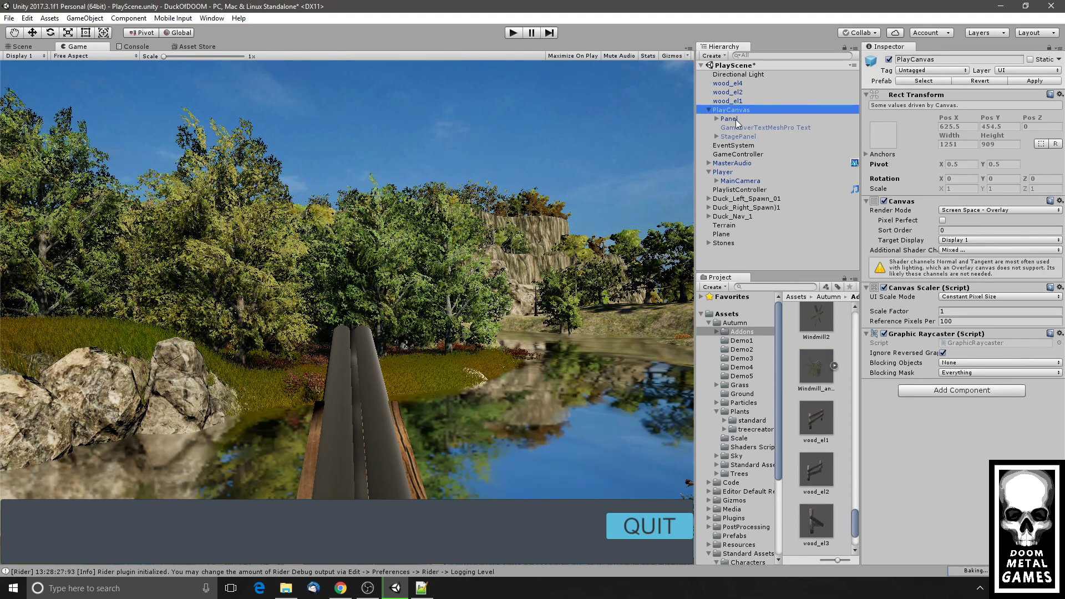
left_click(708, 110)
left_click(731, 145)
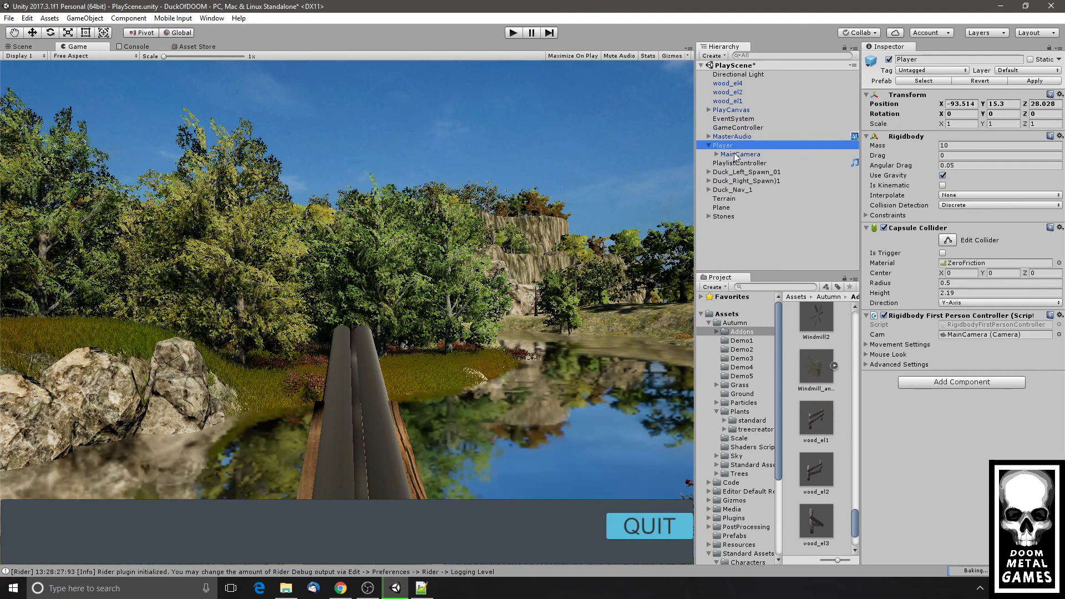
left_click(884, 294)
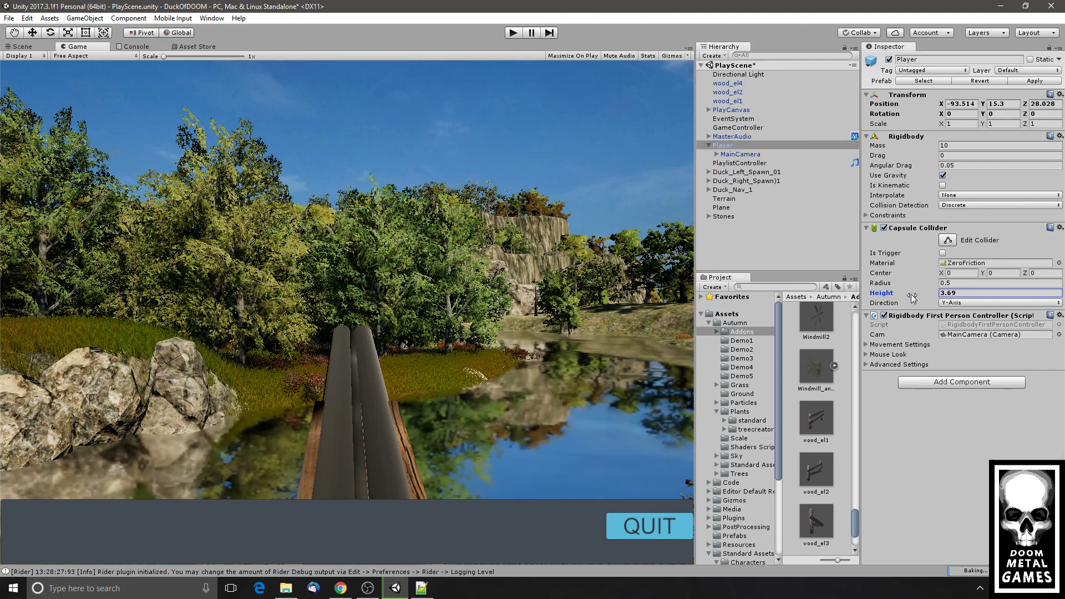
- Play-test the game with the taller player collider, shoot at the ducks, look over the fence area and stop the run
left_click(514, 32)
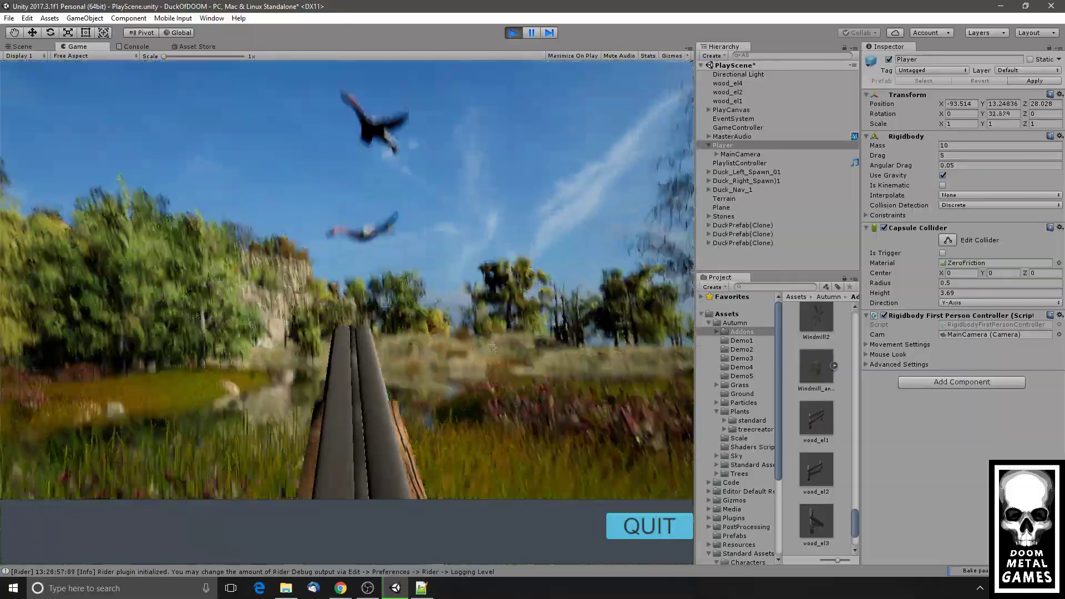
left_click(347, 313)
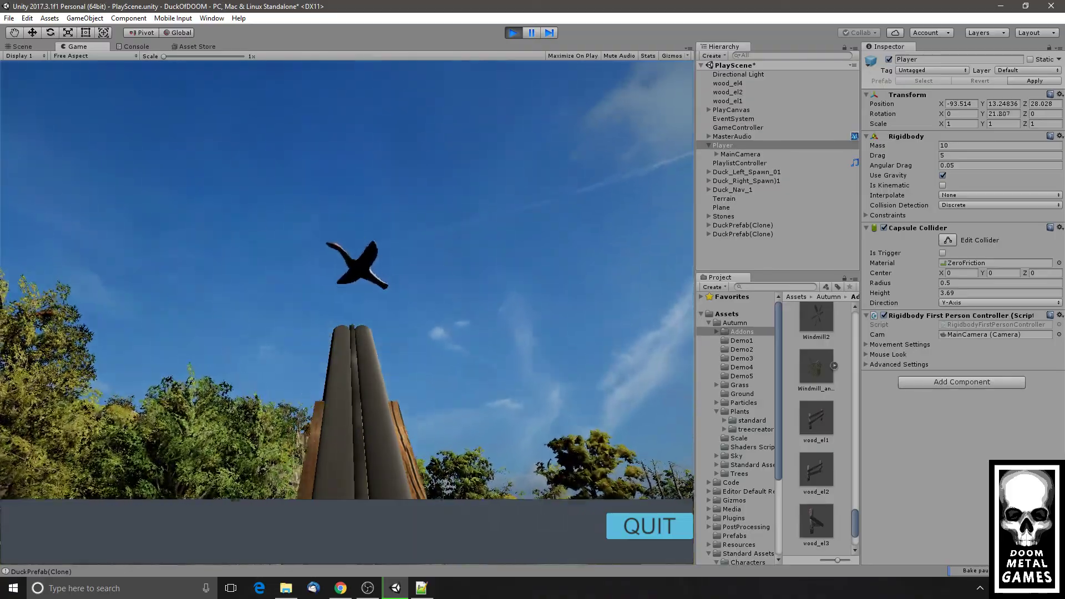
left_click(347, 312)
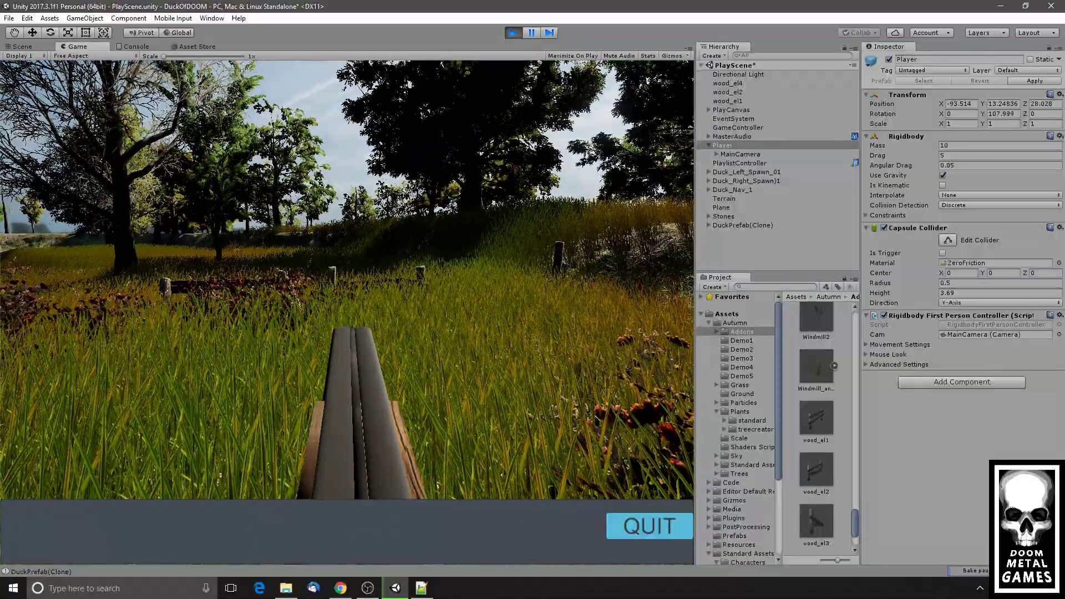
key("Escape")
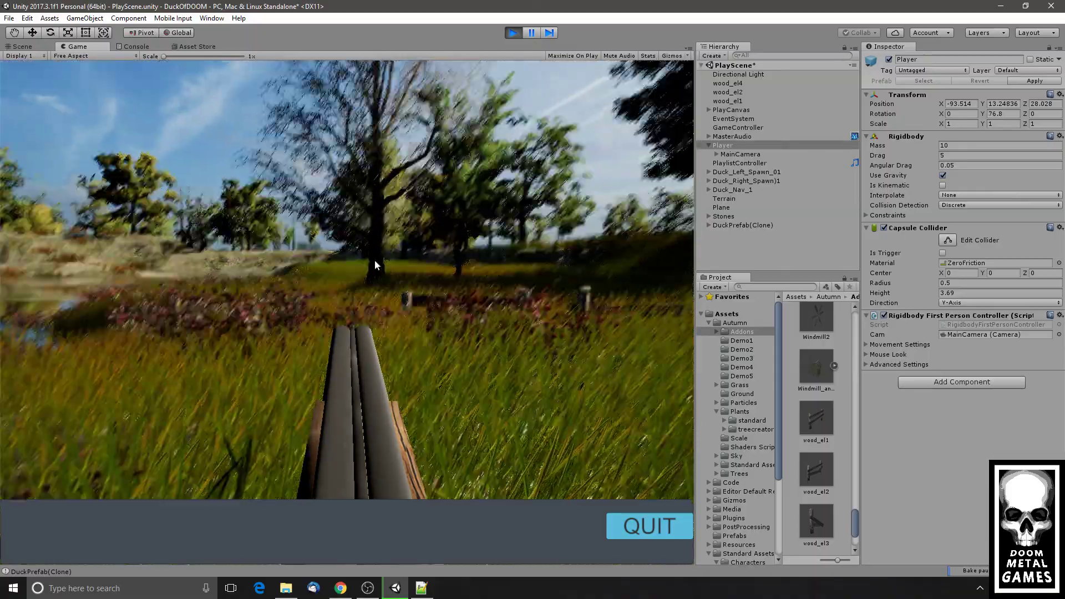
left_click(513, 33)
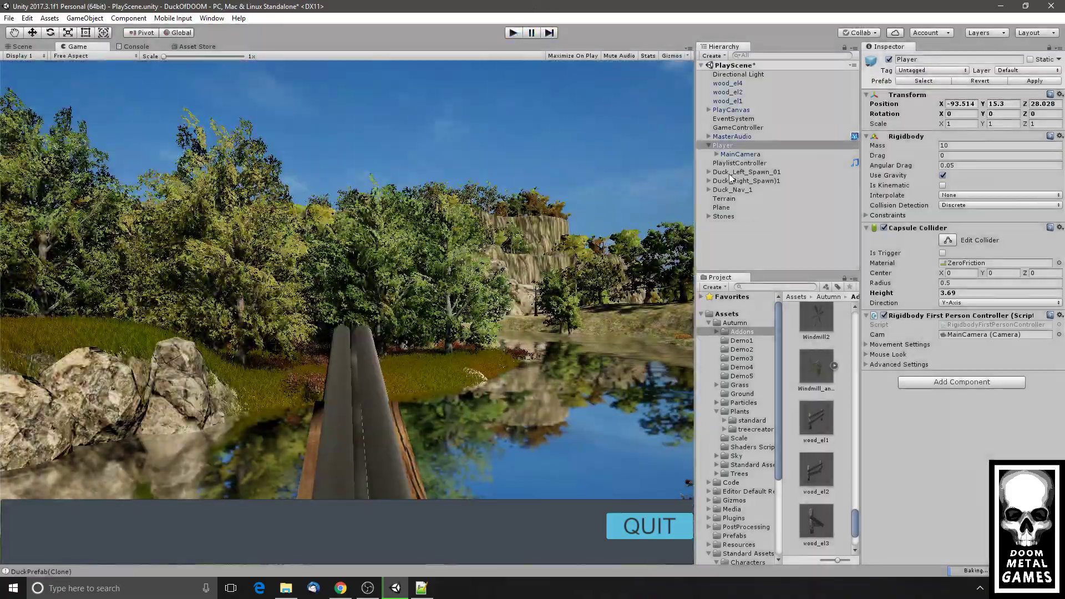
- Scale the wood_el4, wood_el2 and wood_el1 fence pieces up uniformly to about 1.44
left_click(727, 83)
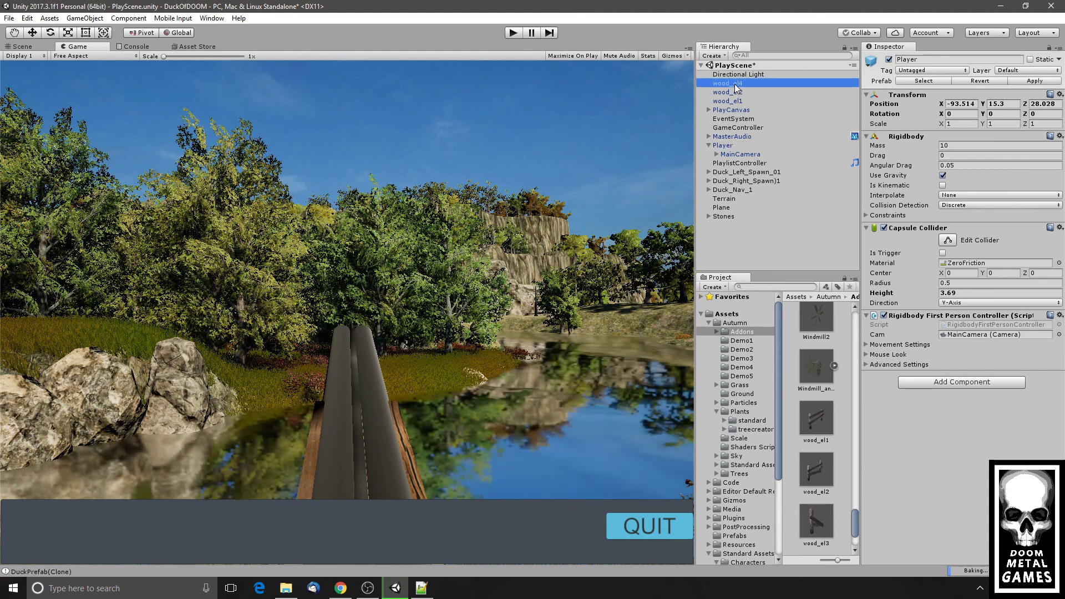
left_click(725, 101, "shift")
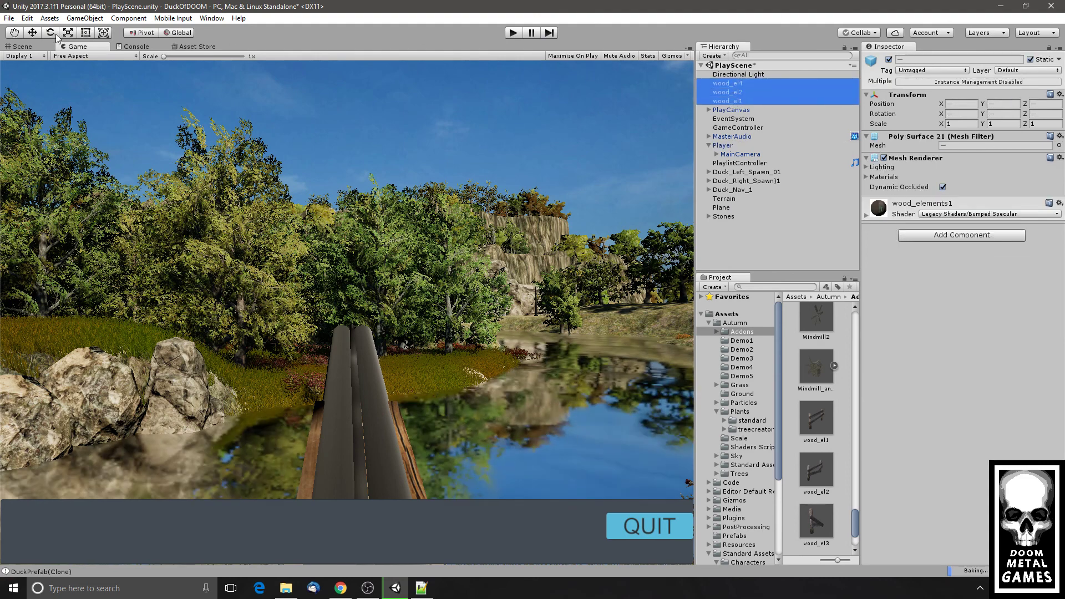
left_click(22, 46)
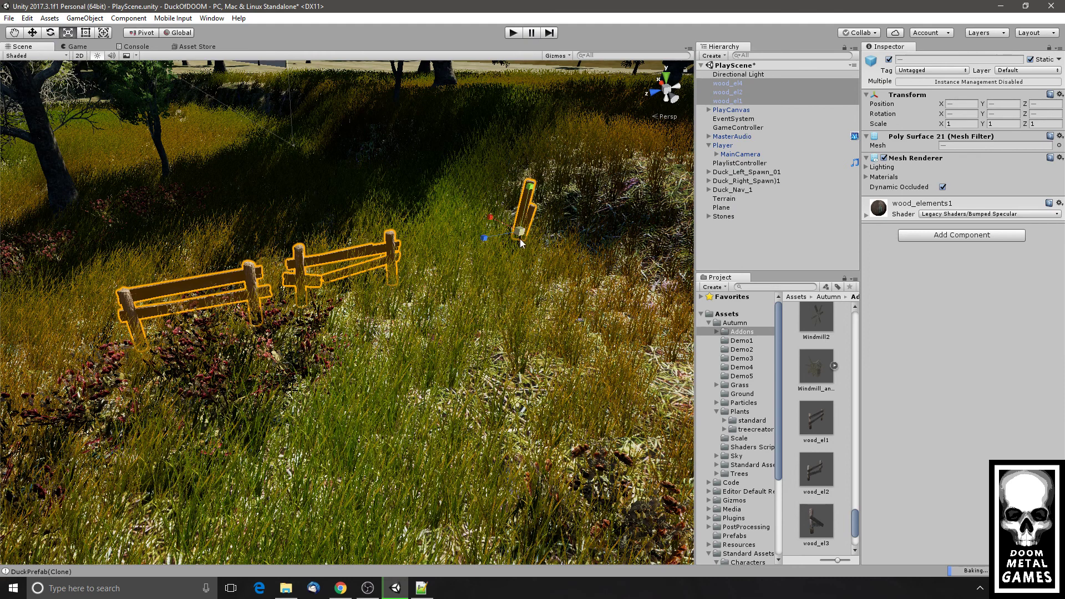
left_click_drag(520, 236, 530, 236)
left_click_drag(541, 235, 543, 237)
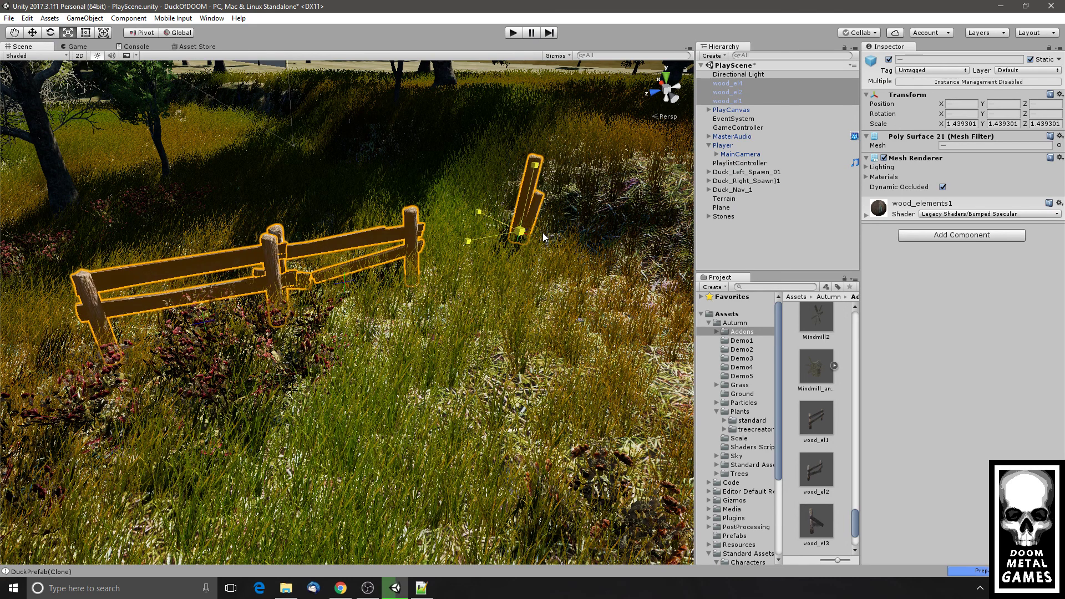
- Move the wood_el2 fence piece to Z 21.24 and the wood_el4 piece to -79.83, 13.01, 12.19
key("w")
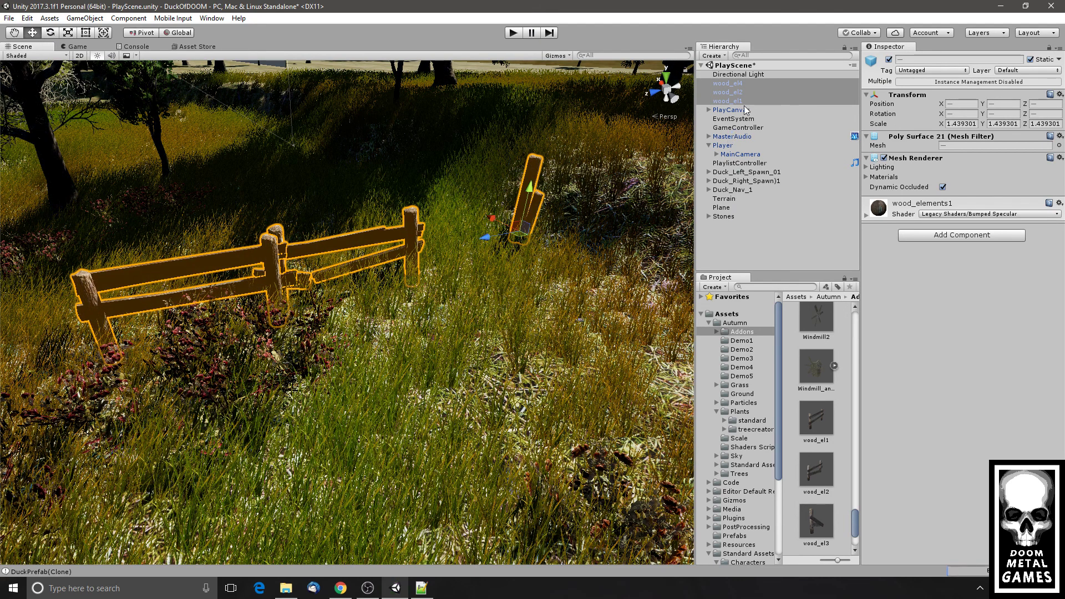
left_click(728, 83)
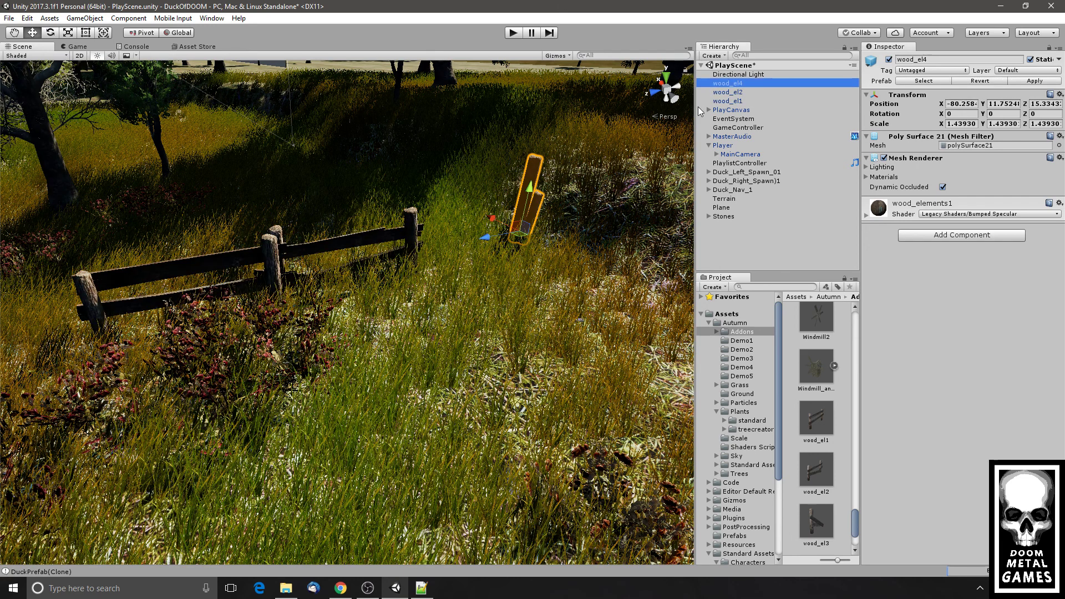
left_click(716, 93)
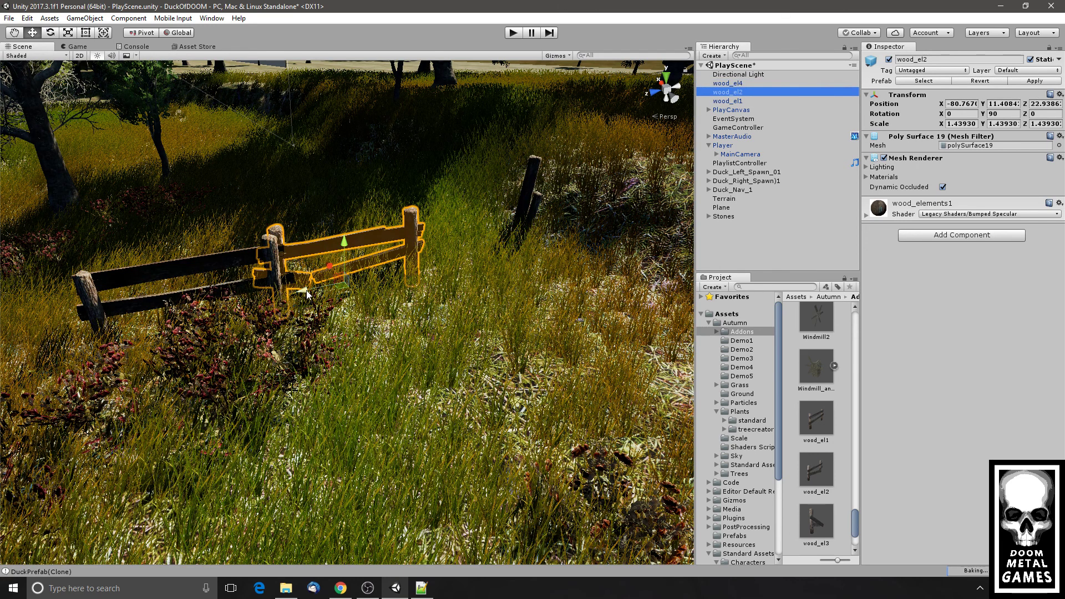
left_click_drag(306, 294, 330, 287)
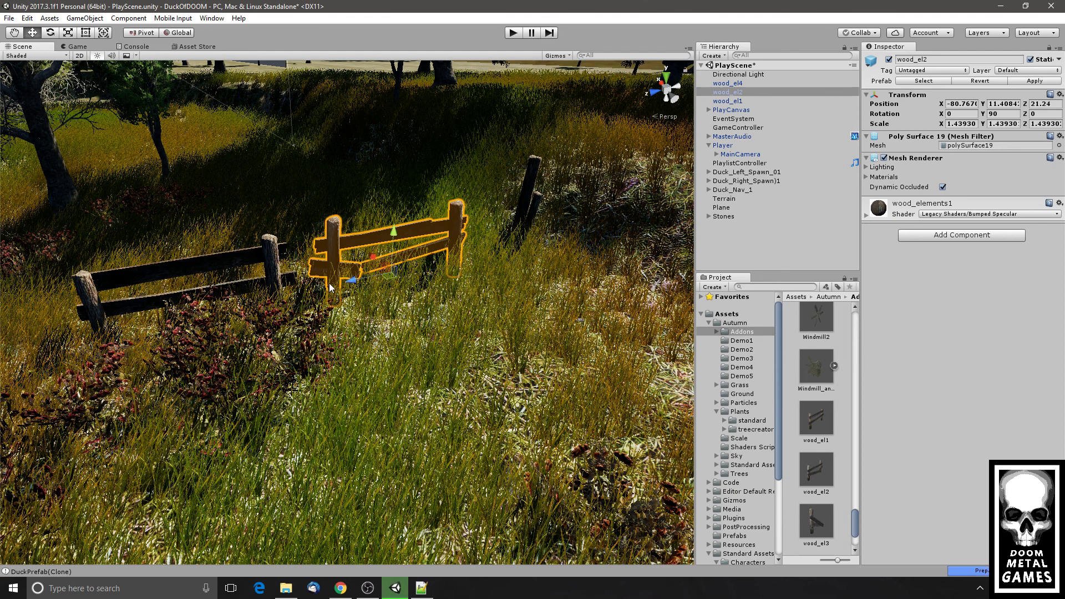
left_click(530, 191)
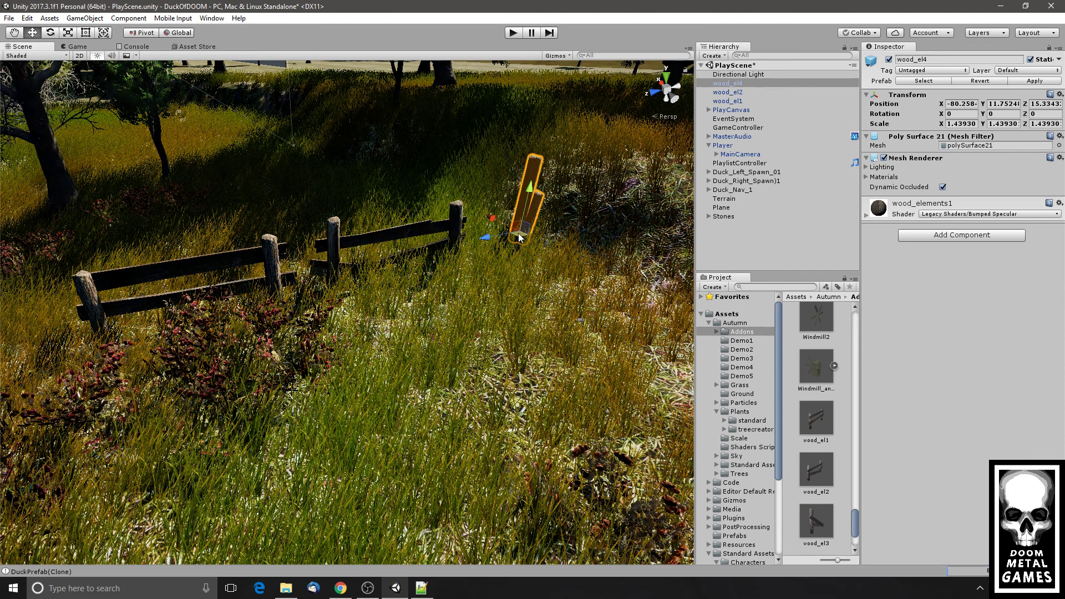
left_click_drag(529, 232, 551, 181)
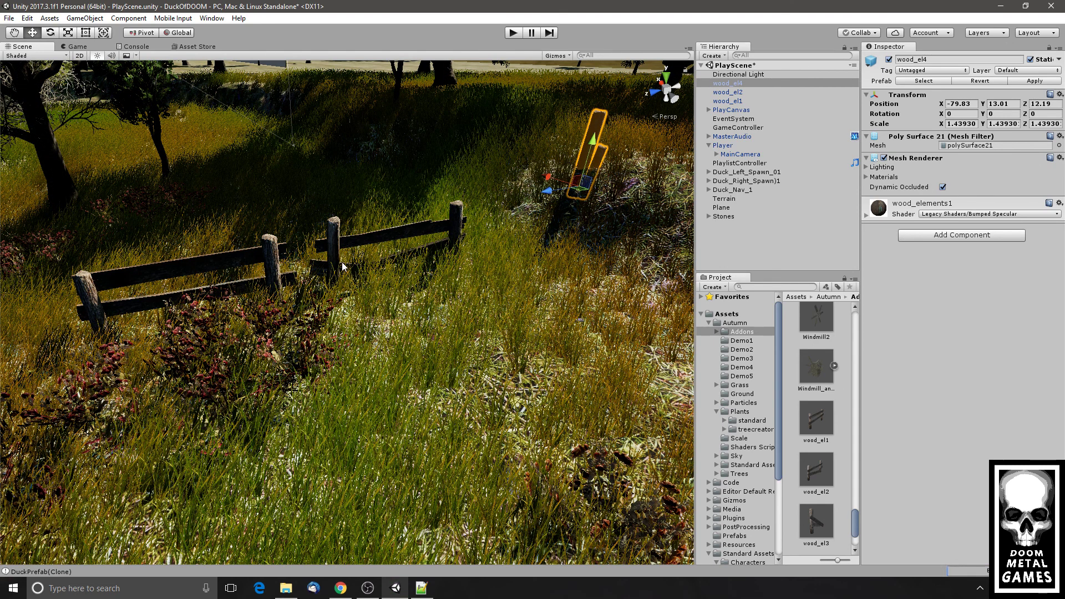
- Play-test the game to check the respaced fence pieces from the player's viewpoint, and stop the run
left_click(77, 47)
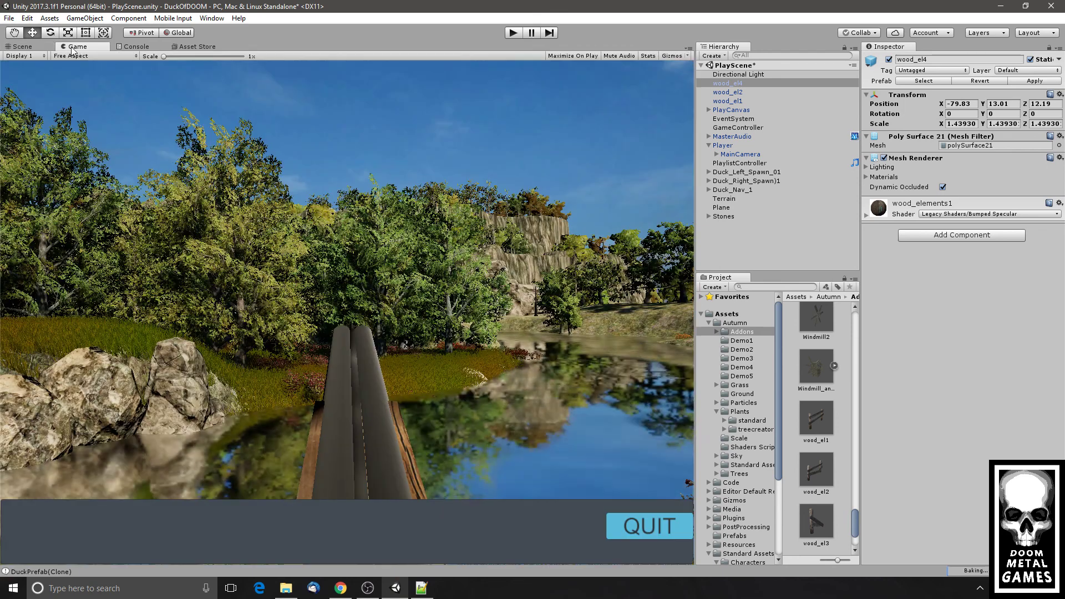
left_click(514, 33)
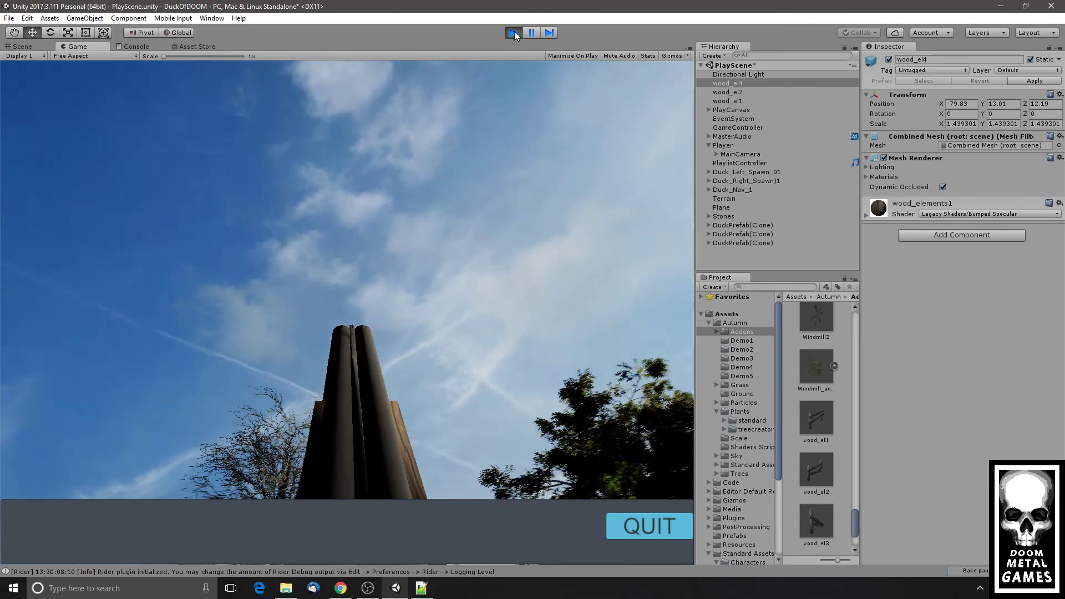
left_click(514, 32)
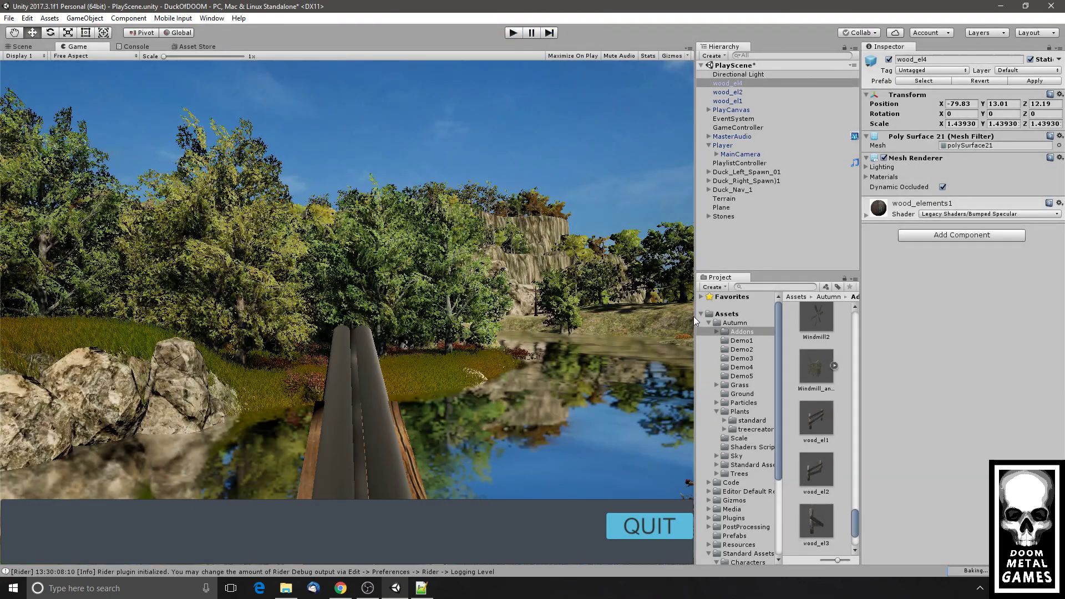
- Look over the scene from the fence across to the rocks, trees and lakeshore to examine the surroundings
scroll(806, 519, "up", 5)
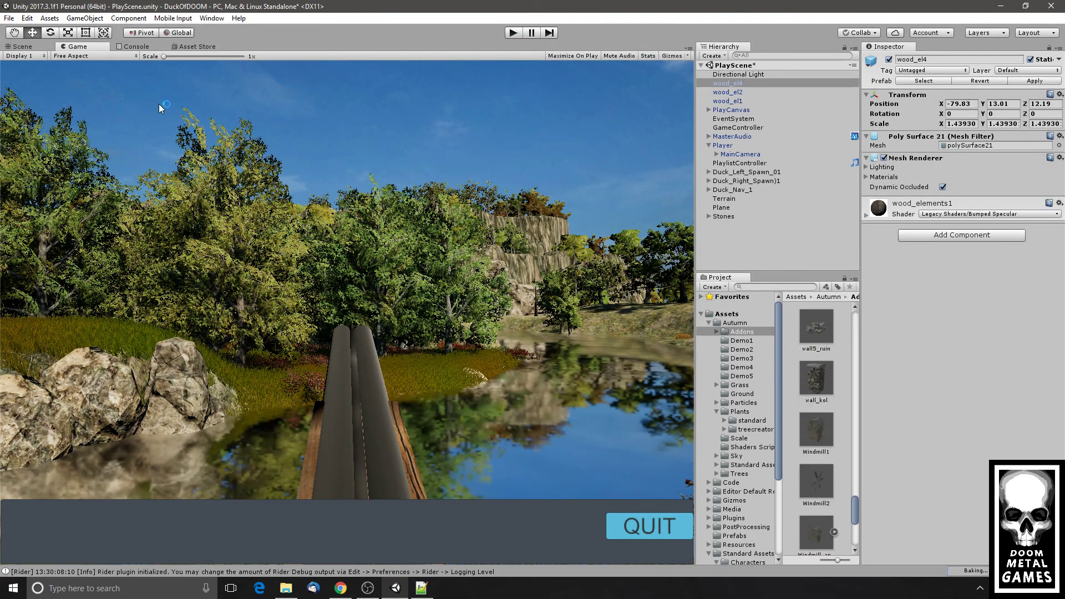
left_click(20, 48)
scroll(315, 187, "down", 7)
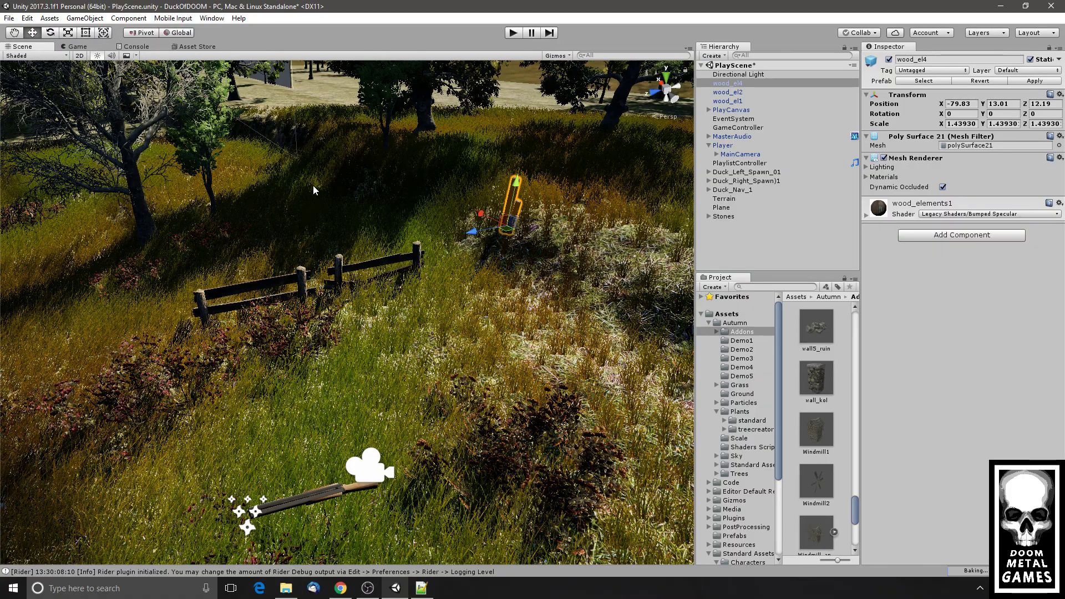
left_click_drag(299, 224, 205, 225, "alt")
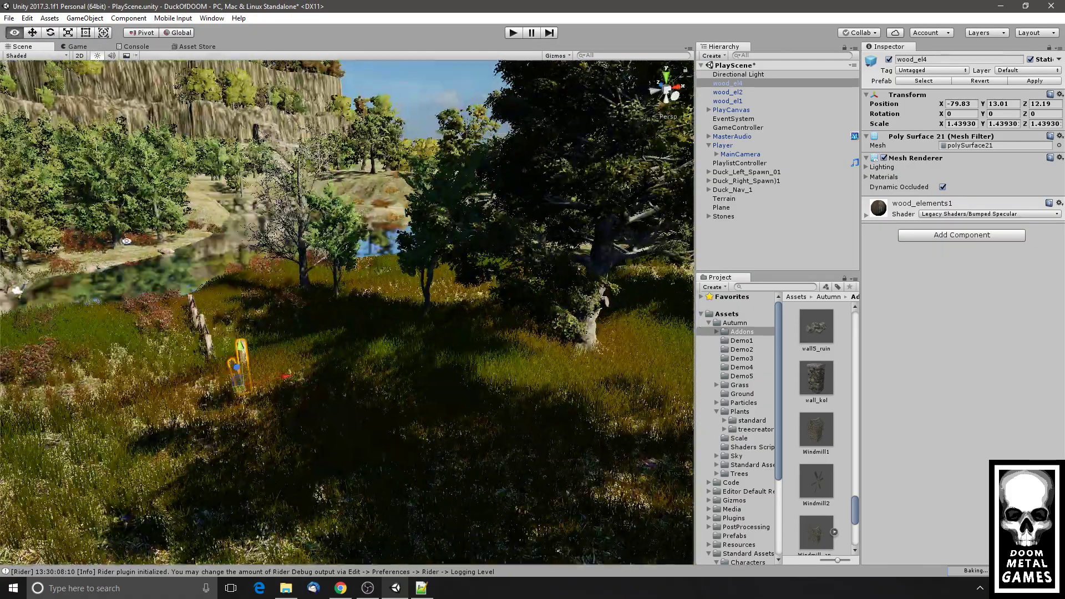
middle_click_drag(205, 225, 389, 227)
middle_click_drag(233, 236, 557, 228)
scroll(557, 227, "down", 3)
left_click_drag(555, 229, 298, 291, "alt")
middle_click_drag(280, 214, 324, 315)
- Run the game, look around the player's surroundings, fire at the ducks and stop the run
left_click(76, 47)
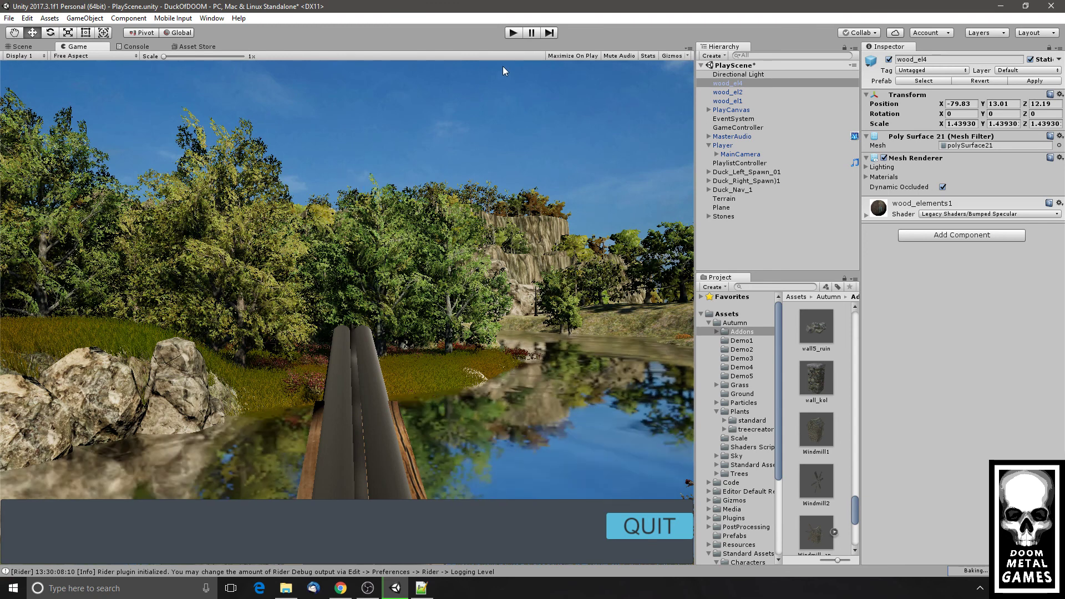
left_click(515, 33)
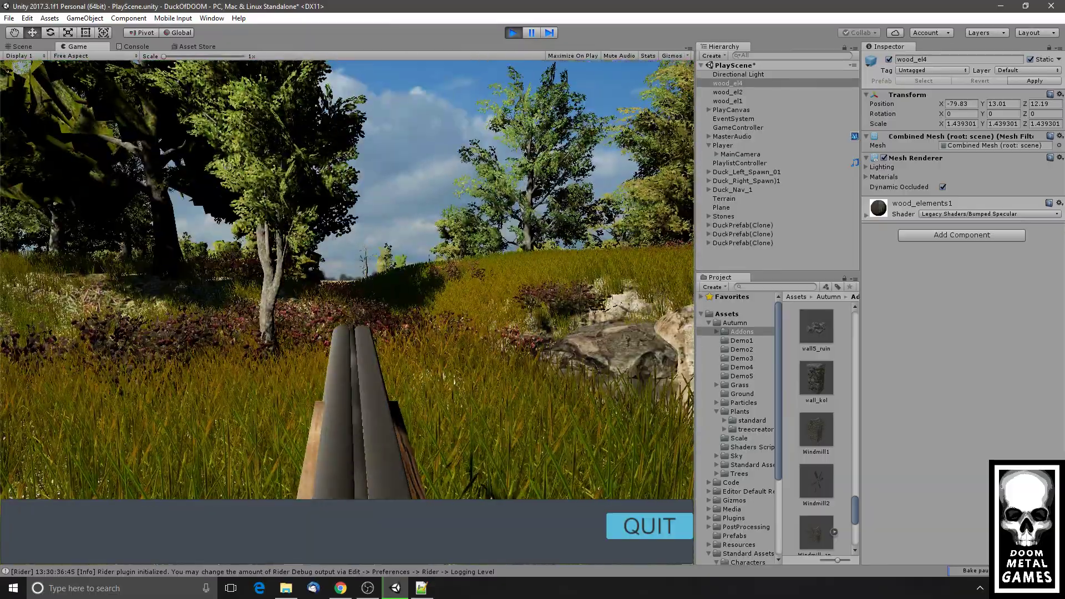
left_click(450, 177)
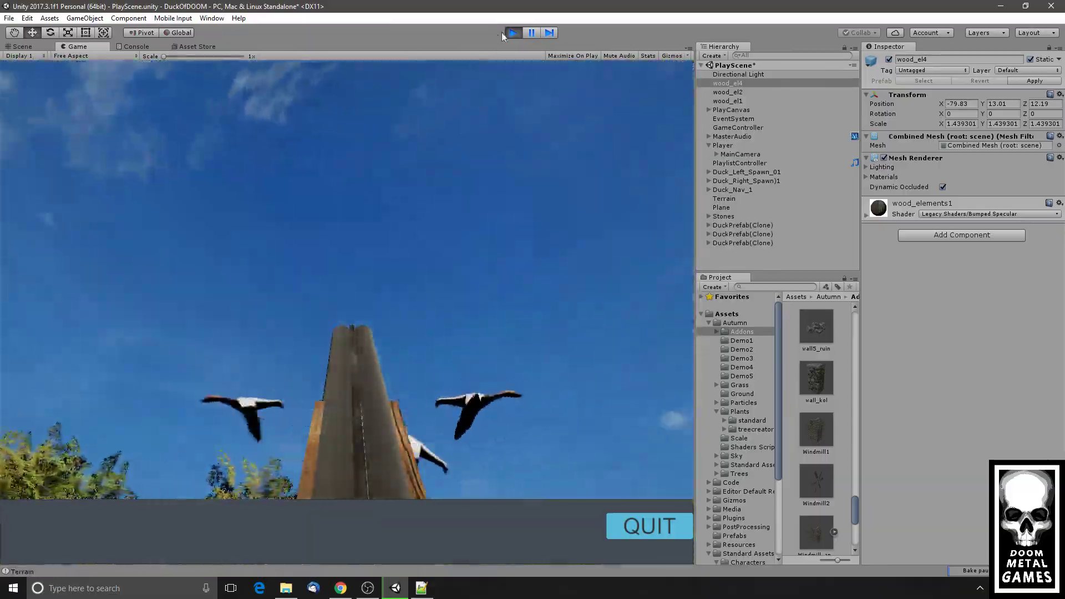
key("ctrl+p")
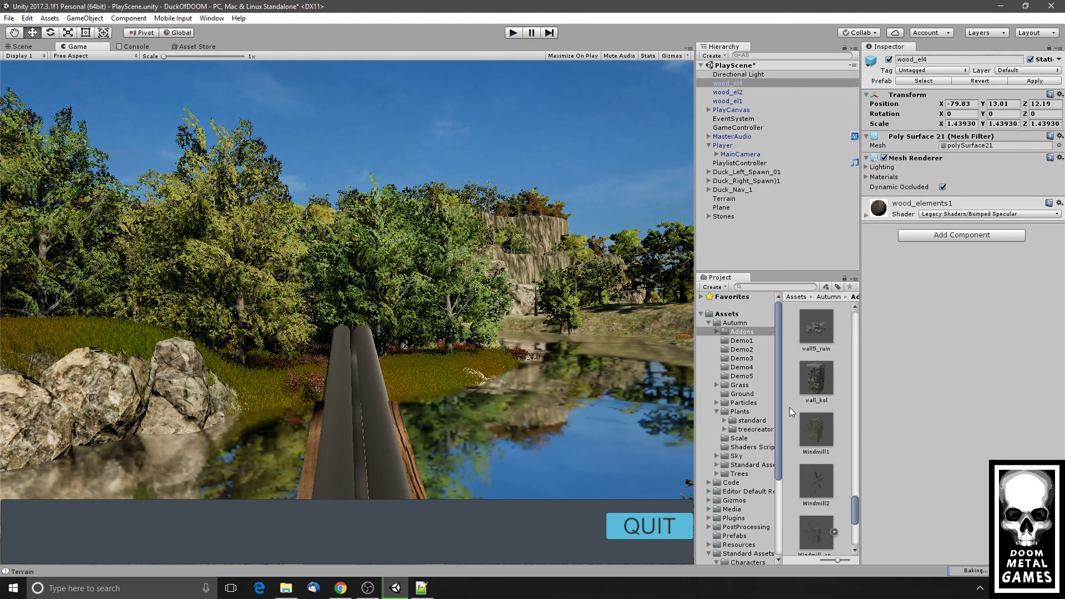
- Place the Windmill1 model from the Autumn Addons folder on the strip of land across the lake
left_click(22, 47)
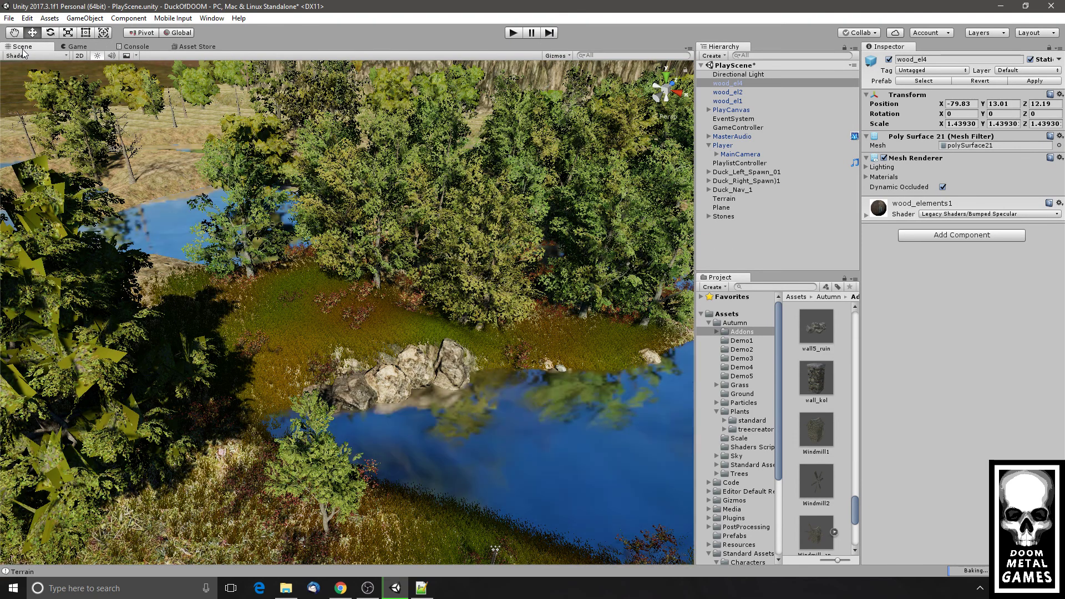
middle_click_drag(344, 253, 483, 452)
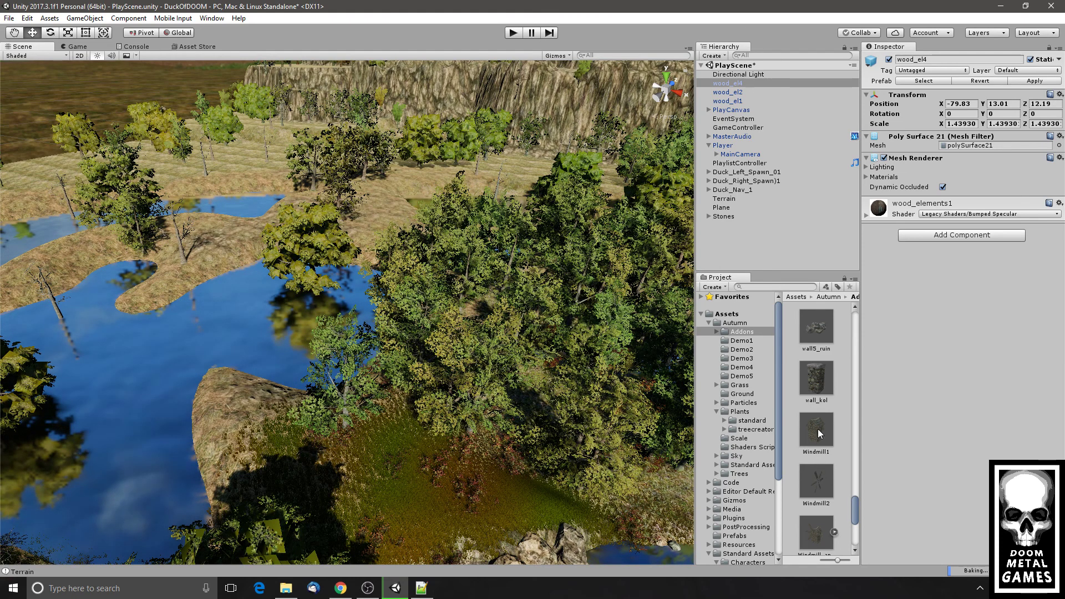
left_click_drag(436, 264, 288, 261)
middle_click_drag(344, 272, 379, 274)
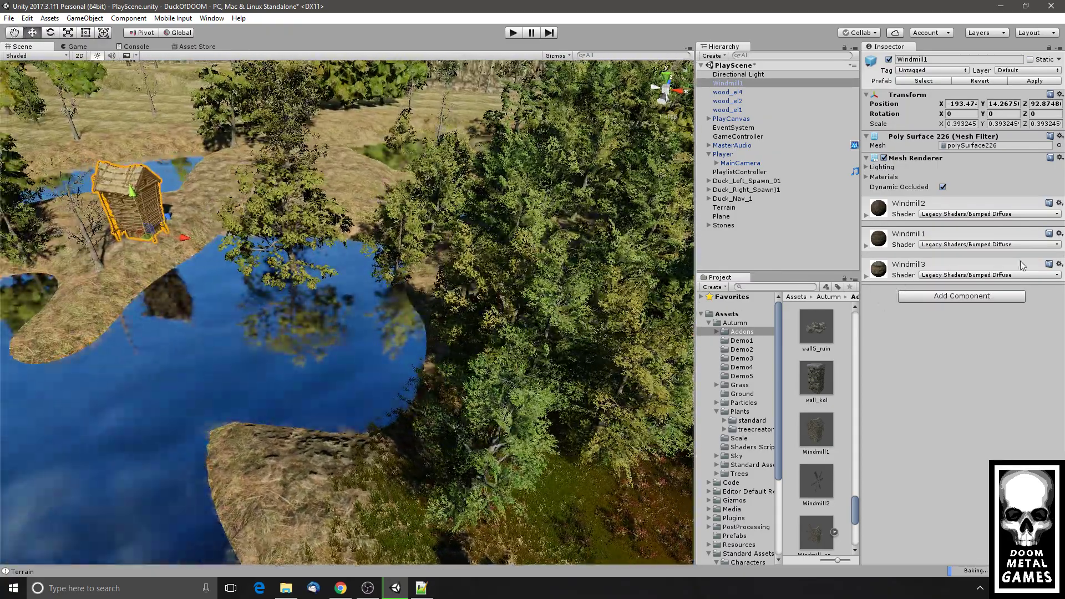
- Change the shader of the Windmill2, Windmill1 and Windmill3 materials on the windmill body to Standard
left_click(1006, 213)
left_click(972, 227)
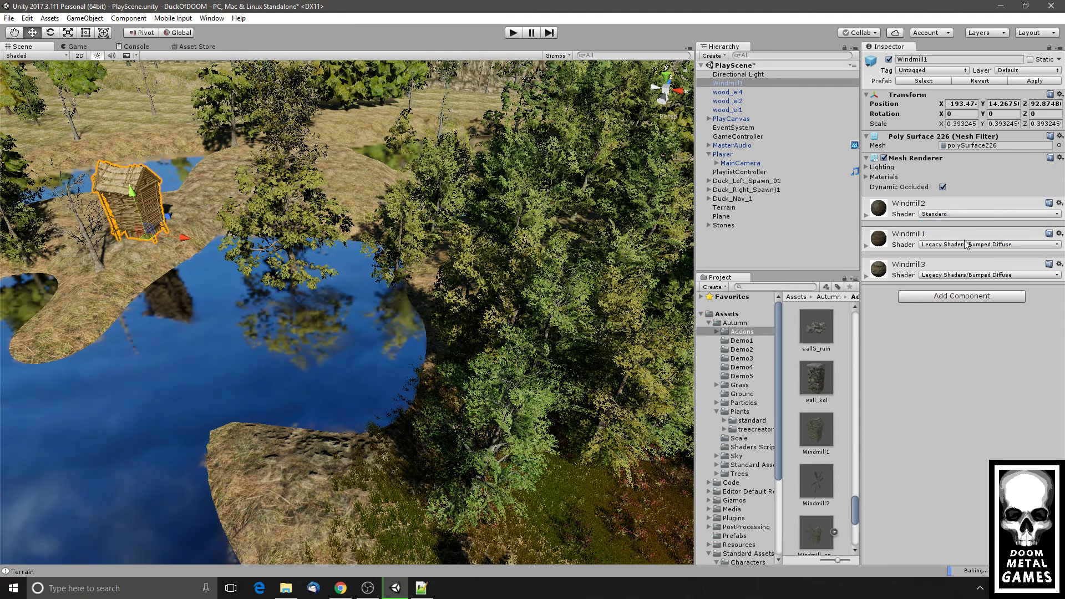
left_click(964, 247)
left_click(960, 246)
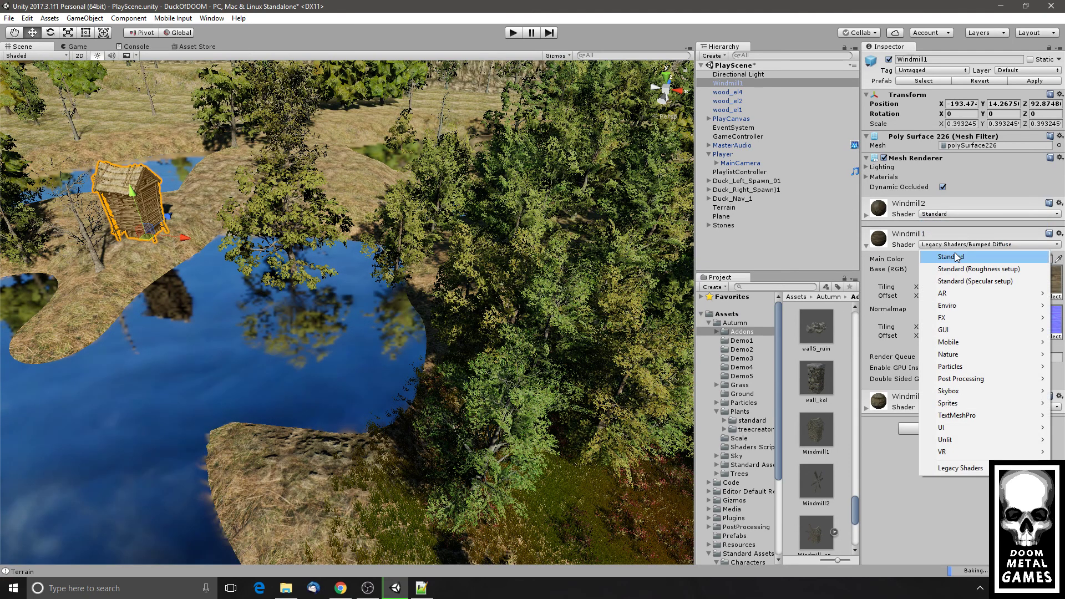
left_click(953, 256)
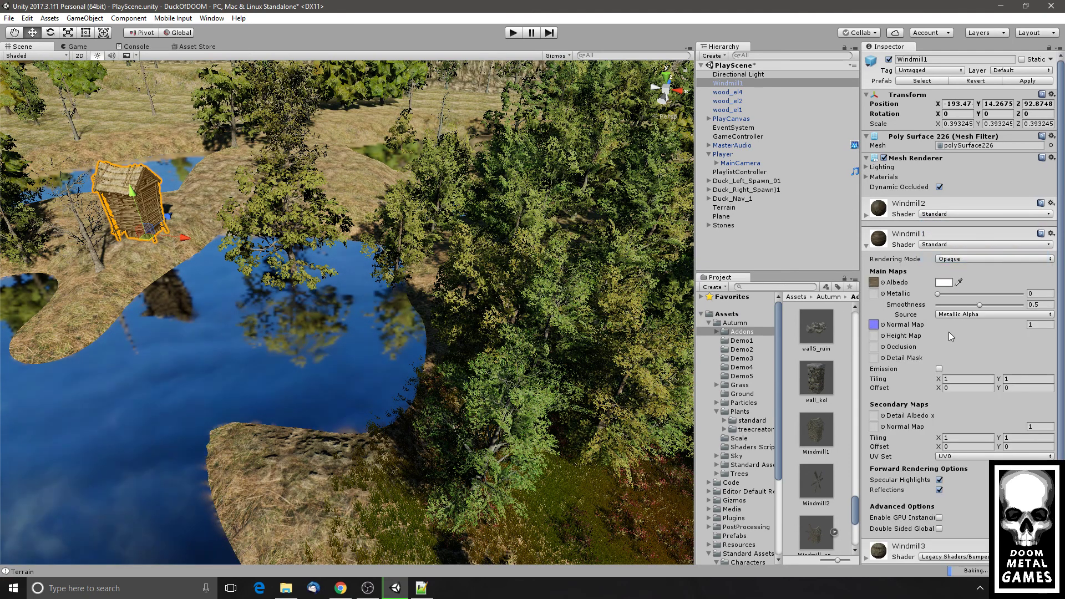
left_click(868, 247)
left_click(927, 278)
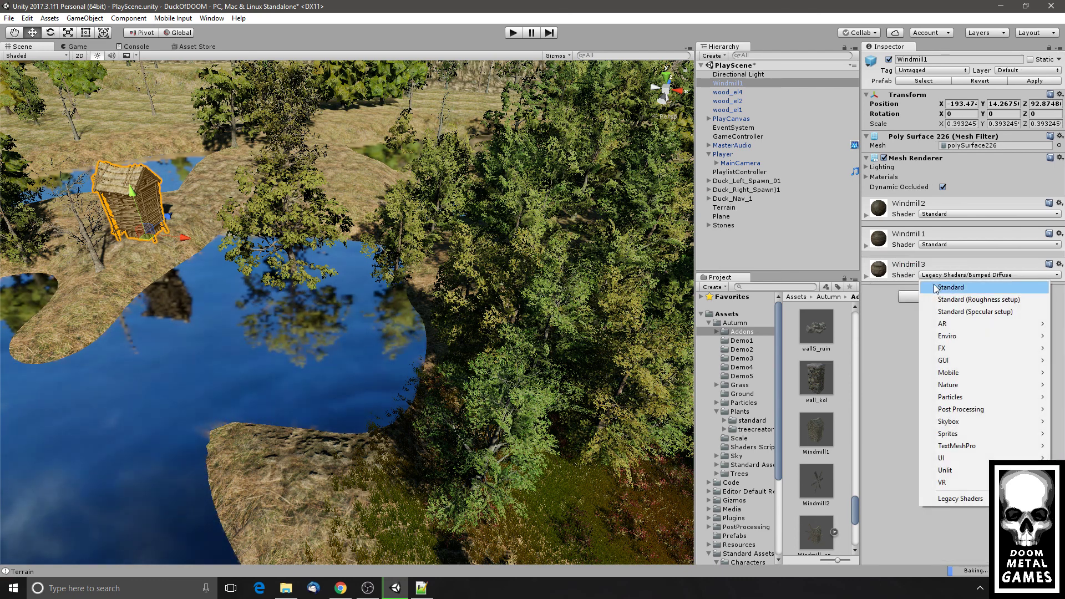
left_click(938, 285)
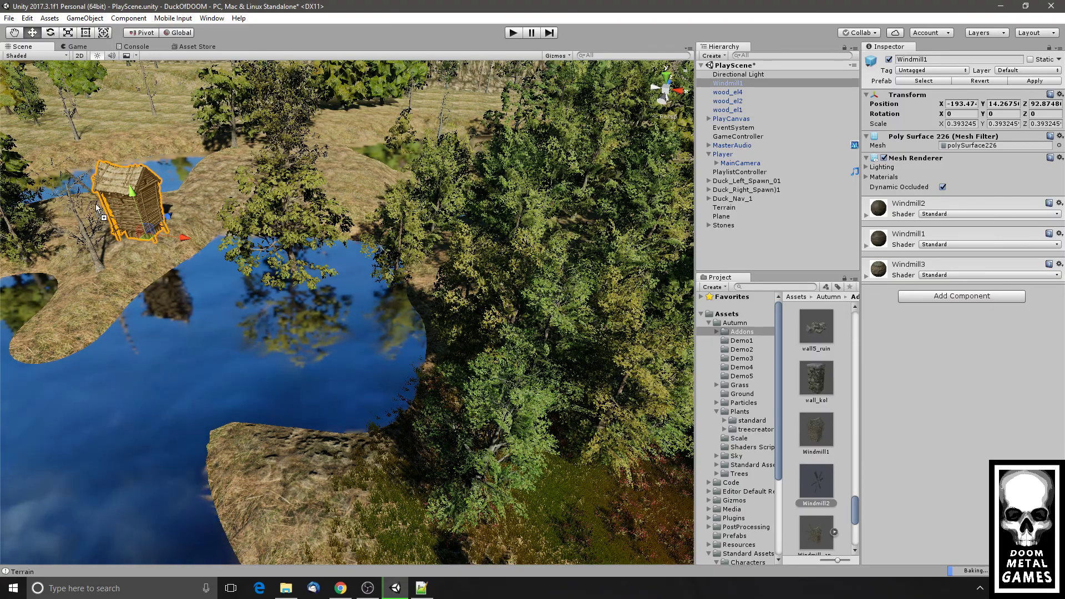
- Place the Windmill2 sails on the strip of land beside the windmill body
left_click_drag(98, 209, 97, 210)
right_click_drag(97, 209, 435, 394)
key("w")
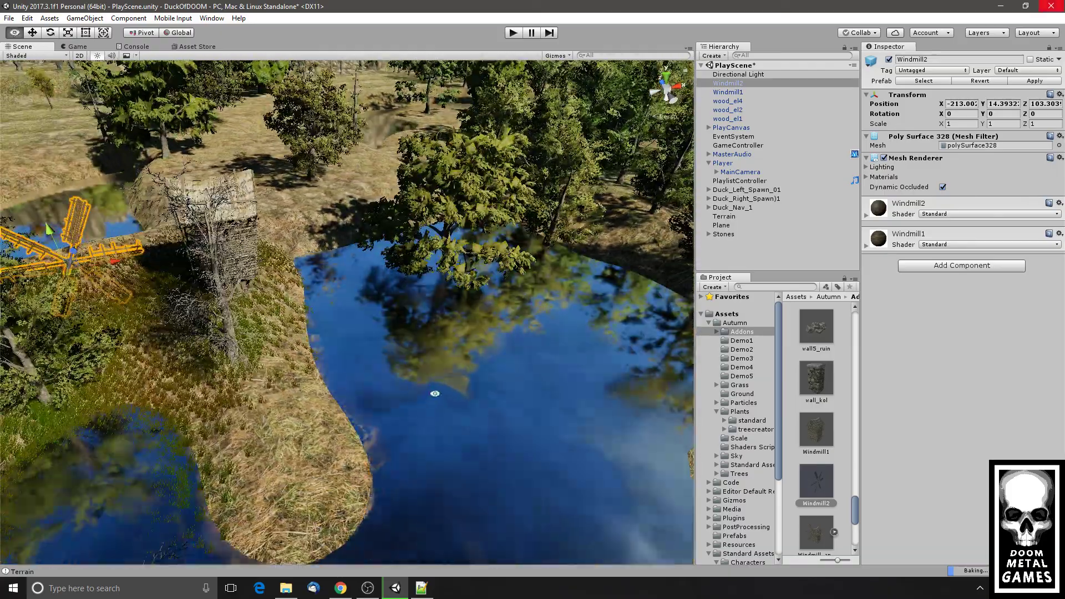
- Move the Windmill2 sails up to the windmill body, at position -198.52, 24.73, 94.34
middle_click_drag(244, 283, 617, 332)
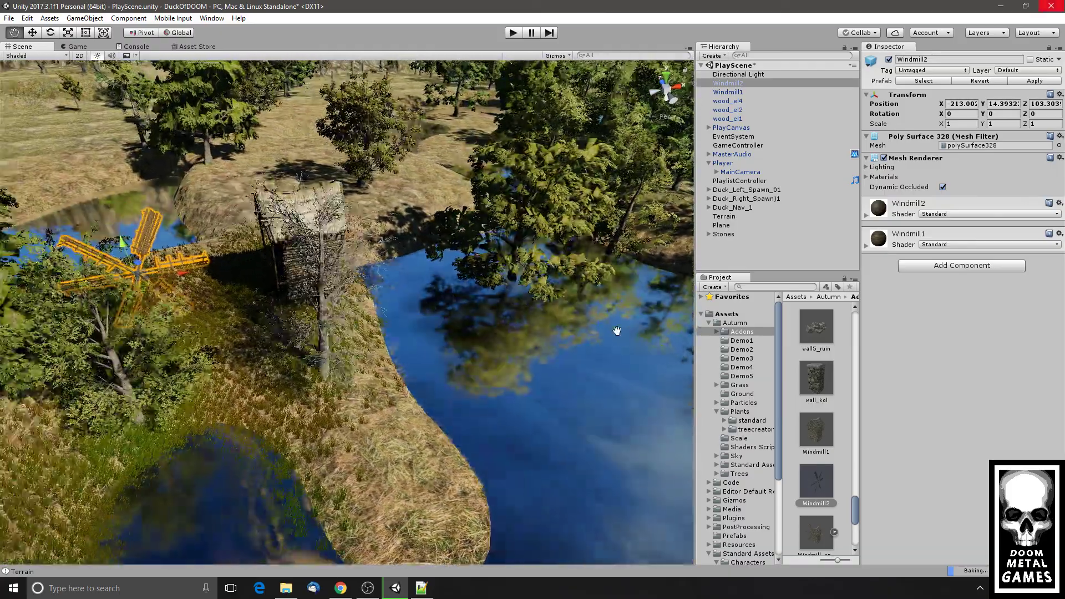
scroll(617, 331, "up", 2)
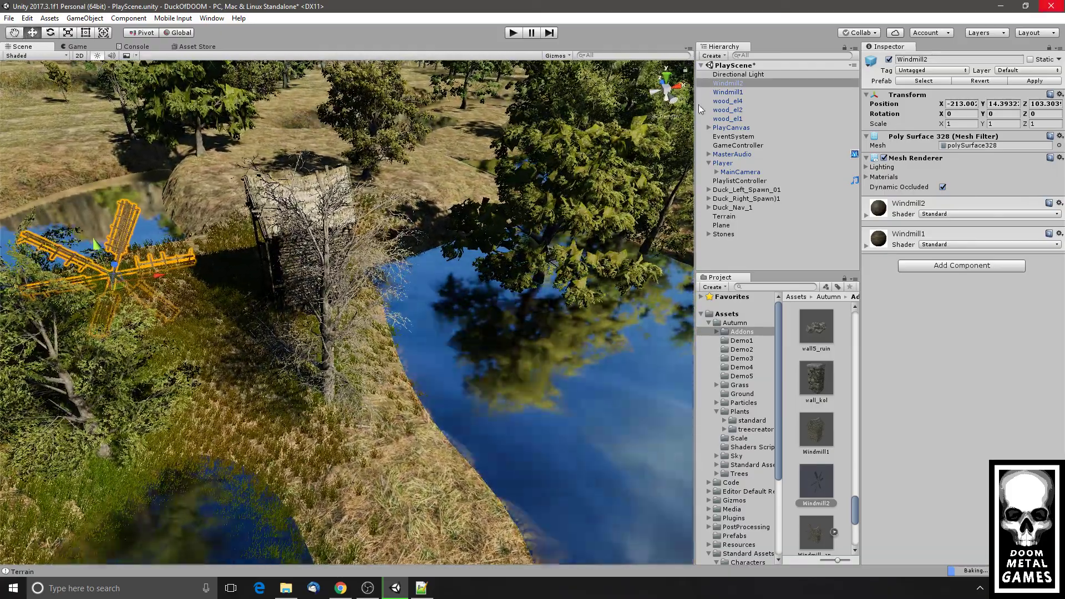
double_click(728, 83)
left_click_drag(361, 266, 338, 508, "alt")
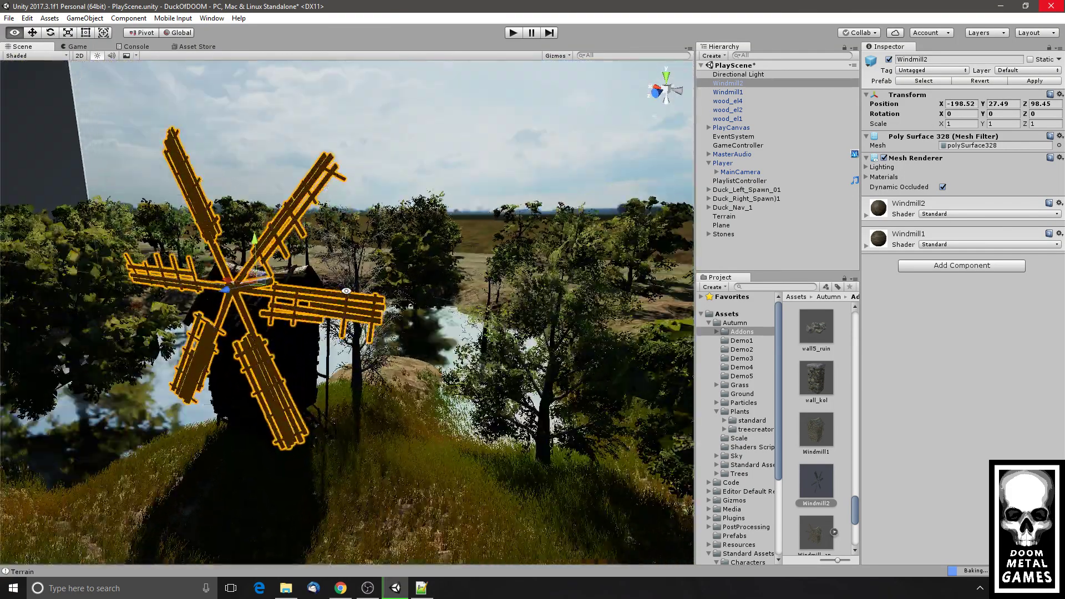
left_click_drag(346, 291, 172, 271, "alt")
left_click_drag(299, 349, 326, 331, "alt")
left_click_drag(260, 393, 336, 397, "alt")
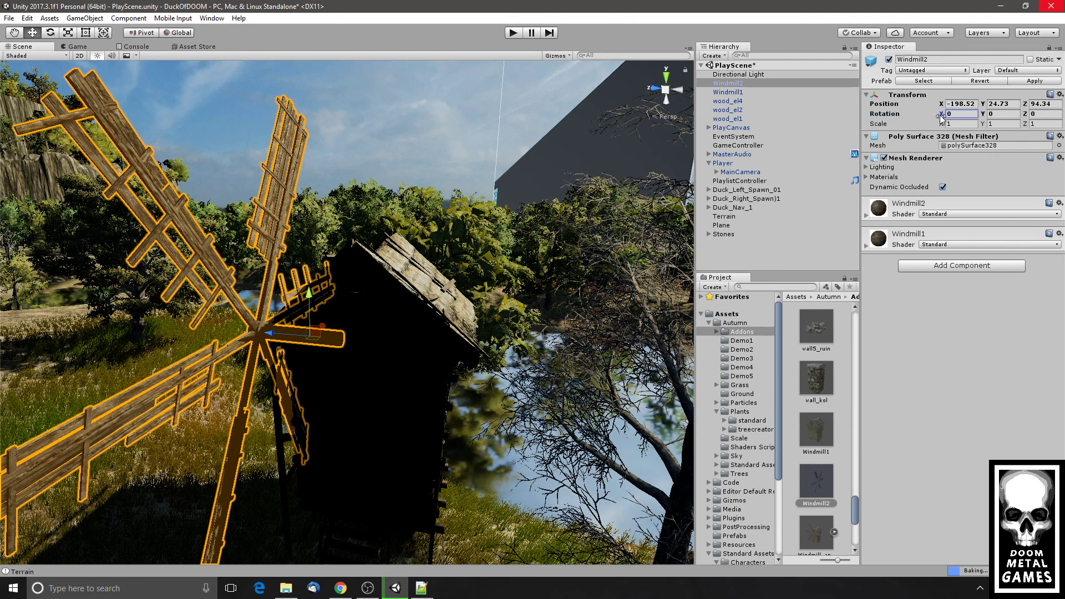
- Set the Windmill2 sails' Y rotation to -90 and shift them along the windmill body to Z 92.45
left_click_drag(941, 117, 1047, 121)
key("ctrl+z")
key("ctrl+z")
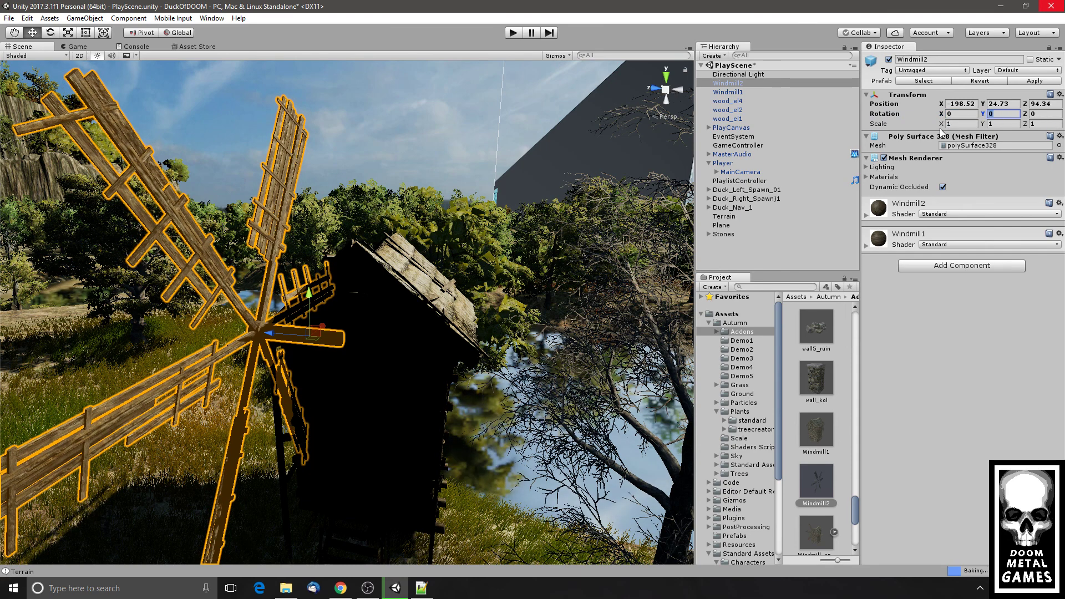
type("90")
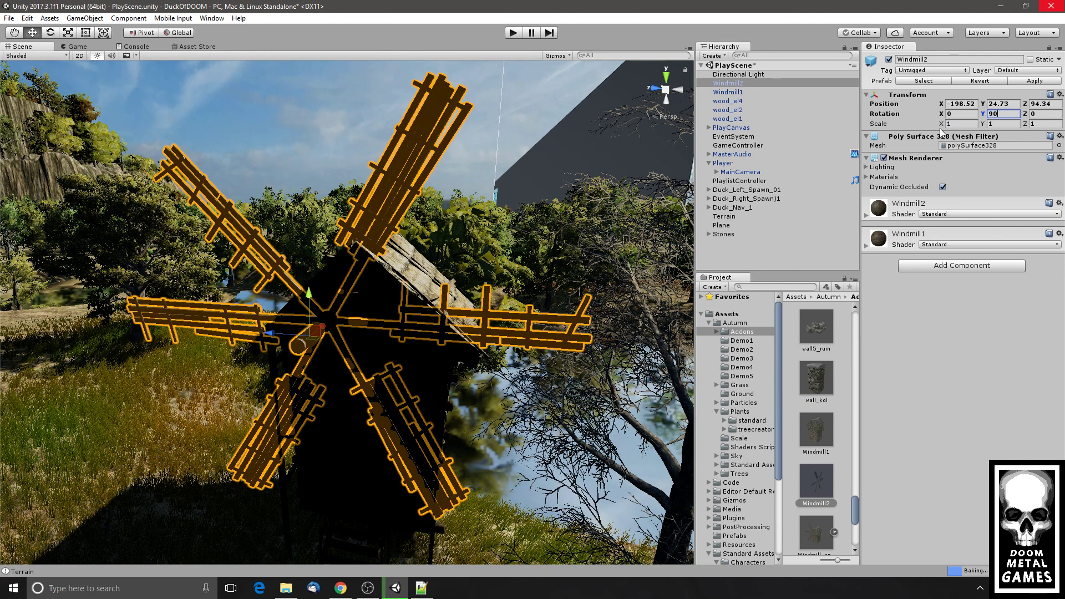
type("-")
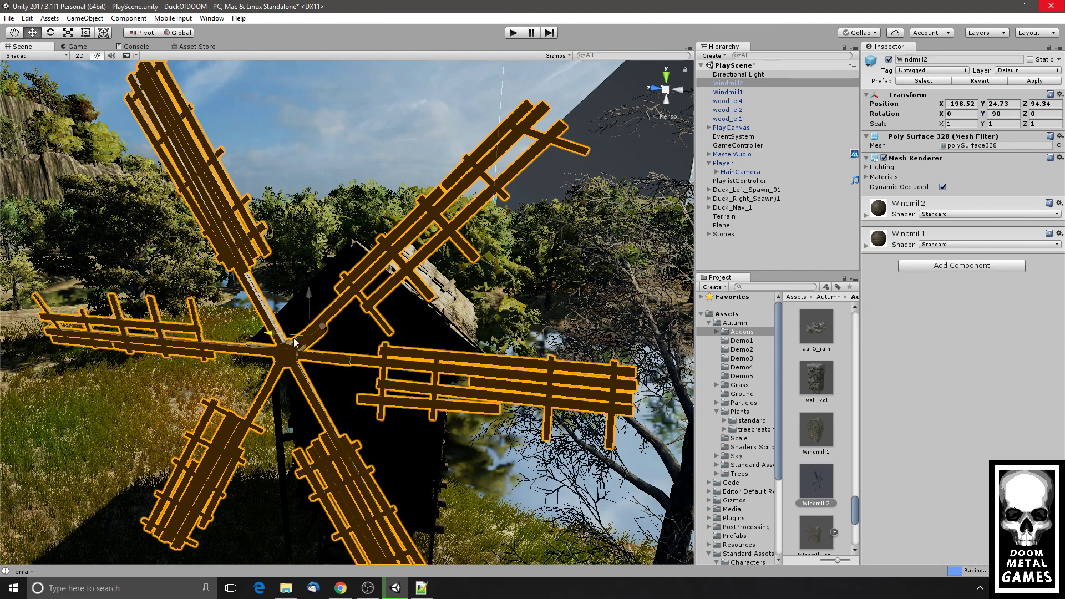
left_click_drag(294, 343, 351, 345)
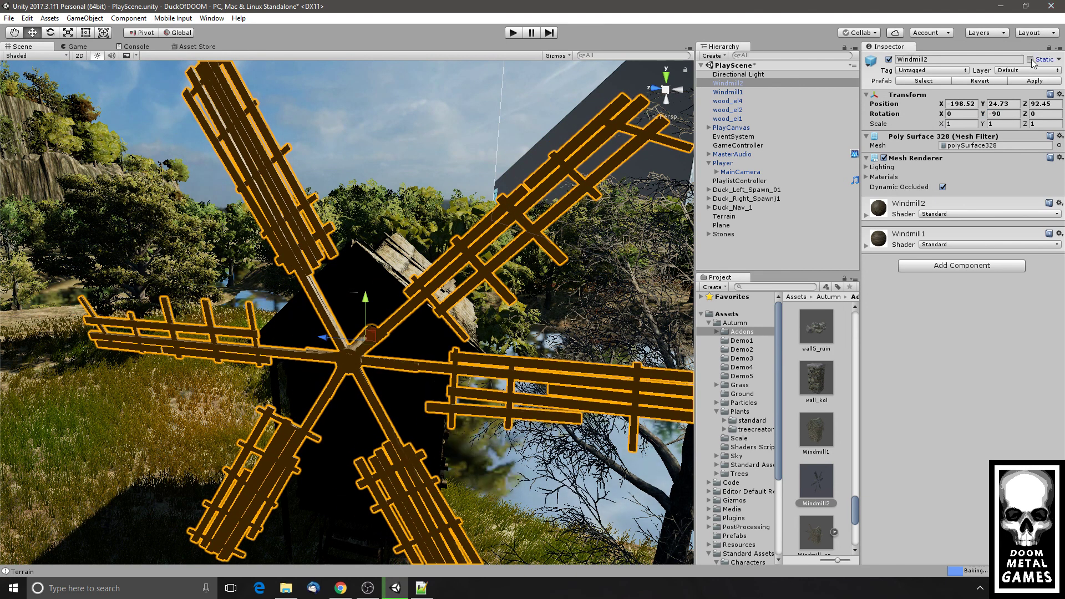
- Mark the Windmill2 sails as static, play-test the game with the windmill in place and stop the run
left_click(78, 47)
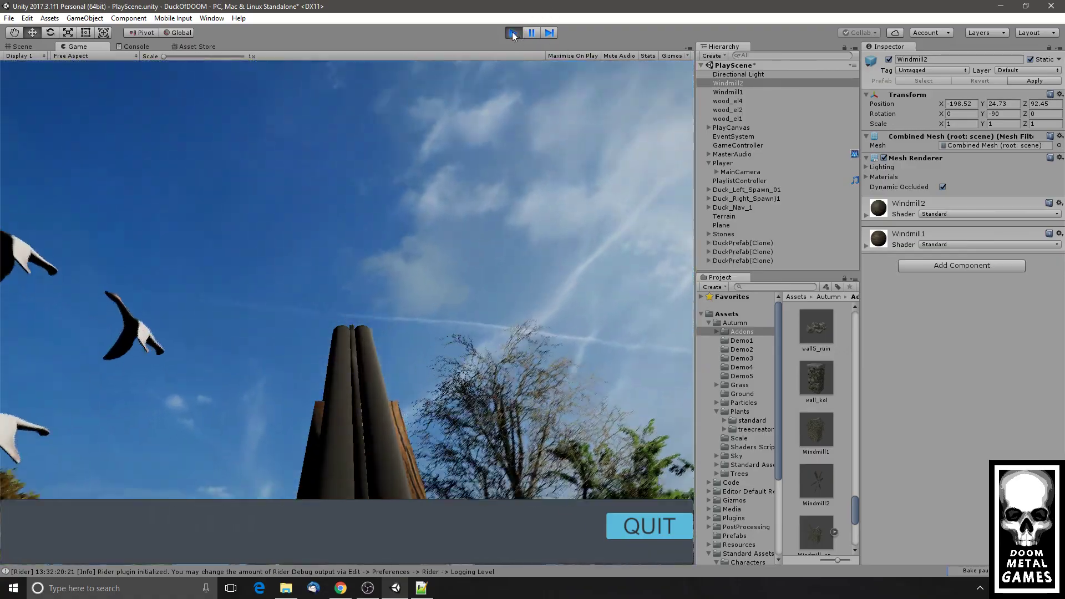
left_click(513, 33)
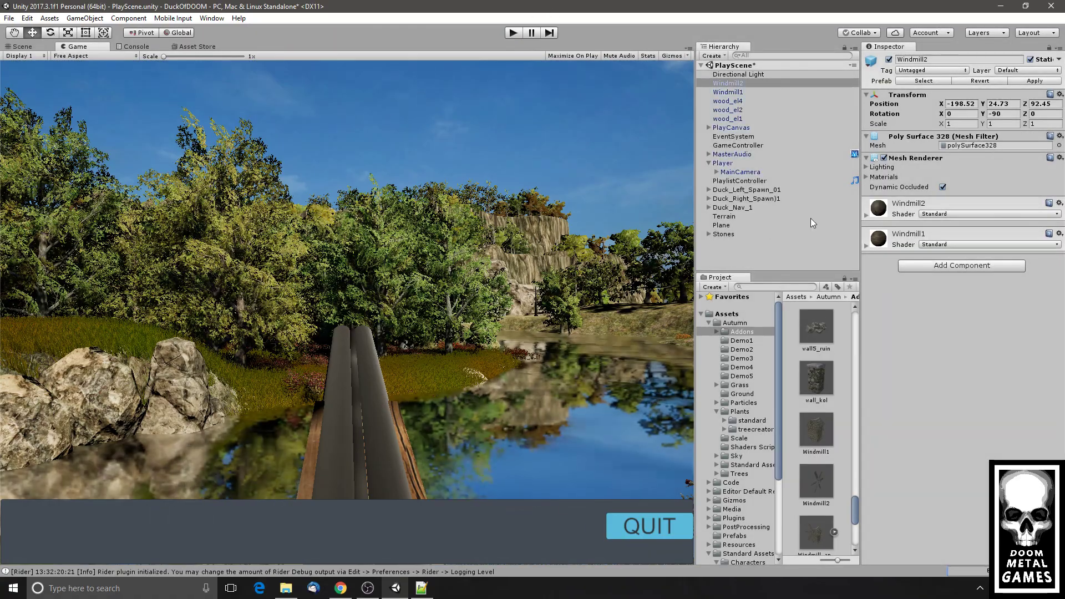
- Select the Windmill1 body and Windmill2 sails together and move them across the lake onto the pointed headland beside the trees
left_click(738, 94, "ctrl")
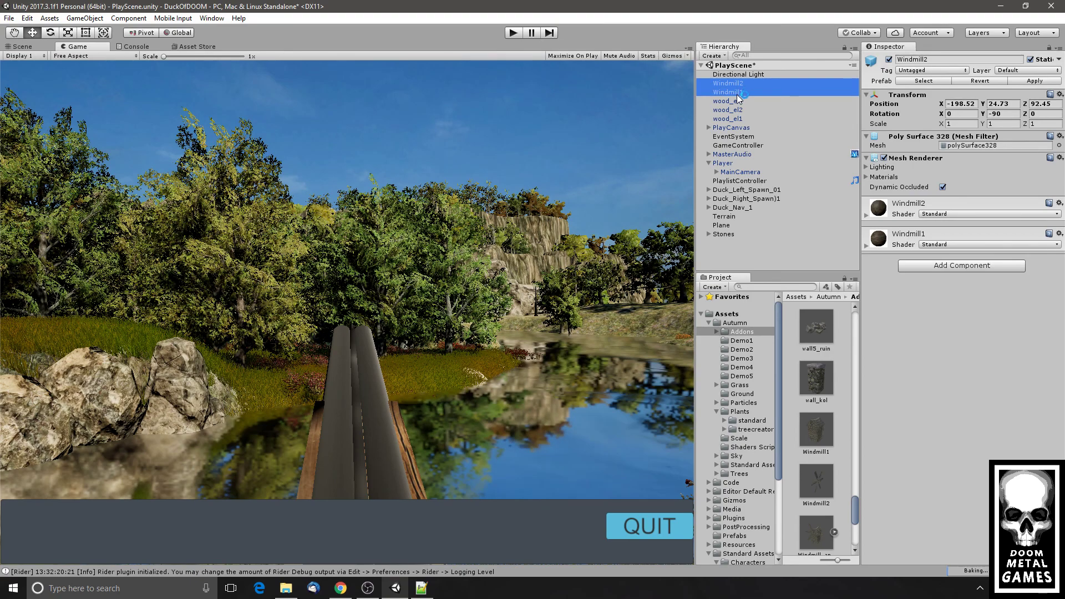
left_click(25, 48)
scroll(499, 359, "down", 3)
left_click_drag(566, 322, 599, 425, "alt")
middle_click_drag(555, 382, 233, 558)
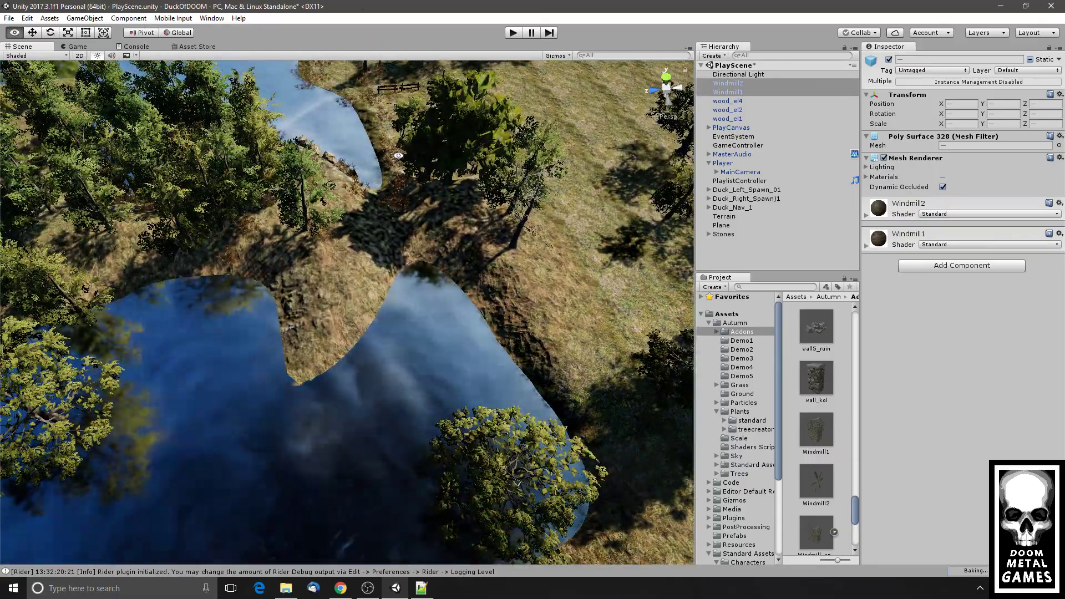
scroll(392, 216, "down", 3)
middle_click_drag(395, 239, 428, 150, "alt")
scroll(427, 152, "down", 4)
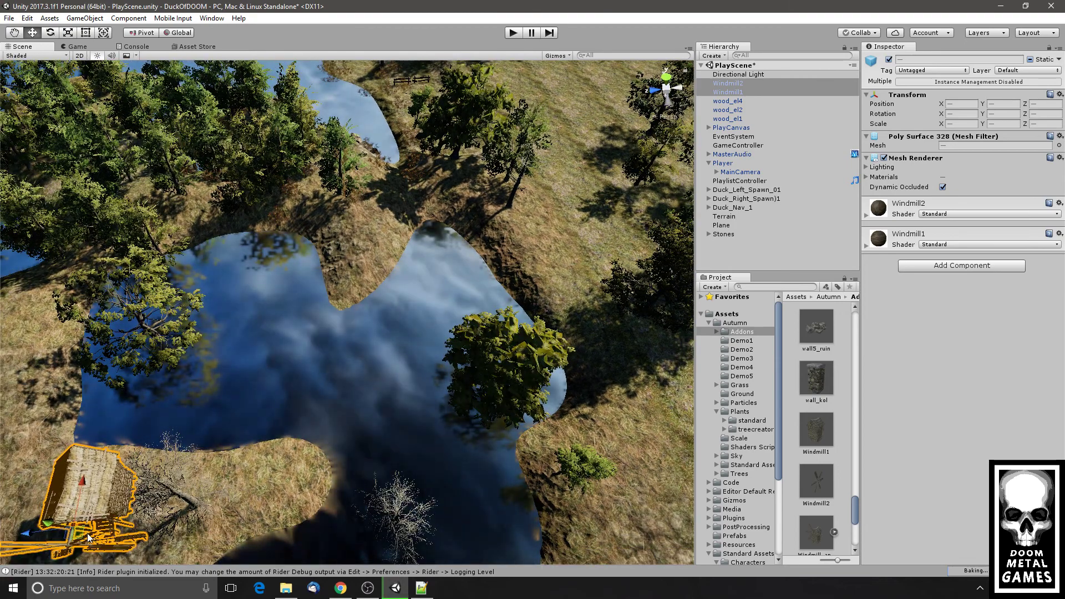
left_click_drag(88, 537, 359, 205)
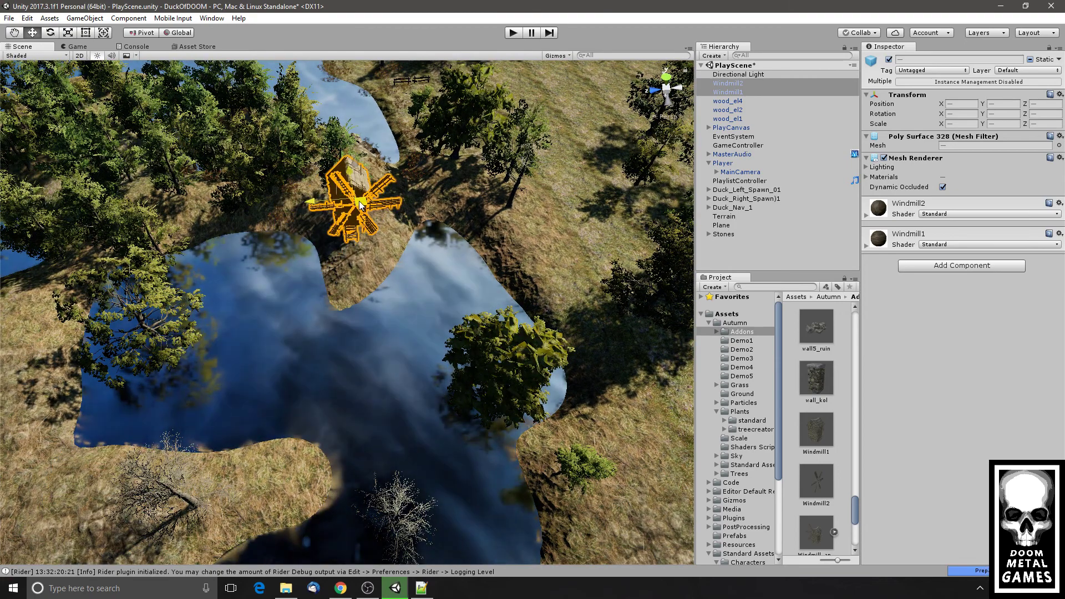
- Play-test the game with the relocated windmill, shoot at the ducks and stop the run
left_click(82, 47)
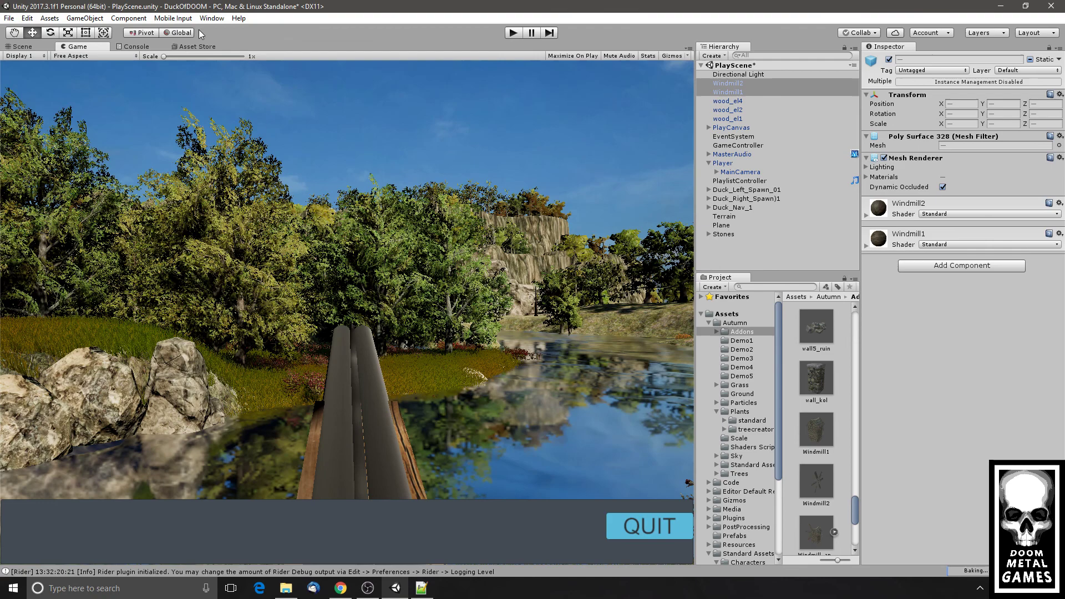
left_click(514, 33)
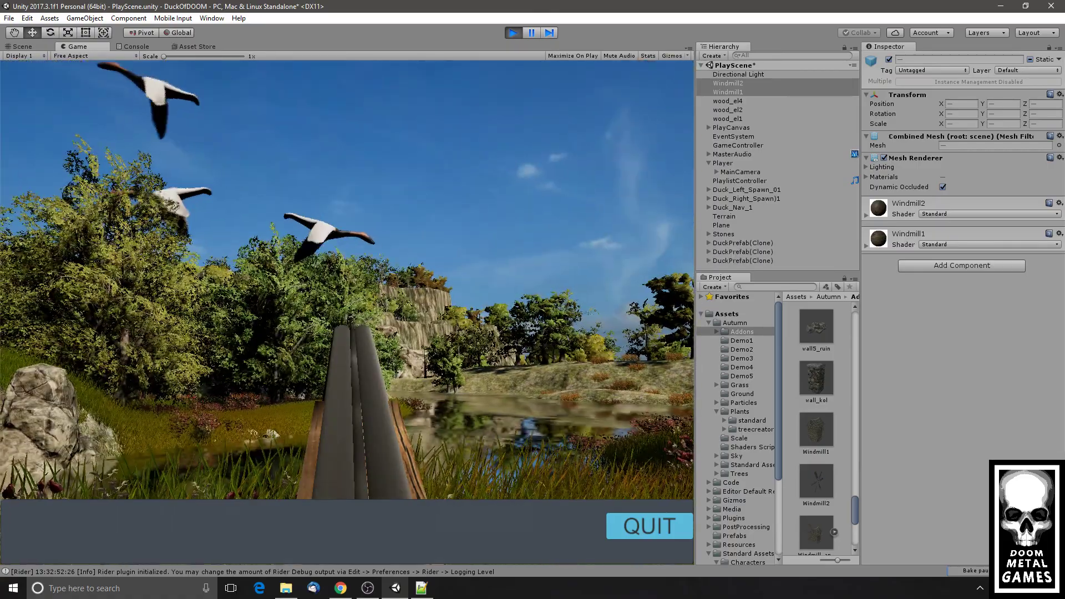
left_click(347, 312)
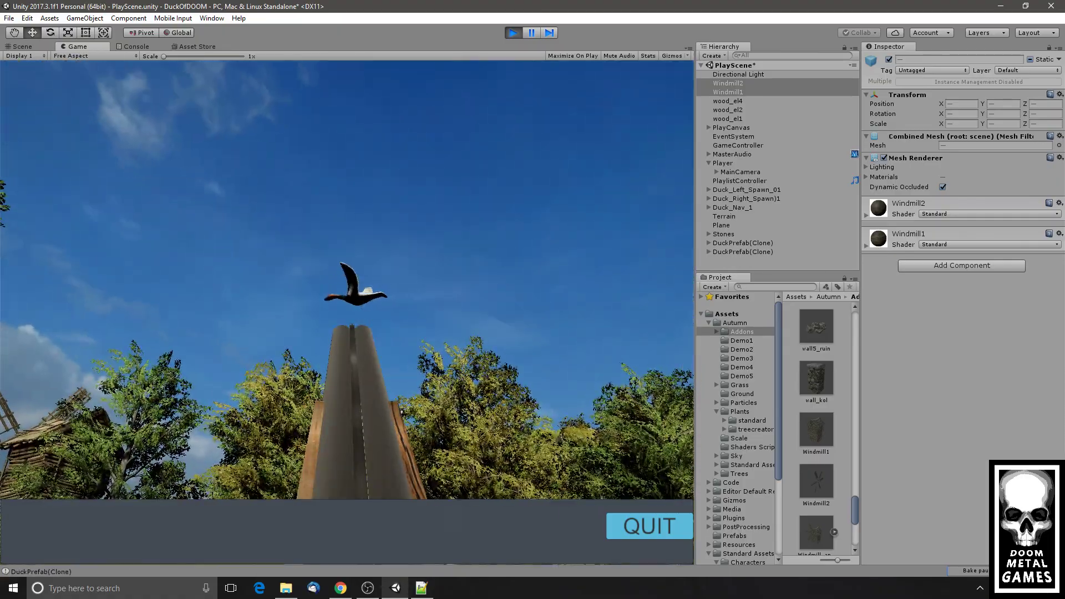
left_click(347, 313)
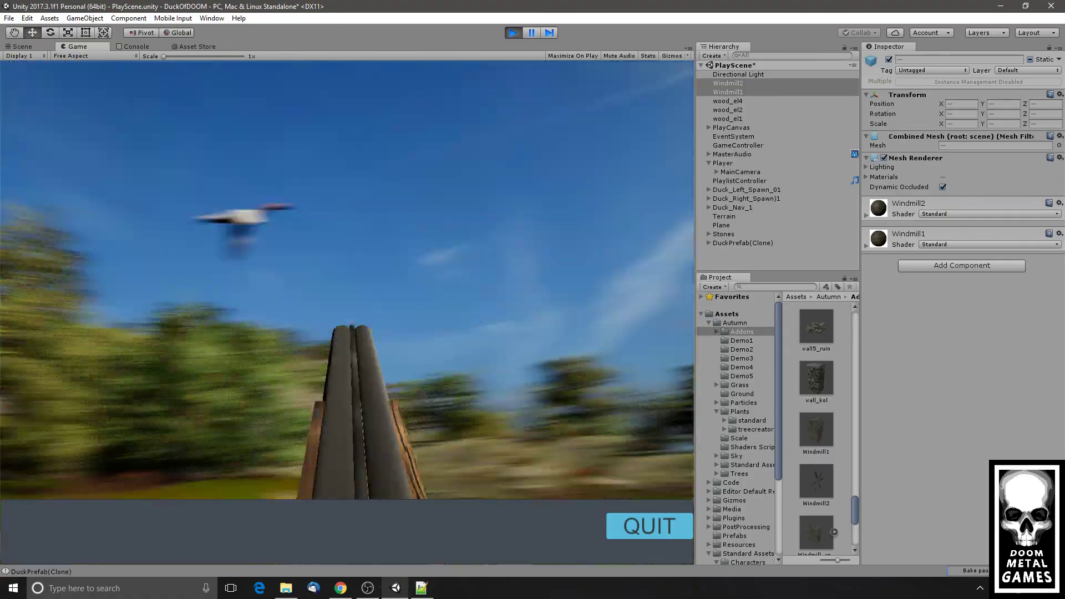
left_click(348, 312)
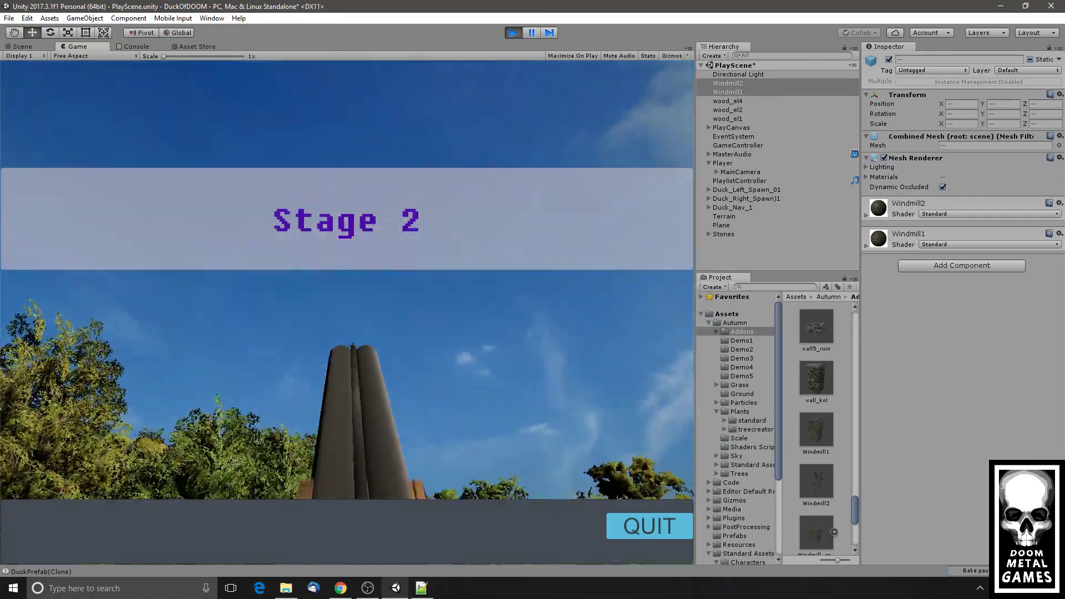
left_click(513, 33)
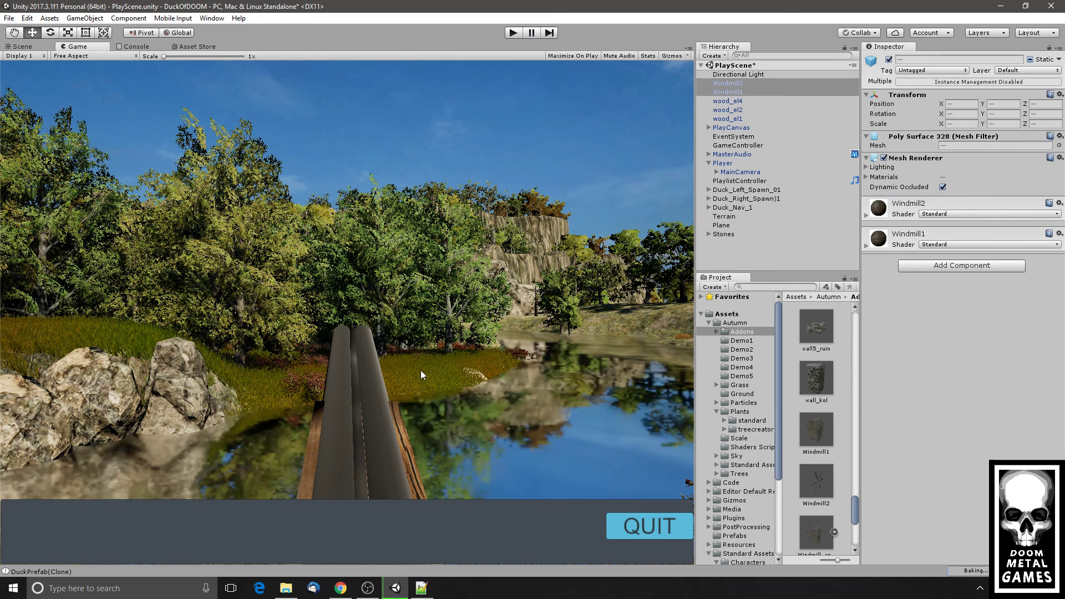
- Paint Flowers1 plants on the Terrain with brush size 8 across the grassy bank behind the shoreline stones
left_click(20, 46)
scroll(416, 267, "up", 2)
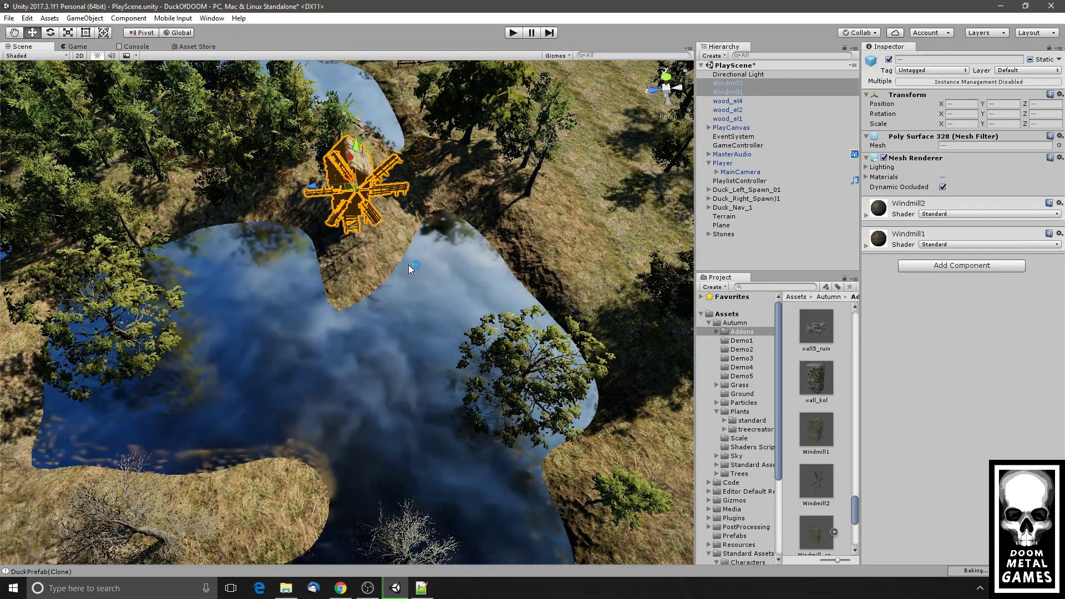
left_click_drag(464, 198, 252, 239, "alt")
middle_click_drag(483, 202, 44, 341)
left_click_drag(491, 274, 380, 411, "alt")
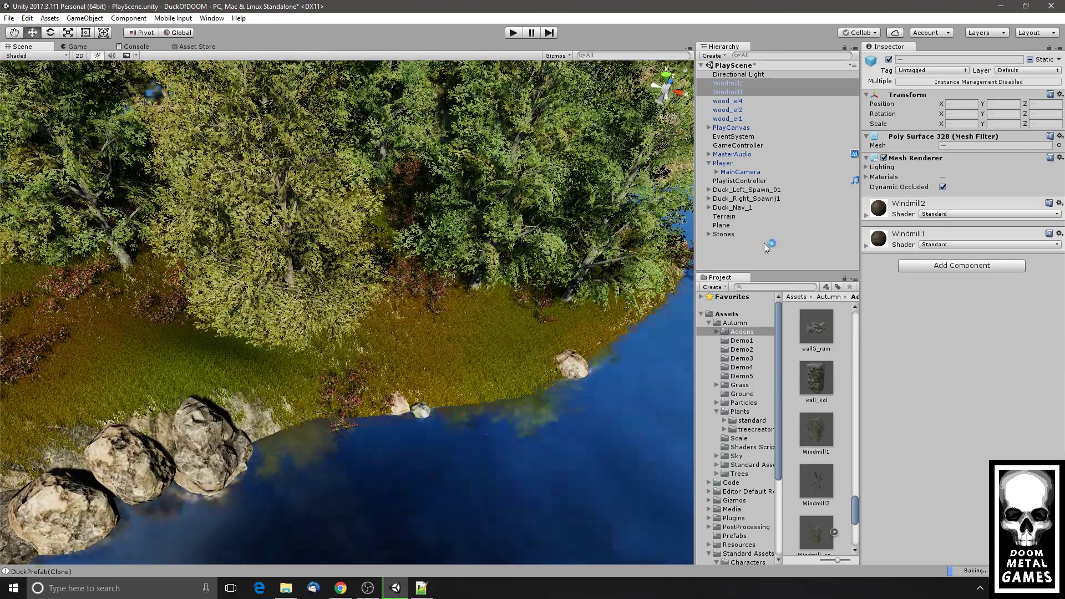
left_click(726, 217)
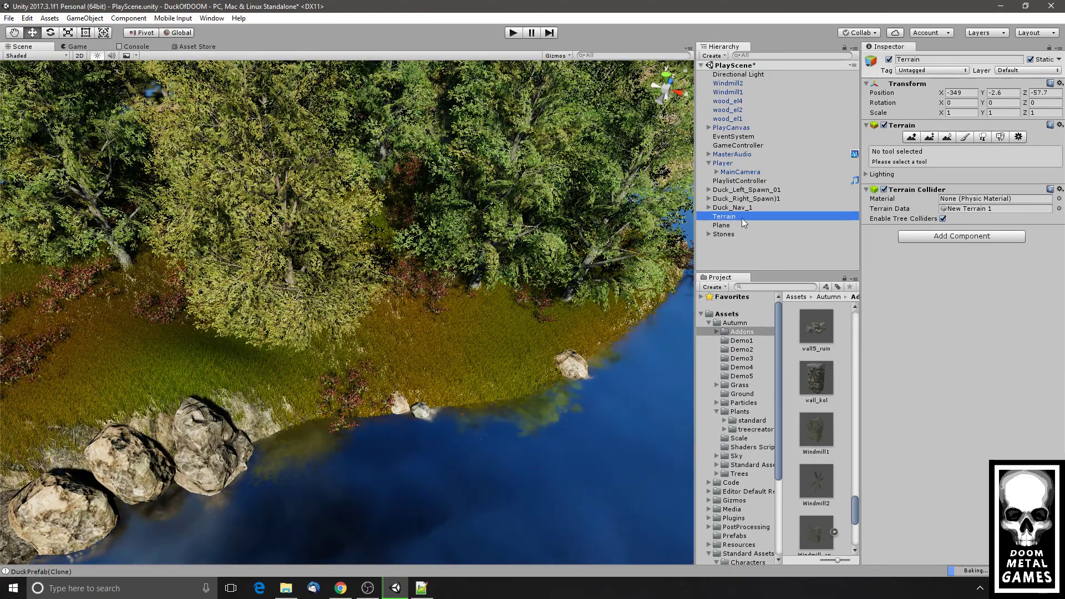
left_click(1000, 138)
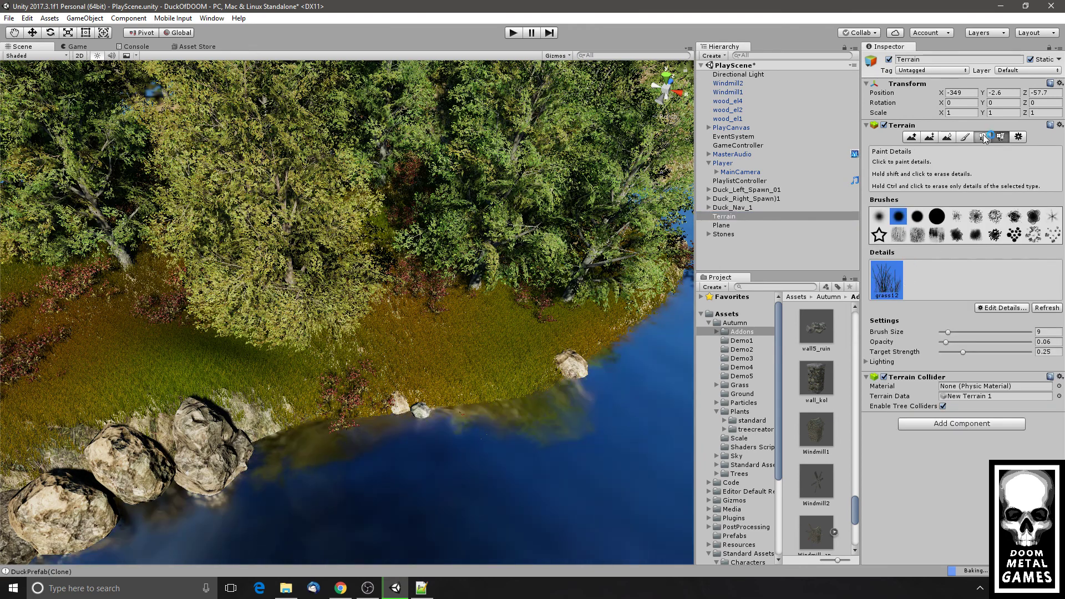
left_click(982, 137)
left_click(1045, 225)
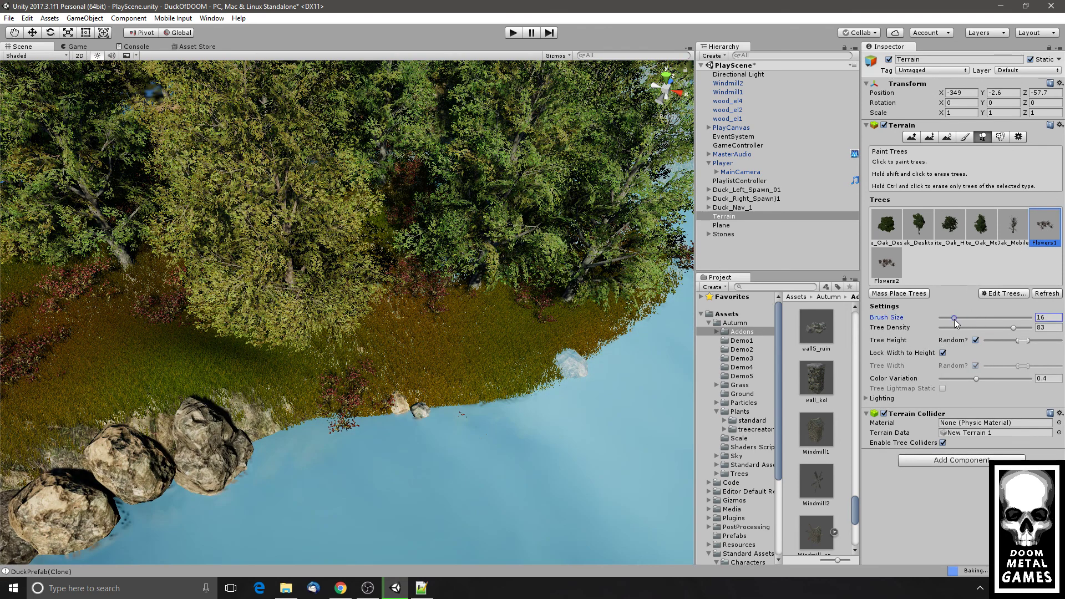
left_click_drag(955, 320, 947, 320)
left_click(486, 340)
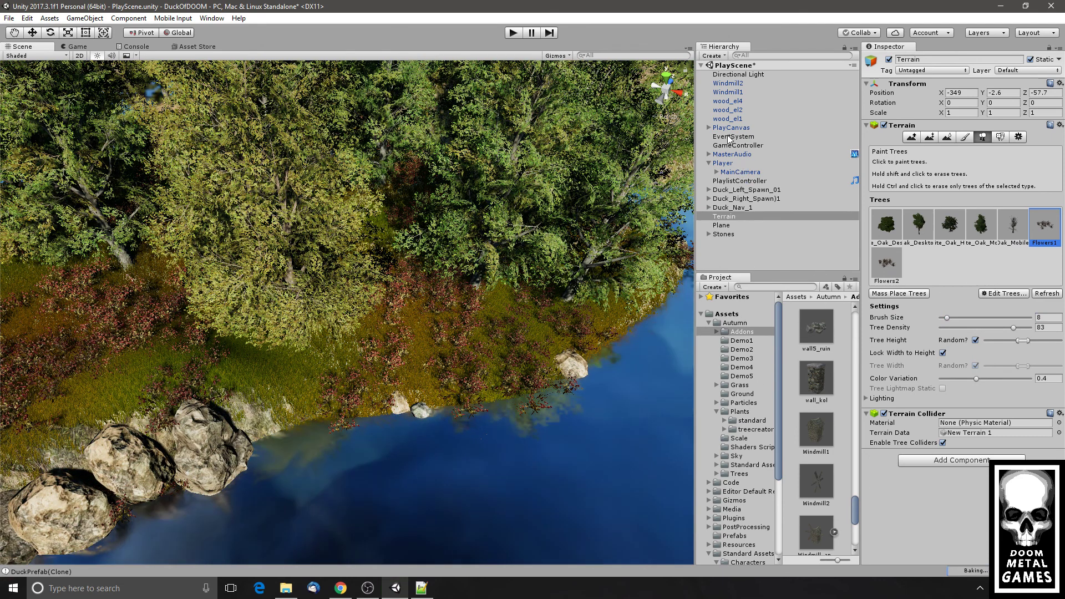
- Find Stone_big2 in the Stones group and move it off the shoreline onto the bank, to X -27.31, Z -2.98
left_click(724, 234)
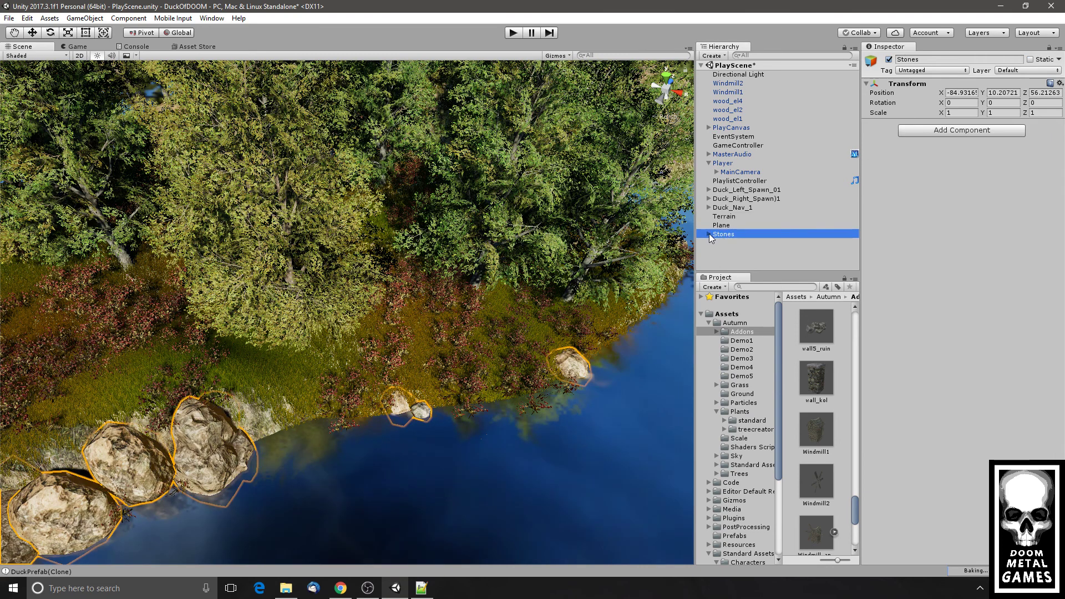
left_click(709, 234)
left_click(733, 252)
scroll(736, 252, "down", 2)
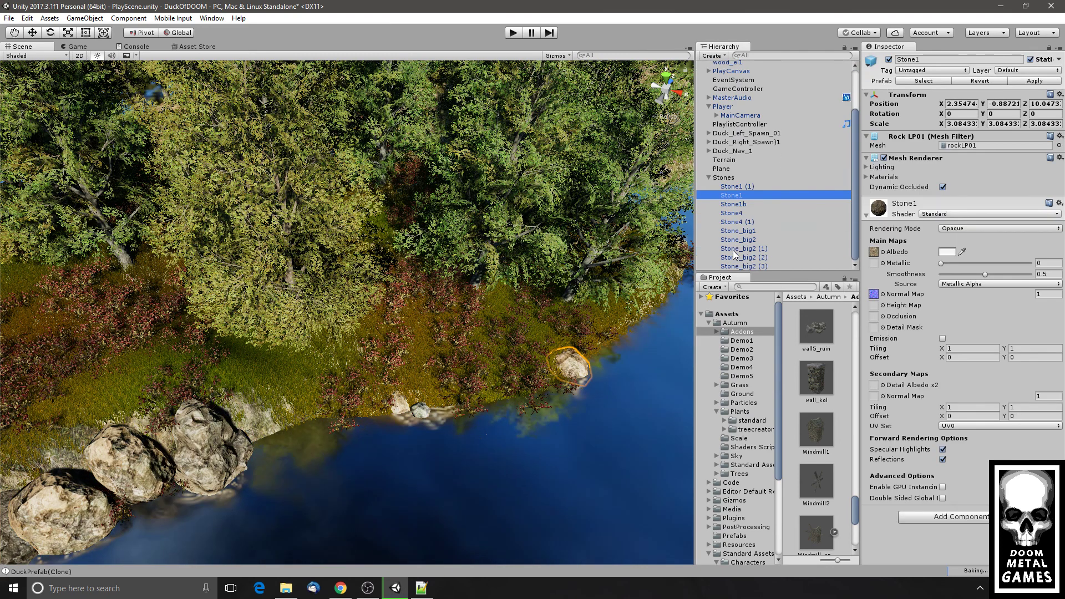
left_click(737, 251)
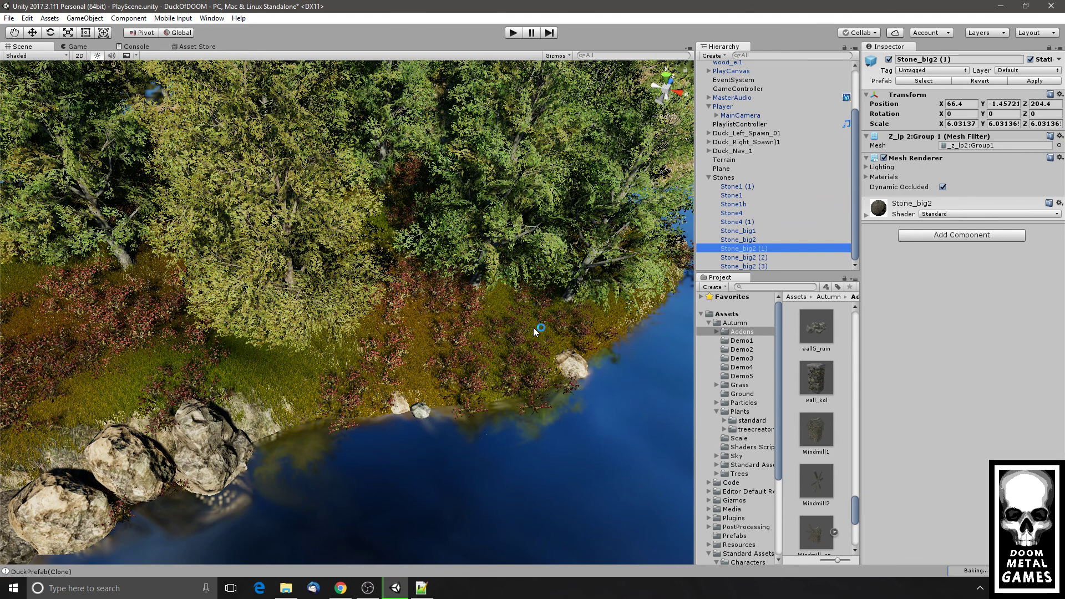
left_click(740, 240)
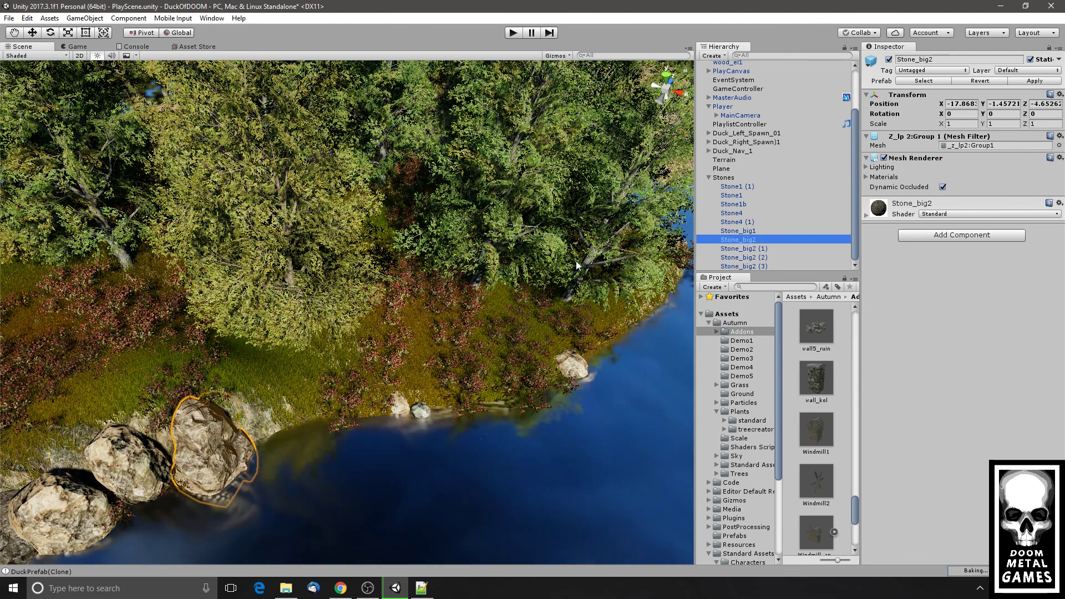
left_click(32, 32)
left_click_drag(214, 443, 336, 367)
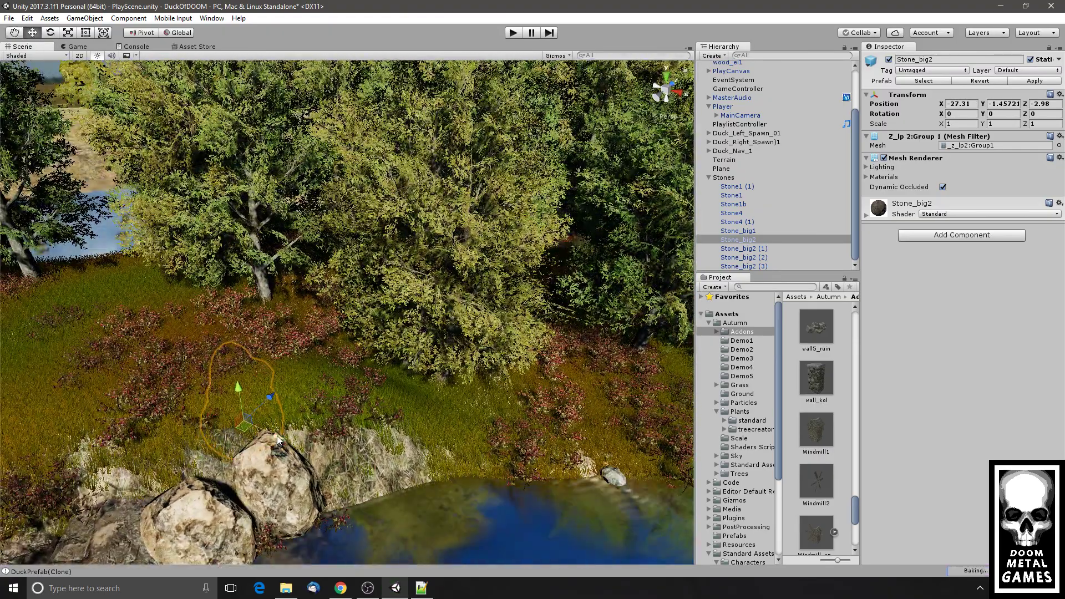
- Turn Stone_big2 to a Z rotation of -103.377 and settle it on the grassy bank at position -31.98, 5.17, -6.66
left_click_drag(277, 440, 170, 420)
left_click_drag(146, 345, 129, 275)
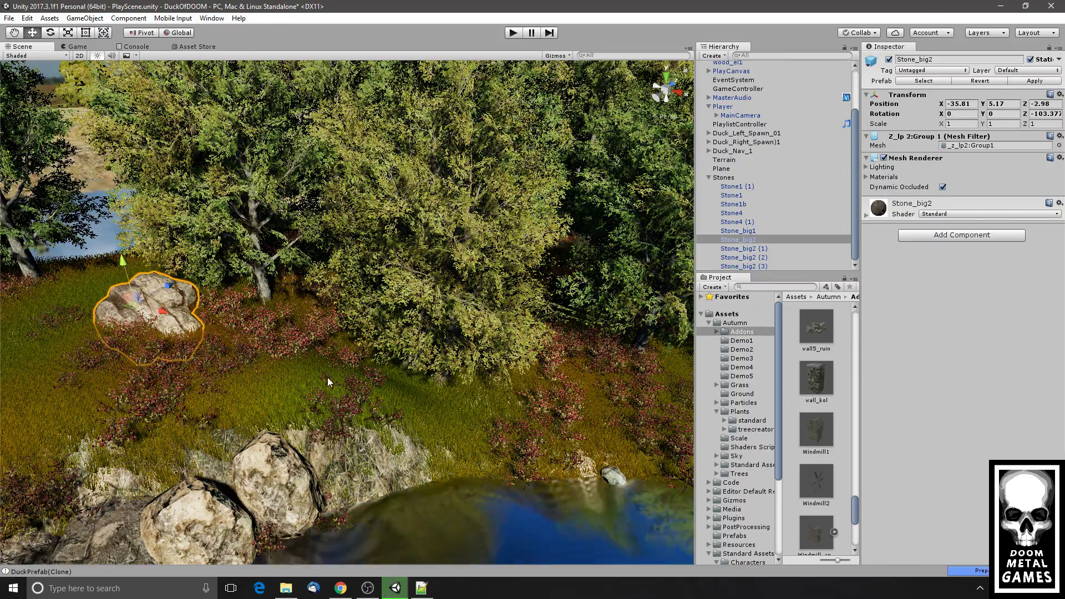
left_click_drag(328, 383, 134, 402, "alt")
left_click_drag(355, 311, 368, 402, "alt")
middle_click_drag(368, 402, 394, 533)
left_click_drag(407, 154, 358, 225)
left_click_drag(367, 341, 446, 279, "alt")
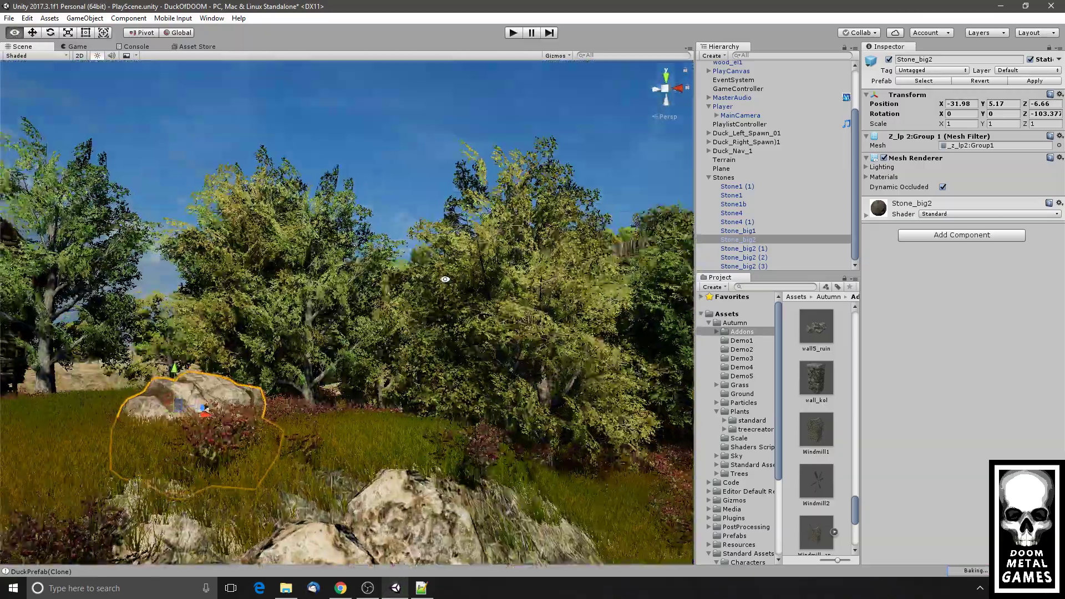
- Play-test the game with the new flowers and repositioned boulder, fire at the ducks and stop the run
left_click(75, 46)
left_click(511, 33)
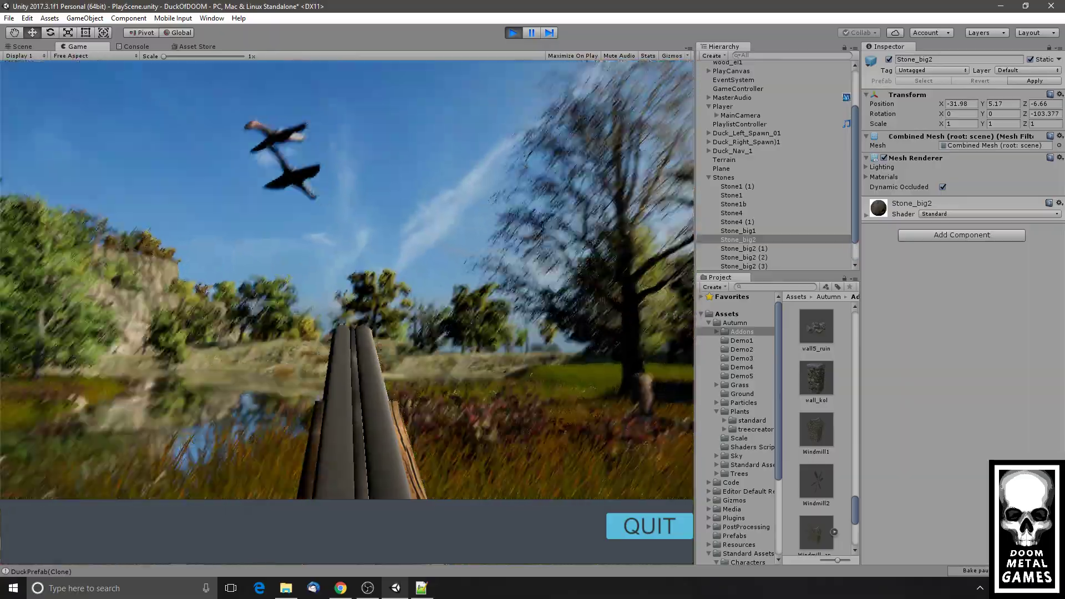
left_click(348, 312)
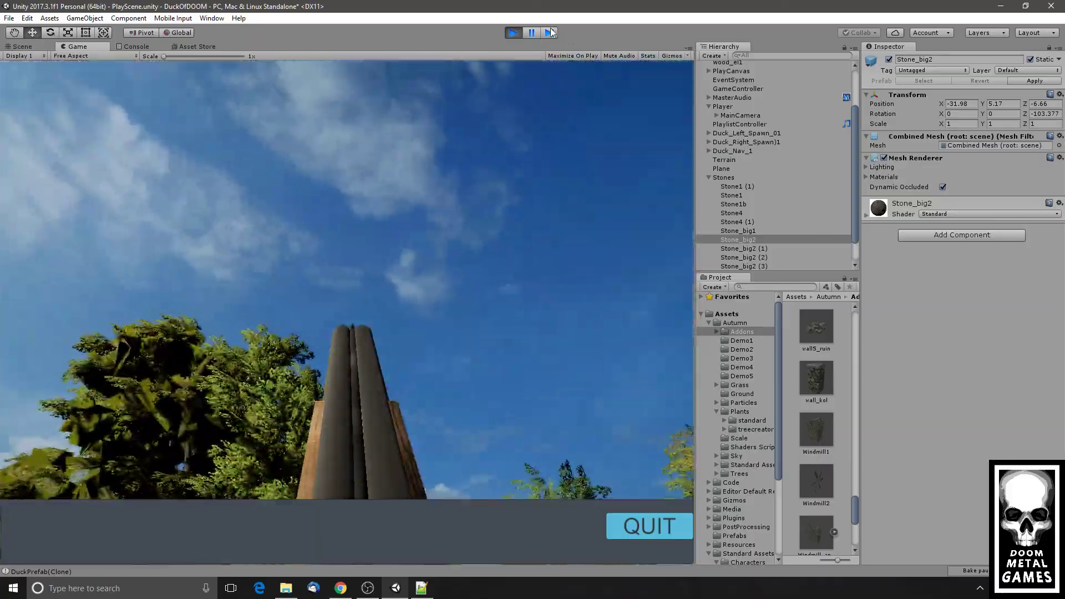
left_click(514, 32)
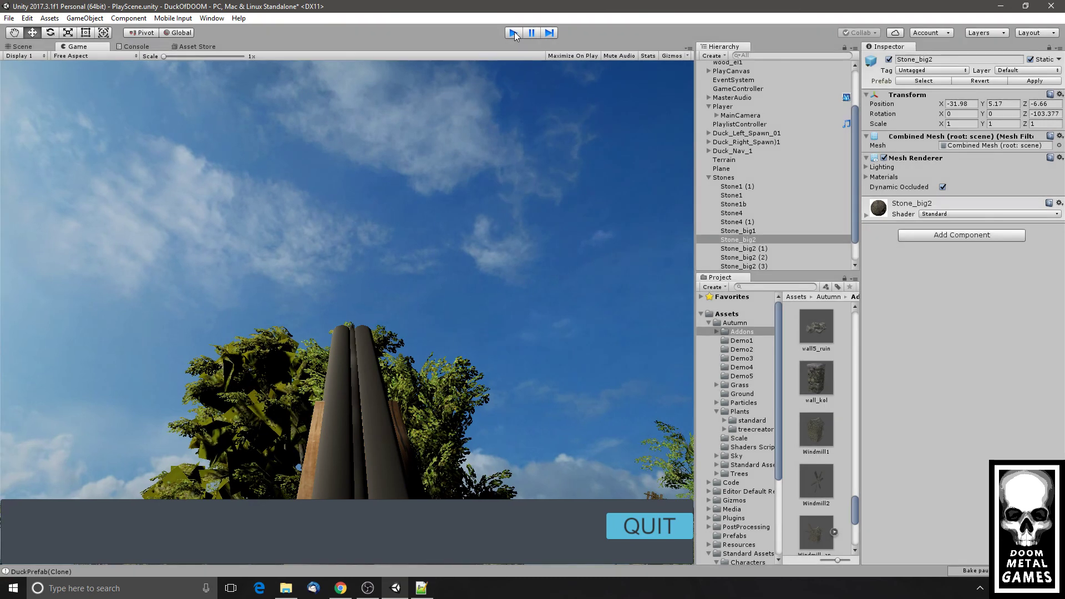
- Collapse the Stones group and create an empty root-level object named Fencing
left_click(709, 178)
left_click(727, 102)
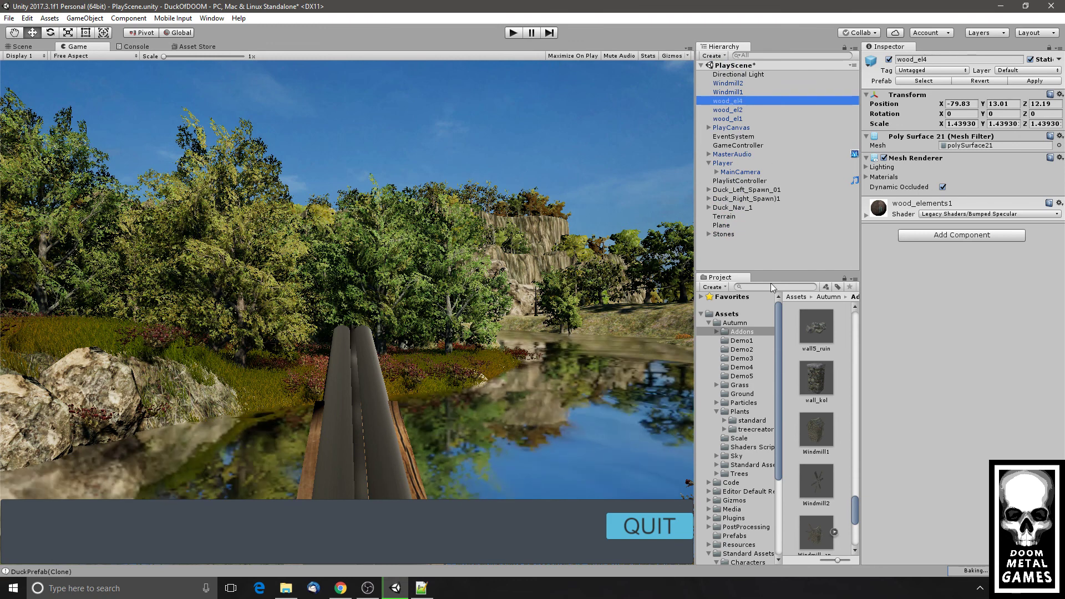
left_click(746, 248)
right_click(749, 248)
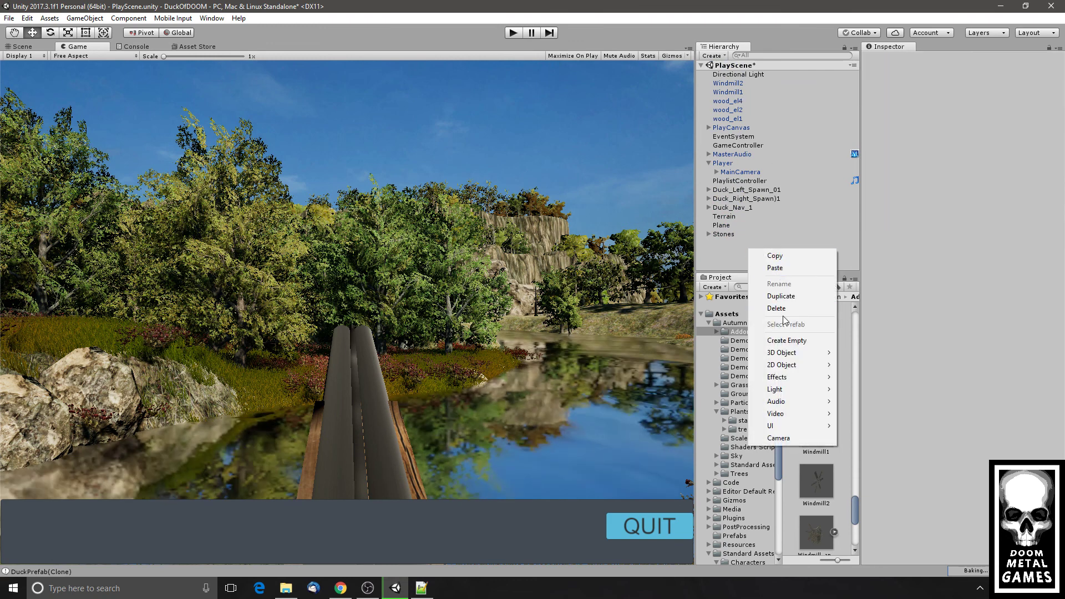
left_click(784, 341)
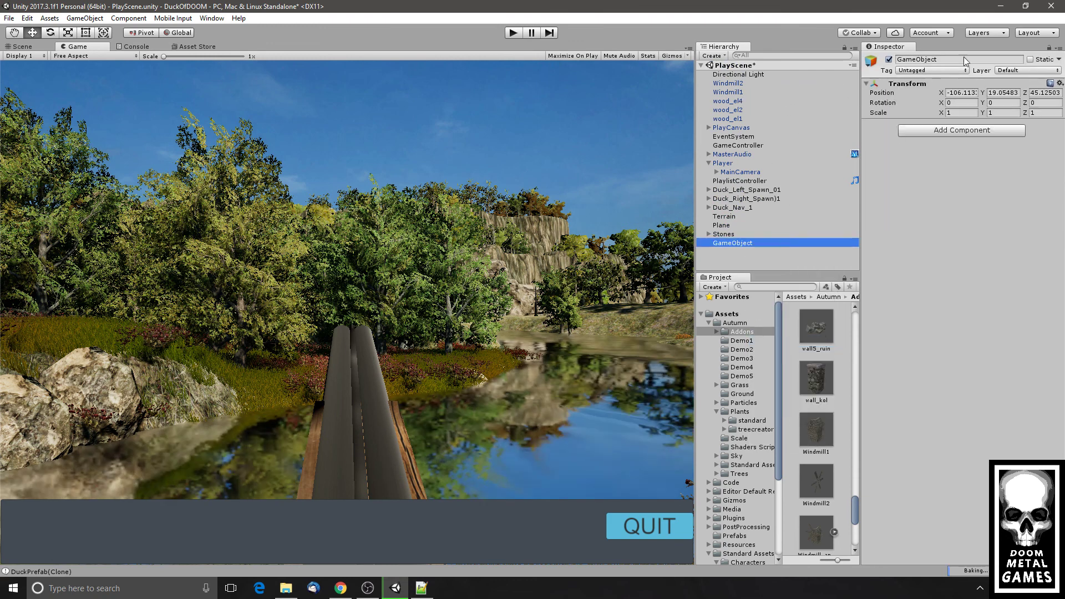
left_click(964, 59)
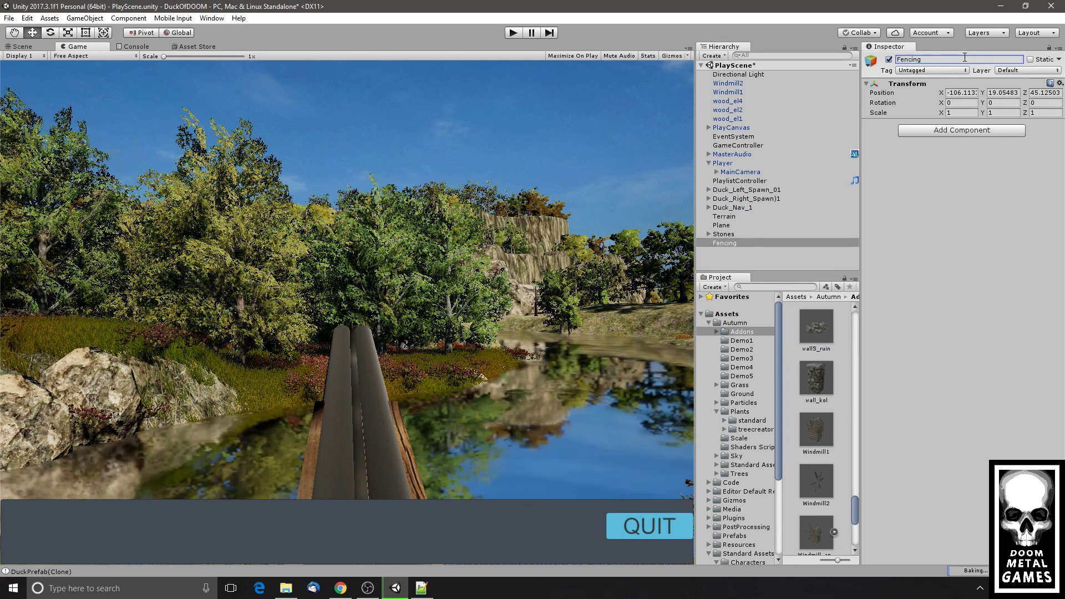
type("Fencing")
- Make wood_el4, wood_el2 and wood_el1 children of the Fencing object
left_click(728, 101)
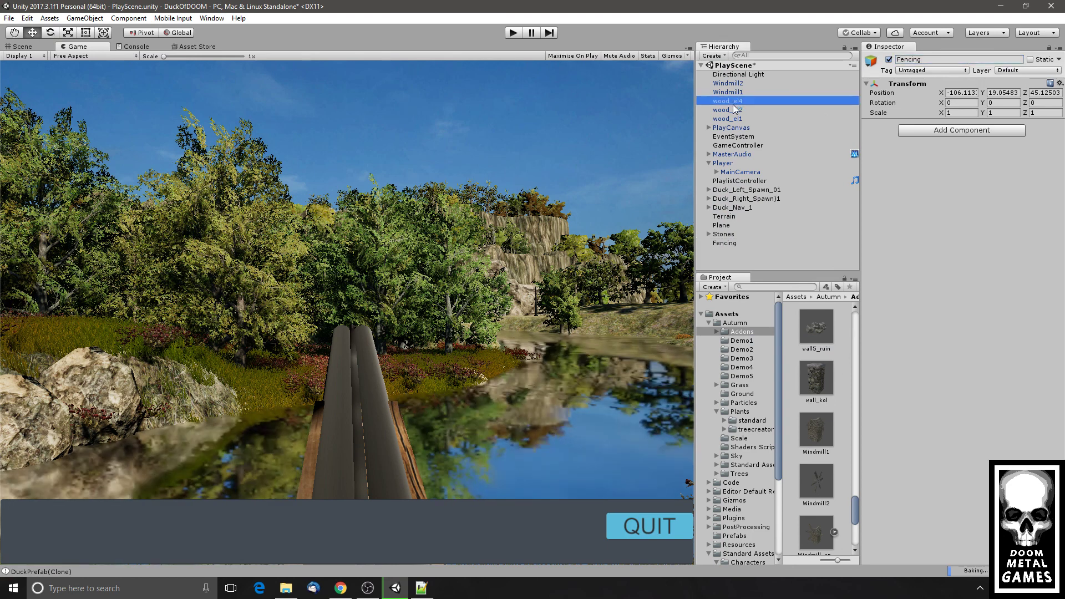
left_click(731, 118, "shift")
left_click_drag(733, 109, 732, 247)
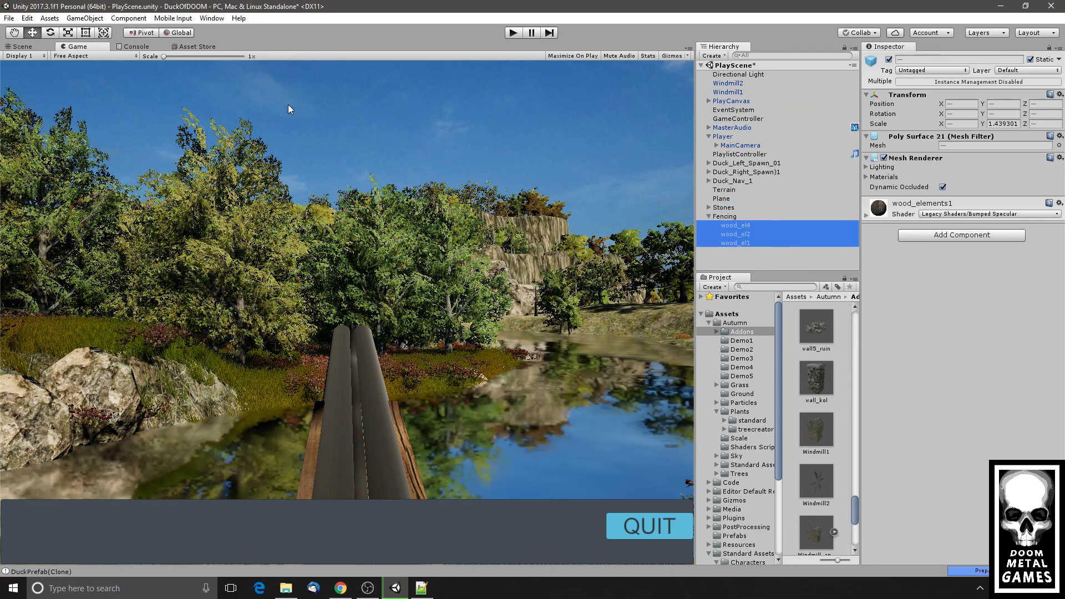
- Duplicate the wood_el2 and wood_el1 fence sections within the Fencing group
left_click(38, 47)
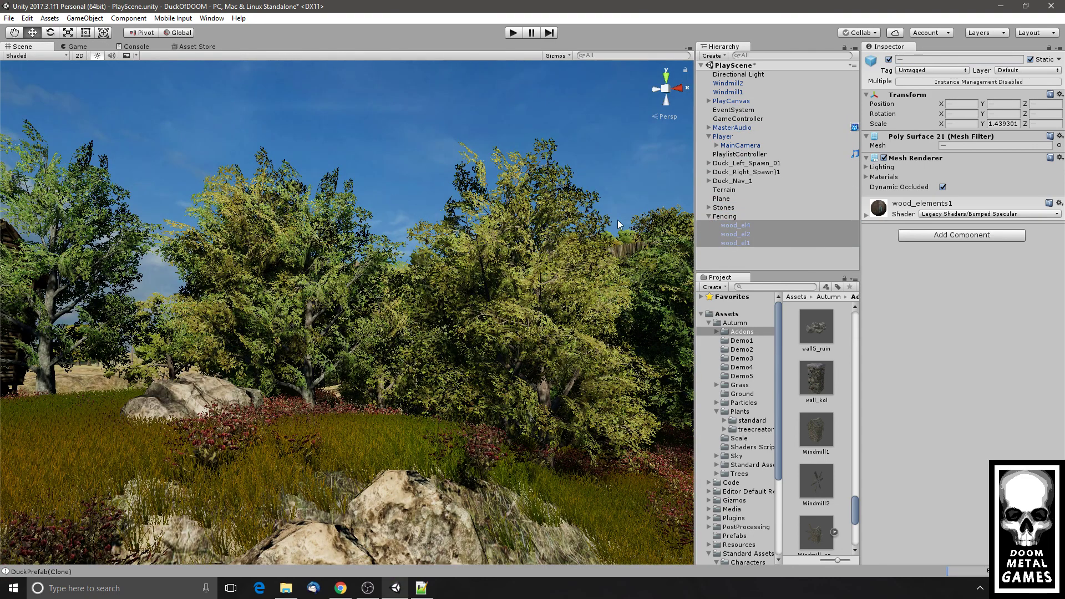
double_click(730, 228)
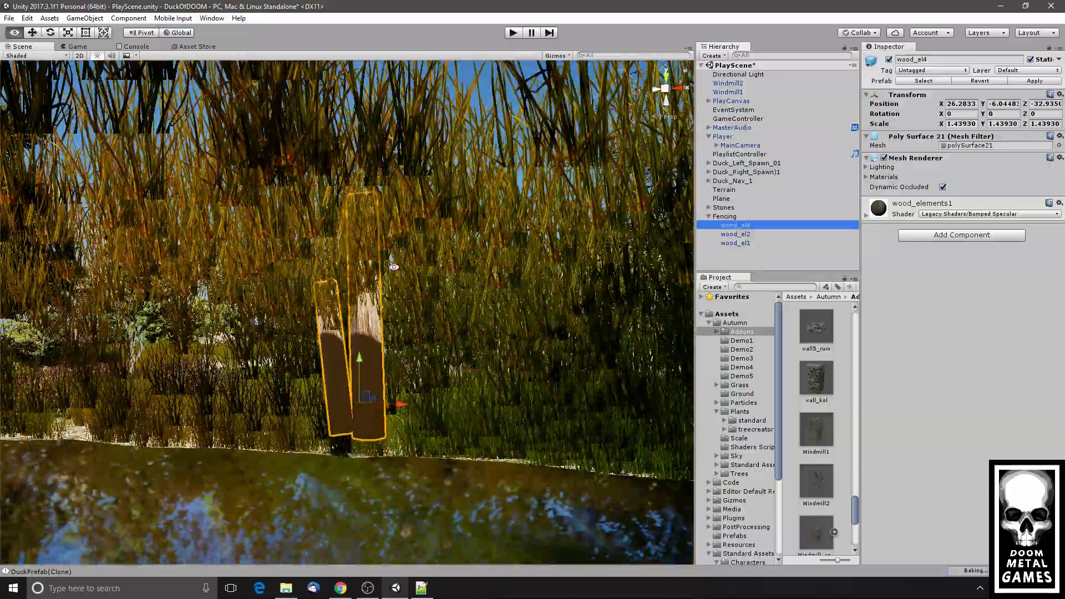
left_click_drag(503, 299, 760, 389, "alt")
scroll(665, 411, "down", 5)
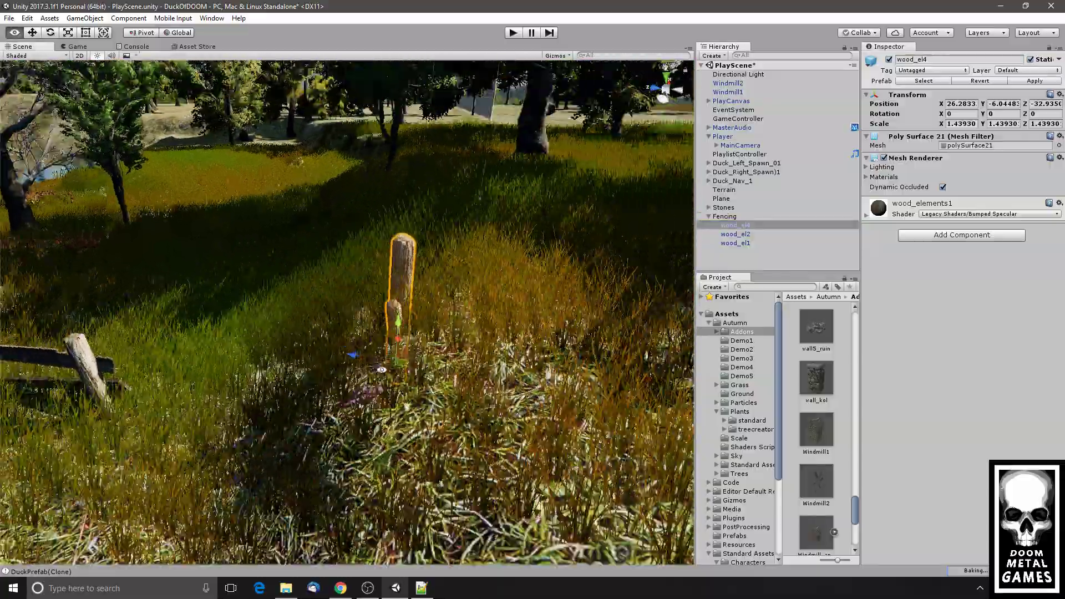
middle_click_drag(350, 359, 551, 314)
left_click_drag(551, 314, 674, 255, "alt")
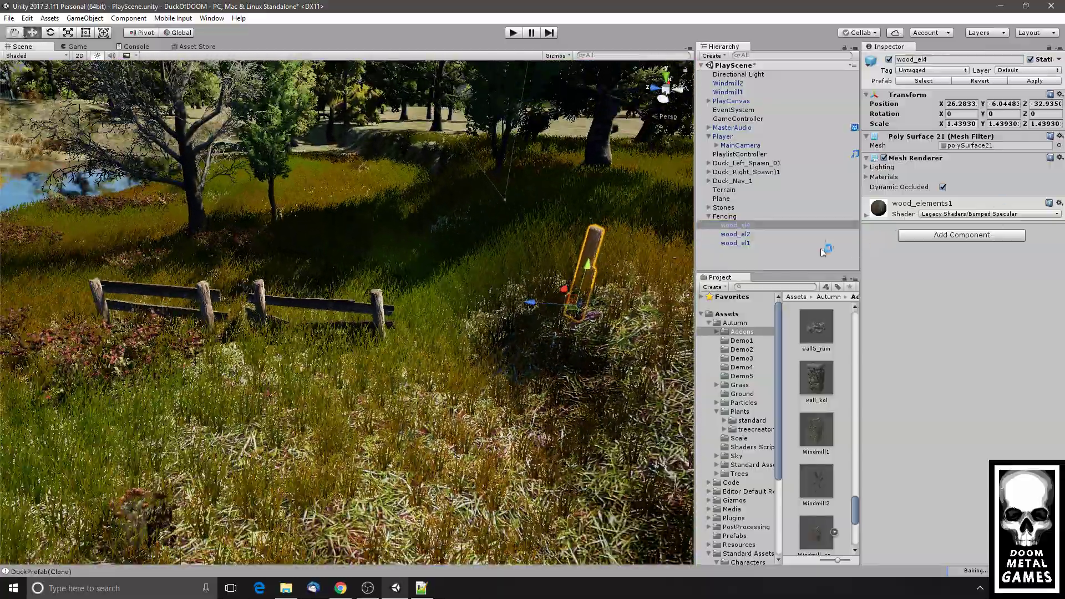
left_click(735, 234)
left_click(736, 243, "shift")
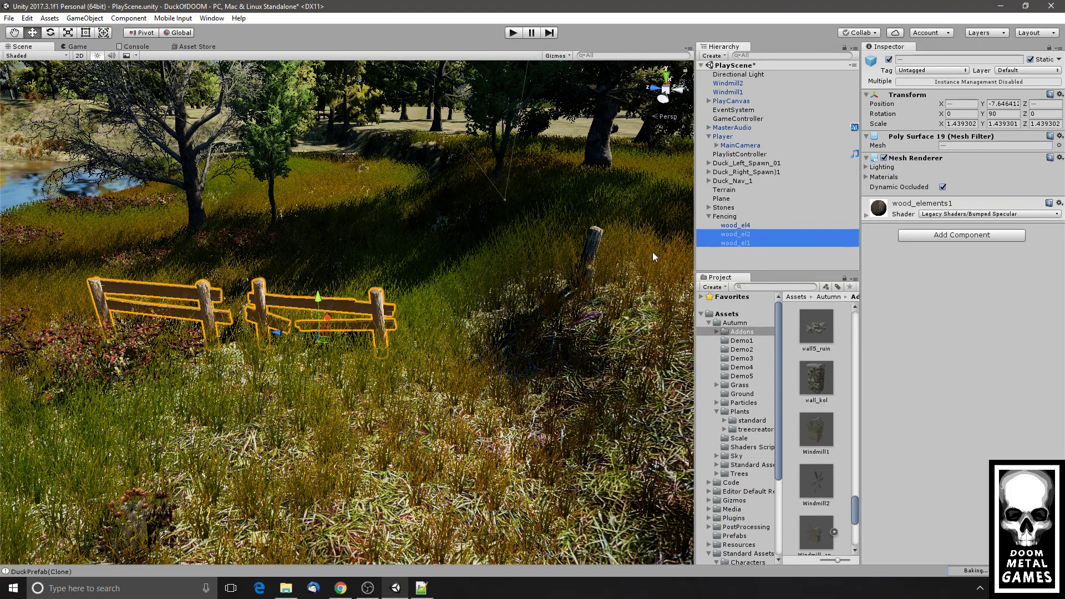
key("ctrl+d")
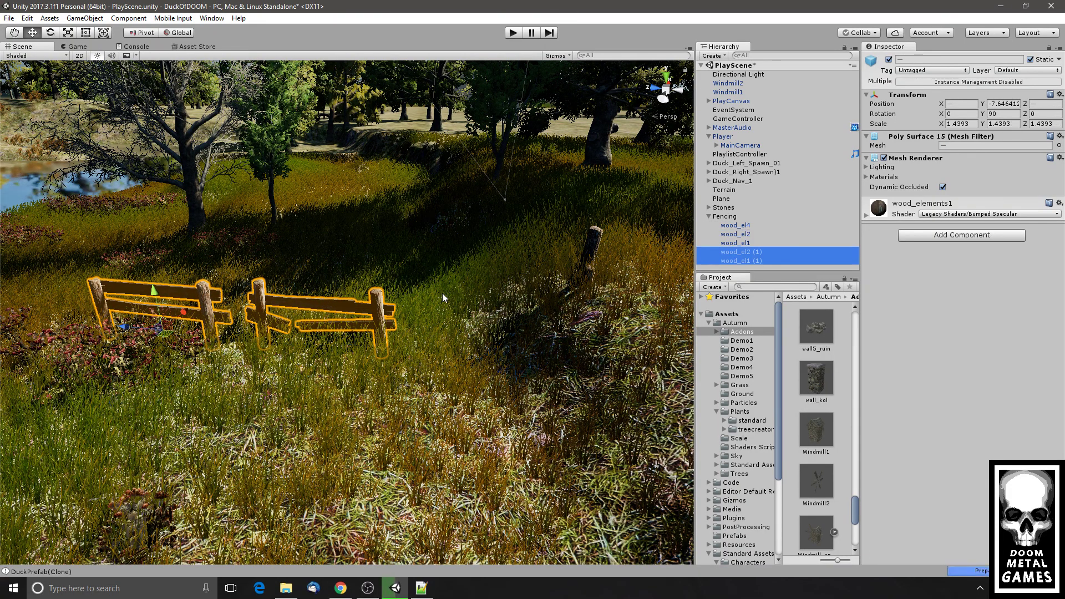
- Move both duplicated fence sections beside the lone wood_el4 post at Y position -4.98 and set their Y rotation to 0
left_click_drag(443, 298, 419, 380, "alt")
scroll(434, 333, "down", 3)
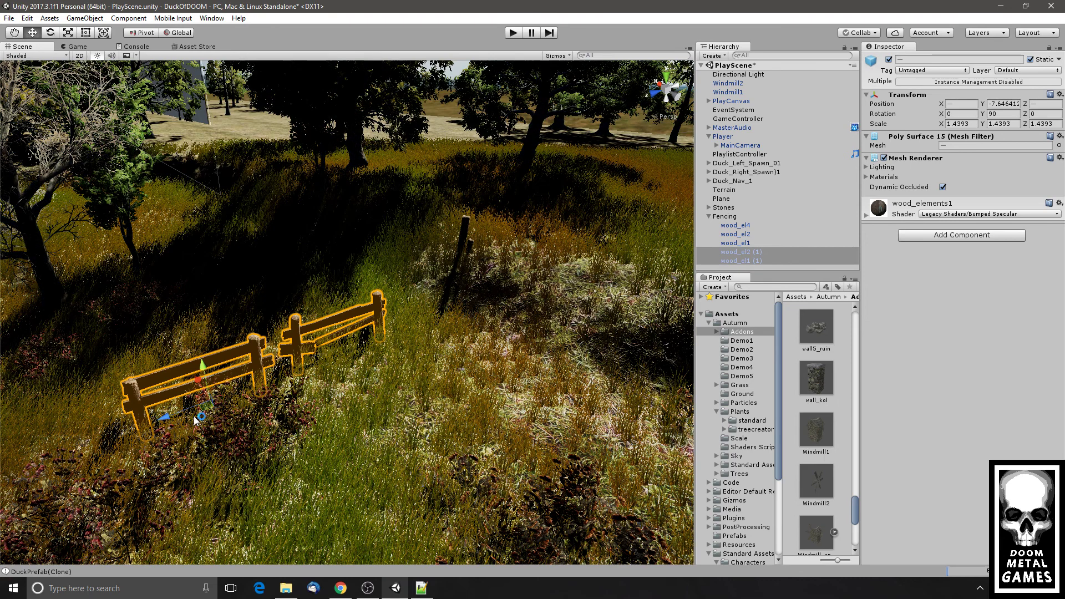
left_click_drag(168, 420, 509, 217)
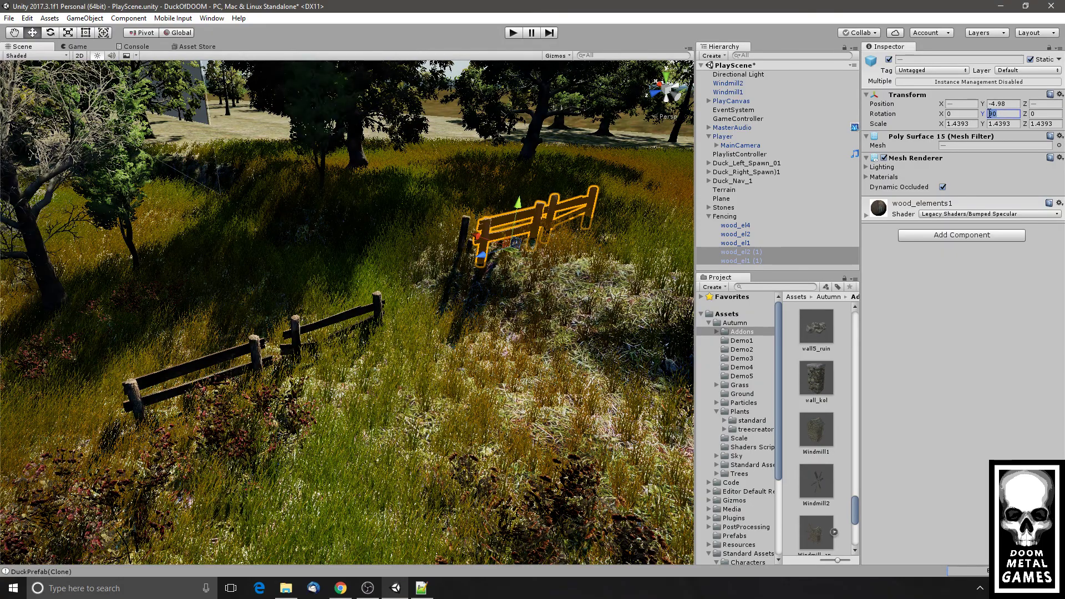
type("0")
left_click_drag(528, 369, 689, 343, "alt")
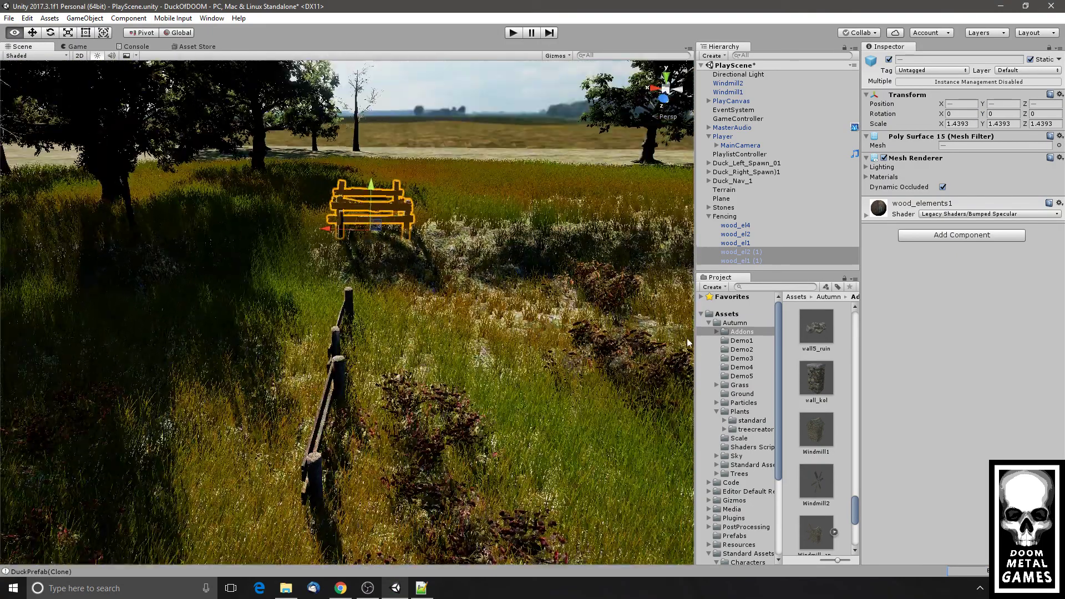
middle_click_drag(607, 272, 350, 384, "alt")
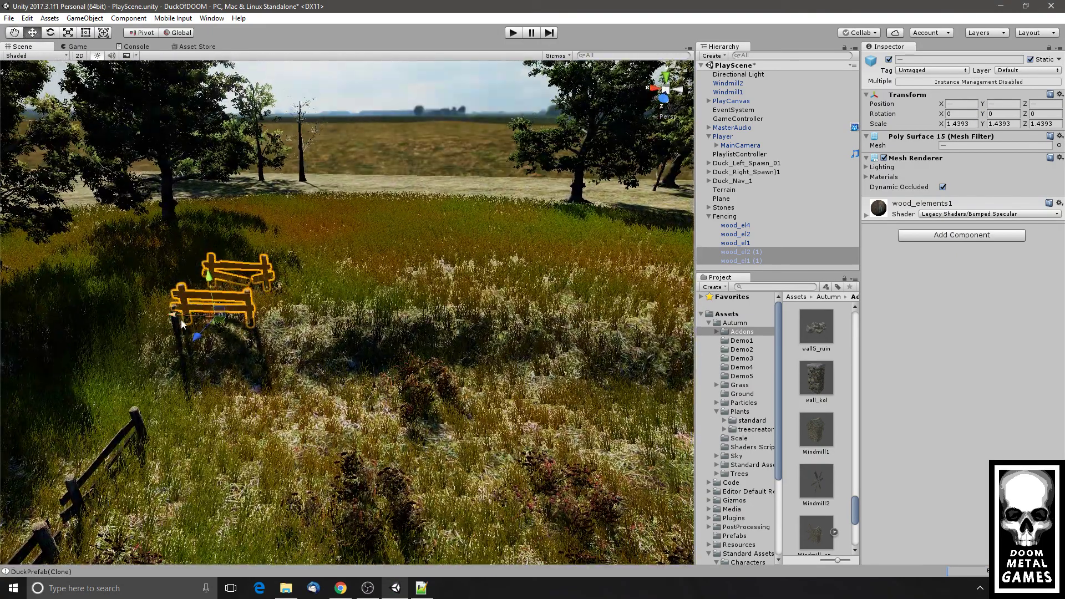
left_click_drag(182, 324, 314, 322)
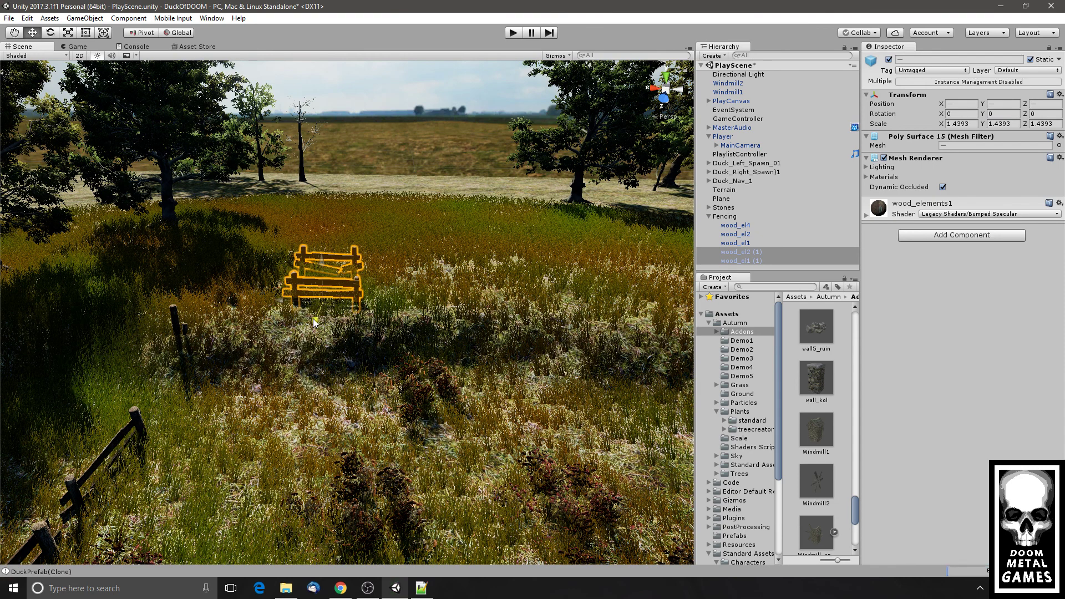
- Move wood_el2 (1) in line with the end of wood_el1 (1), at position 12.44, -4.98, -38.11
left_click(740, 261)
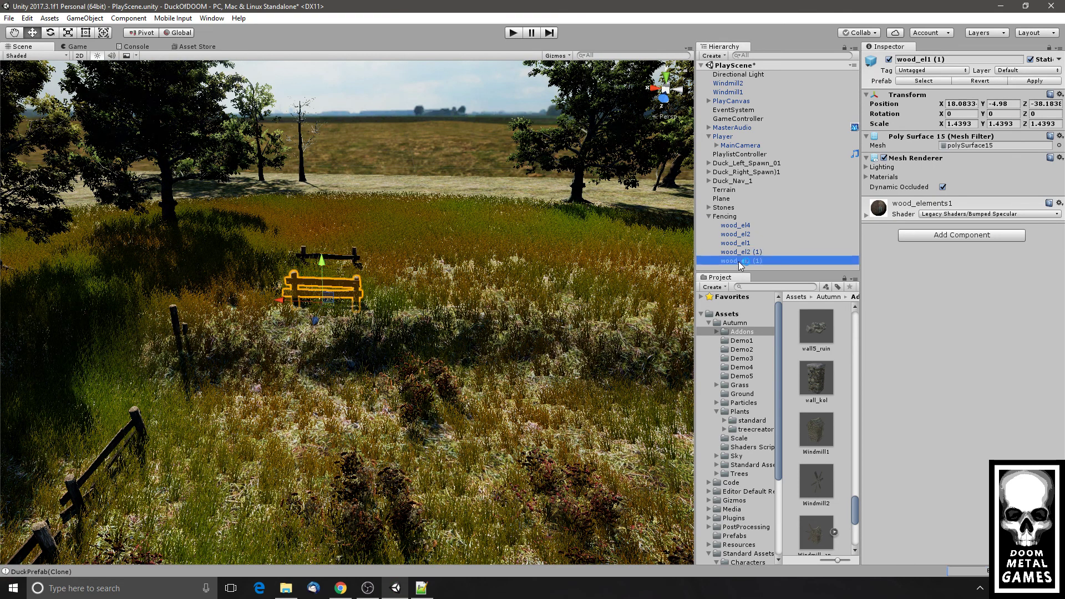
left_click(750, 251)
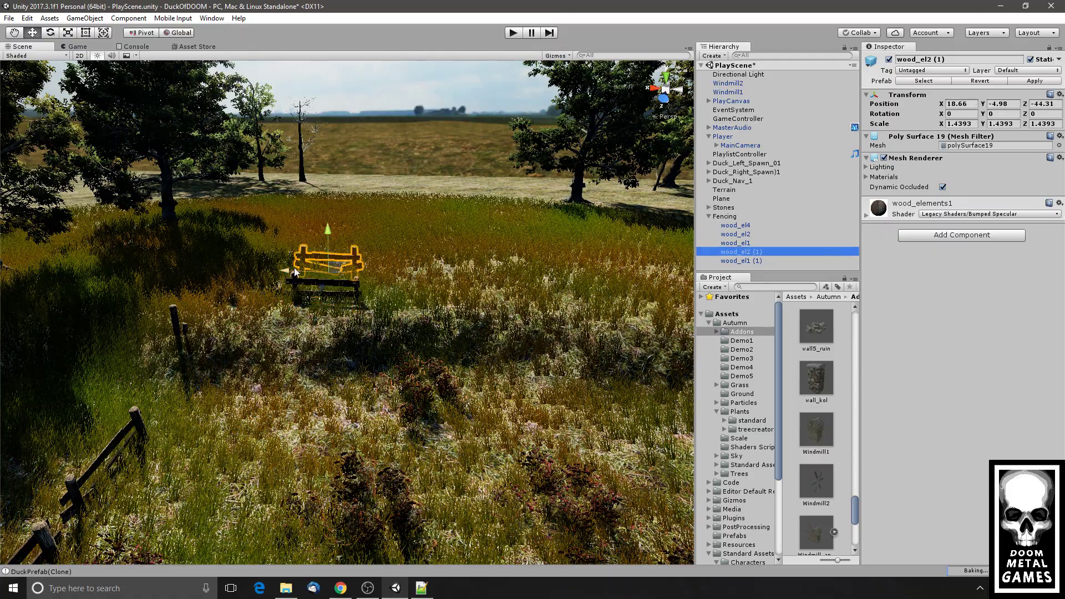
left_click_drag(323, 276, 387, 288)
left_click_drag(650, 341, 287, 370, "alt")
middle_click_drag(493, 362, 364, 343)
mouse_move(524, 378)
left_mouse_down()
mouse_move(375, 387)
mouse_move(428, 384)
mouse_move(411, 355)
mouse_move(517, 363)
left_mouse_up()
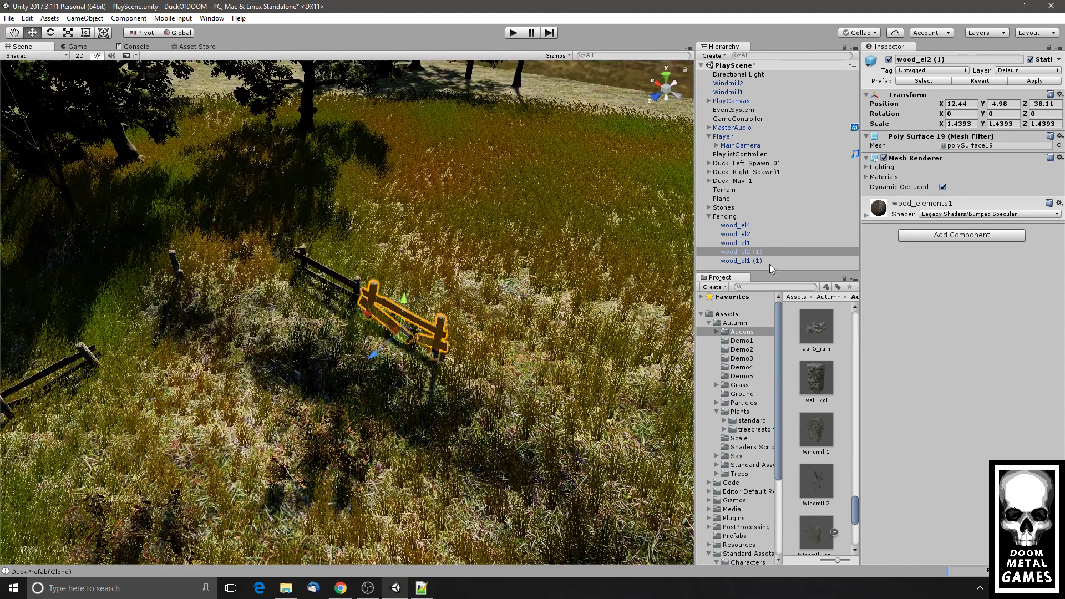
- Duplicate wood_el1 (1) and extend the fence row by placing the copy at X position 6.76
left_click(757, 261)
key("ctrl+d")
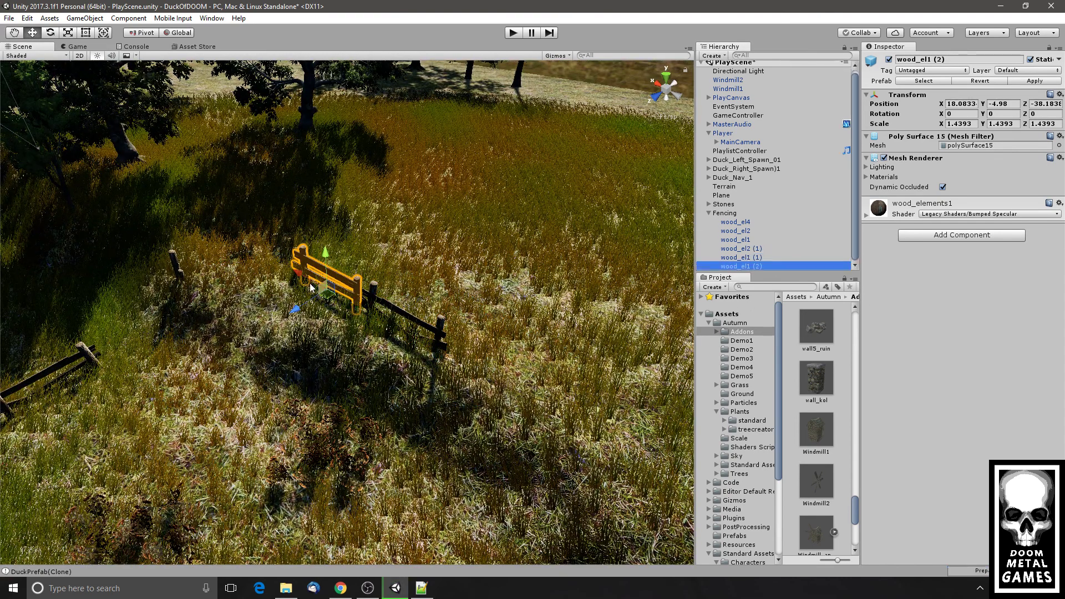
left_click_drag(298, 276, 431, 351)
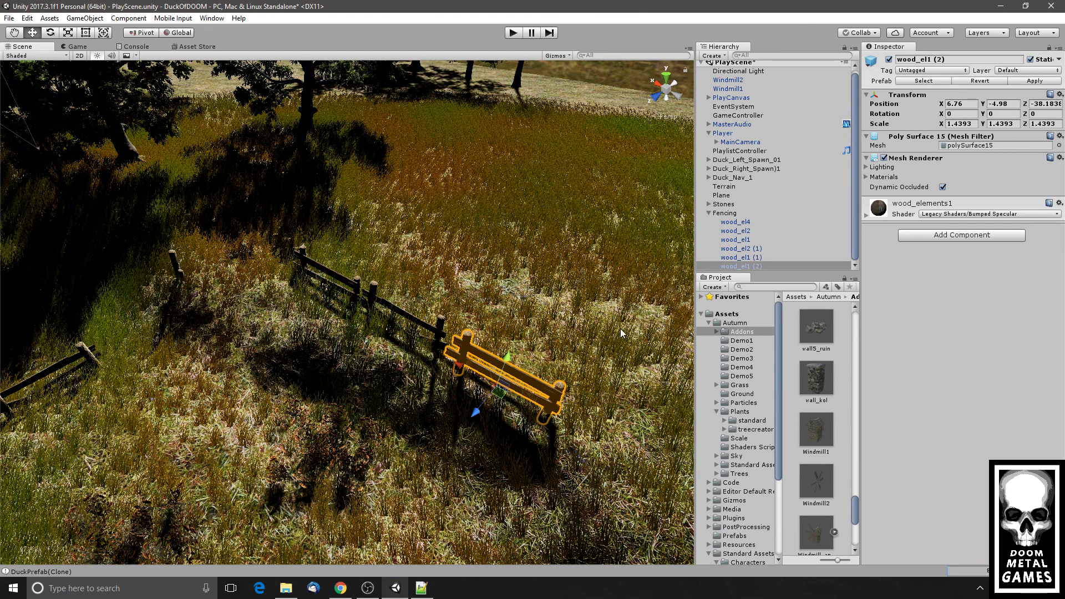
- Find the broken wood_el3 post in the Autumn Addons prefabs, add it to the Fencing group and frame it in the scene
scroll(837, 461, "up", 5)
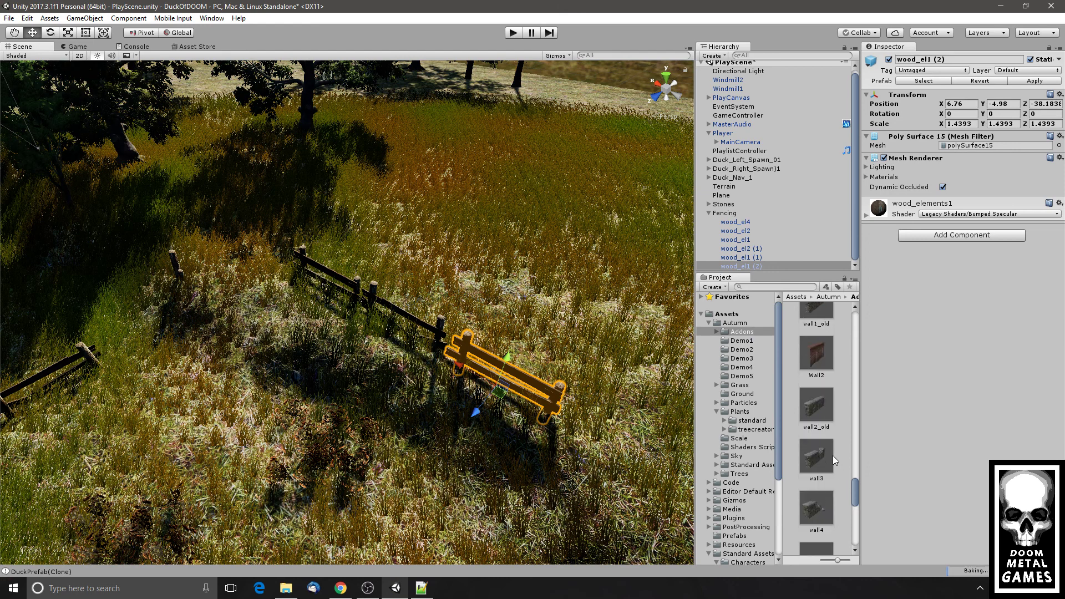
scroll(833, 455, "up", 5)
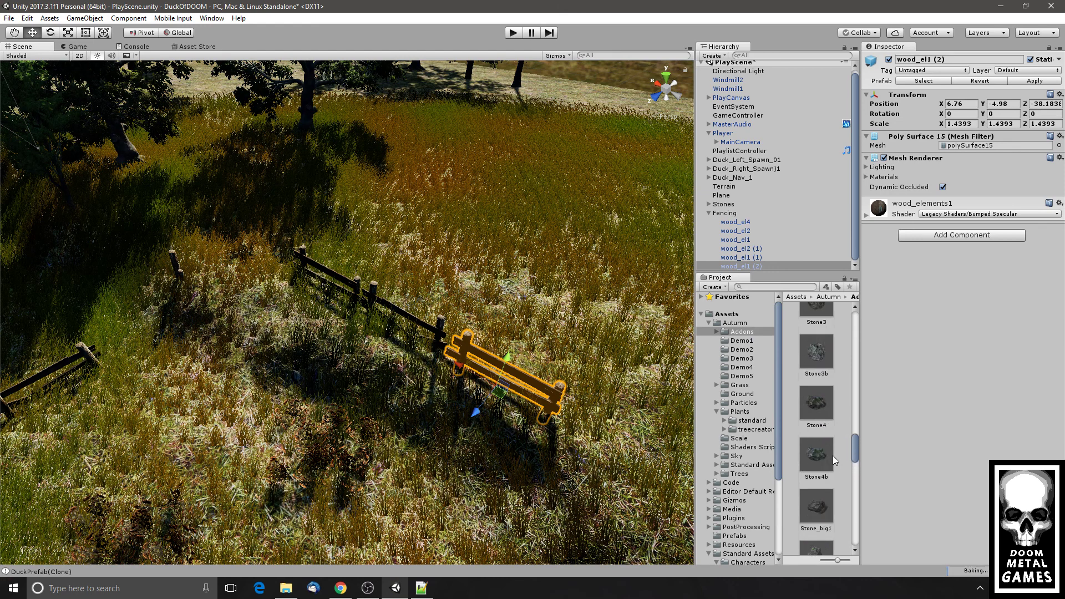
scroll(832, 455, "up", 5)
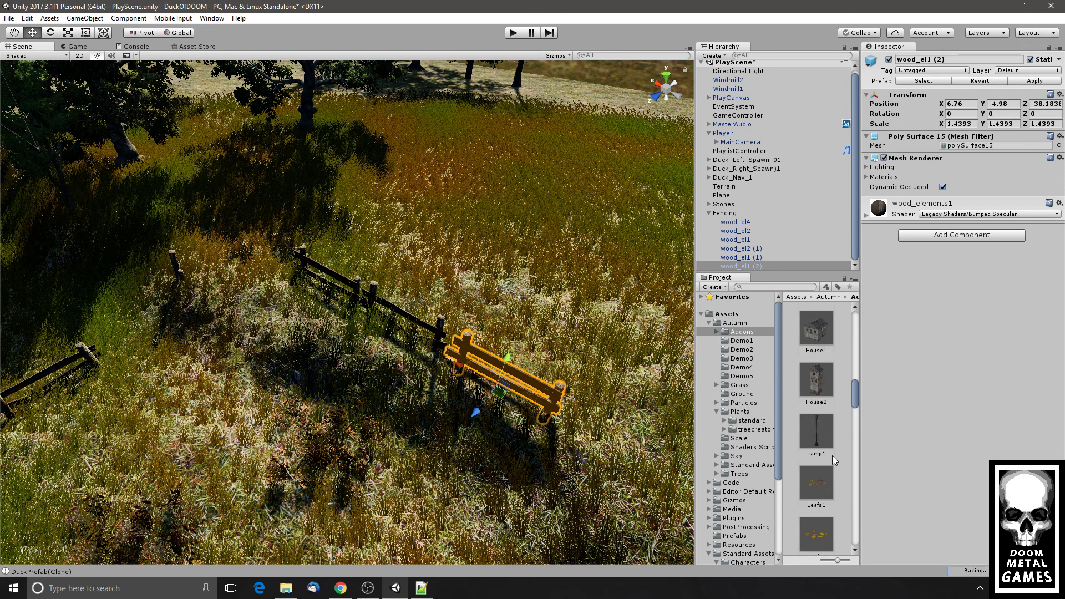
scroll(833, 455, "up", 5)
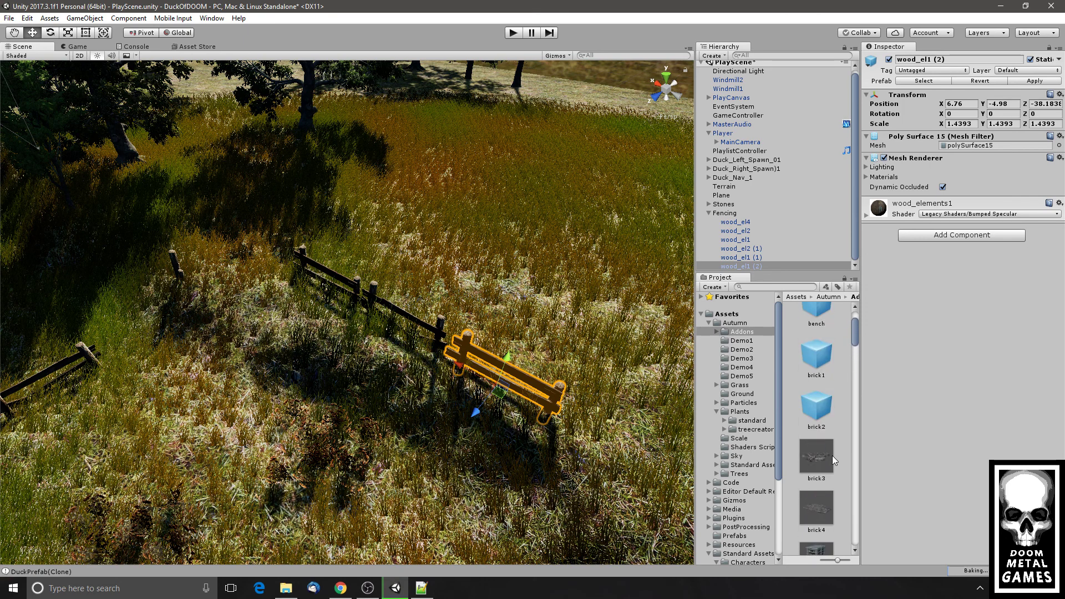
scroll(832, 455, "down", 5)
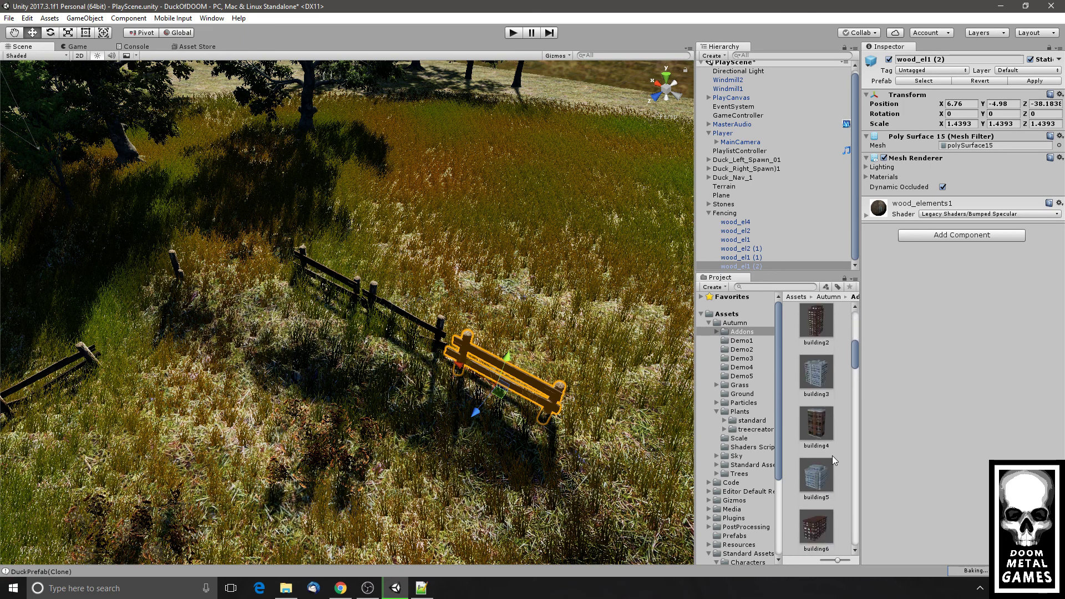
scroll(832, 456, "down", 10)
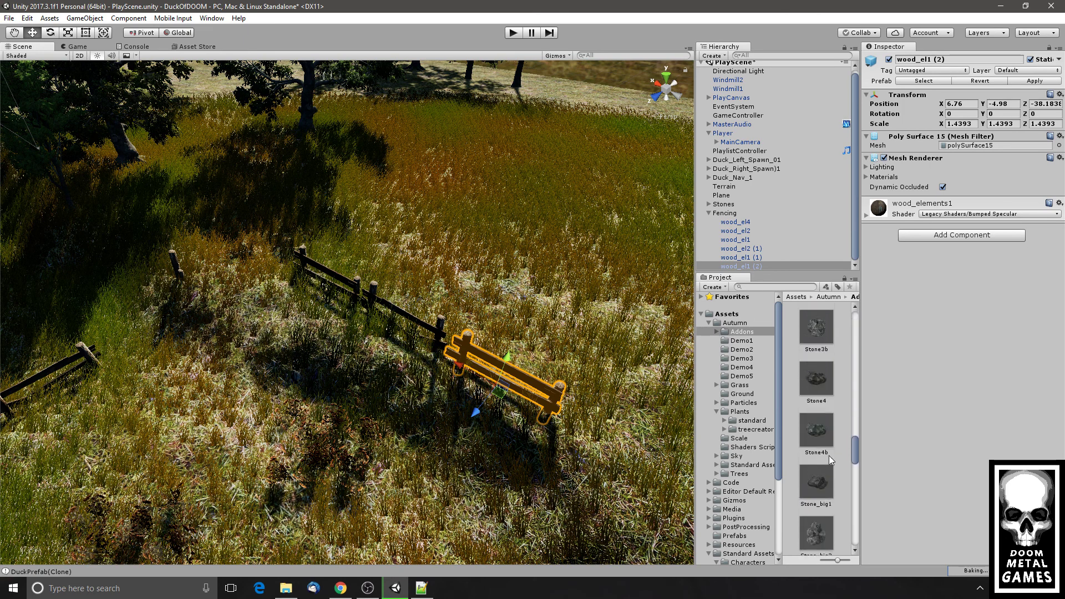
scroll(828, 466, "down", 8)
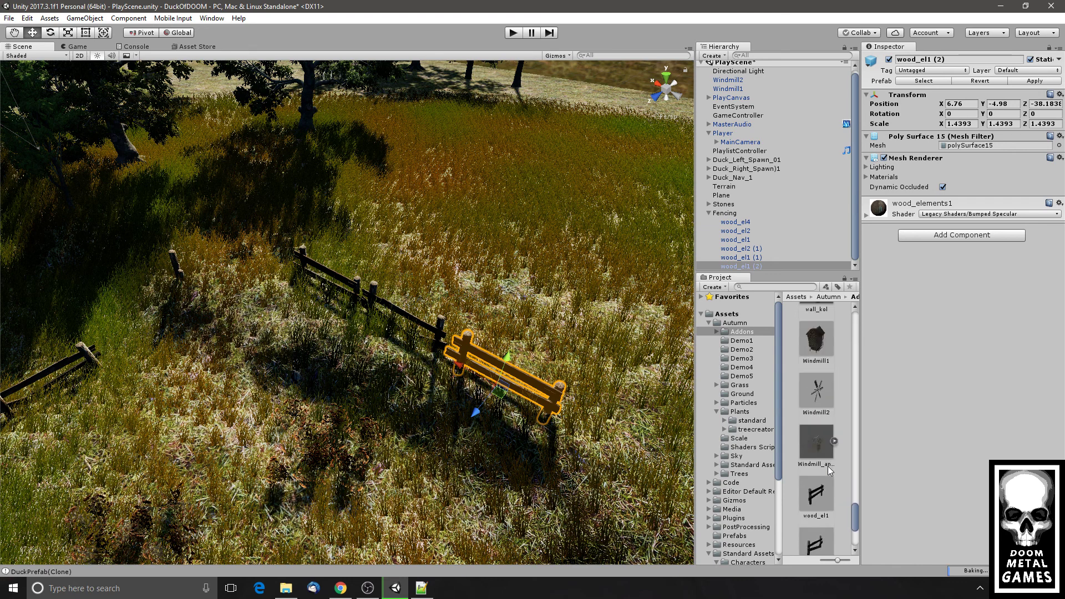
scroll(828, 470, "down", 1)
scroll(831, 453, "up", 1)
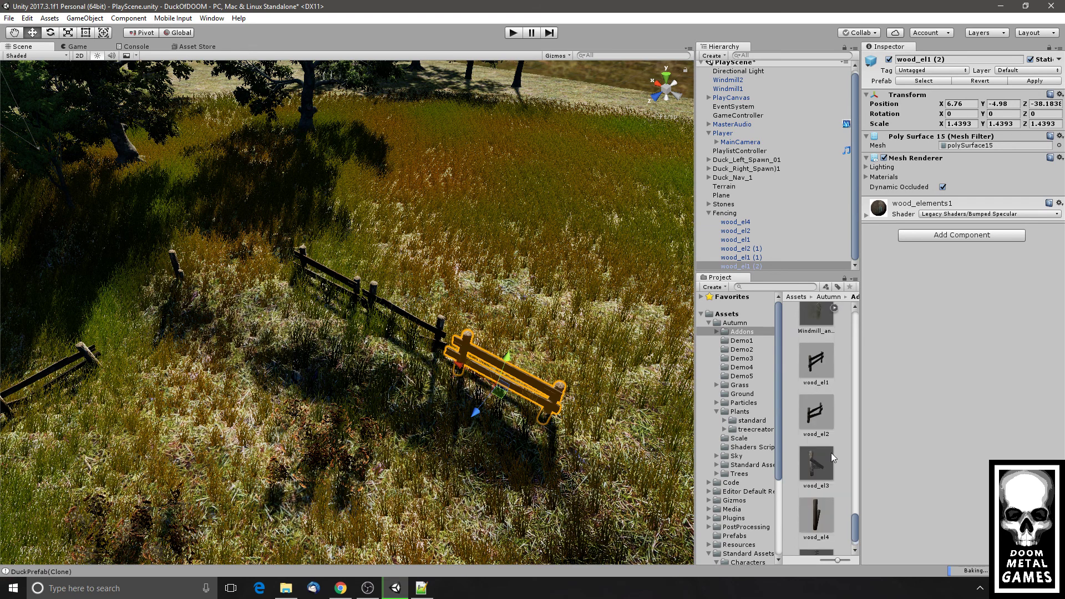
scroll(831, 453, "down", 1)
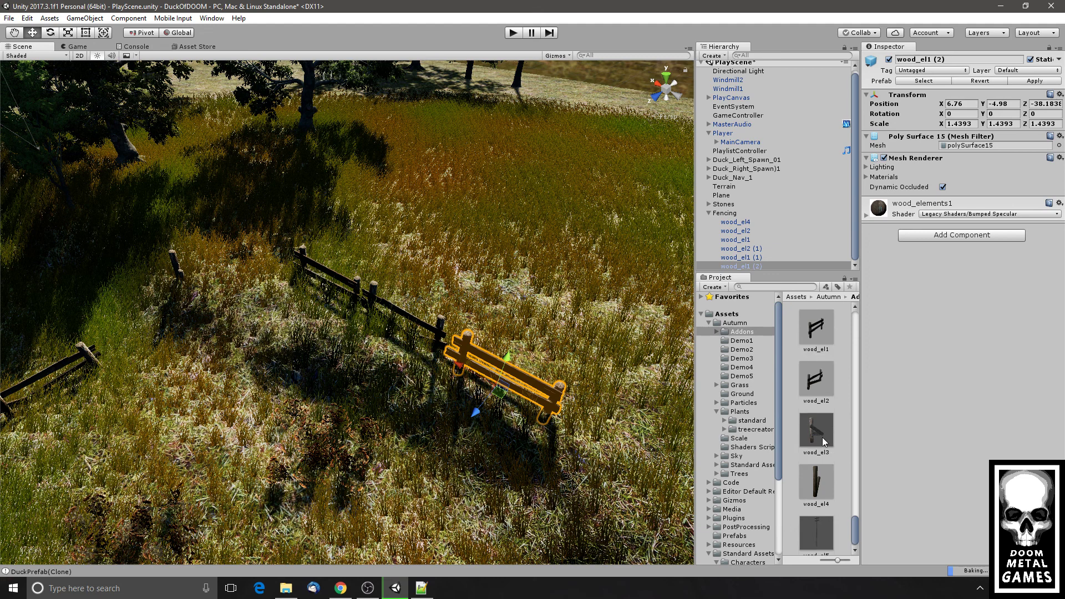
left_click(824, 441)
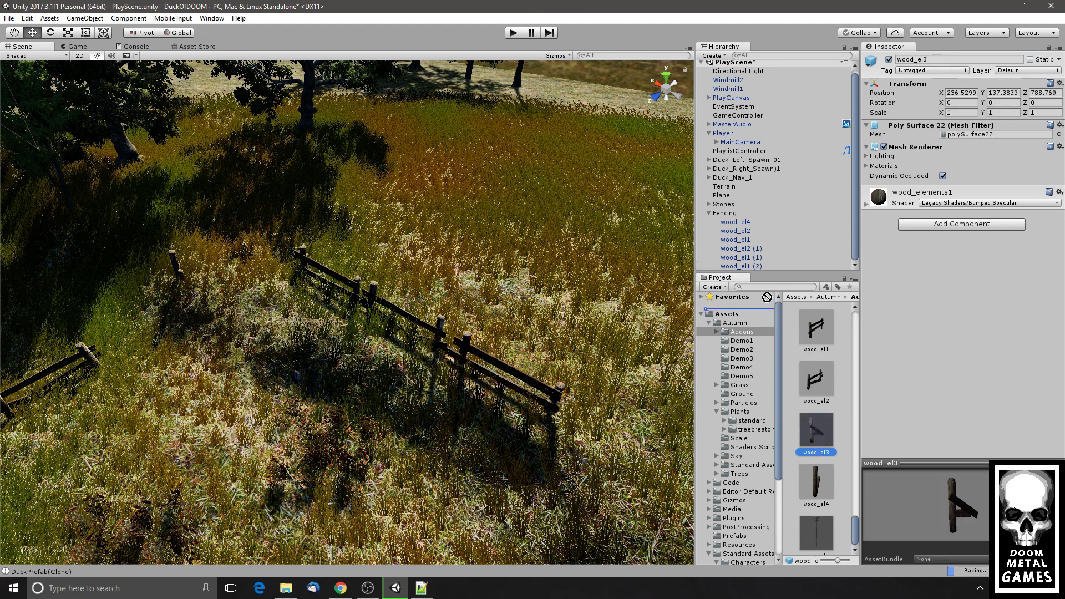
left_click_drag(752, 266, 752, 267)
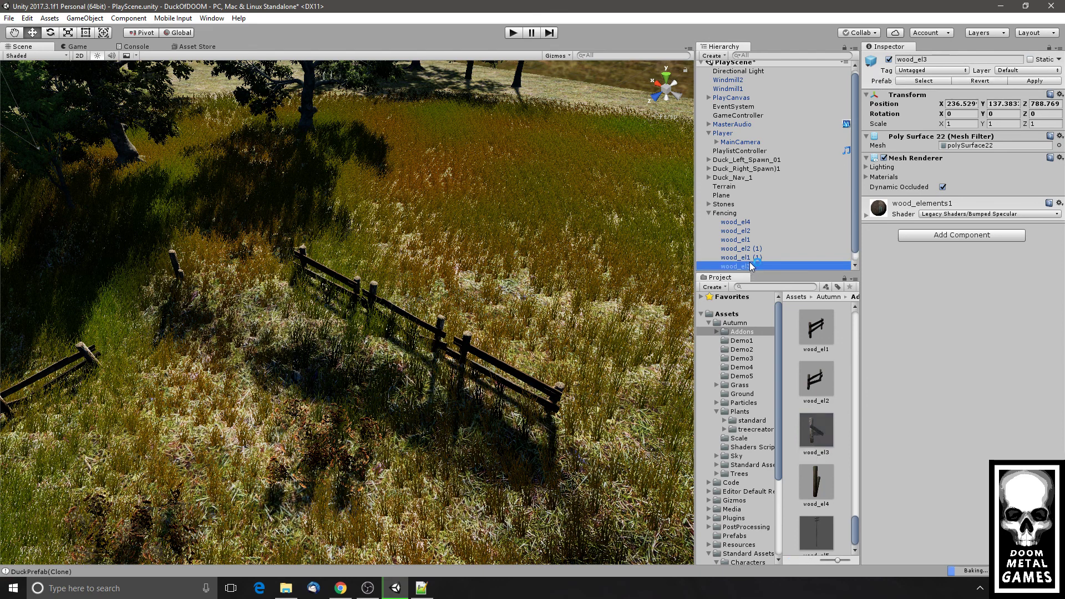
double_click(728, 258)
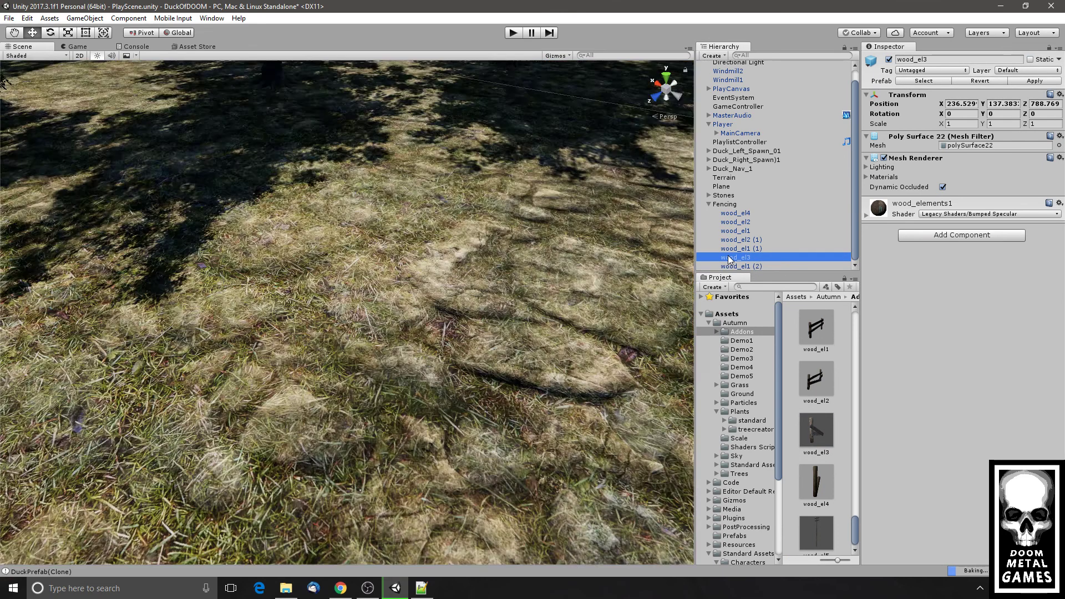
left_click_drag(463, 259, 535, 211, "alt")
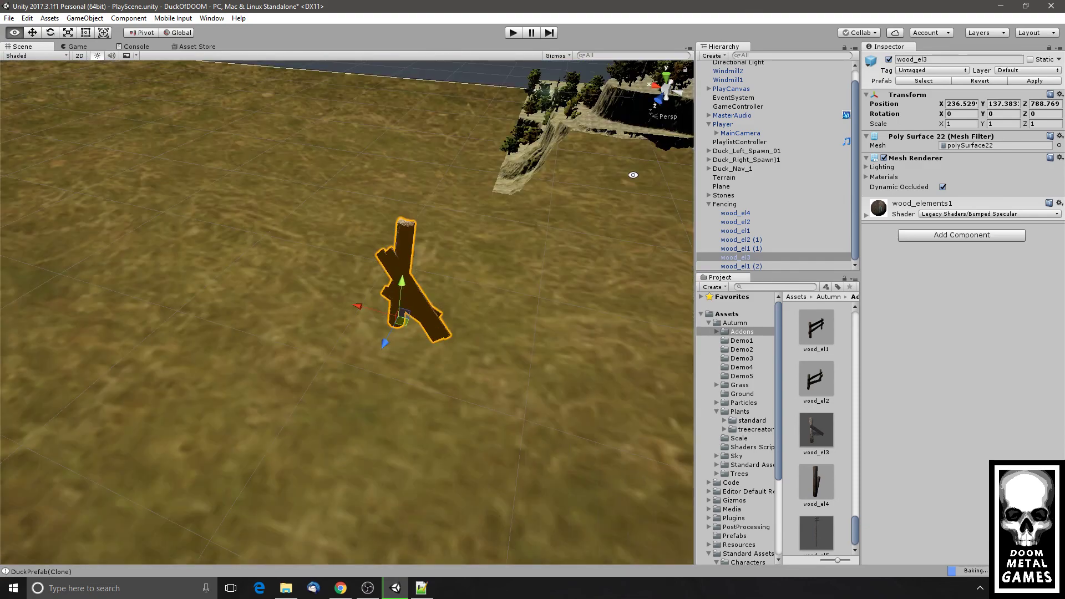
- Copy the transform values of wood_el1 (1) onto wood_el3 and move it along the fence row to X position 9.17
double_click(738, 248)
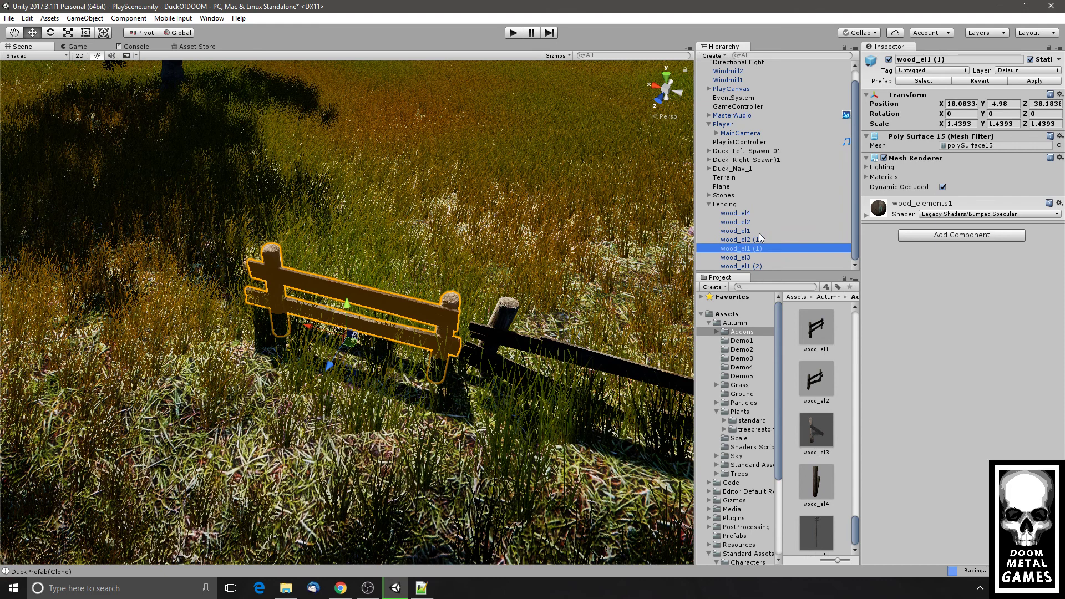
left_click(1061, 94)
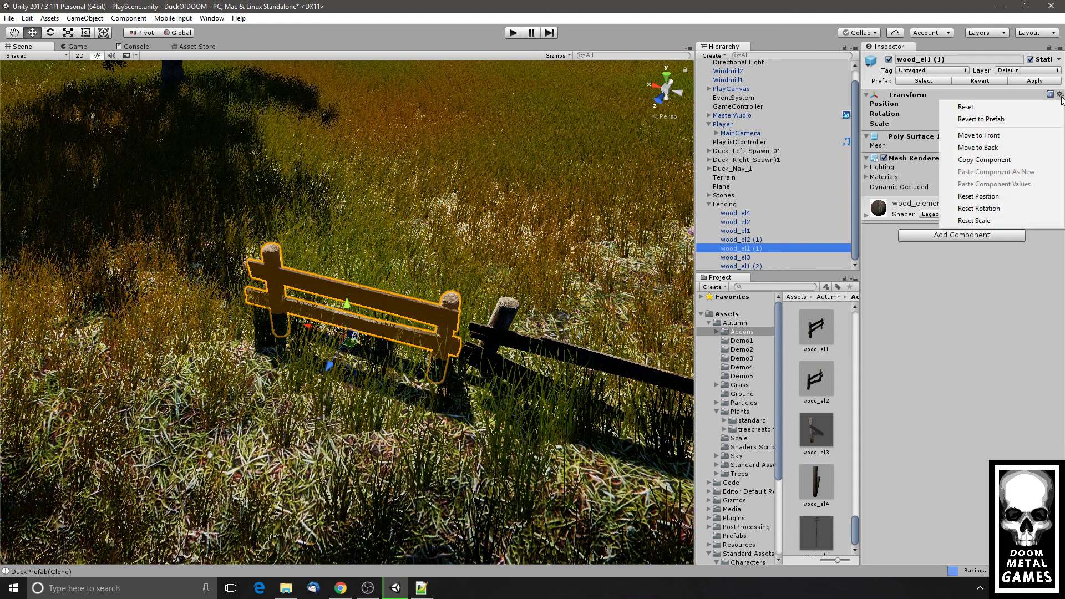
left_click(1009, 164)
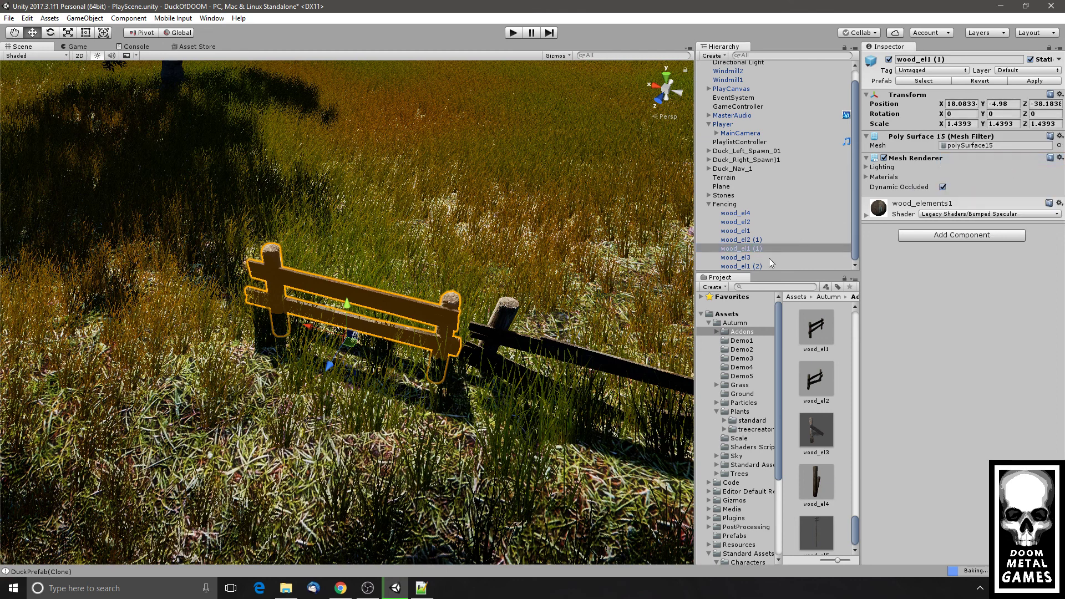
left_click(724, 257)
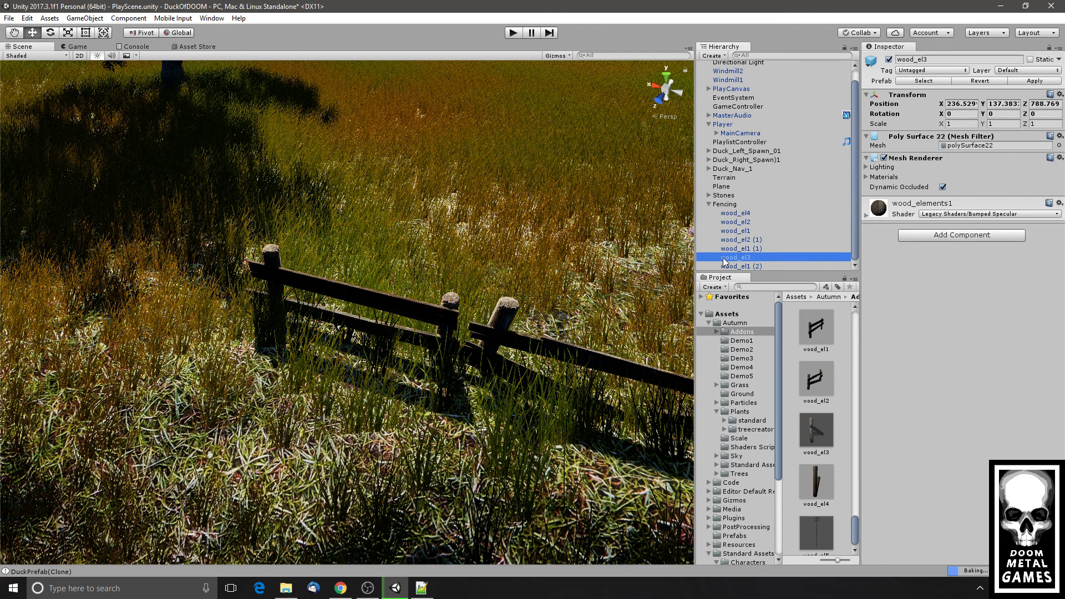
left_click(1059, 95)
left_click(1027, 185)
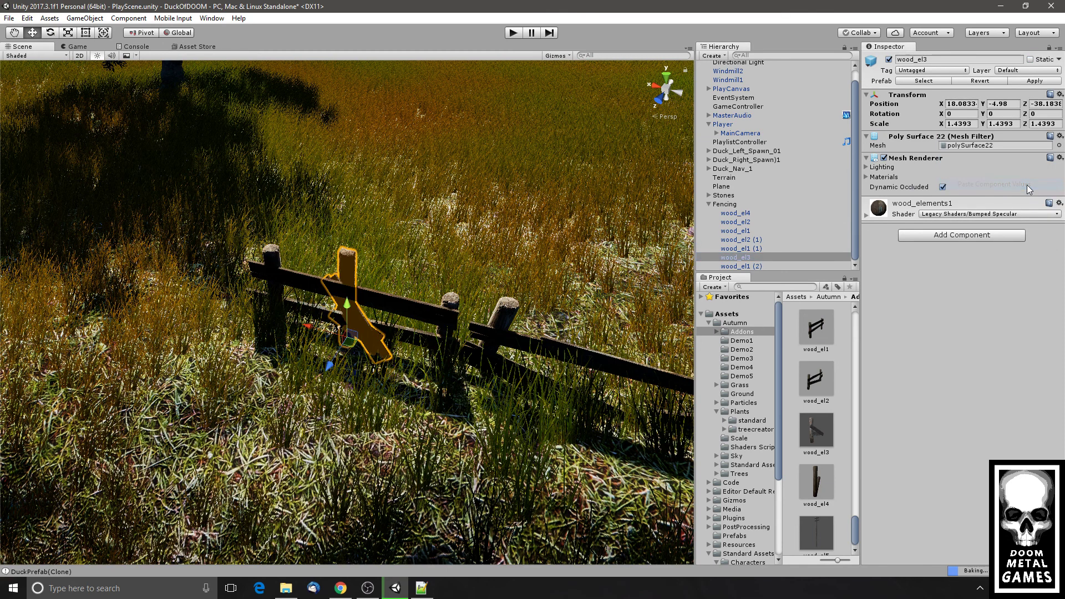
left_click_drag(303, 330, 701, 441)
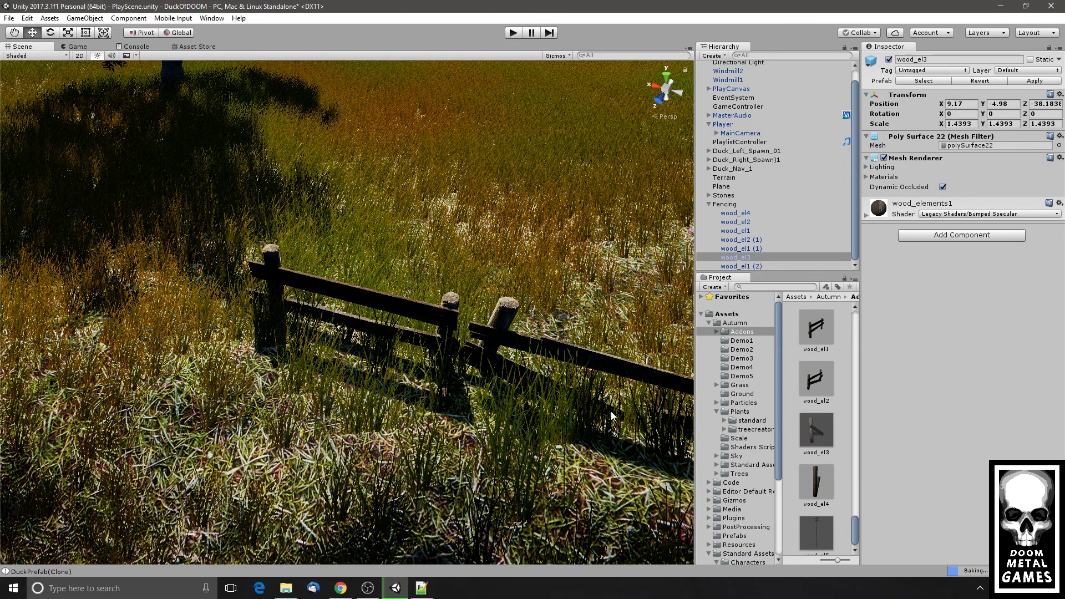
- Move the broken wood_el3 post along the fence row beyond wood_el1 (2), to X position 2.66
left_click(592, 410)
middle_click_drag(596, 410, 265, 318)
left_click_drag(270, 352, 578, 319, "alt")
left_click(740, 259)
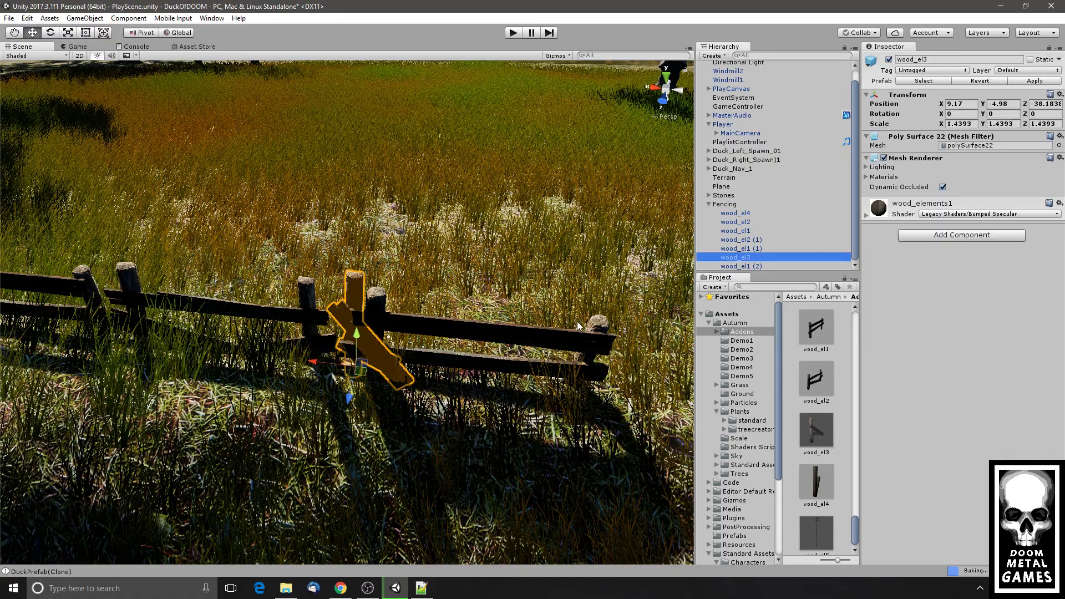
left_click_drag(438, 365, 549, 354, "alt")
left_click_drag(370, 351, 574, 322)
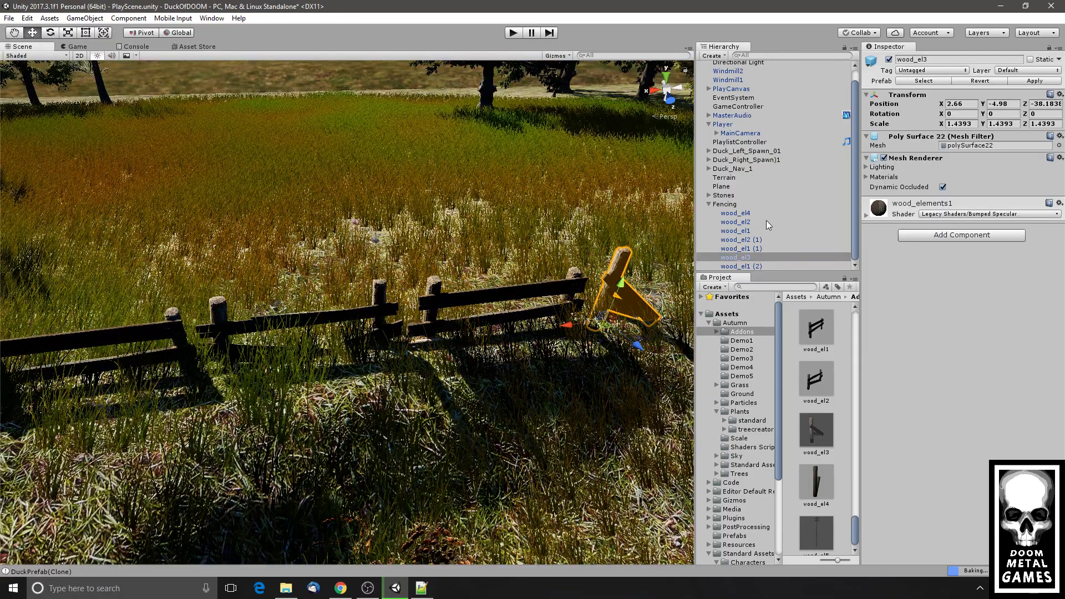
- Set the wood_elements1 material on wood_el3 to the Standard shader and mark wood_el3 as static
left_click(972, 213)
left_click(972, 224)
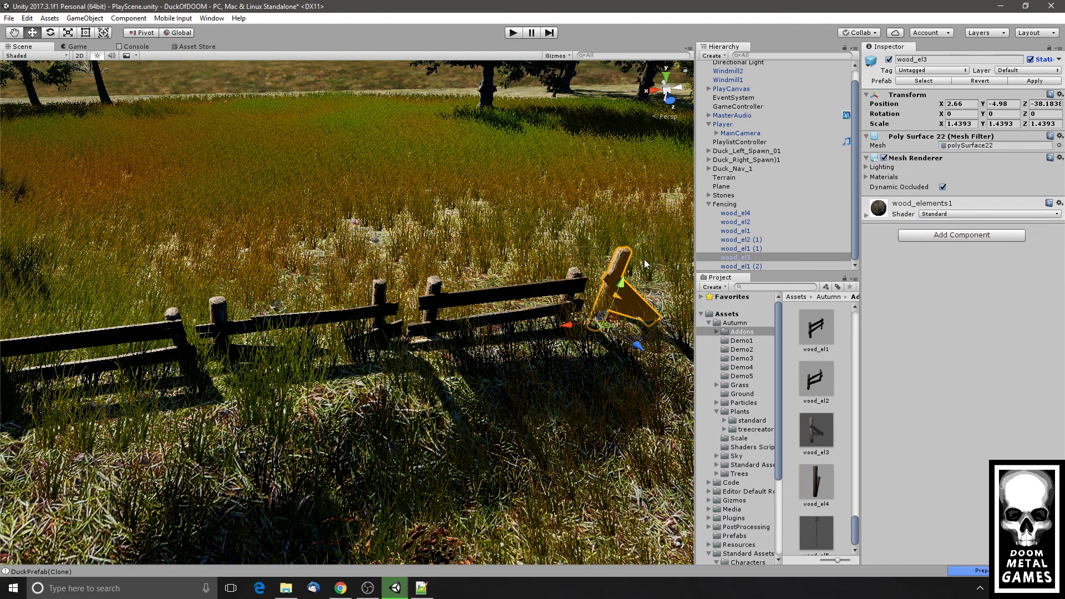
left_click_drag(645, 264, 593, 260, "alt")
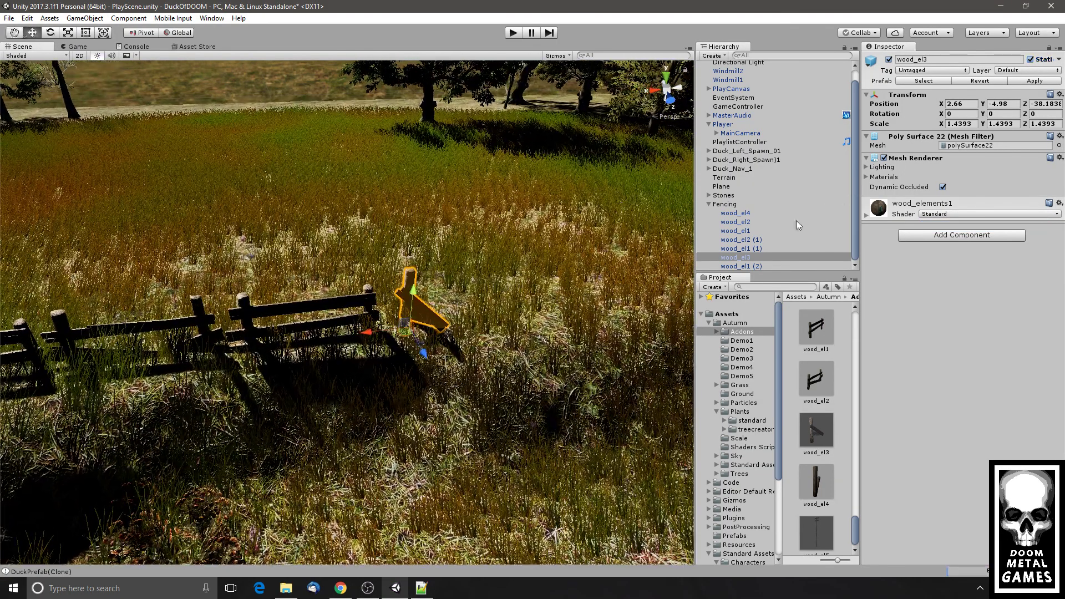
- Duplicate wood_el2 (1) and move the copy past the broken post to X position -5.82, leaving a gap in the fence
left_click(732, 240)
key("ctrl+d")
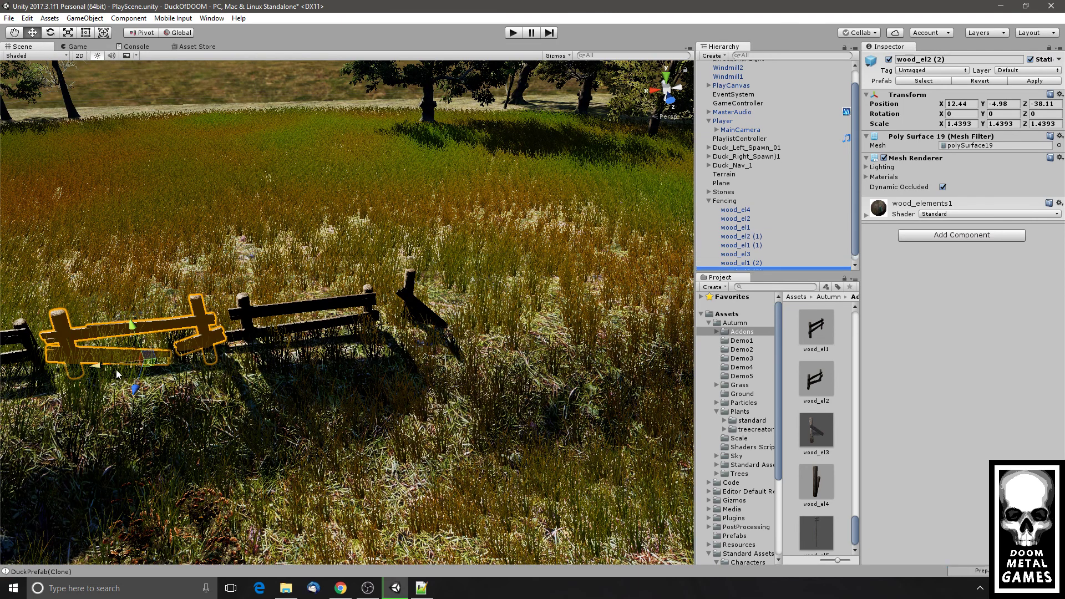
left_click_drag(95, 365, 627, 233)
scroll(634, 290, "down", 2)
middle_click_drag(600, 318, 488, 325)
left_click_drag(488, 325, 459, 362, "alt")
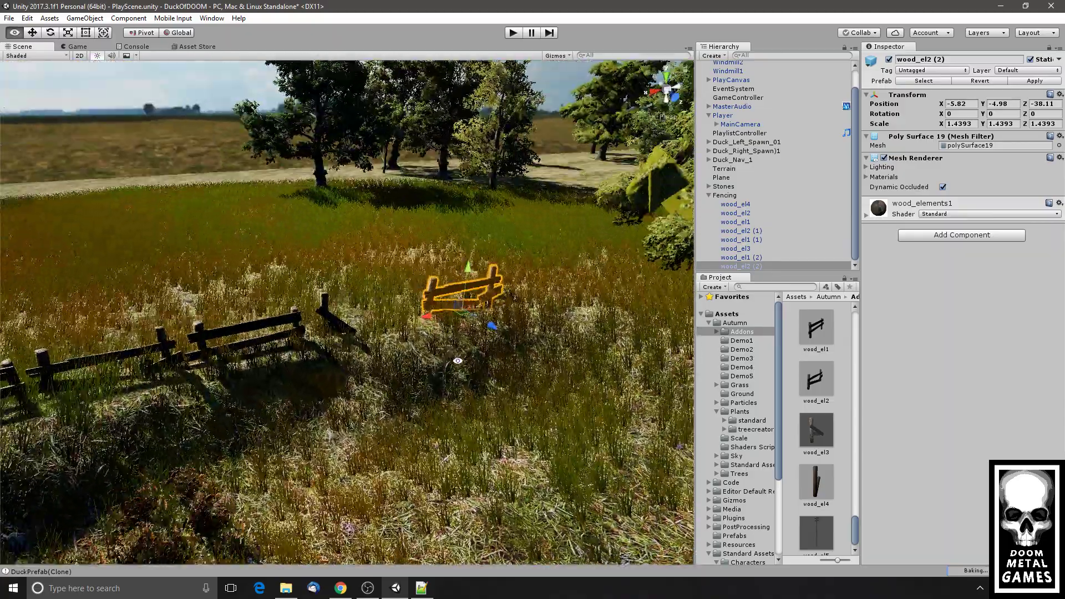
middle_click_drag(369, 385, 478, 365)
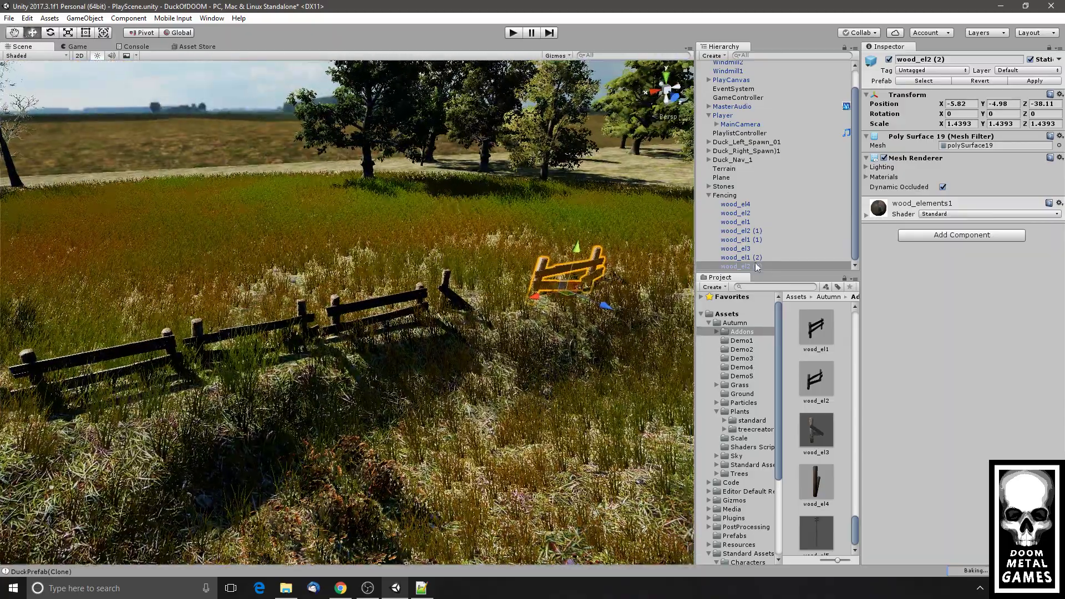
- Duplicate wood_el1 (2) twice and line the copies up beyond wood_el2 (2), the last one at X position -17.72
left_click(745, 230)
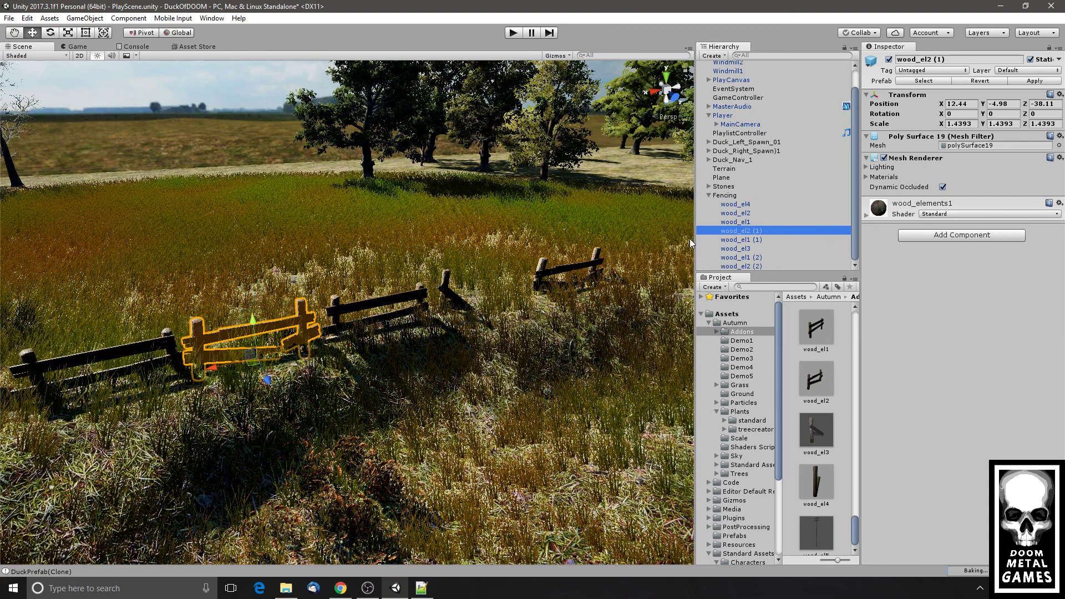
left_click(743, 223)
scroll(366, 369, "down", 5)
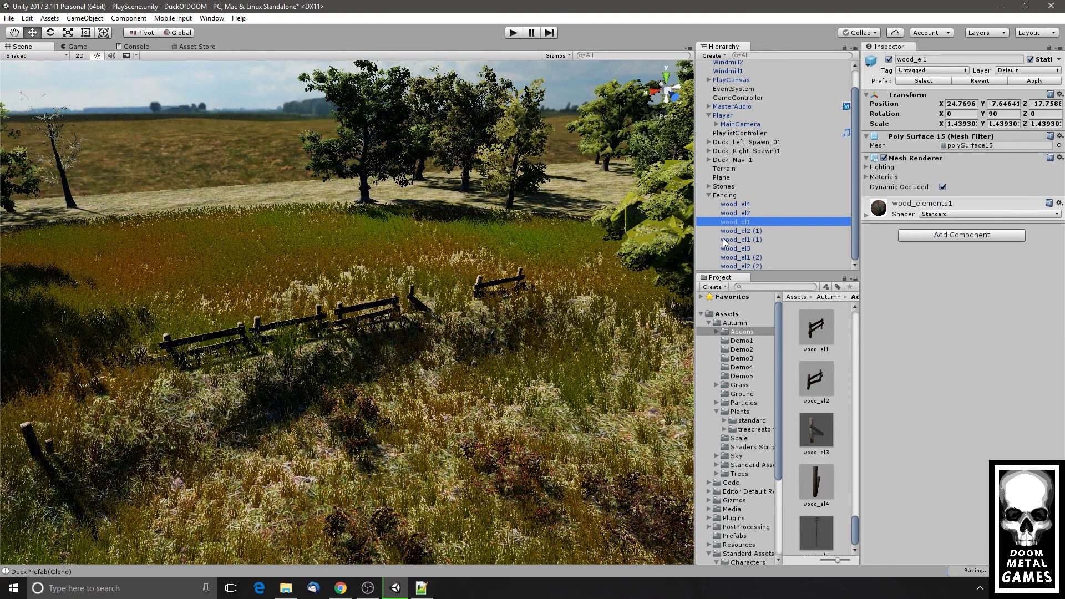
left_click(743, 249)
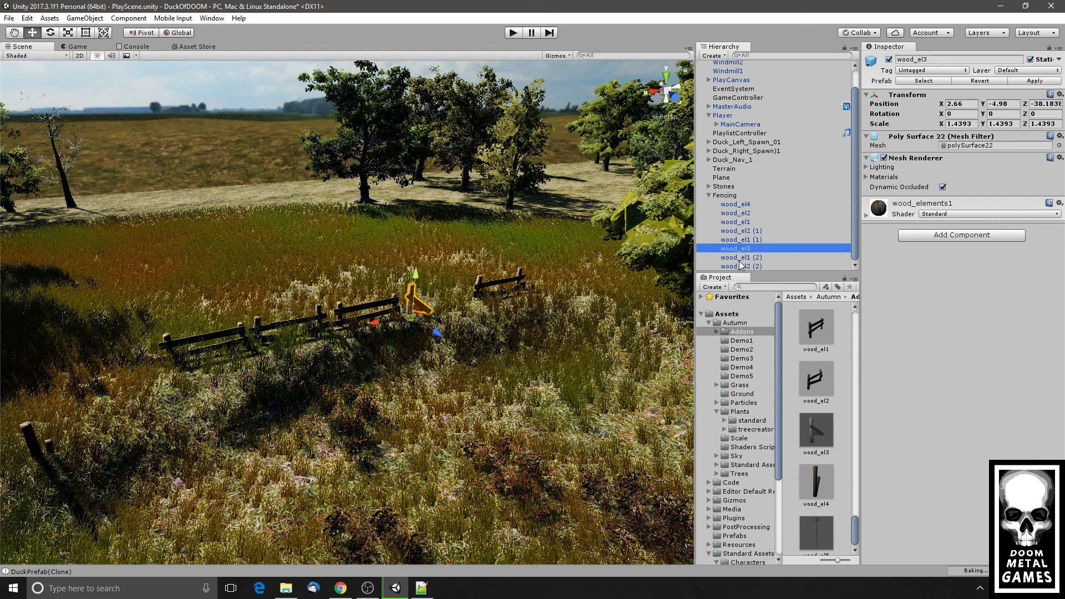
left_click(739, 258)
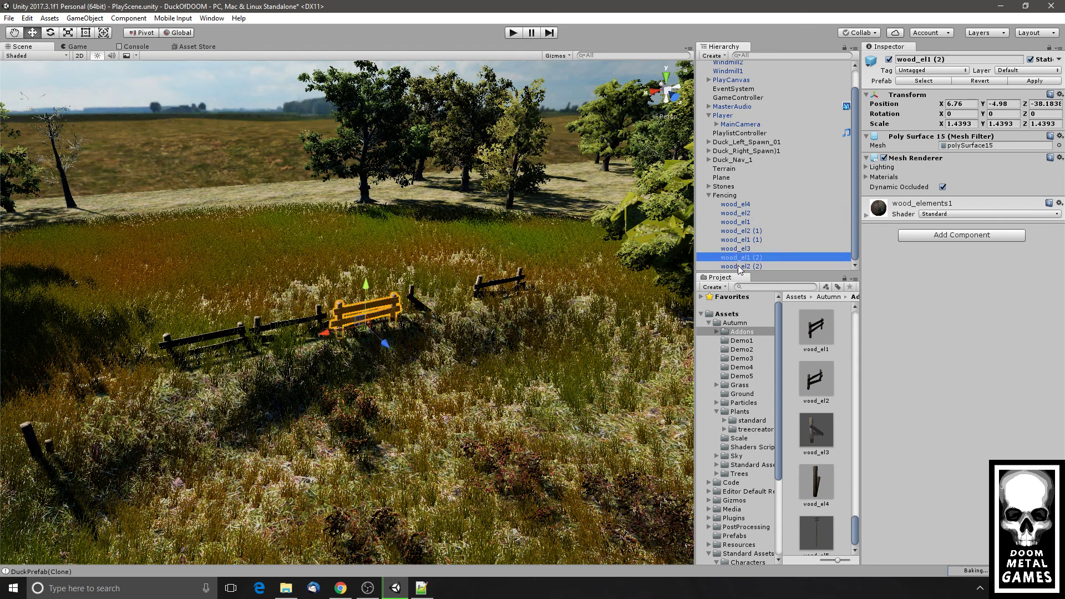
key("ctrl+d")
left_click_drag(332, 332, 567, 295)
key("ctrl+d")
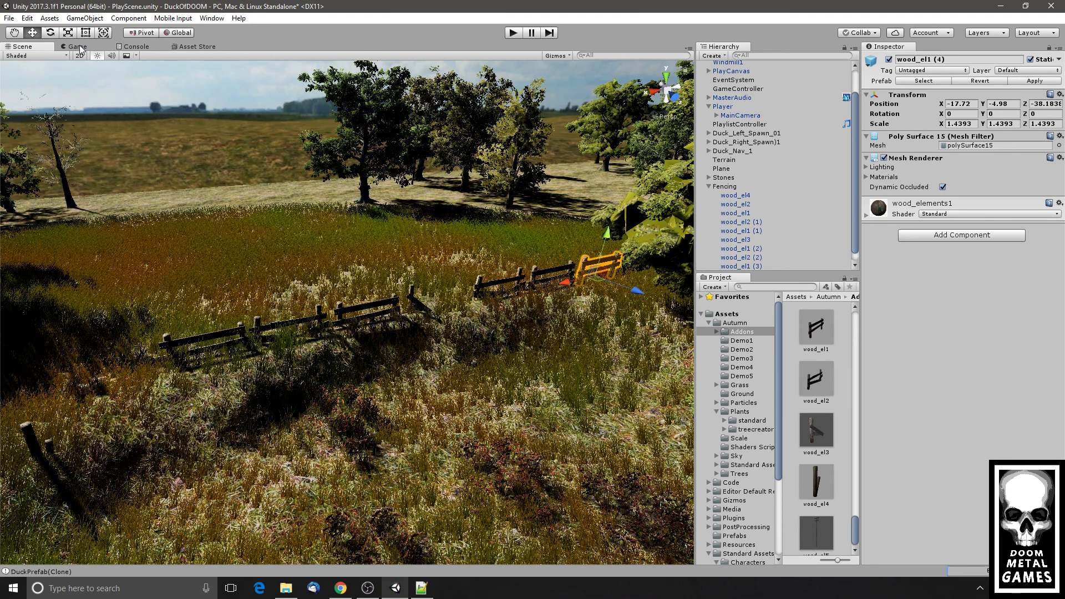
- Run the game in play mode, look around the lakeside scene and stop the playback
left_click(514, 33)
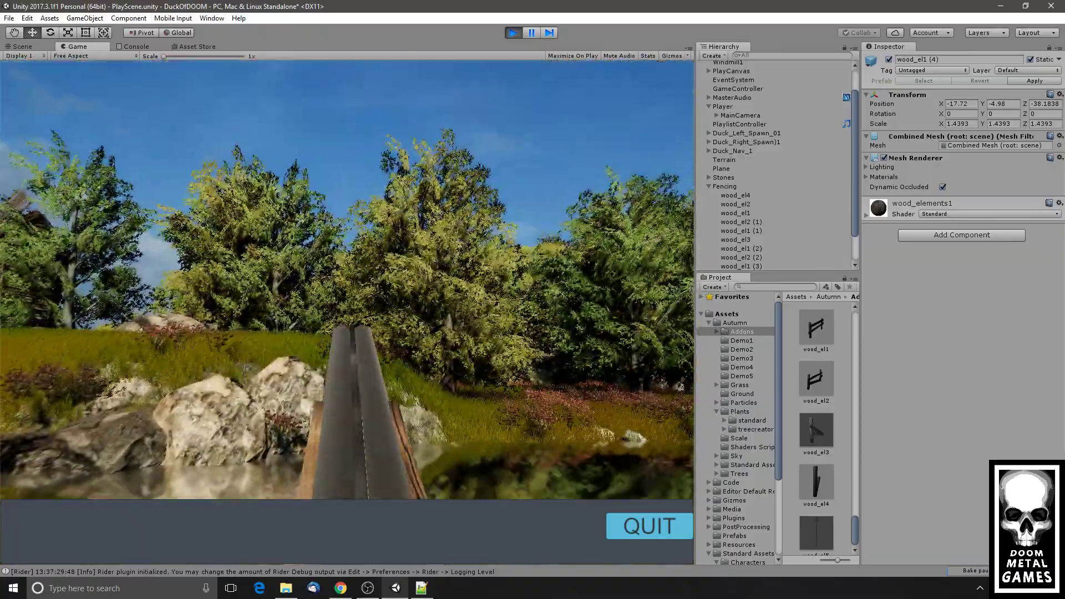
key("Escape")
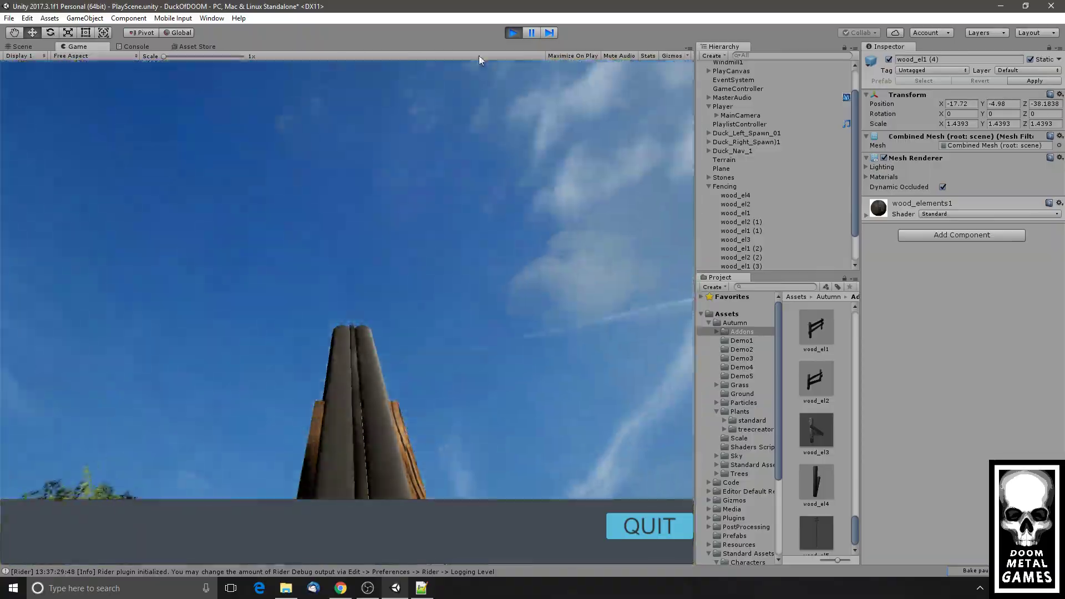
left_click(513, 32)
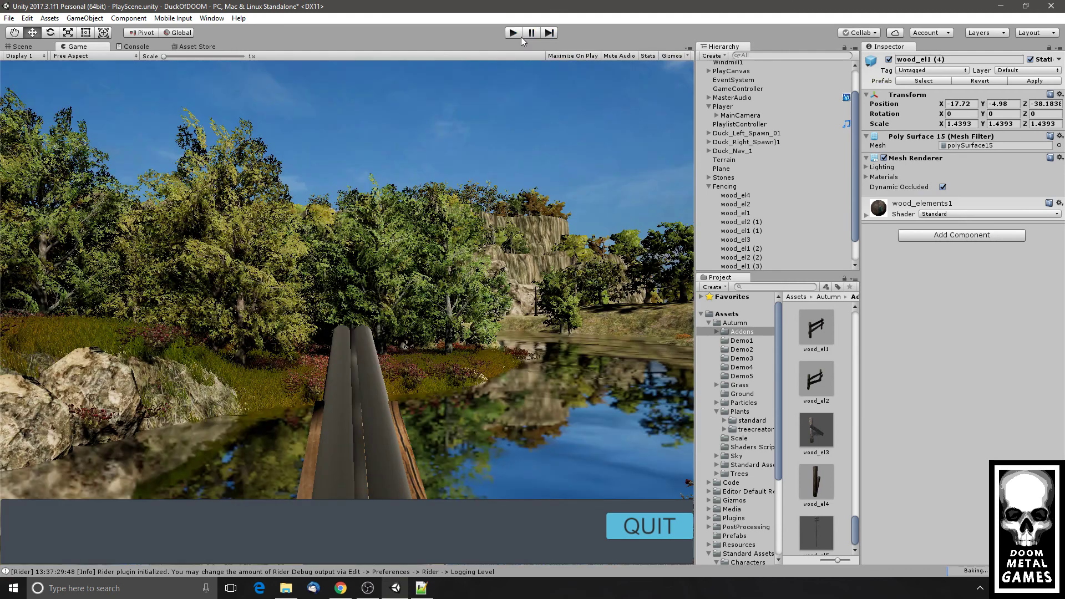
- Collapse the Fencing group and the Autumn assets folder, and look over the PlayCanvas object and its children
left_click(709, 187)
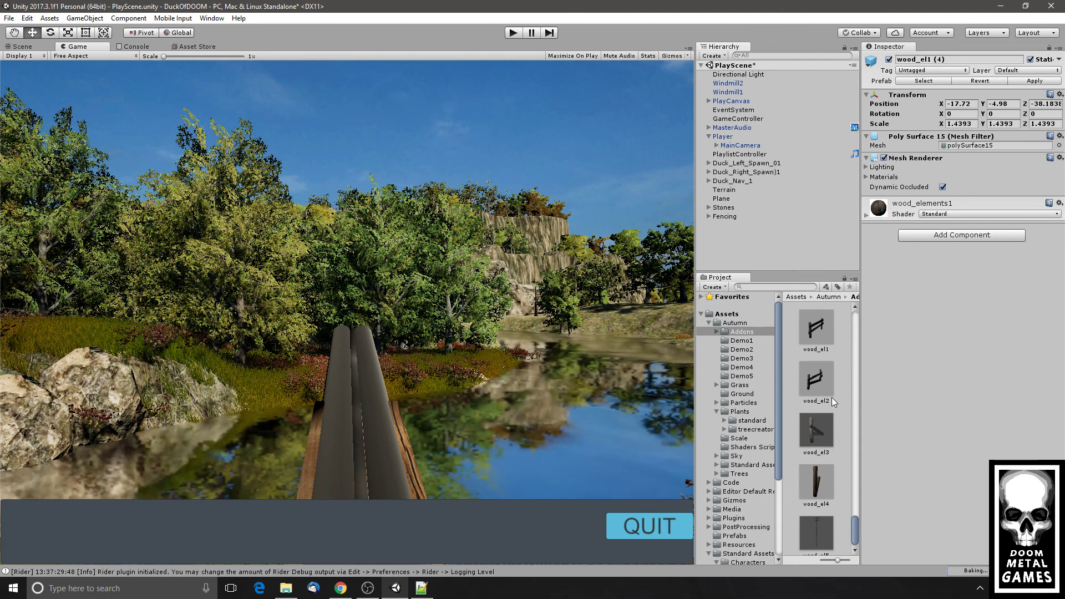
left_click(710, 323)
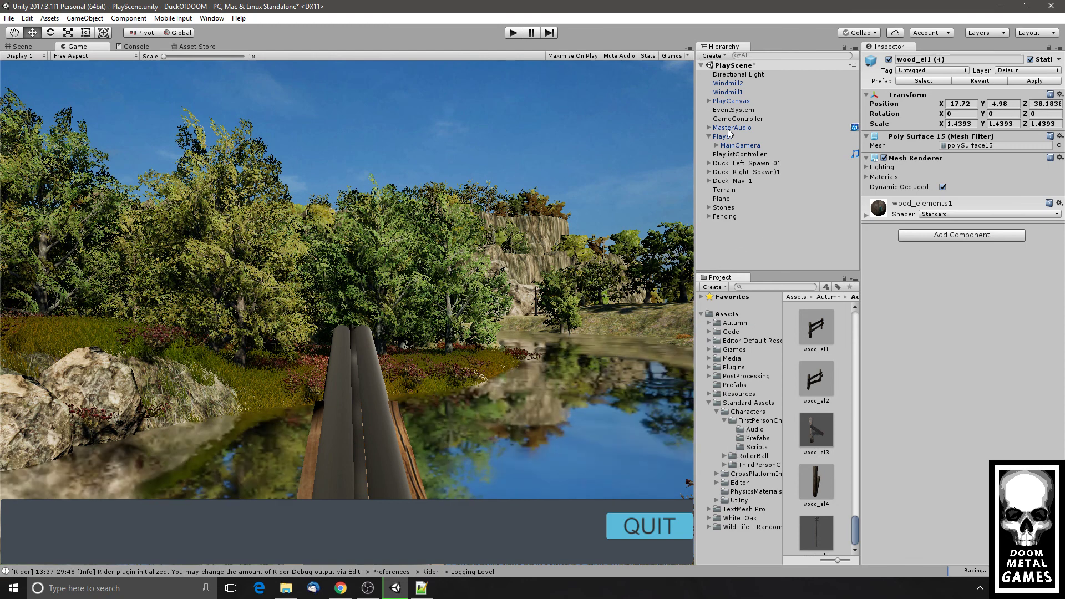
left_click(733, 102)
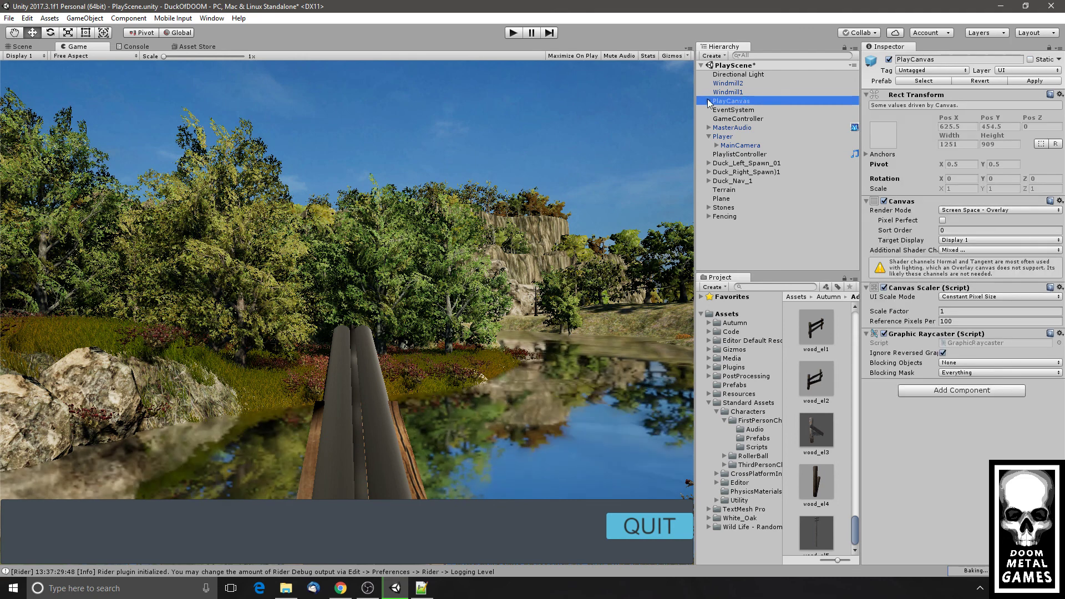
left_click(709, 101)
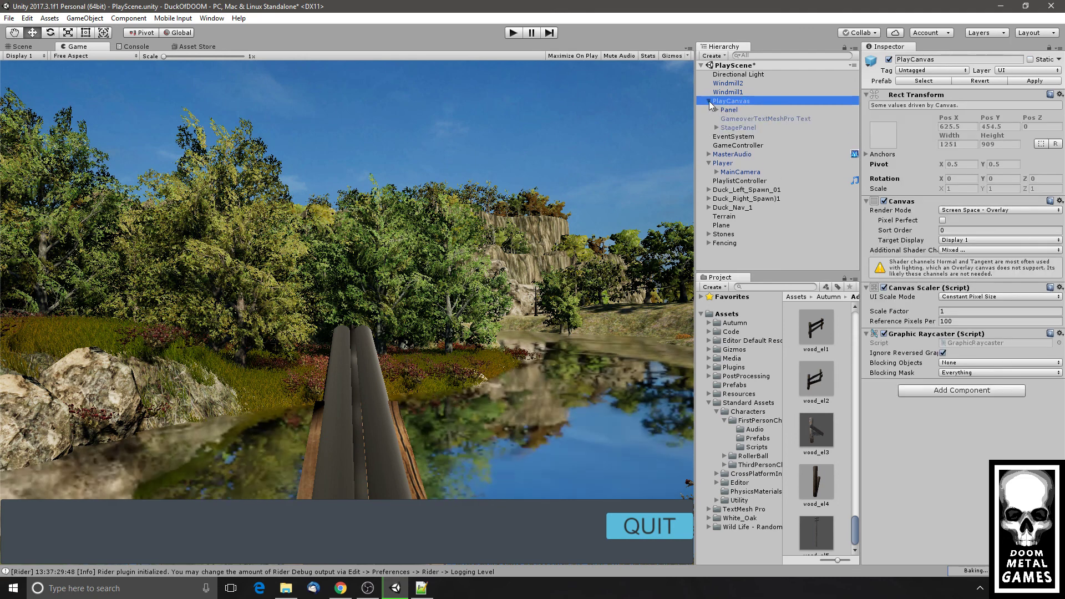
left_click(709, 102)
- Save the PlayScene scene
left_click(16, 21)
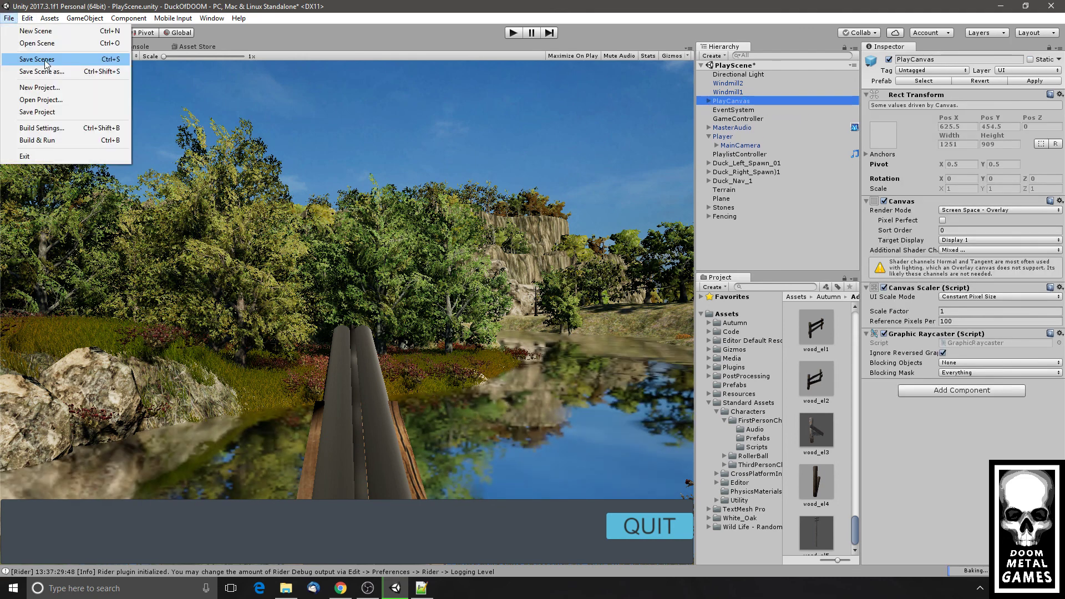
left_click(35, 71)
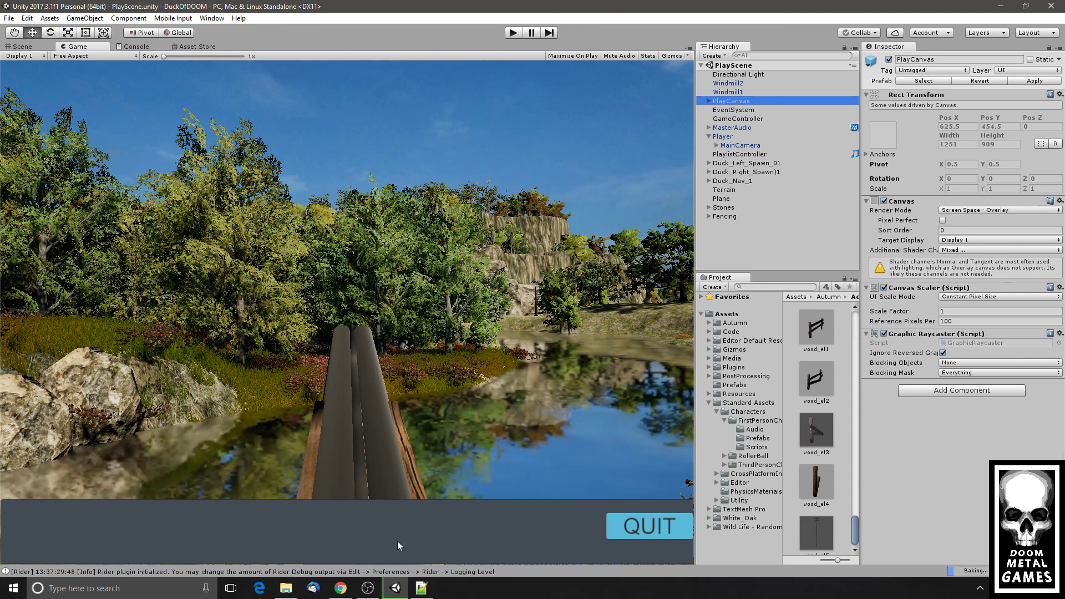
- Switch to OBS Studio and stop the live stream
left_click(368, 588)
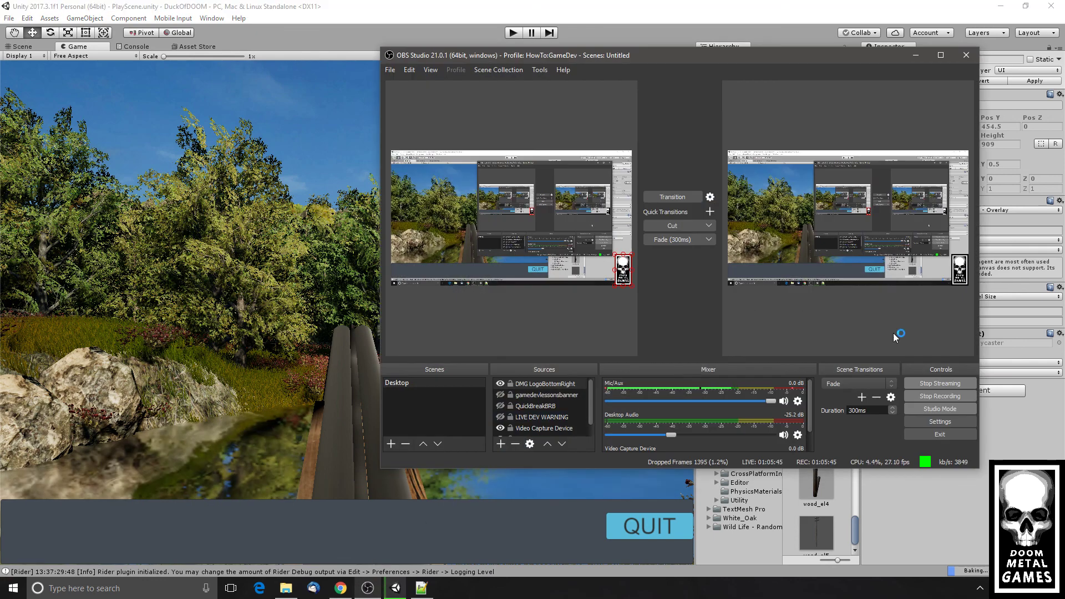
left_click(921, 386)
left_click(707, 279)
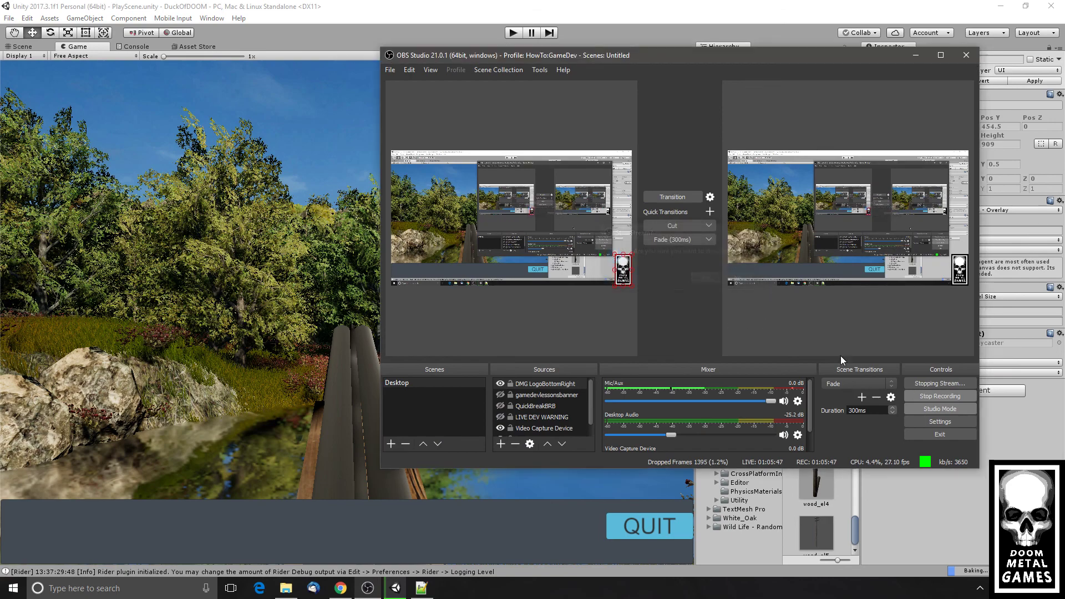